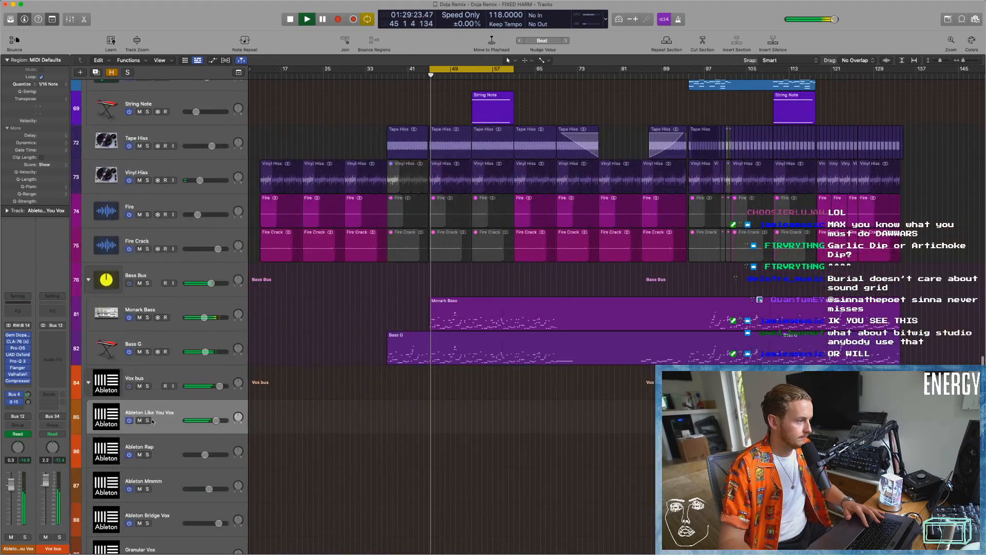
Solo the Ableton Like You Vox track and zoom in on its source hook stem clip in Ableton Live.
{"action": "scroll", "coordinate": [167, 420], "scroll_direction": "down", "scroll_amount": 2}
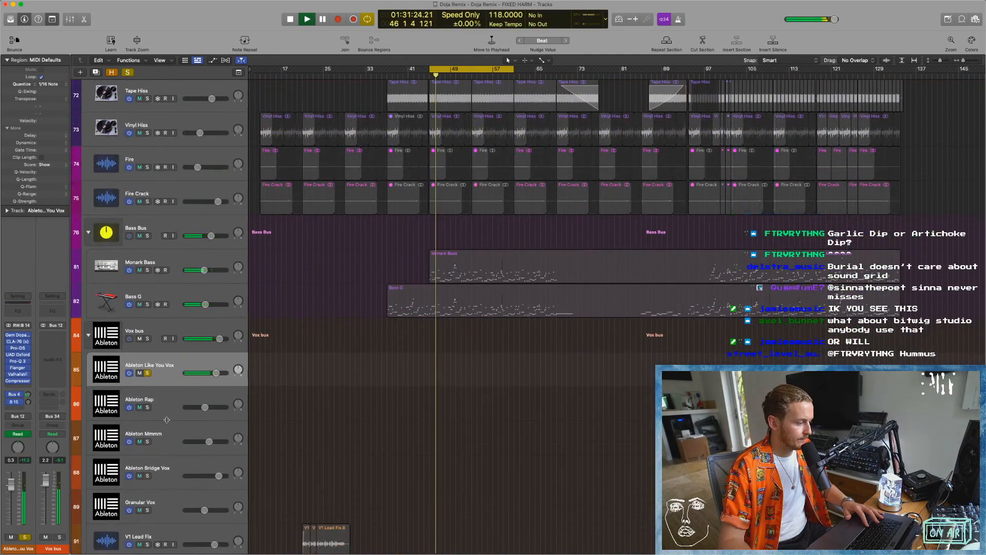
{"action": "key", "text": "super+Tab"}
{"action": "left_click_drag", "start_coordinate": [259, 35], "coordinate": [240, 165]}
{"action": "left_click", "coordinate": [239, 169]}
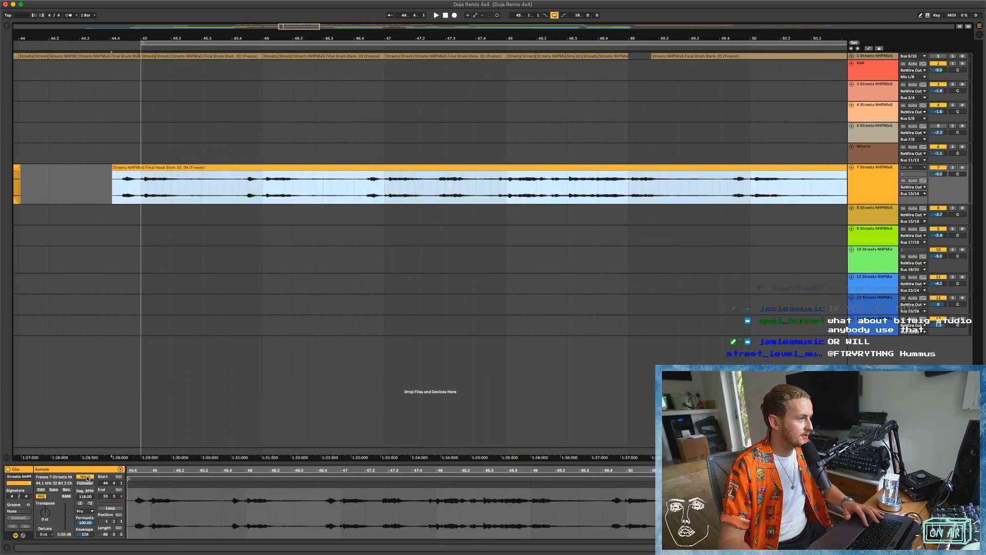
Switch Warp off and back on for the hook stem clip, keeping the clip's current timing.
{"action": "left_click", "coordinate": [86, 476]}
{"action": "left_click", "coordinate": [87, 477]}
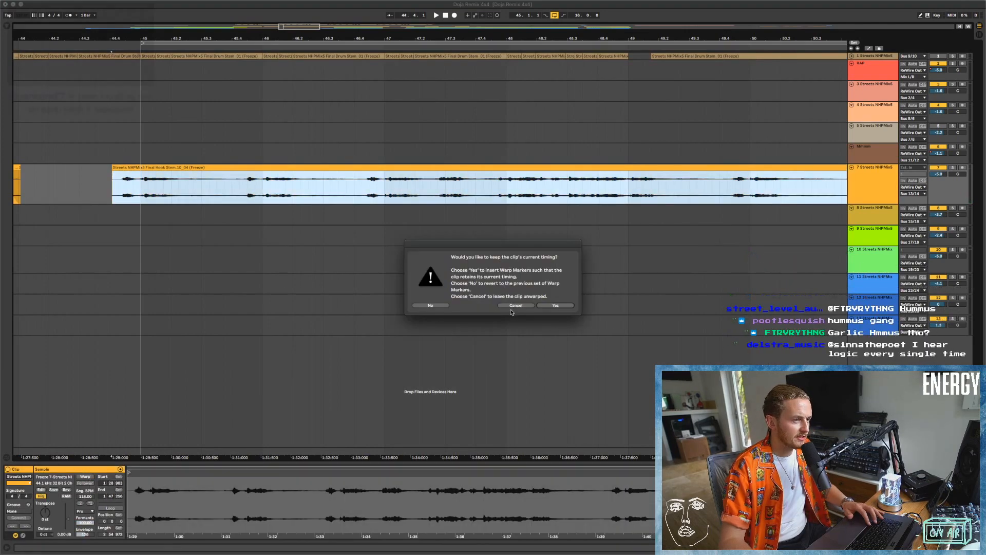
{"action": "left_click", "coordinate": [555, 305]}
{"action": "left_click", "coordinate": [199, 168]}
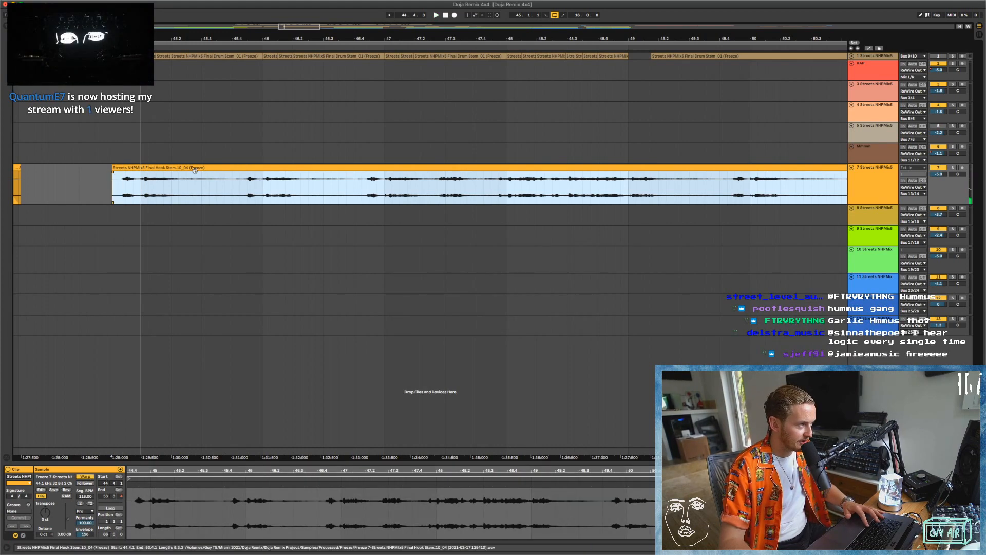
Switch back to Logic Pro and play the soloed Ableton Like You Vox track through its effects.
{"action": "left_click_drag", "start_coordinate": [279, 38], "coordinate": [278, 7]}
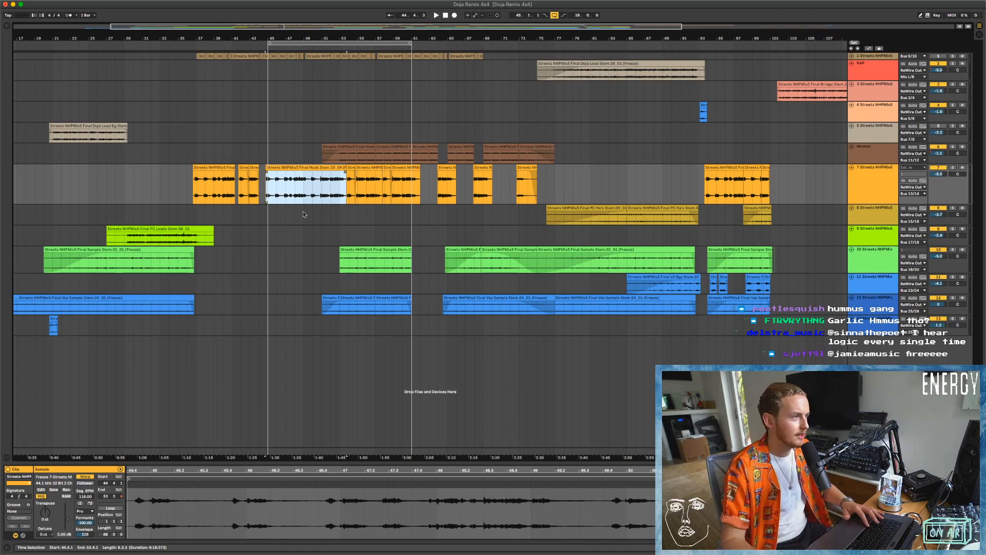
{"action": "key", "text": "ctrl+Left"}
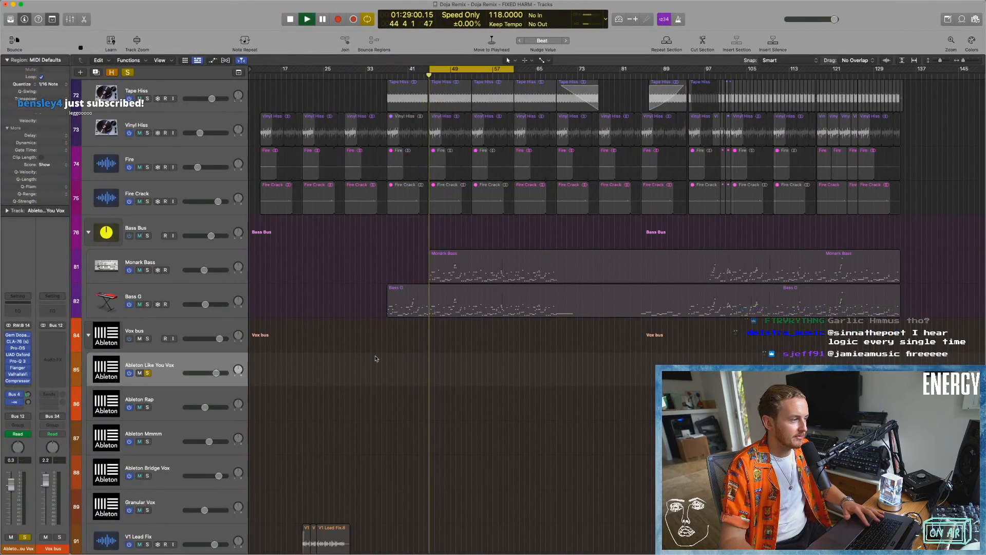
{"action": "scroll", "coordinate": [361, 409], "scroll_direction": "down", "scroll_amount": 2}
{"action": "scroll", "coordinate": [450, 309], "scroll_direction": "down", "scroll_amount": 2}
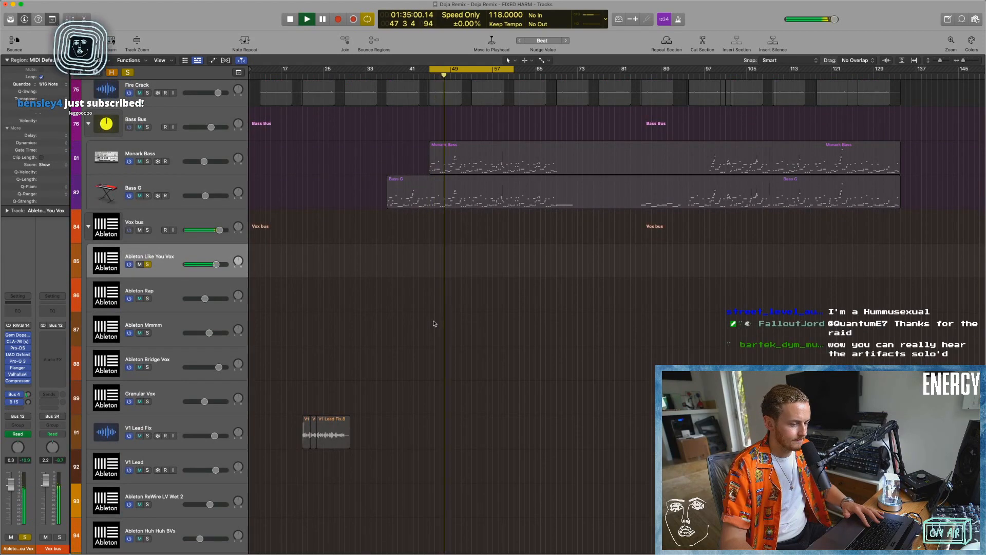
{"action": "key", "text": "space"}
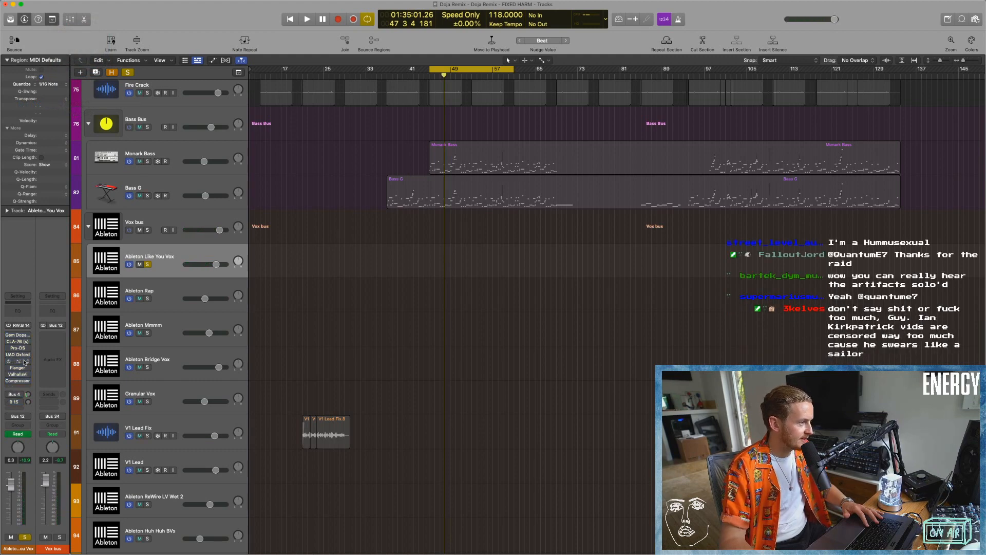
Play the soloed vocal with all of its insert plug-ins bypassed.
{"action": "scroll", "coordinate": [300, 360], "scroll_direction": "down", "scroll_amount": 1}
{"action": "key", "text": "space"}
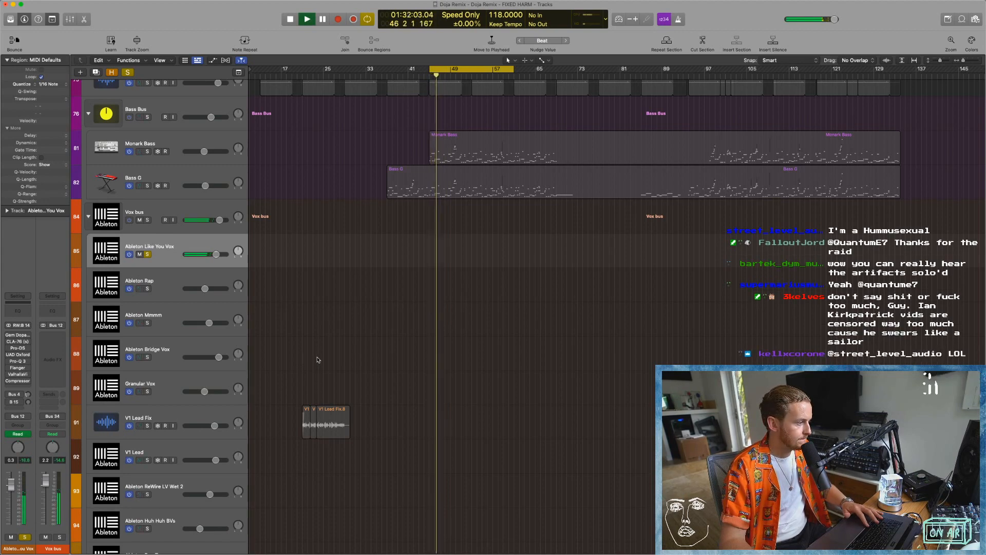
{"action": "key", "text": "space"}
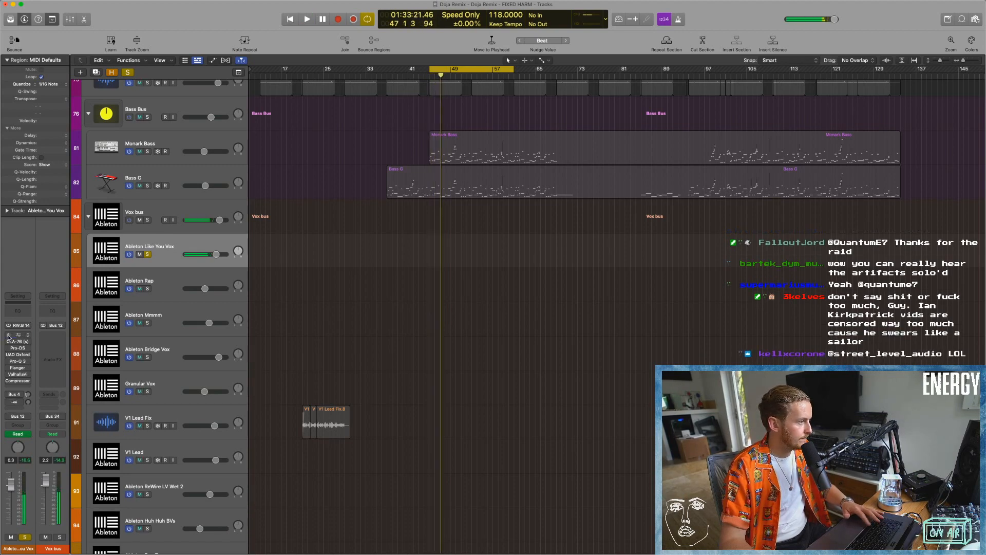
Re-enable Gem Dopamine on the Ableton Like You Vox channel and inspect its settings, declining the plug-in update.
{"action": "left_click", "coordinate": [18, 335]}
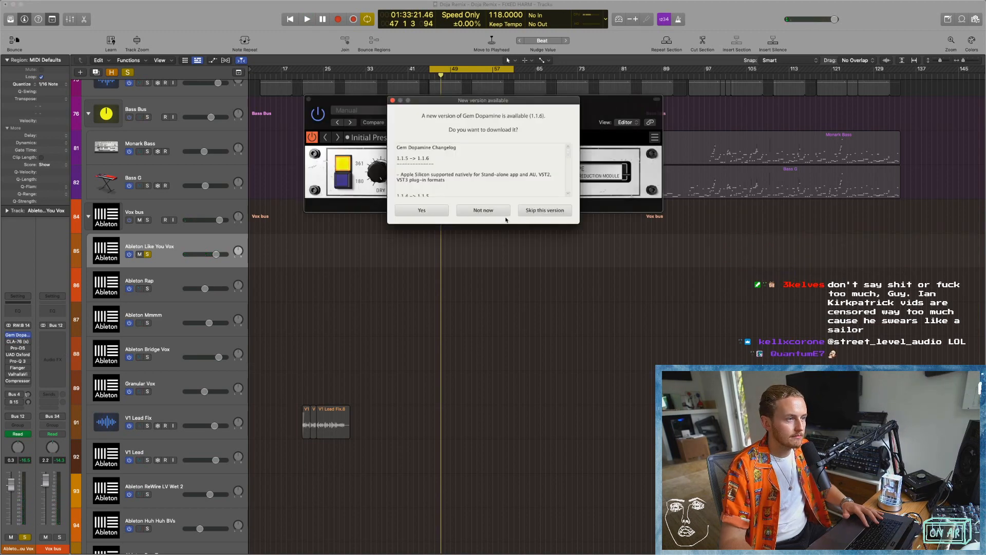
{"action": "left_click", "coordinate": [480, 211]}
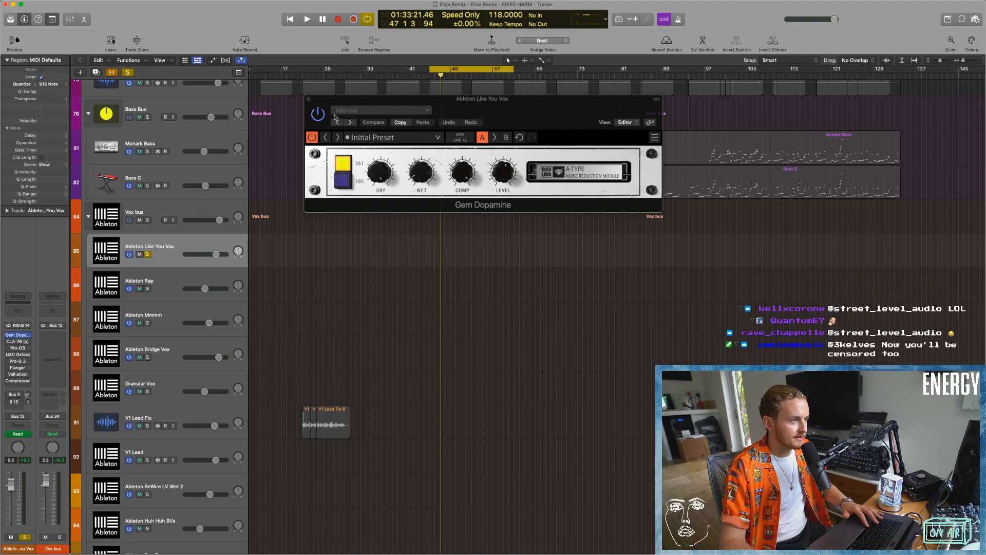
{"action": "left_click", "coordinate": [309, 99]}
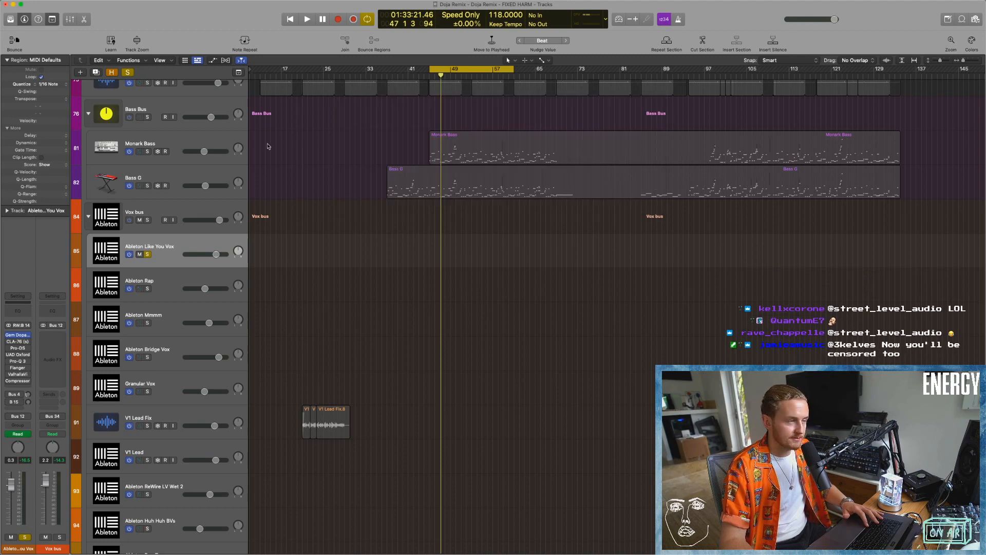
Re-enable the CLA-76 compressor on the vocal and play the track with its settings open.
{"action": "left_click", "coordinate": [18, 341]}
{"action": "key", "text": "space"}
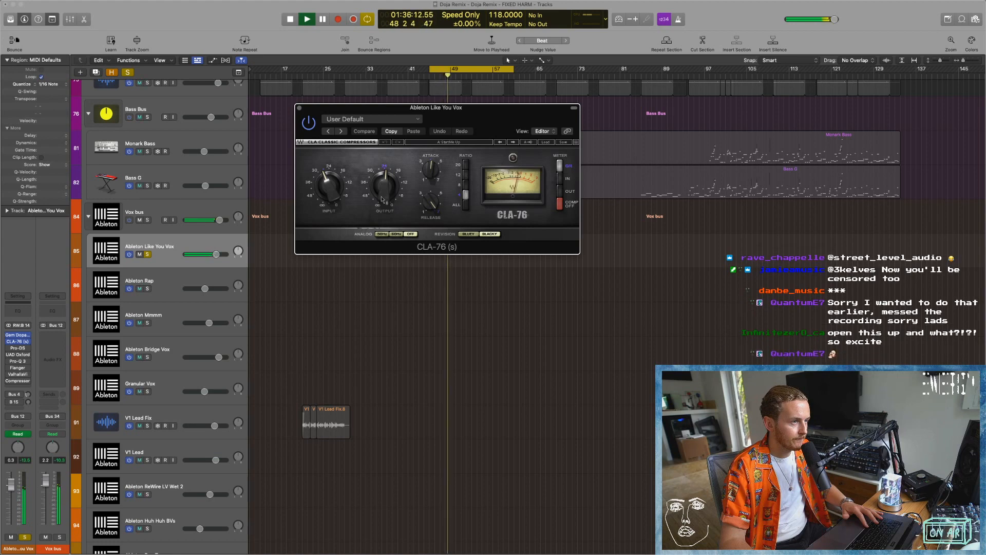
{"action": "key", "text": "space"}
{"action": "left_click", "coordinate": [300, 108]}
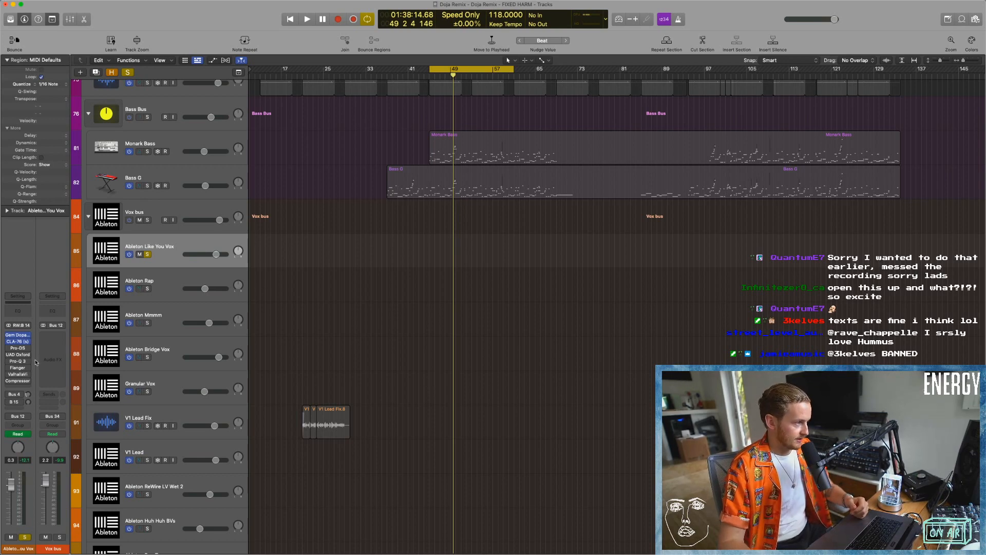
Re-enable the Pro-DS de-esser on the vocal and play the track while watching its display.
{"action": "left_click", "coordinate": [18, 348]}
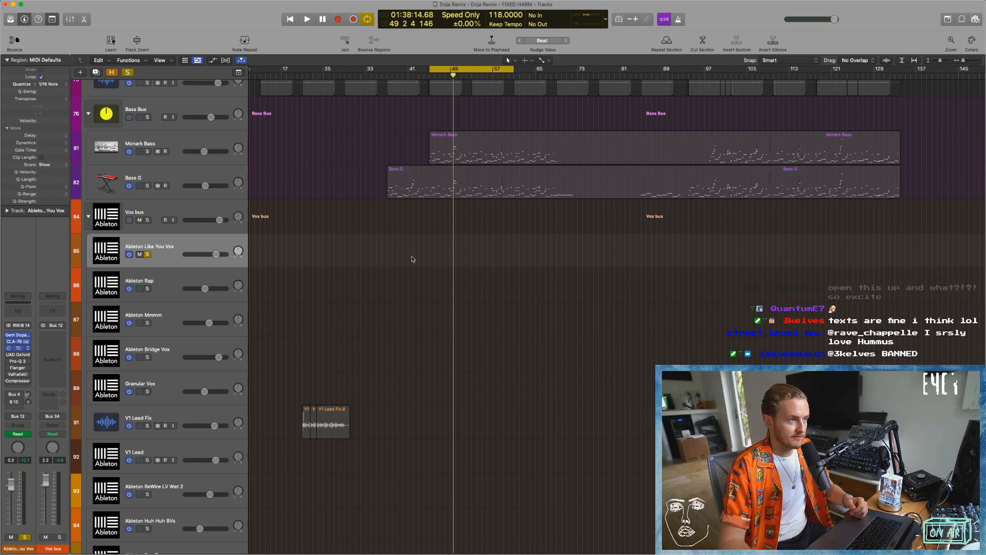
{"action": "key", "text": "space"}
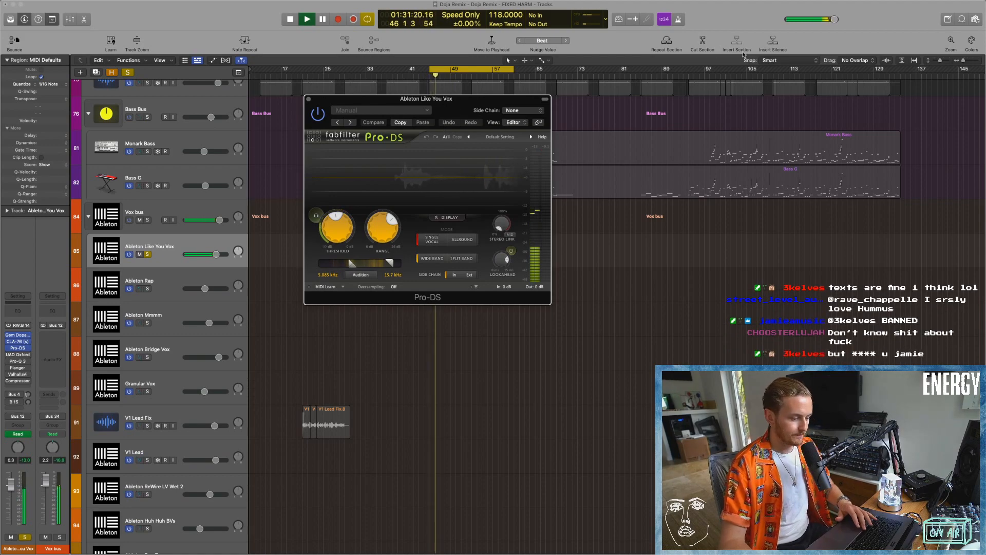
{"action": "mouse_move", "coordinate": [847, 21]}
{"action": "left_mouse_down"}
{"action": "mouse_move", "coordinate": [899, 22]}
{"action": "mouse_move", "coordinate": [854, 13]}
{"action": "left_mouse_up"}
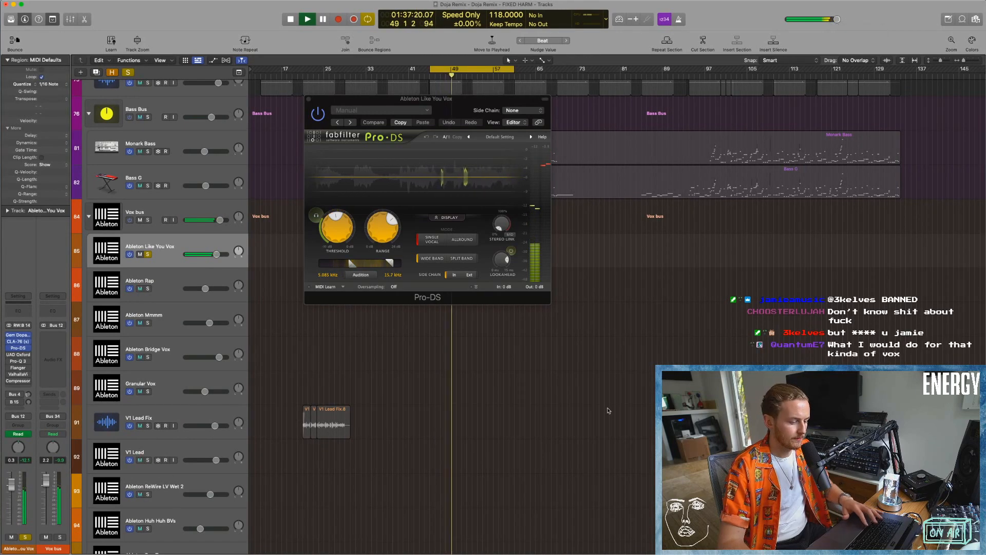
{"action": "key", "text": "space"}
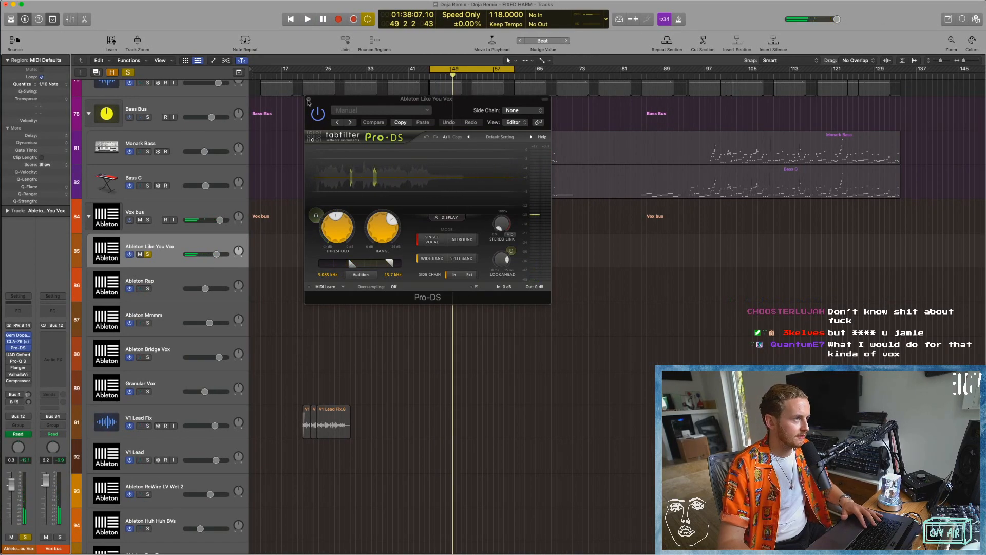
{"action": "left_click", "coordinate": [307, 98]}
Re-enable UAD Oxford Envolution on the vocal and play the track with its settings open.
{"action": "left_click", "coordinate": [16, 355]}
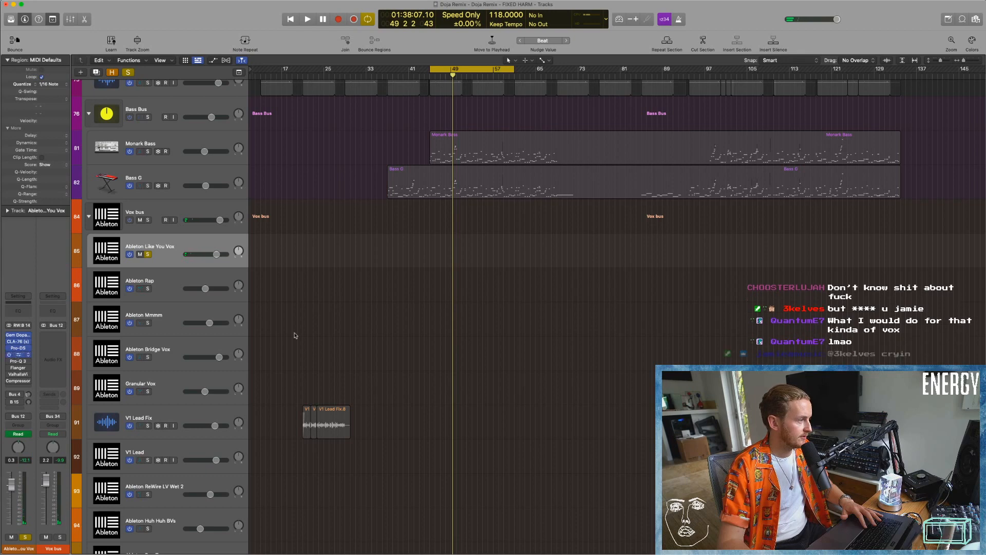
{"action": "left_click_drag", "start_coordinate": [473, 107], "coordinate": [473, 120]}
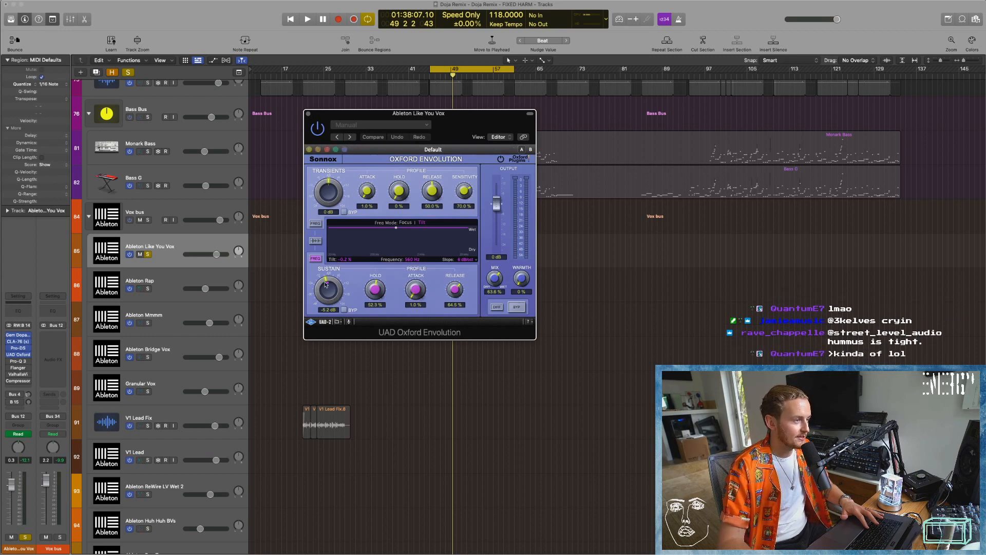
{"action": "key", "text": "space"}
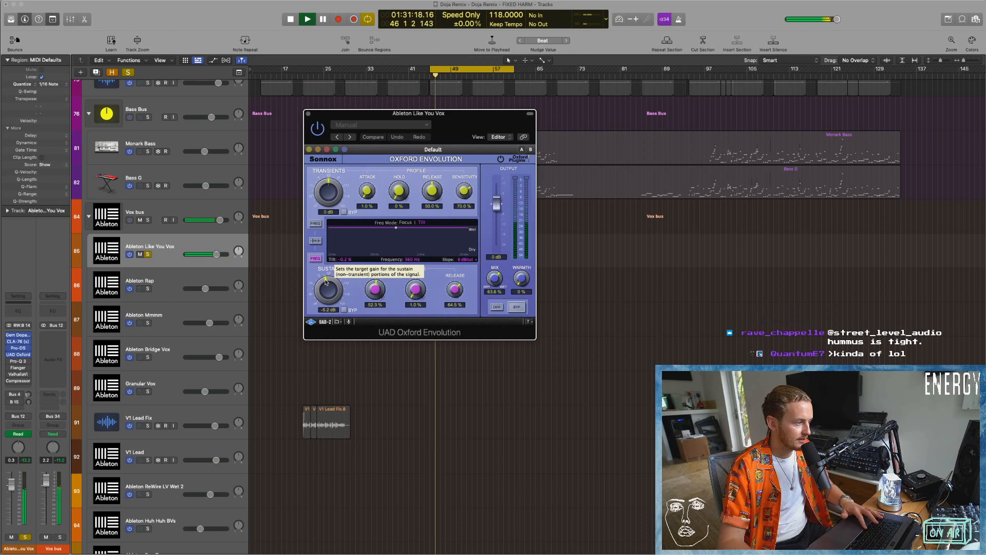
{"action": "key", "text": "space"}
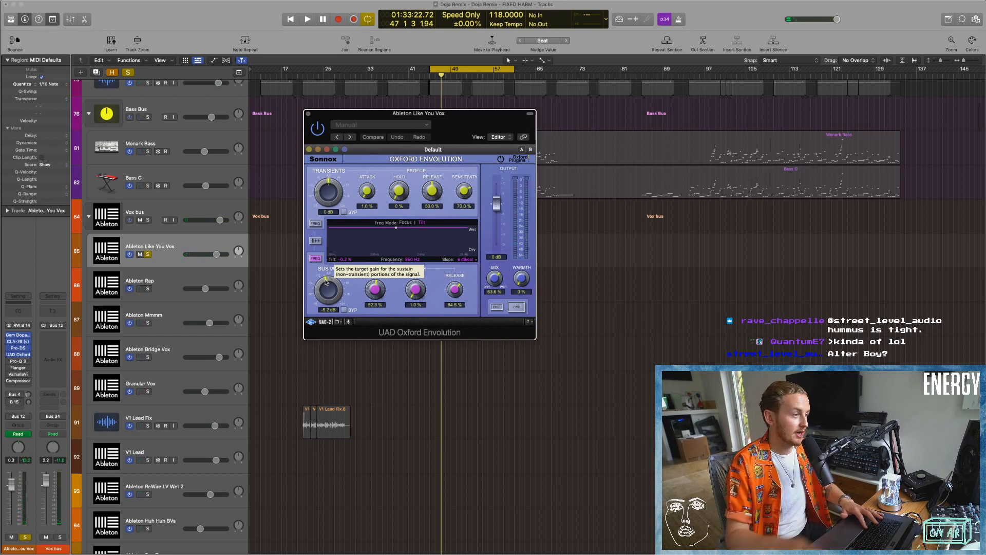
Try Oxford Envolution's sustain at about +8.2 dB while playing the vocal, and bring it back below 0 dB.
{"action": "left_click_drag", "start_coordinate": [324, 280], "coordinate": [322, 283]}
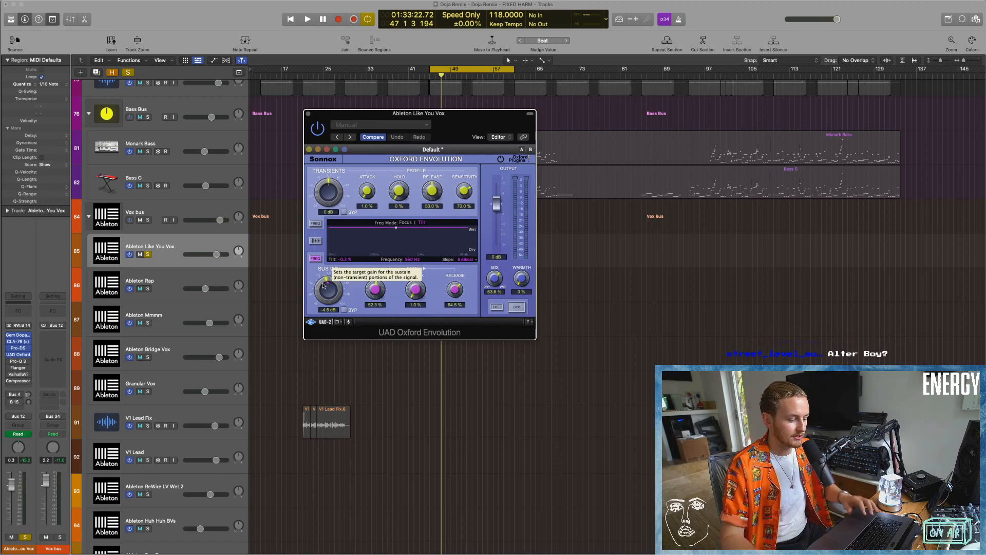
{"action": "left_click_drag", "start_coordinate": [321, 288], "coordinate": [321, 278]}
{"action": "key", "text": "space"}
{"action": "key", "text": "space"}
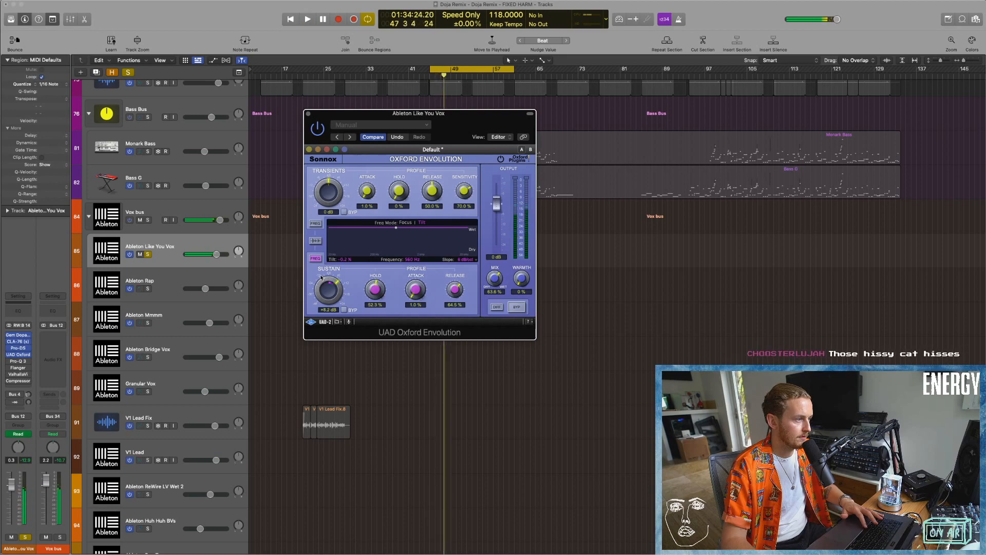
{"action": "left_click_drag", "start_coordinate": [320, 291], "coordinate": [319, 305]}
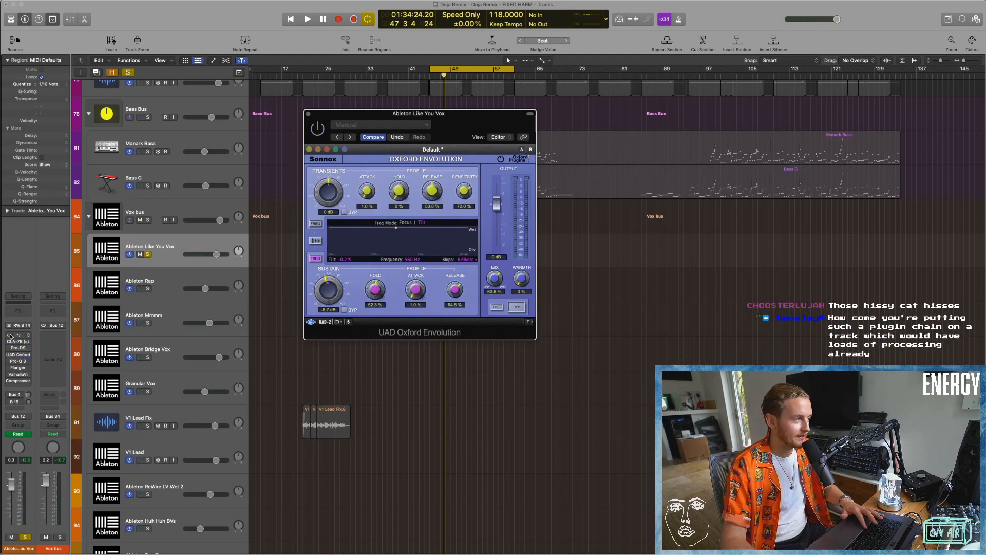
Compare the vocal's playback with its first four inserts bypassed and re-enabled.
{"action": "key", "text": "space"}
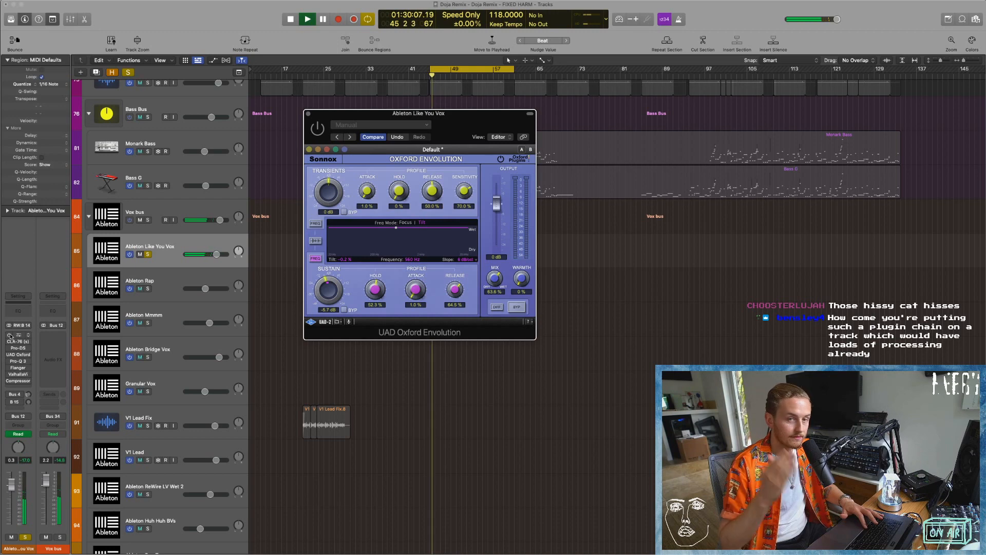
{"action": "key", "text": "space"}
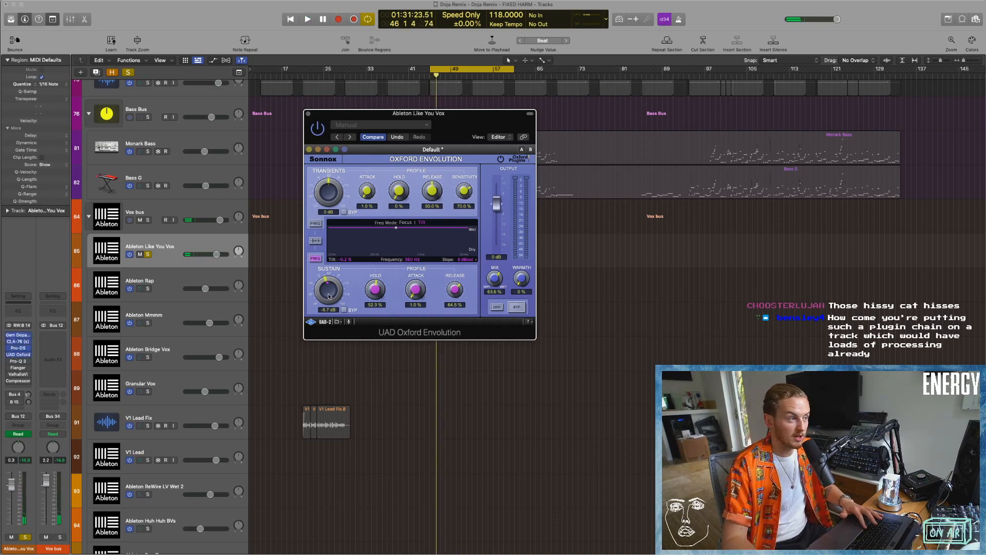
{"action": "key", "text": "space"}
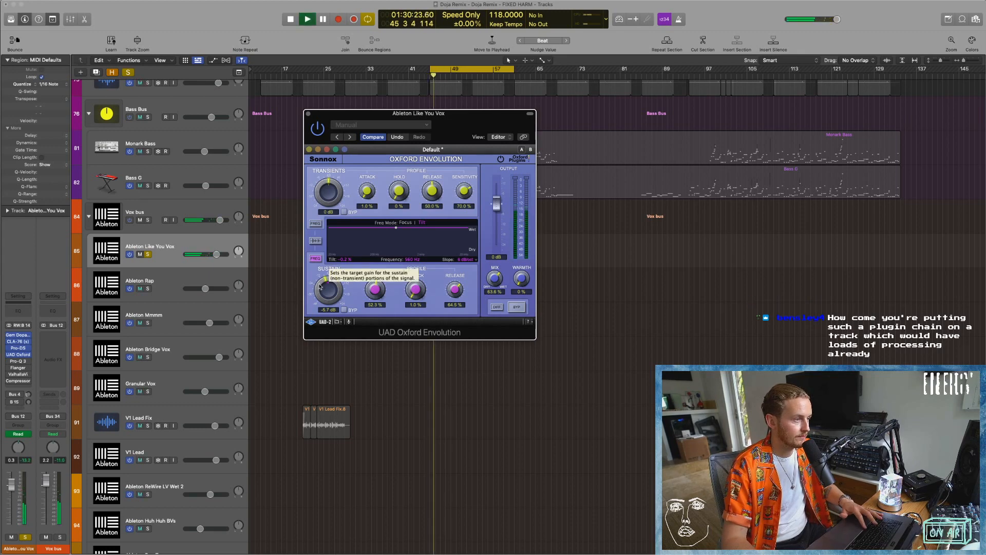
Try lowering Oxford Envolution's sustain to about -41.6 dB while the vocal plays.
{"action": "left_click_drag", "start_coordinate": [320, 286], "coordinate": [318, 301]}
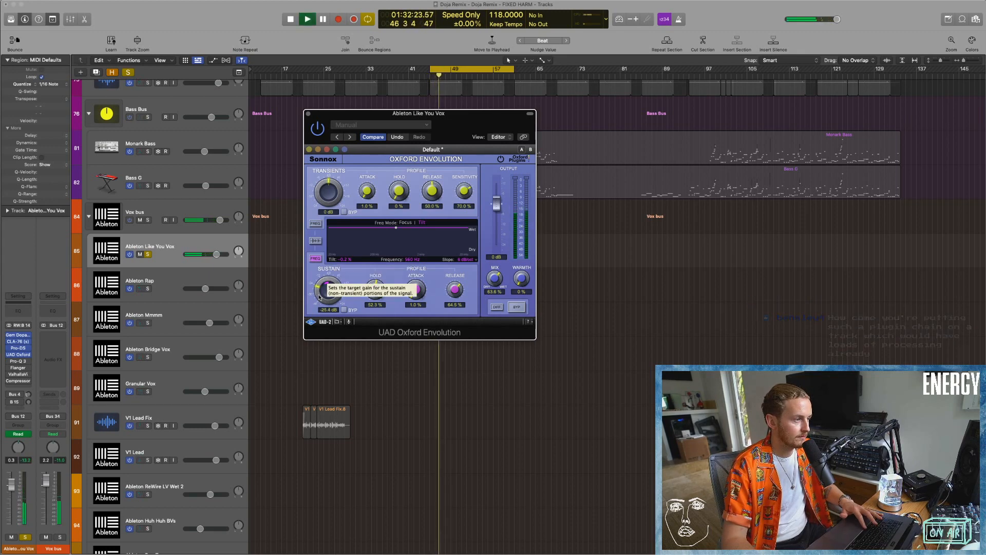
{"action": "left_click_drag", "start_coordinate": [320, 292], "coordinate": [318, 304]}
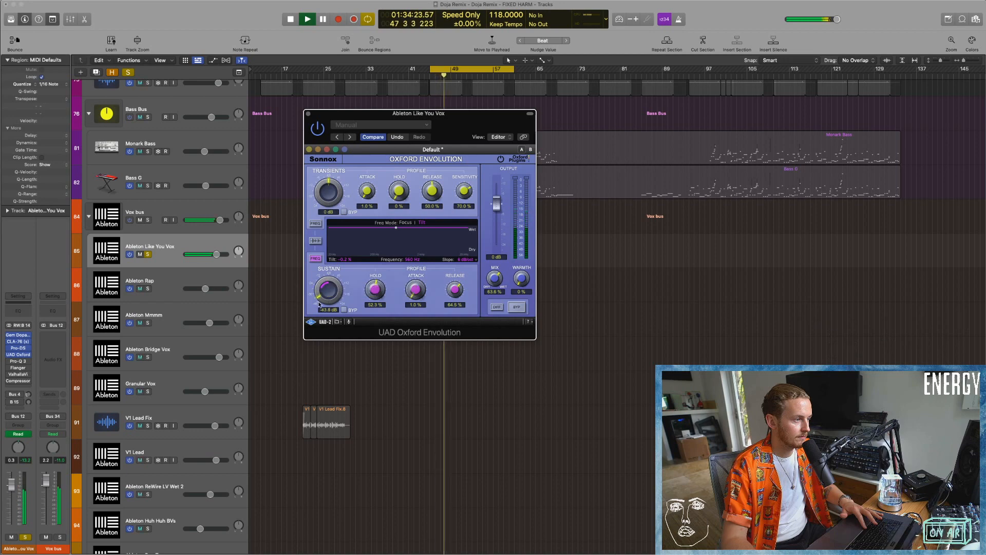
{"action": "left_click_drag", "start_coordinate": [320, 298], "coordinate": [320, 291]}
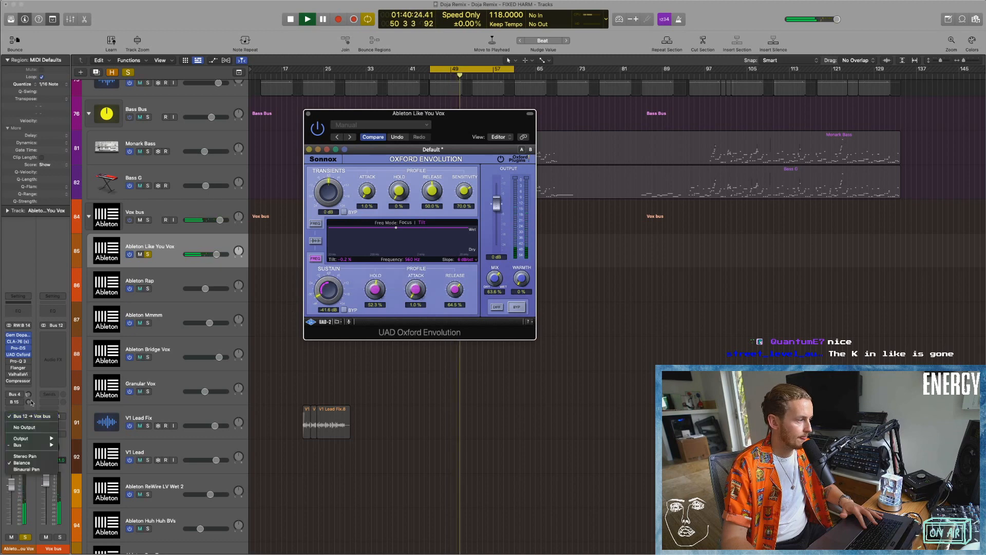
{"action": "key", "text": "space"}
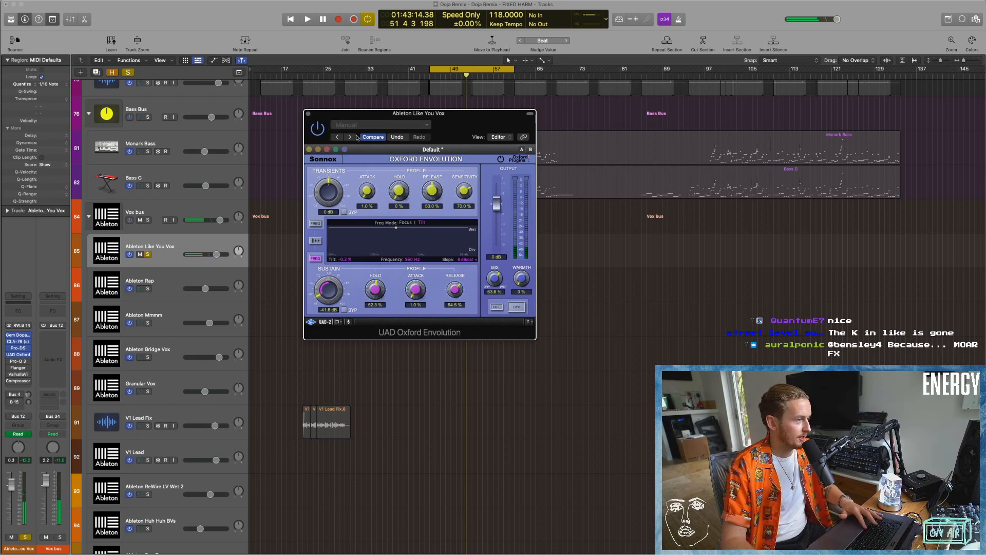
Revert Oxford Envolution to its original settings with Compare and close the plug-in.
{"action": "left_click", "coordinate": [373, 137]}
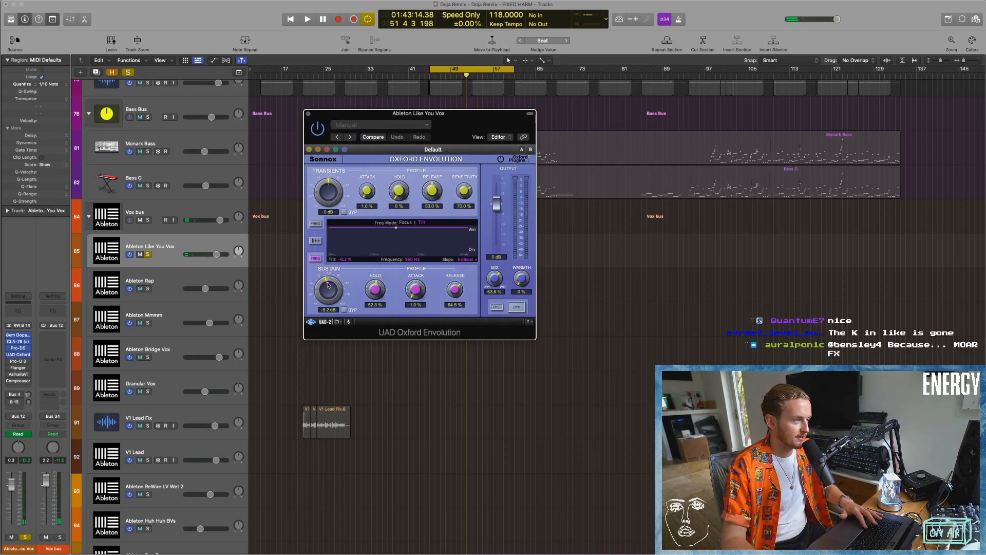
{"action": "left_click", "coordinate": [308, 113]}
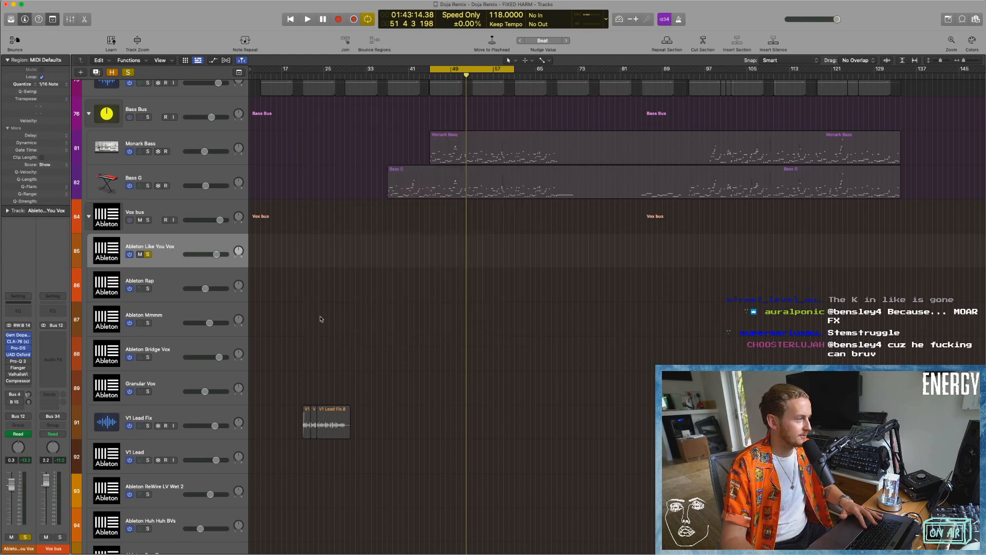
Open Pro-Q 3 on the Ableton Like You Vox track, set its display range to 6 dB and play the vocal.
{"action": "left_click", "coordinate": [18, 362]}
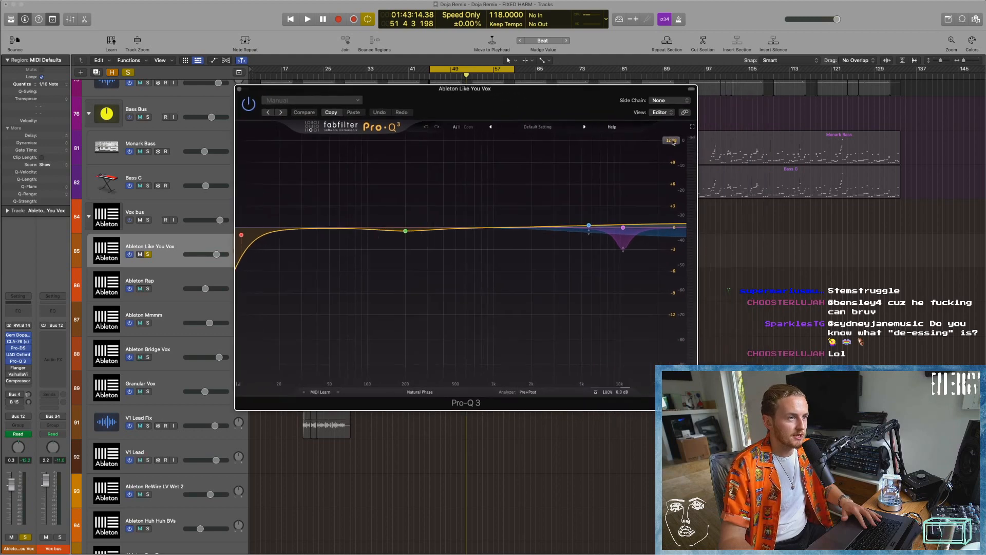
{"action": "left_click", "coordinate": [673, 142]}
{"action": "left_click", "coordinate": [674, 159]}
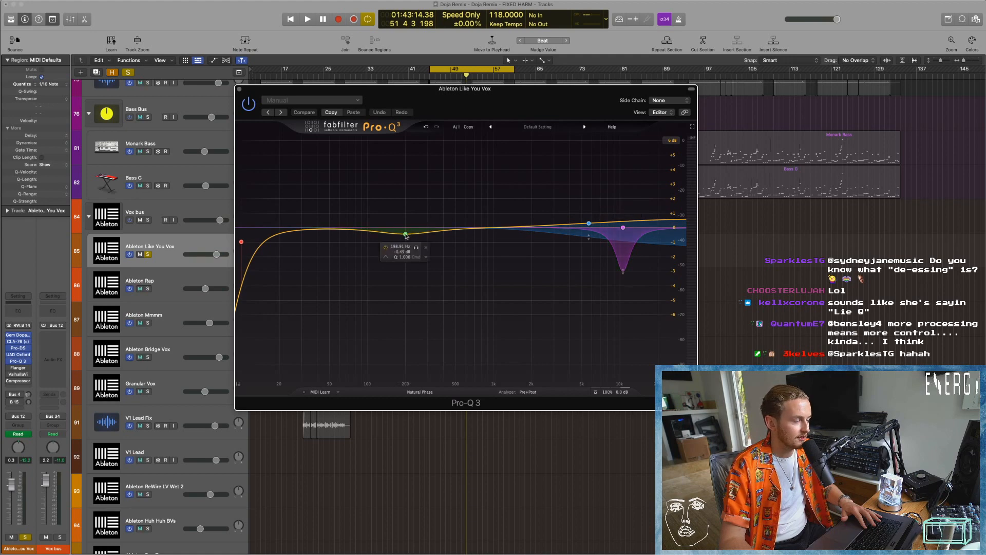
{"action": "key", "text": "space"}
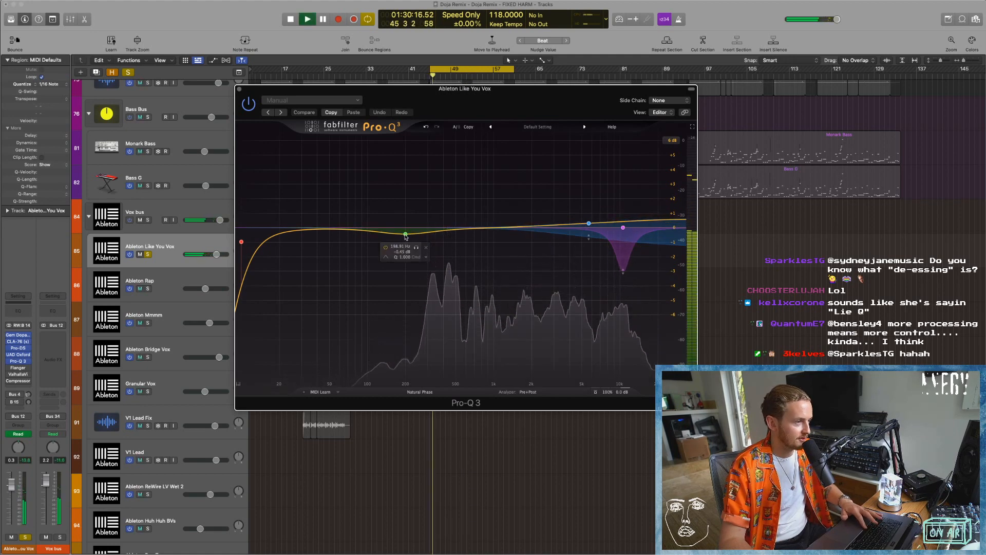
{"action": "key", "text": "space"}
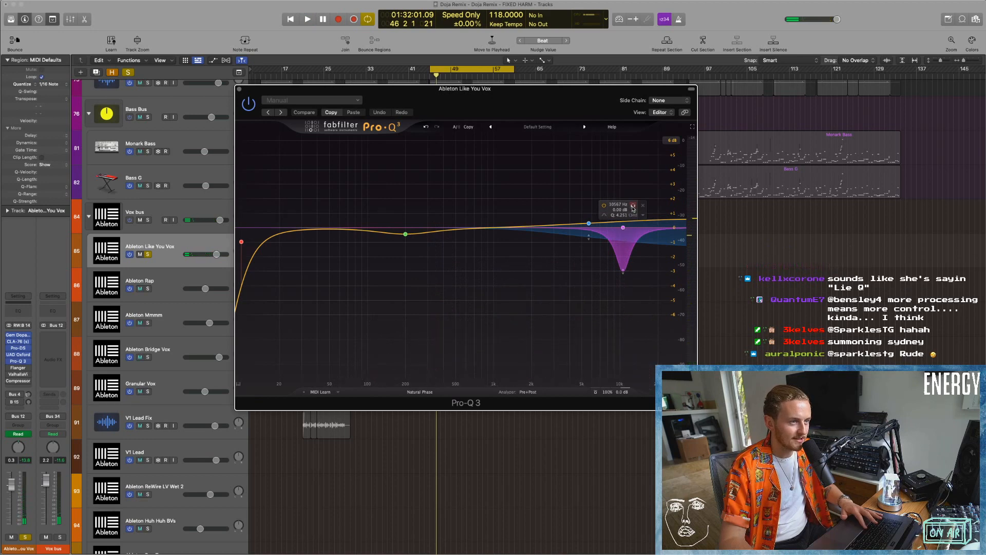
Audition Pro-Q 3's purple high-frequency dynamic band in solo, compare it with the full EQ, and close the plug-in.
{"action": "left_click", "coordinate": [633, 206]}
{"action": "key", "text": "space"}
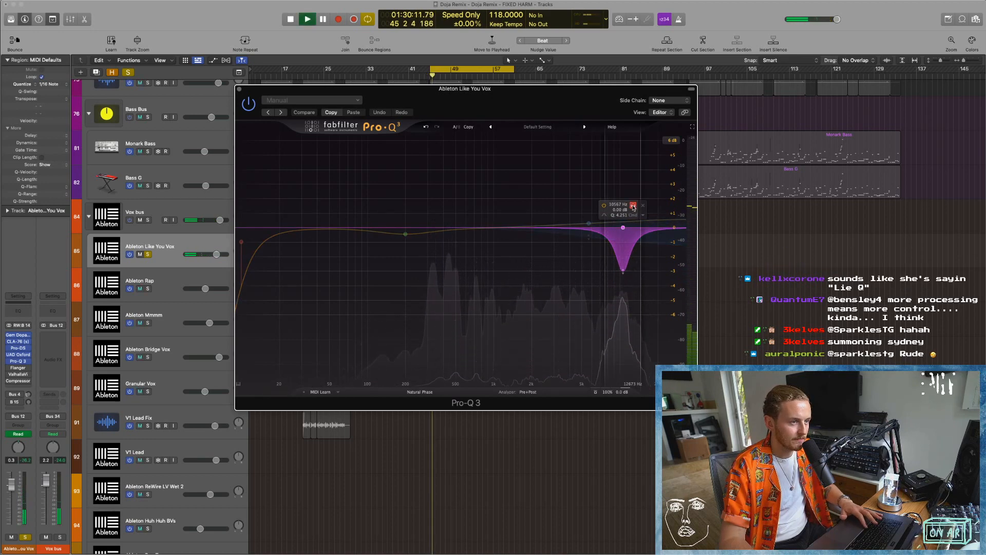
{"action": "left_click", "coordinate": [633, 205]}
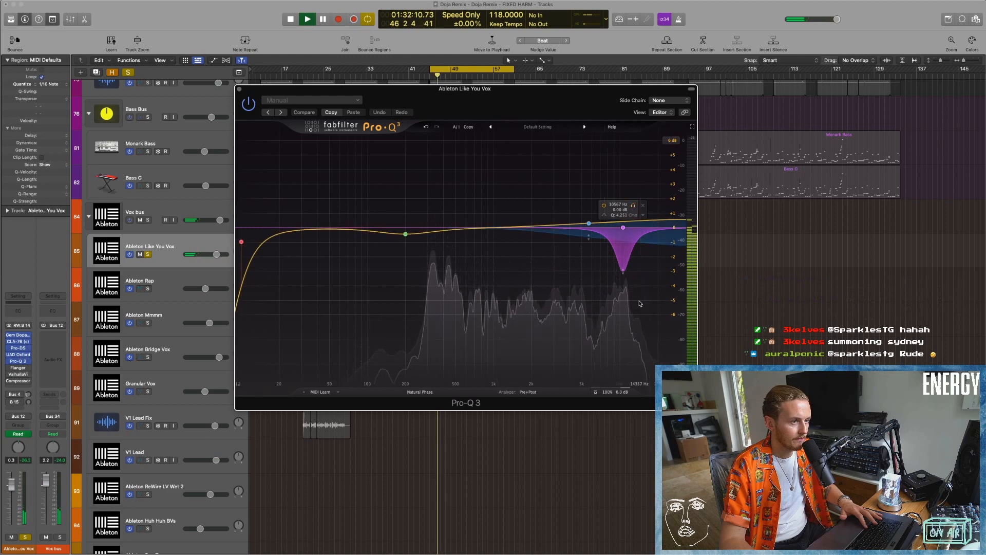
{"action": "key", "text": "space"}
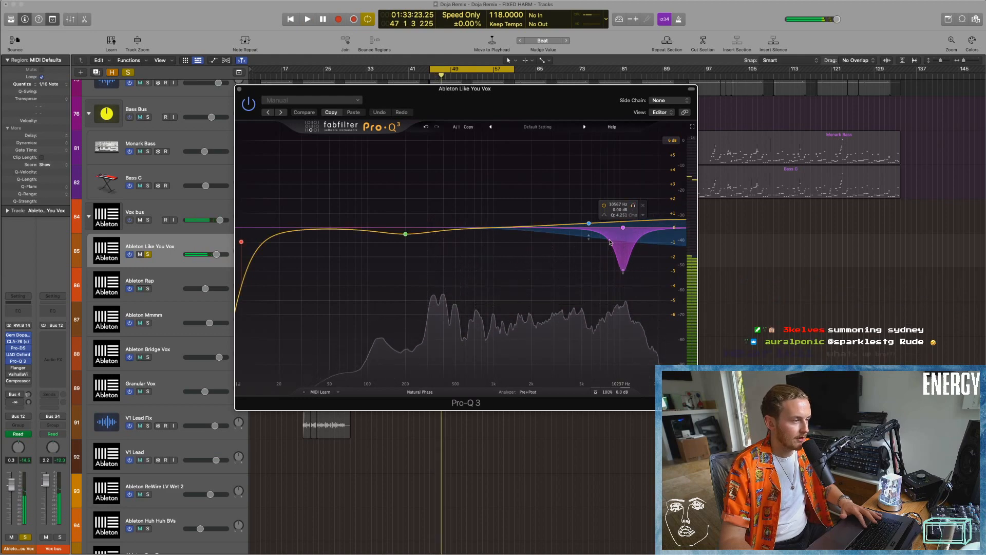
{"action": "key", "text": "super+w"}
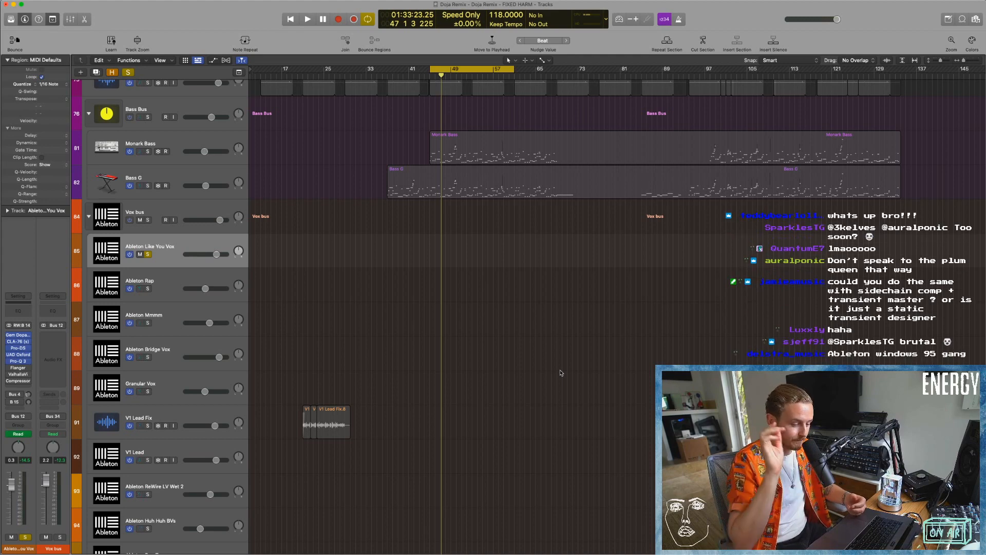
Try raising the Flanger's mix to 87% while the vocal plays, and revert it with Compare.
{"action": "left_click", "coordinate": [20, 368]}
{"action": "left_click_drag", "start_coordinate": [389, 102], "coordinate": [380, 130]}
{"action": "left_click_drag", "start_coordinate": [419, 190], "coordinate": [427, 116]}
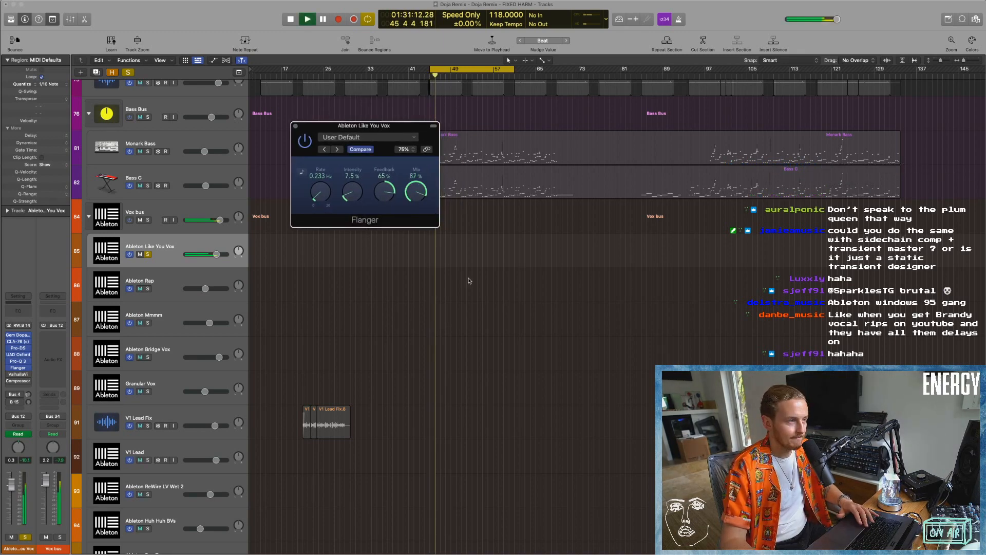
{"action": "key", "text": "space"}
{"action": "left_click", "coordinate": [363, 149]}
{"action": "key", "text": "space"}
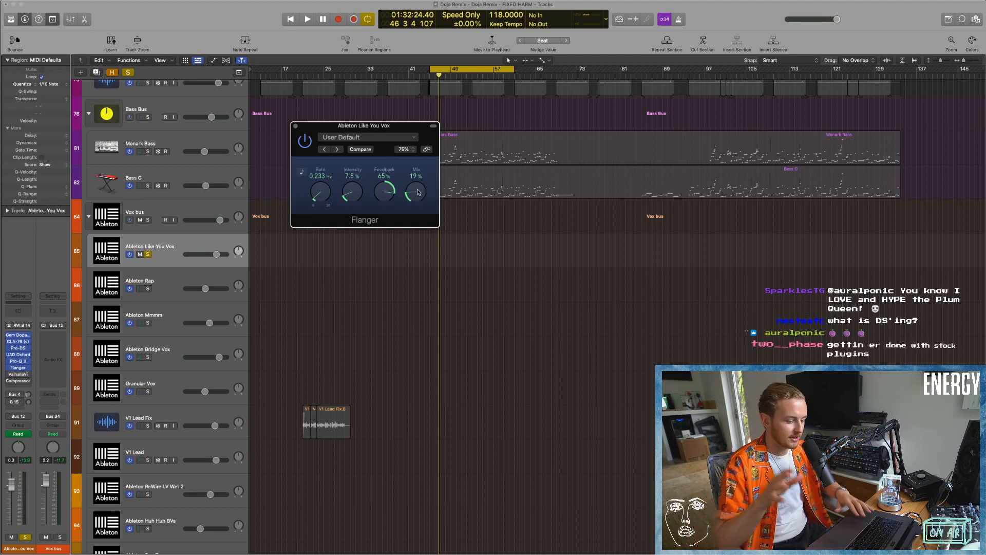
Set the Flanger's mix to 18% while playing the vocal and close the plug-in.
{"action": "key", "text": "space"}
{"action": "mouse_move", "coordinate": [418, 192]}
{"action": "left_mouse_down"}
{"action": "mouse_move", "coordinate": [416, 157]}
{"action": "mouse_move", "coordinate": [416, 197]}
{"action": "left_mouse_up"}
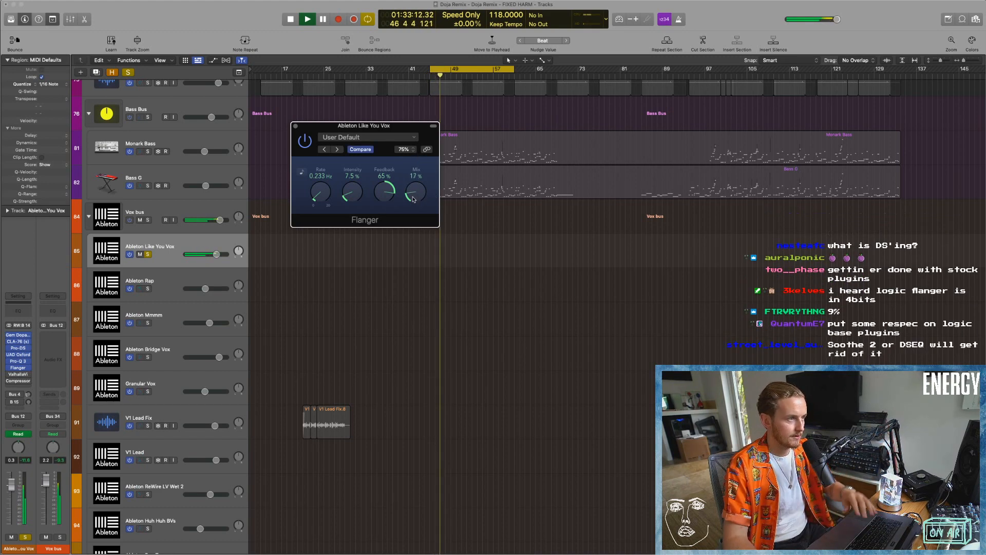
{"action": "left_click", "coordinate": [296, 126]}
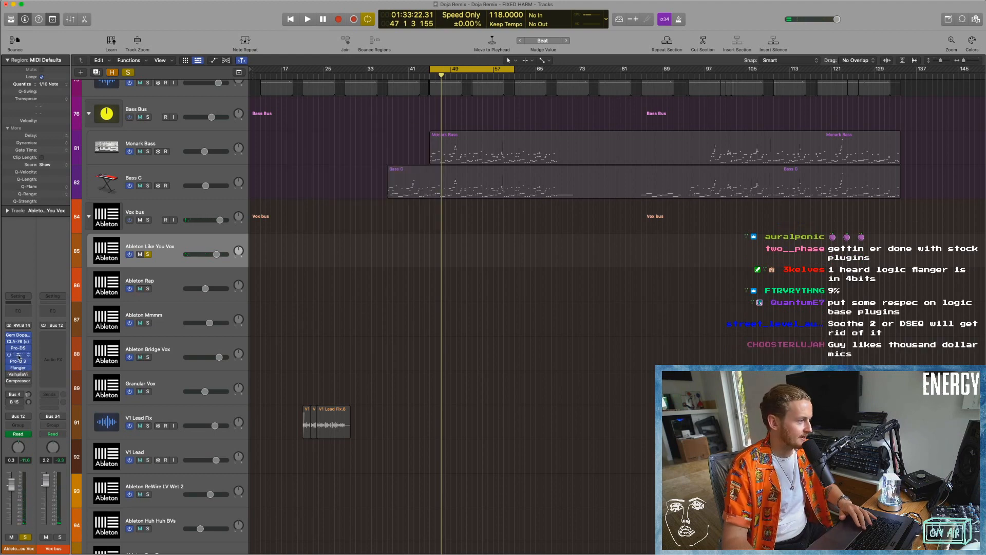
Try a lower threshold and a higher range in Pro-DS while the vocal plays.
{"action": "left_click_drag", "start_coordinate": [472, 106], "coordinate": [454, 116]}
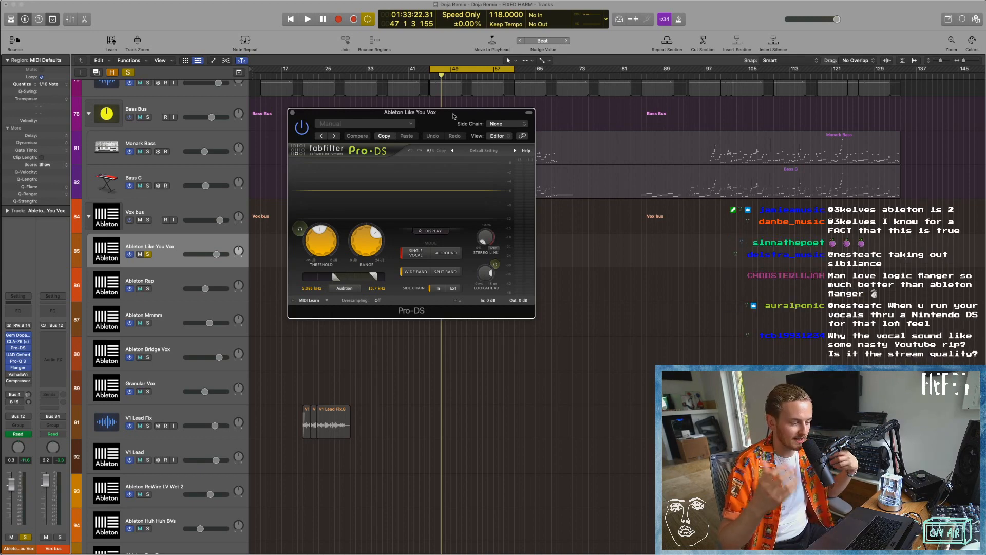
{"action": "key", "text": "space"}
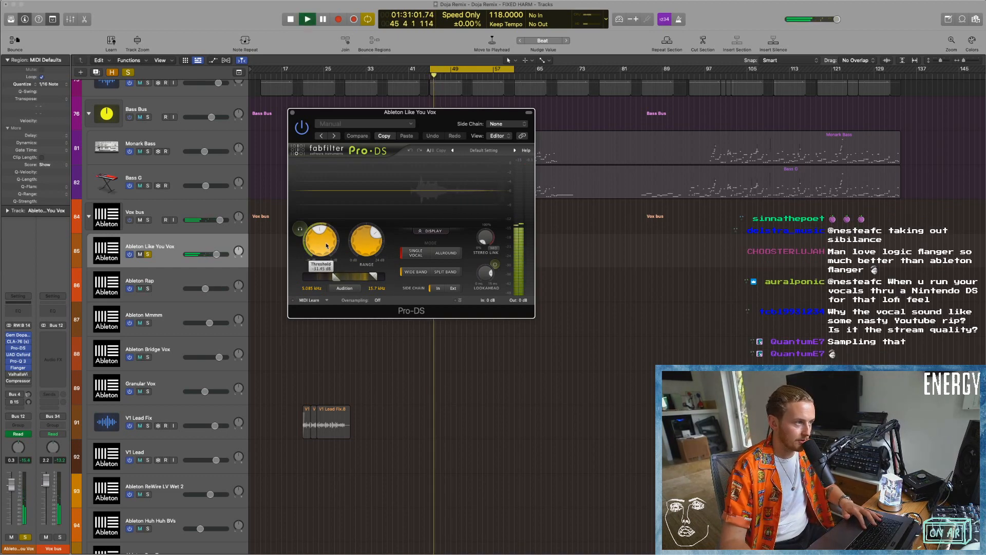
{"action": "left_click_drag", "start_coordinate": [327, 253], "coordinate": [327, 277]}
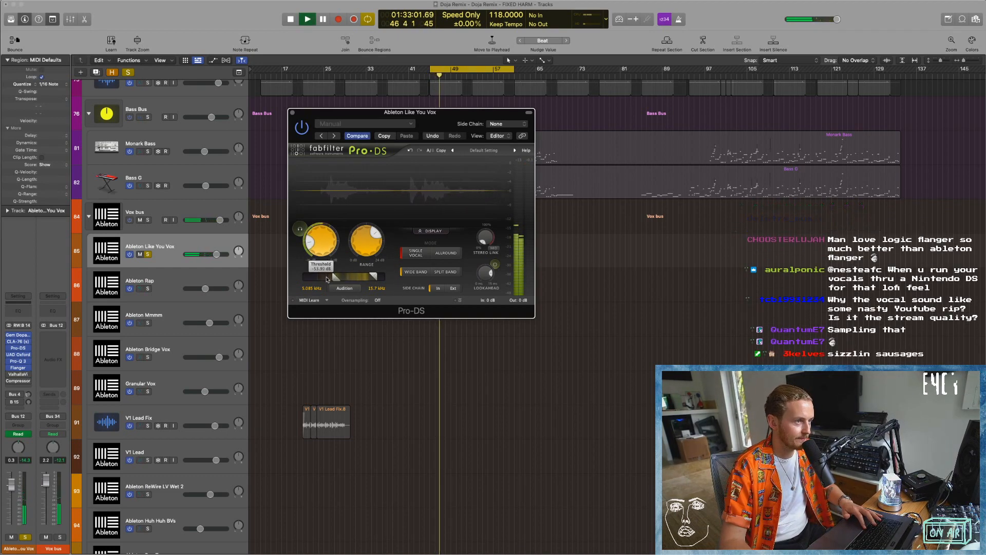
{"action": "left_click_drag", "start_coordinate": [366, 240], "coordinate": [367, 214]}
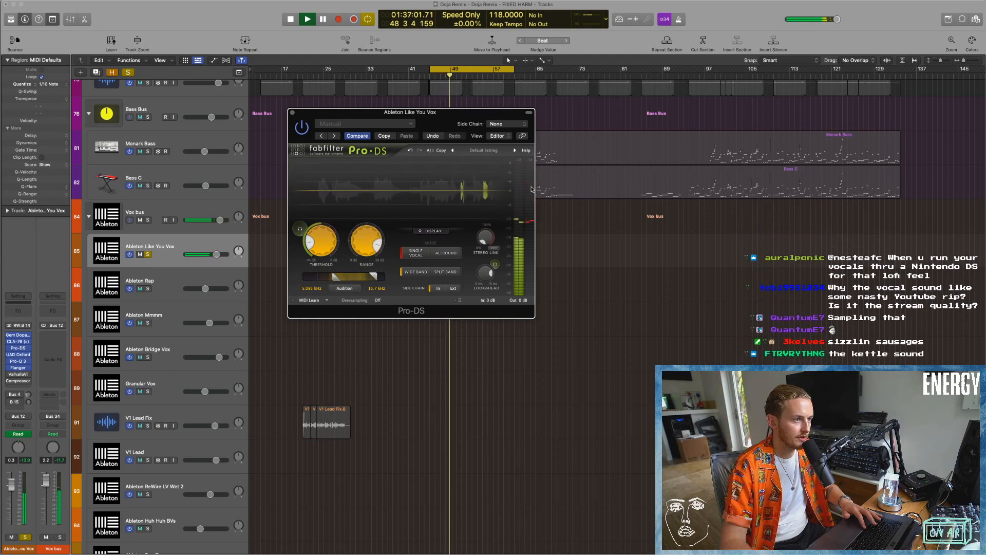
{"action": "key", "text": "space"}
Audition a short cycle near bar 48 with Pro-DS's altered and original settings using Compare, and close the plug-in.
{"action": "left_click", "coordinate": [445, 70]}
{"action": "left_click_drag", "start_coordinate": [446, 69], "coordinate": [451, 69]}
{"action": "key", "text": "space"}
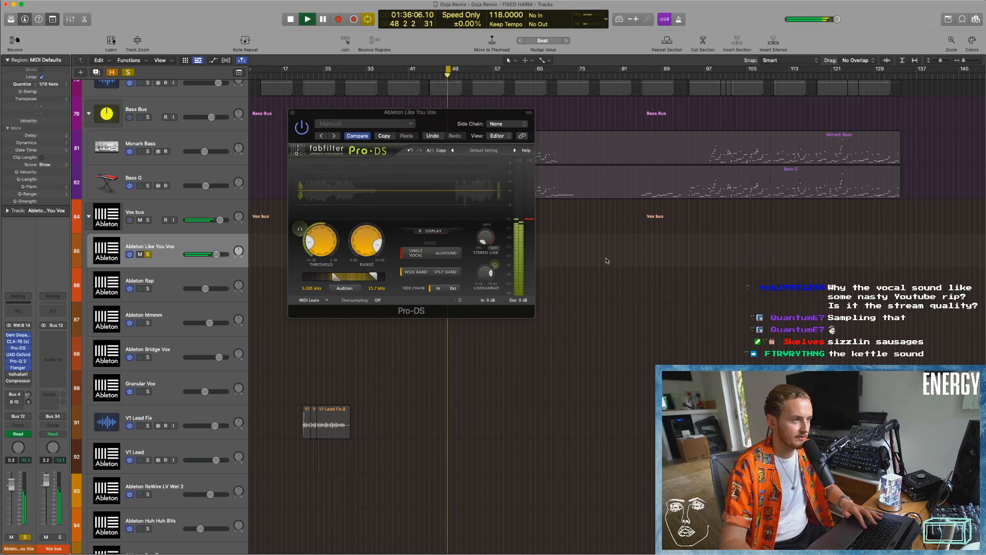
{"action": "left_click", "coordinate": [358, 136]}
{"action": "key", "text": "space"}
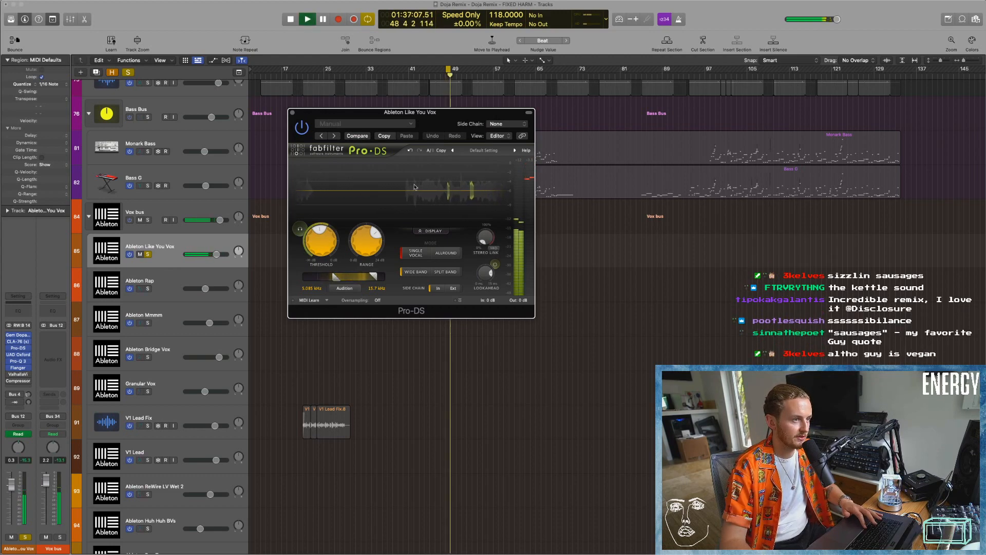
{"action": "left_click", "coordinate": [292, 113]}
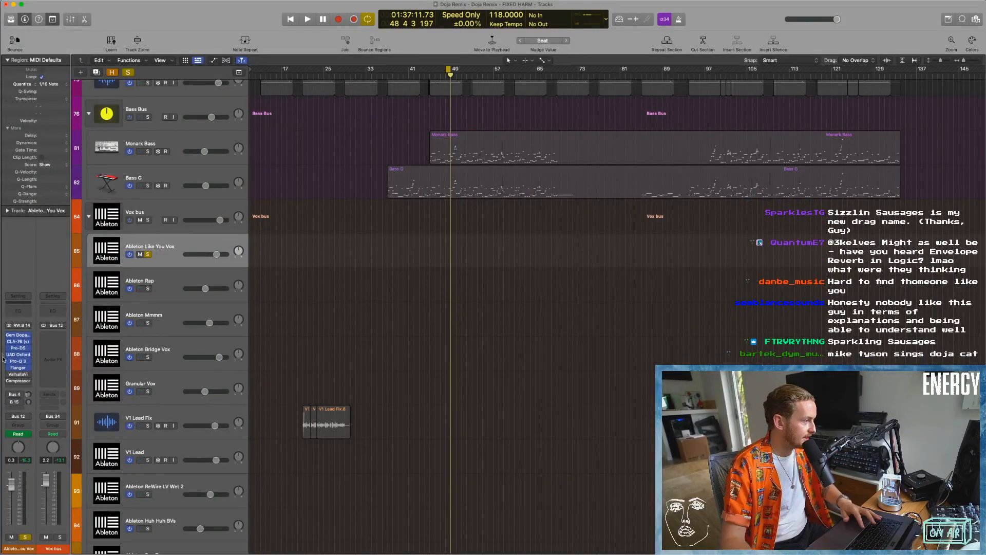
Open ValhallaVintageVerb on the vocal track and set the cycle range to about bars 41 to 58.
{"action": "left_click", "coordinate": [18, 374]}
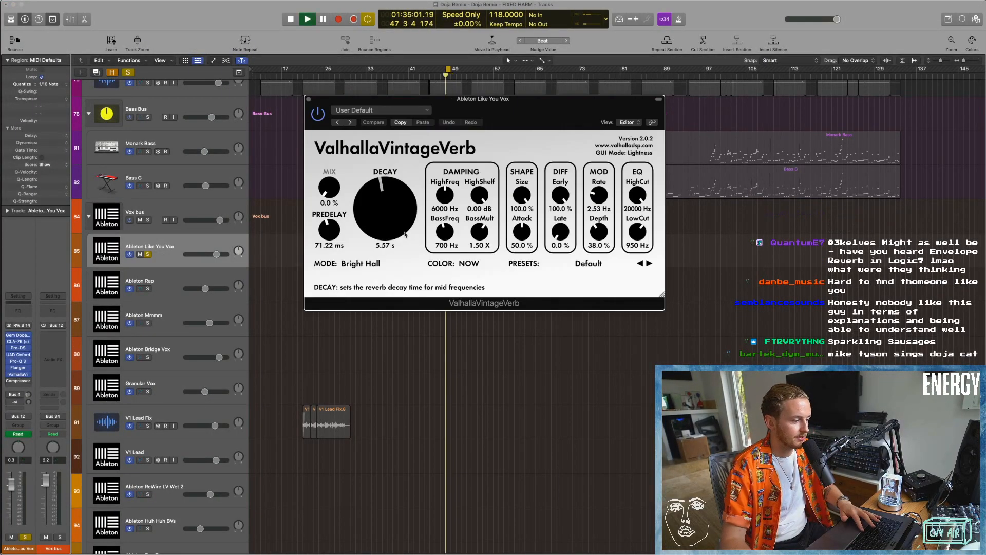
{"action": "left_click_drag", "start_coordinate": [413, 69], "coordinate": [503, 70]}
{"action": "key", "text": "s"}
{"action": "key", "text": "s"}
Show track automation and display the ValhallaVintageVerb Mix automation on Ableton Like You Vox.
{"action": "key", "text": "a"}
{"action": "left_click_drag", "start_coordinate": [325, 101], "coordinate": [372, 311]}
{"action": "left_click", "coordinate": [172, 260]}
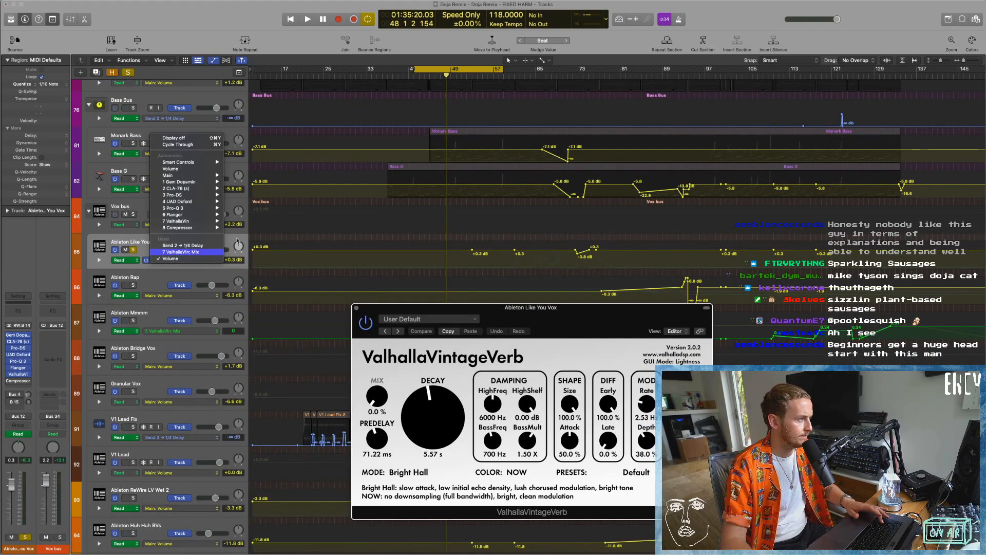
{"action": "left_click", "coordinate": [177, 253]}
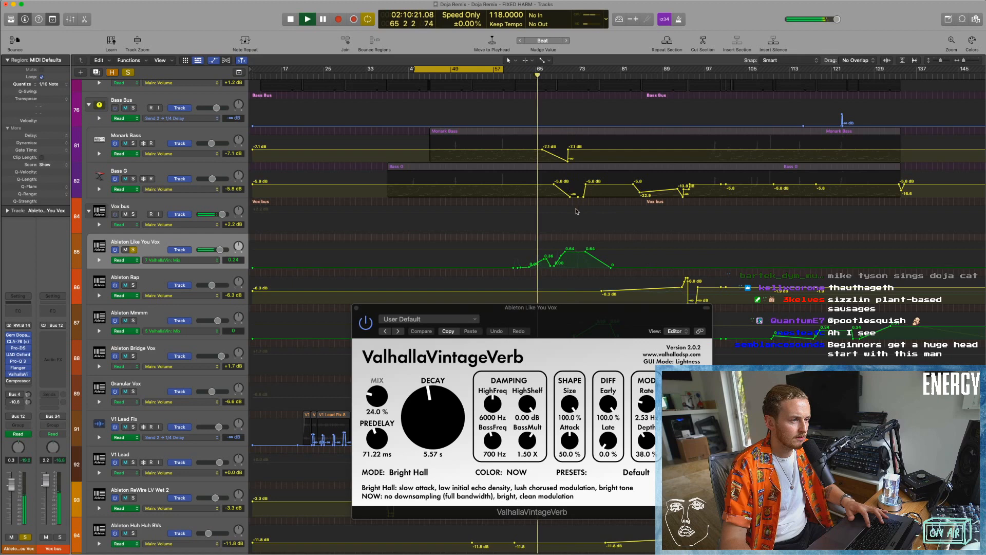
Watch ValhallaVintageVerb's mix follow its automation during playback, close the plug-in and stop playback.
{"action": "left_click_drag", "start_coordinate": [573, 324], "coordinate": [462, 158]}
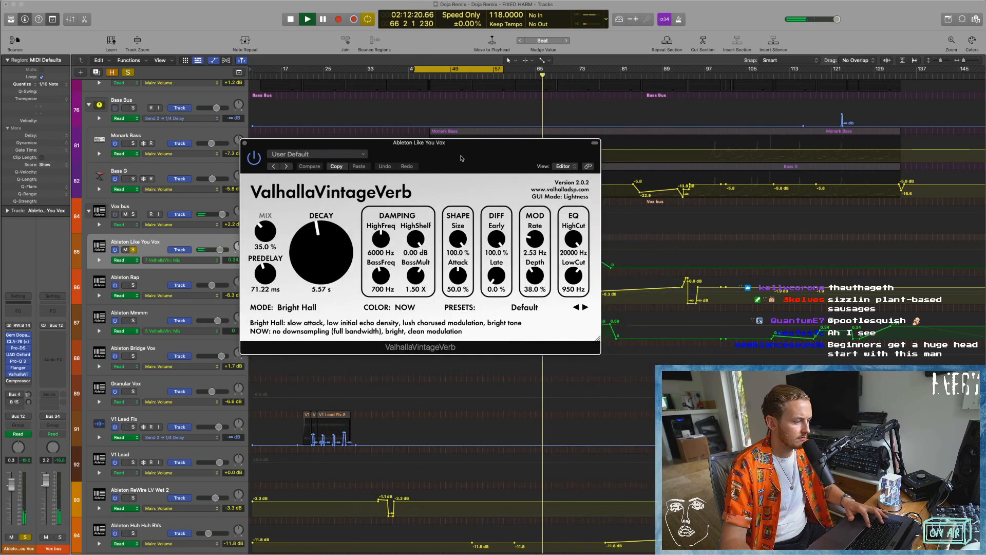
{"action": "left_click", "coordinate": [245, 143]}
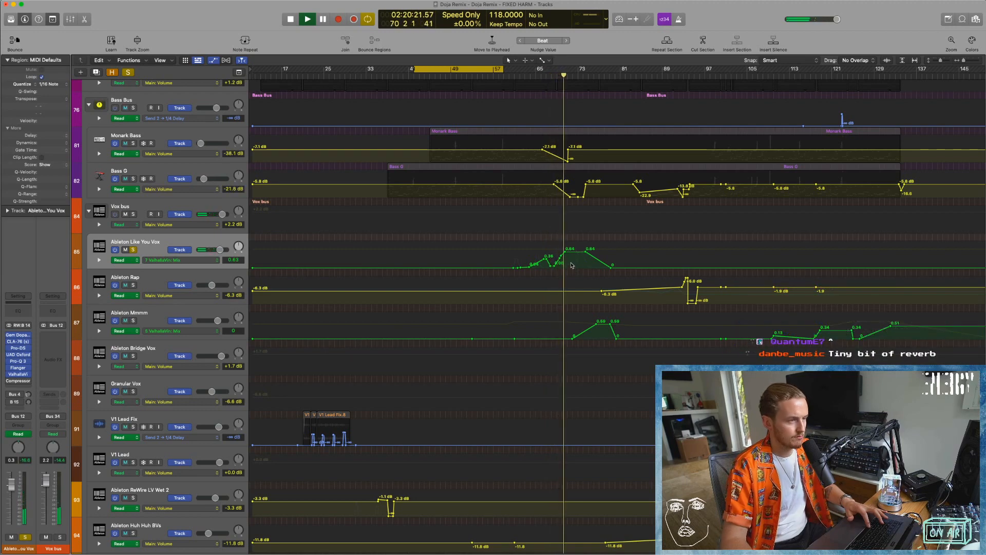
{"action": "key", "text": "space"}
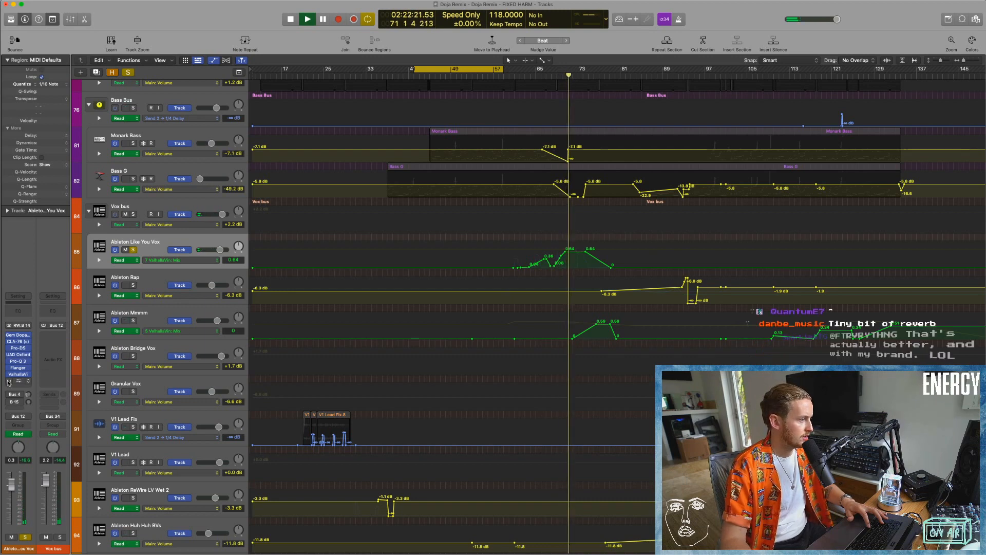
Inspect the vocal's side-chained Compressor and the channels fed by its Bus 4 and Bus 15 sends.
{"action": "left_click", "coordinate": [18, 381]}
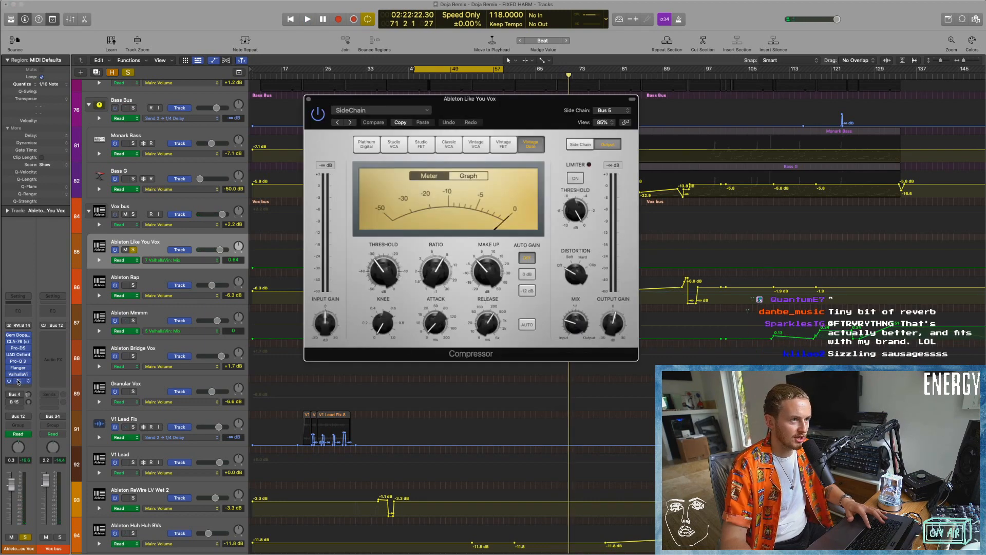
{"action": "left_click", "coordinate": [19, 381]}
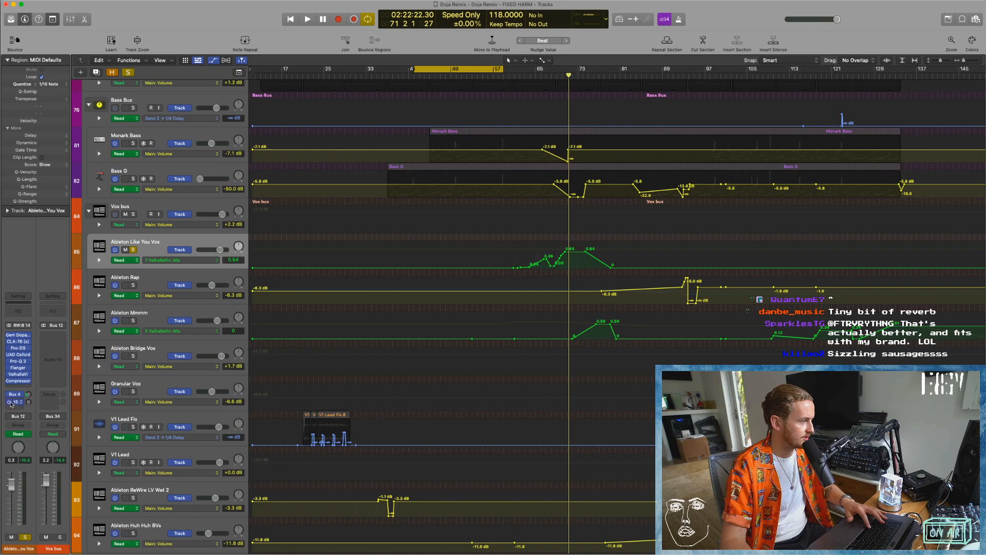
{"action": "left_click", "coordinate": [18, 394]}
{"action": "left_click", "coordinate": [21, 395]}
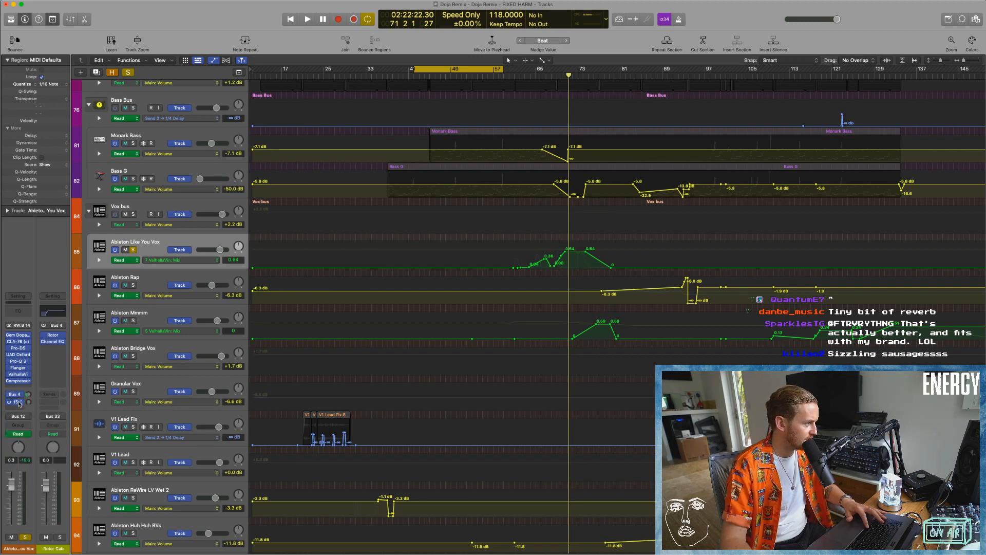
{"action": "left_click", "coordinate": [19, 402]}
{"action": "left_click", "coordinate": [25, 397]}
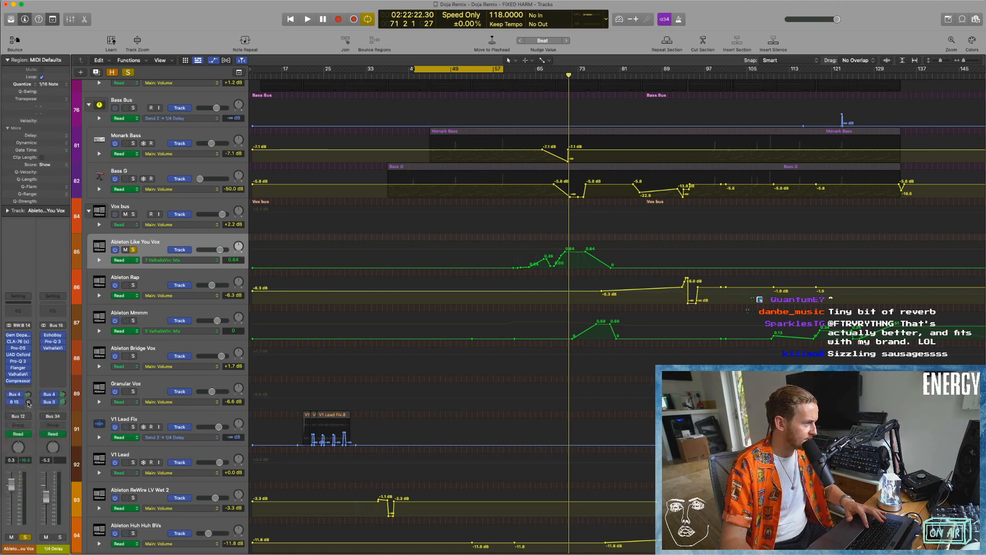
Display the Send 2 1/4 Delay automation on the Ableton Like You Vox track.
{"action": "left_click", "coordinate": [155, 261]}
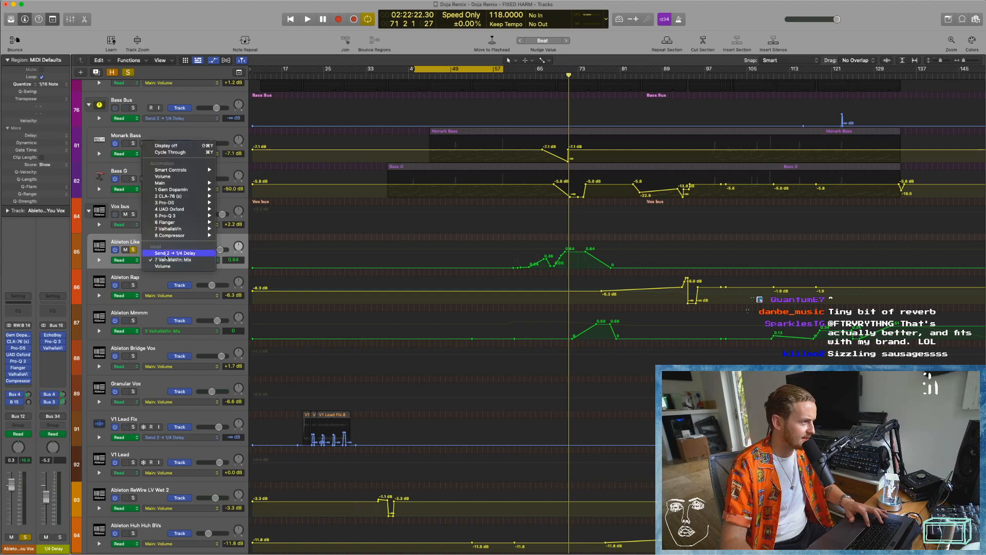
{"action": "left_click", "coordinate": [174, 253]}
{"action": "key", "text": "super+Right"}
{"action": "key", "text": "super+Right"}
{"action": "key", "text": "super+Right"}
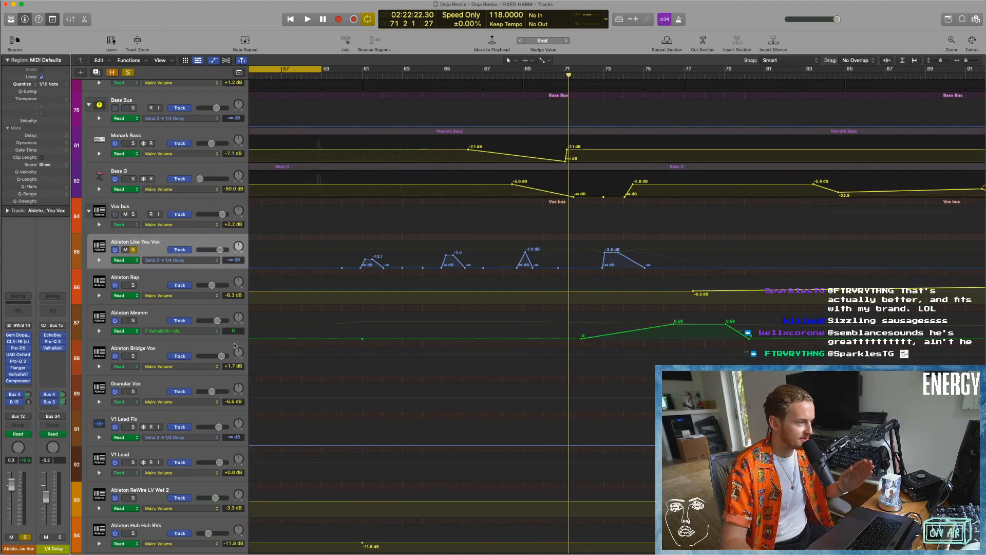
Open EchoBoy on the 1/4 Delay channel, listen to the automated delay throws on the vocal, and close it.
{"action": "left_click", "coordinate": [53, 335]}
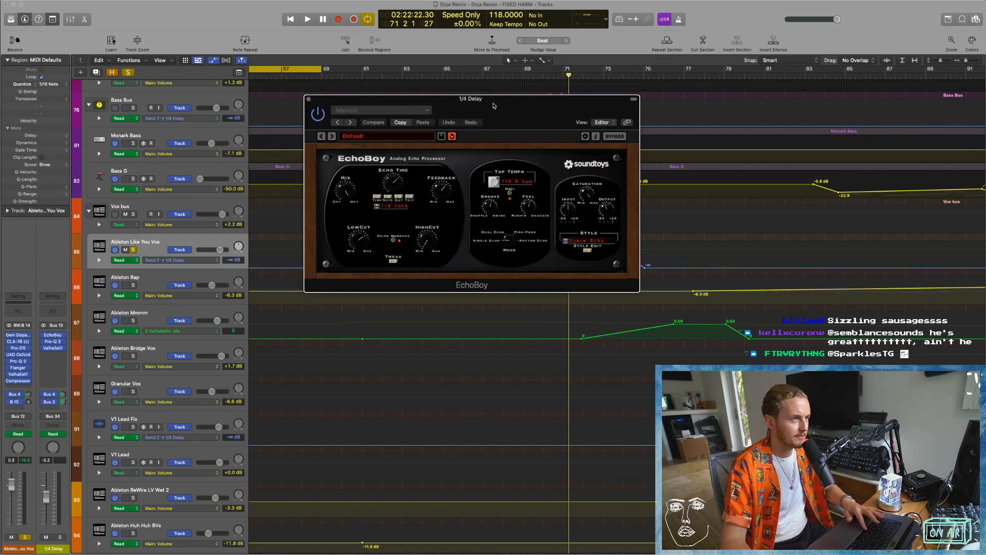
{"action": "left_click_drag", "start_coordinate": [493, 106], "coordinate": [388, 106]}
{"action": "key", "text": "space"}
{"action": "left_click_drag", "start_coordinate": [368, 108], "coordinate": [361, 112]}
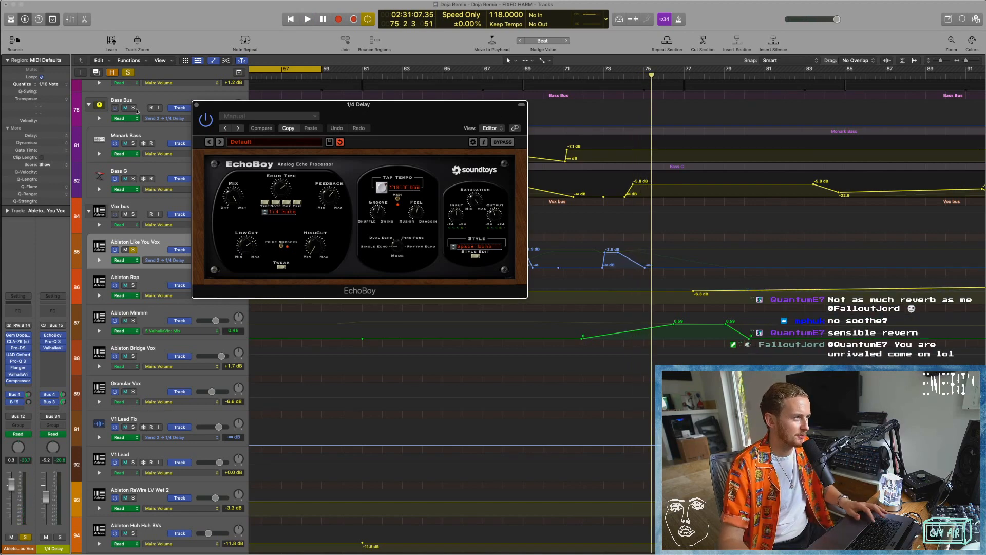
{"action": "left_click", "coordinate": [197, 105]}
Turn off solo on the Ableton Like You Vox track.
{"action": "left_click", "coordinate": [134, 250]}
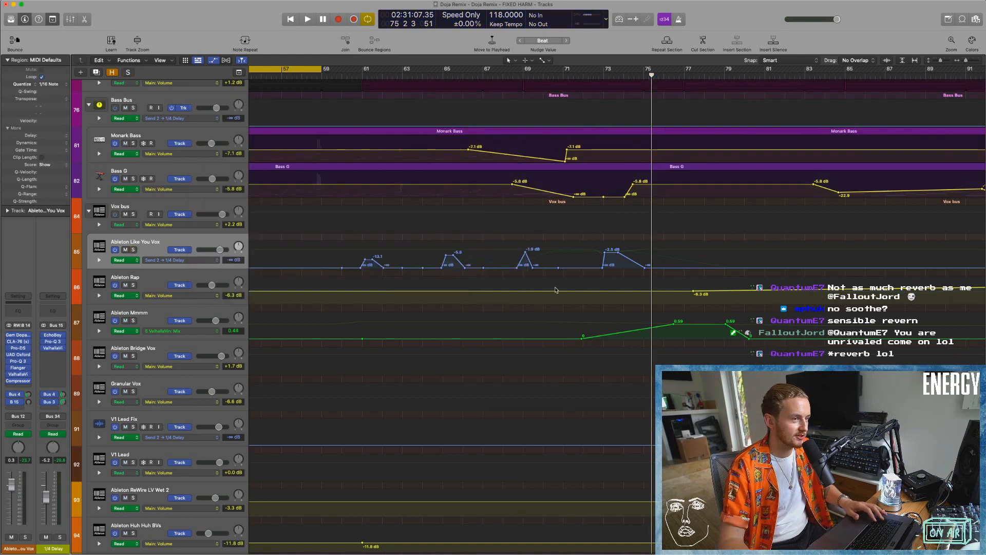
{"action": "key", "text": "super+Left"}
{"action": "key", "text": "super+Left"}
{"action": "key", "text": "super+Left"}
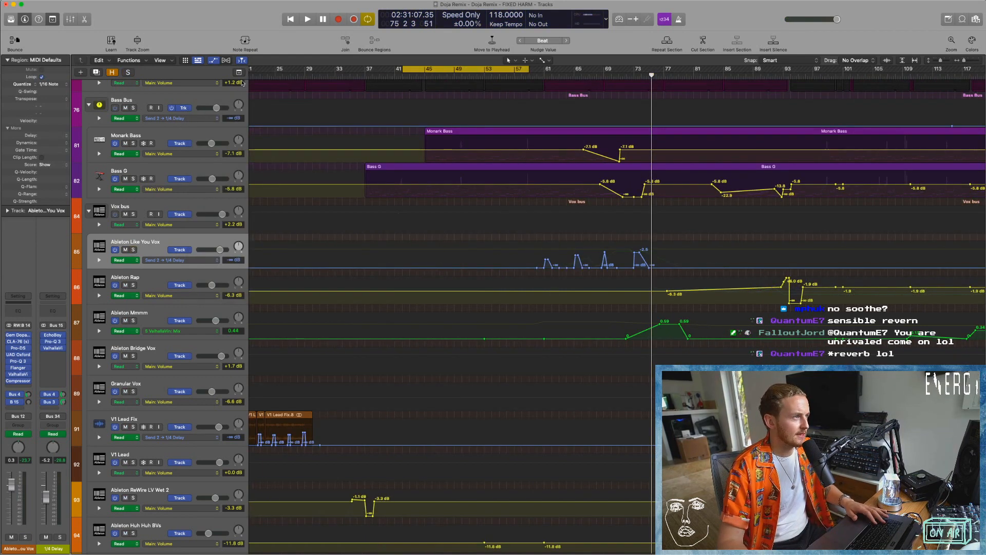
Inspect the tempo automation around bar 93 in the global tracks, and hide the global tracks and track automation.
{"action": "left_click", "coordinate": [240, 73]}
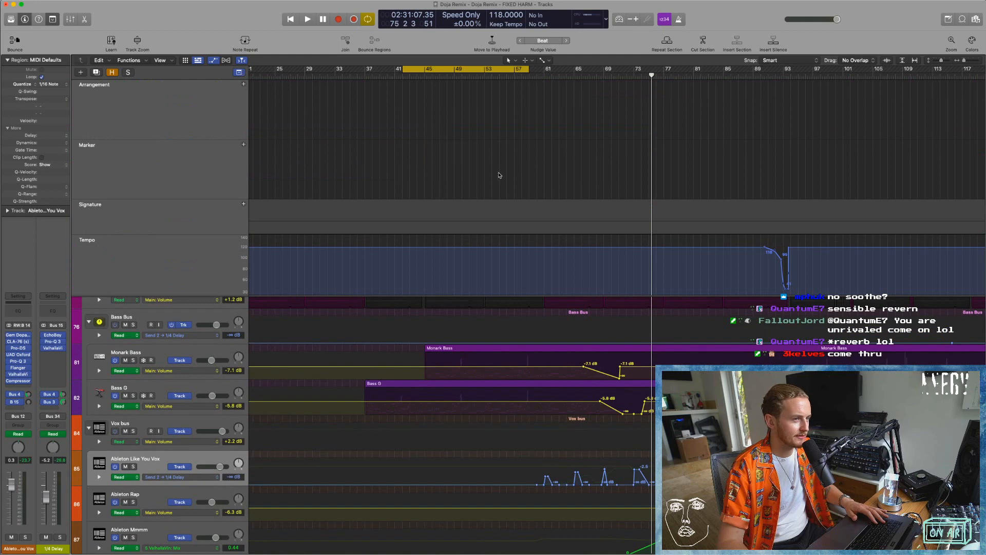
{"action": "scroll", "coordinate": [498, 175], "scroll_direction": "right", "scroll_amount": 5}
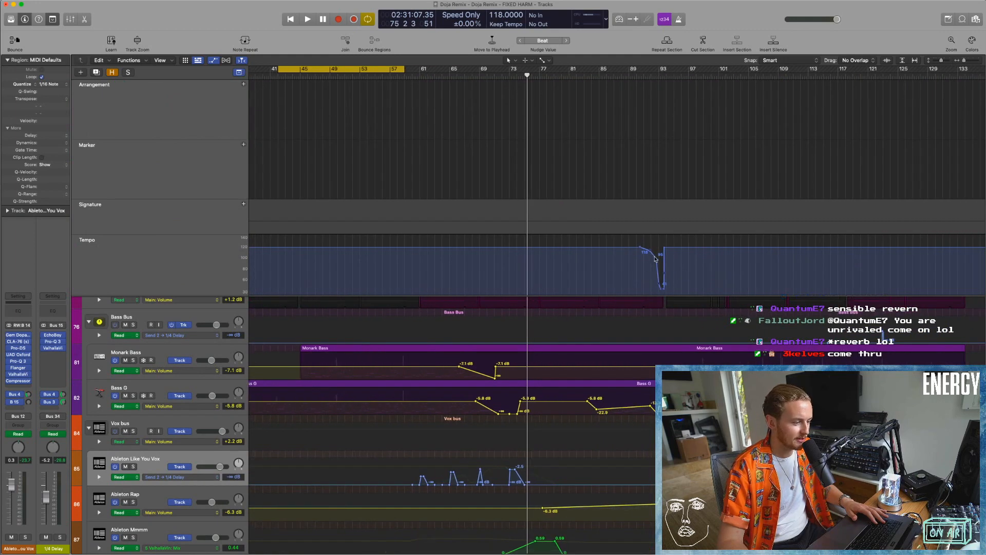
{"action": "scroll", "coordinate": [560, 293], "scroll_direction": "right", "scroll_amount": 1}
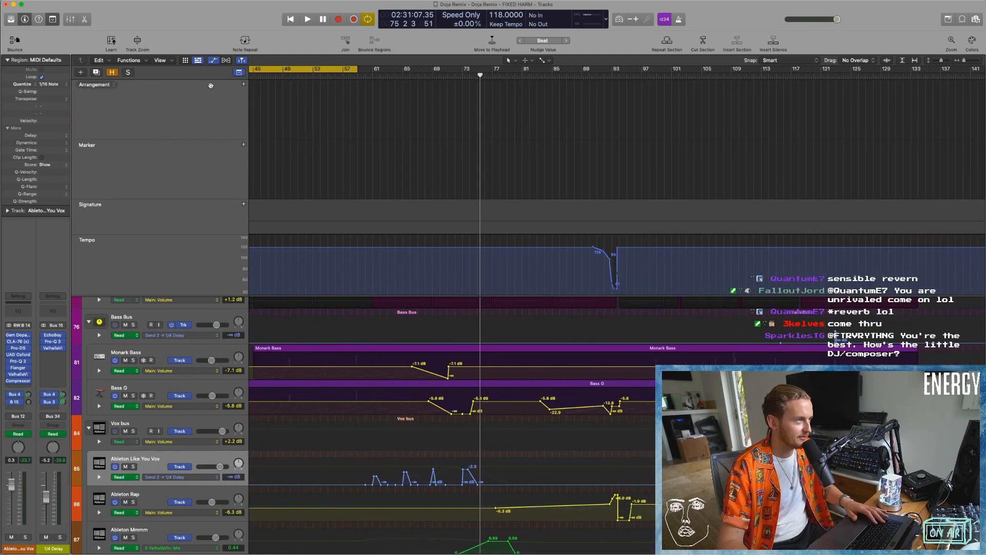
{"action": "left_click", "coordinate": [240, 72]}
{"action": "key", "text": "a"}
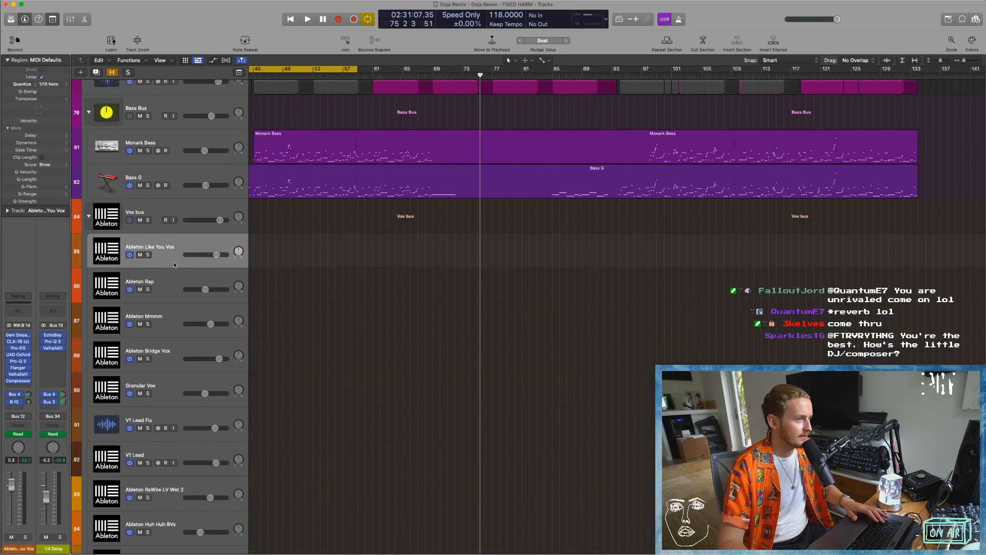
{"action": "left_click", "coordinate": [355, 280], "text": "ctrl+alt"}
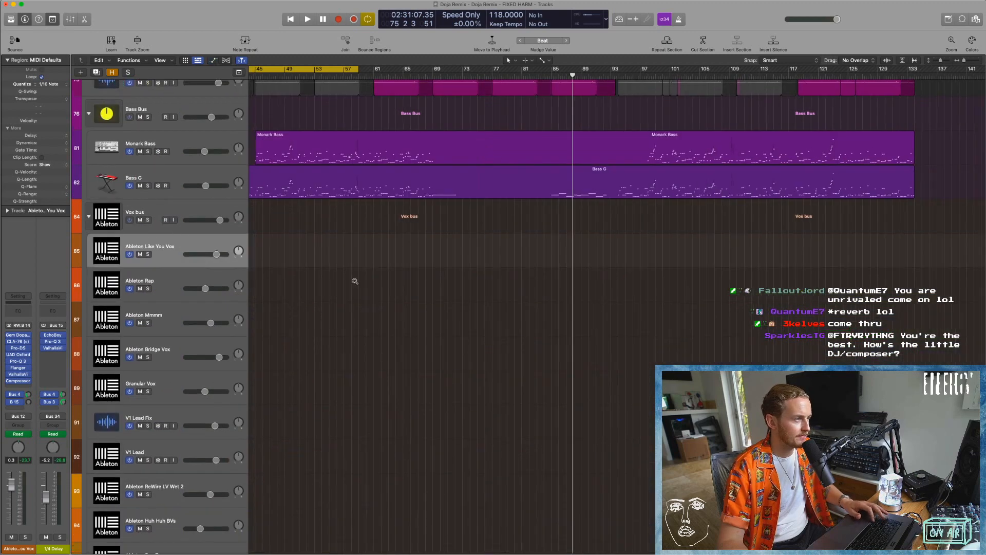
Turn off cycle mode, solo the Ableton Rap track and play it from bar 78.
{"action": "left_click", "coordinate": [162, 281]}
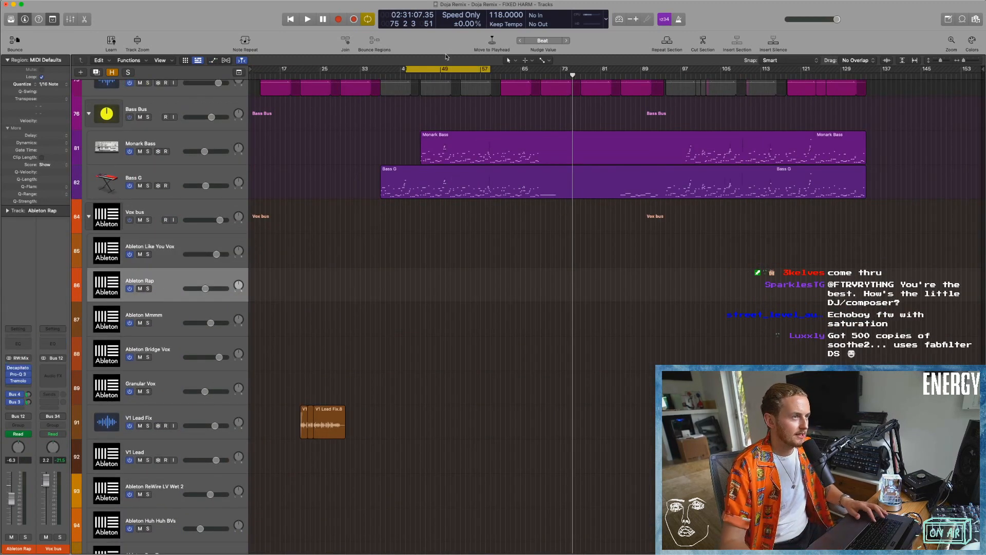
{"action": "left_click", "coordinate": [450, 70]}
{"action": "left_click", "coordinate": [544, 76]}
{"action": "left_click", "coordinate": [149, 288]}
{"action": "key", "text": "space"}
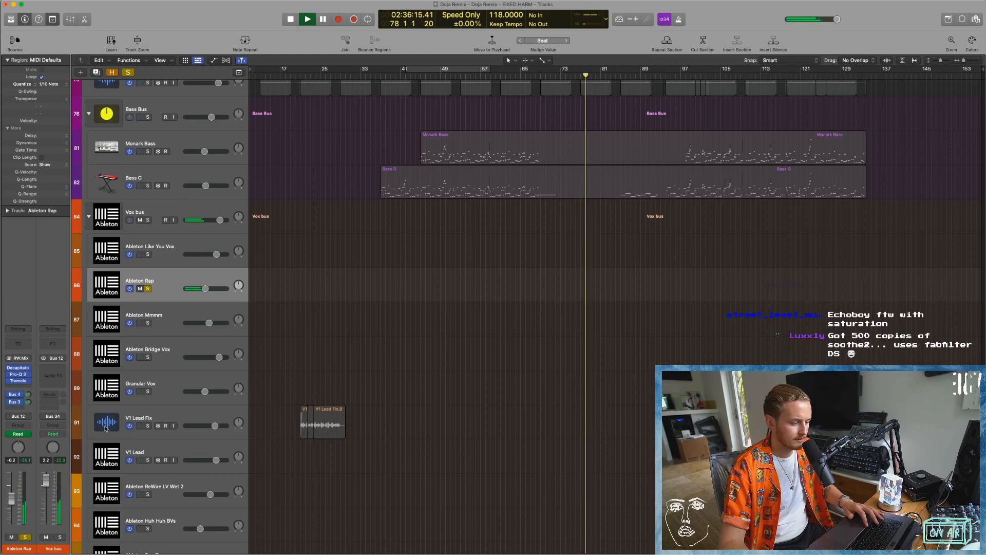
Check the rap clip in the Ableton Live session, return to Logic Pro and listen to the rap with its inserts bypassed.
{"action": "key", "text": "ctrl+Right"}
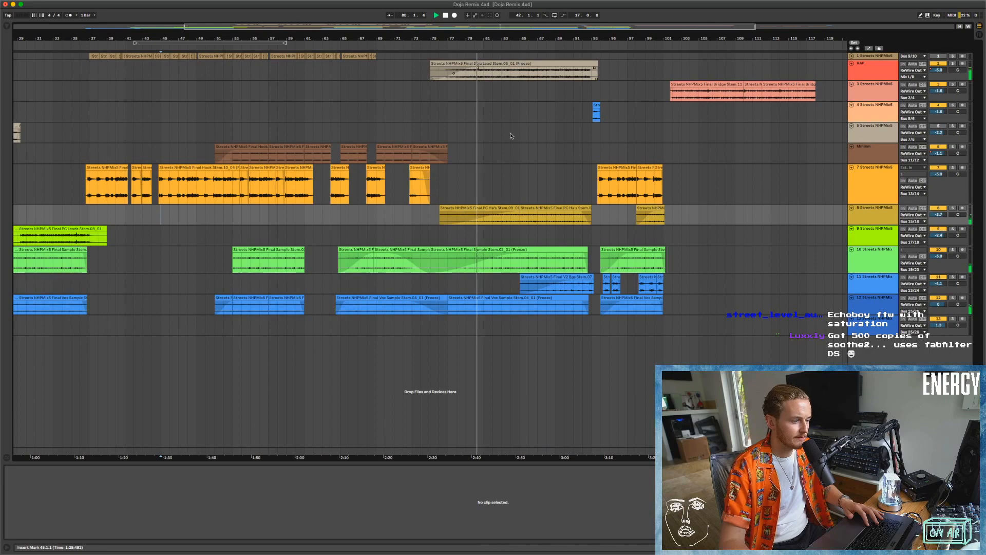
{"action": "key", "text": "ctrl+Left"}
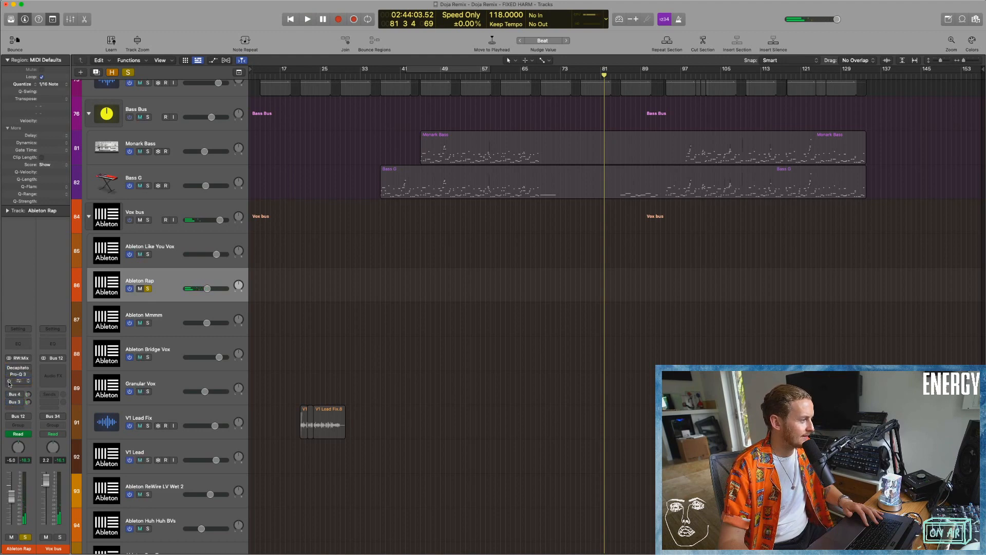
{"action": "key", "text": "space"}
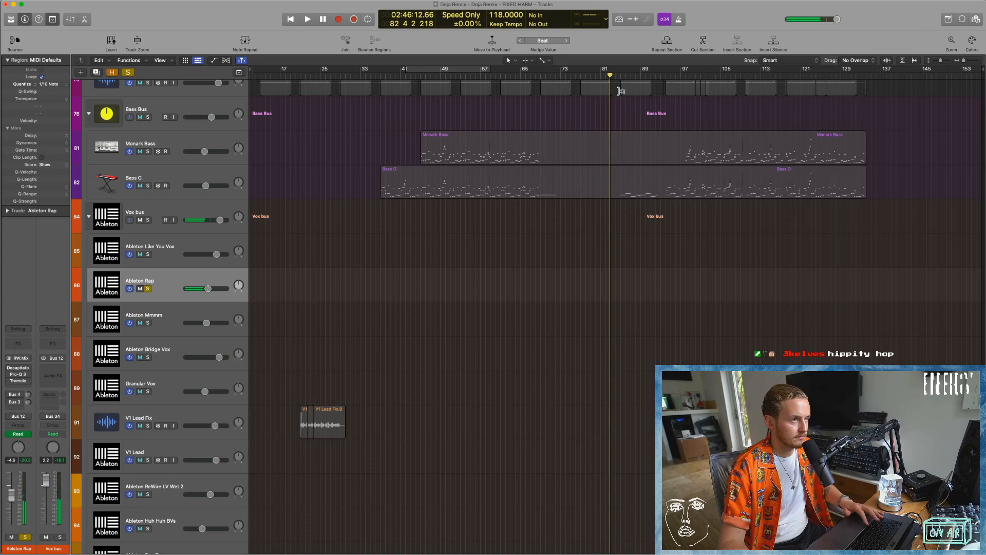
{"action": "key", "text": "space"}
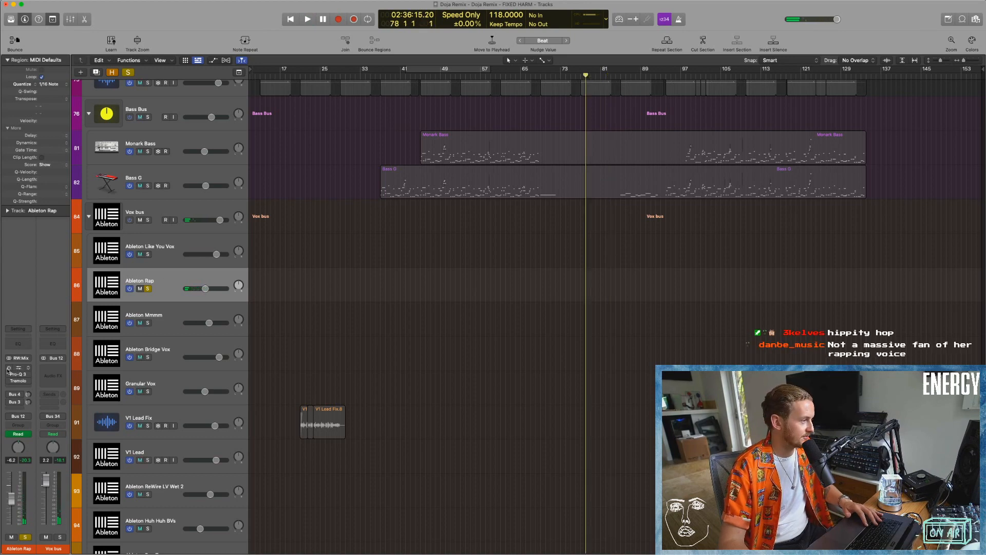
Open Decapitator on the rap vocal, audition it, and arrange its window beside the Pro-Q 3 window.
{"action": "left_click_drag", "start_coordinate": [540, 112], "coordinate": [435, 128]}
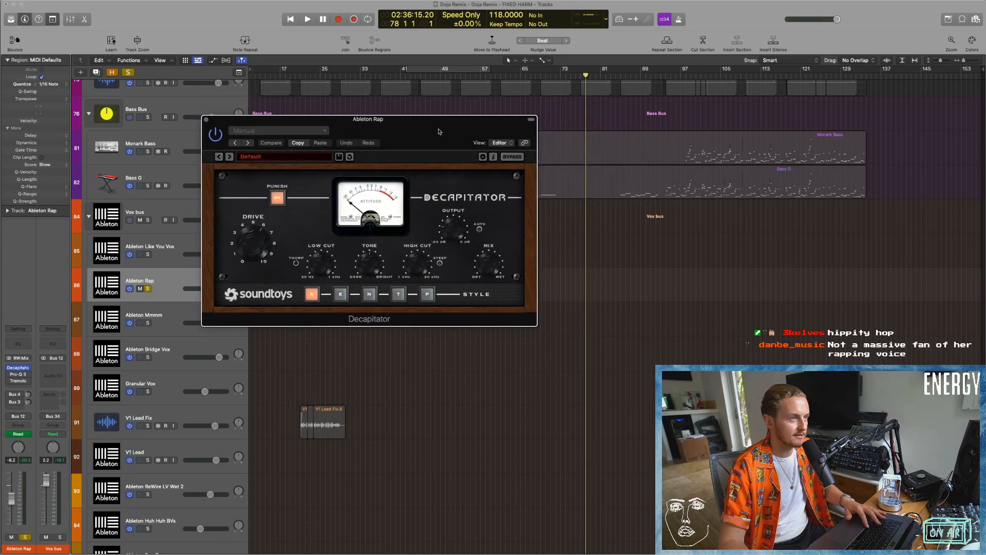
{"action": "key", "text": "space"}
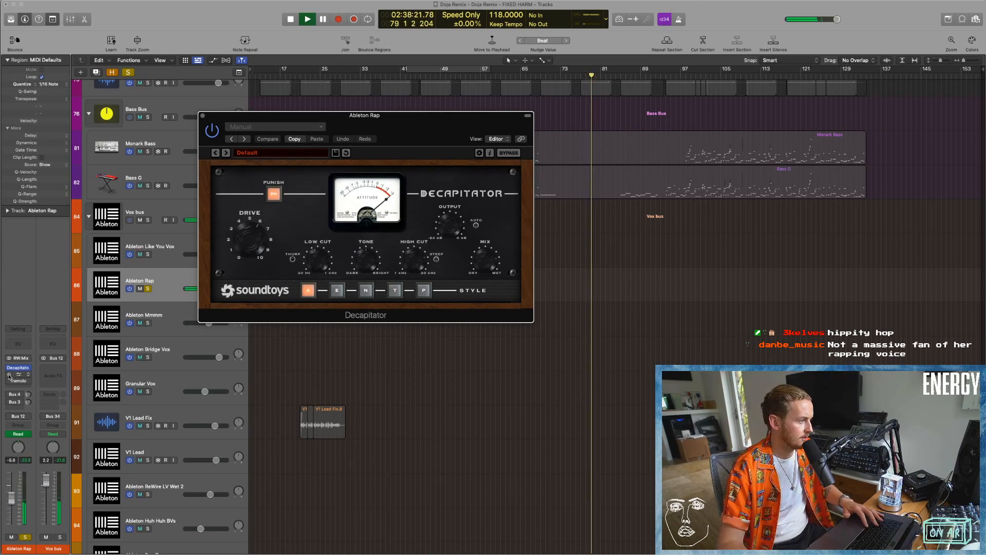
{"action": "left_click_drag", "start_coordinate": [571, 117], "coordinate": [726, 134]}
{"action": "left_click_drag", "start_coordinate": [411, 115], "coordinate": [229, 15]}
{"action": "left_click_drag", "start_coordinate": [645, 135], "coordinate": [454, 176]}
Examine the Decapitator settings and Pro-Q 3 curve on the rap vocal during playback, and close both plug-ins.
{"action": "left_click", "coordinate": [120, 124]}
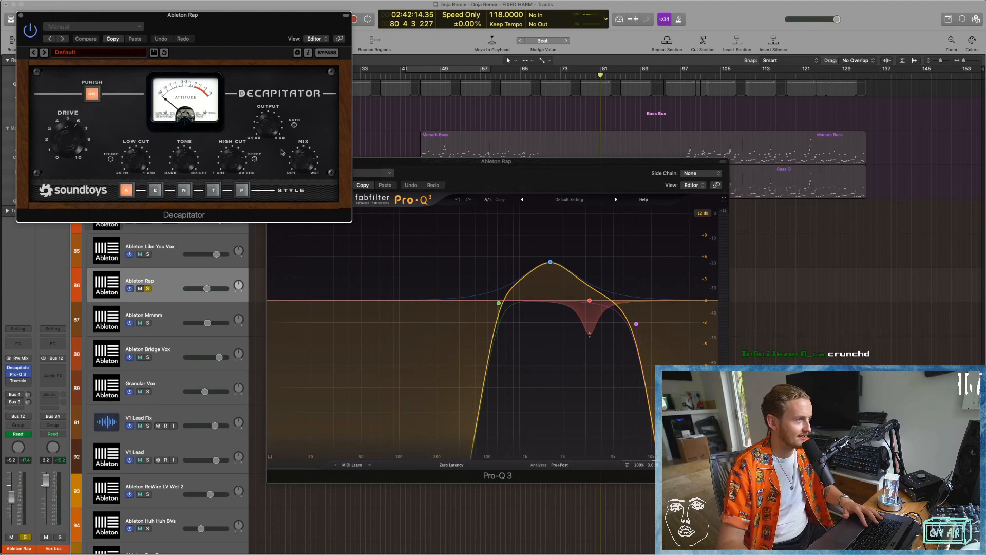
{"action": "left_click", "coordinate": [442, 164]}
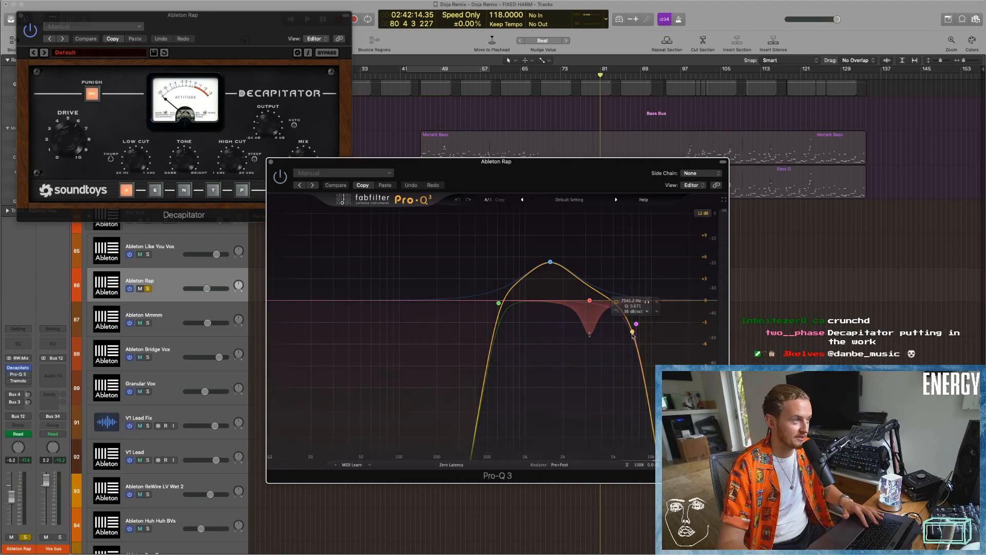
{"action": "key", "text": "space"}
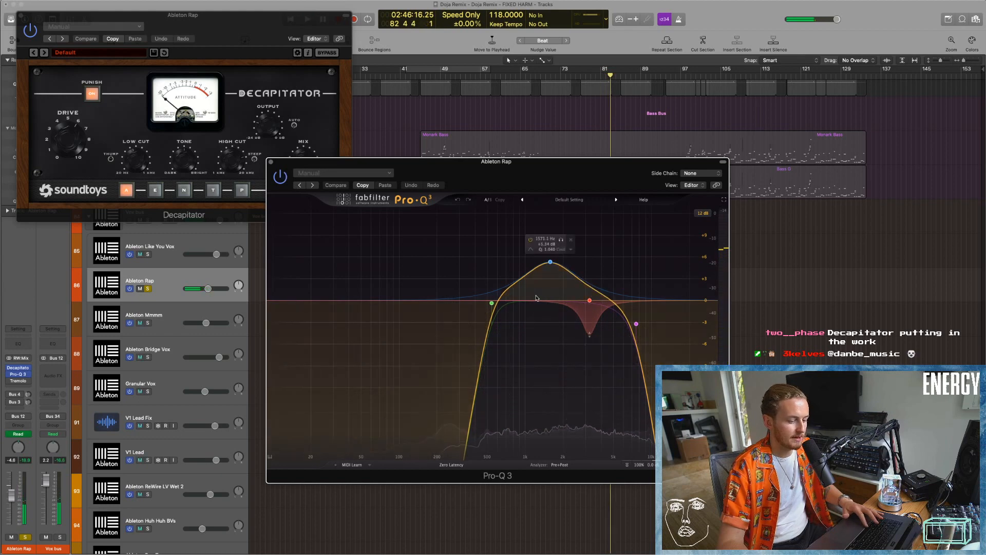
{"action": "left_click", "coordinate": [271, 162]}
{"action": "left_click", "coordinate": [21, 14]}
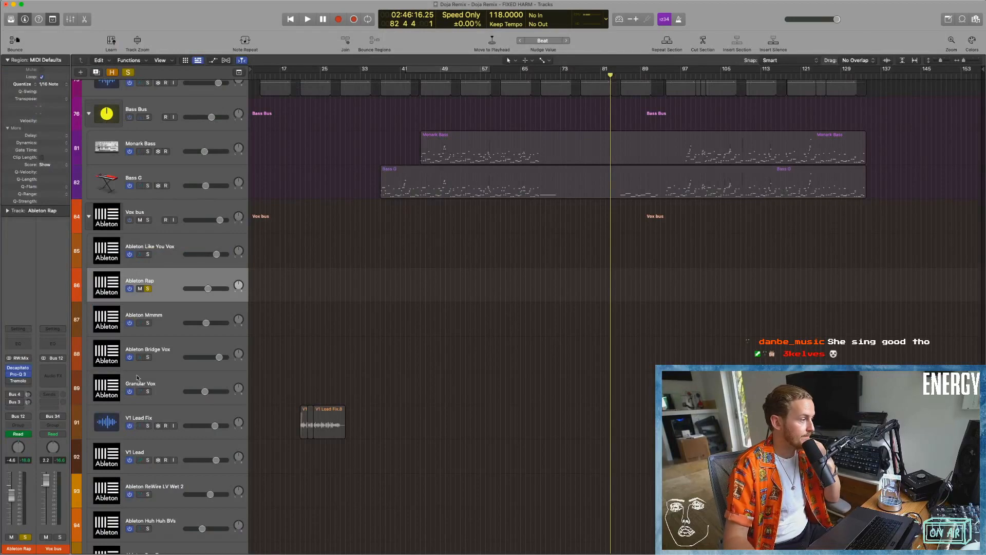
Inspect the rap vocal's Tremolo settings and the channel fed by its Bus 4 send, and close Tremolo.
{"action": "left_click", "coordinate": [19, 381]}
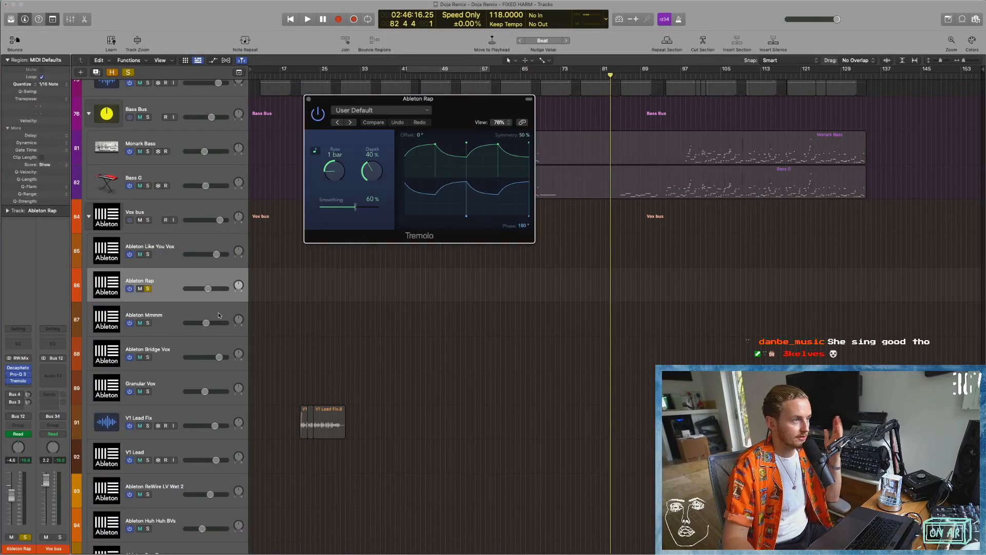
{"action": "left_click", "coordinate": [15, 394]}
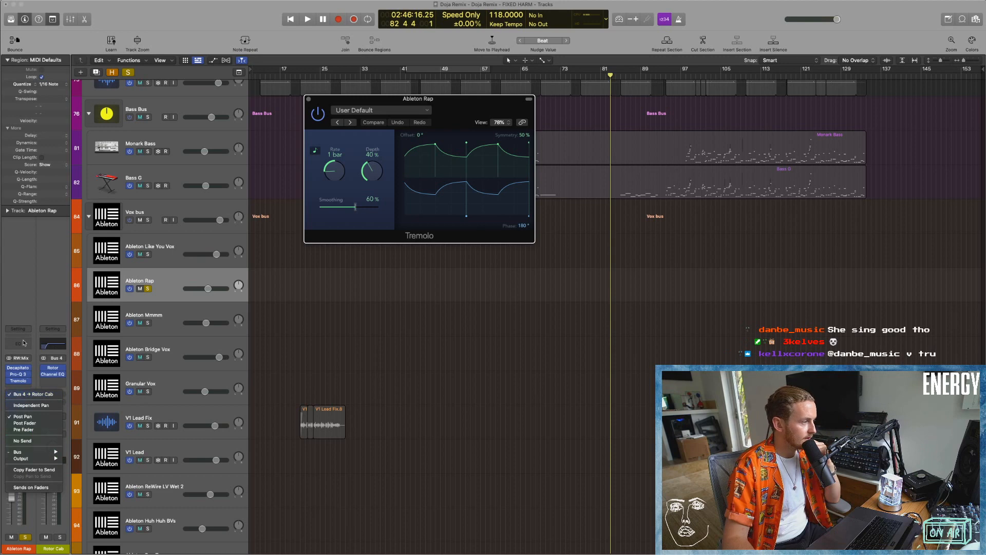
{"action": "left_click", "coordinate": [308, 99]}
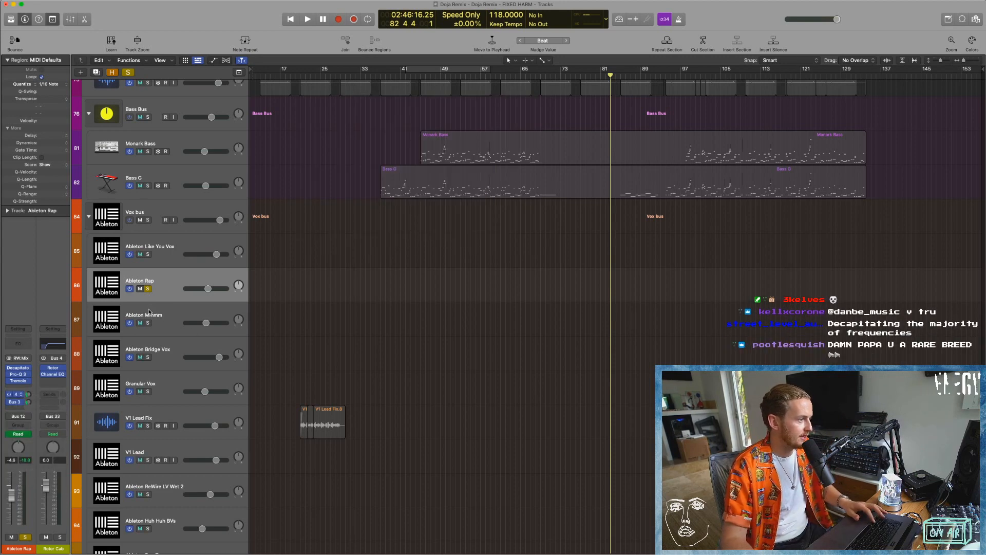
Turn off solo on Ableton Rap, solo Ableton Mmmm and Ableton Bridge Vox, and play from bar 37.
{"action": "left_click", "coordinate": [149, 290]}
{"action": "left_click", "coordinate": [147, 357]}
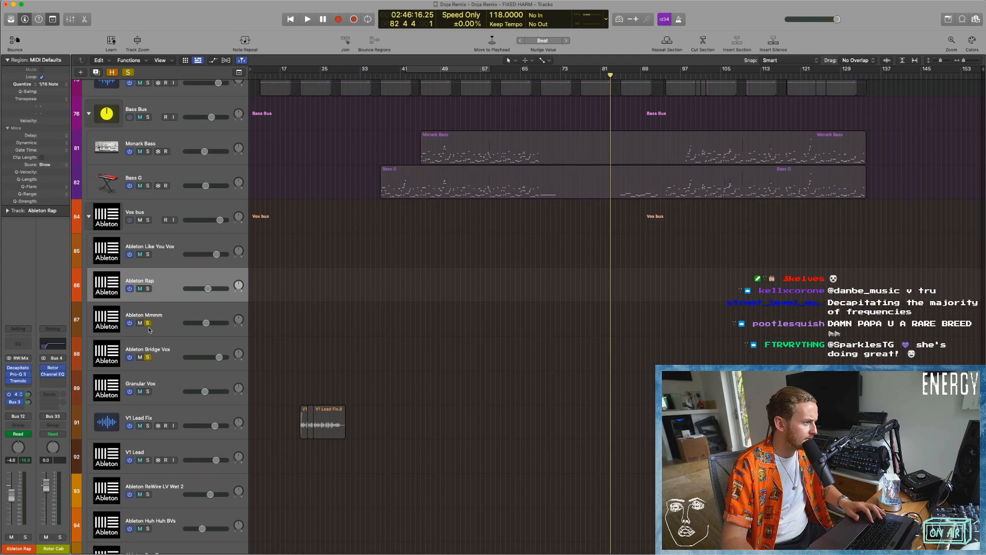
{"action": "left_click", "coordinate": [380, 76]}
{"action": "key", "text": "space"}
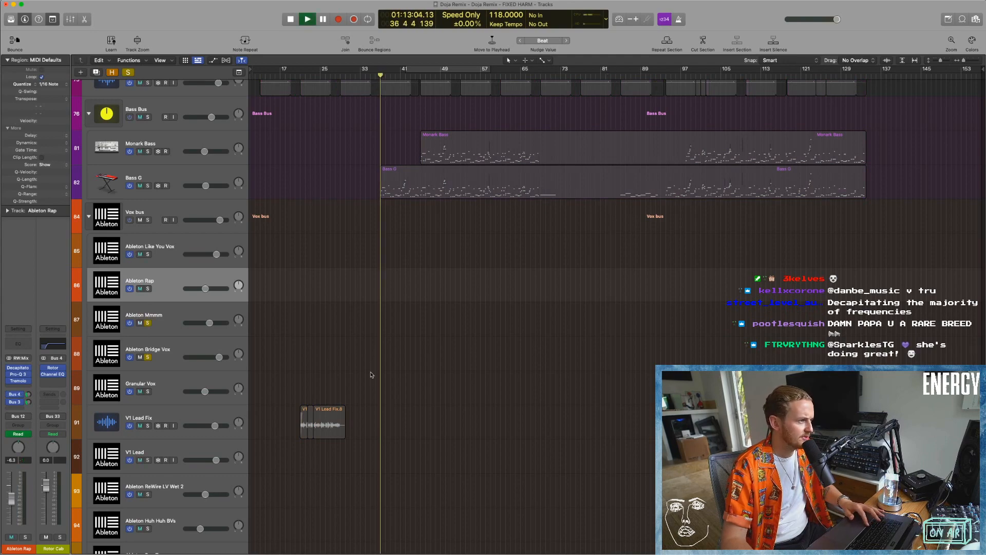
Locate the Mmmm clips in the Ableton Live session, move playback to about bar 54, and return to Logic Pro.
{"action": "key", "text": "super+Tab"}
{"action": "scroll", "coordinate": [314, 246], "scroll_direction": "left", "scroll_amount": 5}
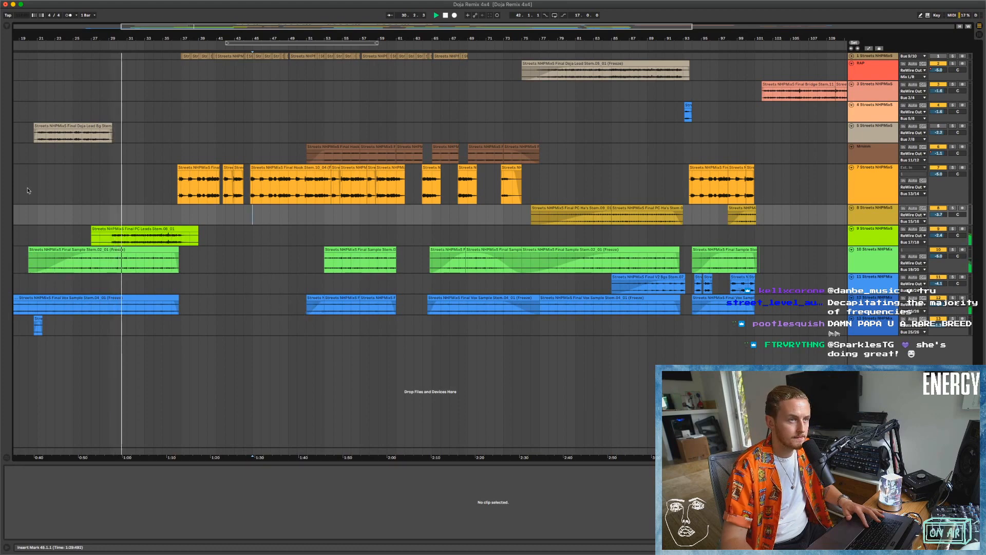
{"action": "left_click", "coordinate": [58, 45]}
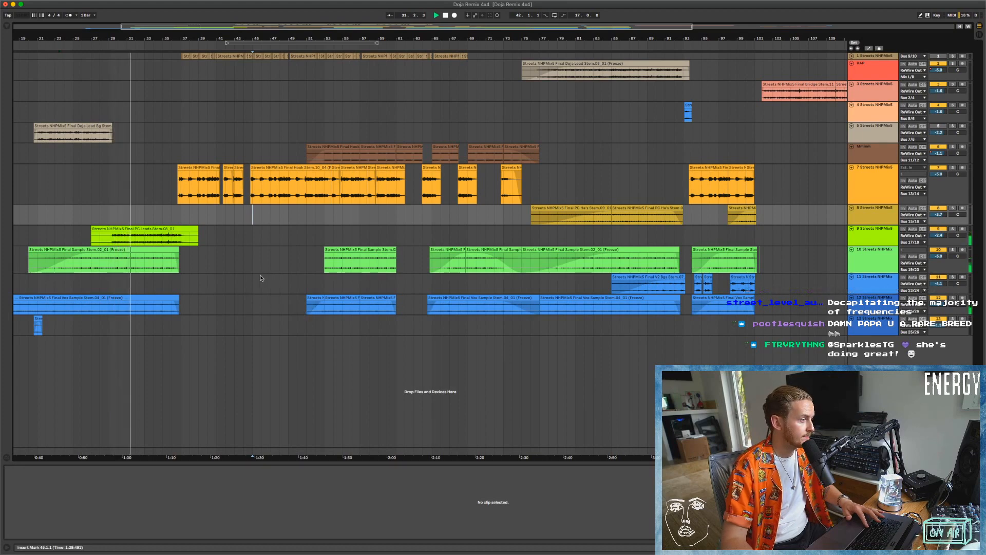
{"action": "left_click", "coordinate": [337, 51]}
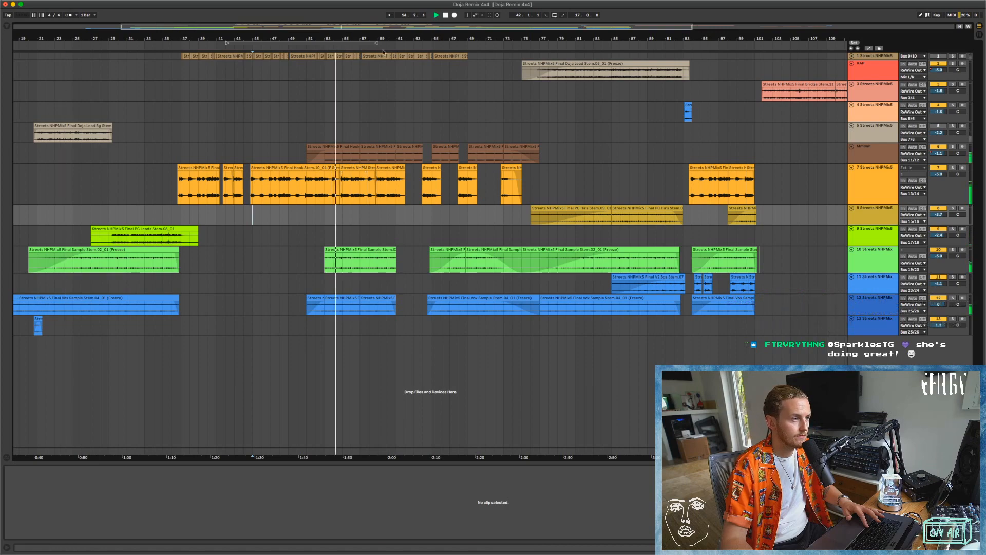
{"action": "key", "text": "super+Tab"}
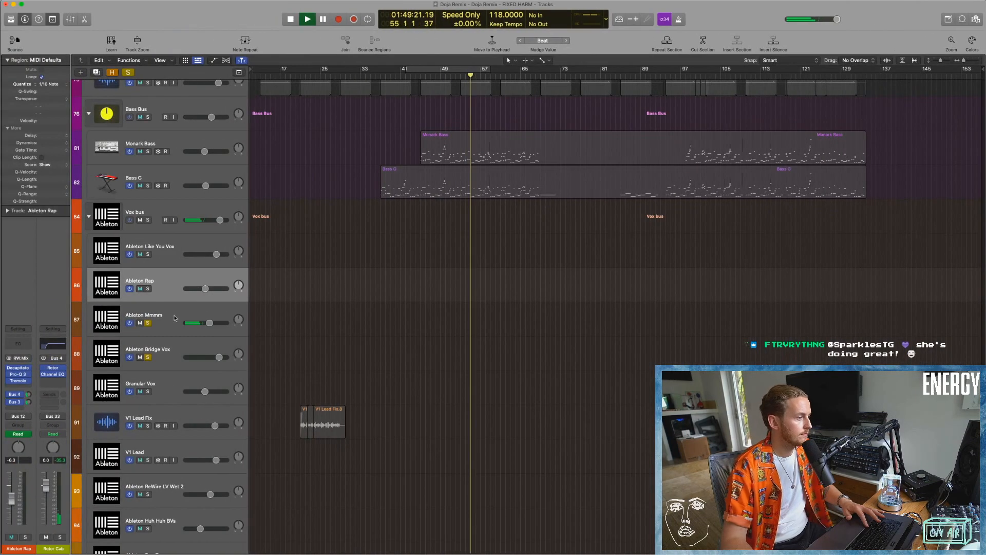
Cycle a short section from bar 53 to hear Ableton Mmmm with its inserts bypassed, and open its RC-20 Retro Color.
{"action": "left_click", "coordinate": [162, 331]}
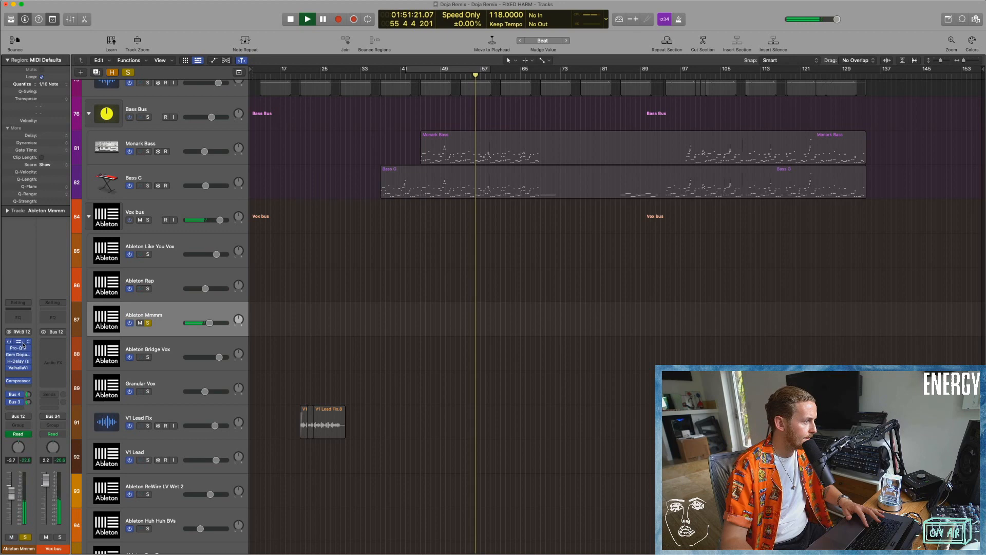
{"action": "key", "text": "space"}
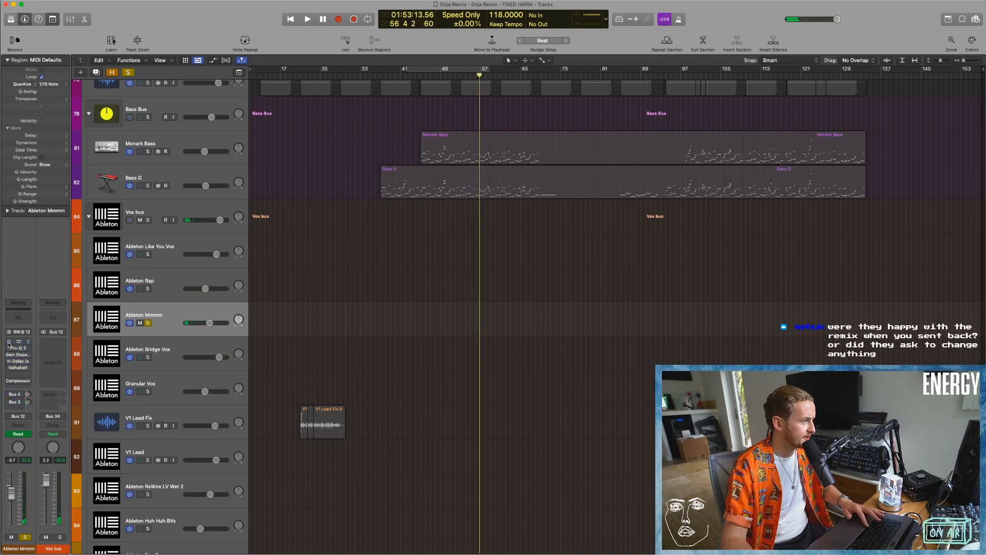
{"action": "left_click_drag", "start_coordinate": [462, 72], "coordinate": [491, 73]}
{"action": "key", "text": "space"}
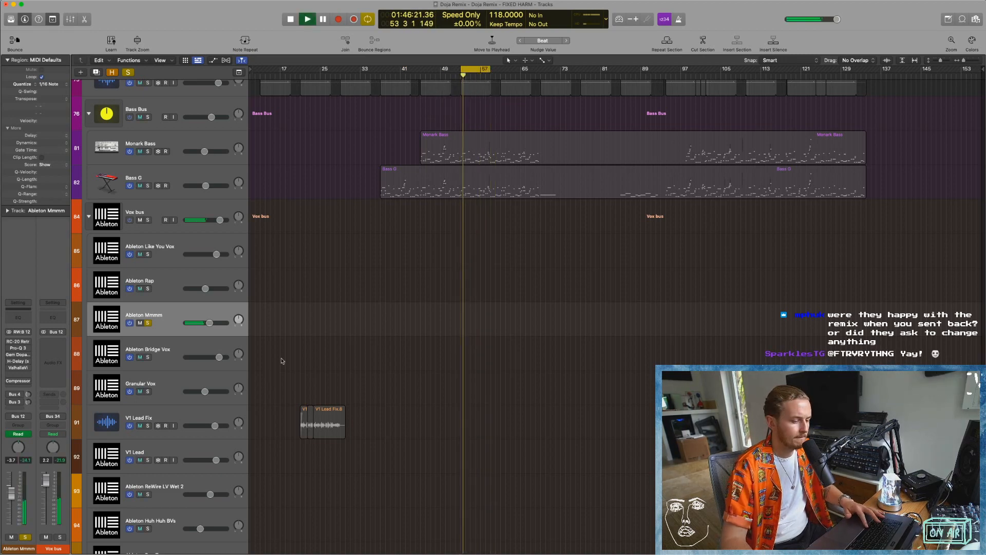
{"action": "key", "text": "space"}
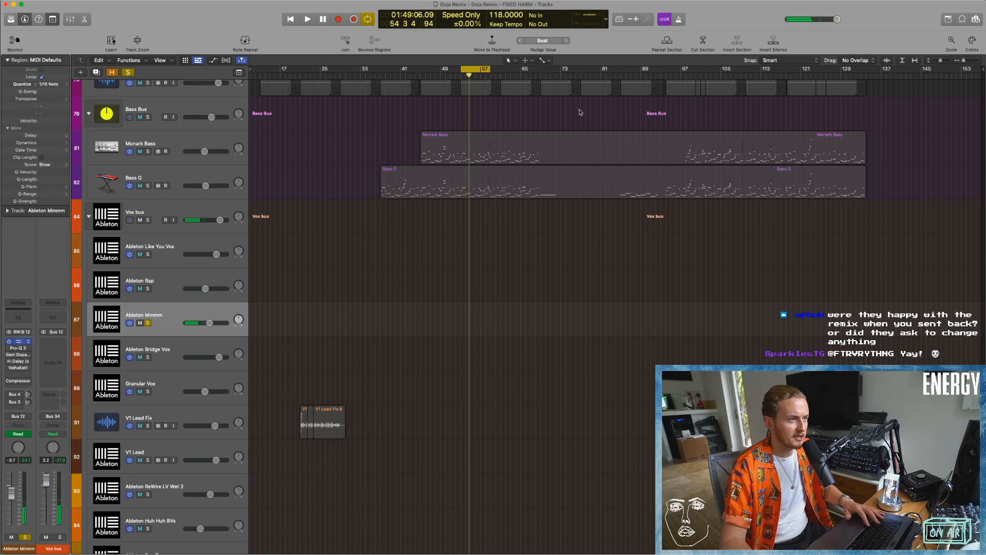
{"action": "left_click_drag", "start_coordinate": [580, 112], "coordinate": [514, 100]}
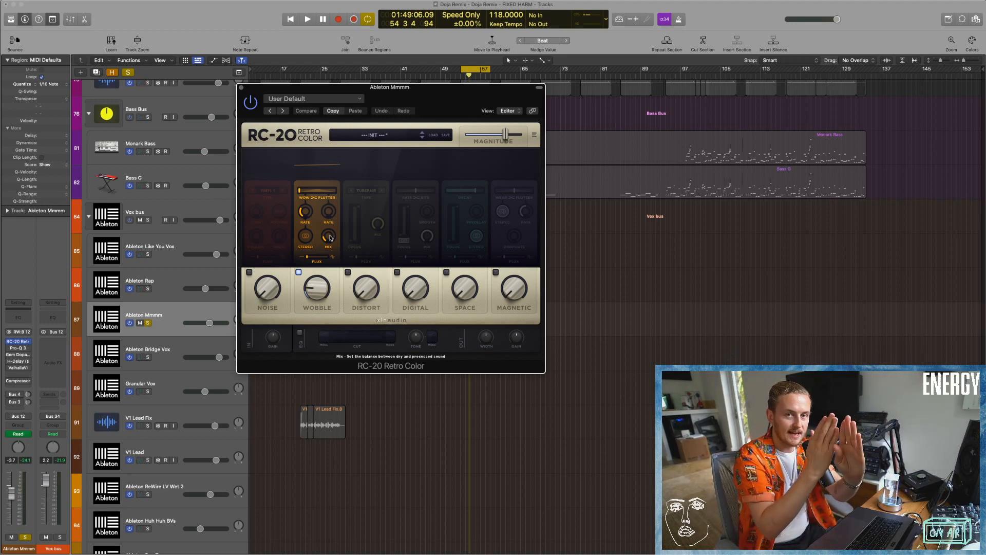
Exaggerate RC-20's Wobble mix and amount during playback, and restore both settings to compare the subtler effect.
{"action": "left_click_drag", "start_coordinate": [330, 238], "coordinate": [333, 120]}
{"action": "key", "text": "space"}
{"action": "left_click_drag", "start_coordinate": [317, 289], "coordinate": [323, 203]}
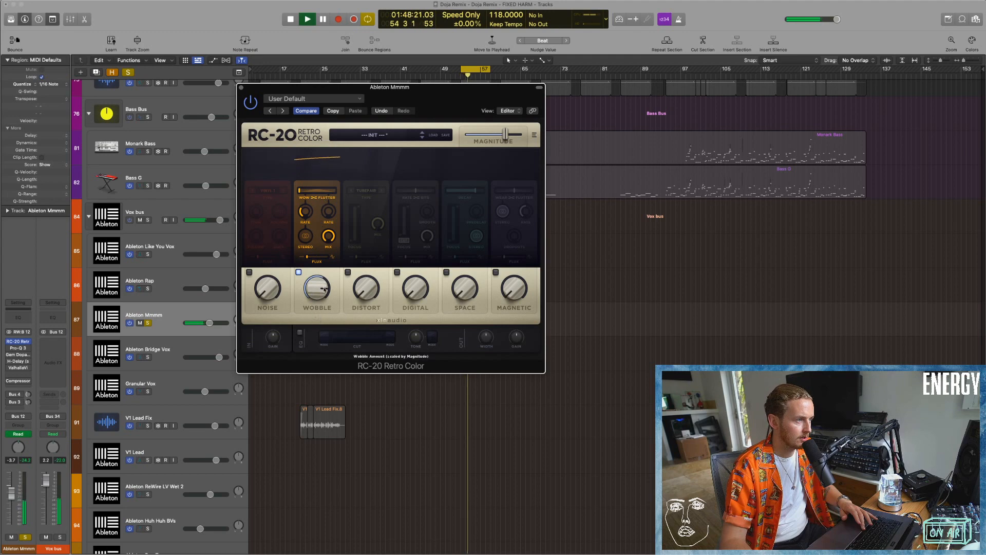
{"action": "key", "text": "space"}
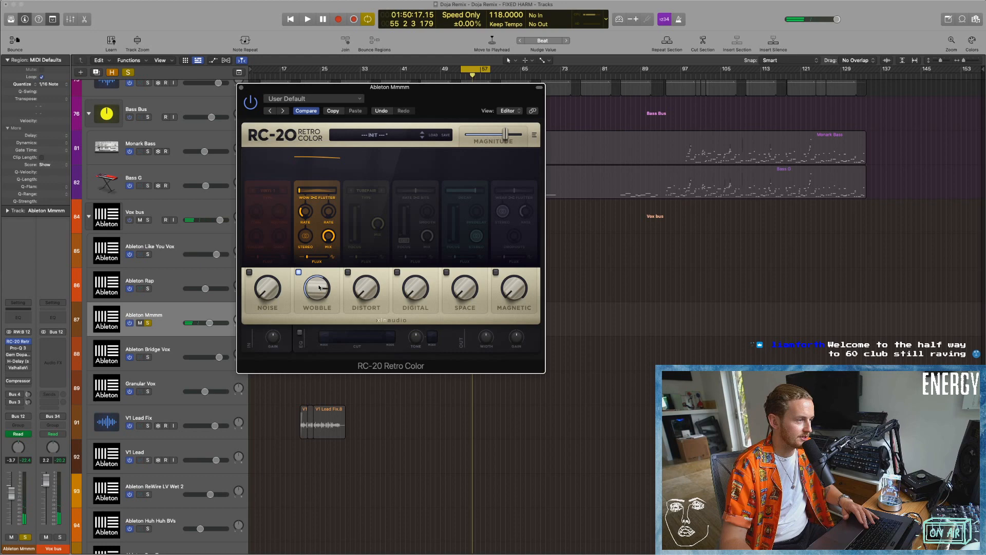
{"action": "mouse_move", "coordinate": [329, 236]}
{"action": "left_mouse_down"}
{"action": "mouse_move", "coordinate": [330, 261]}
{"action": "mouse_move", "coordinate": [330, 240]}
{"action": "left_mouse_up"}
{"action": "key", "text": "space"}
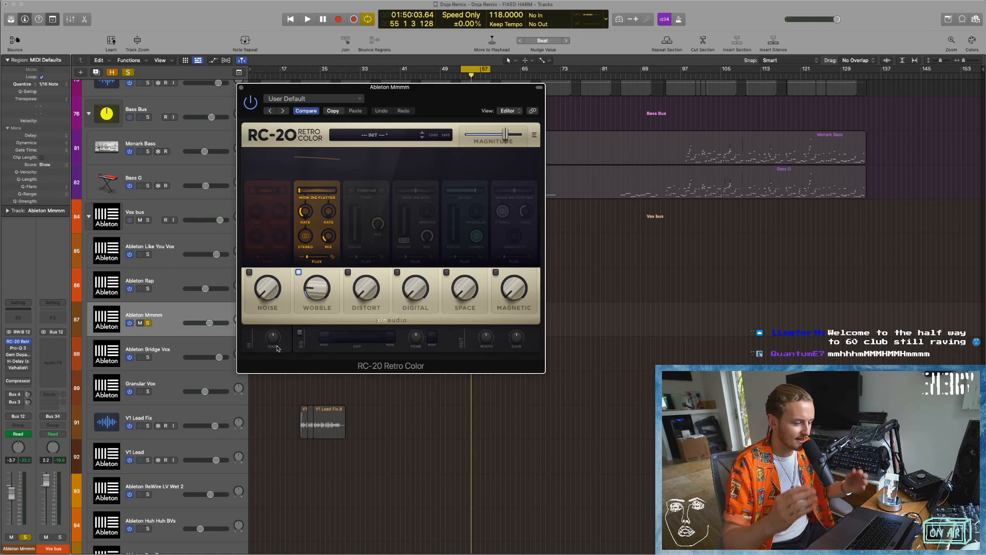
{"action": "key", "text": "space"}
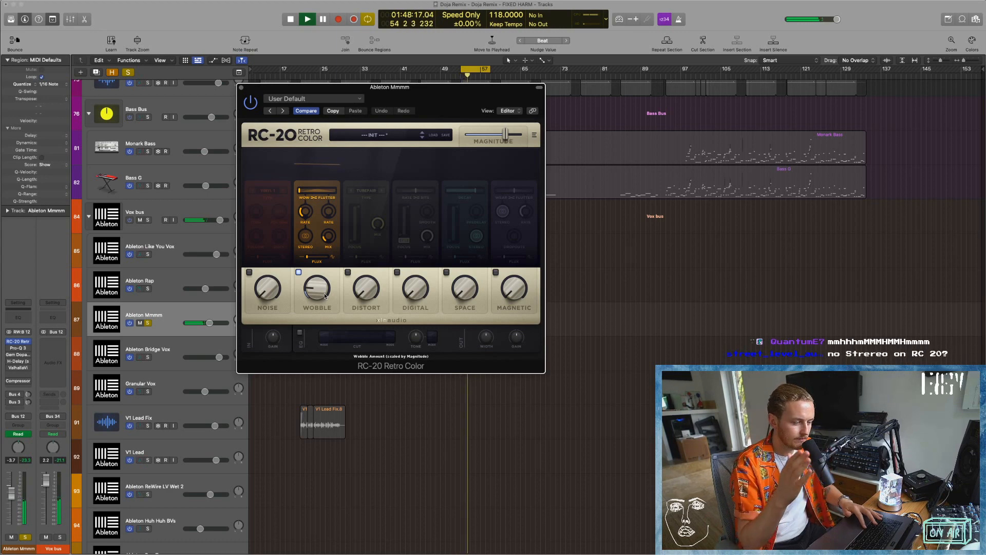
Replay part of the looped Ableton Mmmm section with RC-20 active, and close the RC-20 plug-in.
{"action": "key", "text": "space"}
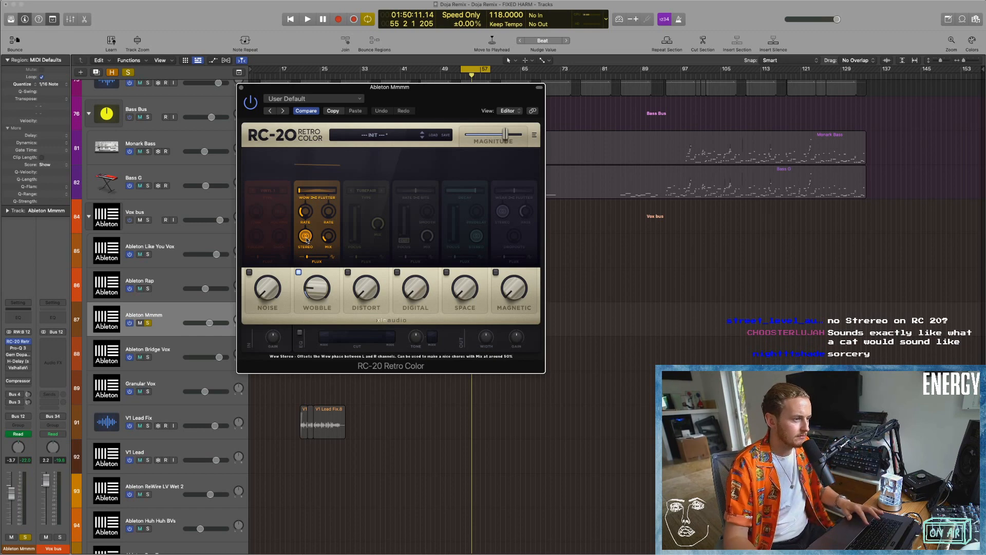
{"action": "key", "text": "space"}
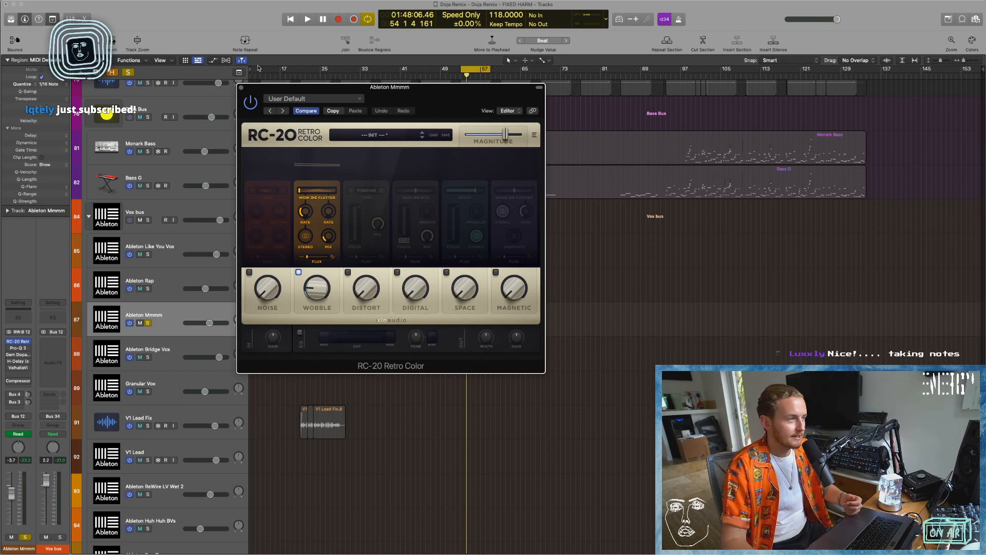
{"action": "left_click", "coordinate": [241, 88]}
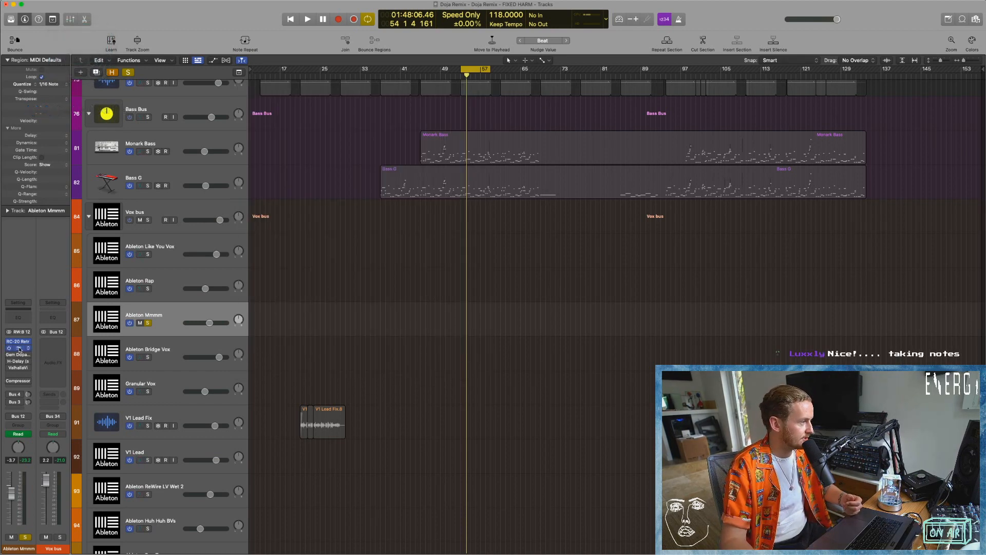
Enable and open Pro-Q 3 on Ableton Mmmm, audition its EQ curve over the loop, and close it.
{"action": "left_click_drag", "start_coordinate": [626, 119], "coordinate": [588, 109]}
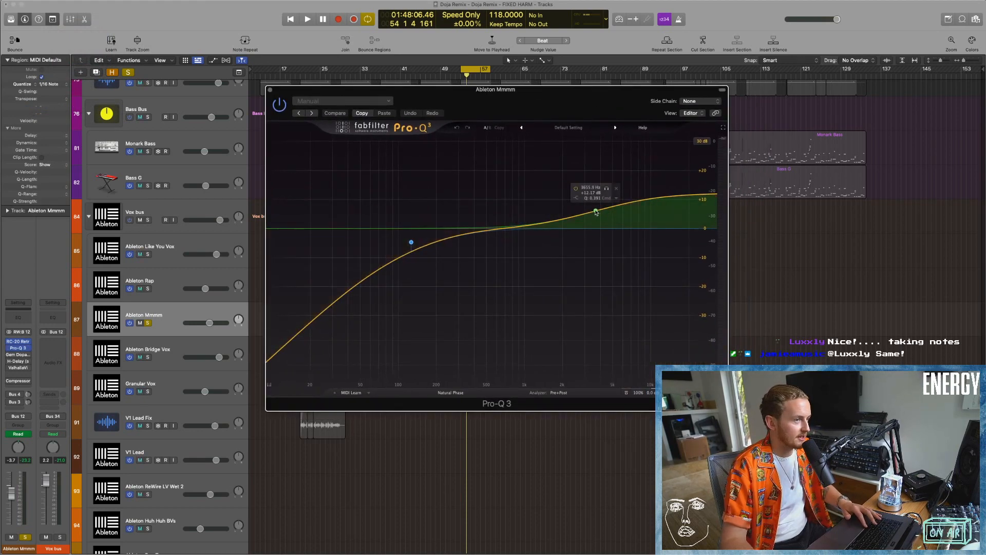
{"action": "key", "text": "space"}
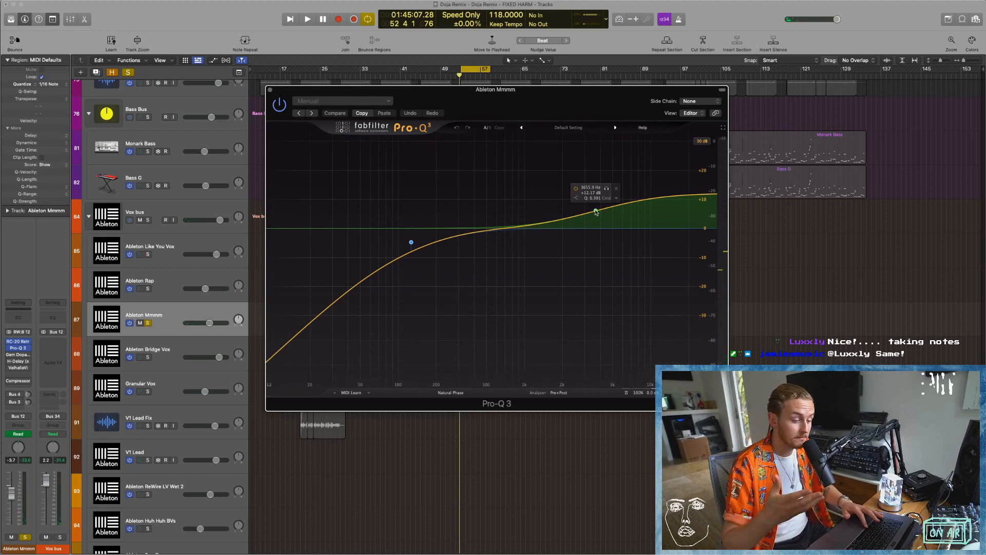
{"action": "key", "text": "space"}
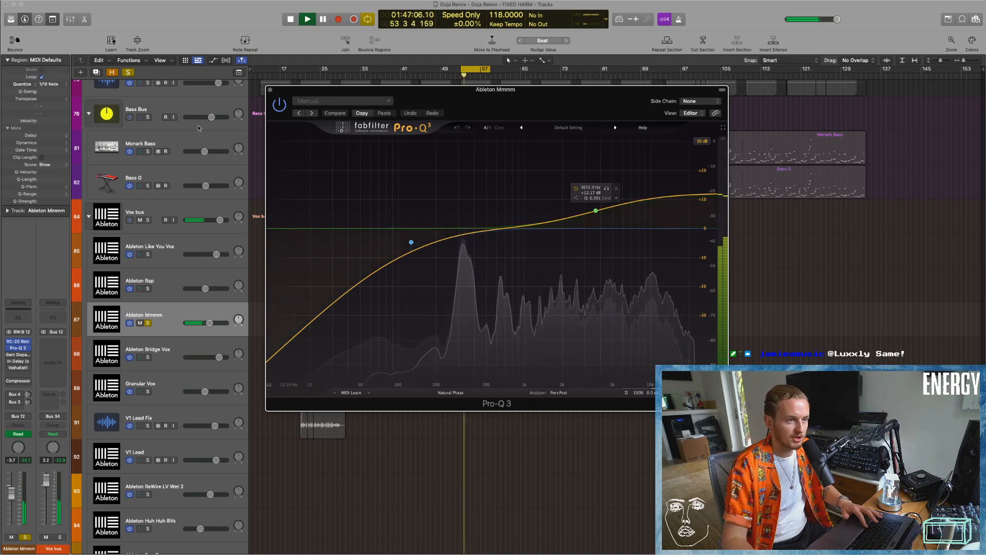
{"action": "key", "text": "super+w"}
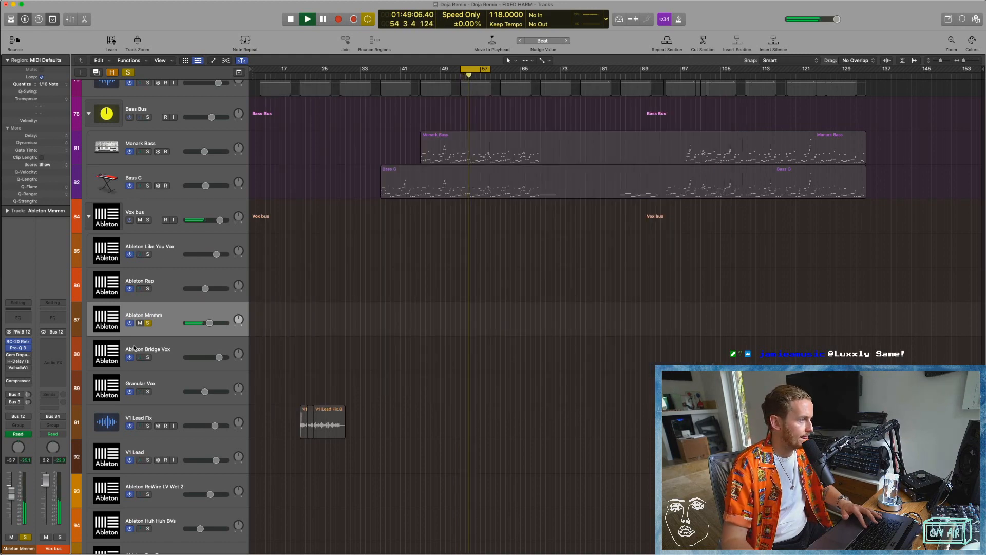
Enable Gem Dopamine on Ableton Mmmm, open its interface, and audition its effect over the loop.
{"action": "key", "text": "space"}
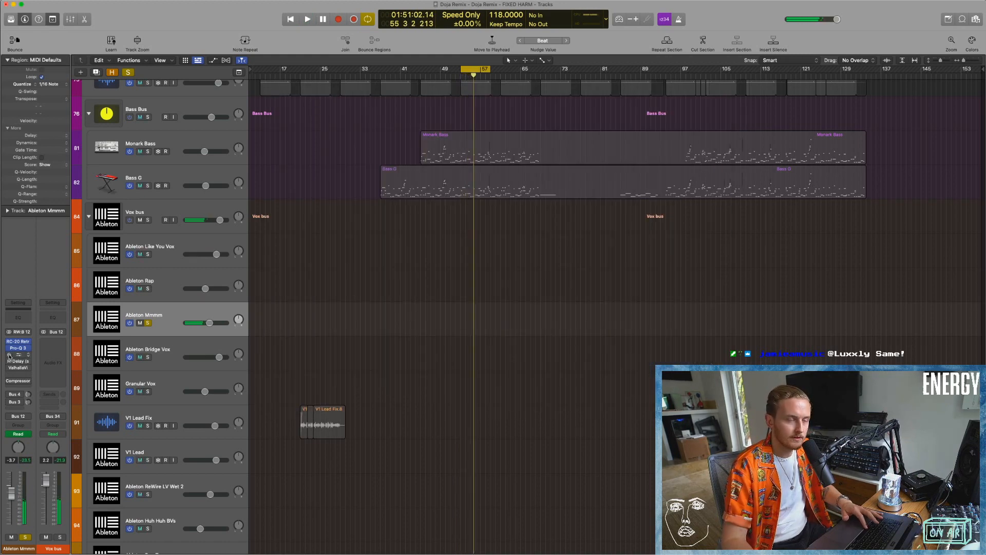
{"action": "left_click", "coordinate": [23, 355]}
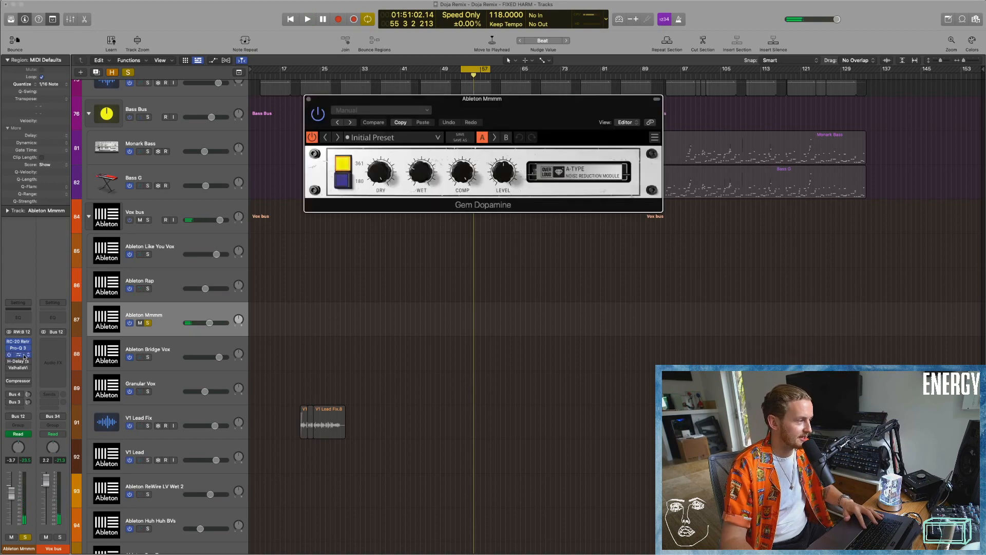
{"action": "left_click_drag", "start_coordinate": [530, 109], "coordinate": [553, 164]}
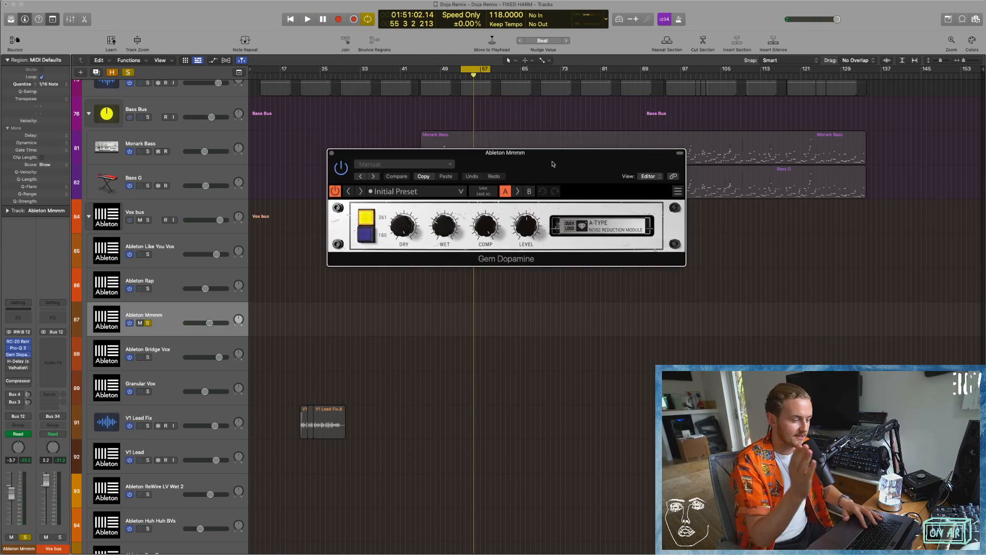
{"action": "key", "text": "space"}
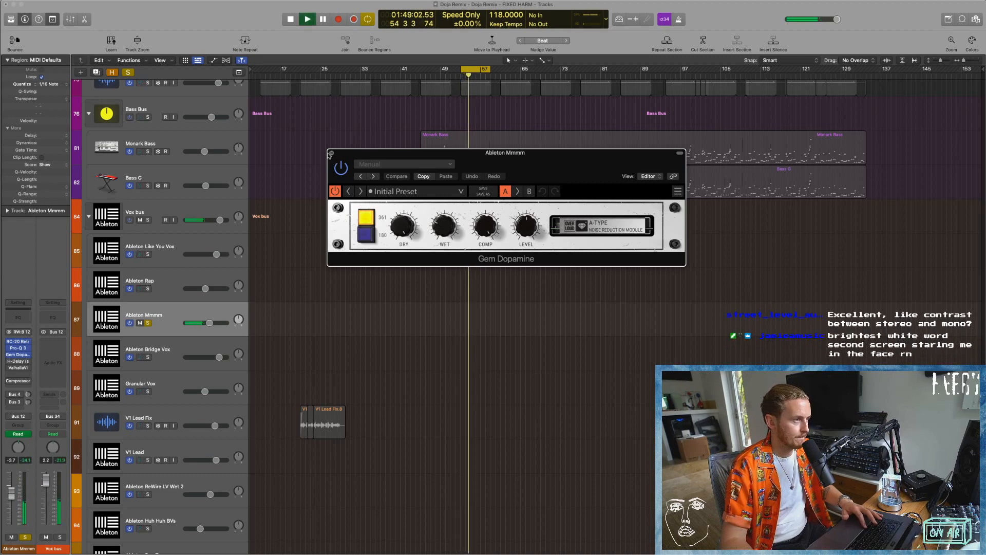
{"action": "left_click", "coordinate": [11, 354]}
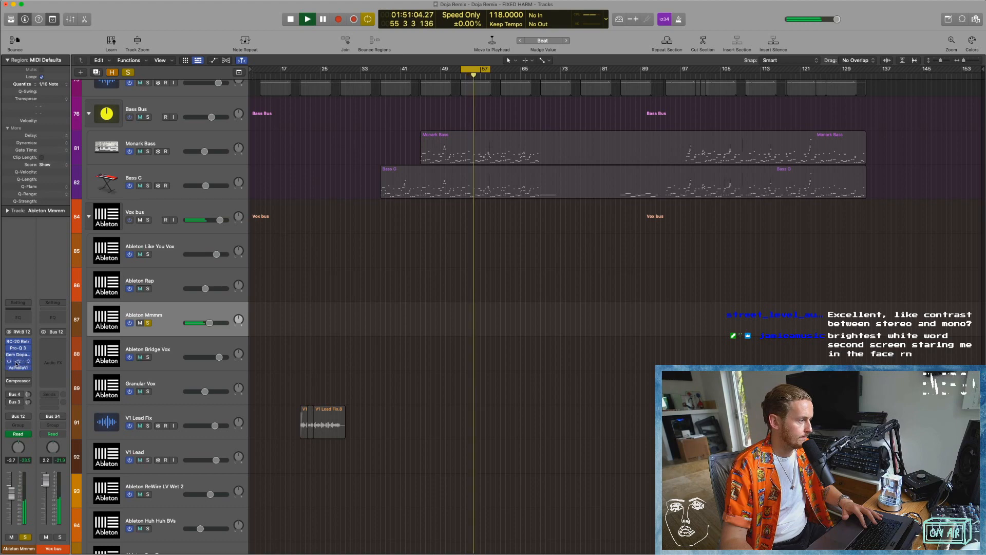
Open H-Delay and ValhallaVintageVerb on Ableton Mmmm side by side, and turn down H-Delay's dry/wet during playback.
{"action": "left_click", "coordinate": [18, 361]}
{"action": "left_click", "coordinate": [18, 368]}
{"action": "left_click_drag", "start_coordinate": [550, 99], "coordinate": [604, 172]}
{"action": "left_click_drag", "start_coordinate": [505, 98], "coordinate": [303, 59]}
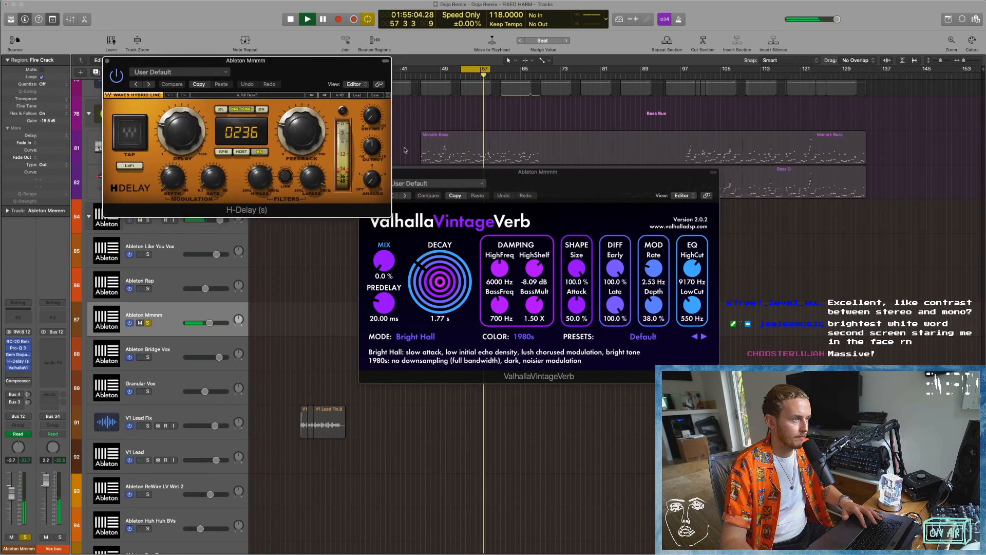
{"action": "left_click_drag", "start_coordinate": [372, 115], "coordinate": [371, 135]}
{"action": "left_click", "coordinate": [384, 261]}
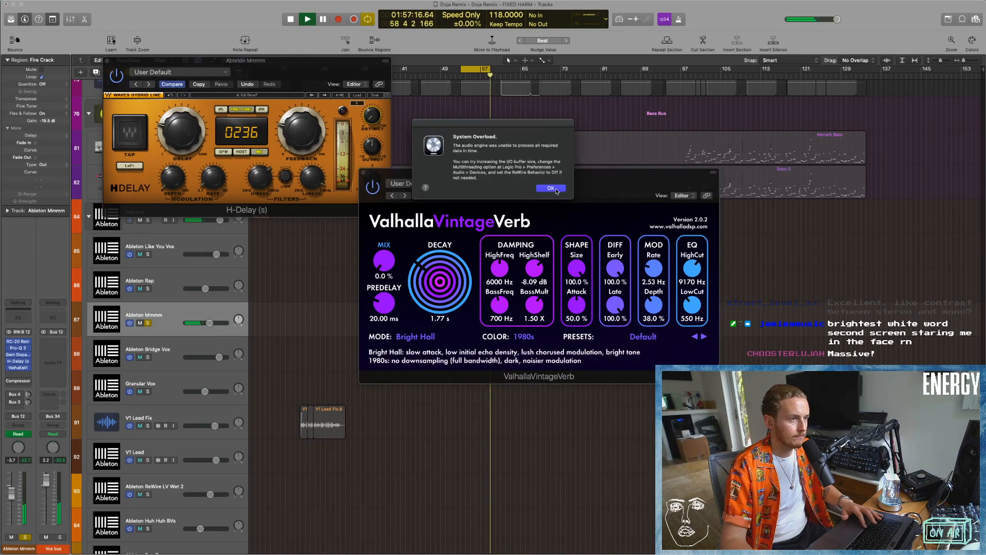
Dismiss the System Overload alert and close the ValhallaVintageVerb and H-Delay plug-ins.
{"action": "left_click", "coordinate": [549, 189]}
{"action": "left_click", "coordinate": [364, 173]}
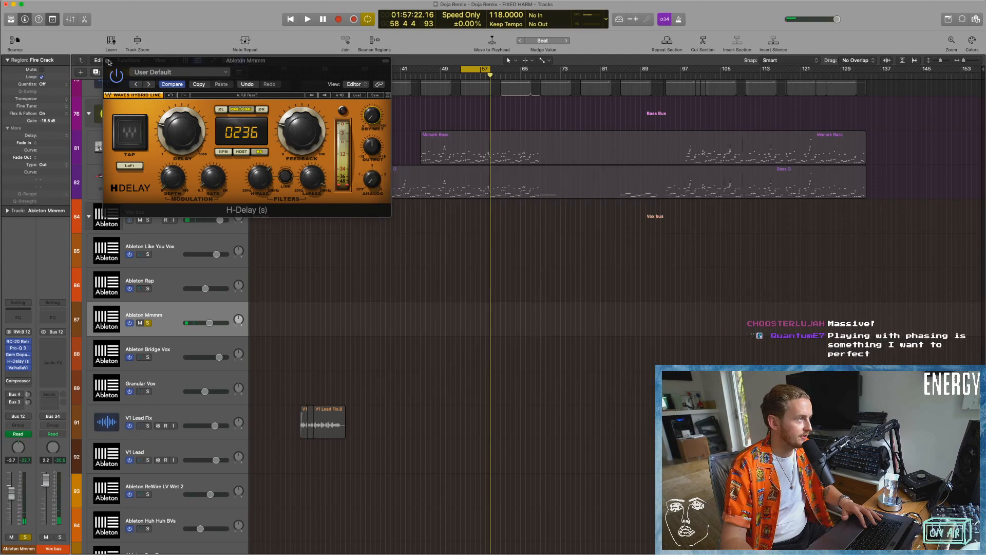
{"action": "left_click", "coordinate": [107, 60]}
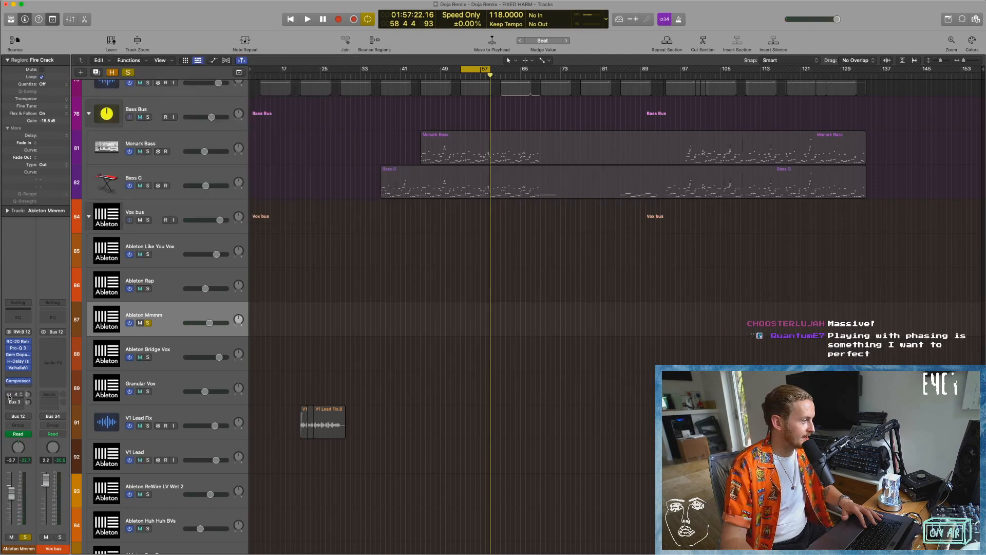
Solo Ableton Bridge Vox instead of Mmmm, and play from successive points up to about bar 93 to find its audio.
{"action": "left_click", "coordinate": [153, 353]}
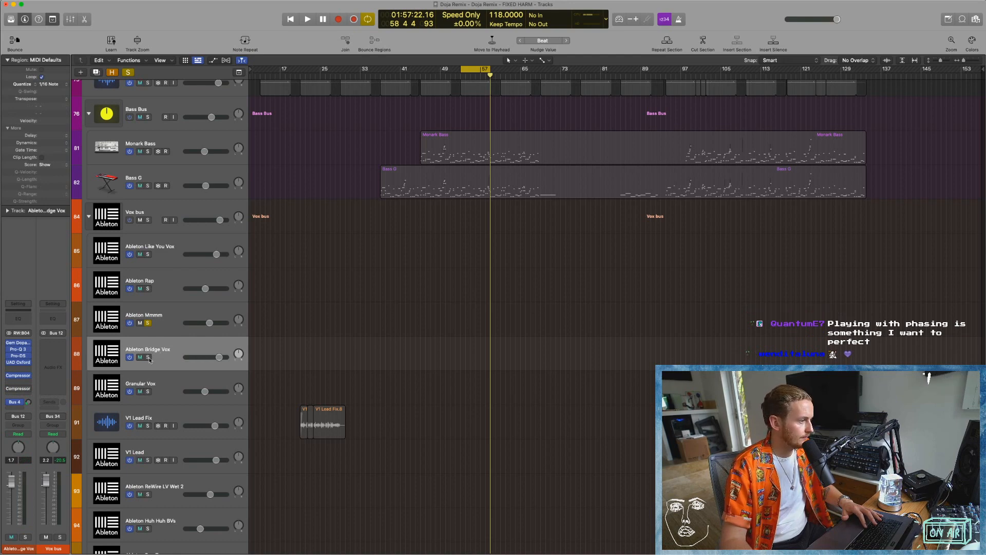
{"action": "left_click", "coordinate": [148, 357], "text": "alt"}
{"action": "key", "text": "space"}
{"action": "left_click", "coordinate": [522, 75]}
{"action": "left_click", "coordinate": [554, 76]}
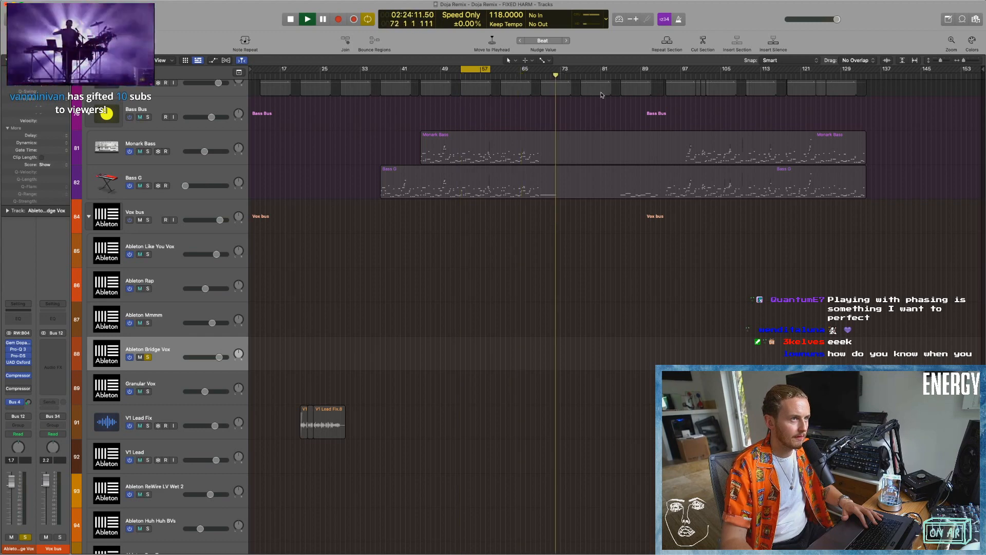
{"action": "left_click", "coordinate": [594, 75]}
{"action": "left_click", "coordinate": [634, 75]}
{"action": "left_click", "coordinate": [665, 76]}
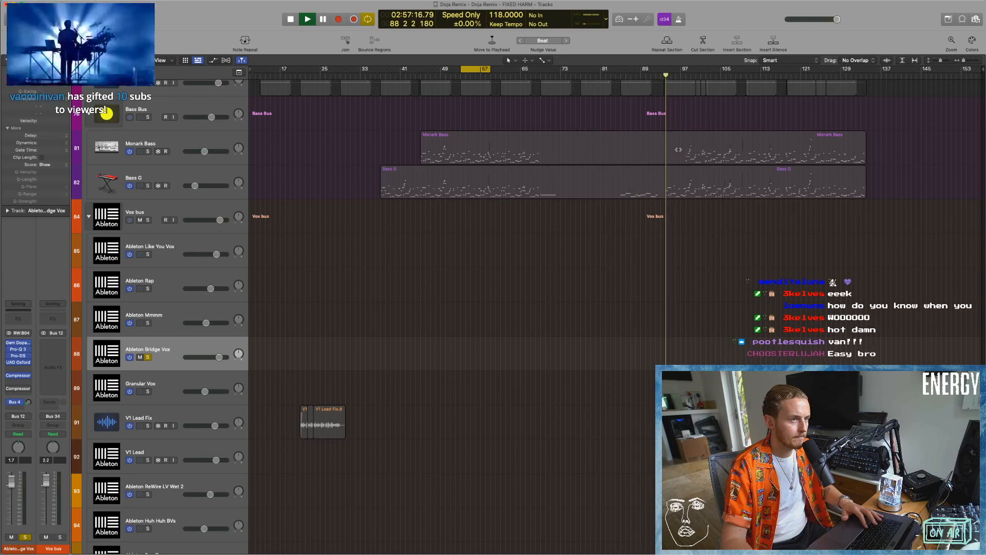
Switch to Ableton Live to look for the bridge vocal clips, return to Logic Pro, and stop playback.
{"action": "key", "text": "ctrl+Right"}
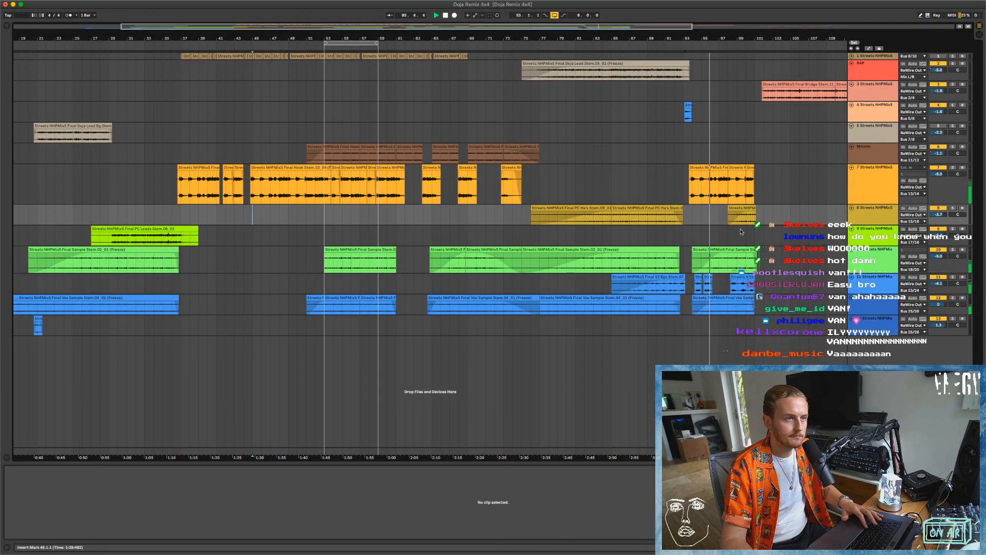
{"action": "key", "text": "space"}
{"action": "key", "text": "space"}
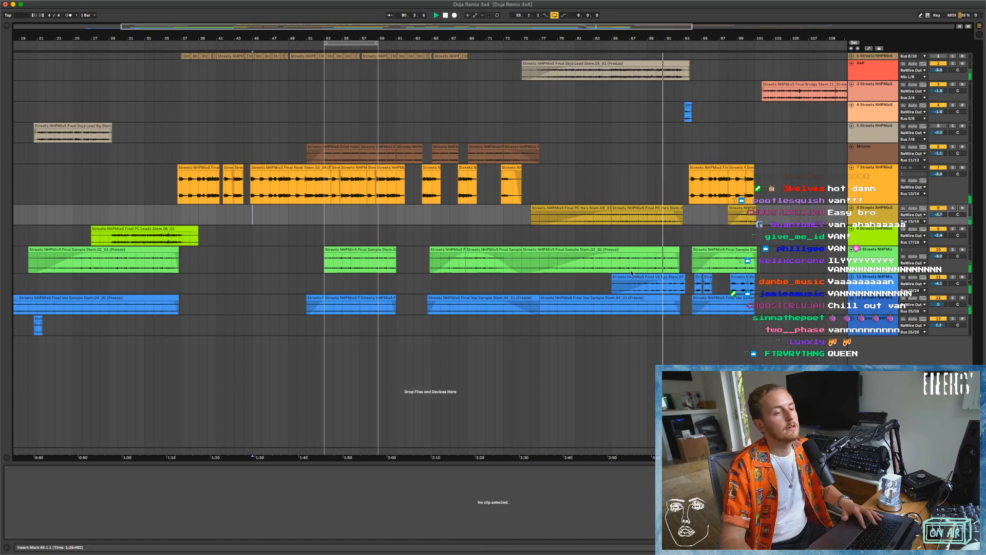
{"action": "key", "text": "super+Tab"}
{"action": "key", "text": "space"}
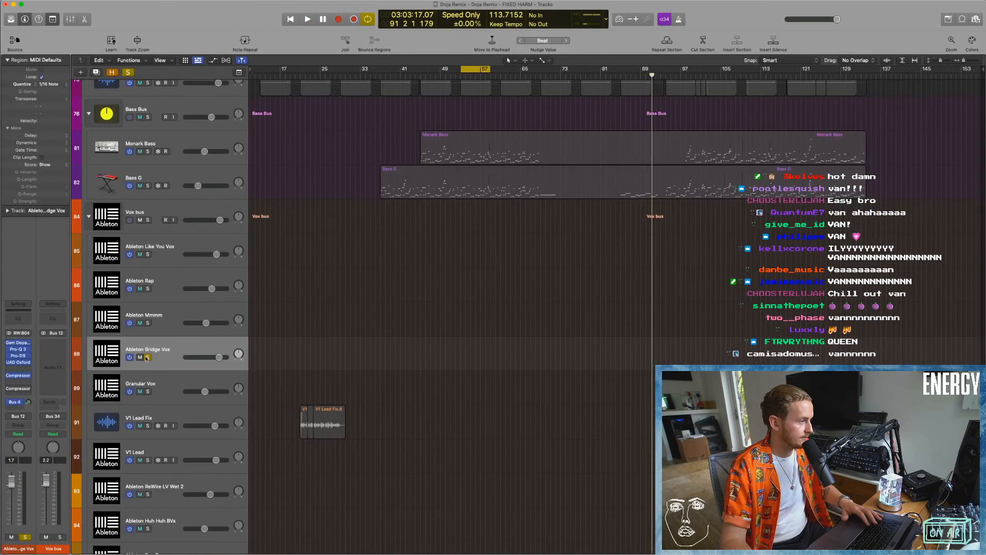
Turn off solo on Ableton Bridge Vox and solo Granular Vox.
{"action": "key", "text": "s"}
{"action": "scroll", "coordinate": [237, 362], "scroll_direction": "down", "scroll_amount": 3}
{"action": "key", "text": "Down"}
{"action": "key", "text": "s"}
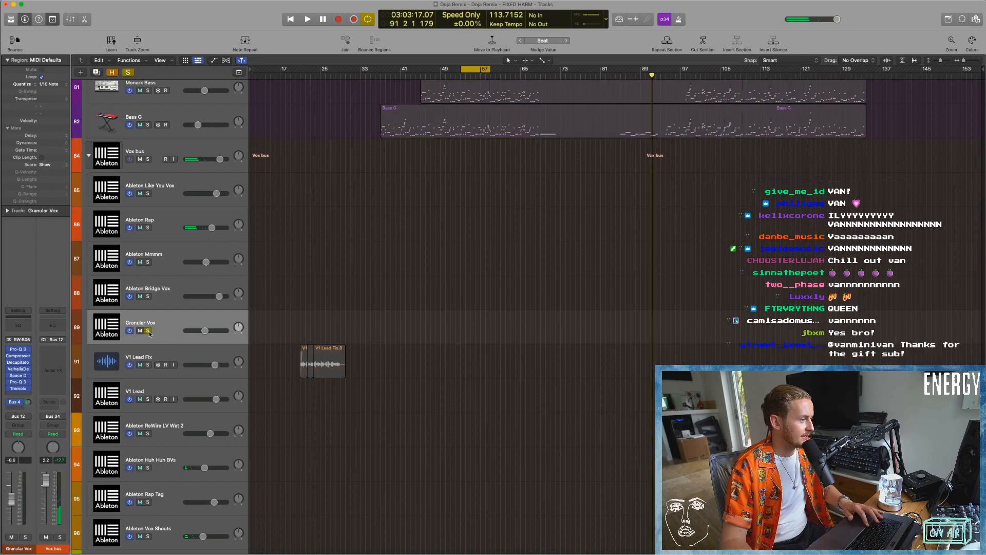
Switch to Ableton Live and play from bar 13 and about bar 93 to find the Granular Vox audio.
{"action": "key", "text": "super+Tab"}
{"action": "scroll", "coordinate": [406, 355], "scroll_direction": "left", "scroll_amount": 5}
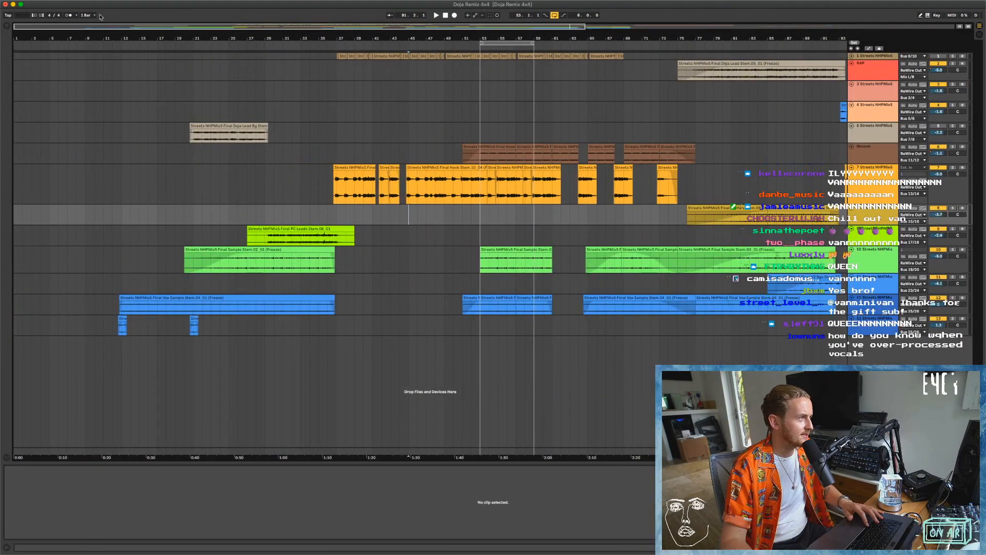
{"action": "left_click", "coordinate": [117, 48]}
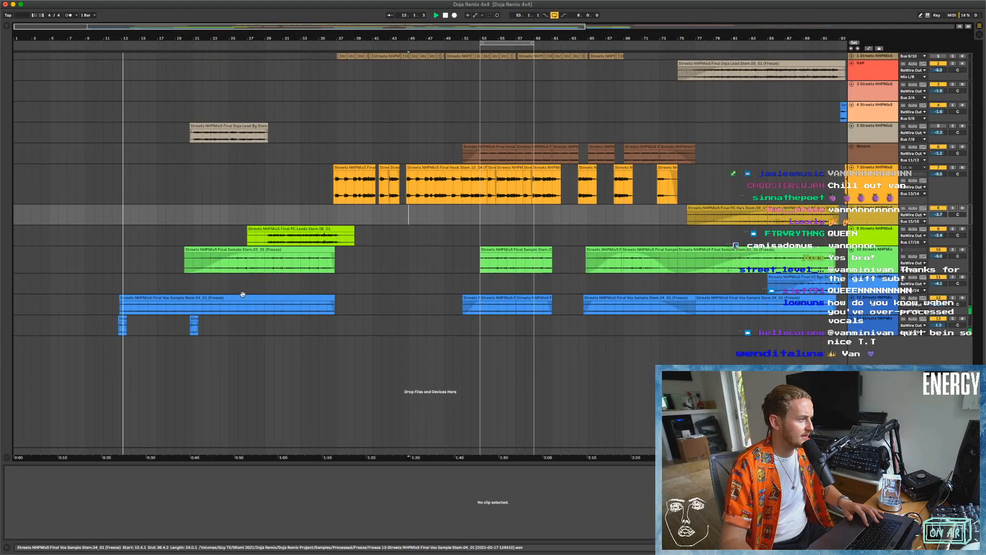
{"action": "scroll", "coordinate": [243, 294], "scroll_direction": "right", "scroll_amount": 2}
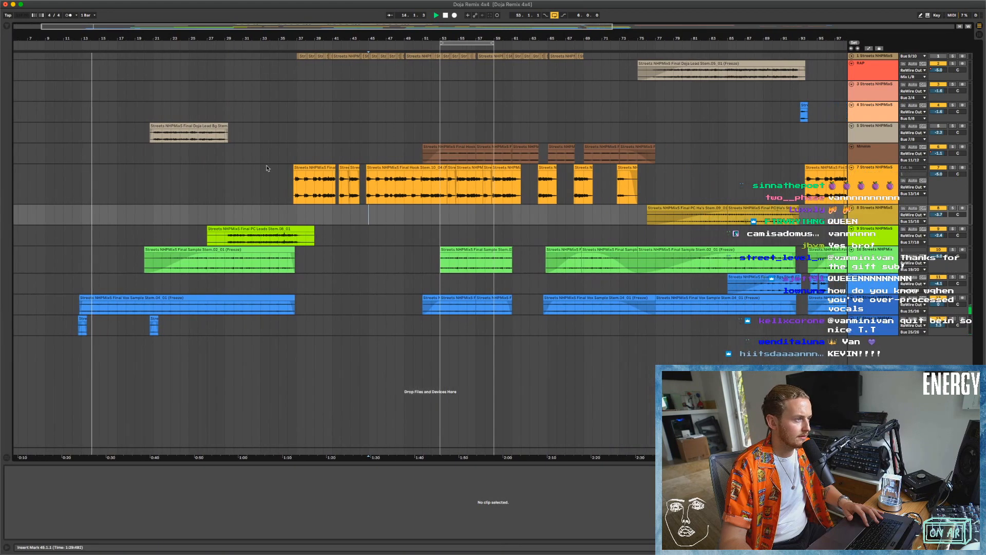
{"action": "left_click", "coordinate": [263, 40]}
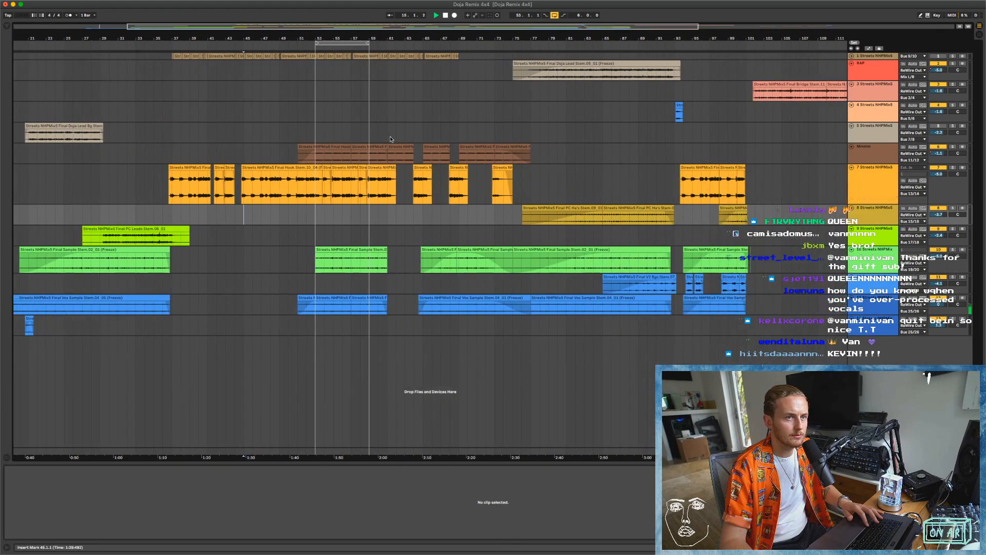
{"action": "left_click", "coordinate": [605, 42]}
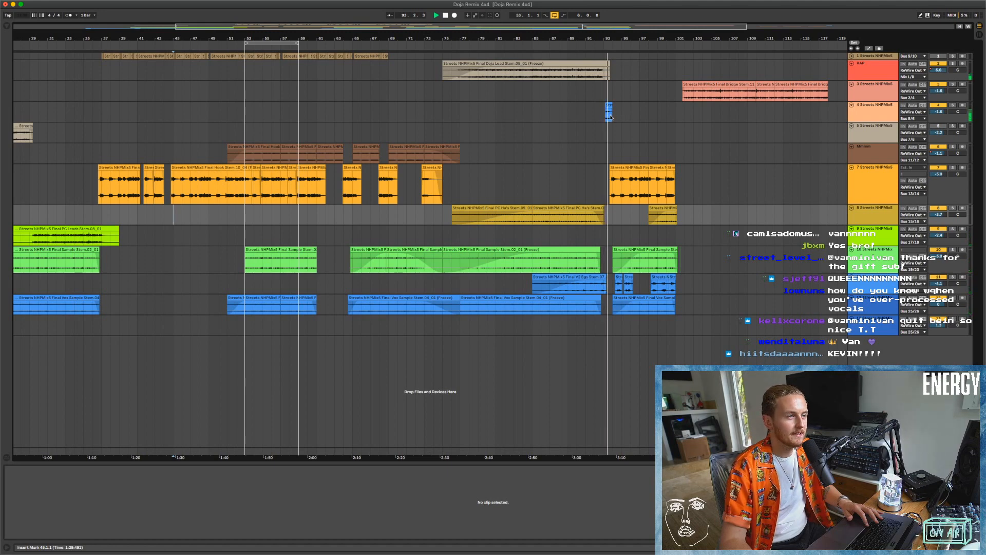
Stop playback, select the short V2 Bgs clip at bar 93 on track 4, and enlarge the track to show its waveform.
{"action": "scroll", "coordinate": [609, 110], "scroll_direction": "up", "scroll_amount": 10}
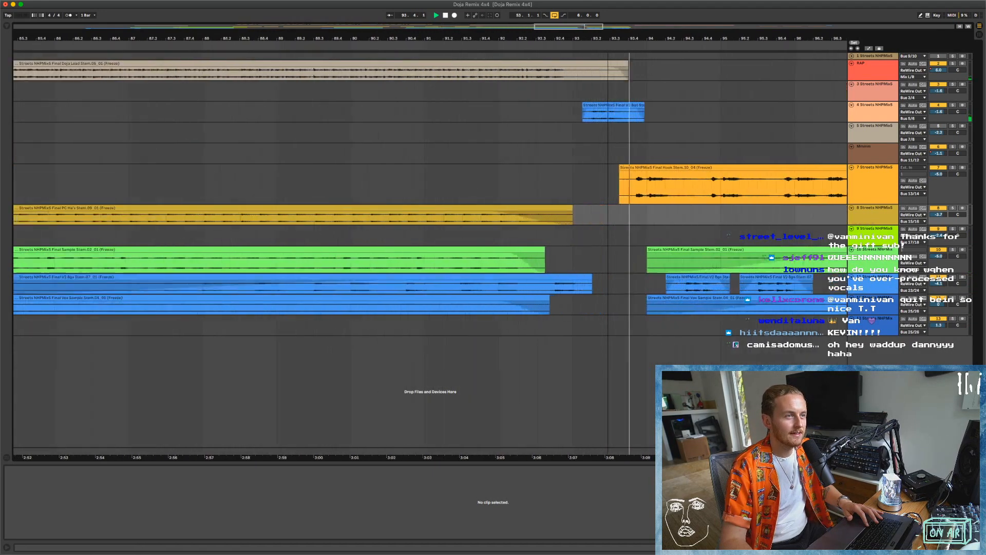
{"action": "key", "text": "space"}
{"action": "left_click", "coordinate": [605, 104]}
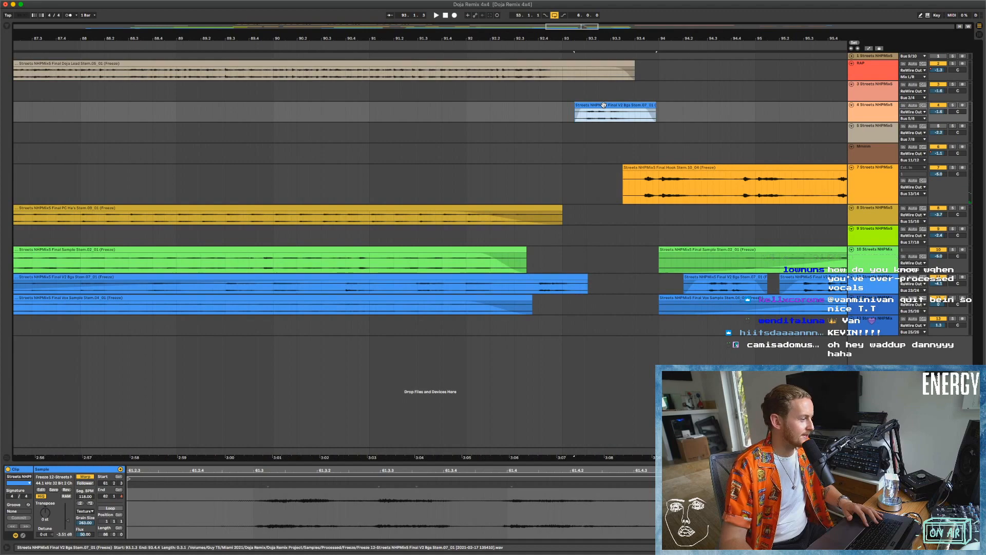
{"action": "scroll", "coordinate": [597, 105], "scroll_direction": "up", "scroll_amount": 3}
{"action": "scroll", "coordinate": [597, 104], "scroll_direction": "up", "scroll_amount": 1}
{"action": "left_click_drag", "start_coordinate": [890, 121], "coordinate": [890, 161]}
{"action": "scroll", "coordinate": [807, 183], "scroll_direction": "right", "scroll_amount": 6}
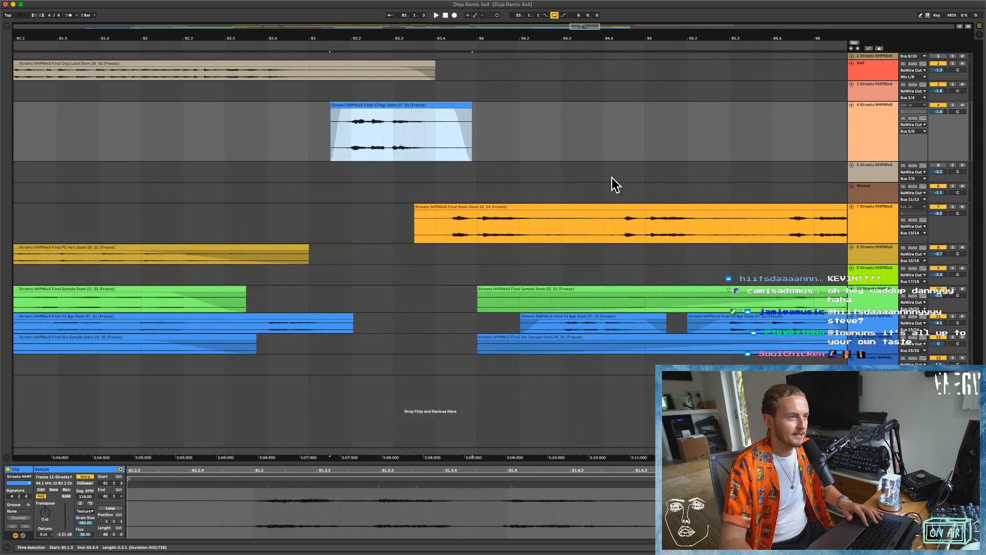
Turn off Warp for the V2 Bgs clip at bar 93 and play it from its start.
{"action": "left_click", "coordinate": [90, 479]}
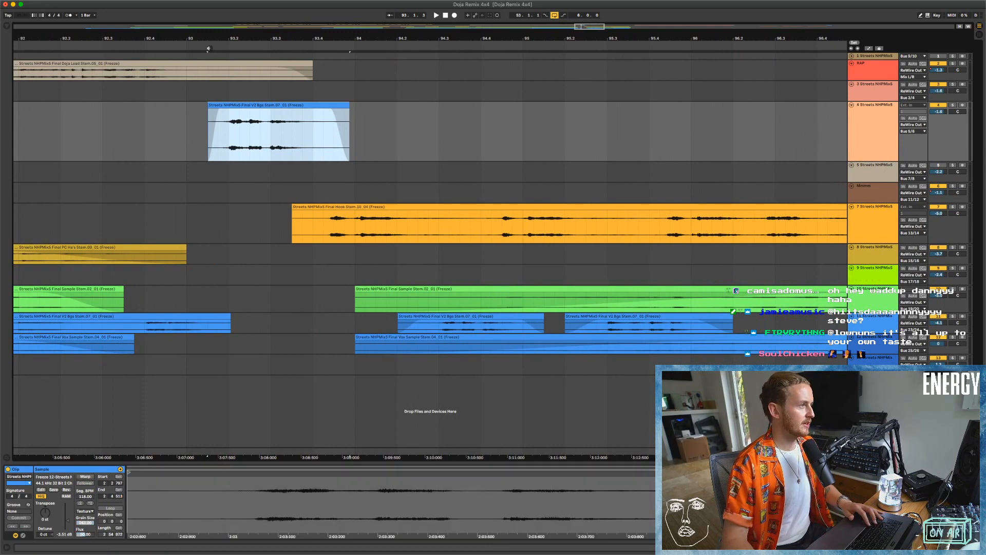
{"action": "left_click", "coordinate": [208, 49]}
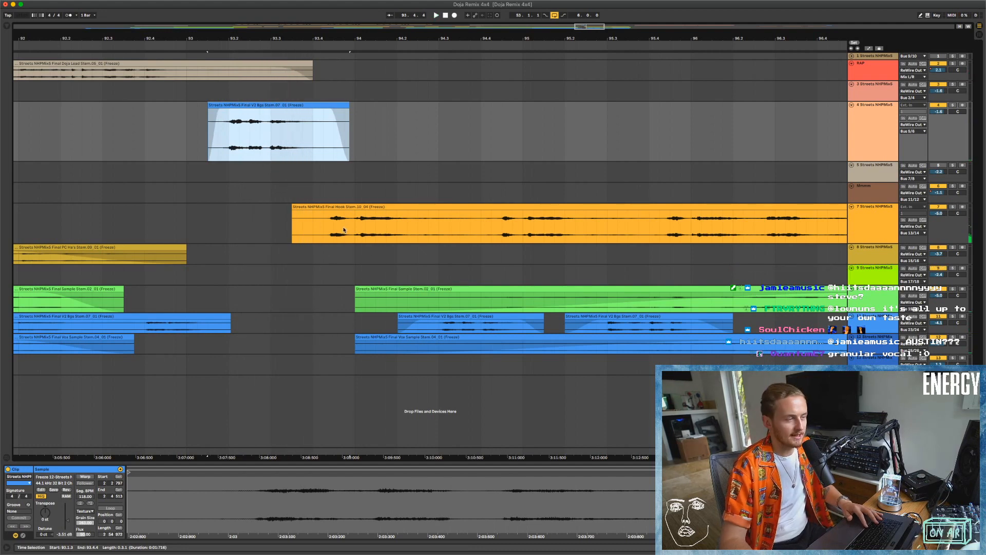
Show the whole arrangement and select the green Sample Stem clip starting at bar 94 on track 10.
{"action": "key", "text": "w"}
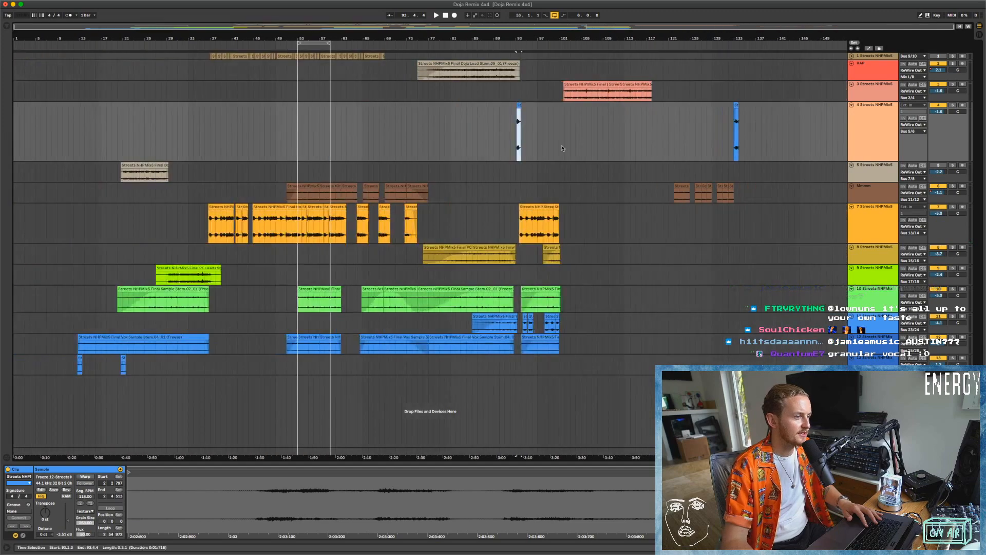
{"action": "left_click", "coordinate": [535, 290]}
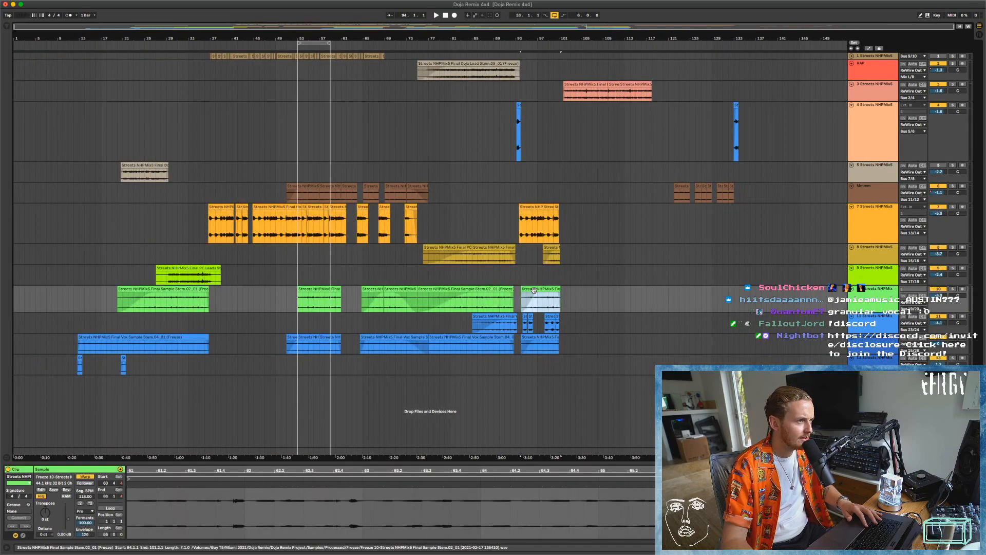
Play from about bar 92, switch to Logic Pro, toggle the Vox bus solo, and audition Ableton Vox Shouts soloed from bar 88.
{"action": "key", "text": "space"}
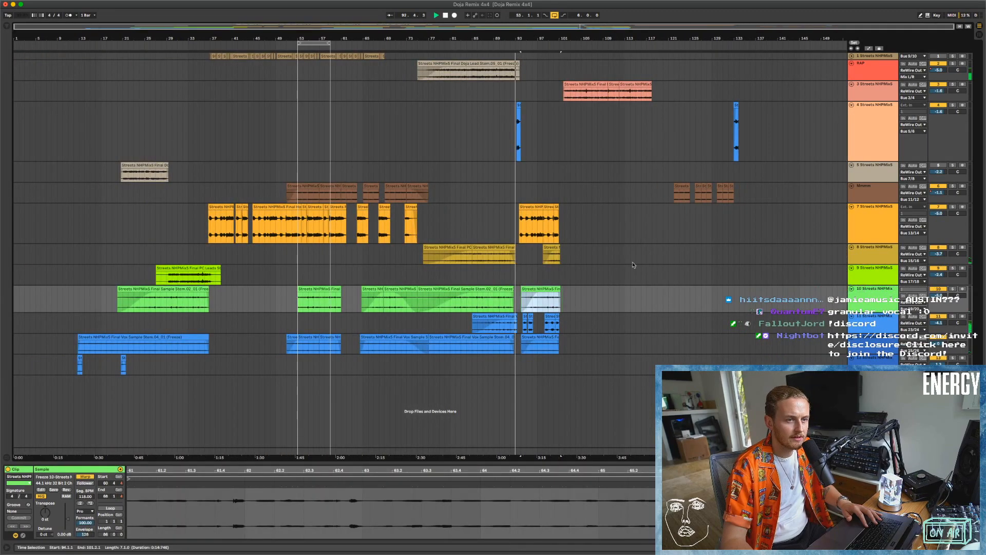
{"action": "key", "text": "super+Tab"}
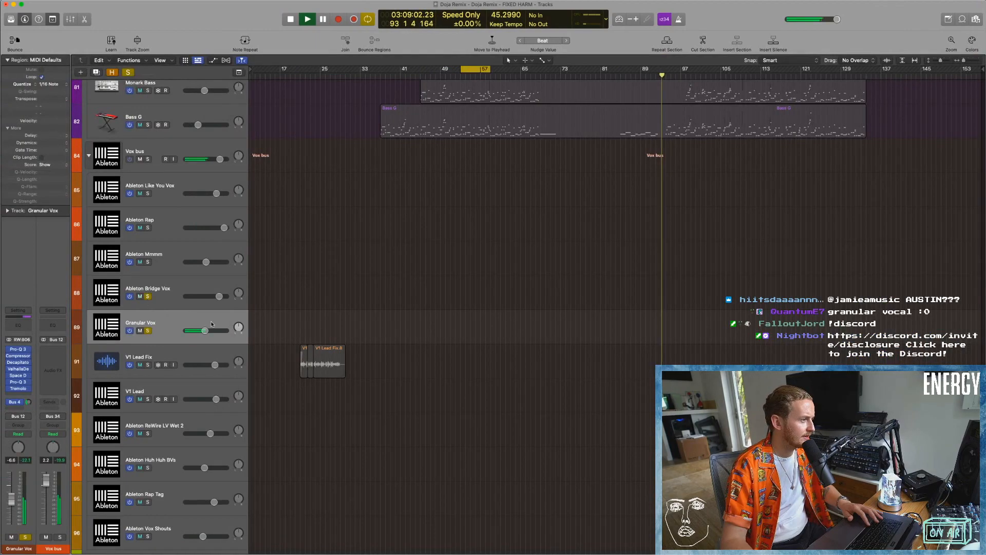
{"action": "key", "text": "super+Up"}
{"action": "key", "text": "super+Up"}
{"action": "key", "text": "super+Up"}
{"action": "left_click", "coordinate": [144, 212]}
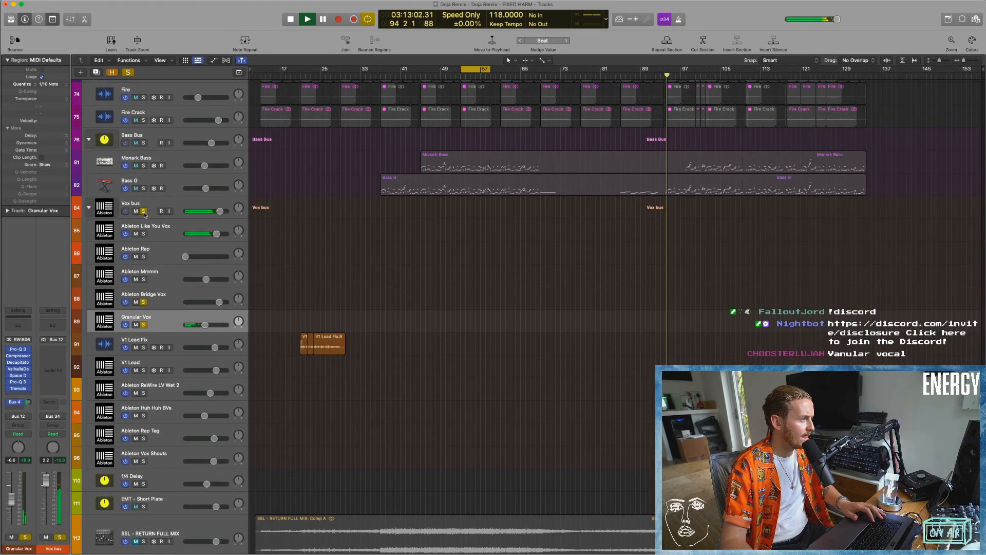
{"action": "left_click", "coordinate": [144, 211]}
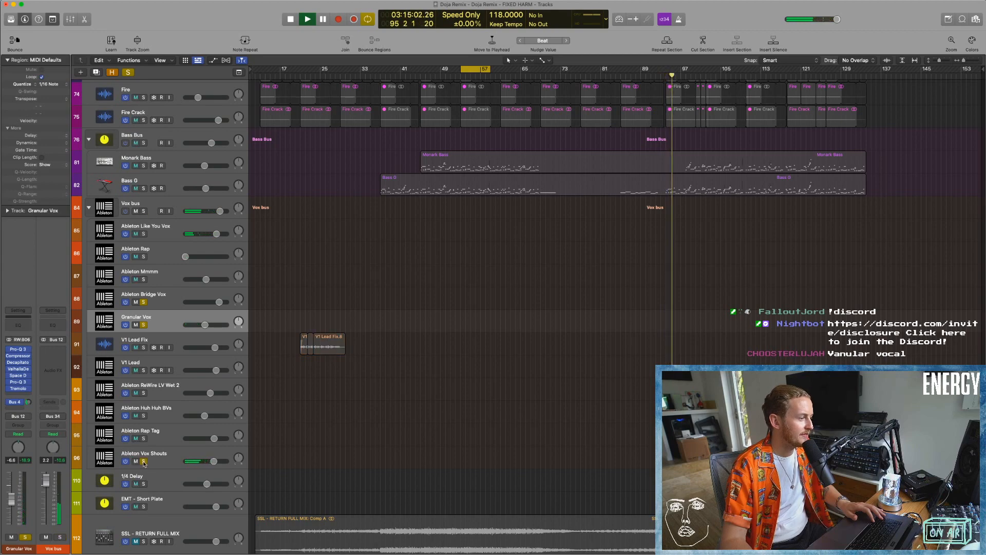
{"action": "left_click", "coordinate": [637, 71]}
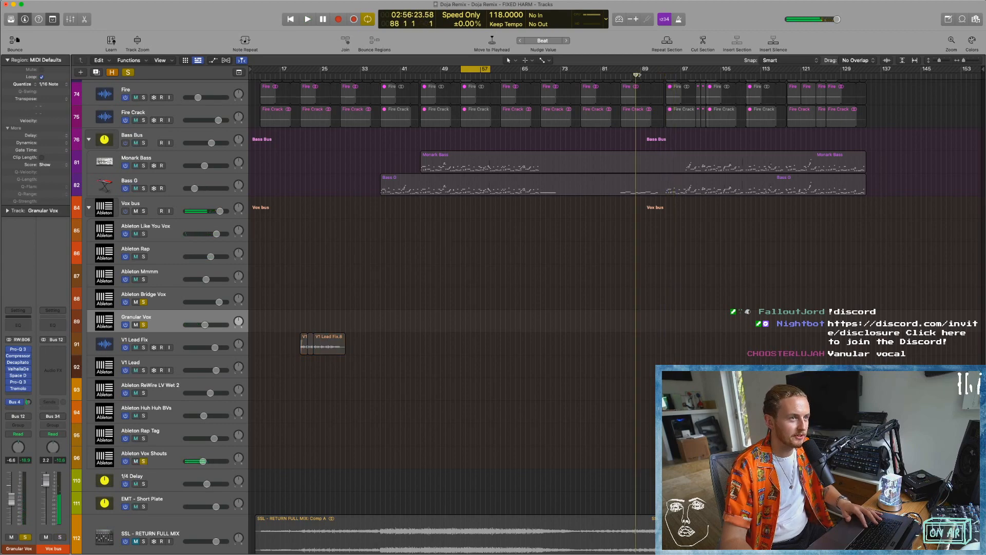
Switch to Ableton Live and play the vocal clips around bars 93 to 95 to compare them with the soloed Logic Pro tracks.
{"action": "key", "text": "super+Tab"}
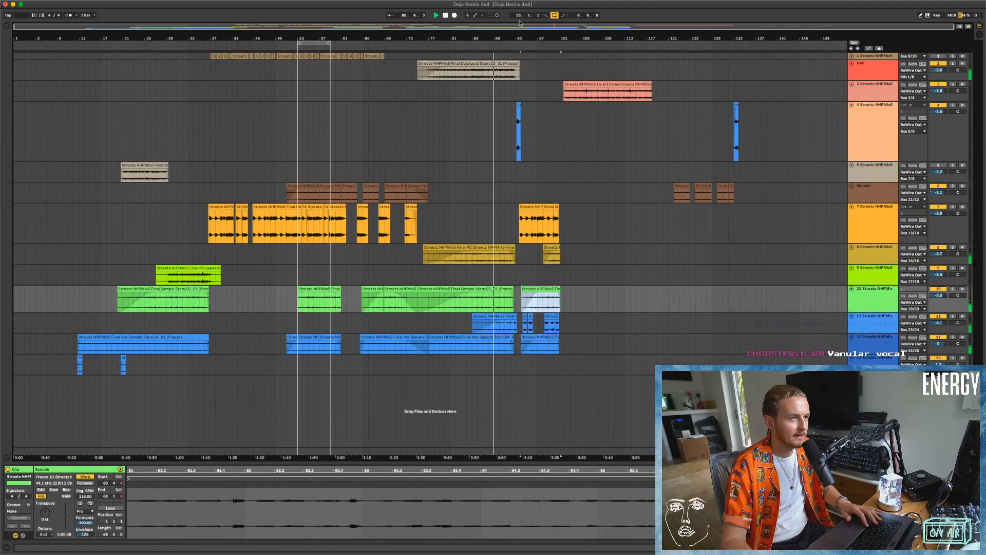
{"action": "left_click", "coordinate": [515, 45]}
{"action": "left_click_drag", "start_coordinate": [533, 38], "coordinate": [444, 70]}
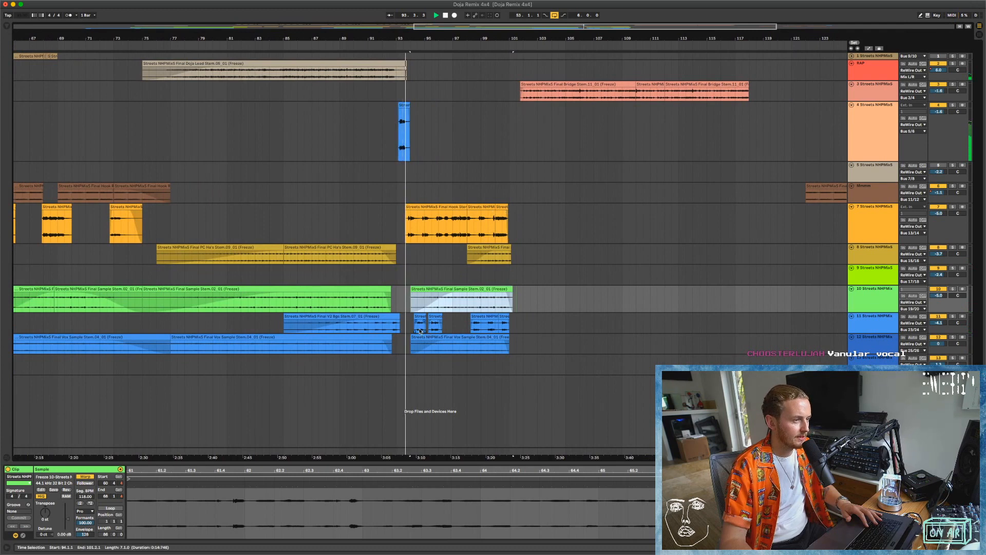
{"action": "left_click_drag", "start_coordinate": [426, 39], "coordinate": [425, 82]}
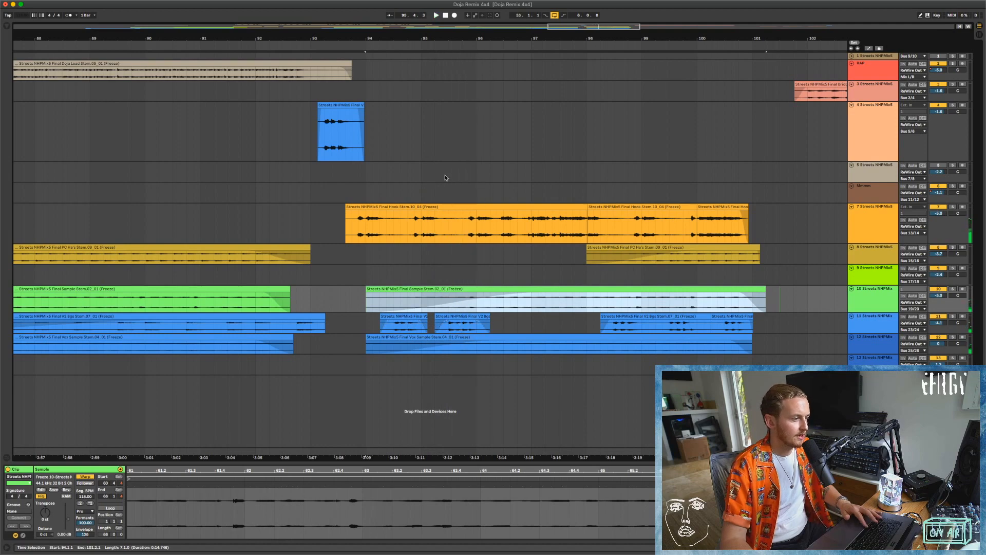
{"action": "key", "text": "super+Tab"}
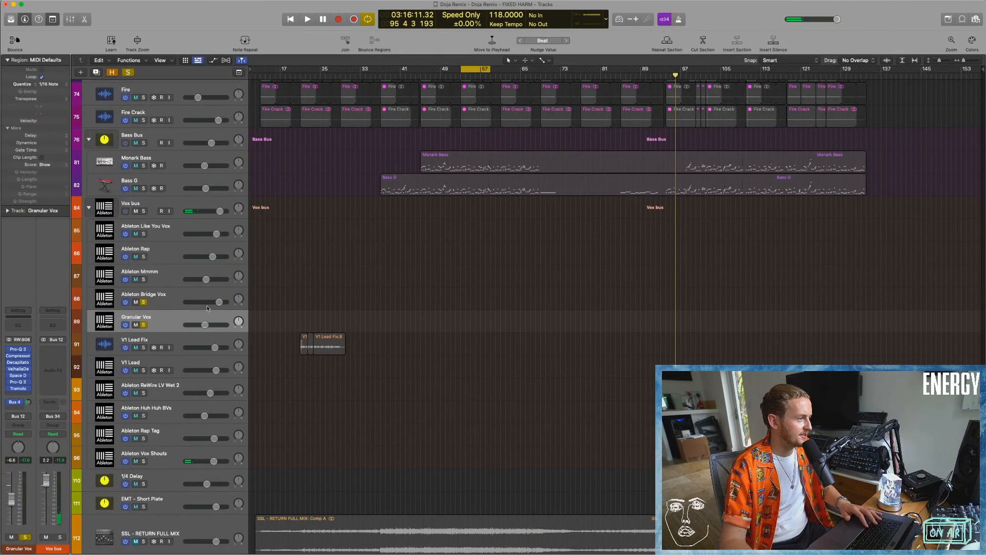
{"action": "key", "text": "super+Tab"}
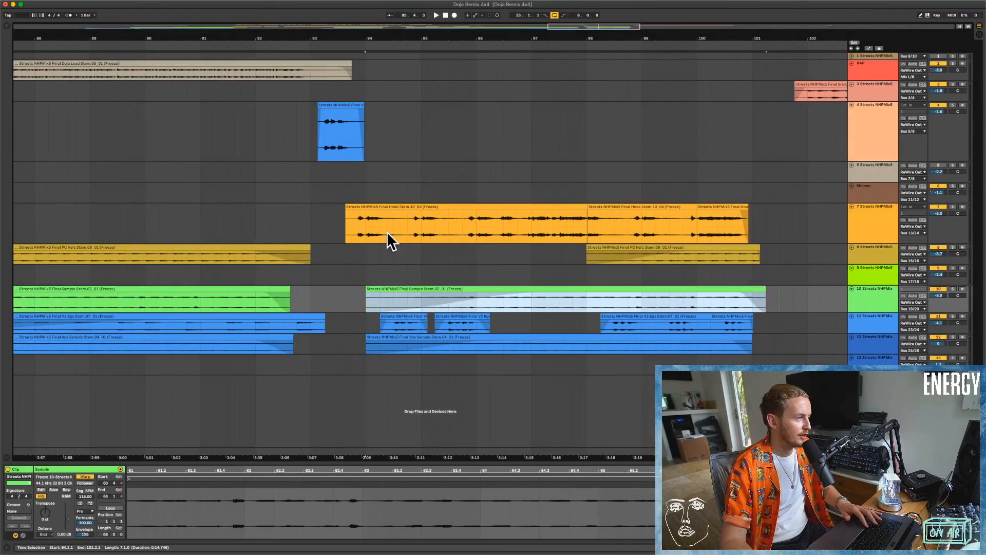
Select the V2 Bgs clip at bar 93 on track 4 and turn Warp back on in Texture mode.
{"action": "left_click", "coordinate": [333, 104]}
{"action": "left_click_drag", "start_coordinate": [325, 33], "coordinate": [323, 43]}
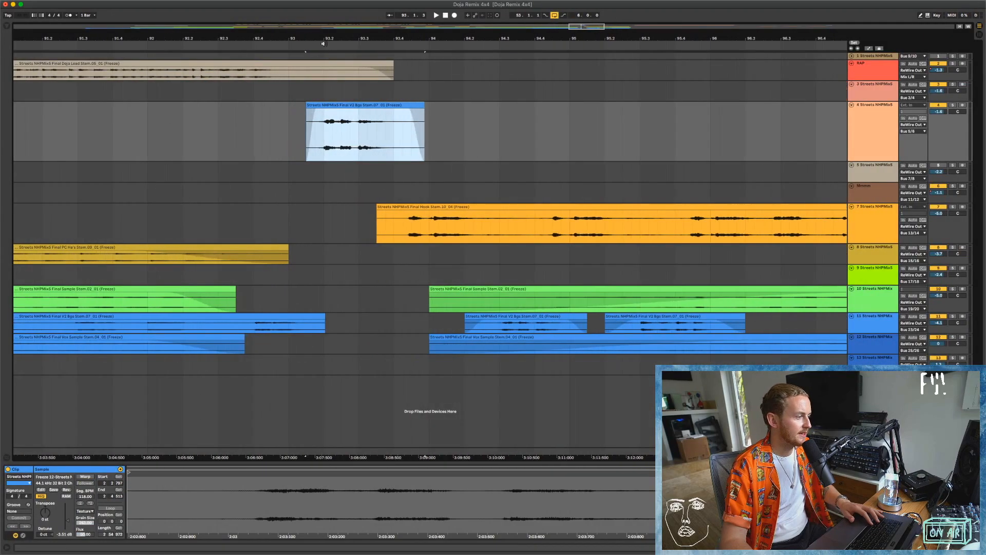
{"action": "left_click", "coordinate": [85, 477]}
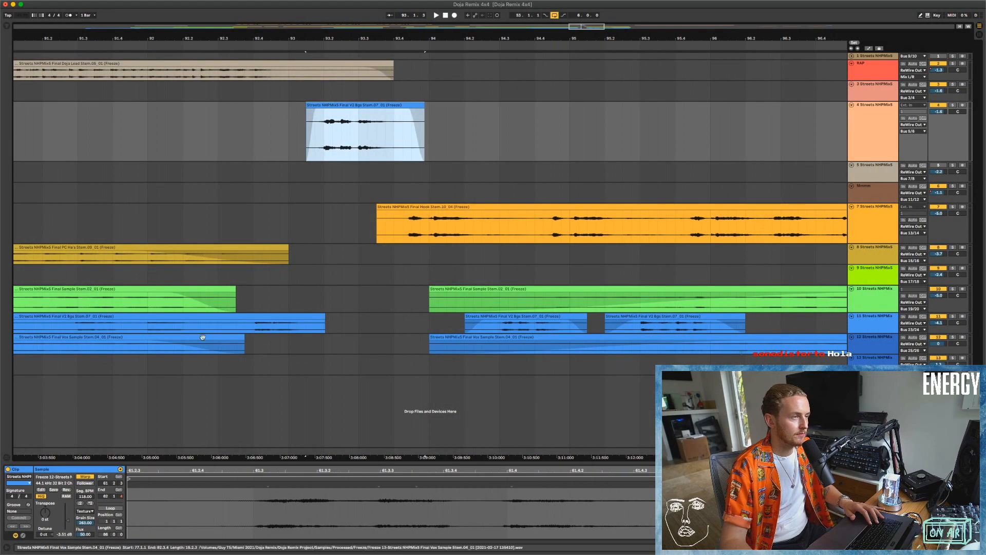
{"action": "left_click", "coordinate": [84, 511]}
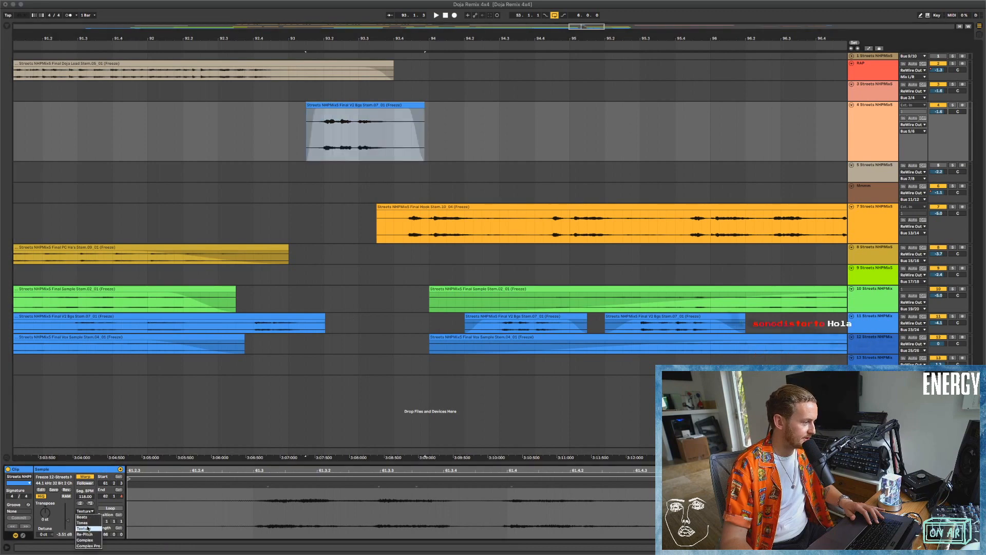
{"action": "left_click", "coordinate": [88, 527]}
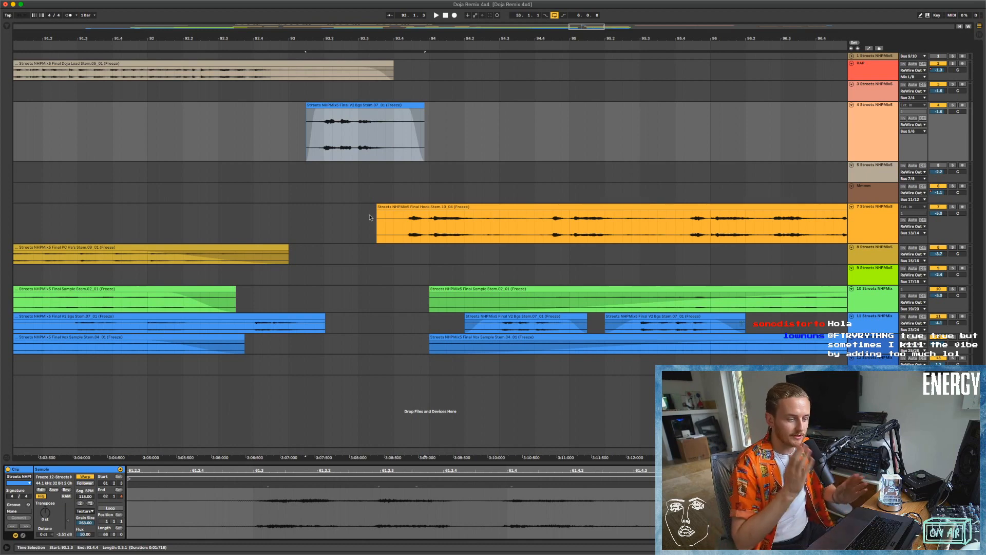
Play the warped V2 Bgs clip from just before its start at bar 93 and switch to Logic Pro.
{"action": "left_click", "coordinate": [294, 49]}
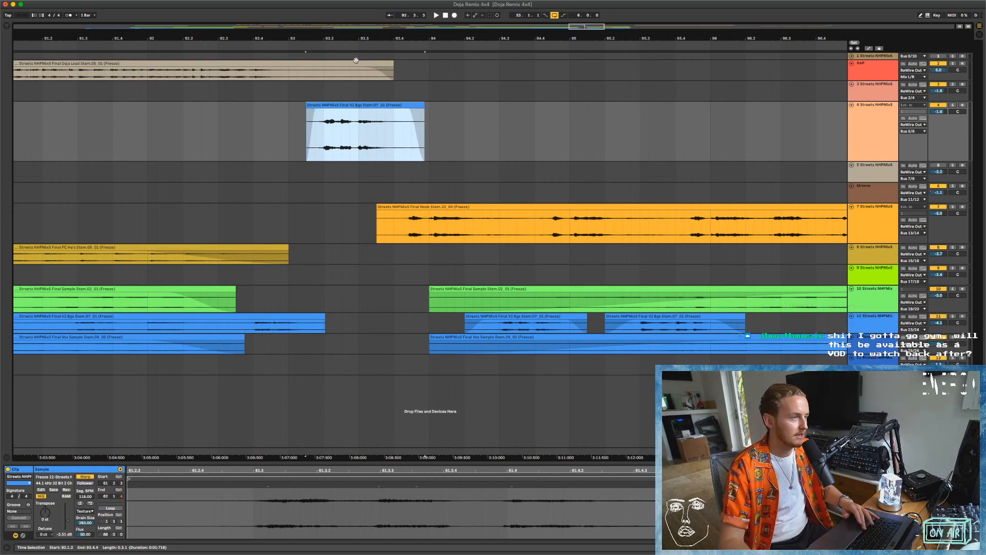
{"action": "left_click", "coordinate": [291, 45]}
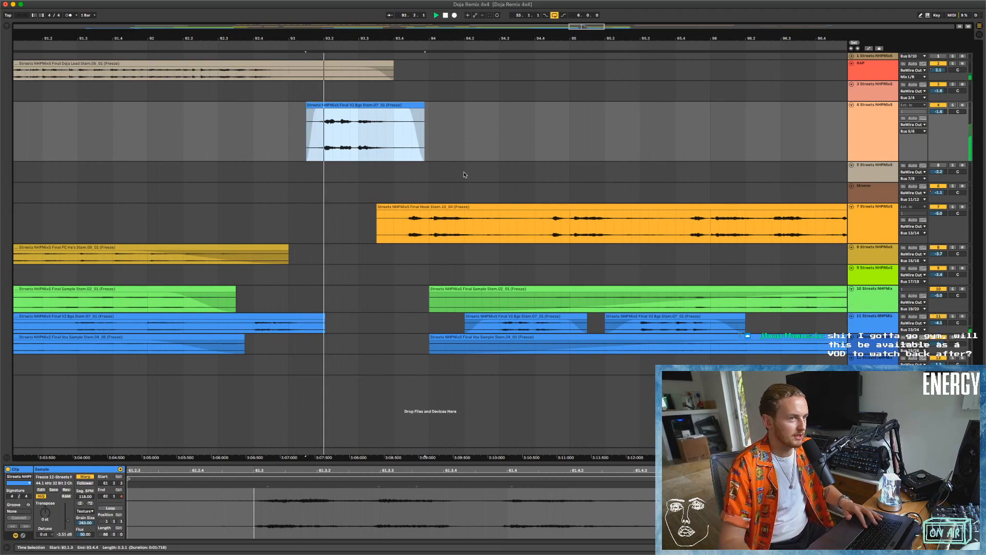
{"action": "key", "text": "ctrl+Left"}
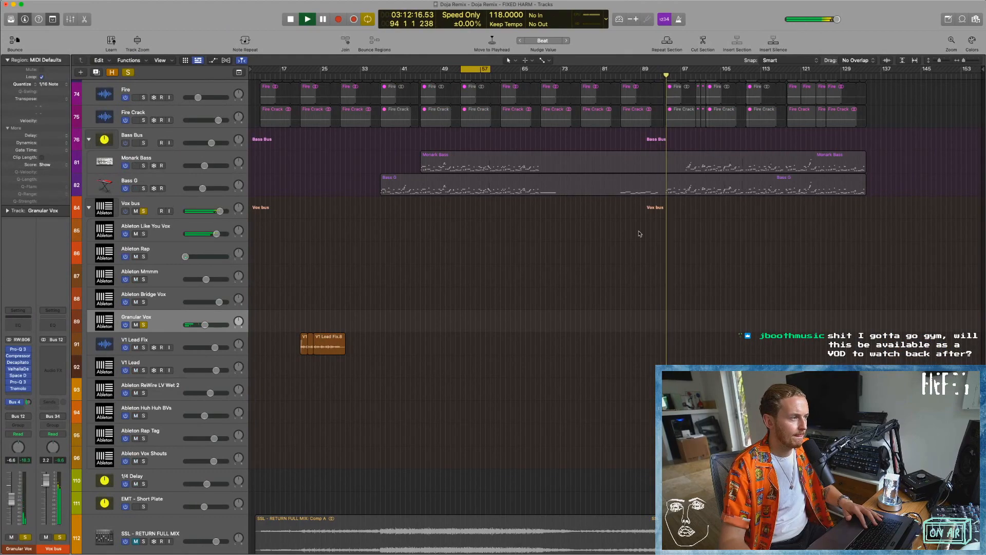
Stop playback and set the cycle range from bar 91 to bar 97.
{"action": "left_click", "coordinate": [482, 69]}
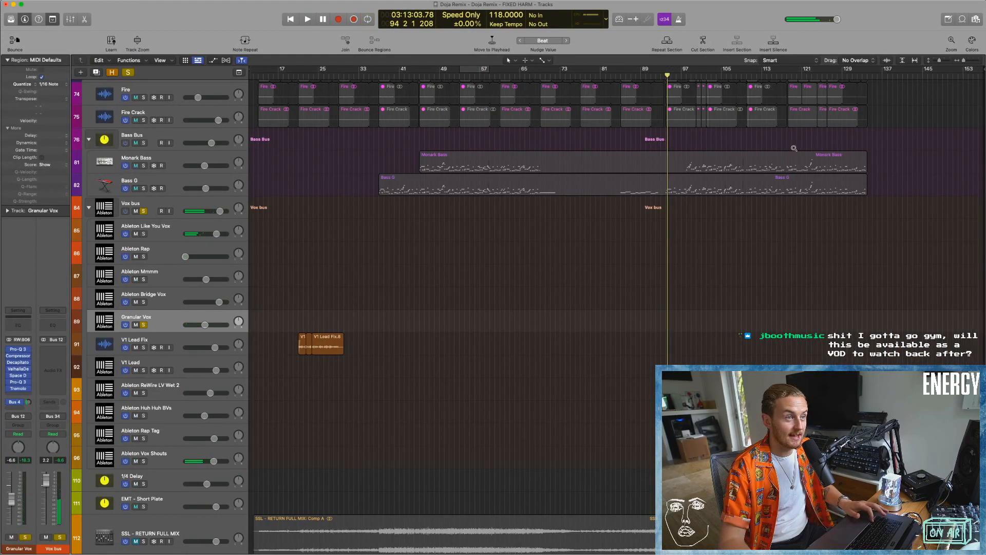
{"action": "scroll", "coordinate": [795, 147], "scroll_direction": "up", "scroll_amount": 5}
{"action": "scroll", "coordinate": [647, 97], "scroll_direction": "up", "scroll_amount": 10}
{"action": "left_click_drag", "start_coordinate": [588, 71], "coordinate": [735, 71]}
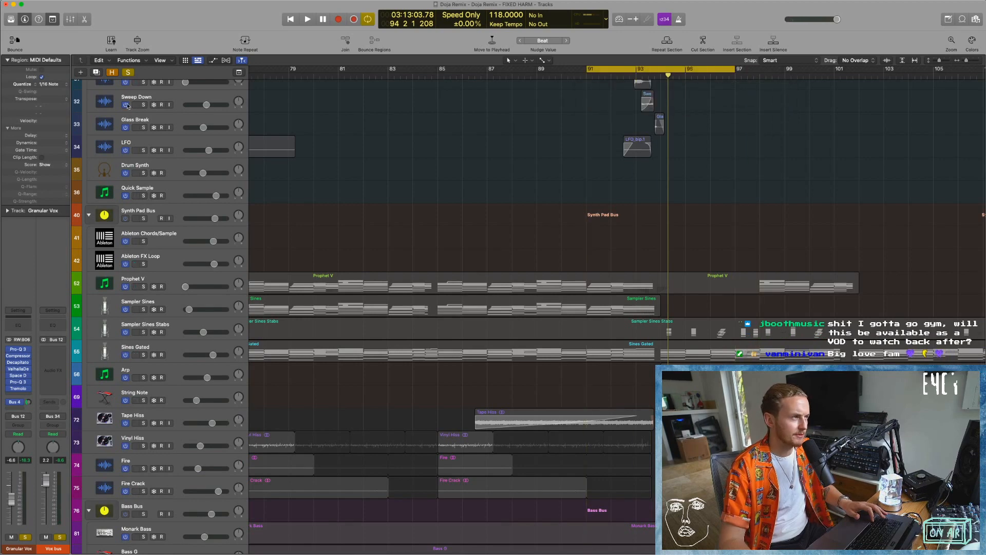
Show the global tracks with the tempo curve, extend the cycle start back to bar 87, and play the slowdown.
{"action": "left_click", "coordinate": [239, 72]}
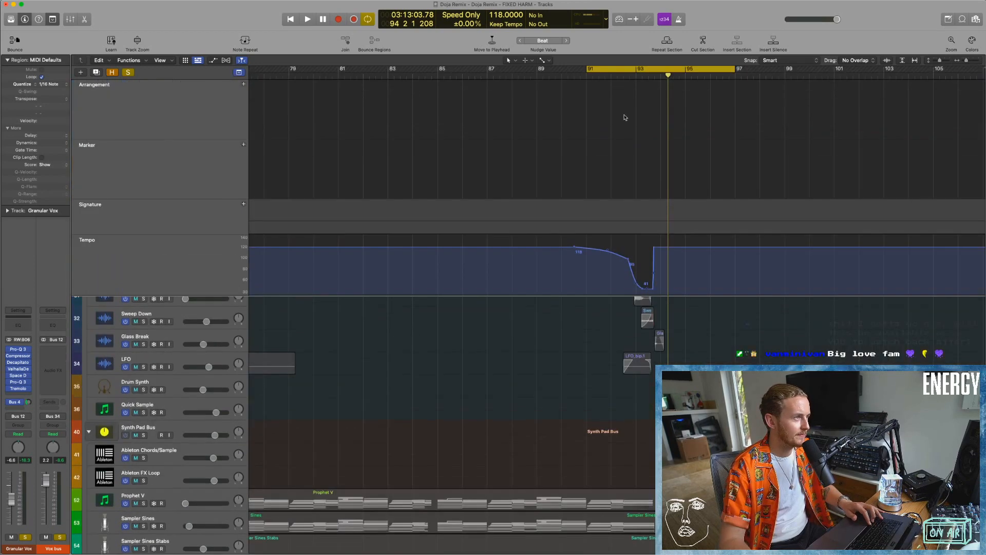
{"action": "left_click_drag", "start_coordinate": [594, 76], "coordinate": [489, 80]}
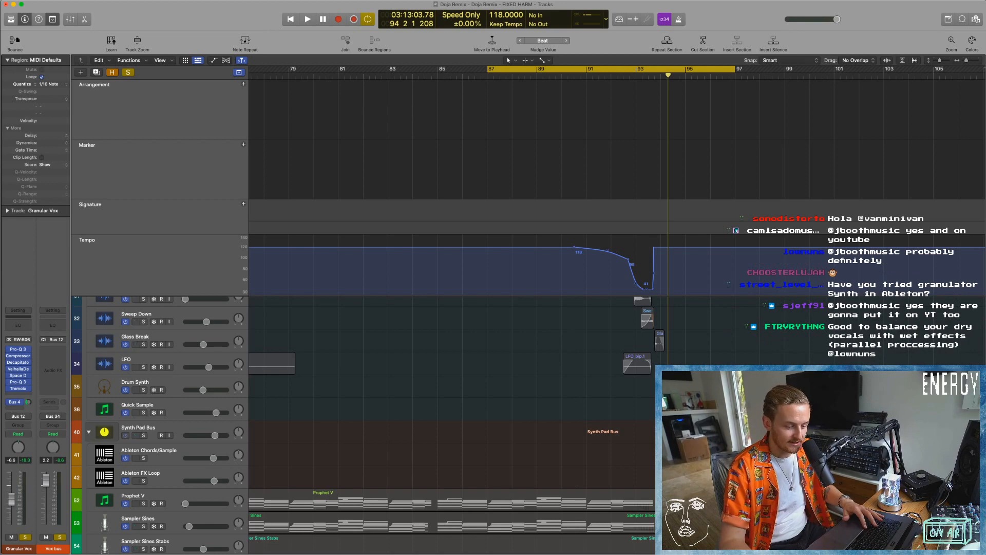
{"action": "scroll", "coordinate": [593, 330], "scroll_direction": "right", "scroll_amount": 5}
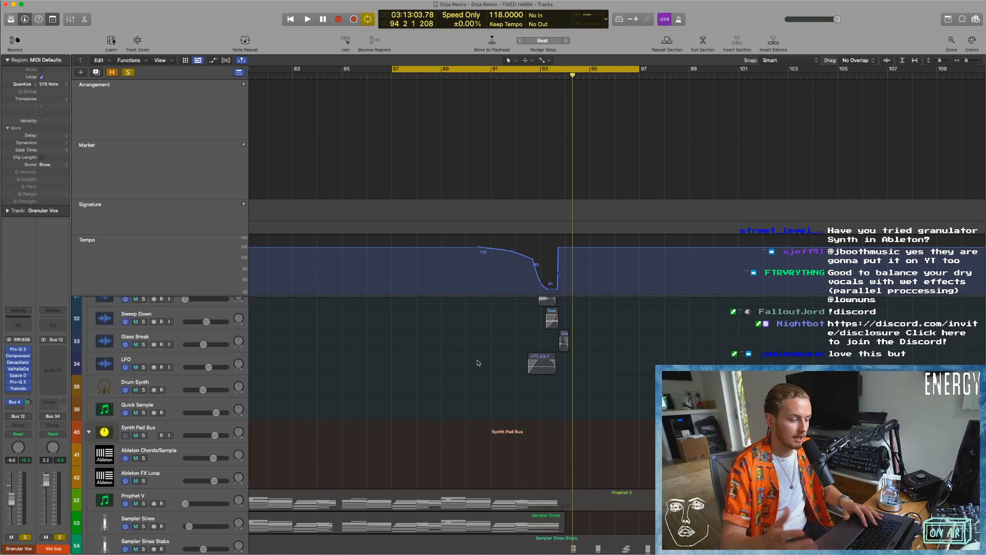
{"action": "key", "text": "space"}
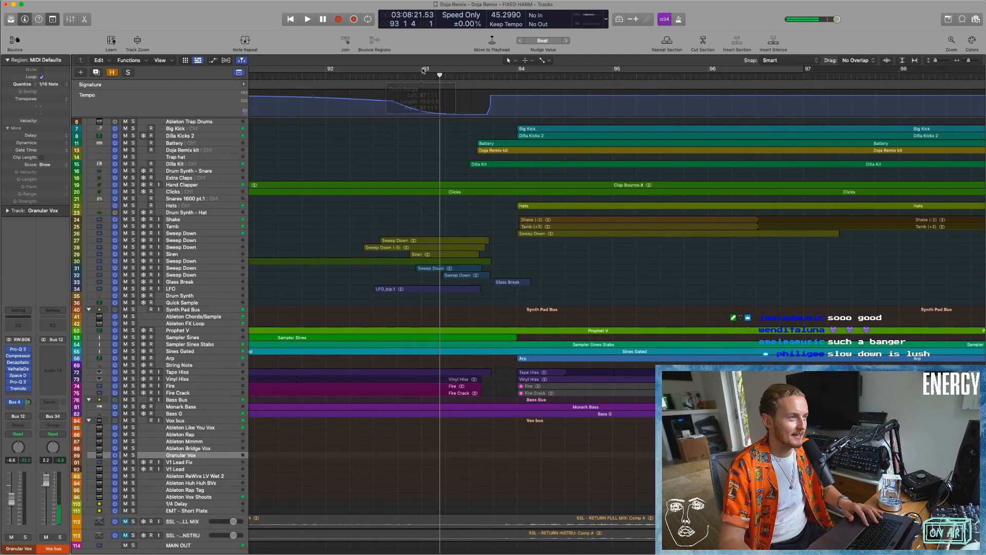
Set the cycle range to bars 93 to 96 and play the slowdown transition into bar 94.
{"action": "left_click_drag", "start_coordinate": [493, 77], "coordinate": [731, 81]}
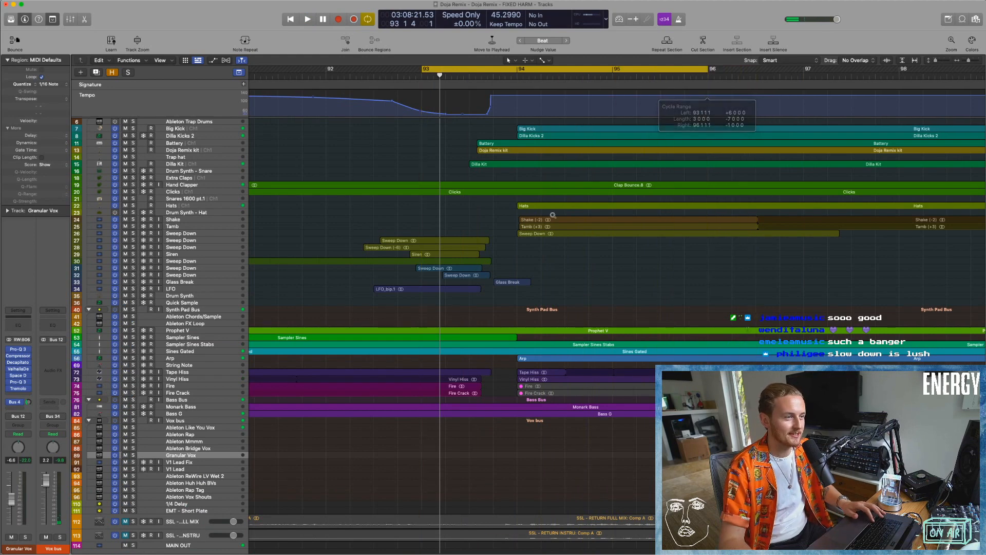
{"action": "key", "text": "super+Right"}
{"action": "key", "text": "super+Right"}
{"action": "key", "text": "super+Right"}
{"action": "key", "text": "super+Down"}
{"action": "key", "text": "space"}
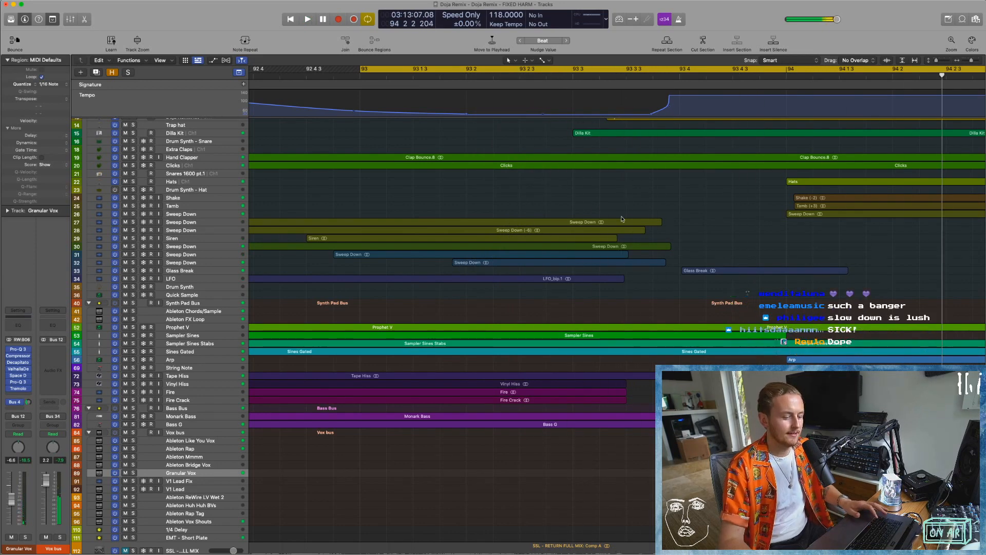
Solo the Glass Break track, play its hit just before bar 94, and clear the solo.
{"action": "key", "text": "super+Left"}
{"action": "key", "text": "super+Left"}
{"action": "key", "text": "super+Left"}
{"action": "key", "text": "super+Left"}
{"action": "key", "text": "super+Left"}
{"action": "key", "text": "super+Left"}
{"action": "scroll", "coordinate": [618, 171], "scroll_direction": "right", "scroll_amount": 7}
{"action": "scroll", "coordinate": [620, 171], "scroll_direction": "right", "scroll_amount": 1}
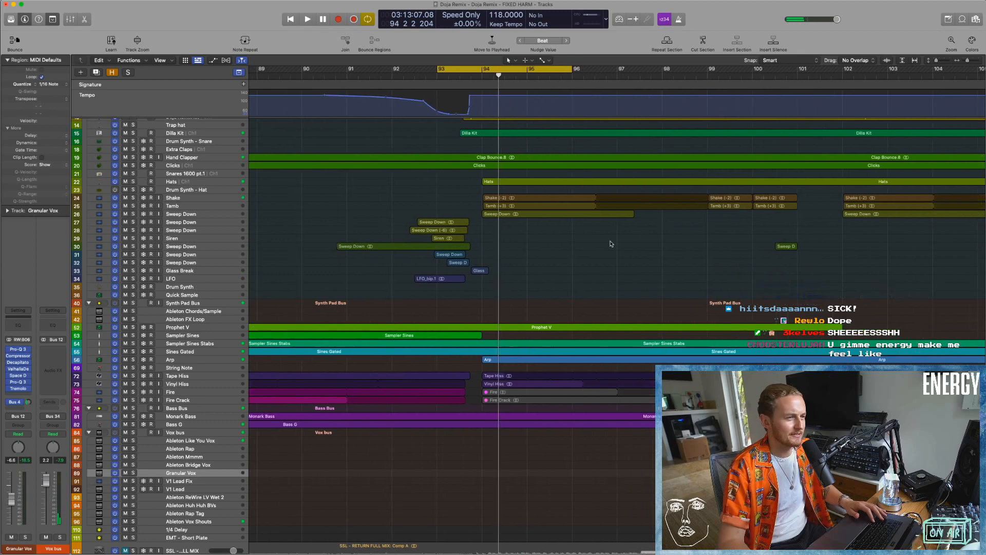
{"action": "left_click", "coordinate": [132, 271]}
{"action": "key", "text": "space"}
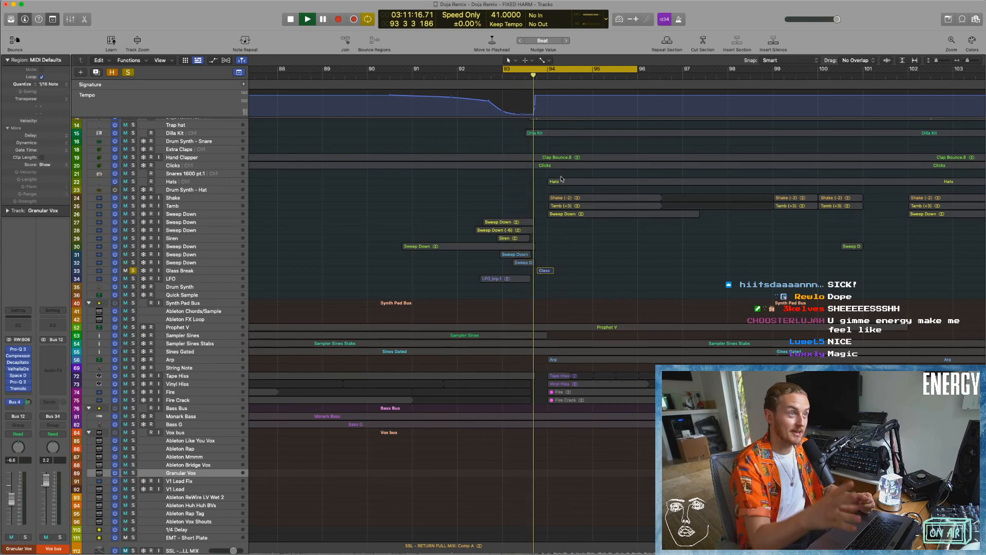
{"action": "key", "text": "space"}
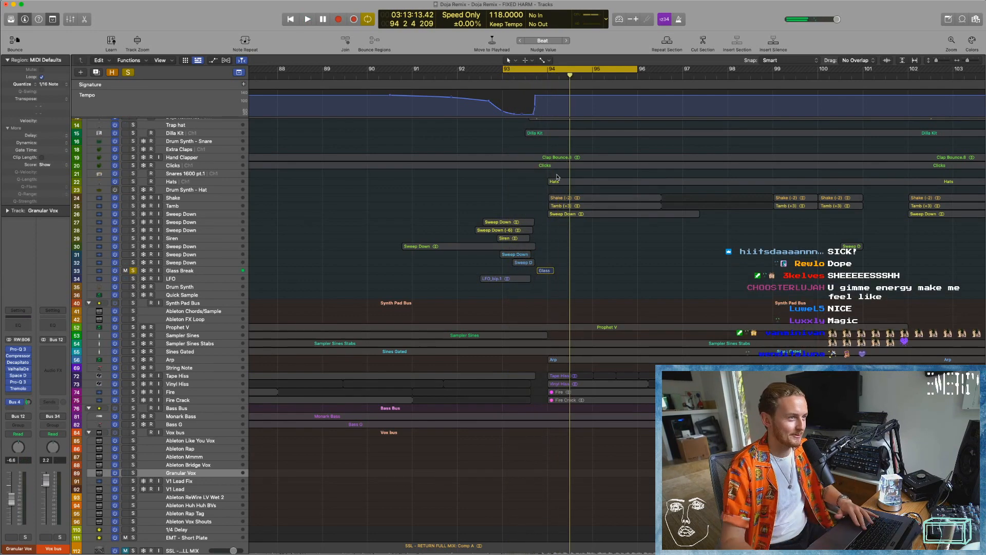
{"action": "scroll", "coordinate": [441, 268], "scroll_direction": "left", "scroll_amount": 1}
{"action": "key", "text": "ctrl+s"}
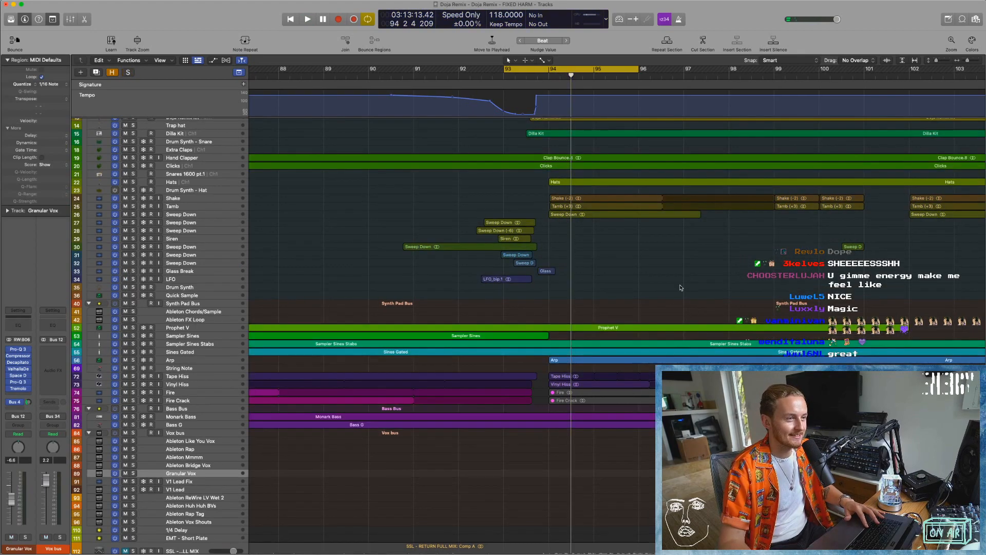
Hide the global tracks and solo the Ableton Huh Huh BVs track under the Vox bus.
{"action": "scroll", "coordinate": [681, 288], "scroll_direction": "up", "scroll_amount": 3}
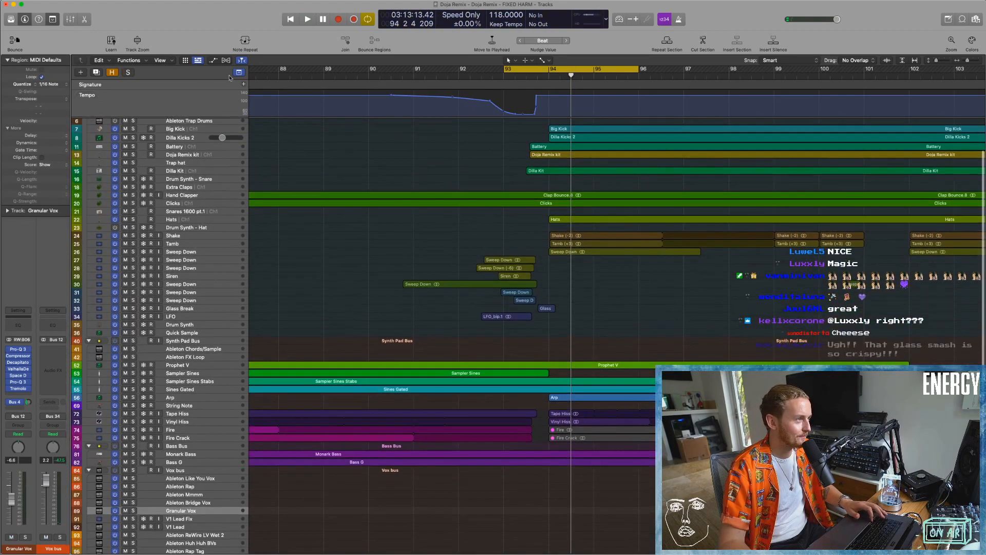
{"action": "left_click", "coordinate": [239, 72]}
{"action": "key", "text": "super+Left"}
{"action": "key", "text": "super+Left"}
{"action": "scroll", "coordinate": [444, 313], "scroll_direction": "down", "scroll_amount": 3}
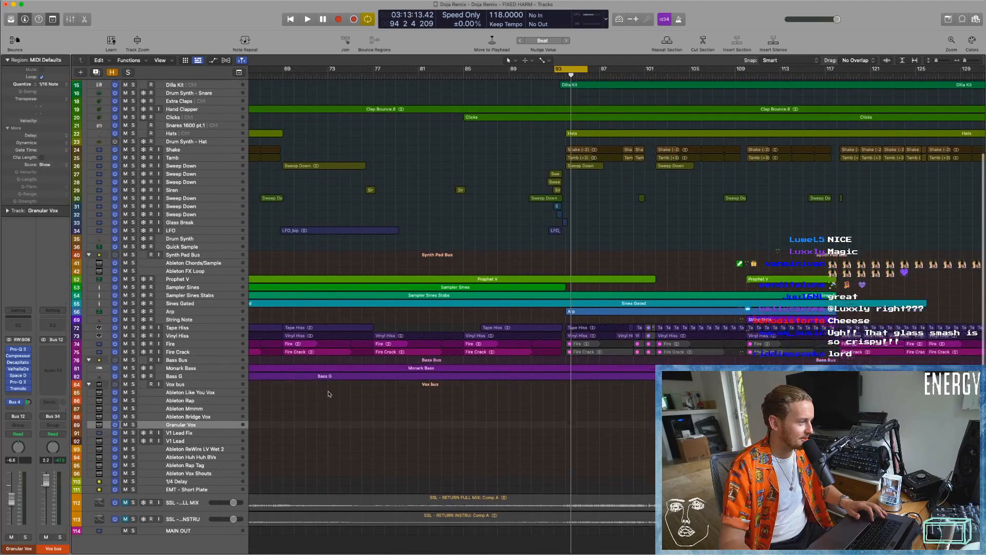
{"action": "scroll", "coordinate": [329, 394], "scroll_direction": "down", "scroll_amount": 2}
{"action": "left_click", "coordinate": [126, 440]}
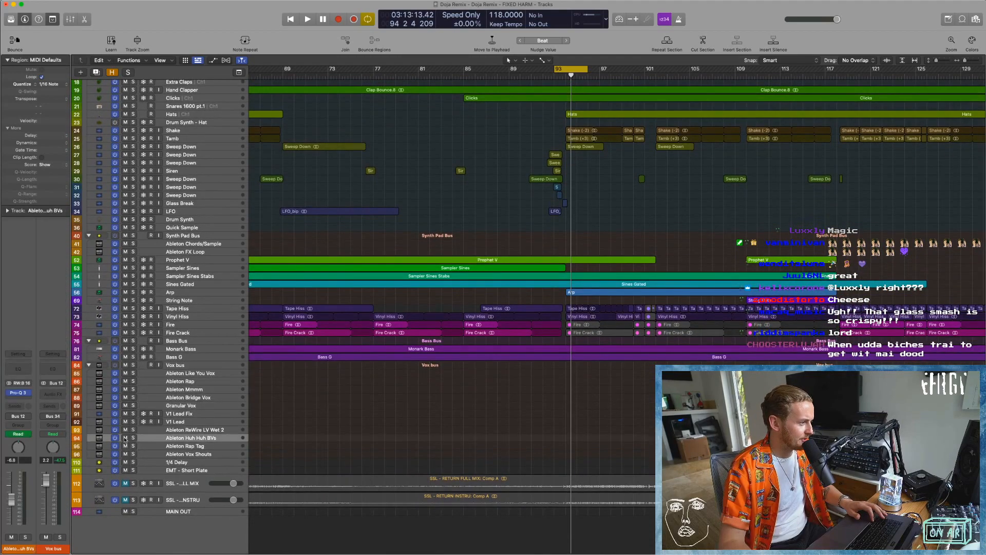
{"action": "left_click", "coordinate": [133, 438]}
Audition the Huh Huh BVs with ReWire LV Wet 2 and Rap Tag also soloed past bar 97, then stop and turn off the cycle.
{"action": "key", "text": "ctrl+Right"}
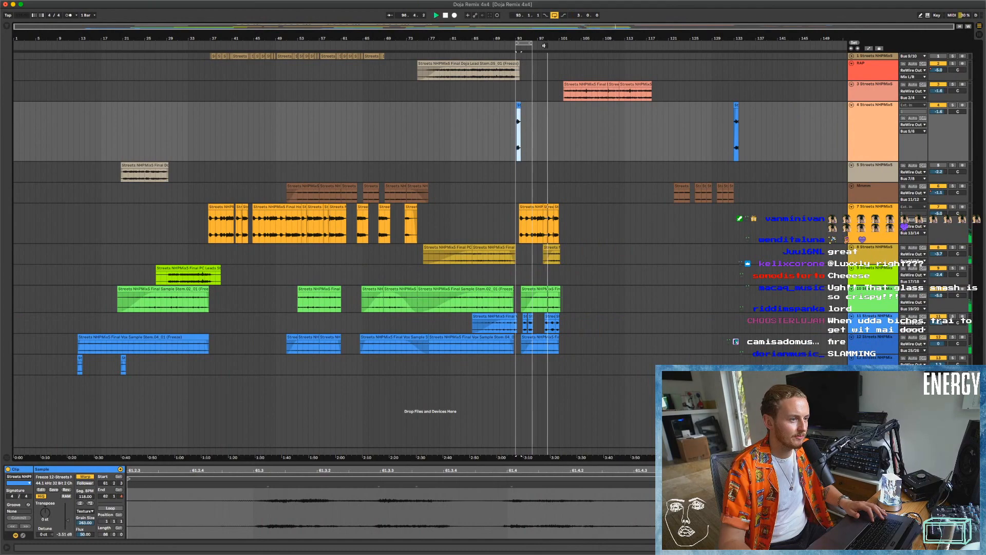
{"action": "key", "text": "ctrl+Left"}
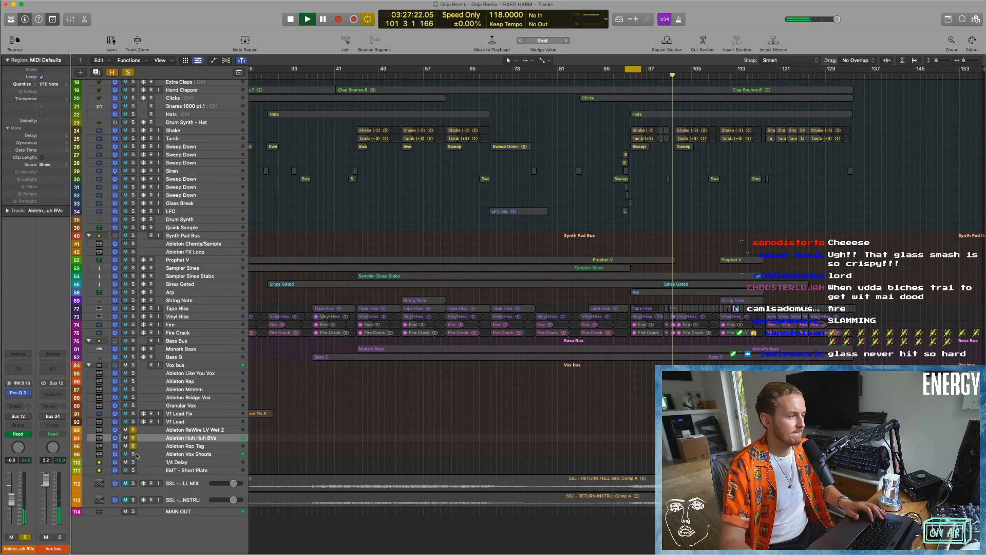
{"action": "key", "text": "space"}
{"action": "left_click", "coordinate": [633, 70]}
{"action": "scroll", "coordinate": [565, 155], "scroll_direction": "left", "scroll_amount": 4}
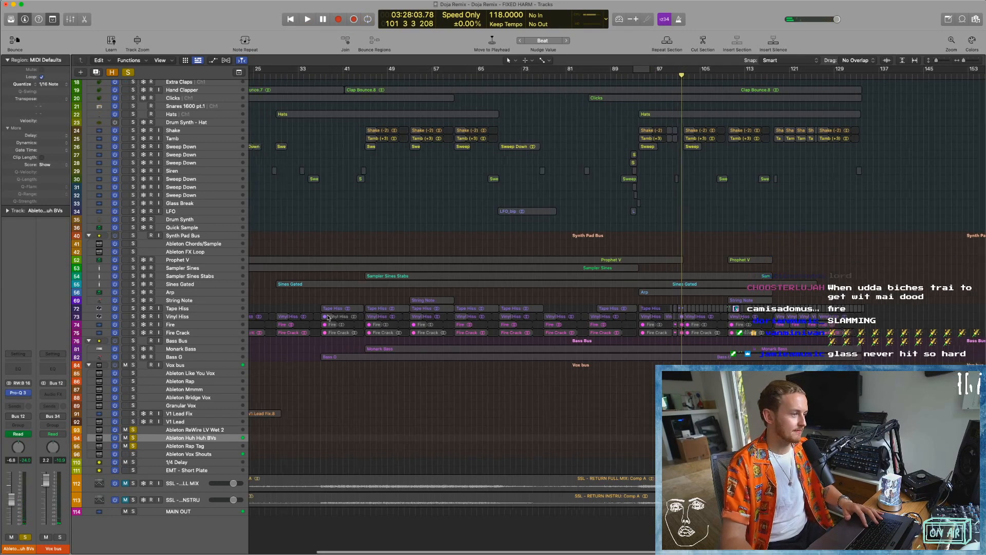
Clear the solos on the Ableton vocal tracks, place the playhead at bar 21 and solo the V1 Lead Fix track.
{"action": "left_click", "coordinate": [133, 430]}
{"action": "left_click", "coordinate": [133, 438]}
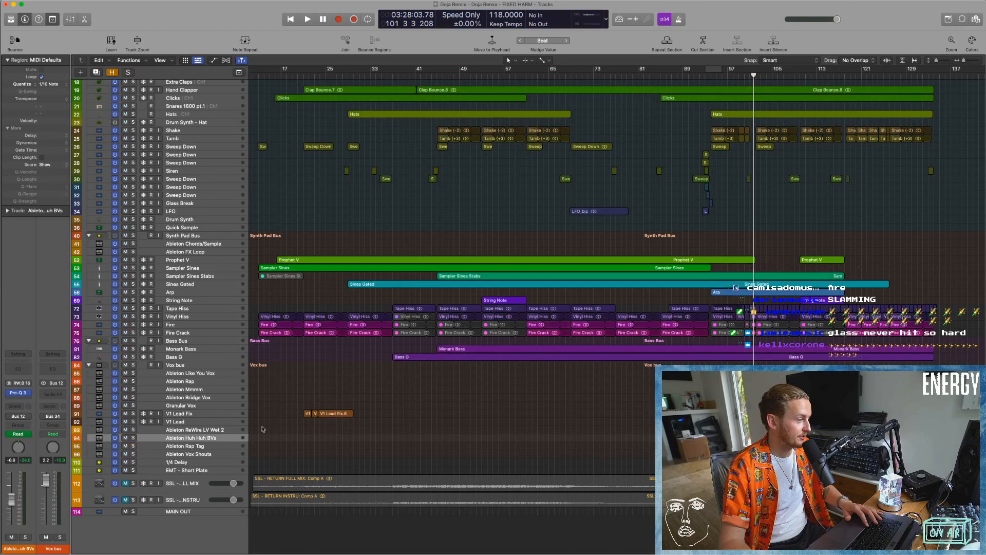
{"action": "left_click_drag", "start_coordinate": [282, 399], "coordinate": [371, 442]}
{"action": "scroll", "coordinate": [482, 176], "scroll_direction": "down", "scroll_amount": 3}
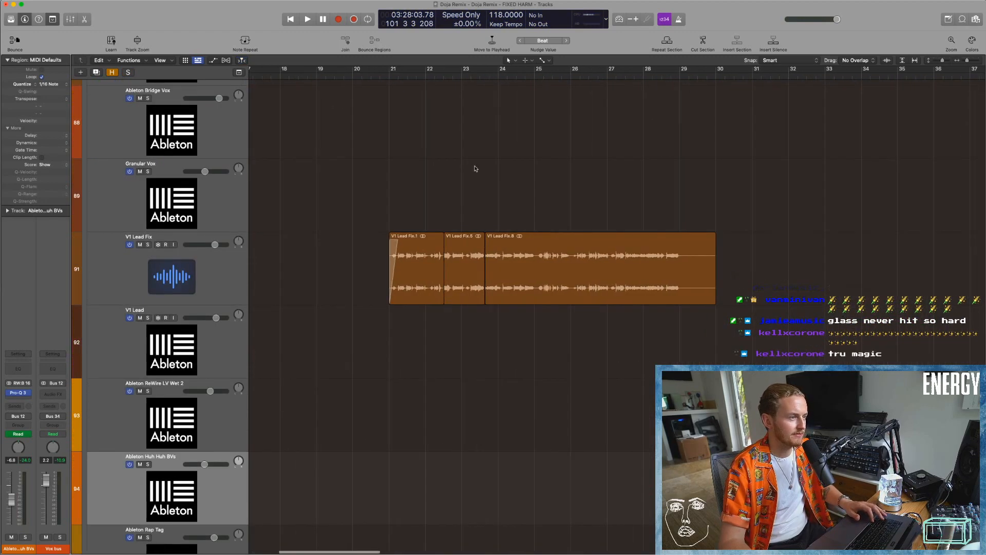
{"action": "left_click", "coordinate": [386, 74]}
{"action": "left_click", "coordinate": [149, 244]}
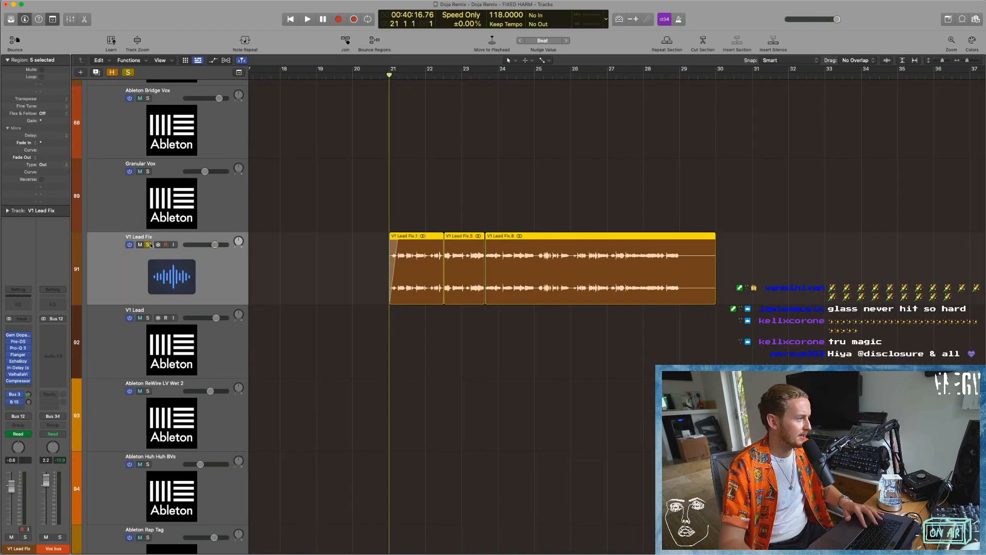
Play the V1 Lead Fix vocal from bar 21, clearing its solo during playback, and stop in bar 24.
{"action": "key", "text": "space"}
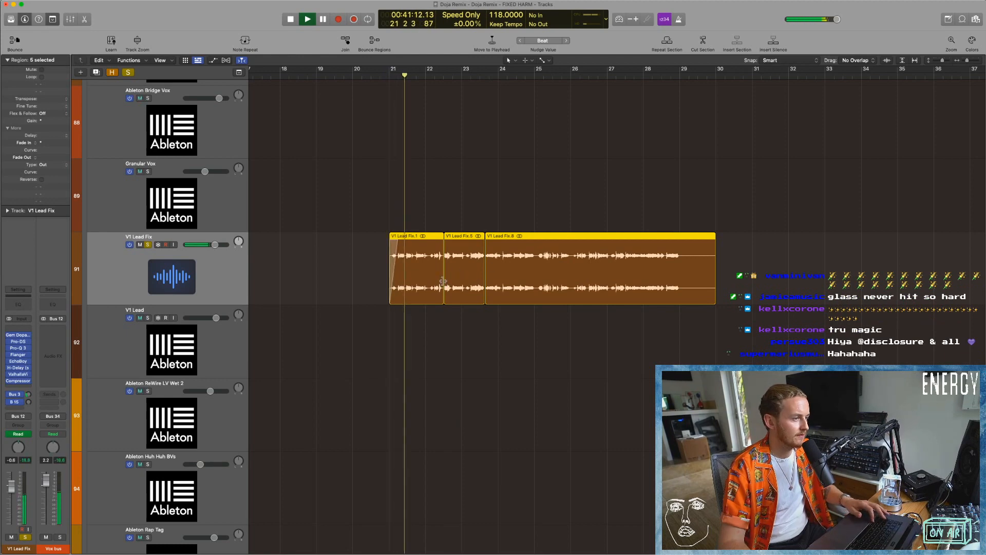
{"action": "key", "text": "super+Left"}
{"action": "key", "text": "s"}
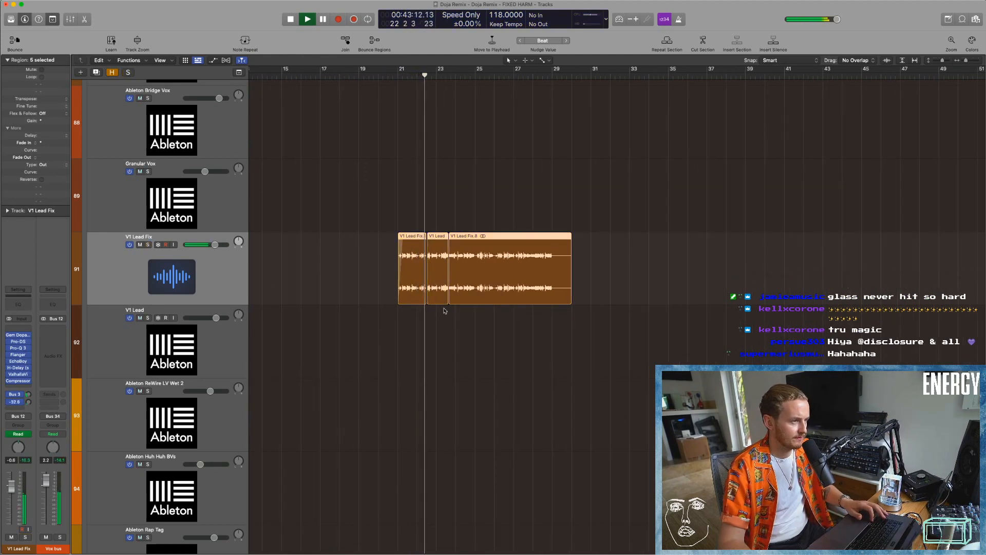
{"action": "left_click_drag", "start_coordinate": [392, 204], "coordinate": [590, 510]}
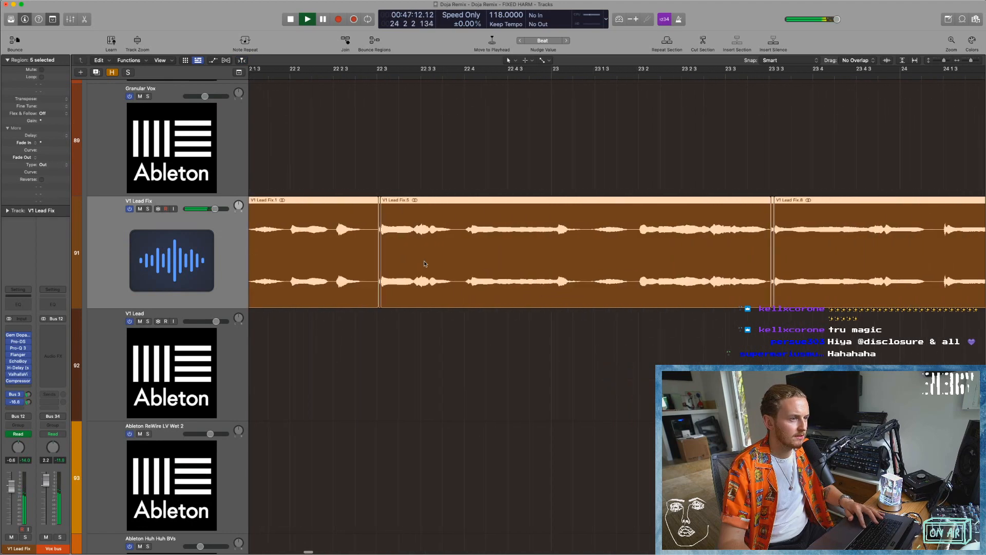
{"action": "key", "text": "space"}
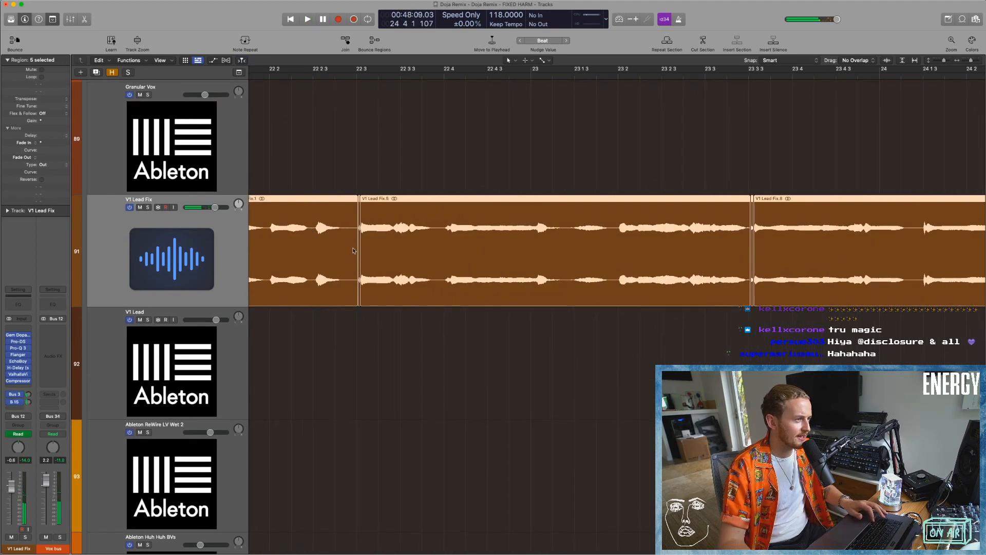
Select the tiny V1 Lead Fix.3 region just after bar 22 beat 3 and examine its waveform and the surrounding edits up close.
{"action": "scroll", "coordinate": [391, 178], "scroll_direction": "left", "scroll_amount": 3}
{"action": "left_click_drag", "start_coordinate": [421, 177], "coordinate": [478, 308]}
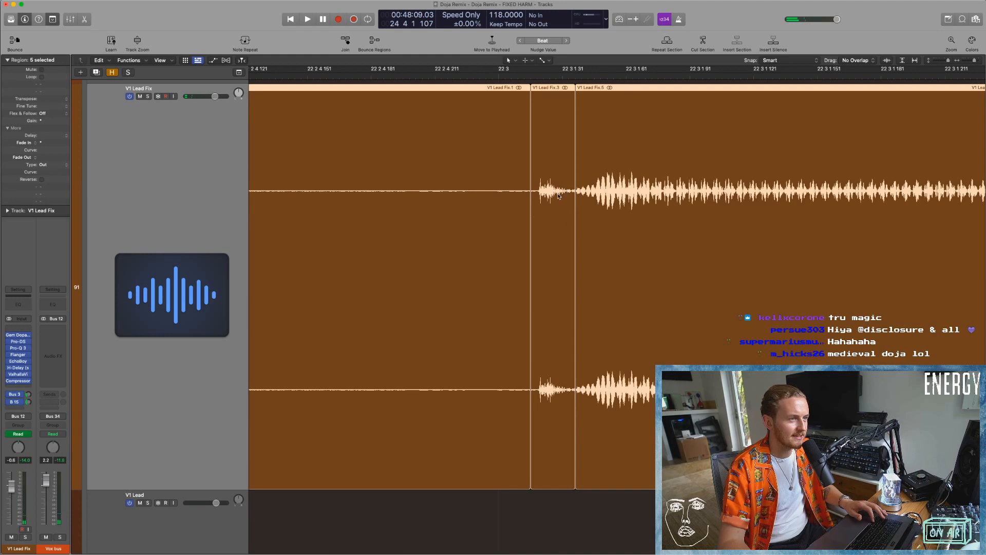
{"action": "scroll", "coordinate": [610, 467], "scroll_direction": "down", "scroll_amount": 3}
{"action": "left_click", "coordinate": [609, 467]}
{"action": "left_click", "coordinate": [556, 351]}
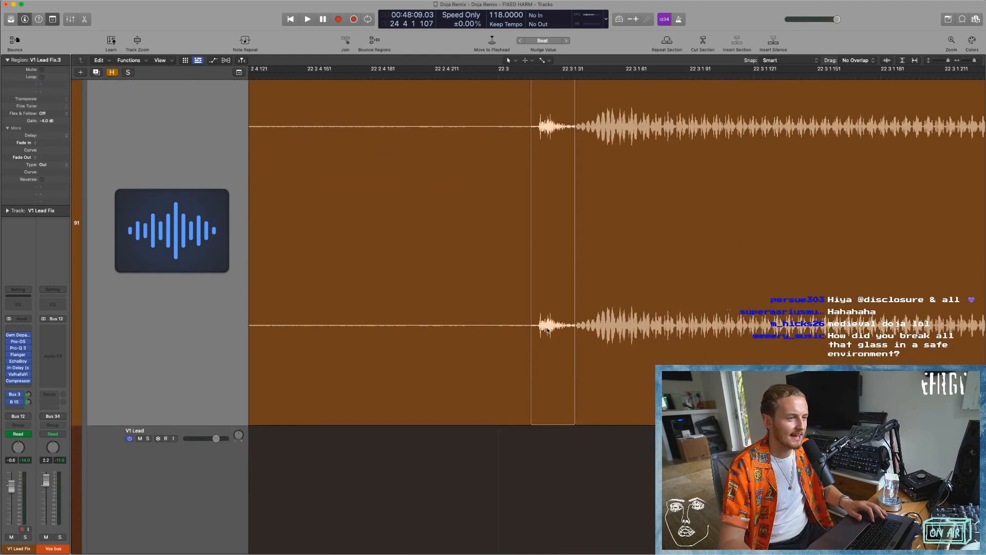
{"action": "key", "text": "super+Up"}
{"action": "key", "text": "super+Up"}
{"action": "key", "text": "super+Up"}
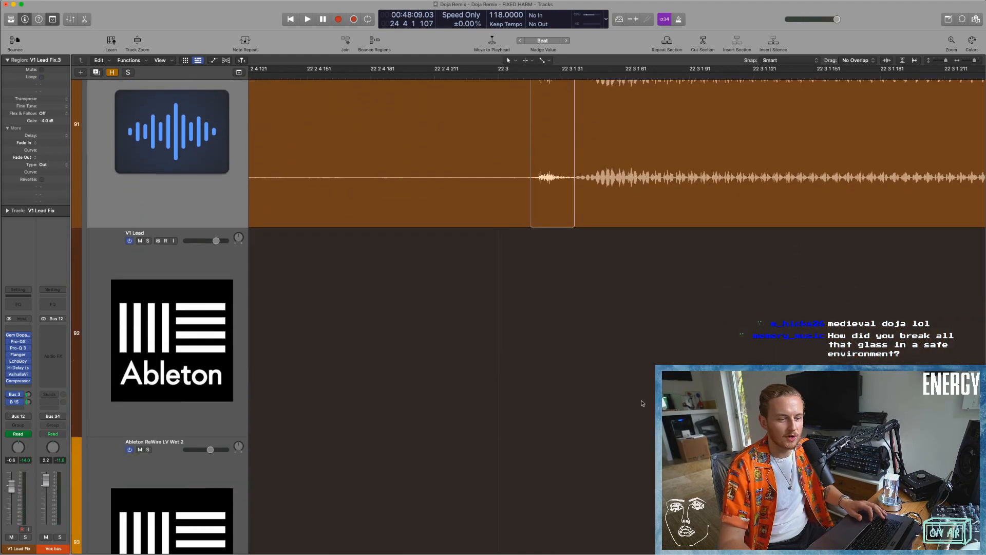
{"action": "scroll", "coordinate": [596, 393], "scroll_direction": "up", "scroll_amount": 3}
{"action": "scroll", "coordinate": [565, 334], "scroll_direction": "right", "scroll_amount": 1}
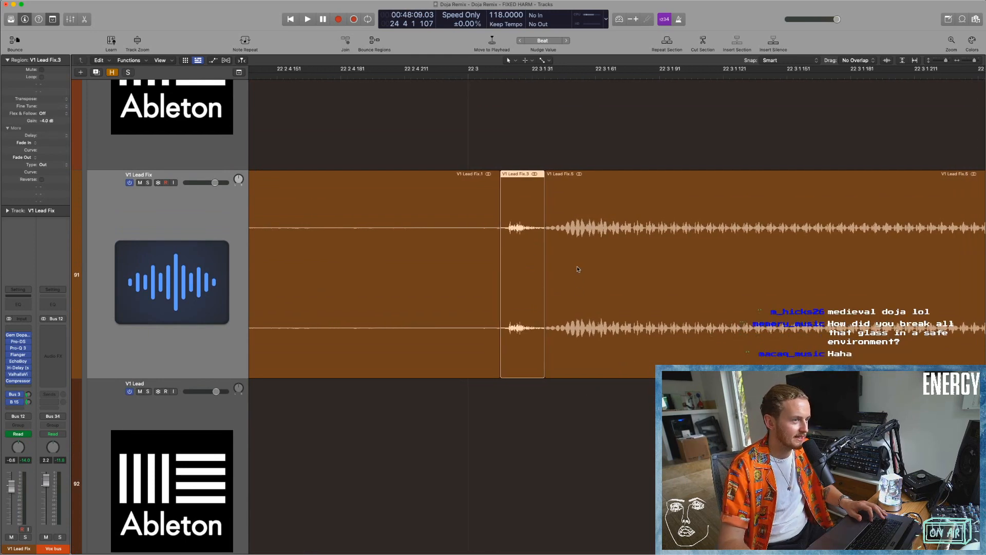
Try extending the start of the V1 Lead Fix.5 region back over the short V1 Lead Fix.3 region.
{"action": "left_click", "coordinate": [578, 269]}
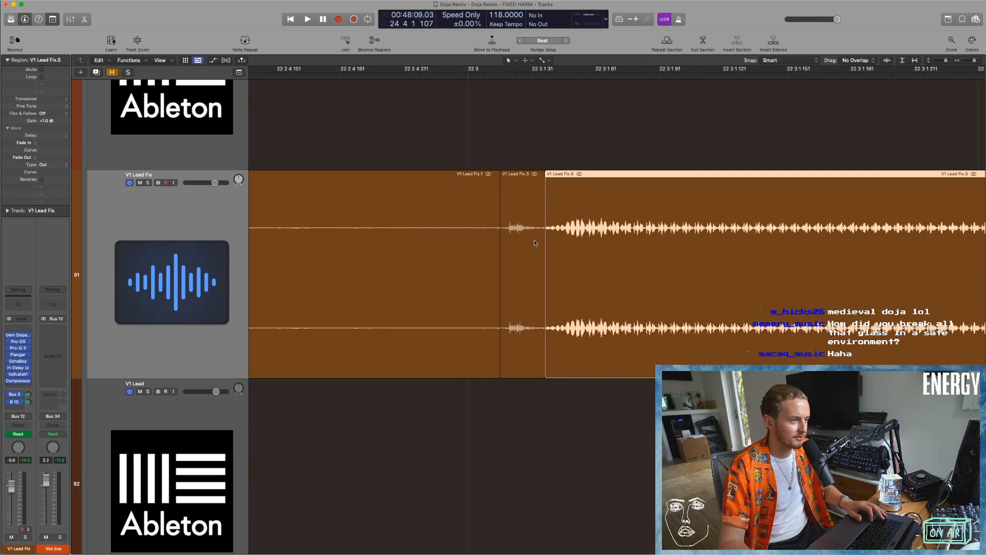
{"action": "key", "text": "super+Left"}
{"action": "left_click", "coordinate": [539, 232]}
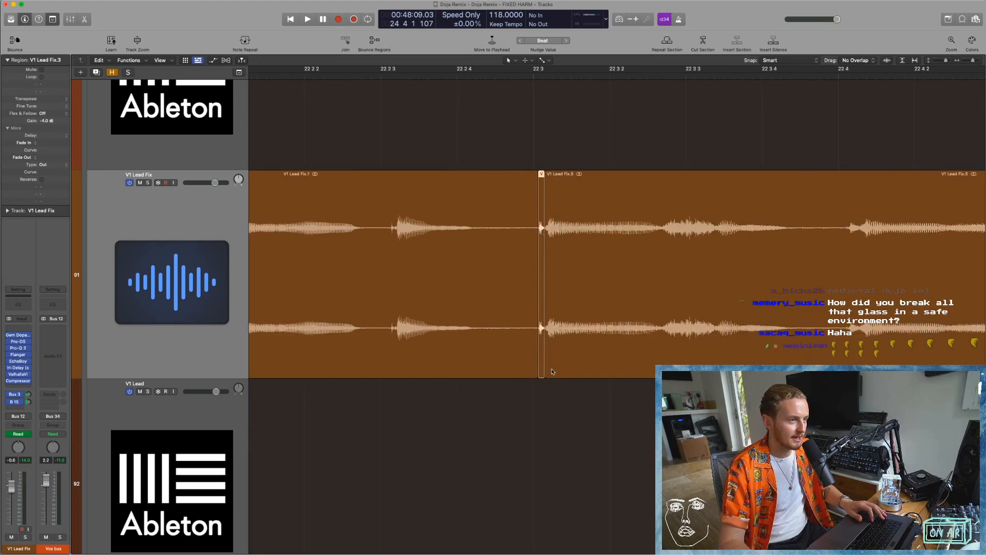
{"action": "left_click_drag", "start_coordinate": [544, 374], "coordinate": [534, 376]}
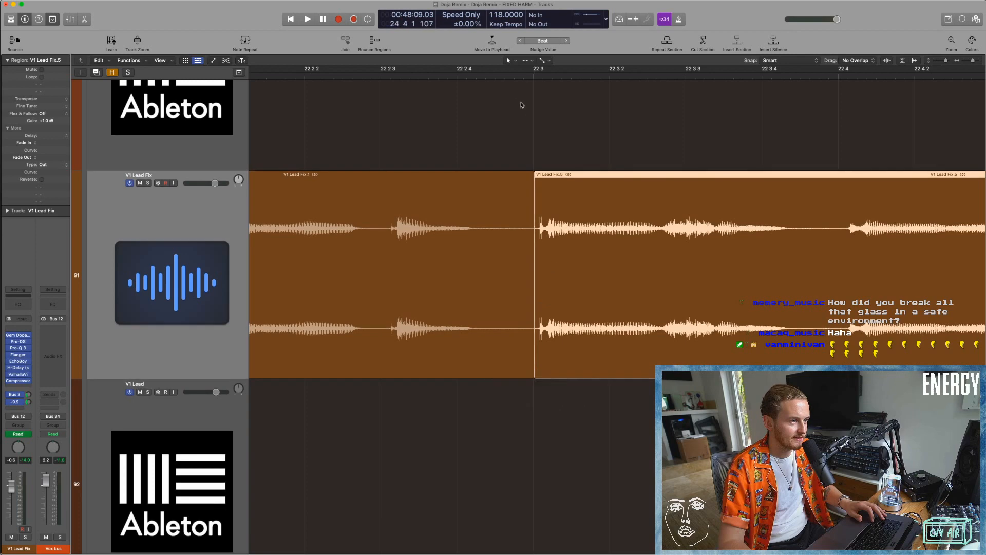
Play the vocal across the extended start of V1 Lead Fix.5, restarting from the beginning of bar 22.
{"action": "left_click", "coordinate": [484, 75]}
{"action": "key", "text": "space"}
{"action": "key", "text": "space"}
{"action": "key", "text": "super+Left"}
{"action": "scroll", "coordinate": [381, 103], "scroll_direction": "left", "scroll_amount": 5}
{"action": "left_click", "coordinate": [269, 75]}
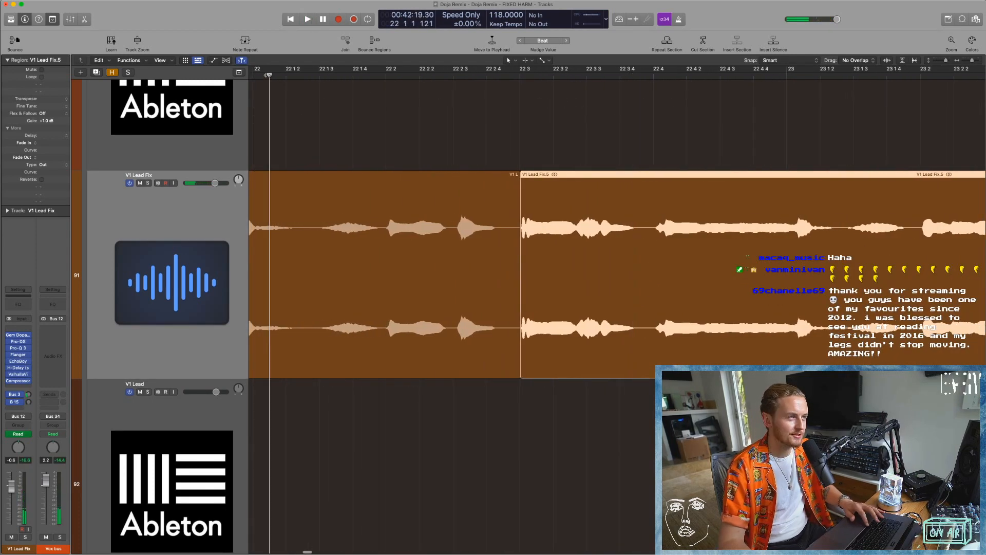
{"action": "key", "text": "space"}
Undo the extension of V1 Lead Fix.5 and play the restored vocal edit from the start of bar 22.
{"action": "key", "text": "space"}
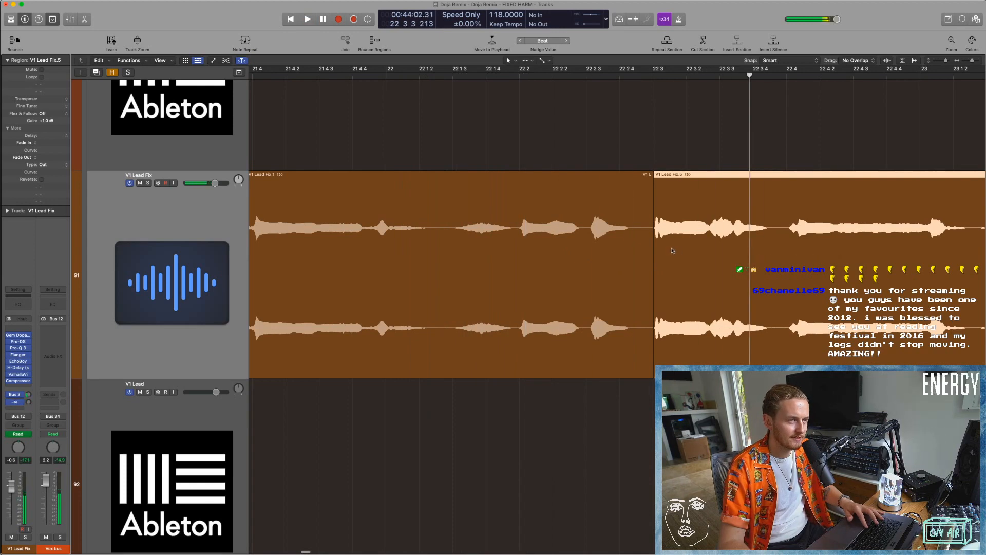
{"action": "key", "text": "super+z"}
{"action": "left_click", "coordinate": [504, 75]}
{"action": "key", "text": "space"}
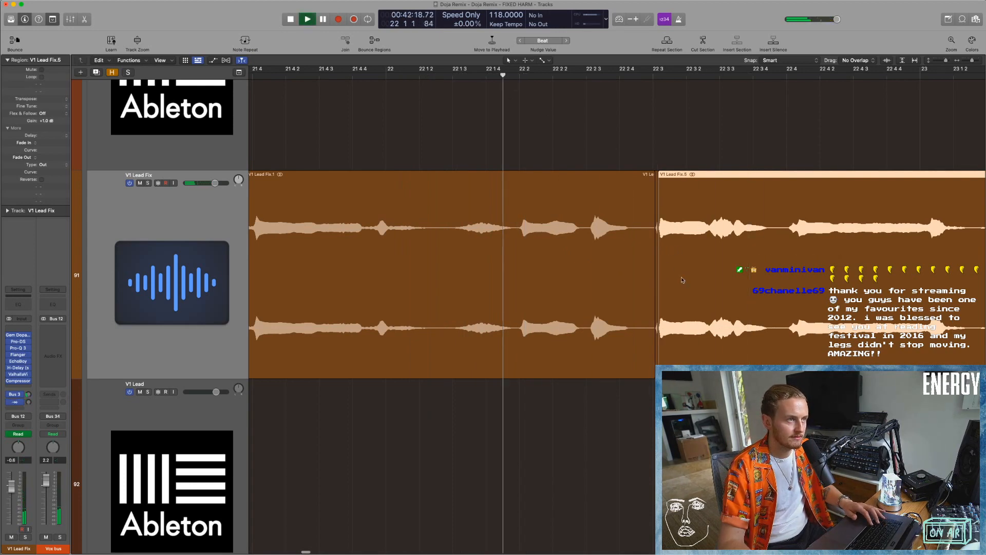
{"action": "key", "text": "space"}
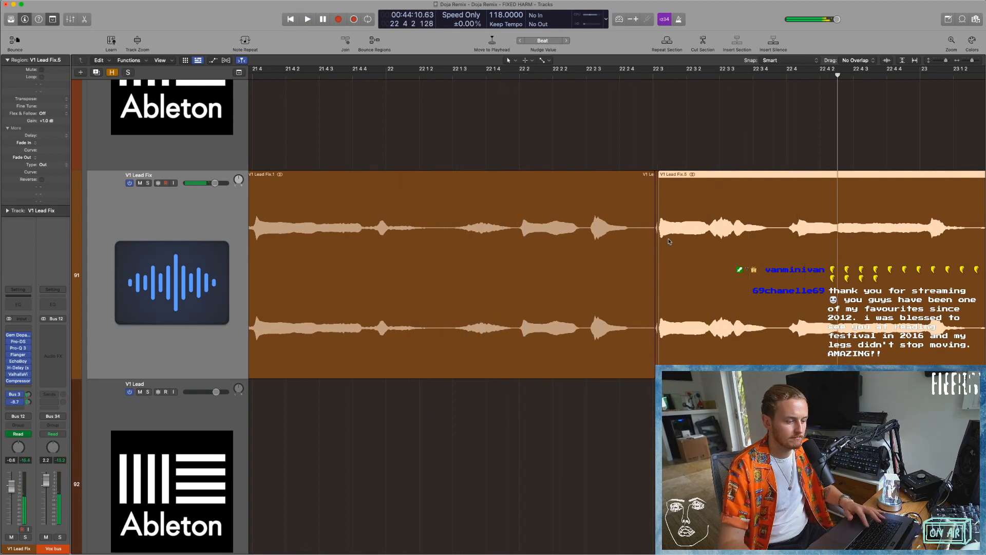
Try extending the start of V1 Lead Fix.5 over V1 Lead Fix.3 again and play the vocal from bar 21.
{"action": "scroll", "coordinate": [574, 255], "scroll_direction": "right", "scroll_amount": 5}
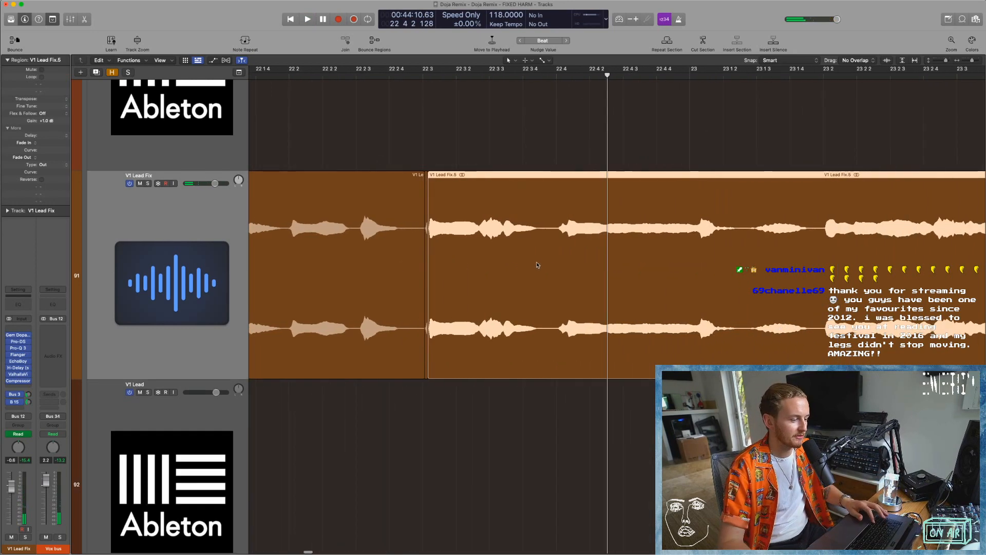
{"action": "left_click_drag", "start_coordinate": [431, 375], "coordinate": [423, 374]}
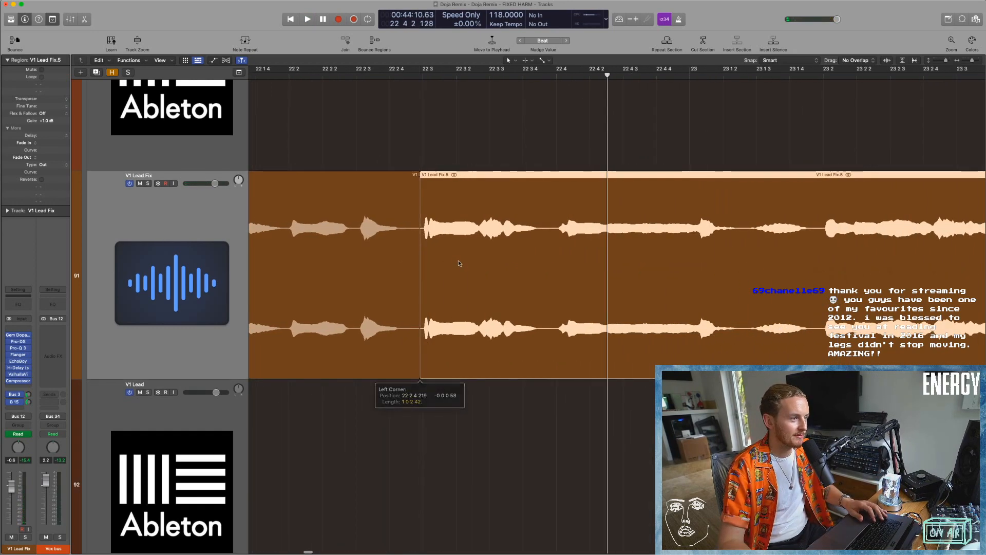
{"action": "key", "text": "super+Left"}
{"action": "key", "text": "super+Left"}
{"action": "left_click", "coordinate": [317, 74]}
{"action": "key", "text": "space"}
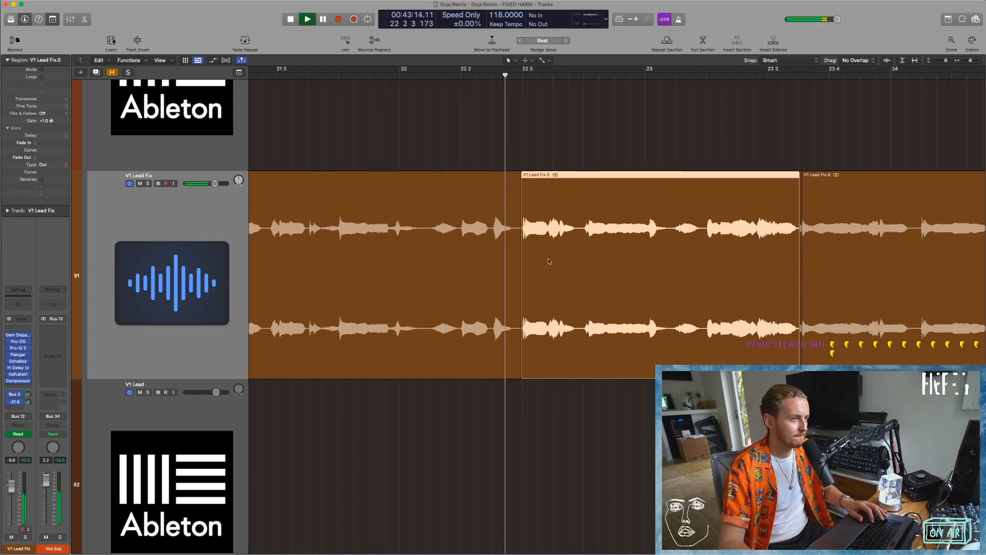
{"action": "key", "text": "space"}
Undo the second region extension and play the original lead vocal edit through to bar 23.
{"action": "key", "text": "super+z"}
{"action": "key", "text": "space"}
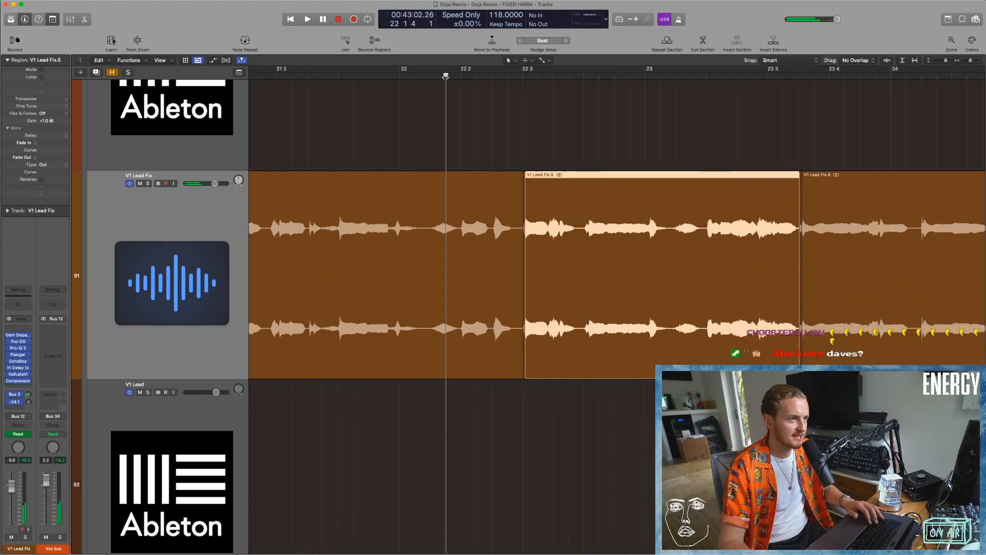
{"action": "key", "text": "space"}
Select all tracks from the Vox bus down to Ableton Vox Shouts in the full arrangement, with no regions selected.
{"action": "key", "text": "super+Left"}
{"action": "key", "text": "super+Left"}
{"action": "key", "text": "super+Left"}
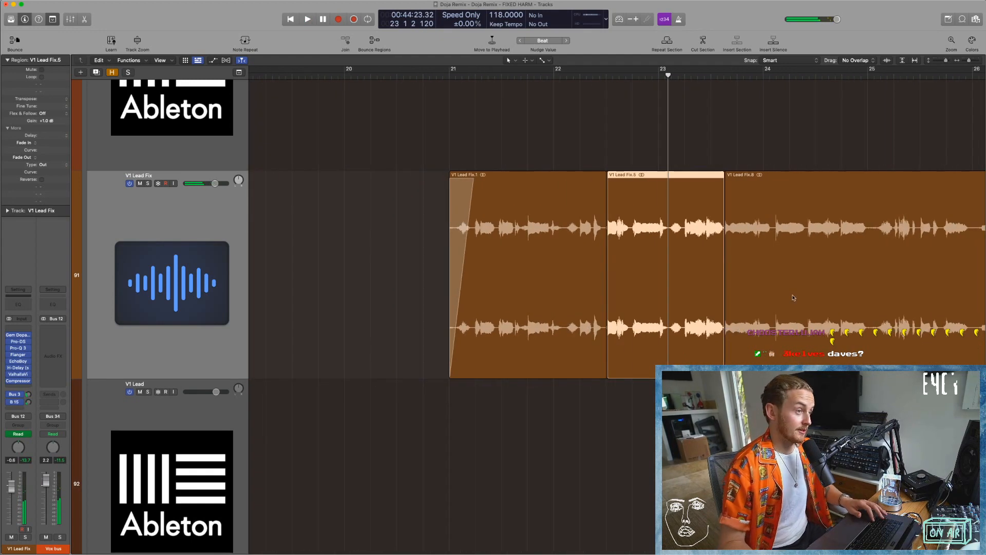
{"action": "key", "text": "super+Up"}
{"action": "key", "text": "super+Up"}
{"action": "key", "text": "super+Up"}
{"action": "key", "text": "super+Left"}
{"action": "key", "text": "super+Left"}
{"action": "key", "text": "super+Left"}
{"action": "key", "text": "super+Left"}
{"action": "left_click", "coordinate": [932, 252]}
{"action": "scroll", "coordinate": [653, 317], "scroll_direction": "right", "scroll_amount": 4}
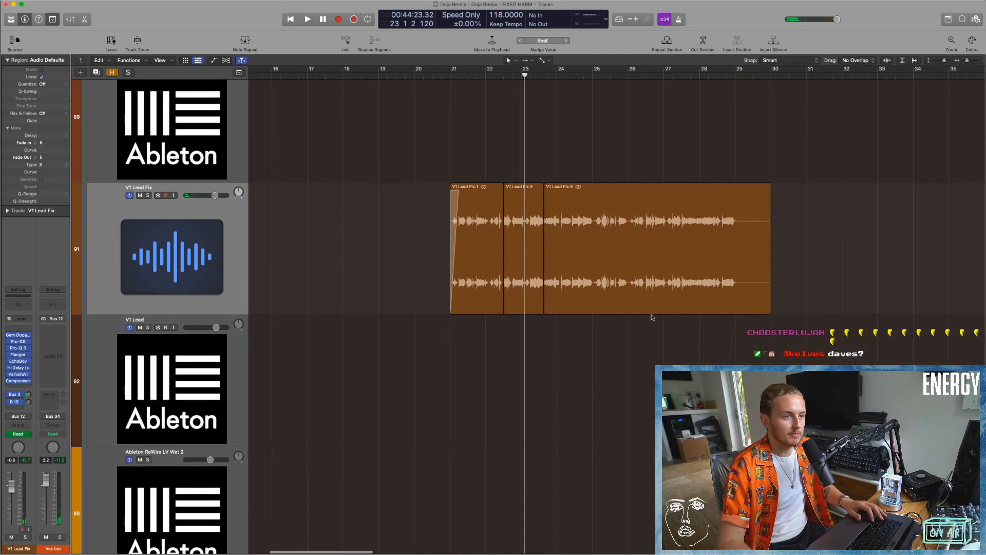
{"action": "key", "text": "super+Left"}
{"action": "key", "text": "super+Left"}
{"action": "key", "text": "super+Left"}
{"action": "key", "text": "super+Up"}
{"action": "key", "text": "super+Up"}
{"action": "key", "text": "super+Up"}
{"action": "key", "text": "super+Up"}
{"action": "key", "text": "super+Up"}
{"action": "key", "text": "super+Up"}
{"action": "key", "text": "super+Up"}
{"action": "key", "text": "super+Up"}
{"action": "key", "text": "super+Up"}
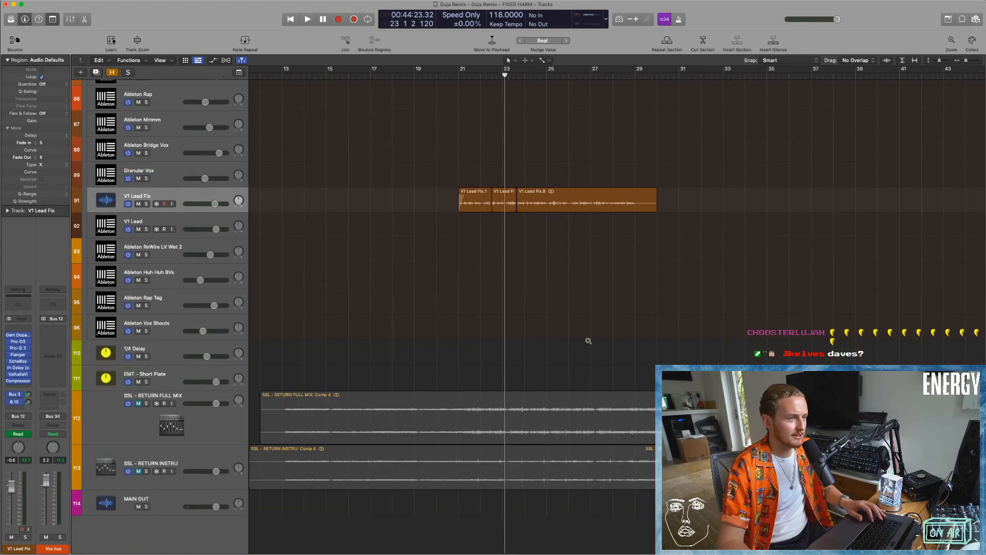
{"action": "key", "text": "super+Left"}
{"action": "key", "text": "super+Left"}
{"action": "key", "text": "super+Left"}
{"action": "key", "text": "super+Left"}
{"action": "left_click", "coordinate": [213, 343]}
{"action": "left_click", "coordinate": [191, 403], "text": "shift"}
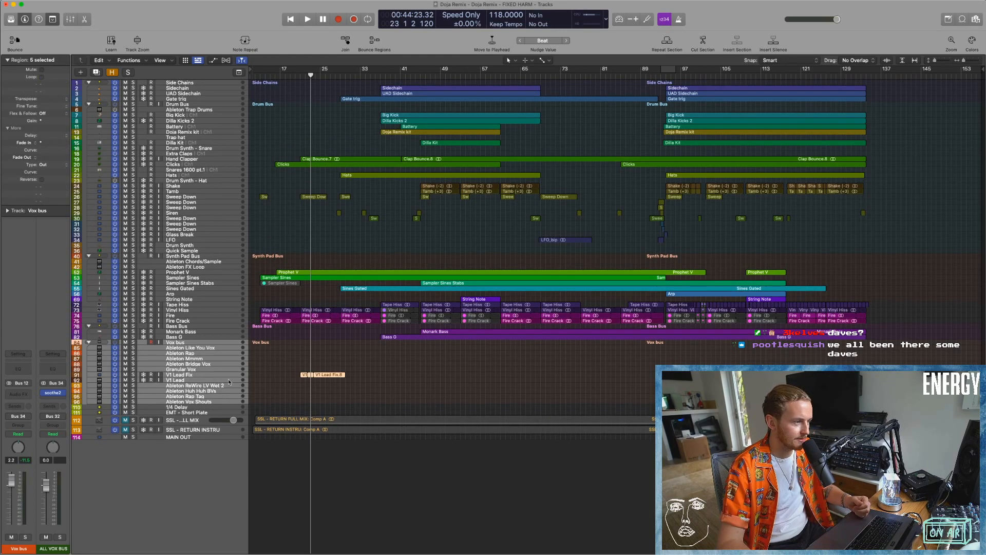
{"action": "left_click", "coordinate": [349, 357]}
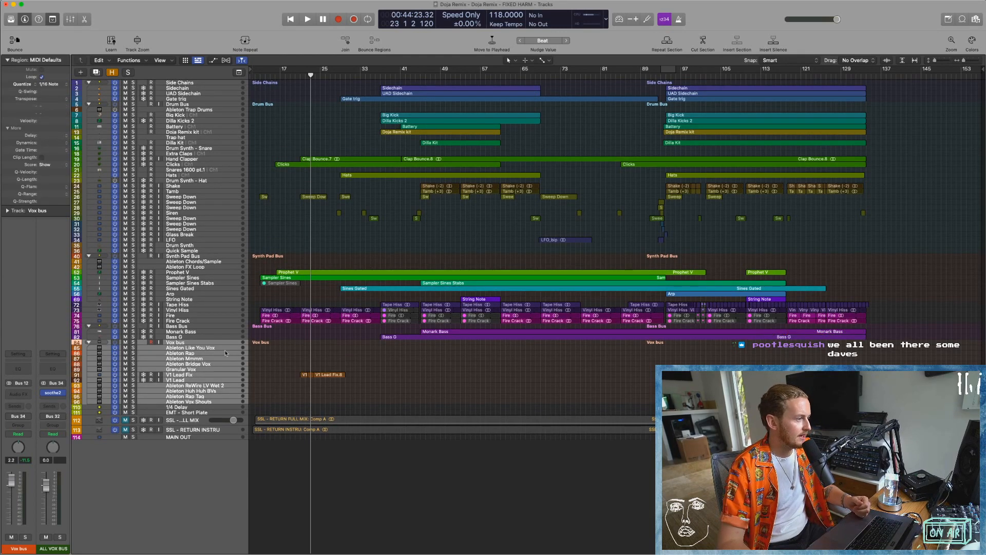
Select the Vox bus, open the soothe2 plug-in on the ALL VOX BUS to review its settings, and close it.
{"action": "left_click", "coordinate": [208, 344]}
{"action": "mouse_move", "coordinate": [54, 396]}
{"action": "left_click", "coordinate": [54, 396]}
{"action": "left_click_drag", "start_coordinate": [535, 110], "coordinate": [405, 116]}
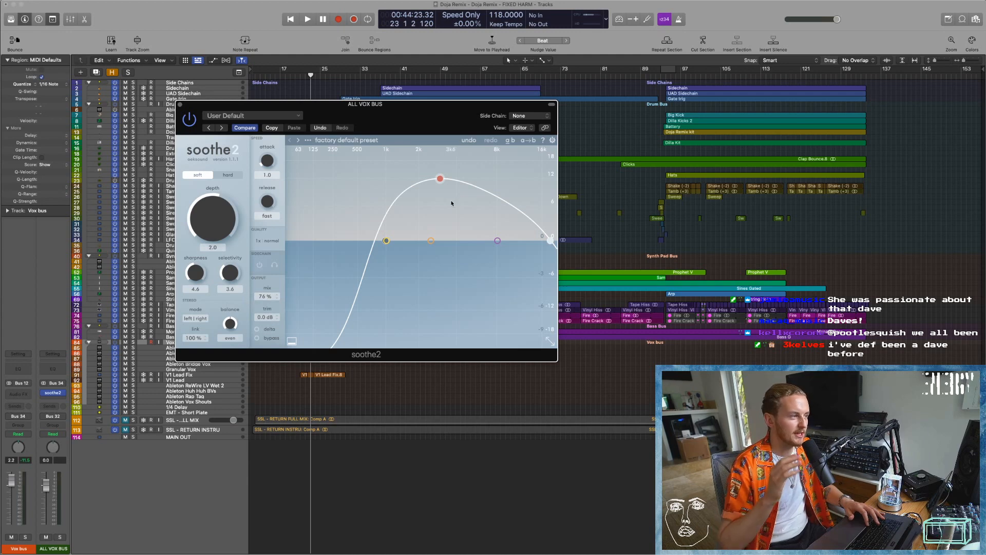
{"action": "left_click", "coordinate": [178, 105]}
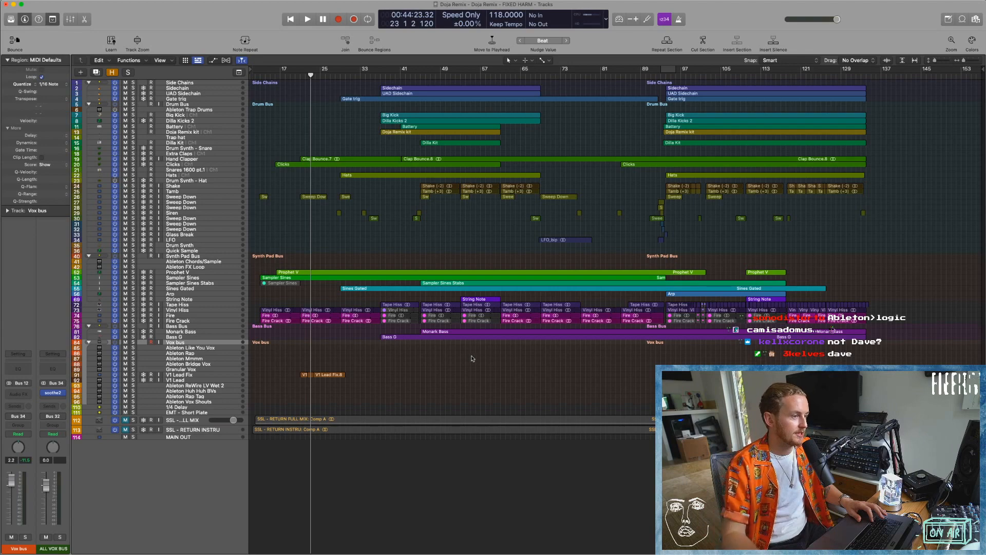
Switch to Ableton Live and select the first frozen Vox Sample Stem clip, just before bar 13.
{"action": "key", "text": "super+Tab"}
{"action": "left_click", "coordinate": [188, 223]}
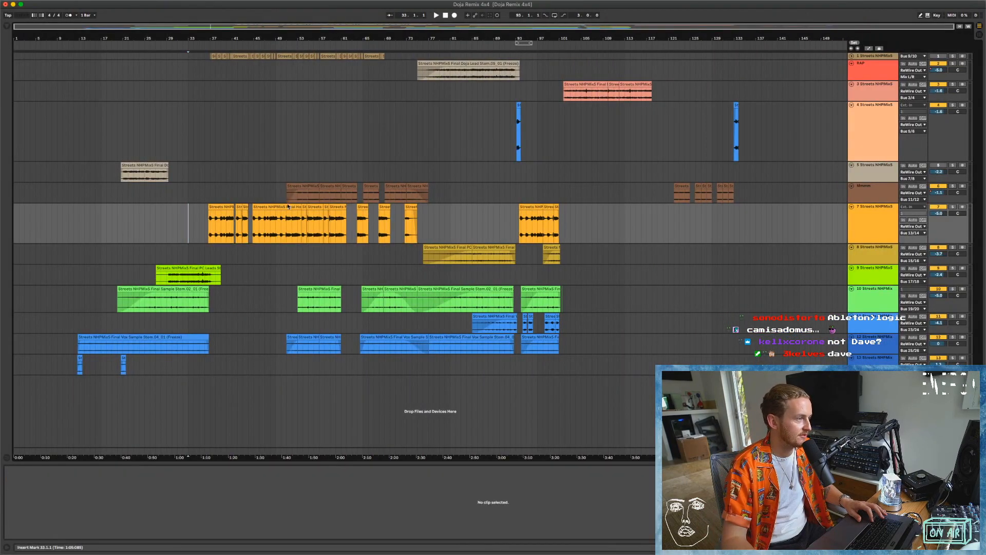
{"action": "left_click", "coordinate": [71, 348]}
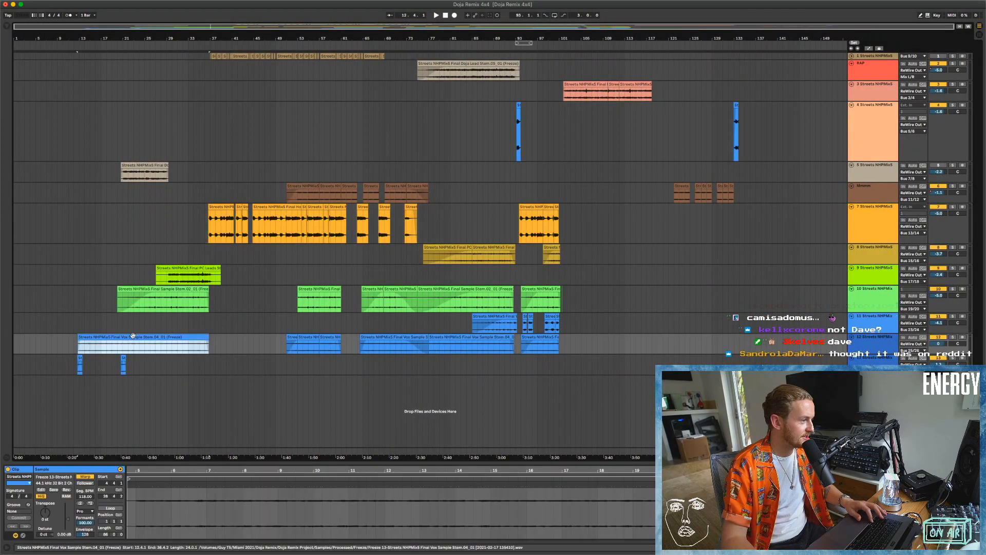
Switch back to Logic Pro, solo the Ableton Chords/Sample and Ableton FX Loop tracks, and start playback just before bar 13.
{"action": "key", "text": "super+Tab"}
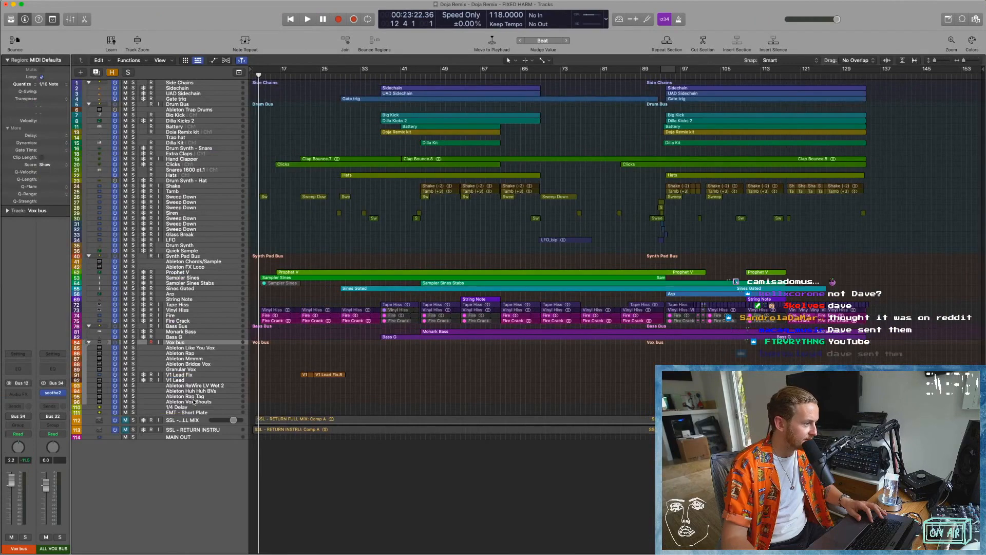
{"action": "left_click", "coordinate": [189, 402]}
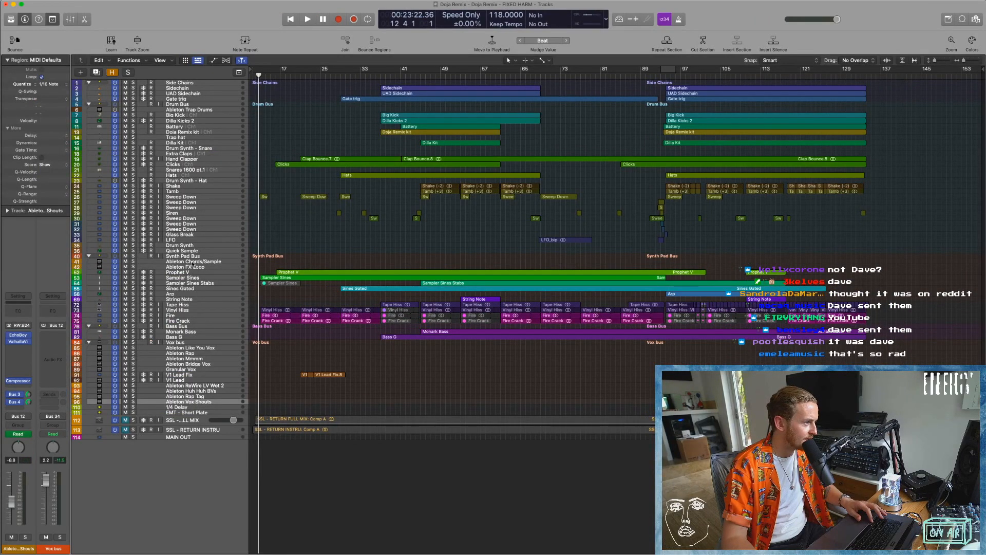
{"action": "left_click", "coordinate": [192, 262]}
{"action": "left_click", "coordinate": [190, 266], "text": "shift"}
{"action": "left_click", "coordinate": [133, 262]}
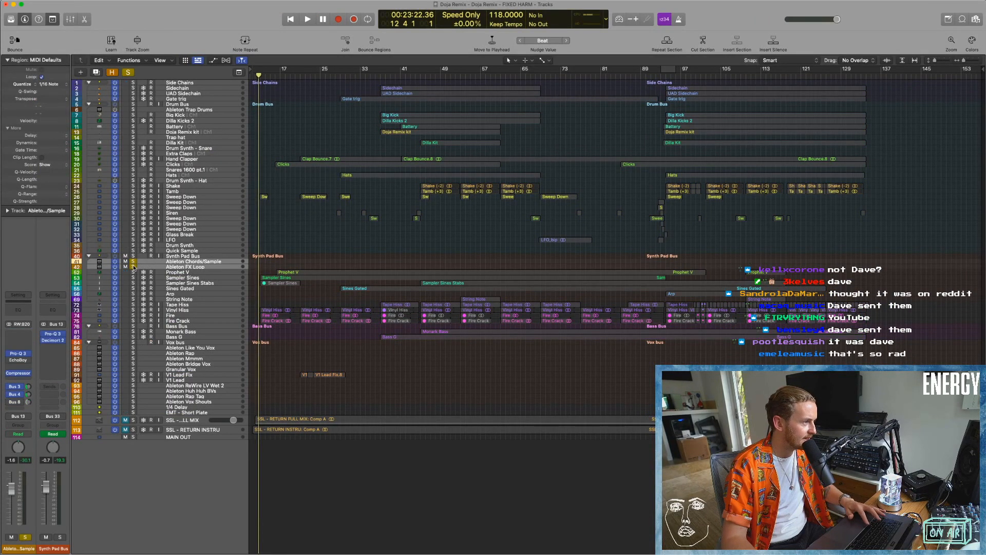
{"action": "key", "text": "space"}
{"action": "key", "text": "super+Down"}
{"action": "key", "text": "super+Down"}
{"action": "key", "text": "super+Down"}
{"action": "key", "text": "super+Down"}
{"action": "key", "text": "super+Down"}
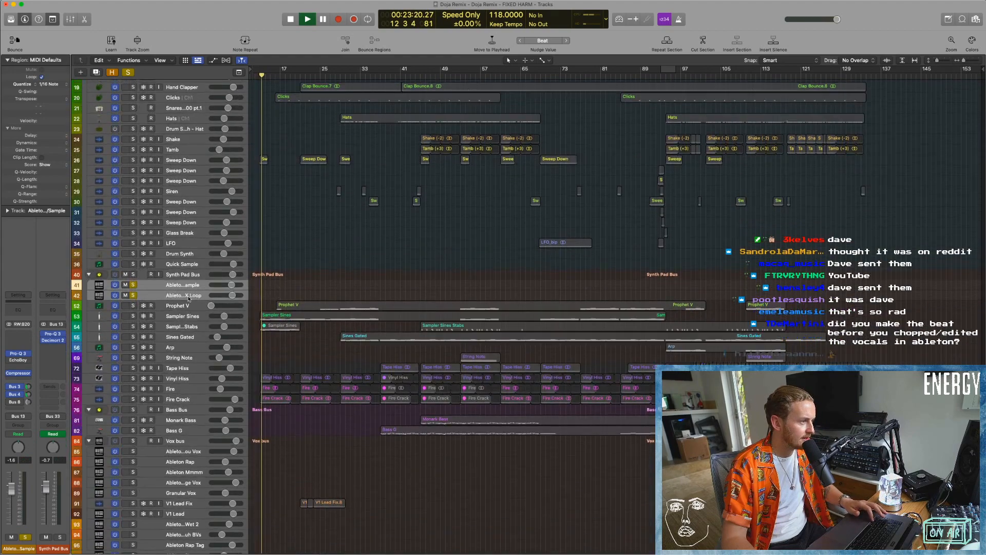
Select the Ableton FX Loop track, switch to Ableton Live and place the insert marker near bar 29 in the arrangement.
{"action": "key", "text": "super+Down"}
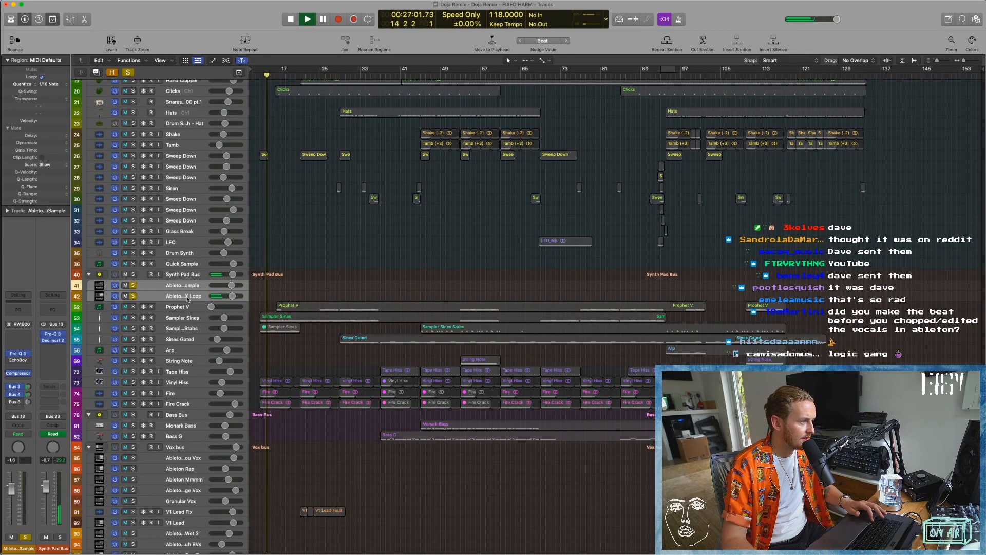
{"action": "left_click", "coordinate": [188, 298]}
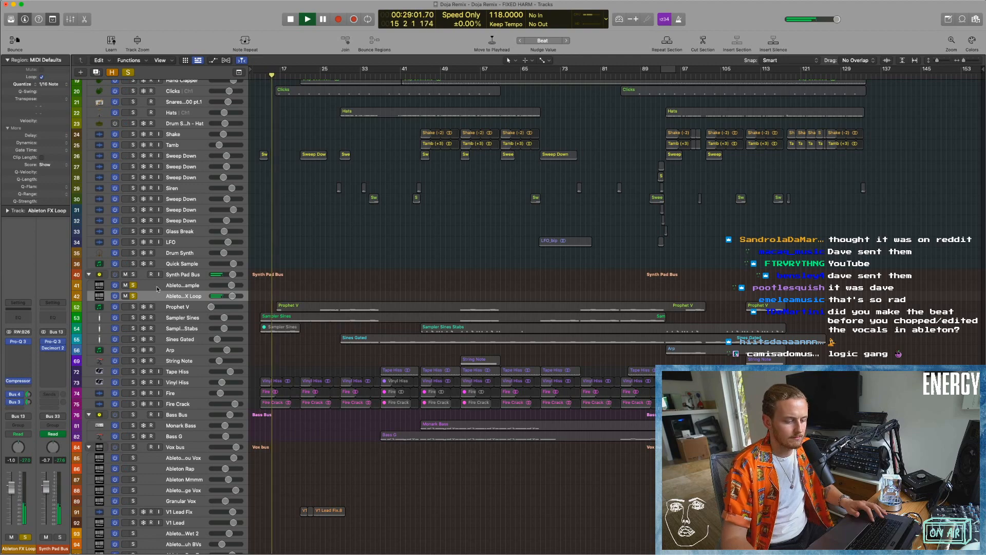
{"action": "key", "text": "super+Tab"}
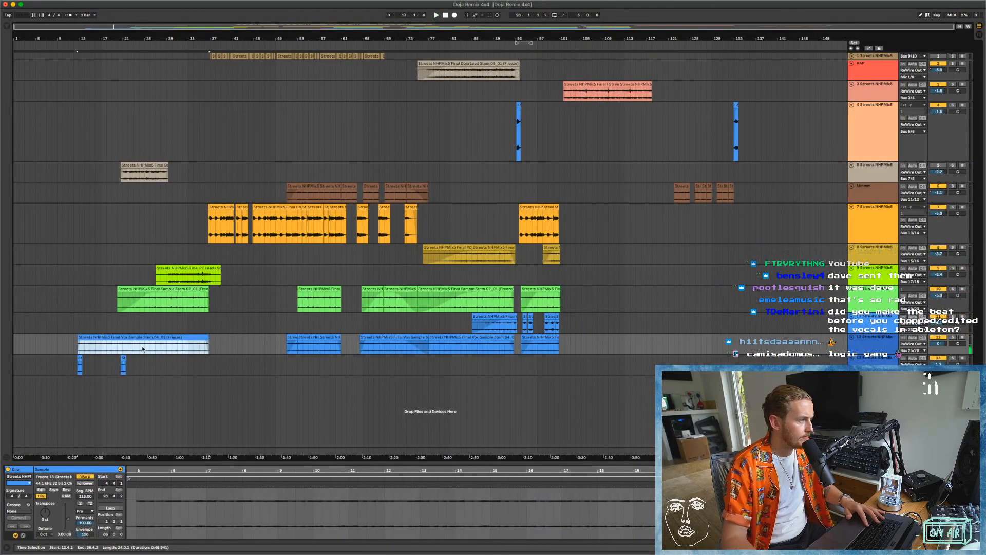
{"action": "left_click", "coordinate": [168, 67]}
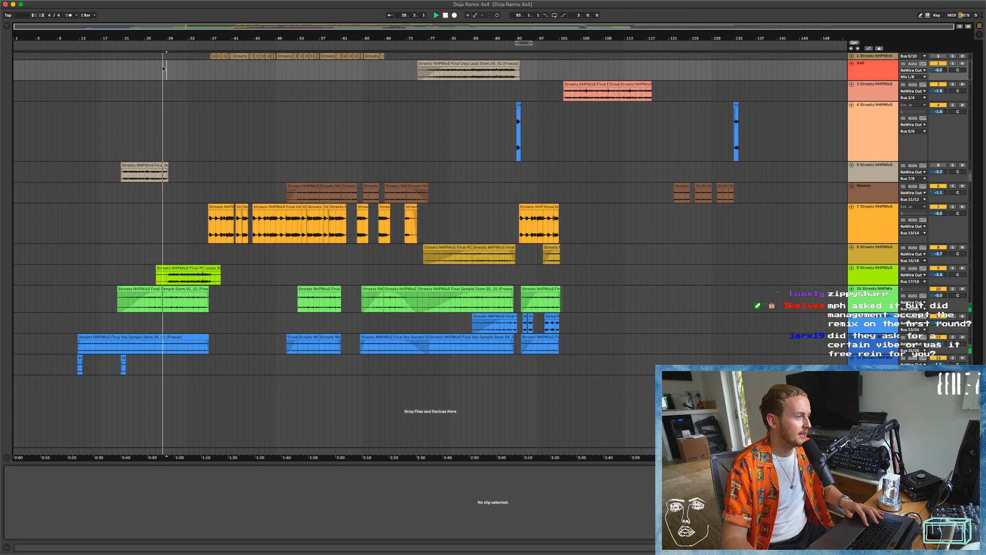
Switch back to Logic Pro, unsolo the Ableton FX Loop track, select the Ableton Chords/Sample track and stop playback.
{"action": "key", "text": "super+Tab"}
{"action": "key", "text": "s"}
{"action": "key", "text": "Up"}
{"action": "key", "text": "space"}
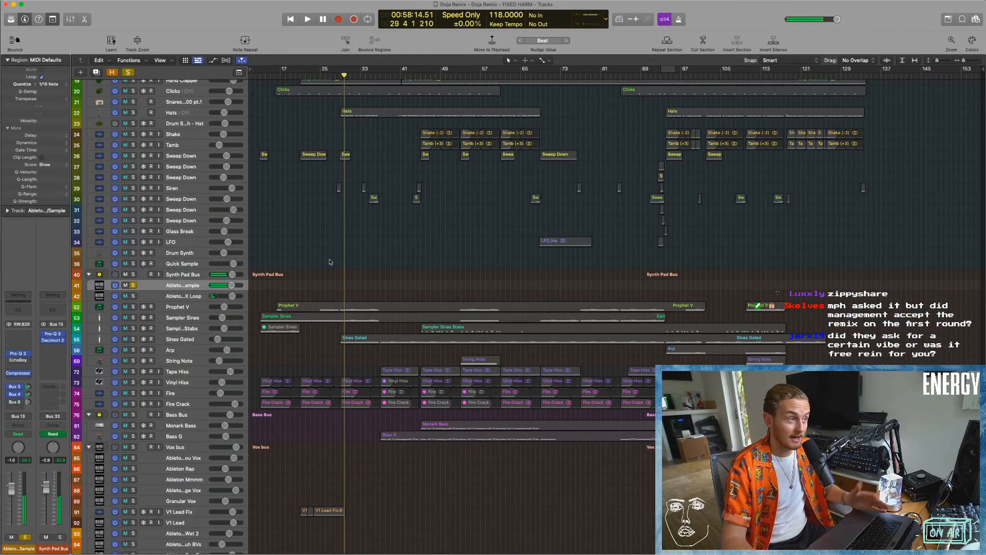
Audition the soloed Ableton Chords/Sample track from about bar 24, stop playback and take it out of solo.
{"action": "left_click", "coordinate": [320, 75]}
{"action": "key", "text": "space"}
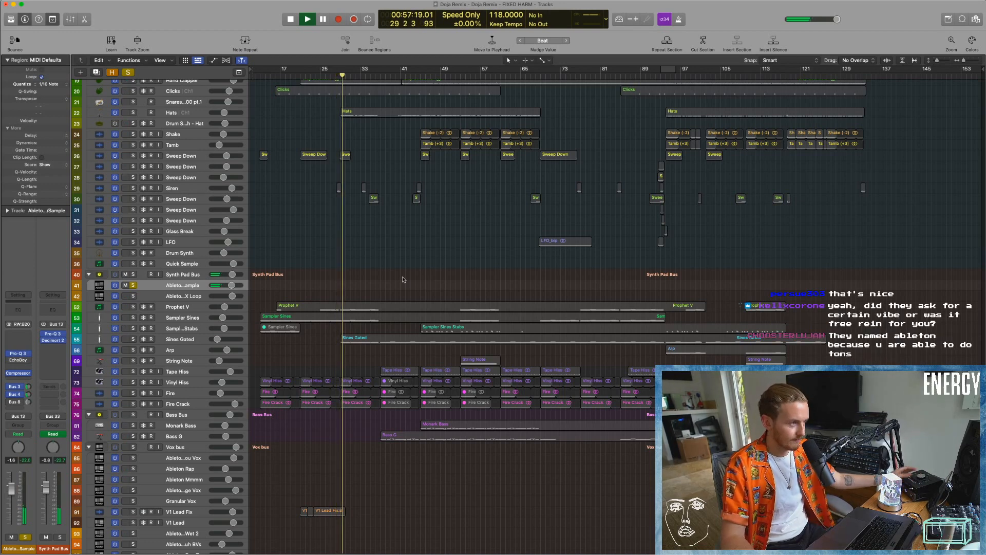
{"action": "key", "text": "space"}
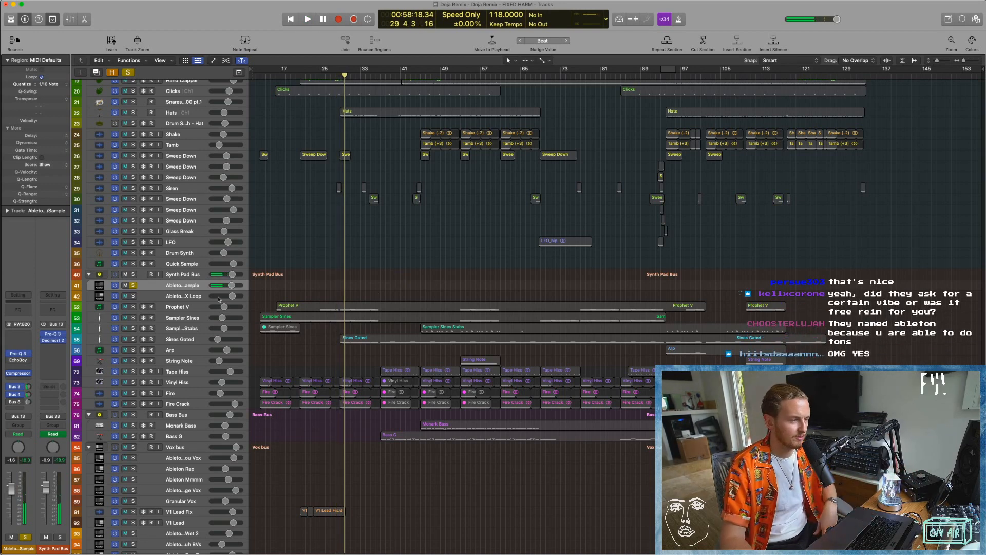
{"action": "left_click", "coordinate": [134, 285]}
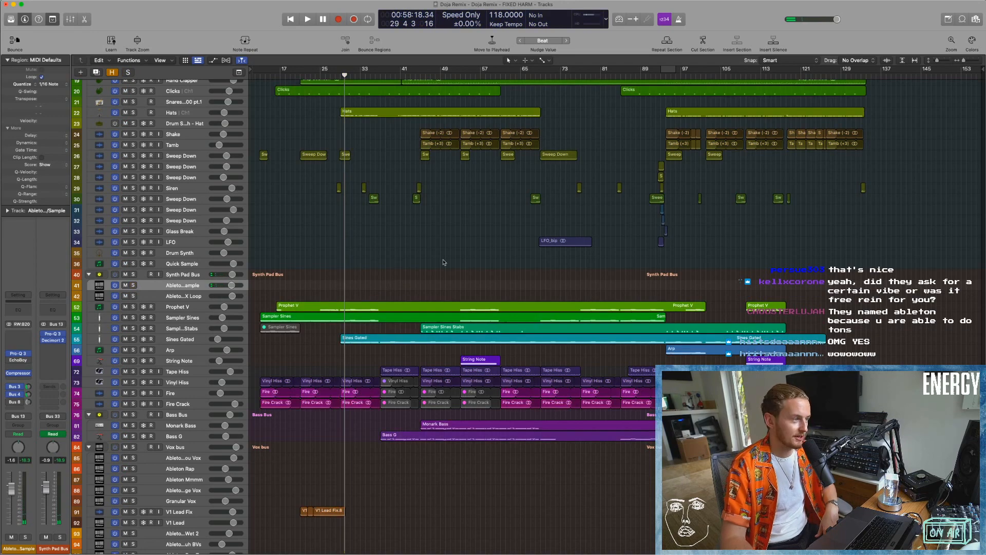
Switch to Ableton Live, select the first frozen Sample Stem clip starting at bar 20, and return to Logic Pro.
{"action": "key", "text": "super+Tab"}
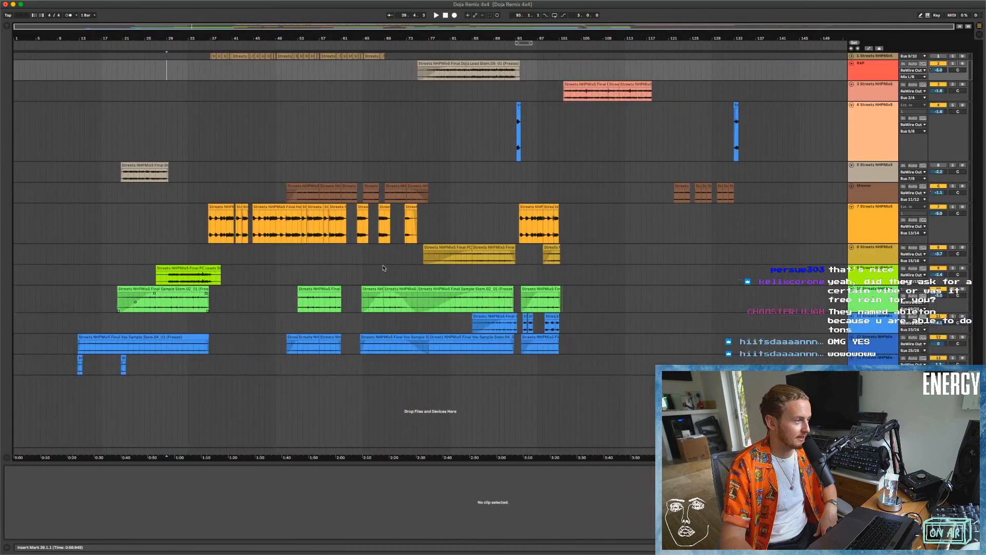
{"action": "left_click", "coordinate": [182, 289]}
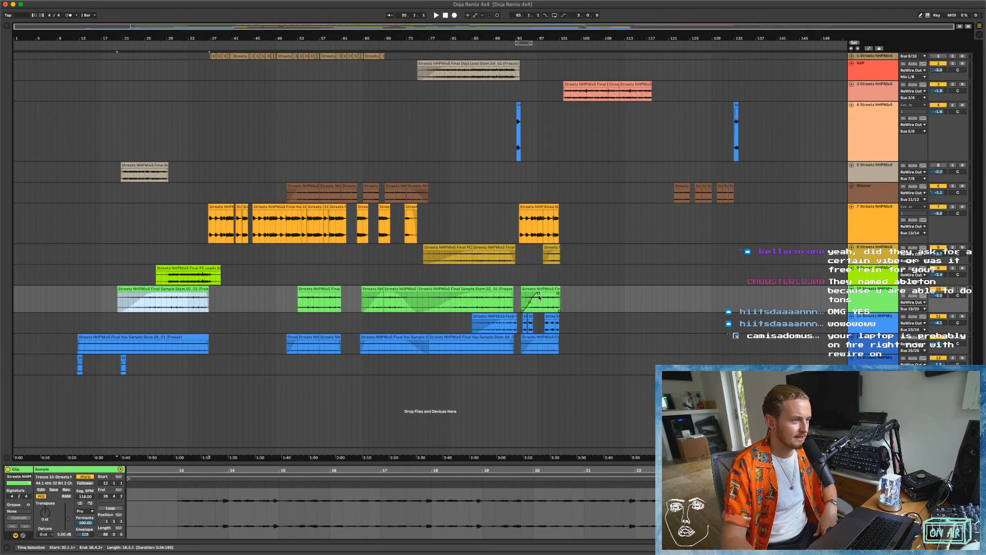
{"action": "key", "text": "super+Tab"}
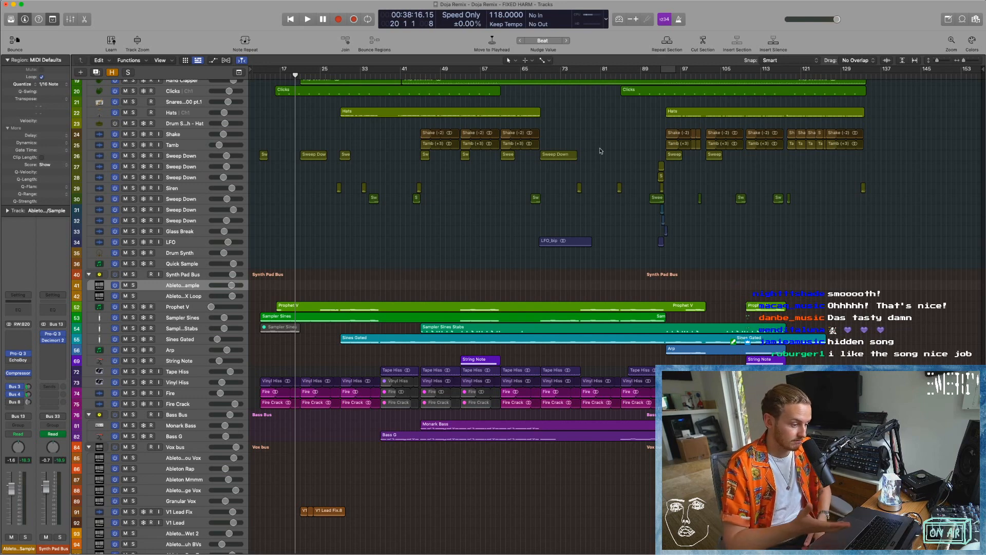
Check the processing load in the Performance Meter while playing the full mix briefly from bar 45, and close the meter.
{"action": "left_click", "coordinate": [599, 17]}
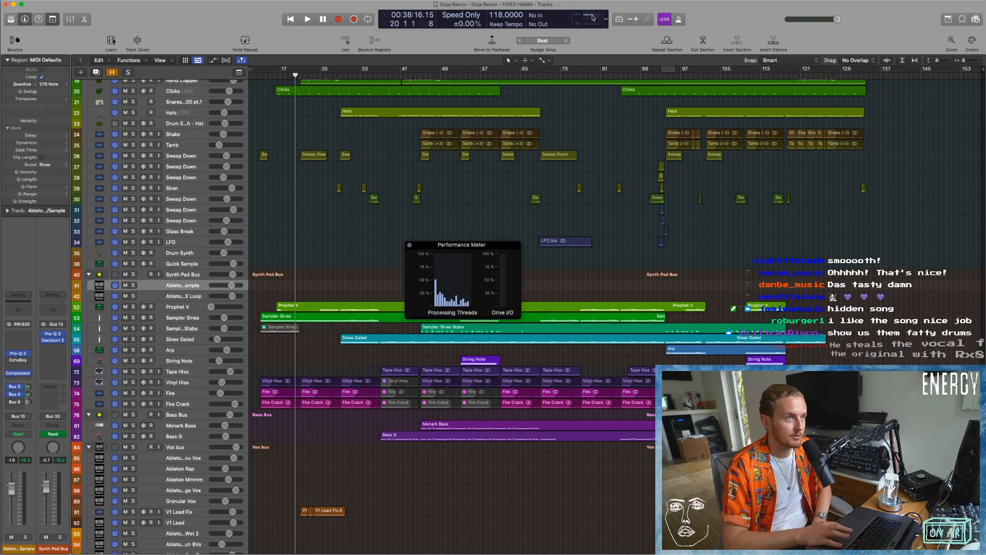
{"action": "left_click", "coordinate": [420, 75]}
{"action": "key", "text": "space"}
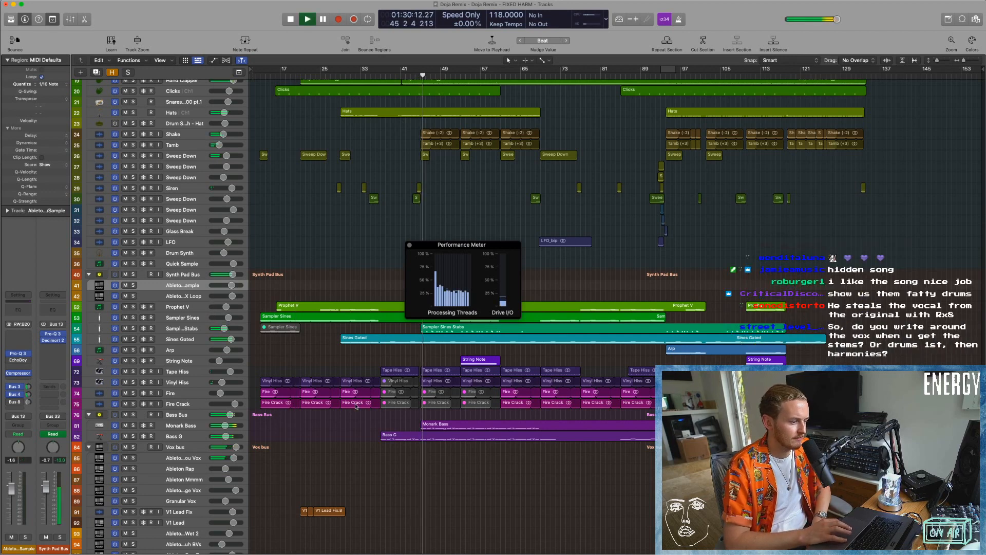
{"action": "key", "text": "space"}
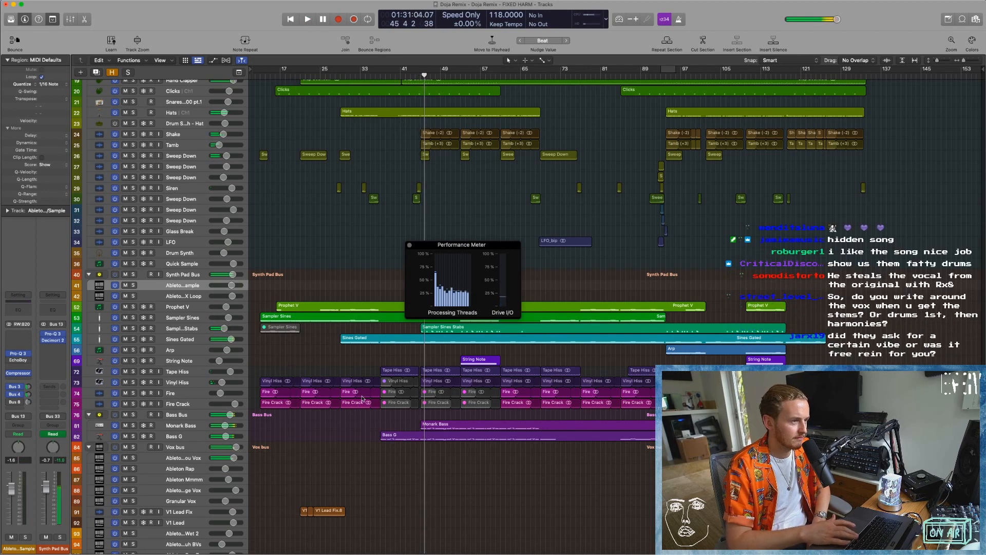
{"action": "left_click", "coordinate": [409, 245]}
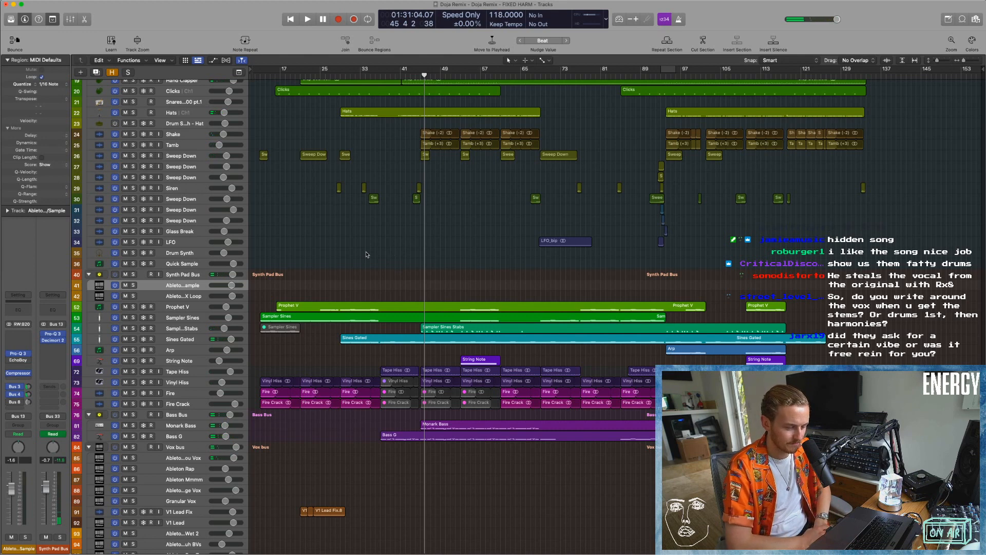
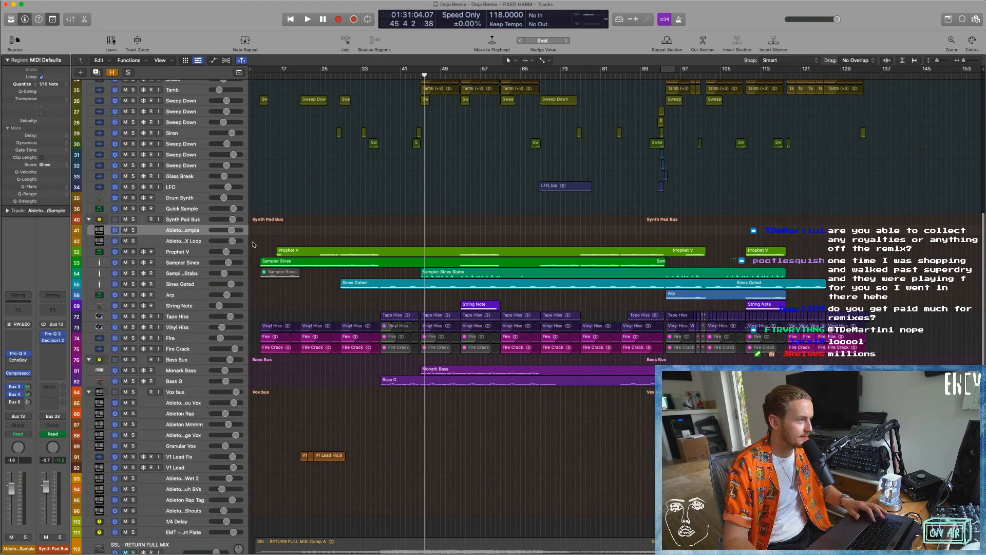
Select the Sampler Sines track, inspect its EVOC 20 PolySynth instrument, and close the plug-in window.
{"action": "left_click_drag", "start_coordinate": [289, 269], "coordinate": [320, 307]}
{"action": "left_click", "coordinate": [199, 288]}
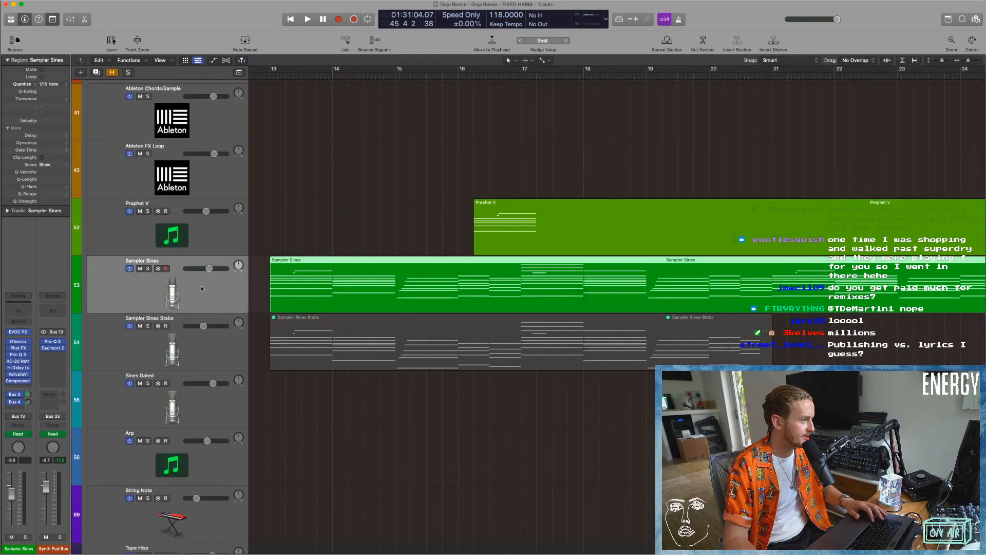
{"action": "scroll", "coordinate": [300, 314], "scroll_direction": "left", "scroll_amount": 1}
{"action": "scroll", "coordinate": [300, 315], "scroll_direction": "left", "scroll_amount": 2}
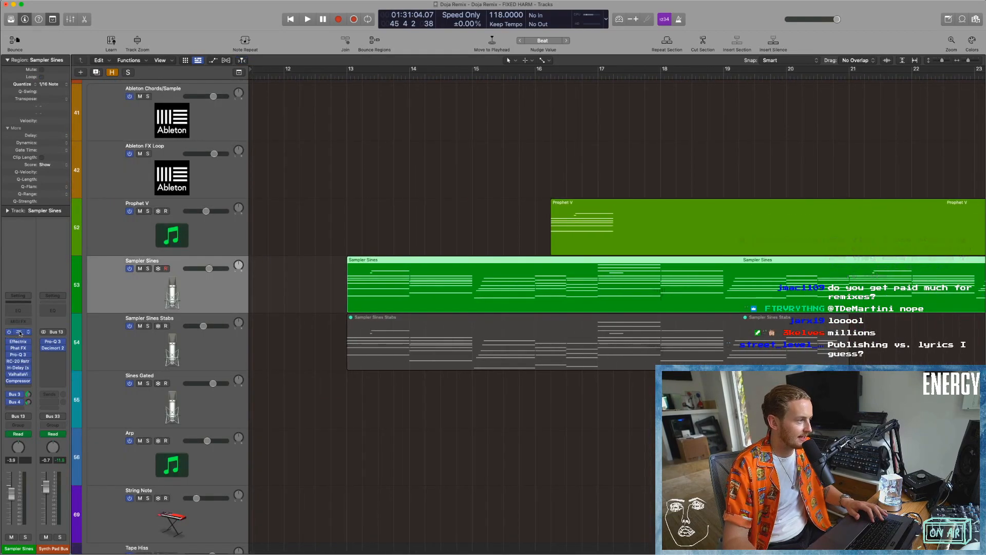
{"action": "left_click", "coordinate": [18, 332]}
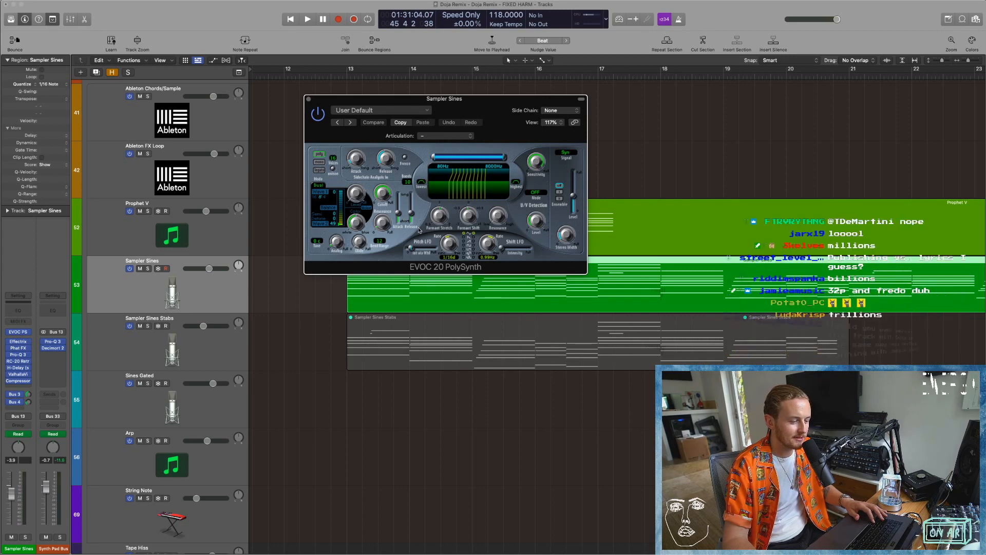
{"action": "left_click", "coordinate": [308, 100]}
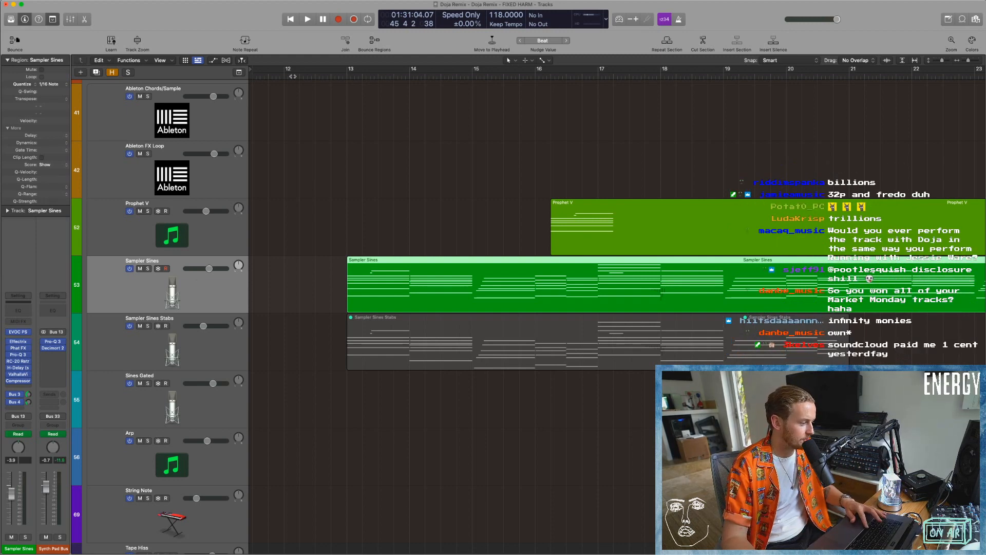
Open the Sampler Sines region in the Piano Roll and enlarge the editor to show its chords from bar 13.
{"action": "left_click", "coordinate": [371, 219]}
{"action": "double_click", "coordinate": [383, 282]}
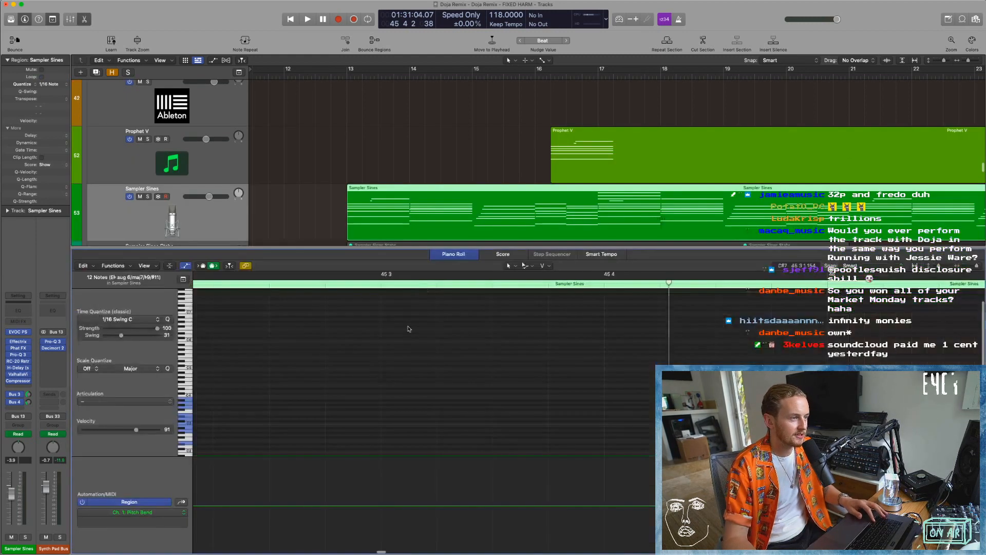
{"action": "key", "text": "z"}
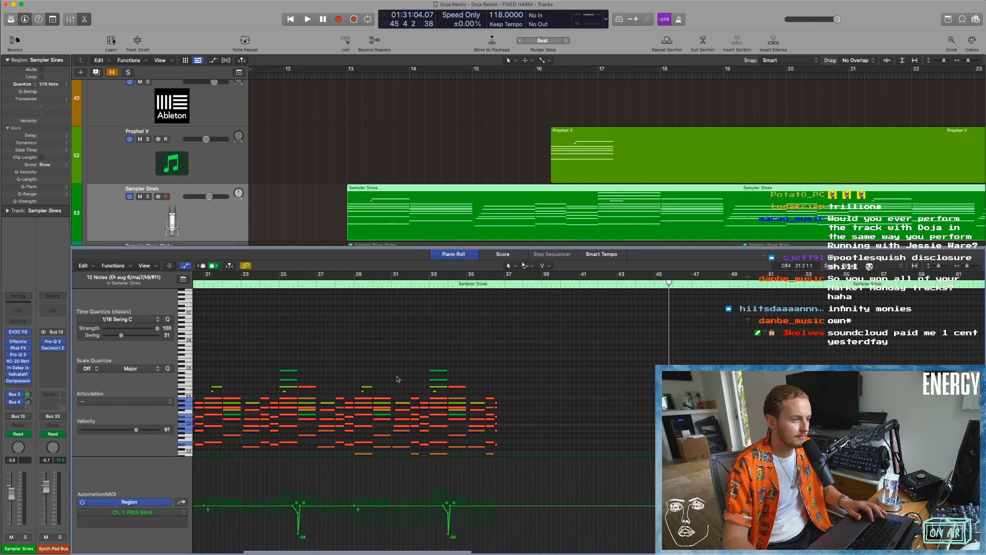
{"action": "scroll", "coordinate": [397, 380], "scroll_direction": "down", "scroll_amount": 5}
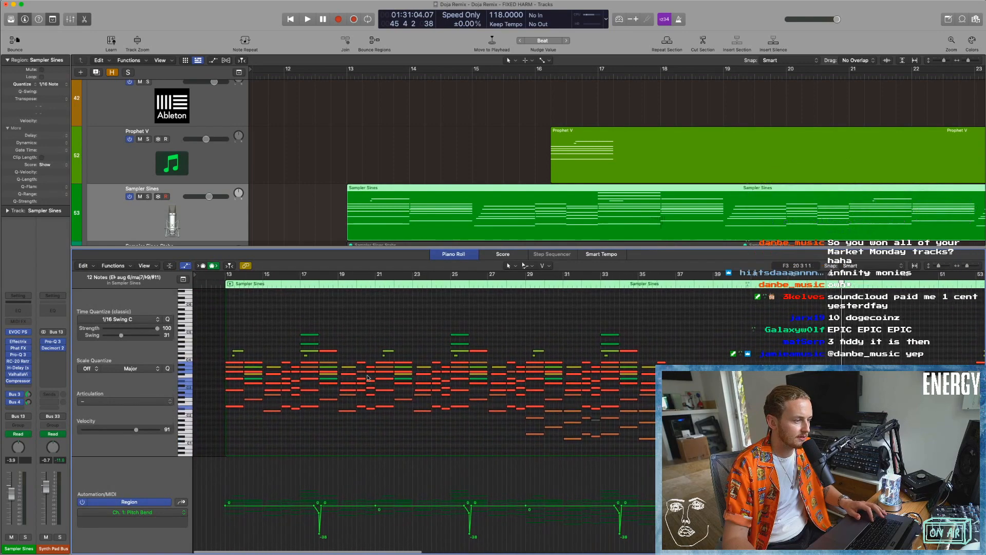
{"action": "scroll", "coordinate": [299, 383], "scroll_direction": "up", "scroll_amount": 1}
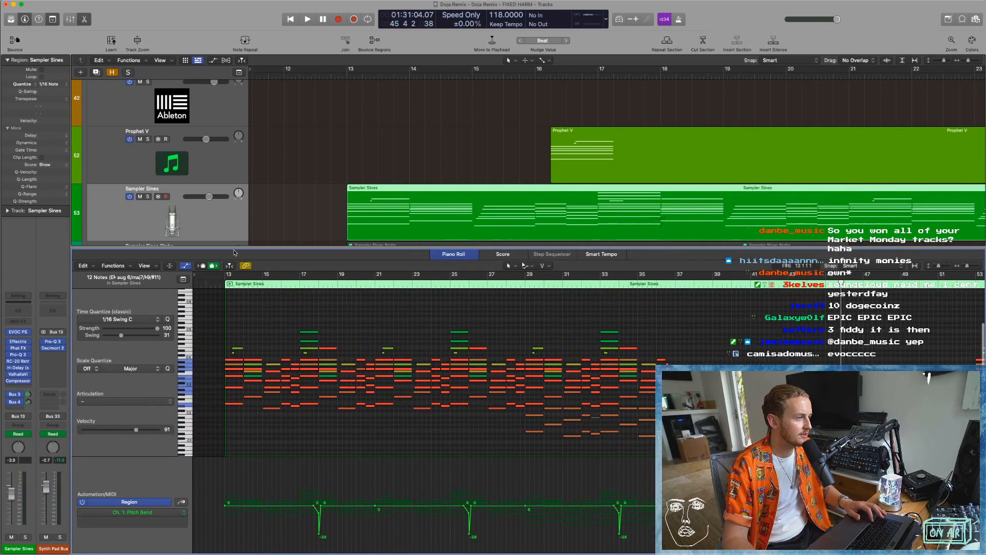
{"action": "left_click_drag", "start_coordinate": [234, 248], "coordinate": [232, 136]}
{"action": "scroll", "coordinate": [232, 213], "scroll_direction": "up", "scroll_amount": 1}
{"action": "key", "text": "super+Right"}
{"action": "key", "text": "super+Right"}
{"action": "scroll", "coordinate": [225, 213], "scroll_direction": "left", "scroll_amount": 10}
{"action": "scroll", "coordinate": [259, 207], "scroll_direction": "left", "scroll_amount": 1}
{"action": "scroll", "coordinate": [259, 206], "scroll_direction": "right", "scroll_amount": 1}
Solo the Sampler Sines track and start playback from bar 13.
{"action": "left_click", "coordinate": [246, 173]}
{"action": "scroll", "coordinate": [148, 125], "scroll_direction": "down", "scroll_amount": 3}
{"action": "scroll", "coordinate": [148, 125], "scroll_direction": "down", "scroll_amount": 2}
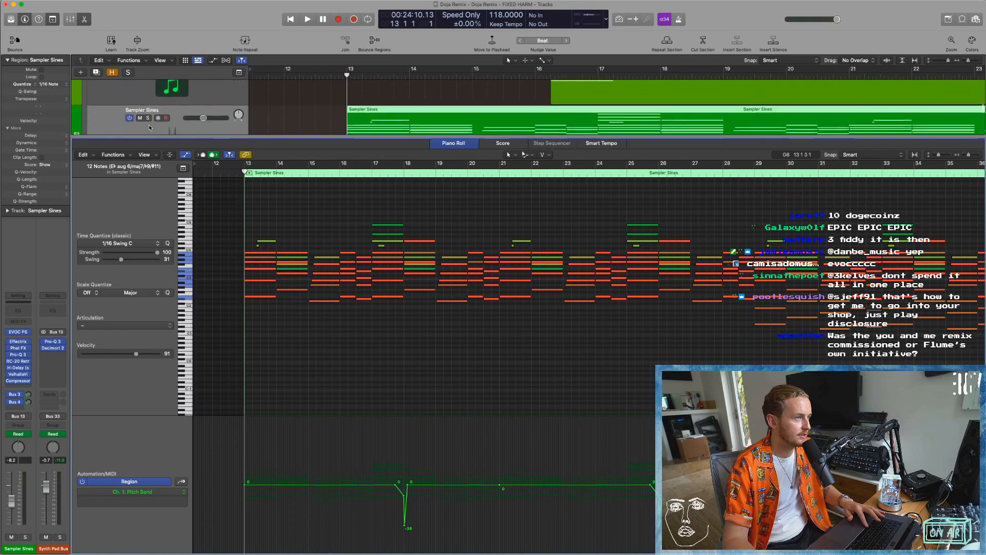
{"action": "left_click", "coordinate": [148, 116]}
{"action": "key", "text": "space"}
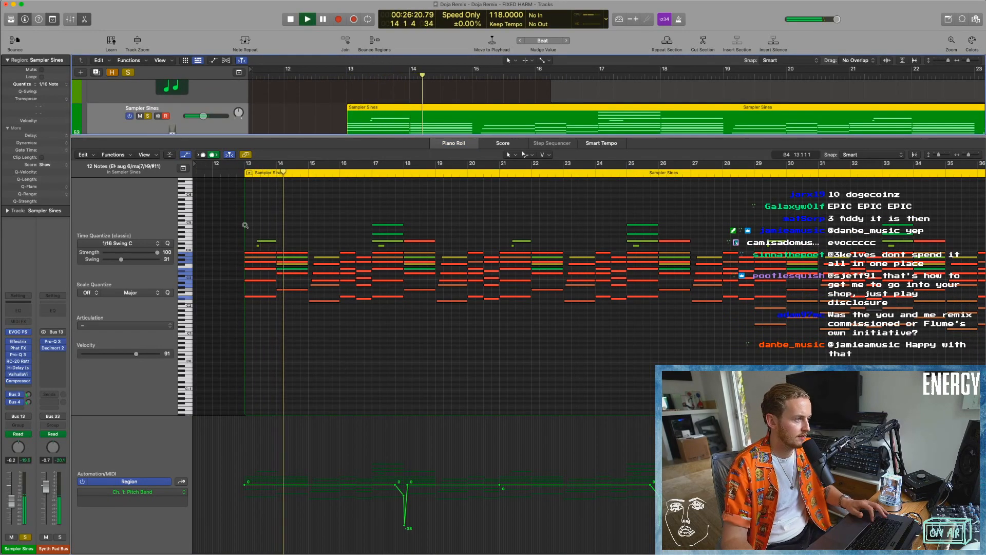
Follow the soloed Sampler Sines chords in the Piano Roll during playback and stop at about bar 21.
{"action": "left_click_drag", "start_coordinate": [225, 198], "coordinate": [481, 371]}
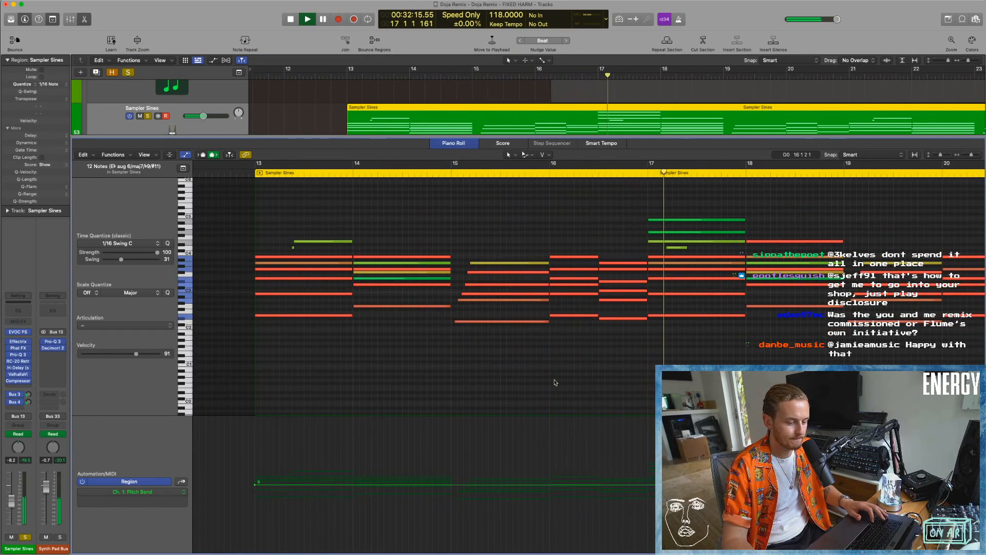
{"action": "scroll", "coordinate": [570, 382], "scroll_direction": "down", "scroll_amount": 2}
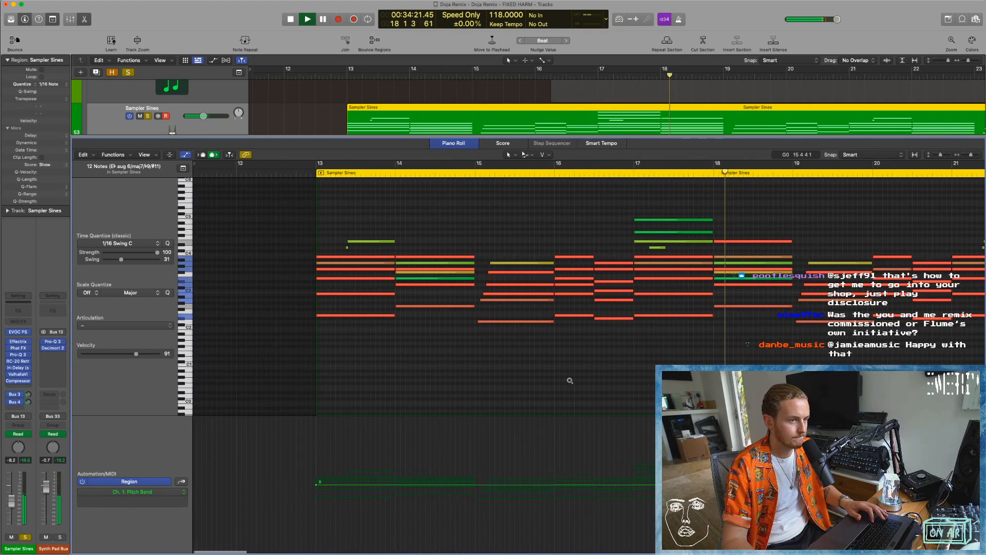
{"action": "scroll", "coordinate": [570, 382], "scroll_direction": "right", "scroll_amount": 3}
{"action": "scroll", "coordinate": [570, 382], "scroll_direction": "right", "scroll_amount": 5}
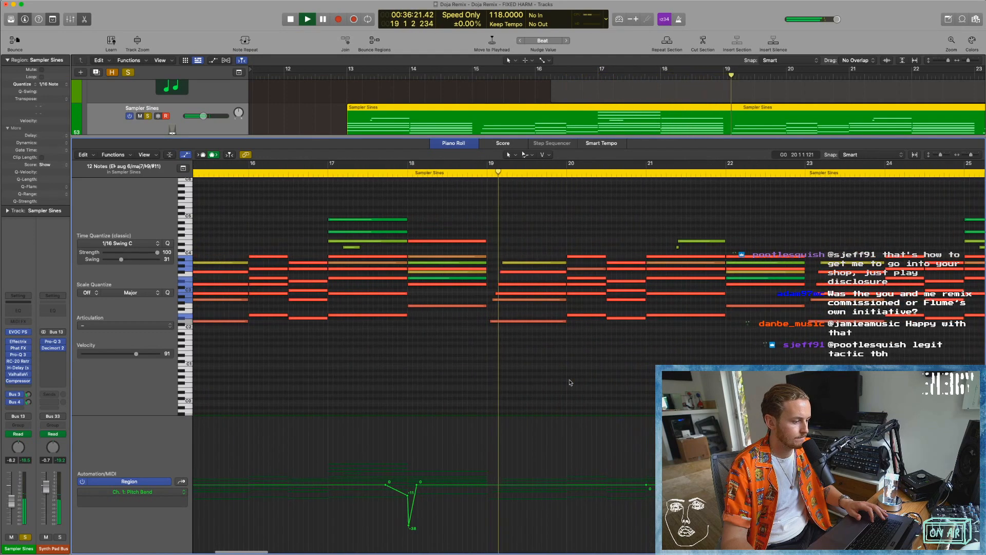
{"action": "scroll", "coordinate": [569, 382], "scroll_direction": "right", "scroll_amount": 1}
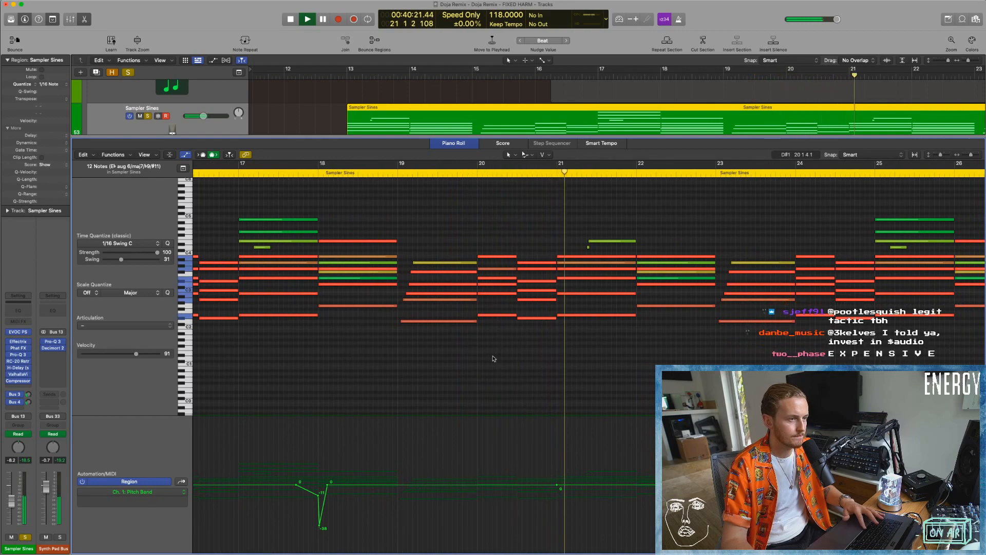
{"action": "key", "text": "space"}
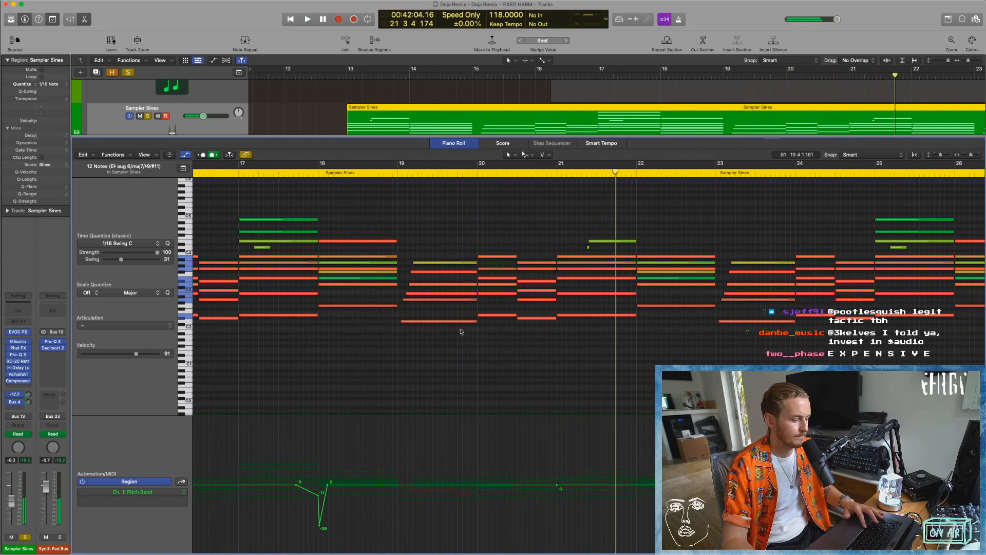
Select the six-note chord at bar 13, audition it, and stop playback.
{"action": "scroll", "coordinate": [461, 331], "scroll_direction": "left", "scroll_amount": 5}
{"action": "left_click", "coordinate": [286, 349]}
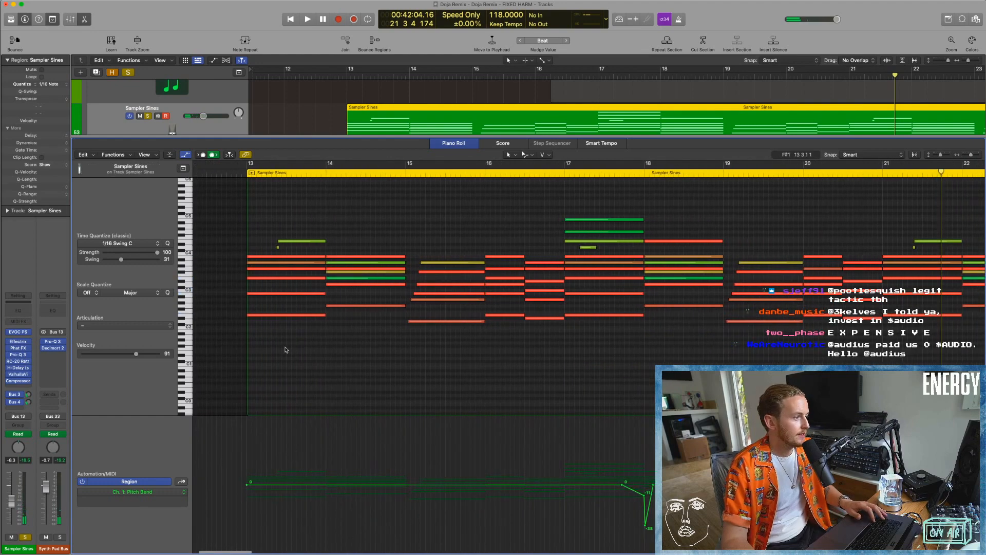
{"action": "left_click_drag", "start_coordinate": [266, 319], "coordinate": [260, 252]}
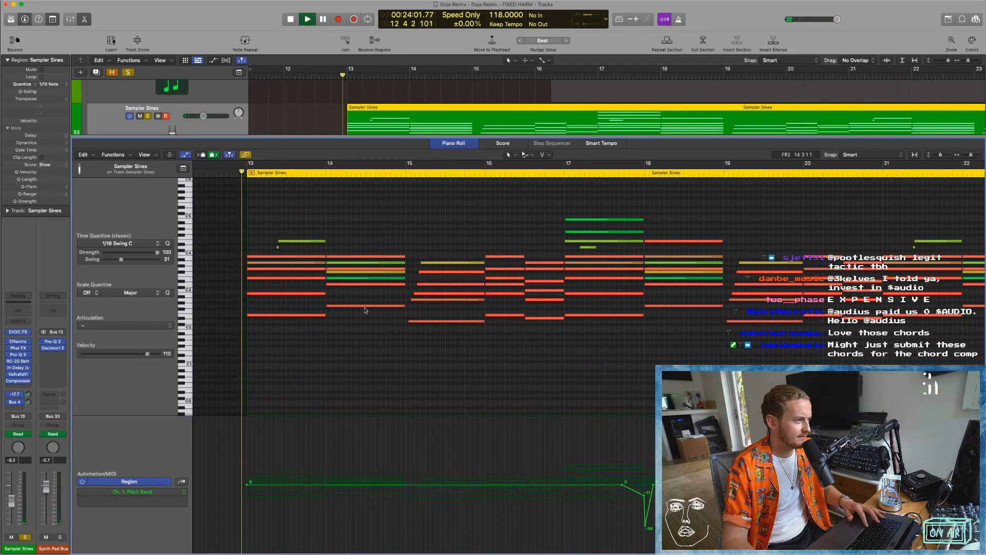
{"action": "key", "text": "shift+Return"}
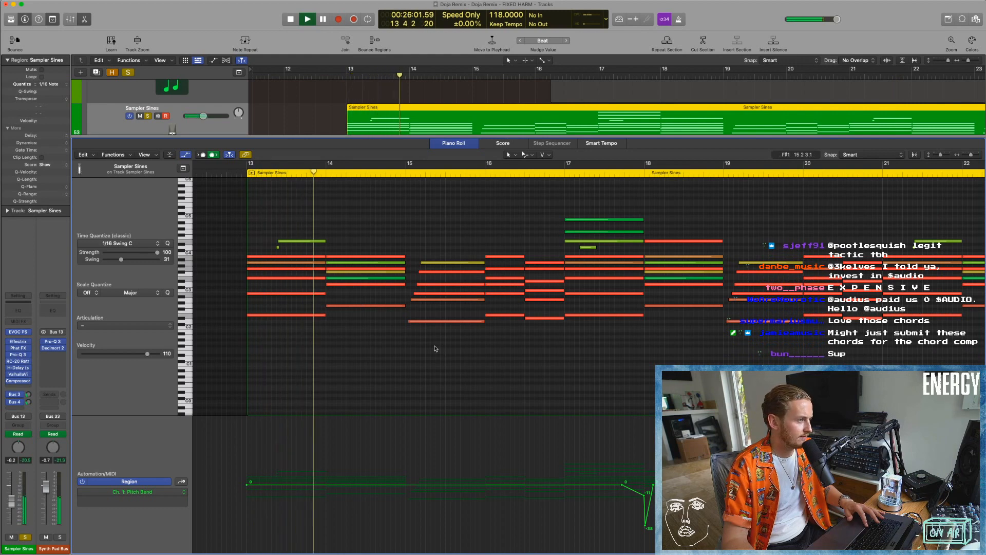
{"action": "key", "text": "space"}
Audition the chords from bar 14 into bar 16, stop, and highlight the two bar 16 chords before deselecting them.
{"action": "left_click", "coordinate": [326, 172]}
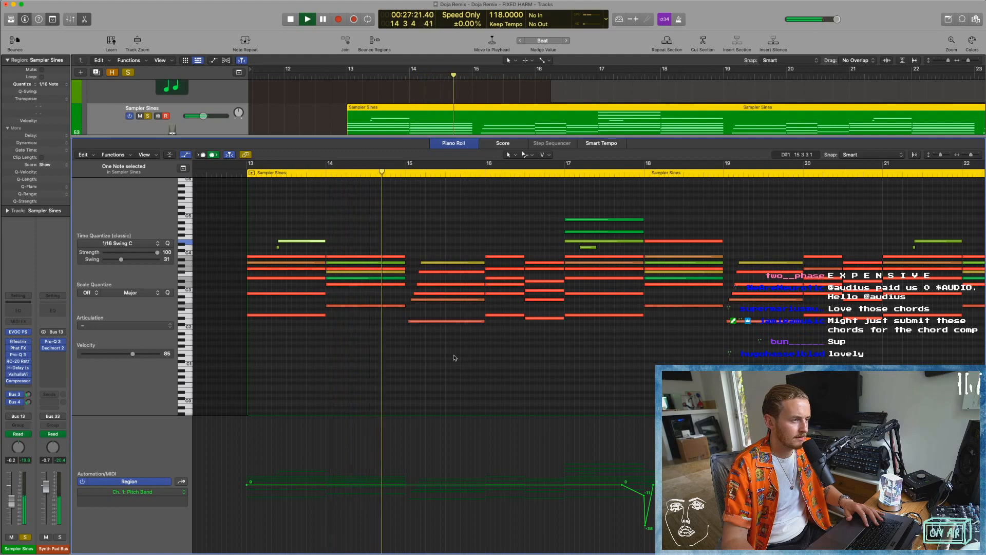
{"action": "scroll", "coordinate": [452, 356], "scroll_direction": "right", "scroll_amount": 2}
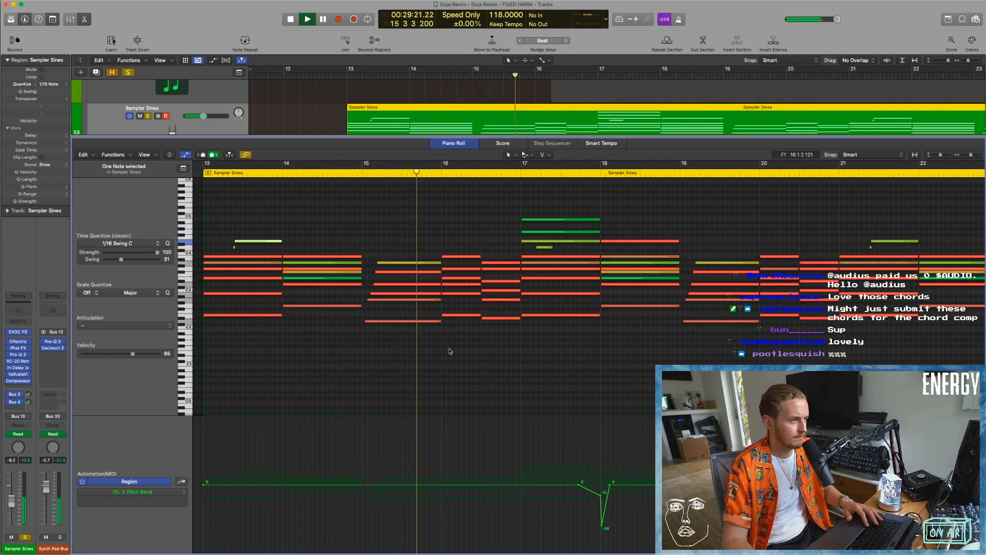
{"action": "scroll", "coordinate": [451, 351], "scroll_direction": "right", "scroll_amount": 1}
{"action": "key", "text": "space"}
{"action": "left_click_drag", "start_coordinate": [461, 224], "coordinate": [496, 332]}
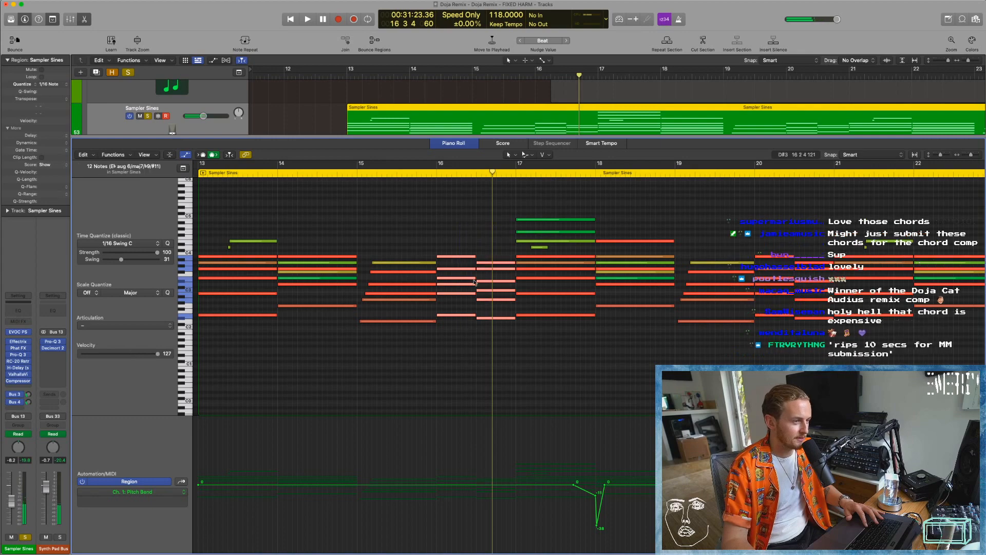
{"action": "left_click", "coordinate": [453, 344]}
Compare the first chord of bar 16 with the bar 13 chord by selecting each chord's notes in turn.
{"action": "scroll", "coordinate": [454, 345], "scroll_direction": "left", "scroll_amount": 1}
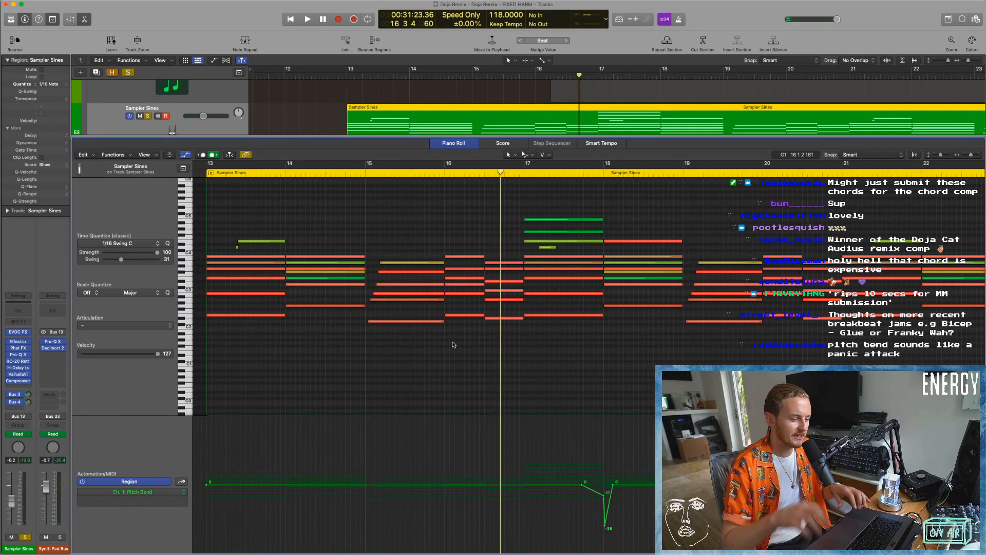
{"action": "left_click_drag", "start_coordinate": [465, 302], "coordinate": [459, 224]}
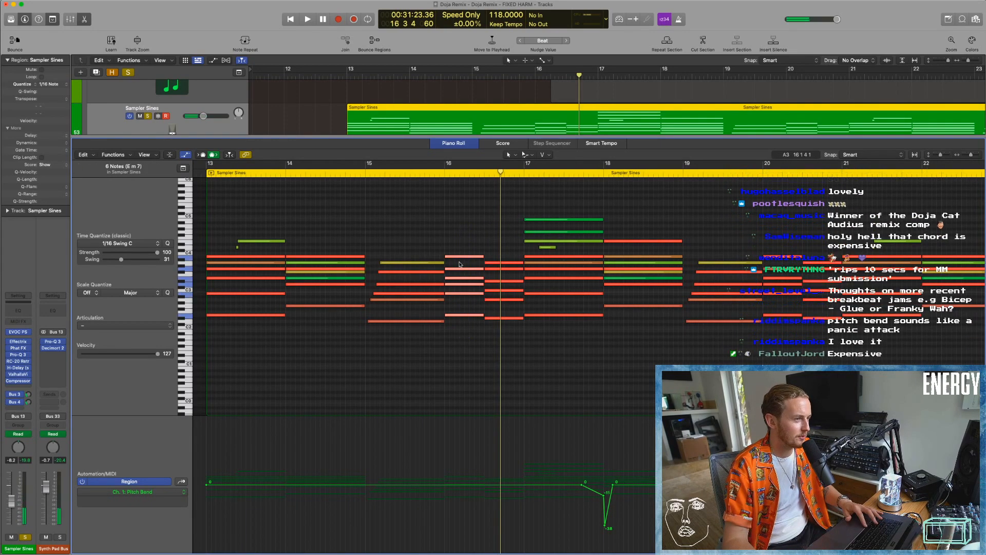
{"action": "left_click_drag", "start_coordinate": [257, 367], "coordinate": [254, 252]}
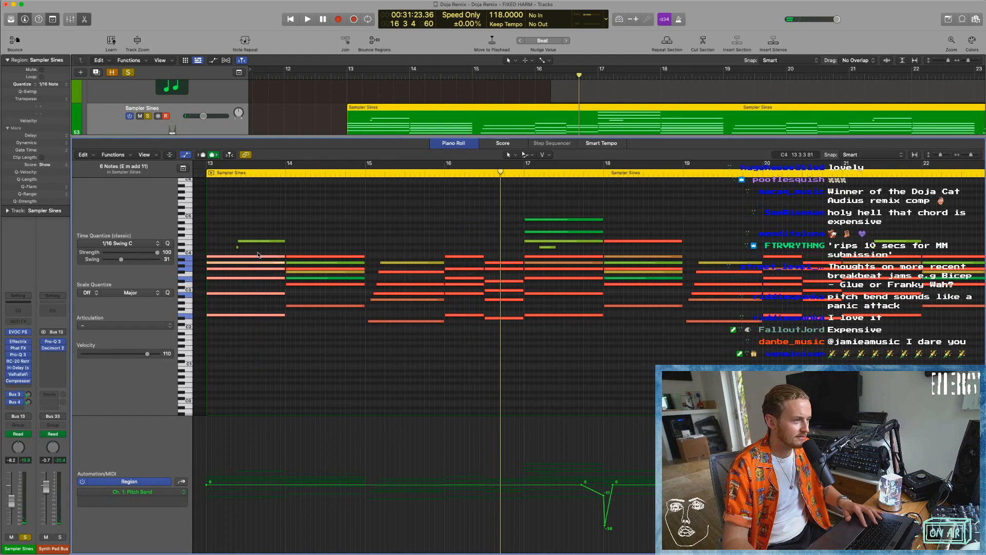
{"action": "left_click_drag", "start_coordinate": [476, 349], "coordinate": [460, 261]}
Play the chord at bar 16 briefly, play the chord at bar 13 for comparison, and stop.
{"action": "left_click", "coordinate": [443, 170]}
{"action": "key", "text": "space"}
{"action": "key", "text": "space"}
{"action": "left_click", "coordinate": [205, 173]}
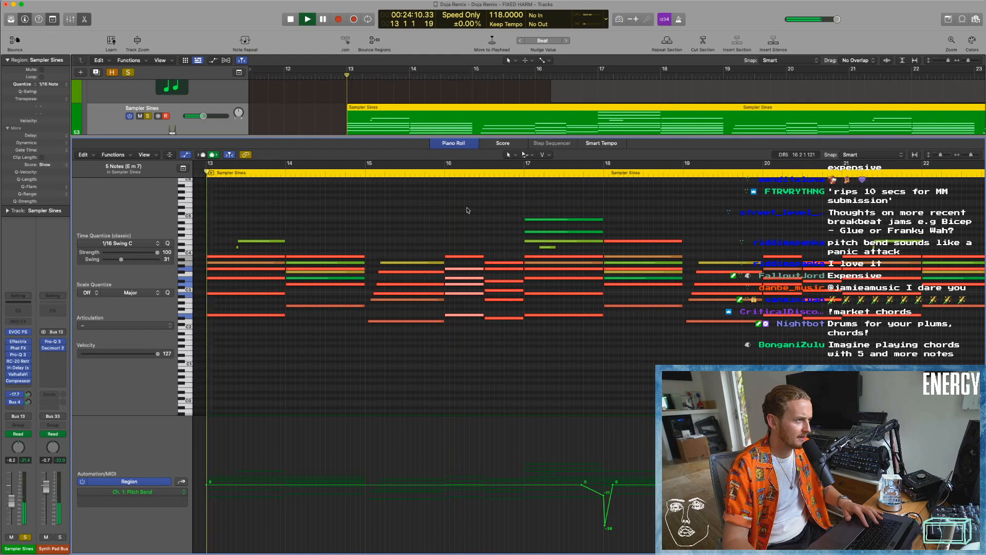
{"action": "key", "text": "space"}
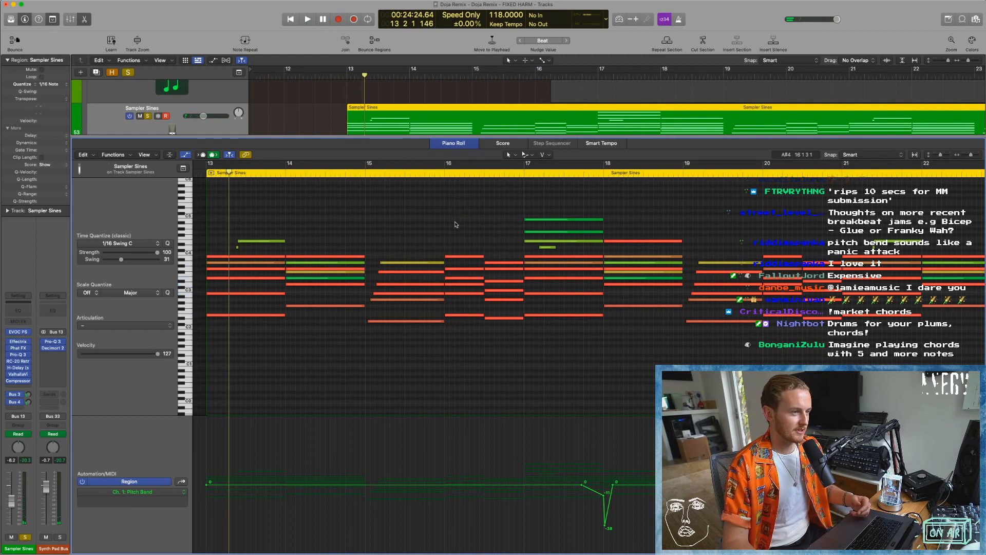
Audition the chord change from late in bar 16 through bar 18 and stop playback.
{"action": "left_click", "coordinate": [503, 172]}
{"action": "key", "text": "space"}
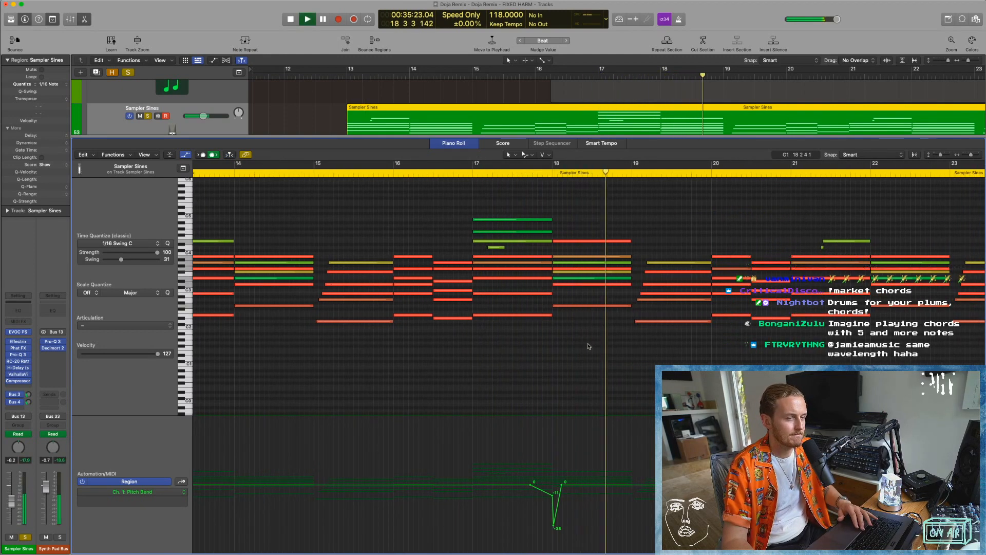
{"action": "key", "text": "space"}
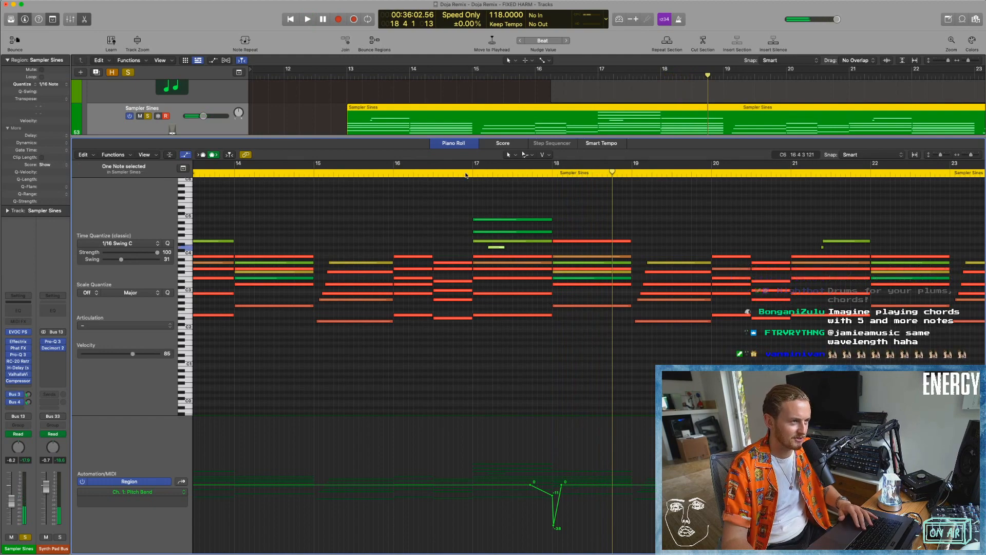
Audition the chord at bar 17 and the chord at bar 18 separately, stopping playback after each one.
{"action": "left_click", "coordinate": [466, 174]}
{"action": "key", "text": "space"}
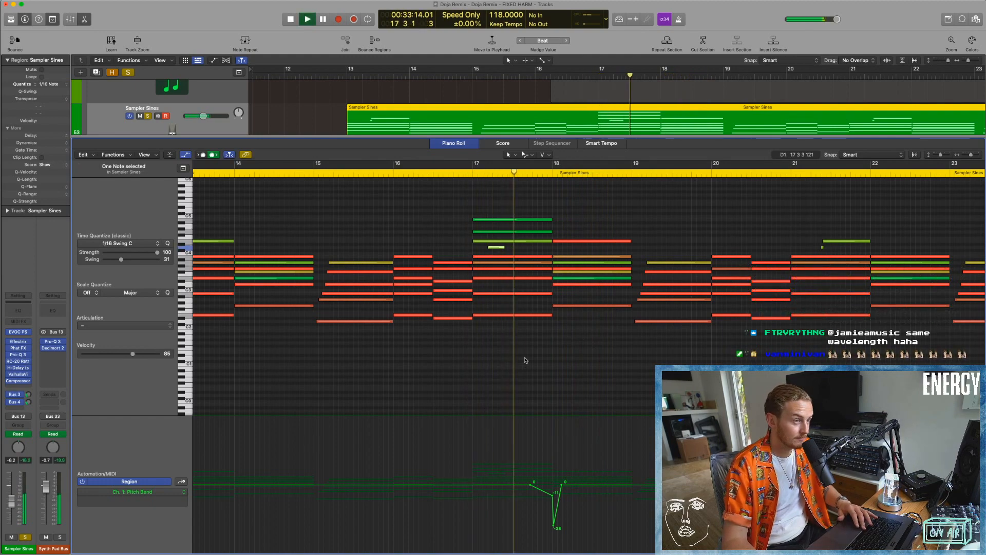
{"action": "key", "text": "space"}
{"action": "key", "text": "super+Left"}
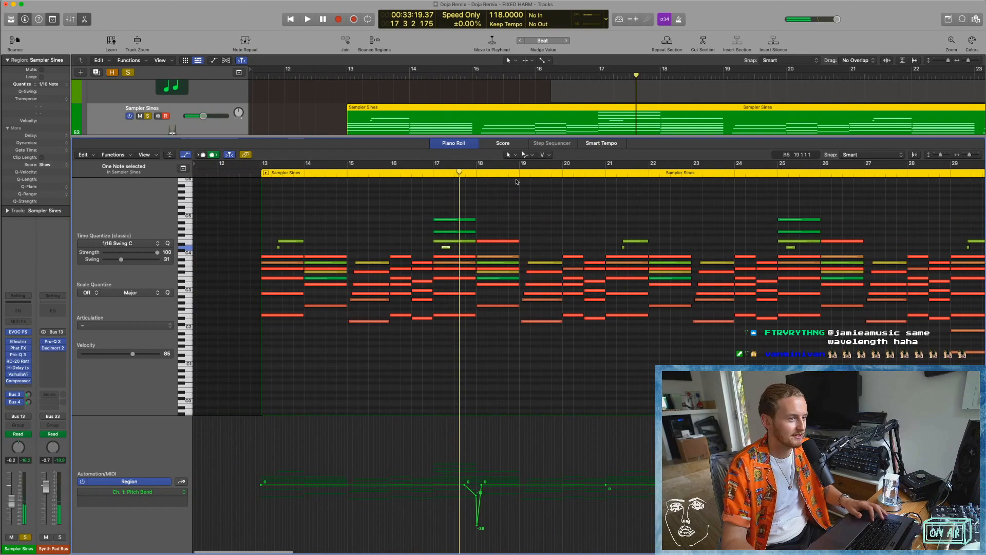
{"action": "left_click", "coordinate": [477, 175]}
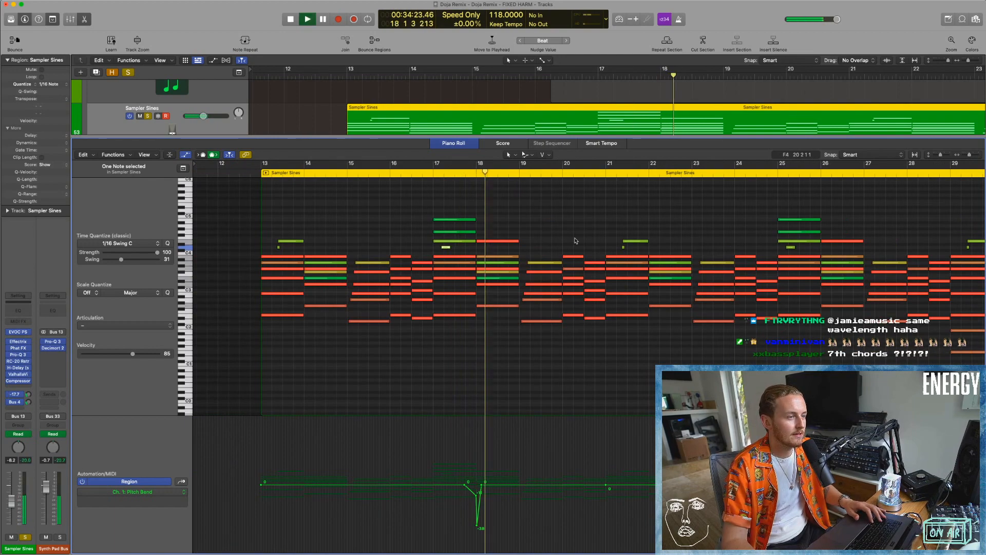
{"action": "key", "text": "space"}
Play the soloed Sampler Sines part from bar 29, where the lower notes enter, and close the Piano Roll.
{"action": "key", "text": "super+Left"}
{"action": "scroll", "coordinate": [555, 329], "scroll_direction": "right", "scroll_amount": 3}
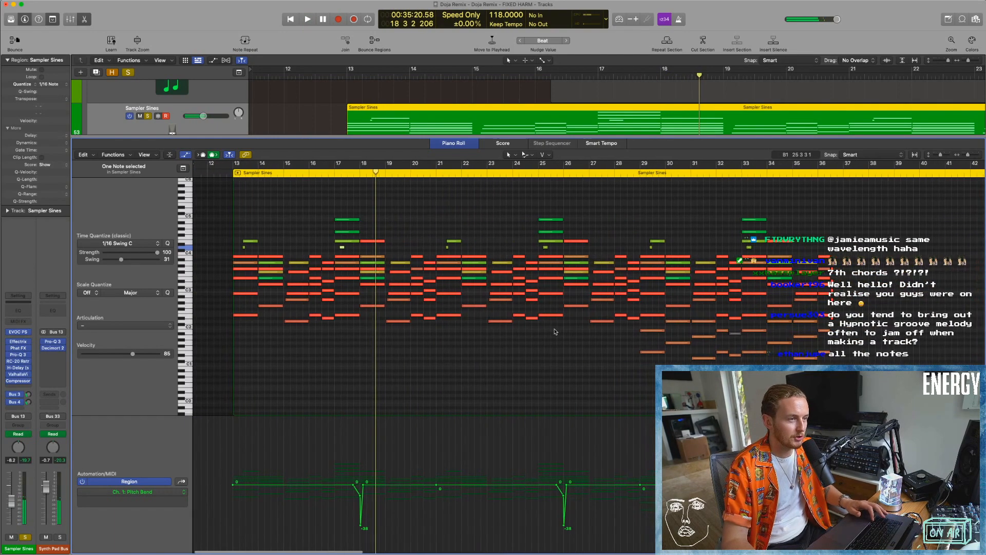
{"action": "key", "text": "super+Left"}
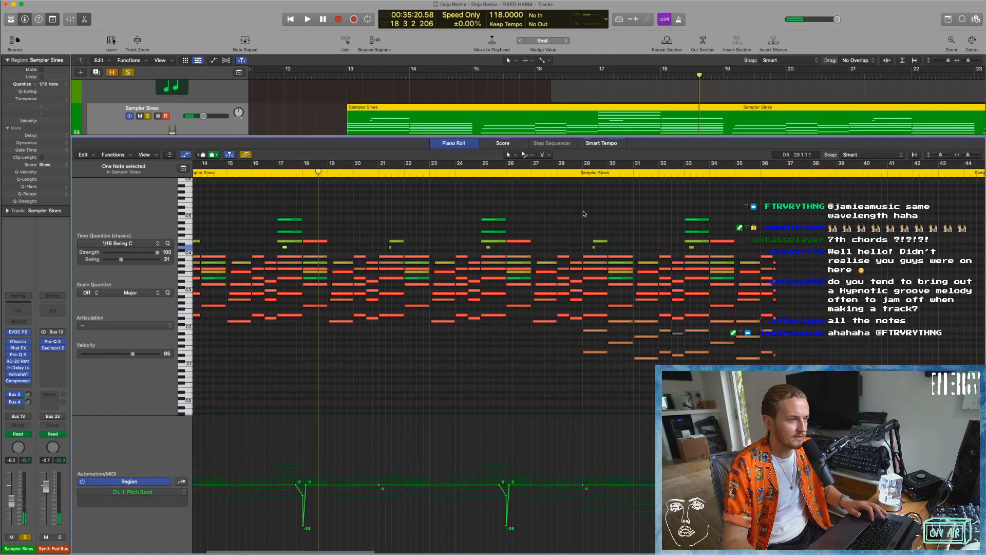
{"action": "left_click", "coordinate": [583, 174]}
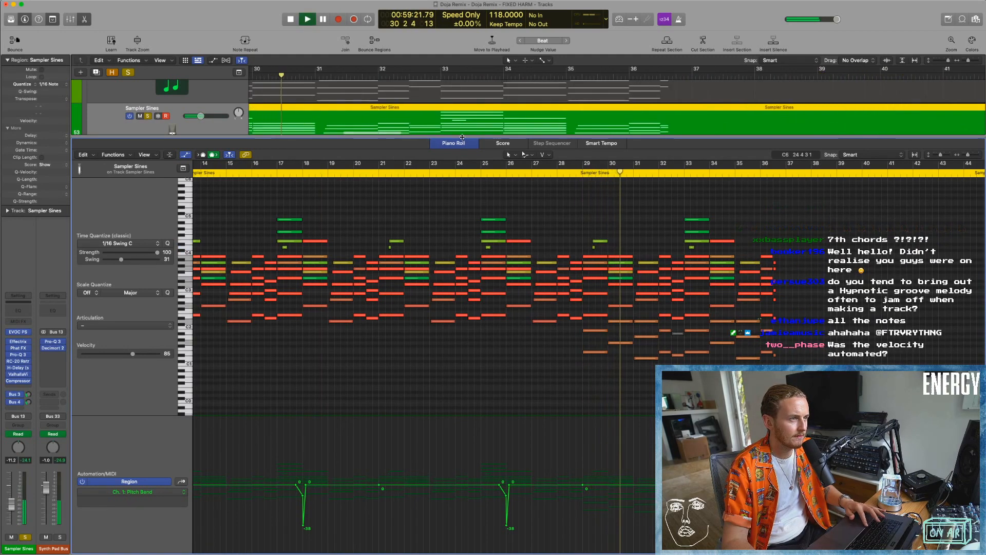
{"action": "key", "text": "e"}
{"action": "scroll", "coordinate": [465, 223], "scroll_direction": "left", "scroll_amount": 4}
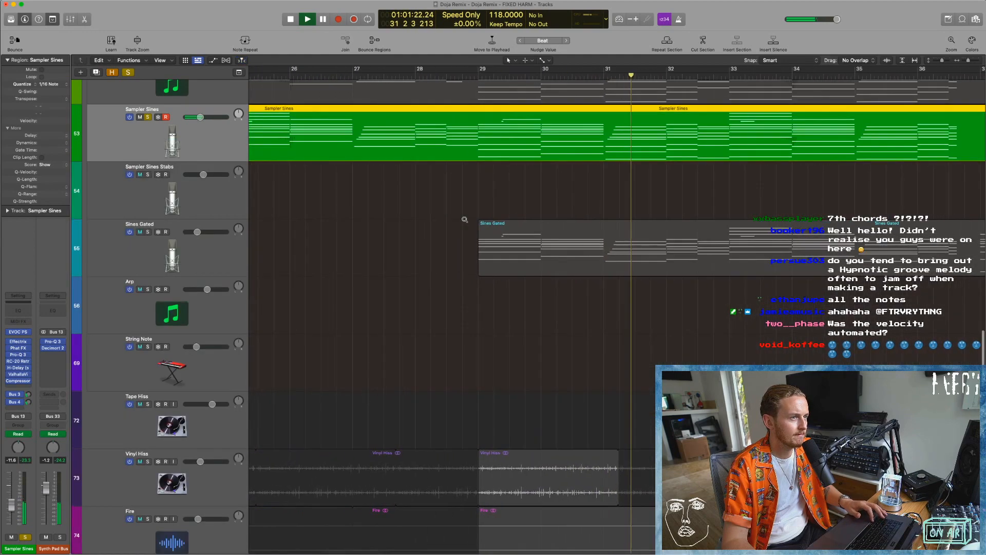
Show the track automation and set the cycle range from bar 21 to bar 37.
{"action": "key", "text": "super+Left"}
{"action": "scroll", "coordinate": [465, 222], "scroll_direction": "up", "scroll_amount": 2}
{"action": "key", "text": "super+Left"}
{"action": "key", "text": "super+Left"}
{"action": "key", "text": "super+Left"}
{"action": "scroll", "coordinate": [465, 221], "scroll_direction": "left", "scroll_amount": 2}
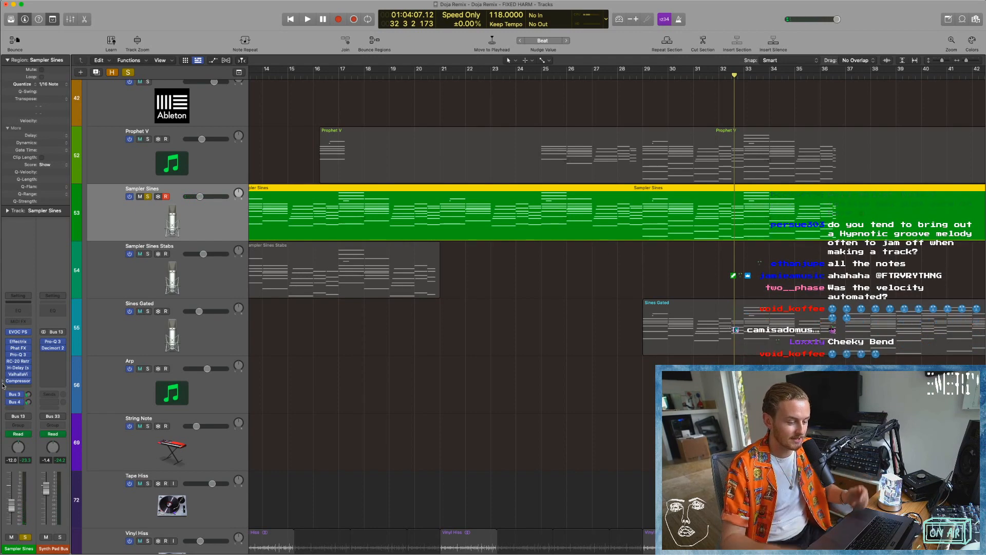
{"action": "key", "text": "a"}
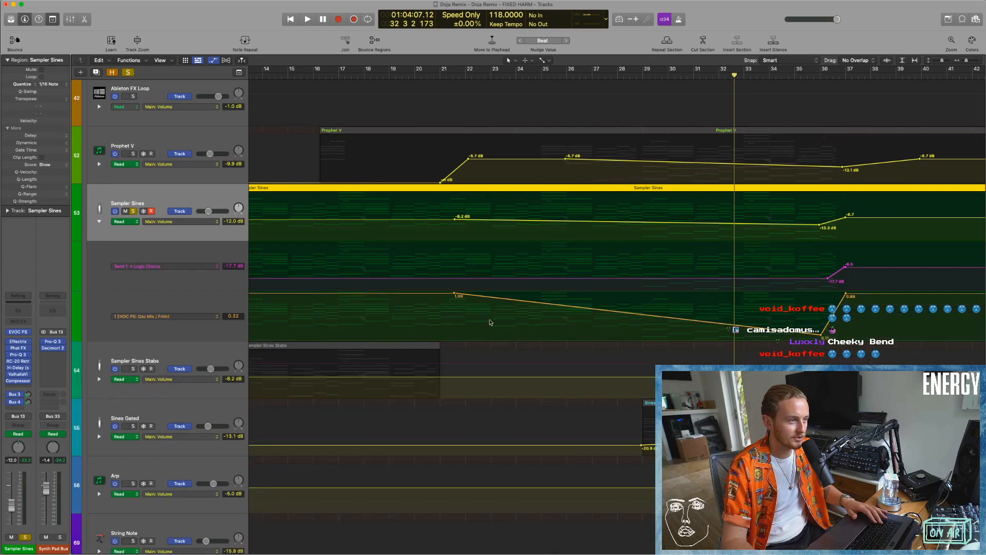
{"action": "scroll", "coordinate": [489, 323], "scroll_direction": "down", "scroll_amount": 5}
{"action": "left_click_drag", "start_coordinate": [349, 69], "coordinate": [503, 70]}
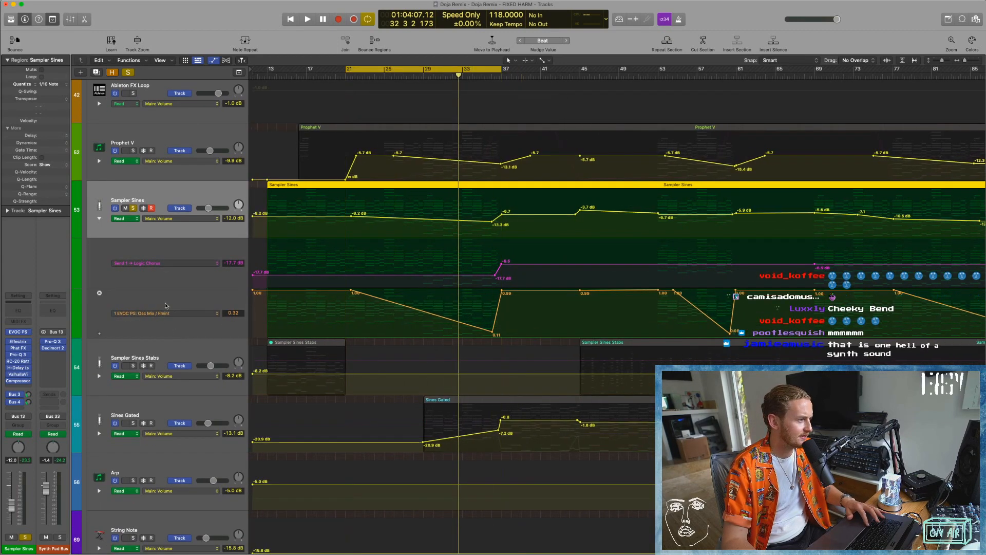
Open the EVOC 20 PolySynth on Sampler Sines, try changing its oscillator mix, and play from bar 16 to hear the mix automation.
{"action": "left_click", "coordinate": [20, 332]}
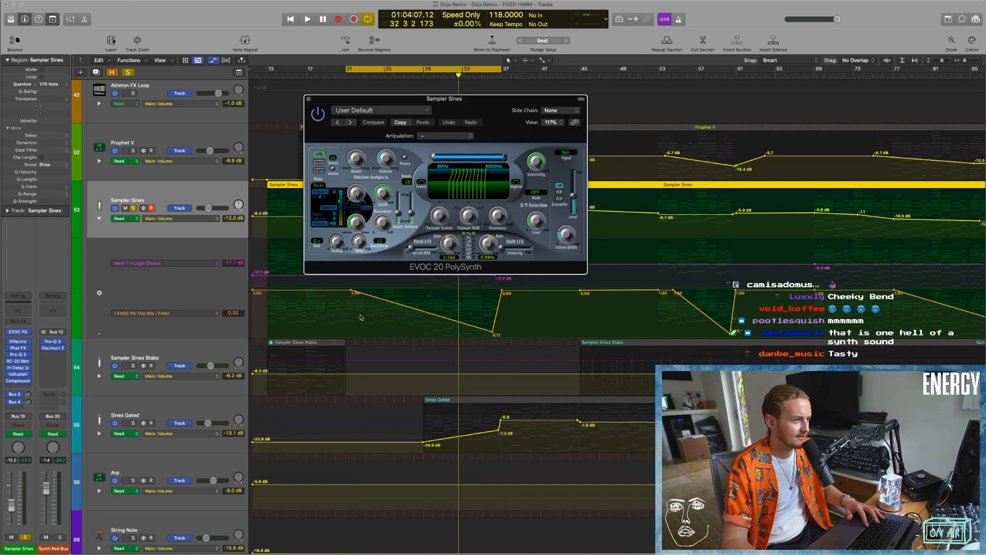
{"action": "left_click_drag", "start_coordinate": [390, 302], "coordinate": [391, 309]}
{"action": "left_click_drag", "start_coordinate": [341, 199], "coordinate": [341, 220]}
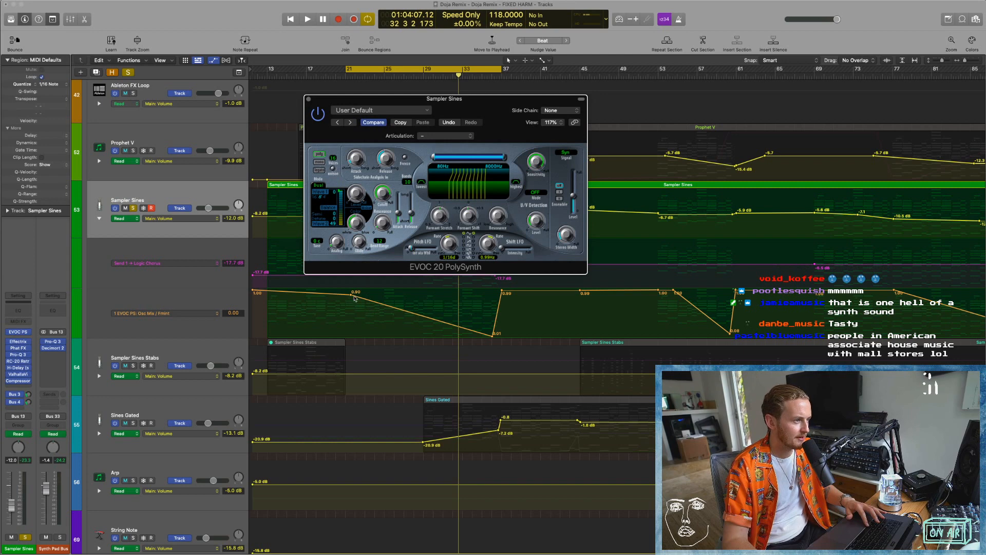
{"action": "left_click", "coordinate": [296, 74]}
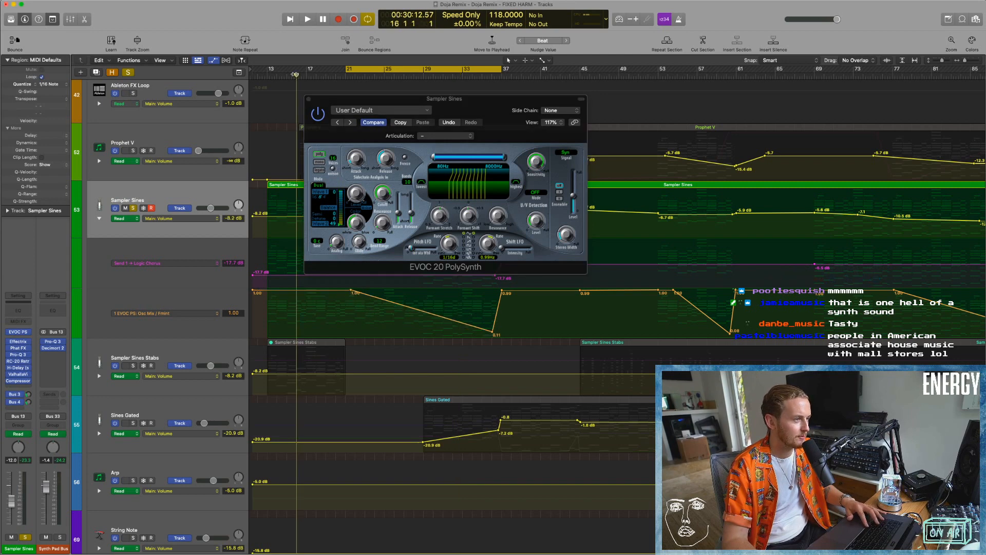
{"action": "left_click_drag", "start_coordinate": [319, 294], "coordinate": [317, 269]}
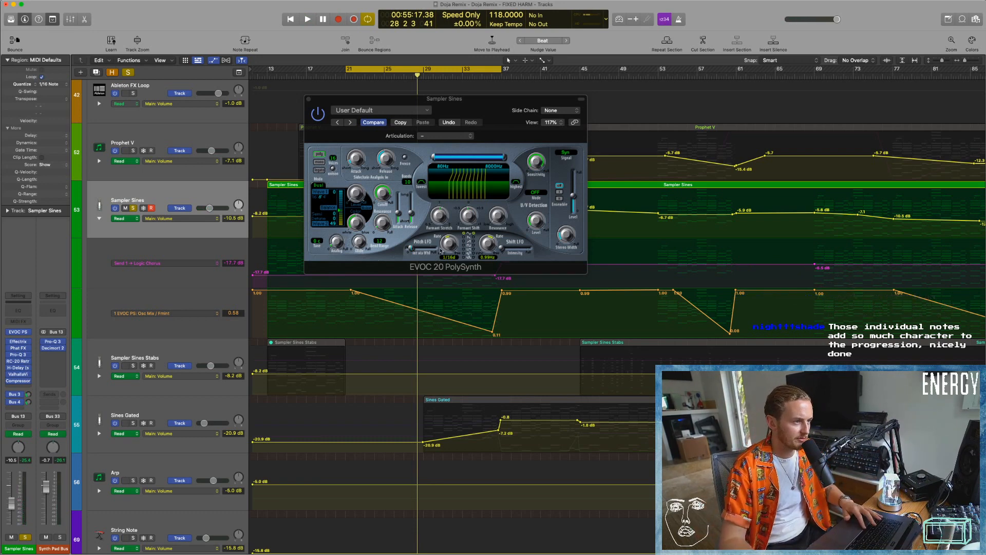
Try a different Pitch LFO intensity in the EVOC 20 PolySynth while playing from bar 21, and close the plug-in.
{"action": "key", "text": "space"}
{"action": "left_click_drag", "start_coordinate": [409, 251], "coordinate": [417, 252]}
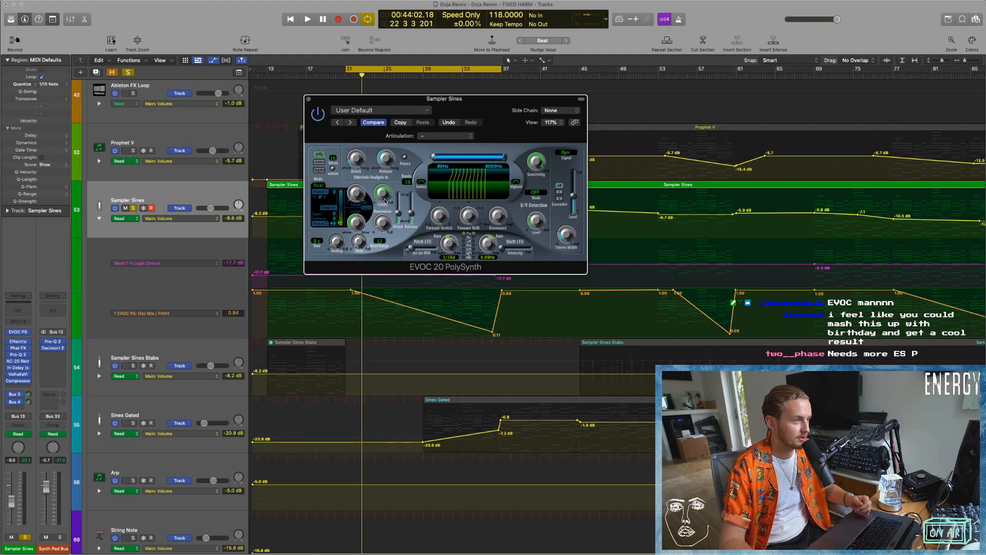
{"action": "key", "text": "space"}
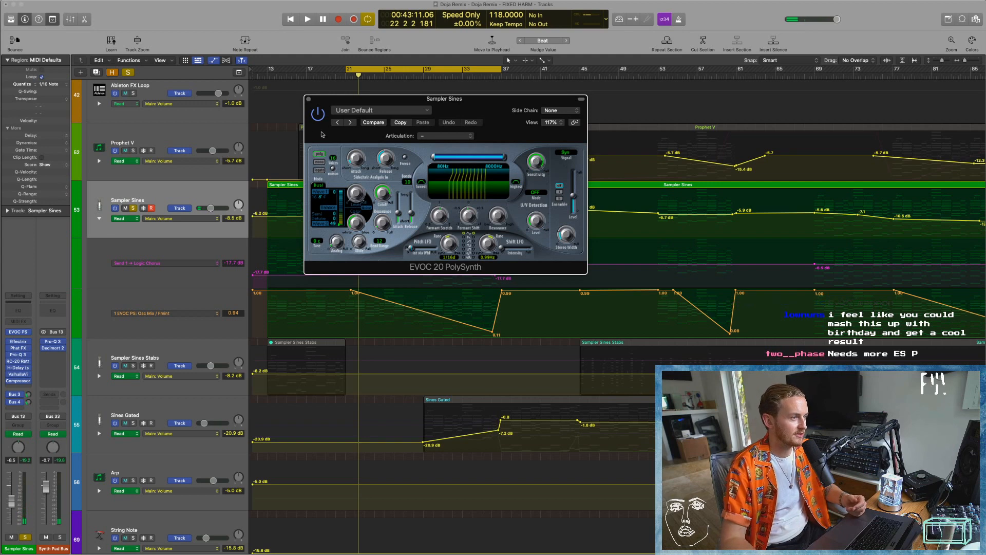
{"action": "left_click", "coordinate": [308, 99]}
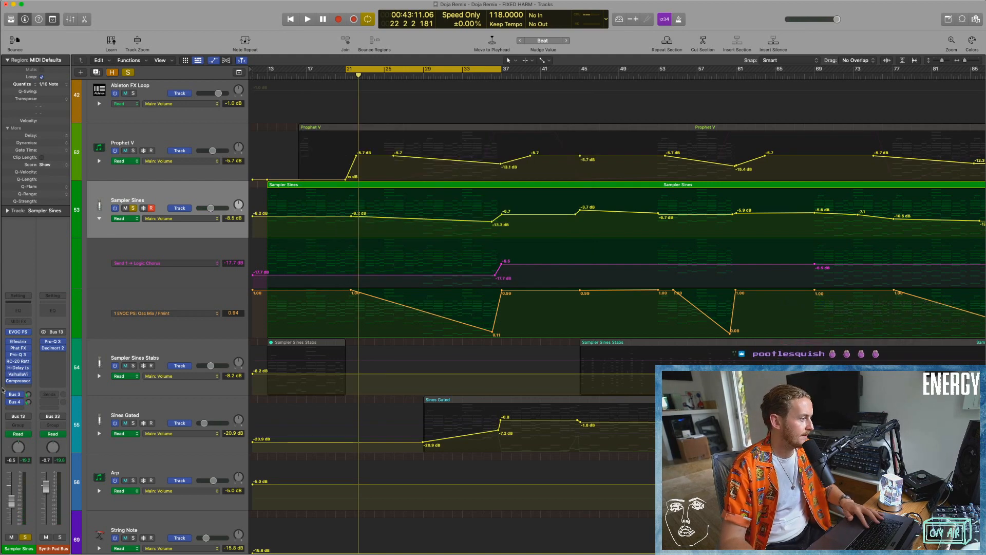
Bypass the Sampler Sines effects, the Synth Pad Bus's Pro-Q 3 and Decimort 2, and the Bus 3 and Bus 4 sends during playback.
{"action": "key", "text": "space"}
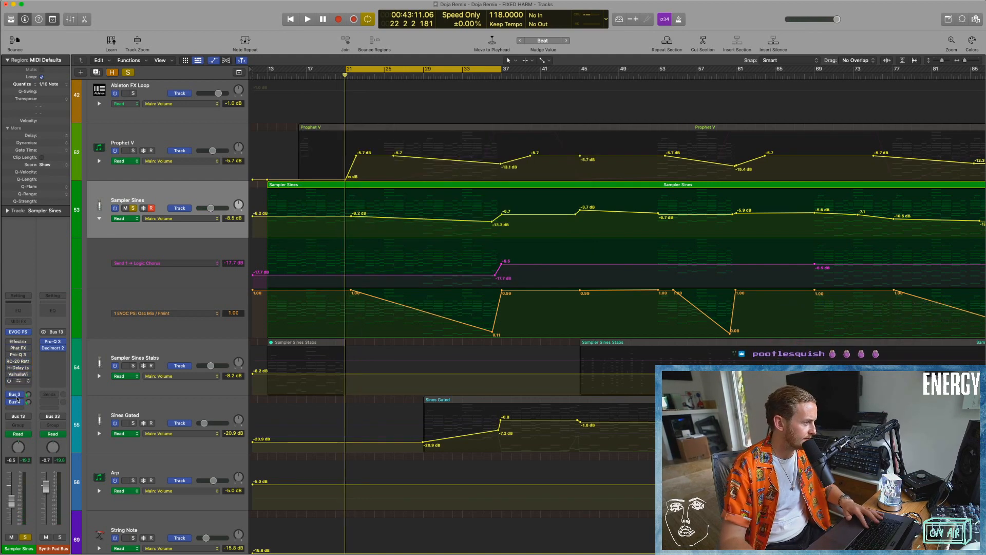
{"action": "left_click", "coordinate": [61, 342]}
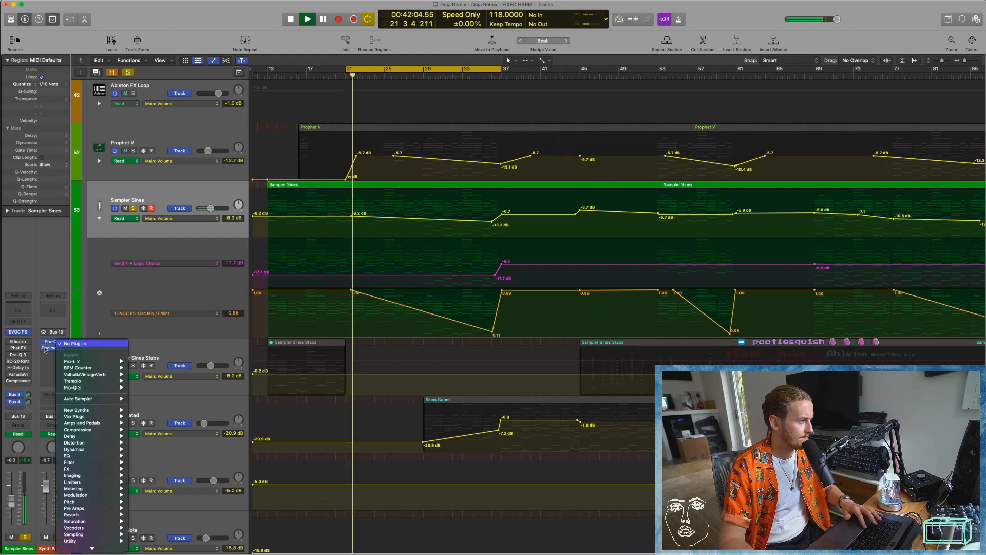
{"action": "left_click", "coordinate": [45, 343]}
{"action": "left_click_drag", "start_coordinate": [44, 341], "coordinate": [43, 348]}
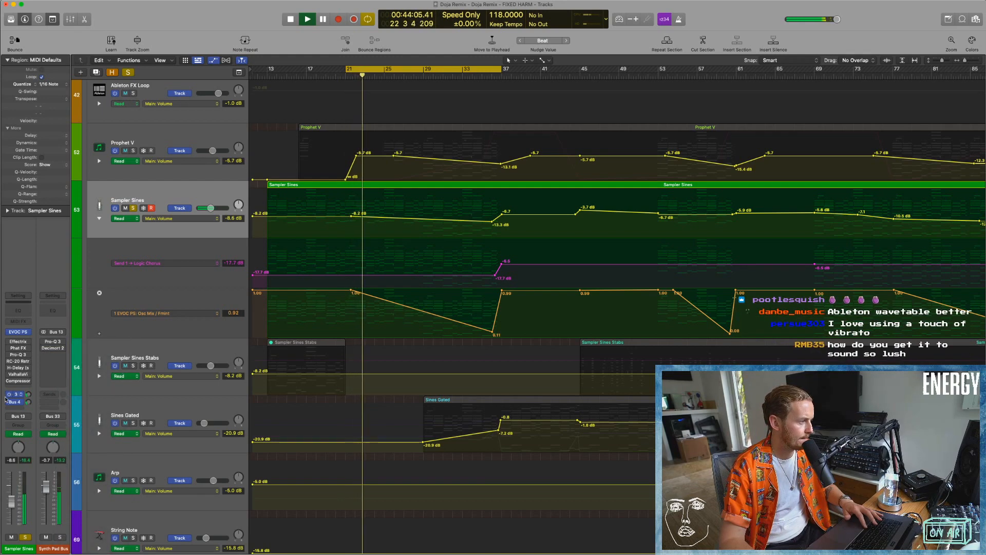
{"action": "key", "text": "space"}
Set the cycle range from bar 13 to bar 21 and play the dry Sampler Sines sound.
{"action": "left_click_drag", "start_coordinate": [307, 71], "coordinate": [348, 71]}
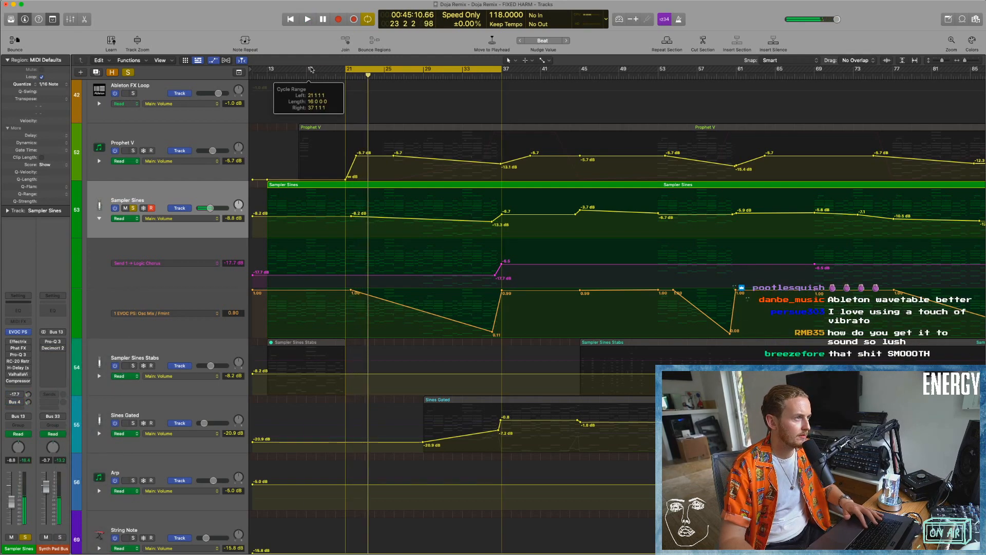
{"action": "key", "text": "space"}
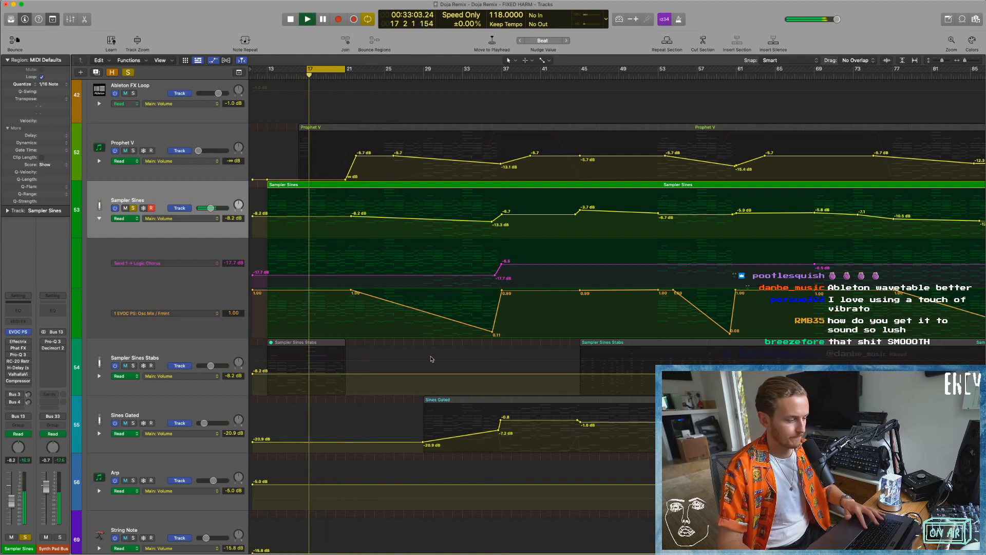
{"action": "left_click_drag", "start_coordinate": [307, 69], "coordinate": [268, 70]}
{"action": "key", "text": "space"}
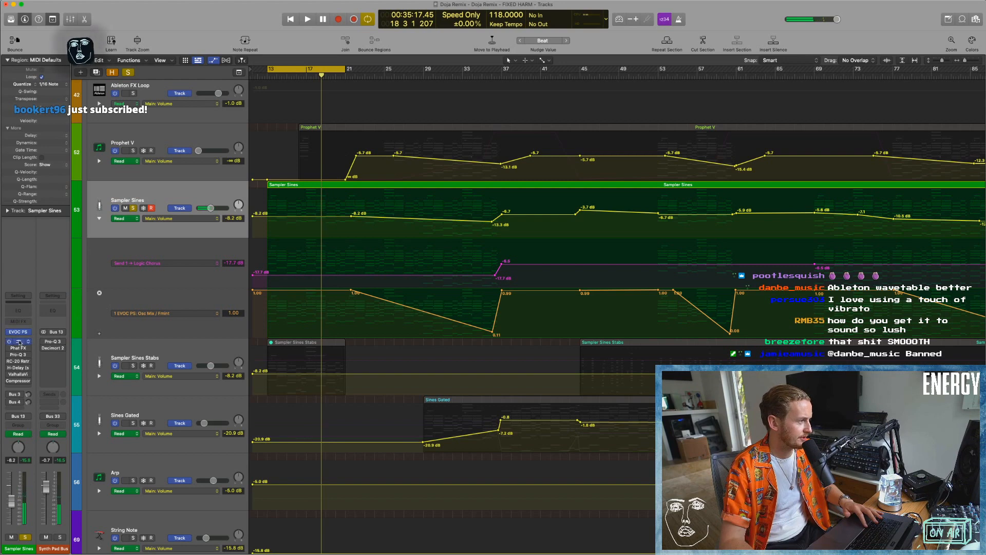
Re-enable and open Effectrix on Sampler Sines, and play from bar 13 while examining its Crush effect settings.
{"action": "left_click", "coordinate": [18, 341]}
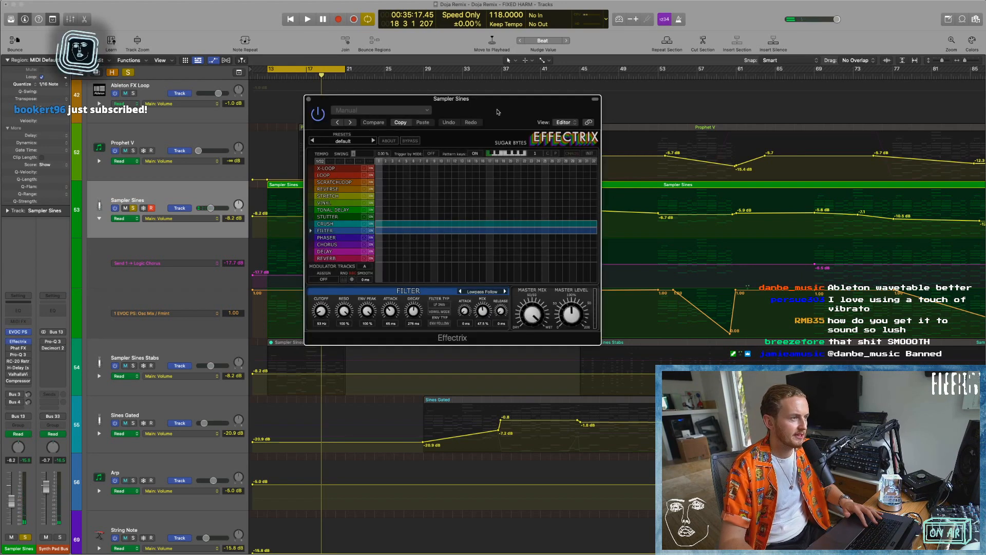
{"action": "left_click_drag", "start_coordinate": [497, 111], "coordinate": [414, 131]}
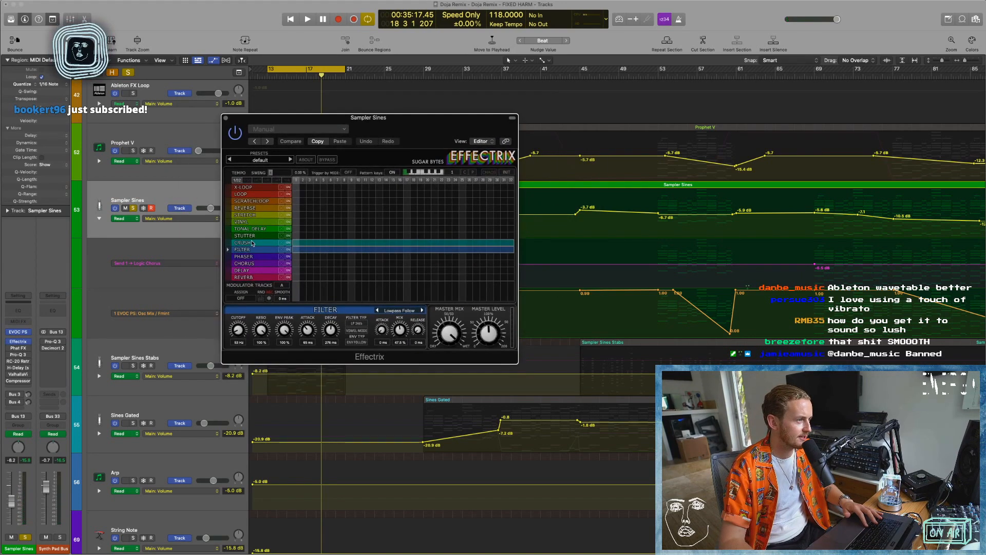
{"action": "key", "text": "space"}
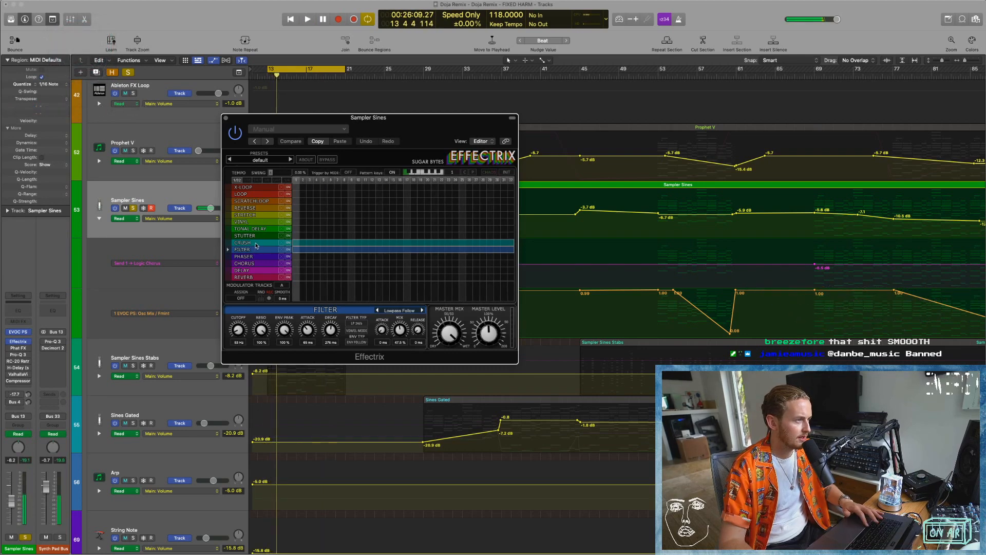
{"action": "key", "text": "space"}
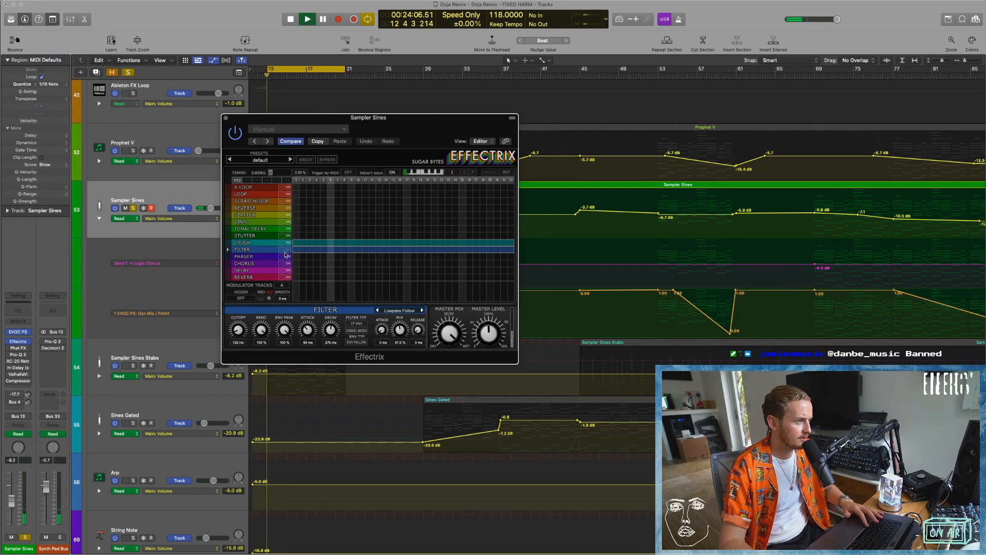
{"action": "left_click", "coordinate": [264, 243]}
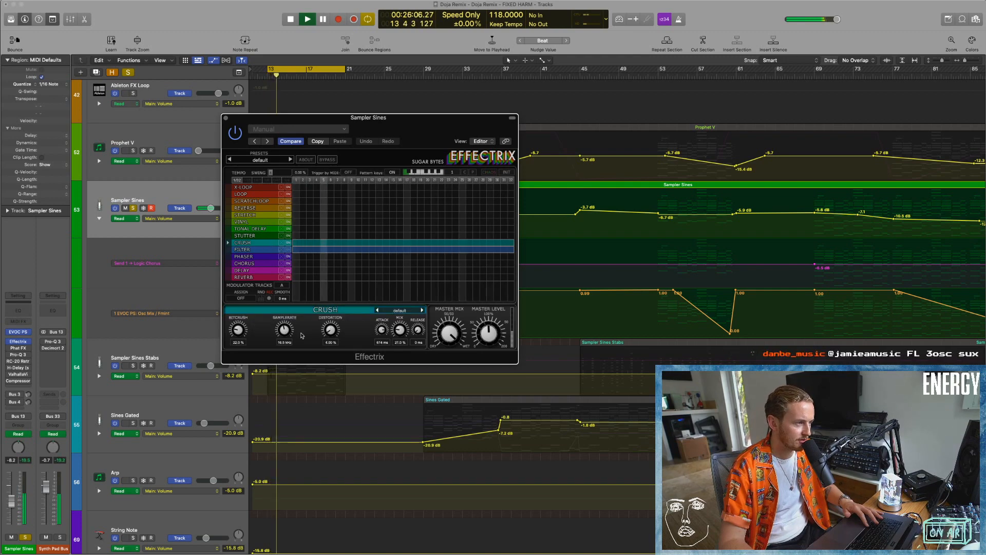
{"action": "mouse_move", "coordinate": [402, 332]}
{"action": "left_mouse_down"}
{"action": "mouse_move", "coordinate": [408, 283]}
{"action": "mouse_move", "coordinate": [402, 332]}
{"action": "left_mouse_up"}
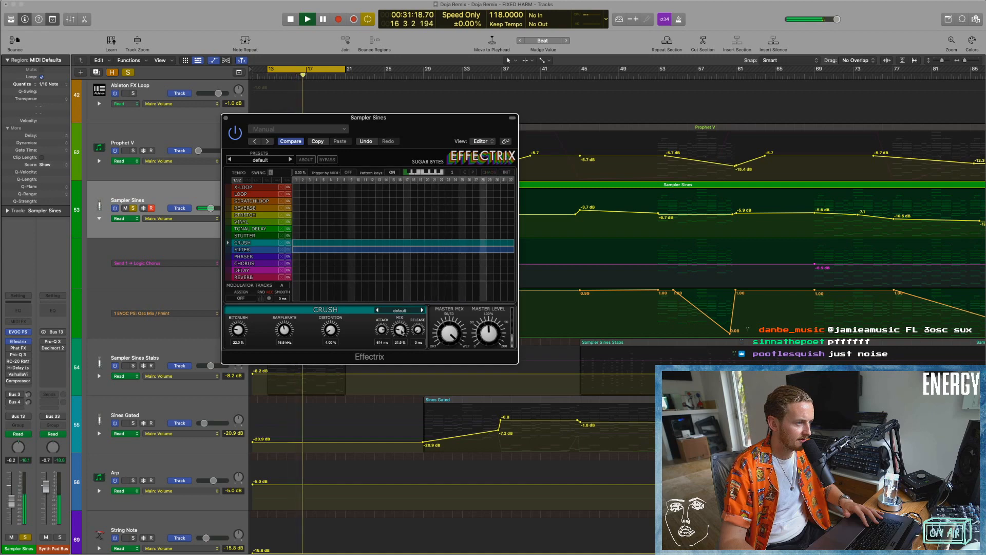
Compare the Effectrix Filter mix at 0% and 100% during playback, restore the original setting, and close the plug-in.
{"action": "left_click", "coordinate": [282, 250]}
{"action": "key", "text": "space"}
{"action": "left_click_drag", "start_coordinate": [399, 331], "coordinate": [402, 292]}
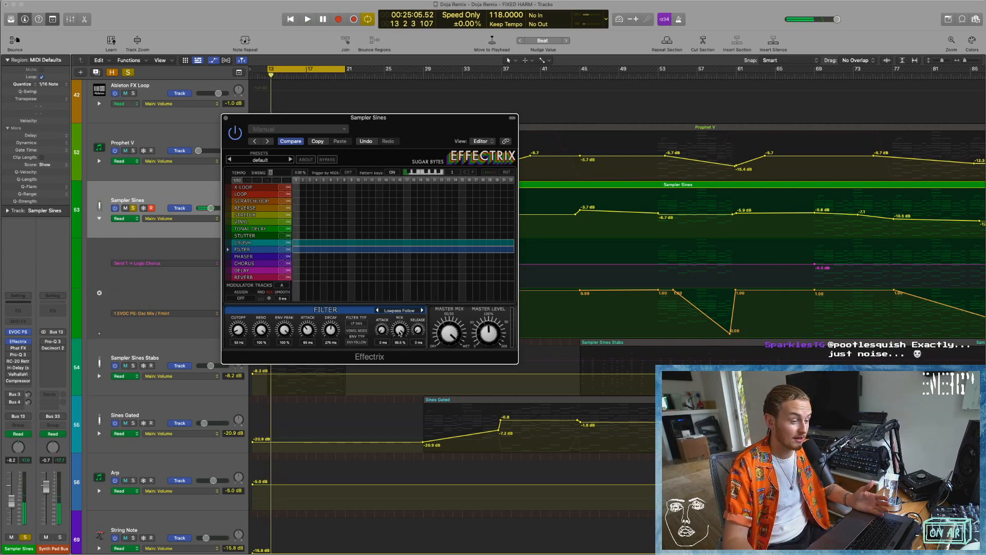
{"action": "key", "text": "space"}
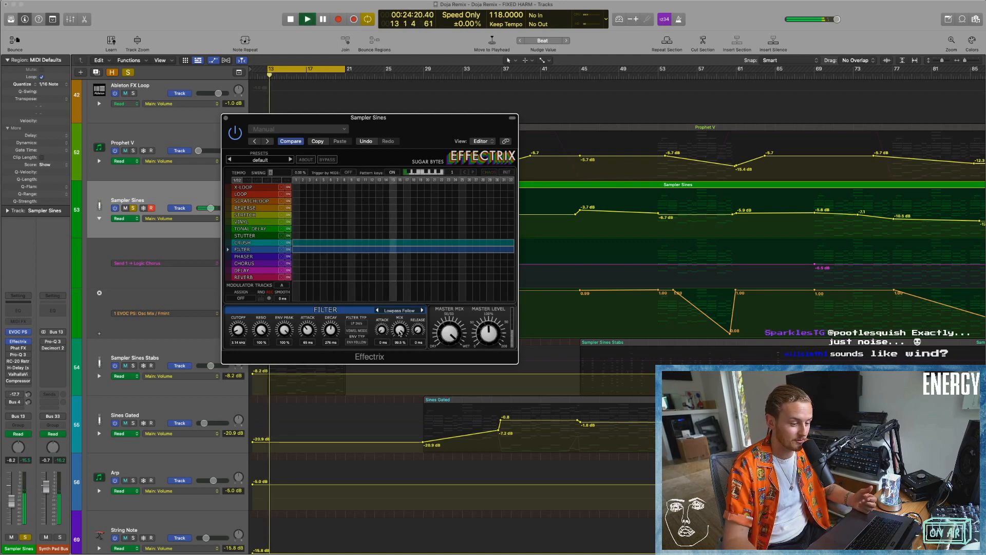
{"action": "left_click_drag", "start_coordinate": [400, 333], "coordinate": [402, 334]}
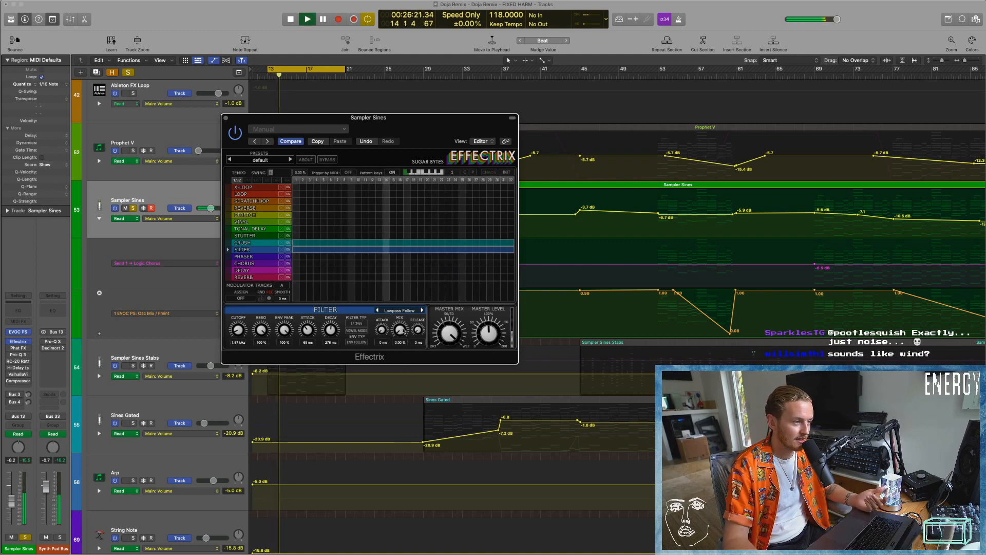
{"action": "left_click_drag", "start_coordinate": [402, 334], "coordinate": [401, 252]}
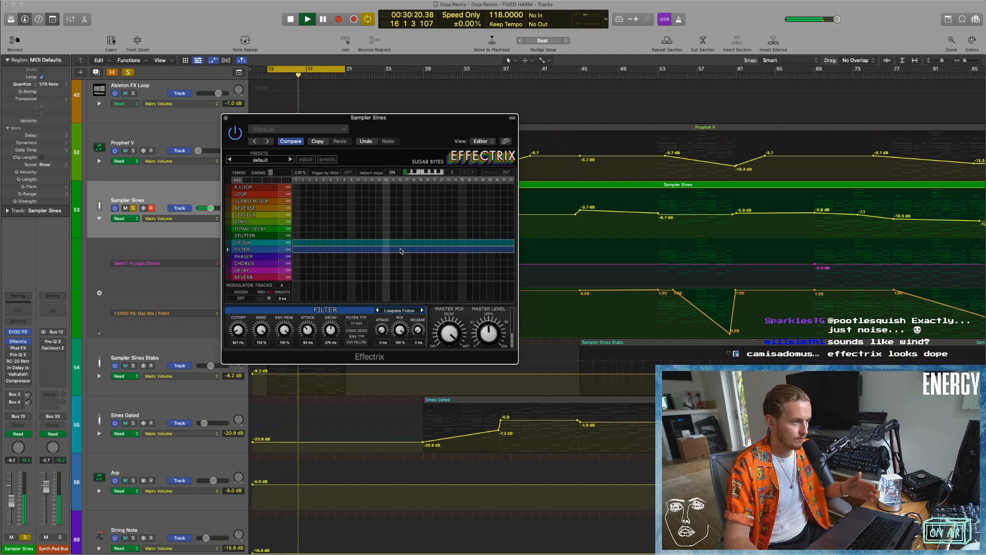
{"action": "key", "text": "space"}
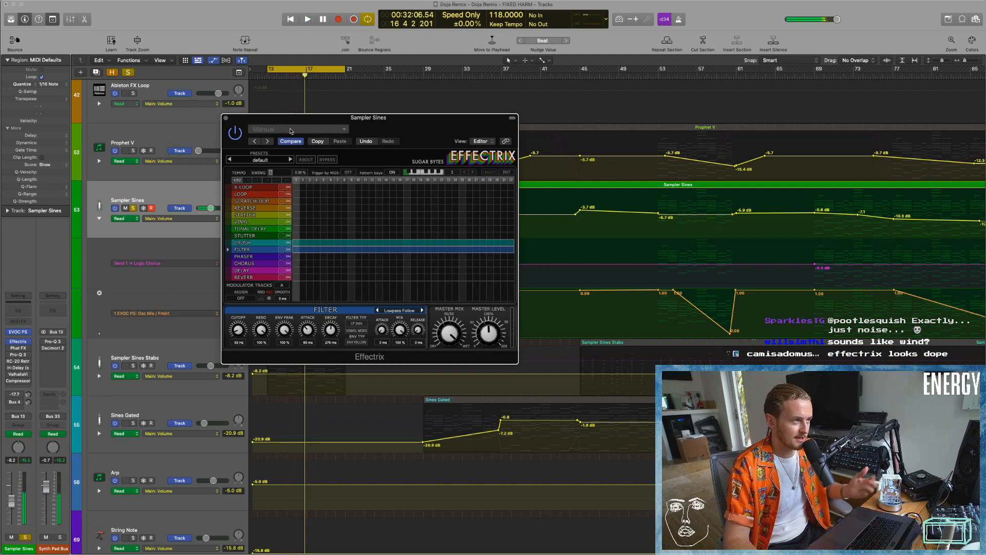
{"action": "left_click", "coordinate": [289, 142]}
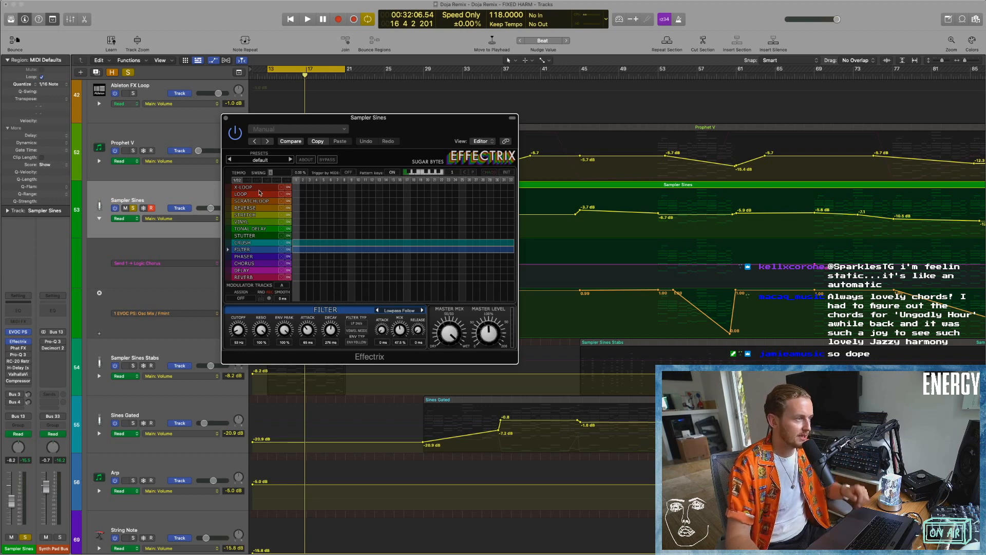
{"action": "left_click", "coordinate": [226, 117]}
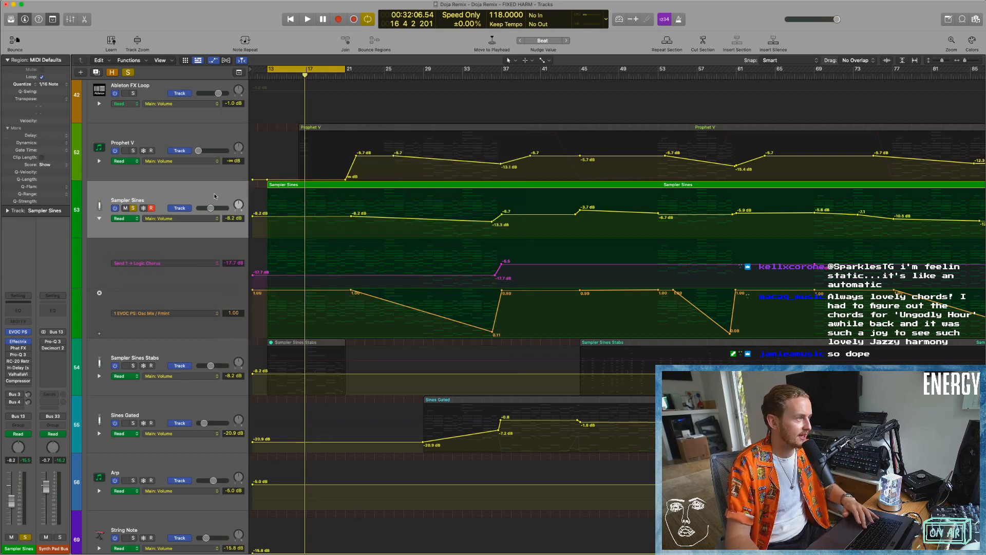
Re-enable and open Phat FX on Sampler Sines, and audition its Master Mix at different amounts up to 100% from bar 13.
{"action": "left_click", "coordinate": [18, 348]}
{"action": "left_click_drag", "start_coordinate": [499, 107], "coordinate": [445, 95]}
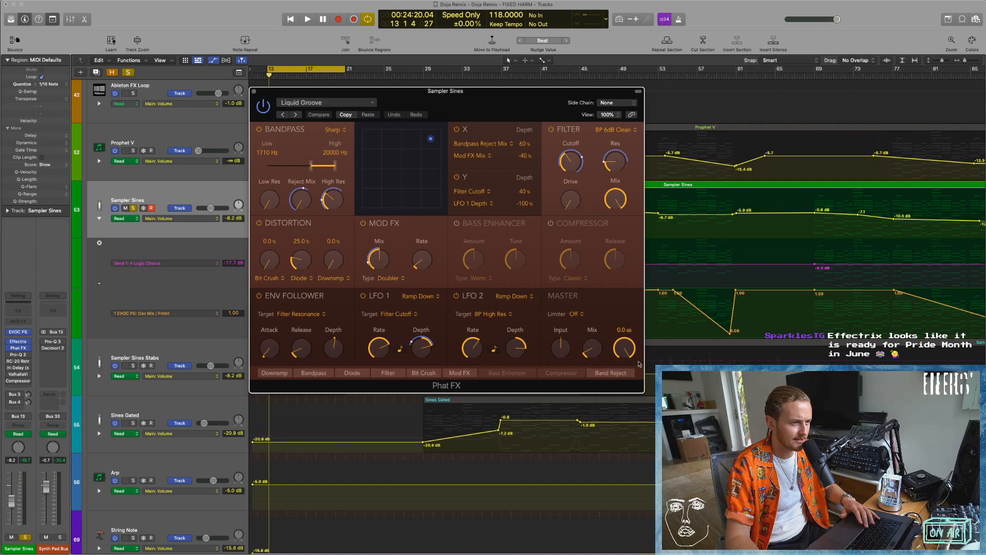
{"action": "left_click_drag", "start_coordinate": [591, 346], "coordinate": [594, 328]}
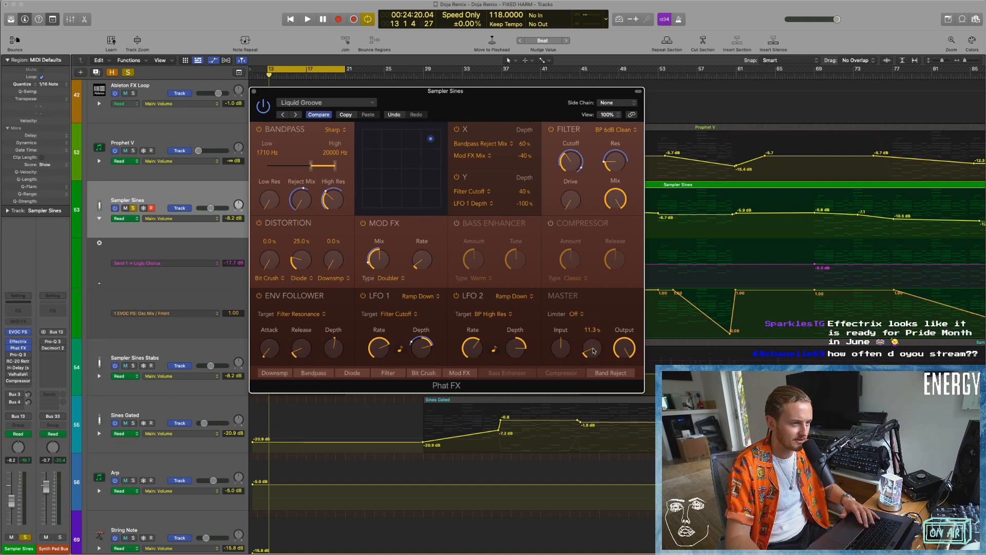
{"action": "key", "text": "space"}
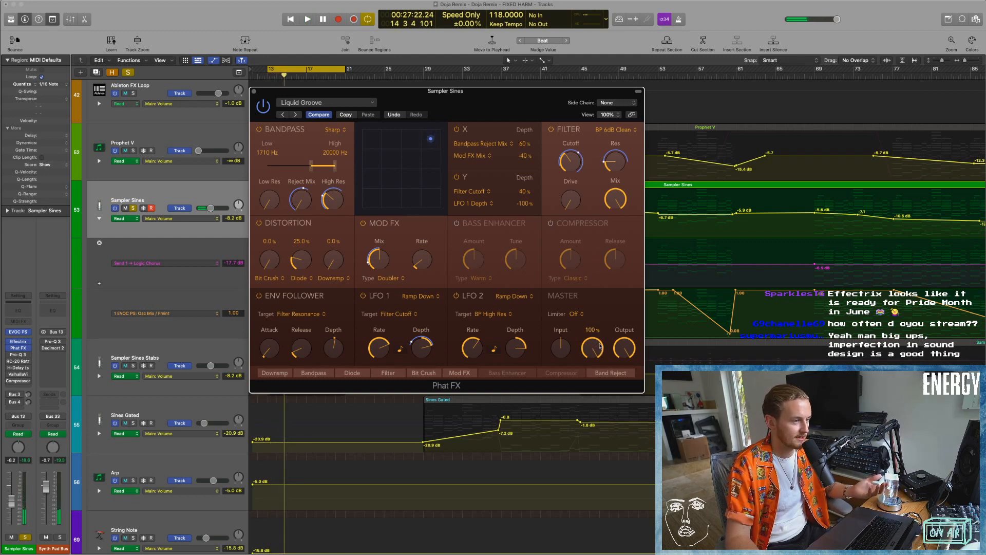
{"action": "left_click_drag", "start_coordinate": [601, 345], "coordinate": [598, 452]}
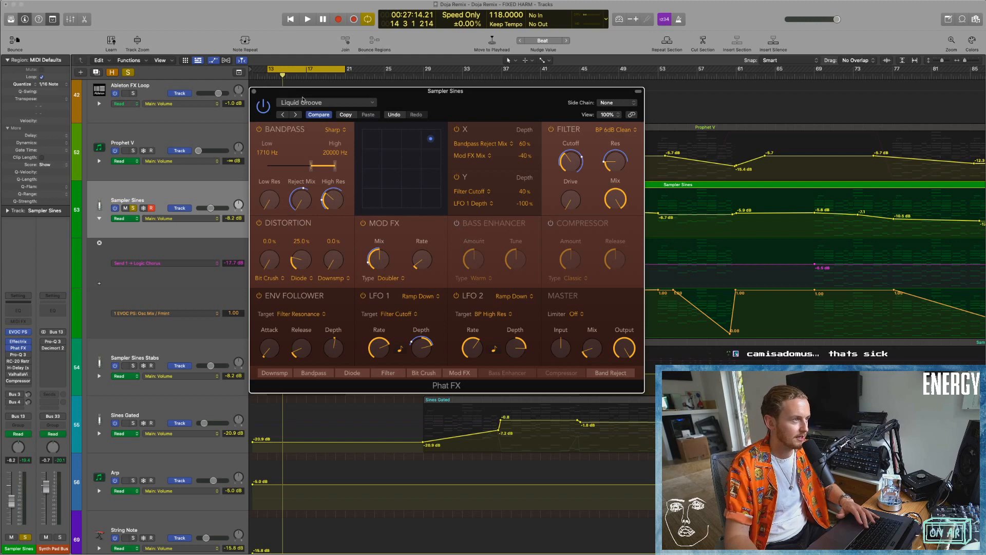
{"action": "key", "text": "space"}
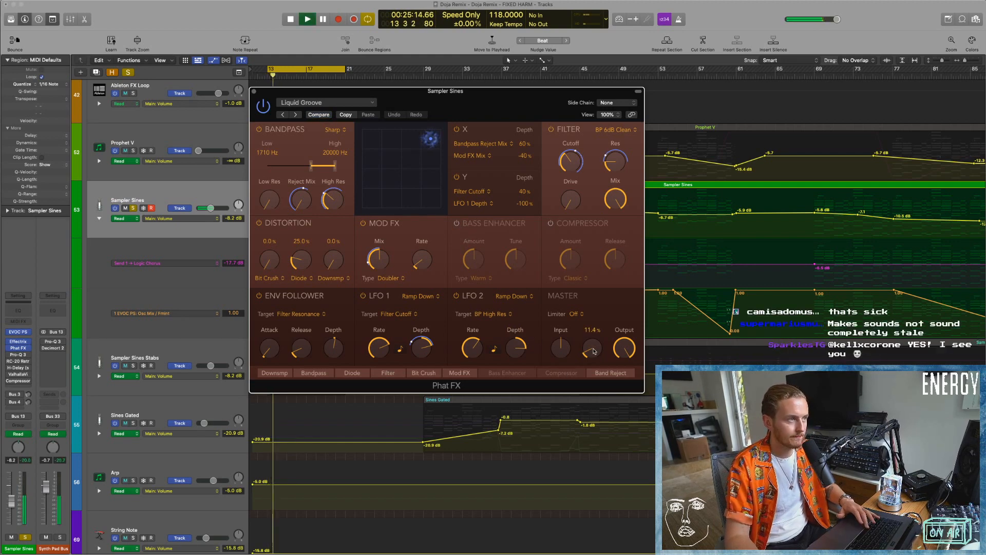
{"action": "mouse_move", "coordinate": [594, 352]}
{"action": "left_mouse_down"}
{"action": "mouse_move", "coordinate": [590, 282]}
{"action": "mouse_move", "coordinate": [589, 337]}
{"action": "left_mouse_up"}
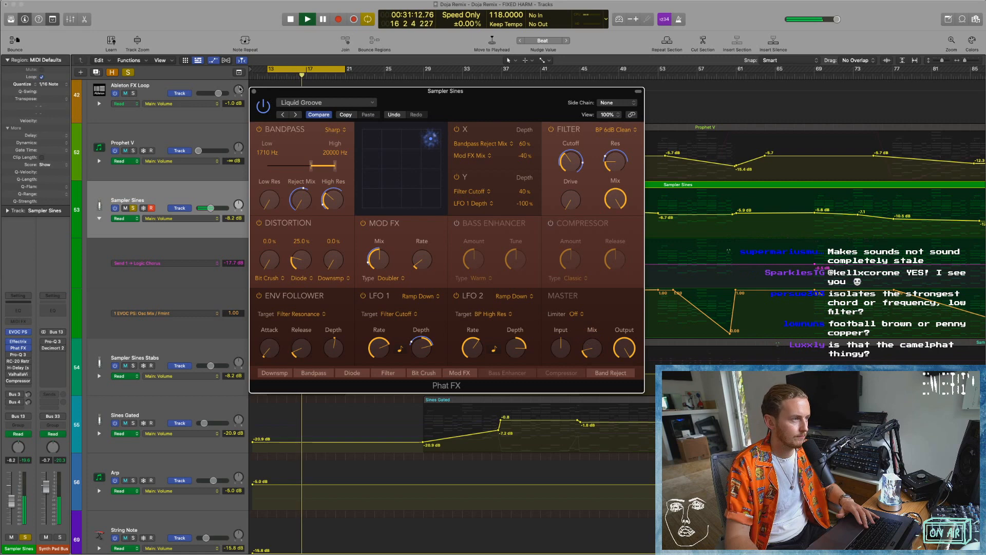
Restore Phat FX's original settings on Sampler Sines, close the plug-in, and replay the track from bar 13.
{"action": "left_click", "coordinate": [320, 116]}
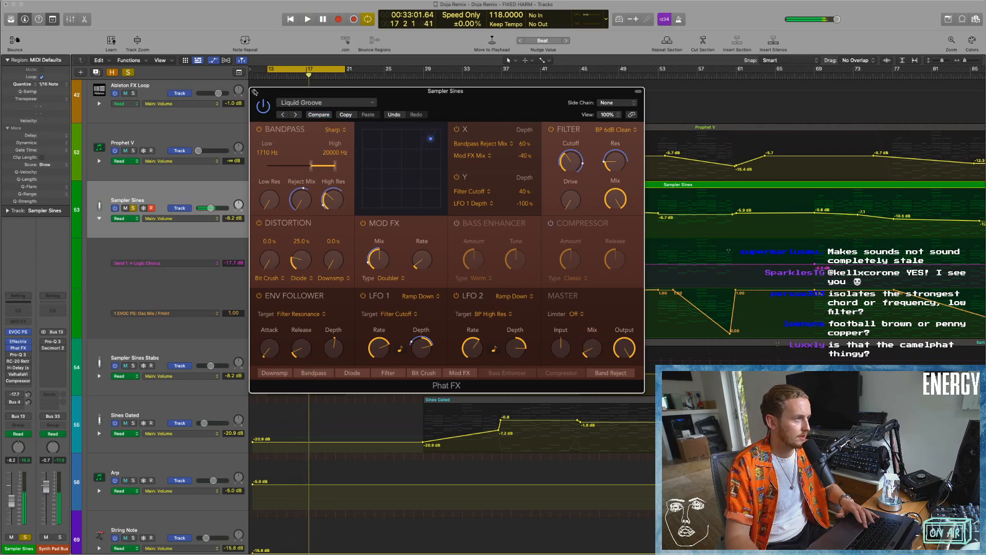
{"action": "left_click", "coordinate": [253, 91]}
{"action": "key", "text": "space"}
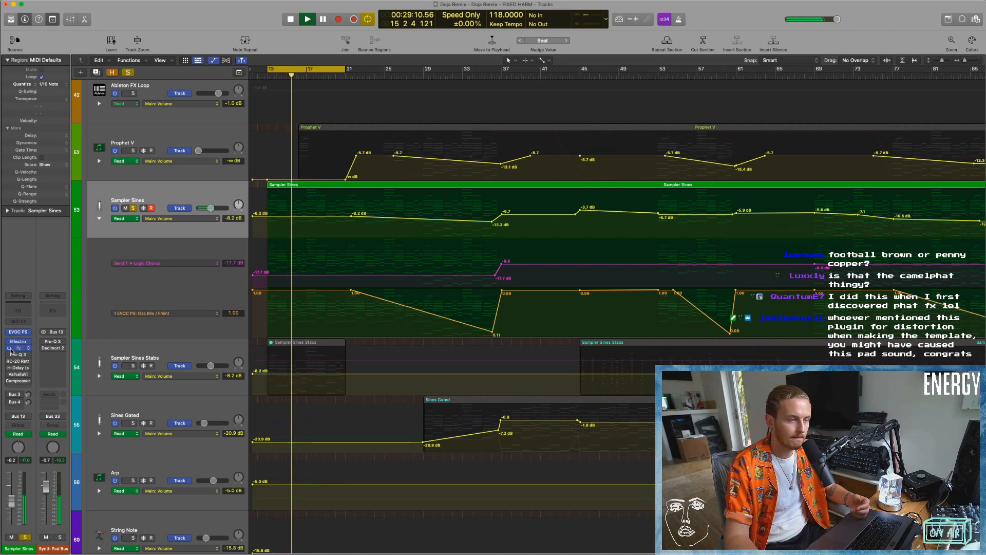
{"action": "key", "text": "space"}
Re-enable and open Pro-Q 3 on Sampler Sines, and play from bar 13 while examining its EQ curve.
{"action": "left_click", "coordinate": [14, 351]}
{"action": "left_click", "coordinate": [15, 355]}
{"action": "left_click", "coordinate": [18, 355]}
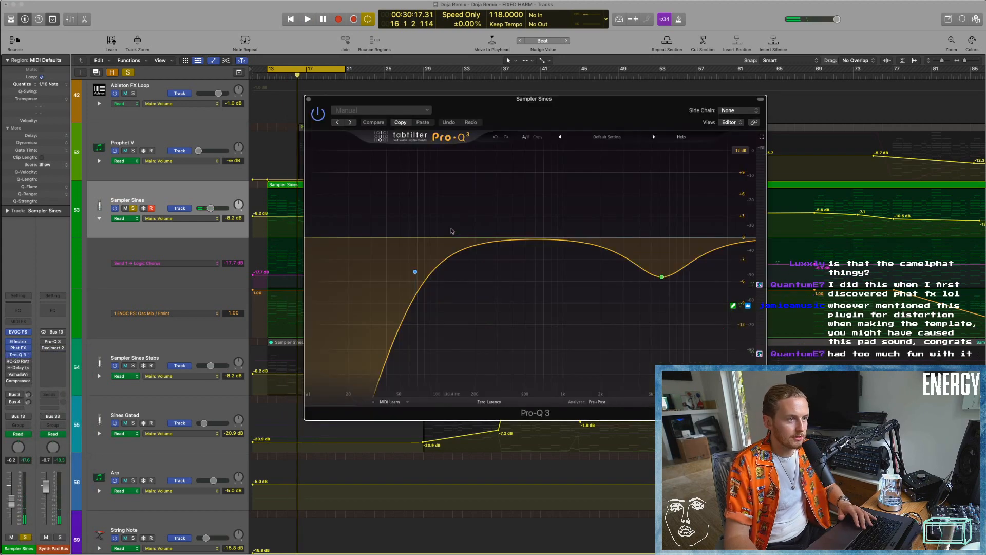
{"action": "key", "text": "space"}
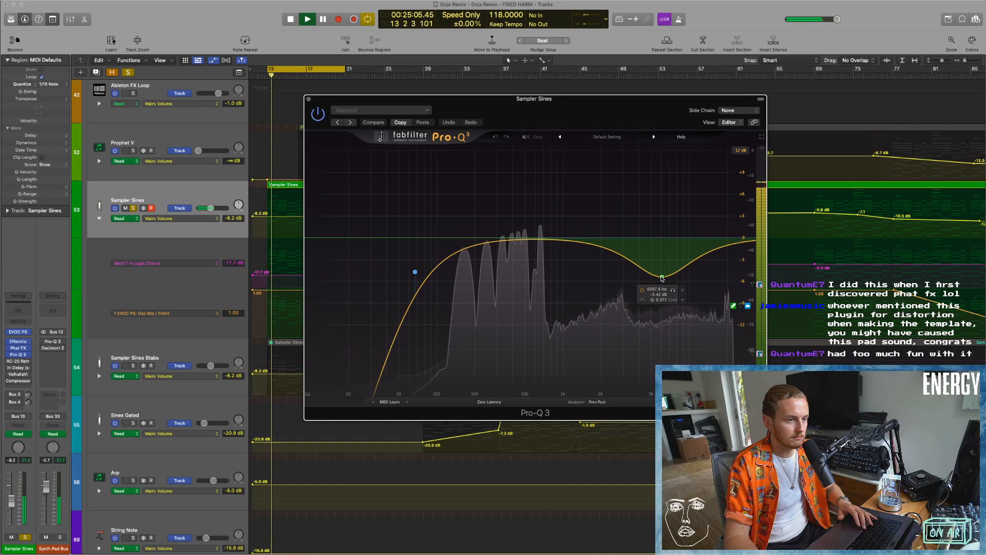
{"action": "key", "text": "space"}
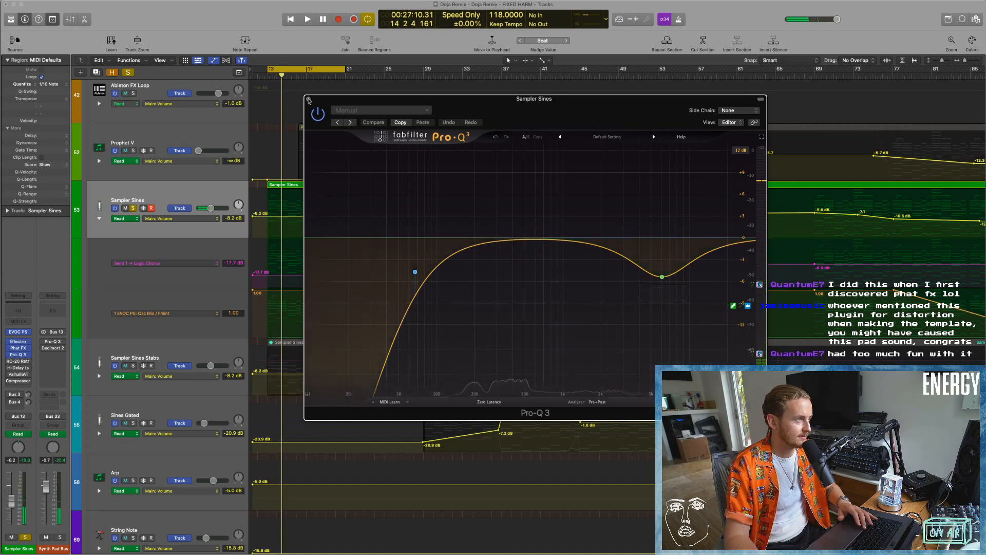
Re-enable and open RC-20 Retro Color on Sampler Sines, and audition its Wobble amount during playback before closing it.
{"action": "left_click", "coordinate": [17, 355]}
{"action": "left_click", "coordinate": [18, 362]}
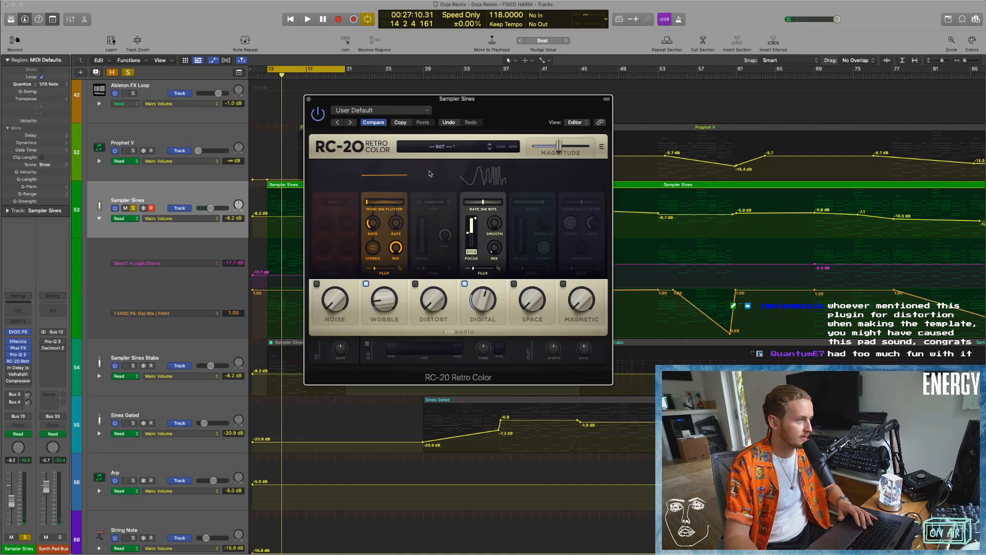
{"action": "key", "text": "space"}
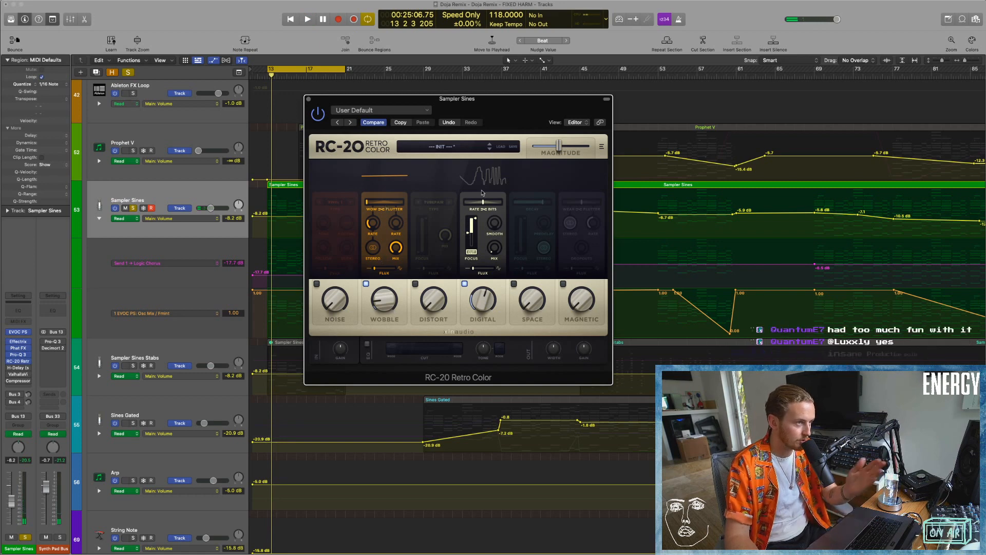
{"action": "key", "text": "space"}
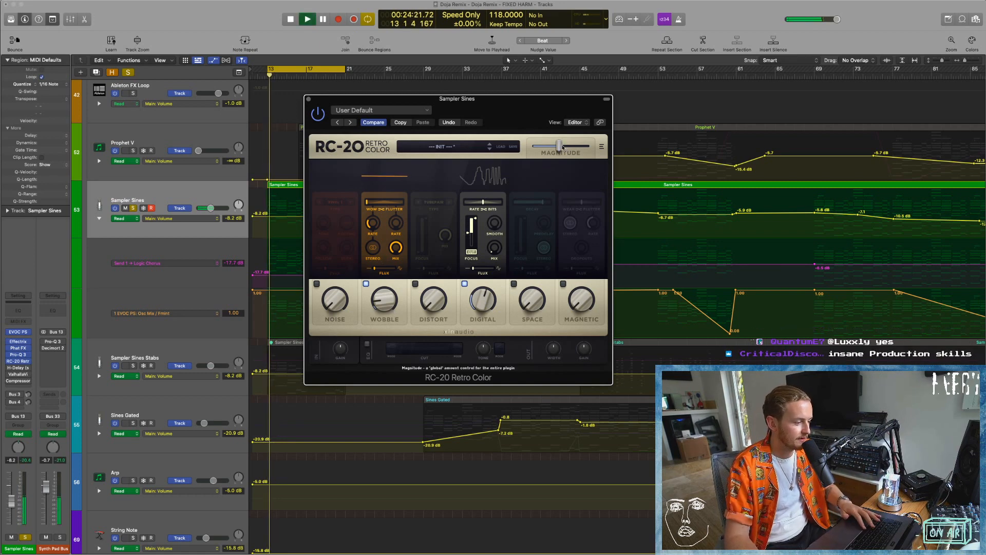
{"action": "left_click_drag", "start_coordinate": [395, 300], "coordinate": [396, 286]}
{"action": "left_click_drag", "start_coordinate": [411, 185], "coordinate": [380, 194]}
{"action": "key", "text": "space"}
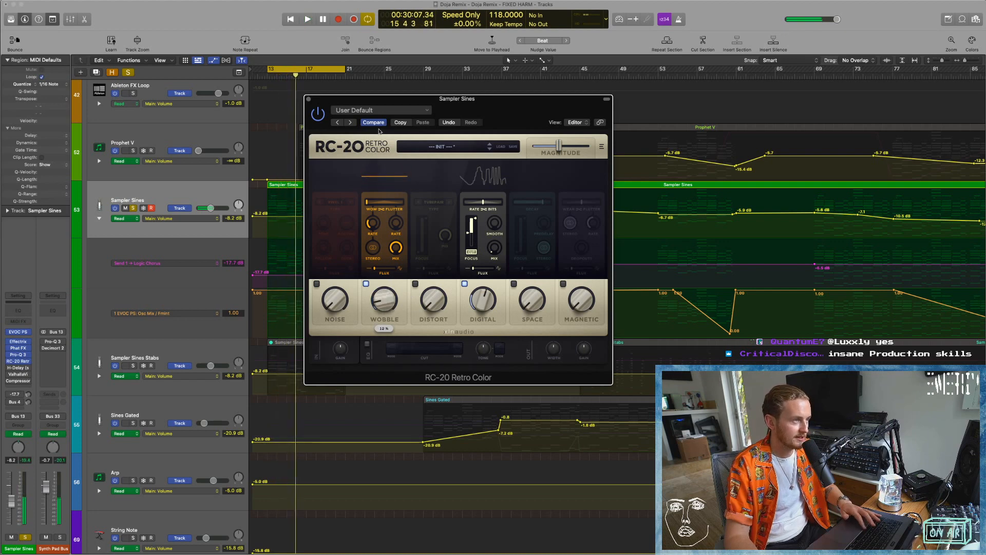
{"action": "left_click", "coordinate": [308, 98]}
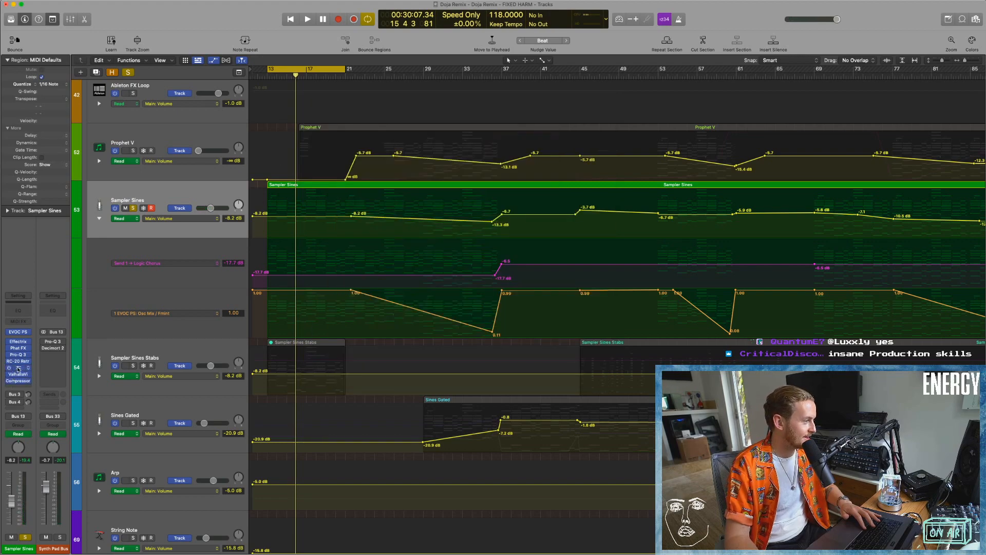
Re-enable the remaining Sampler Sines effects, including H-Delay, and open H-Delay to play and examine its settings before closing it.
{"action": "left_click", "coordinate": [17, 367]}
{"action": "left_click", "coordinate": [17, 374]}
{"action": "left_click_drag", "start_coordinate": [525, 108], "coordinate": [667, 221]}
{"action": "key", "text": "space"}
{"action": "left_click", "coordinate": [452, 210]}
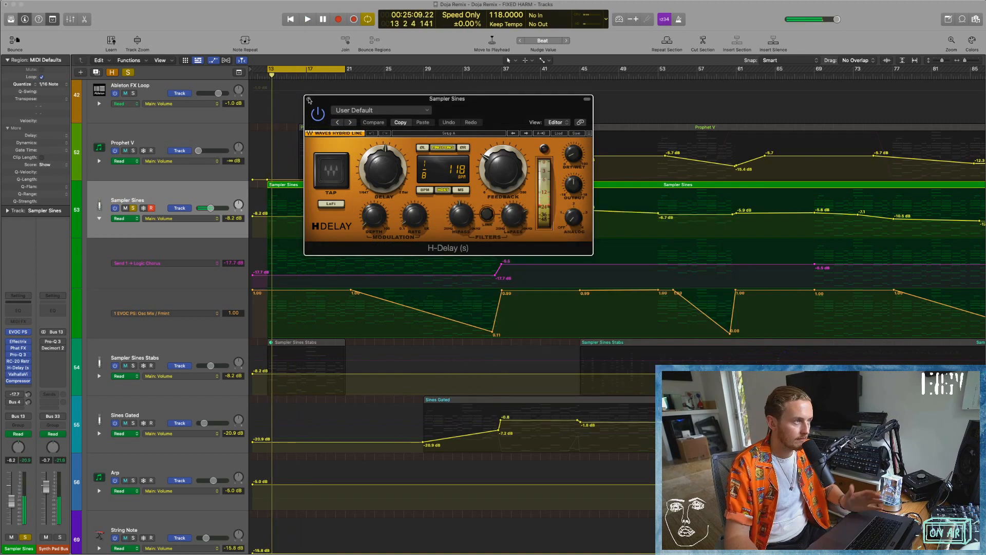
{"action": "left_click", "coordinate": [309, 99]}
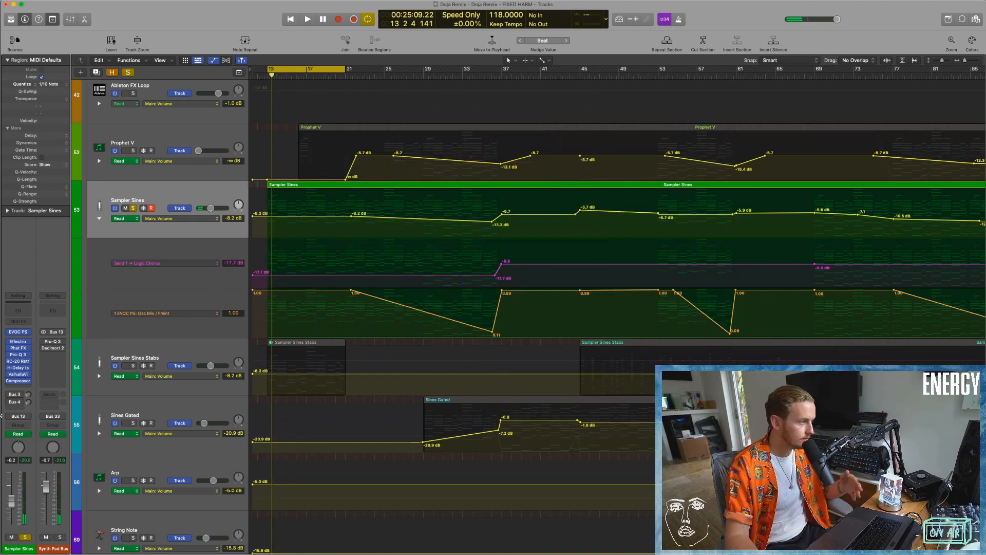
Audition the Sampler Sines send to Logic Chorus by raising it to +3.8 dB and lowering it to -19.7 dB.
{"action": "left_click_drag", "start_coordinate": [17, 397], "coordinate": [17, 375]}
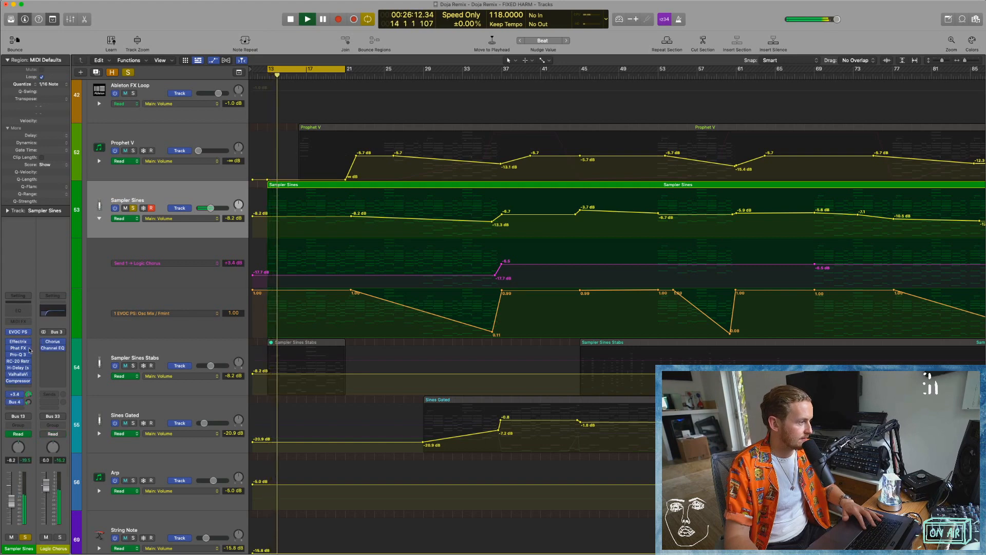
{"action": "left_click_drag", "start_coordinate": [29, 395], "coordinate": [29, 415]}
{"action": "key", "text": "space"}
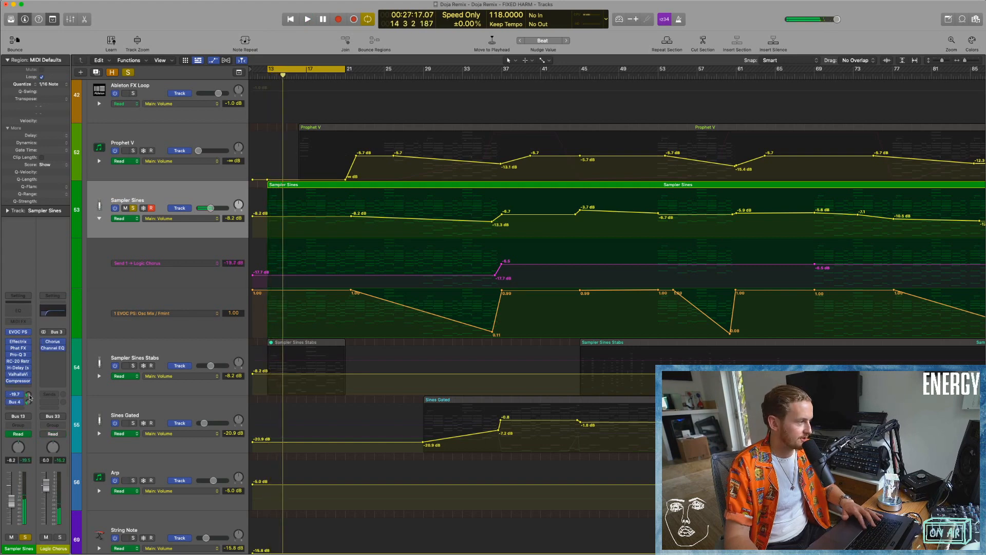
Examine the chorus send automation across the Sampler Sines track, and play it from bar 28 and from bar 53.
{"action": "key", "text": "super+Left"}
{"action": "key", "text": "super+Left"}
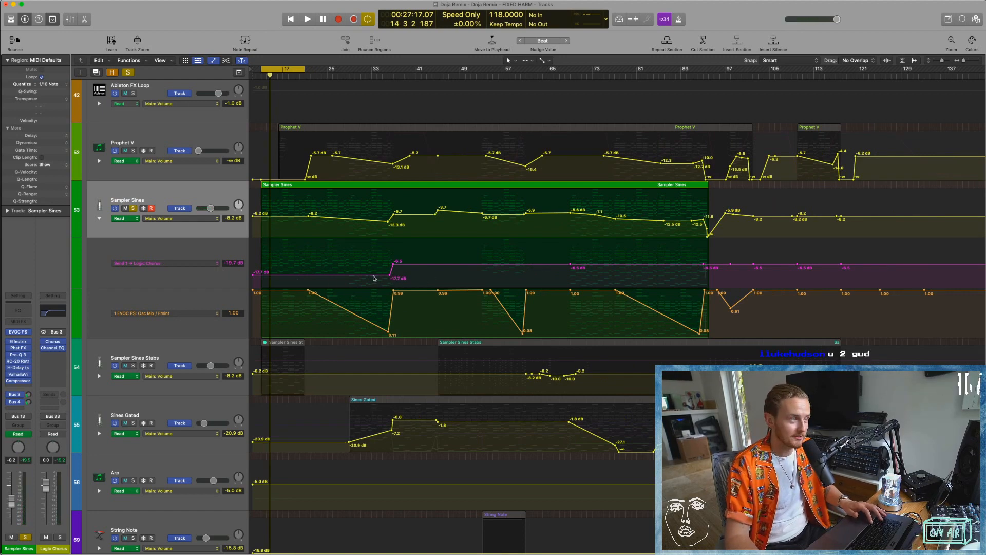
{"action": "left_click", "coordinate": [336, 276]}
{"action": "left_click", "coordinate": [400, 265]}
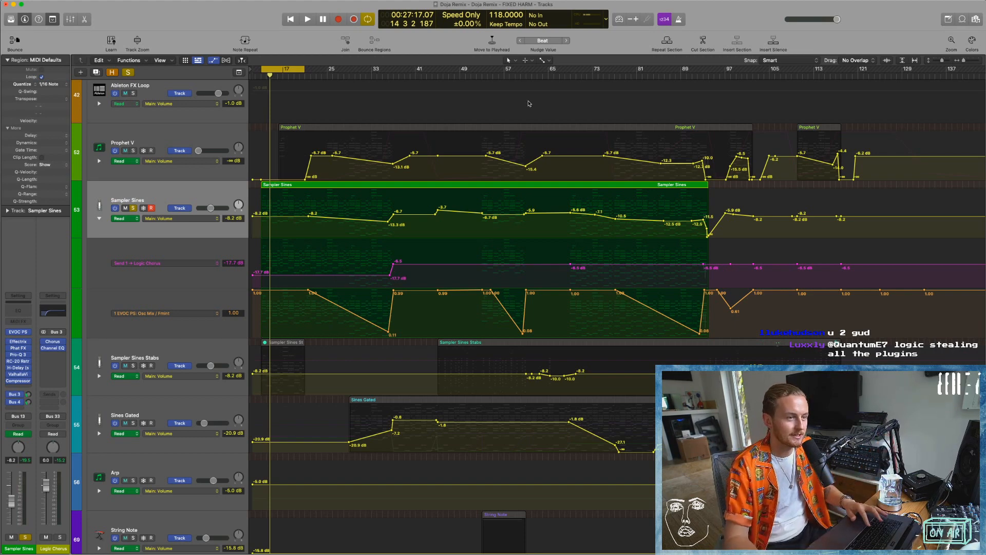
{"action": "double_click", "coordinate": [345, 76]}
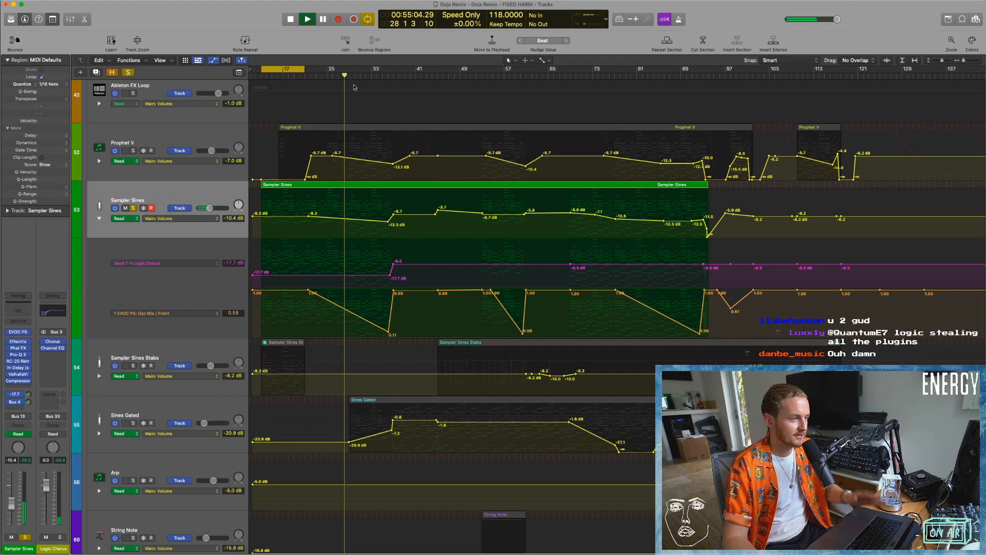
{"action": "left_click", "coordinate": [482, 77]}
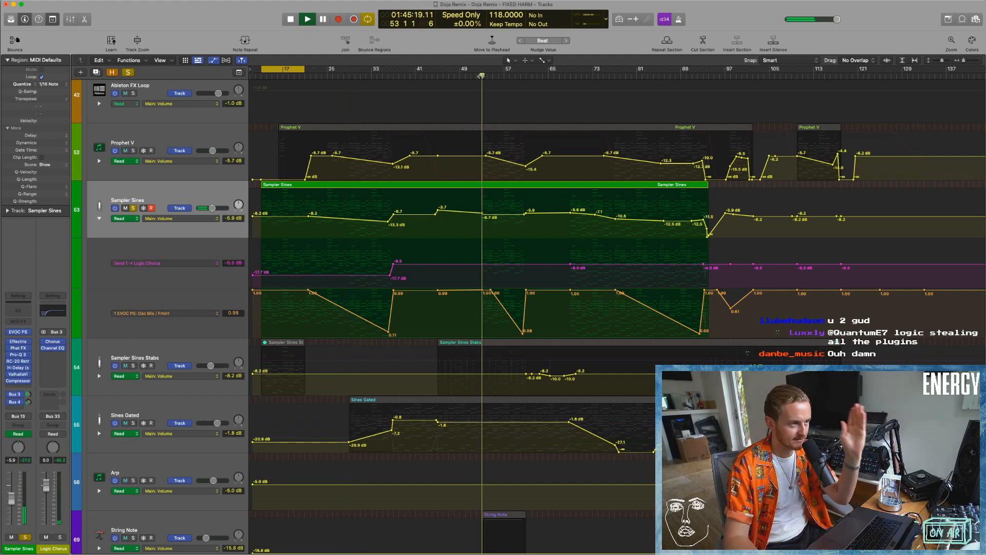
{"action": "key", "text": "space"}
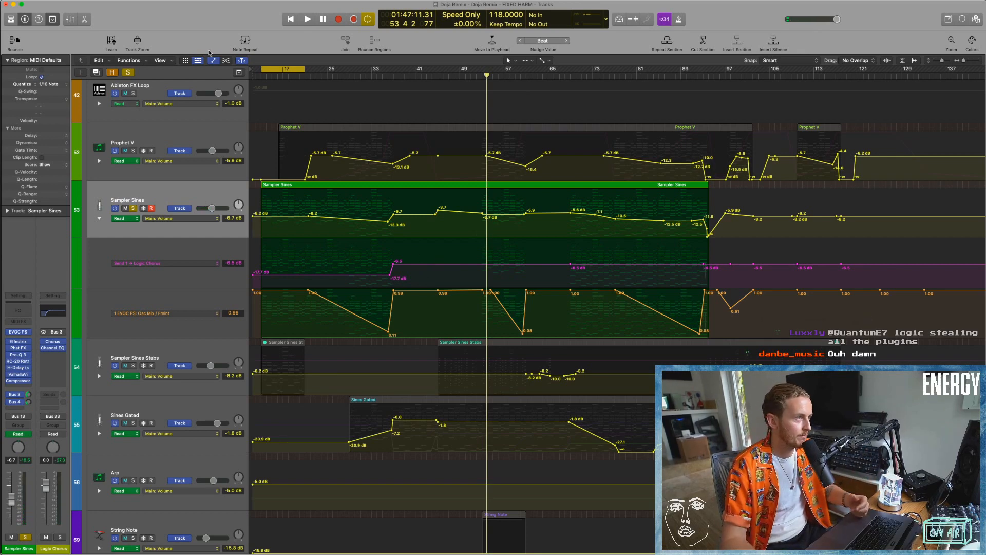
Clear the Sampler Sines solo, hide the automation lanes, and select the Prophet V track.
{"action": "left_click", "coordinate": [128, 73]}
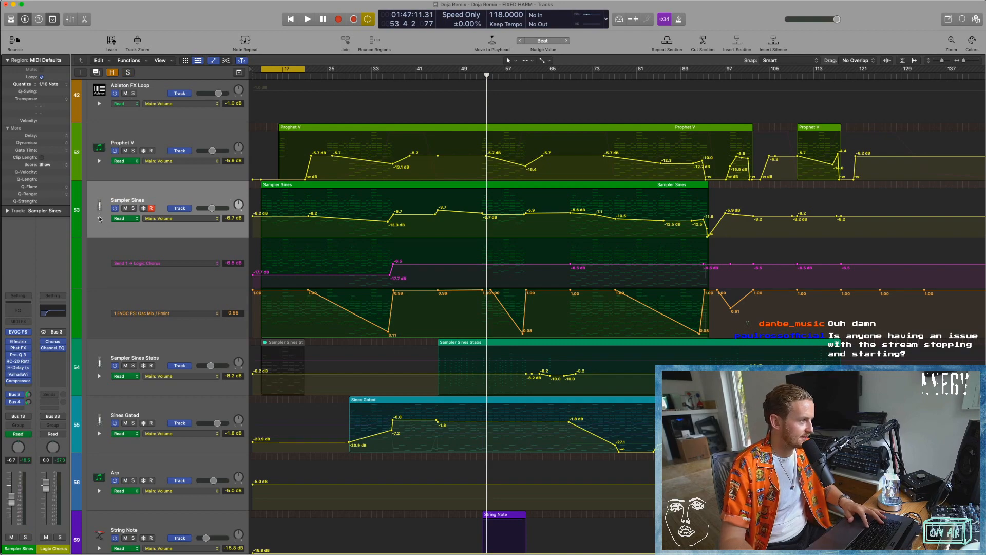
{"action": "key", "text": "a"}
{"action": "left_click", "coordinate": [132, 175]}
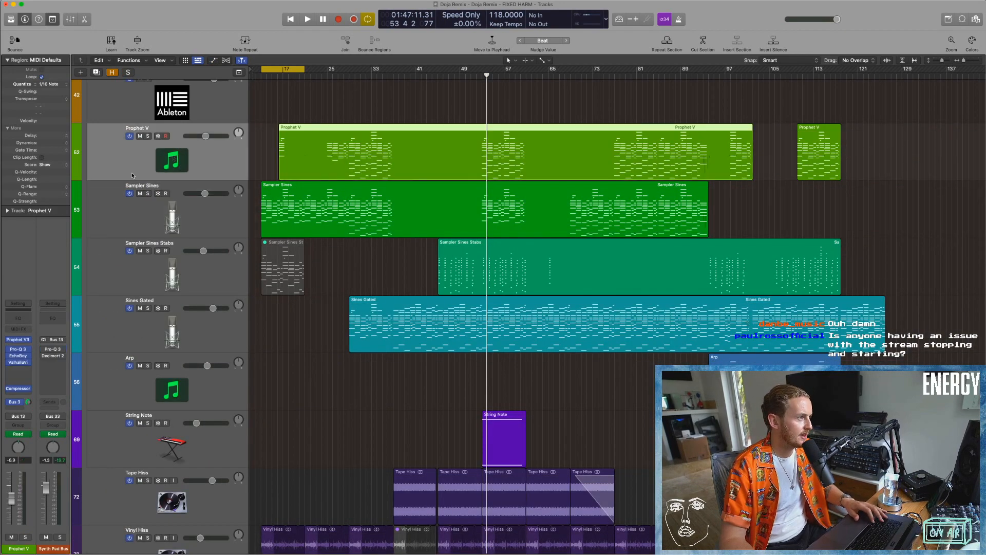
View the Prophet V3 synth window for the Prophet V track and hide it again.
{"action": "scroll", "coordinate": [152, 193], "scroll_direction": "up", "scroll_amount": 3}
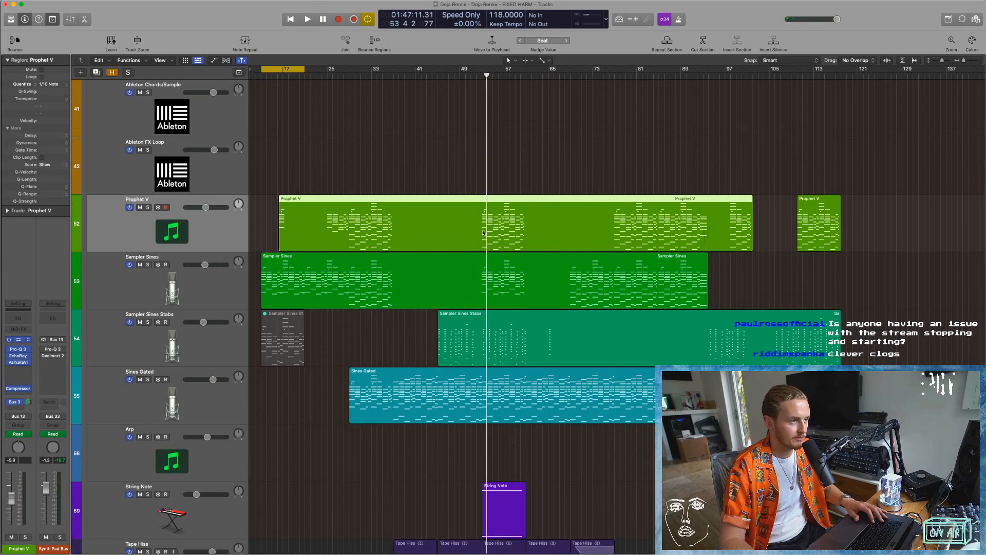
{"action": "key", "text": "v"}
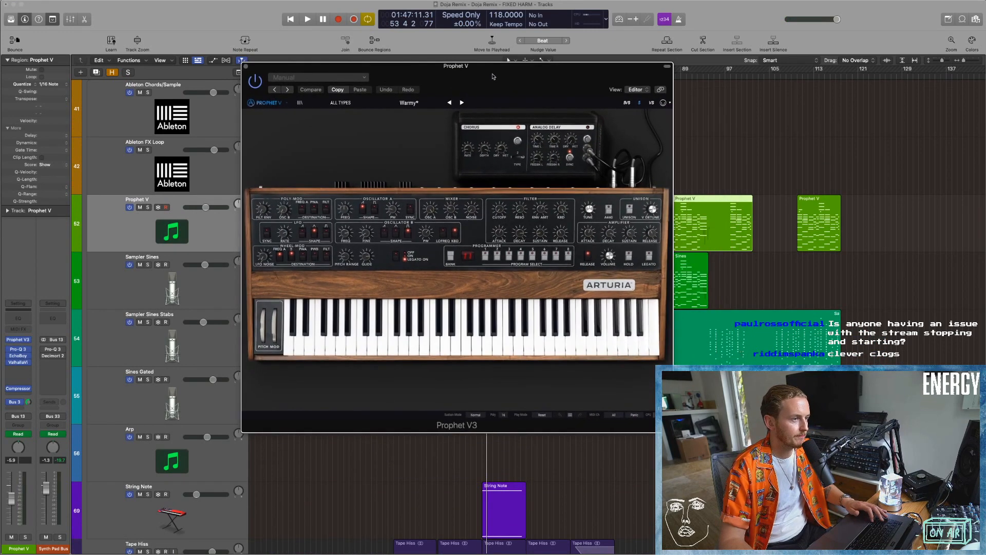
{"action": "key", "text": "v"}
Solo Prophet V, set the cycle range from bar 29 to bar 37, and play that section.
{"action": "key", "text": "s"}
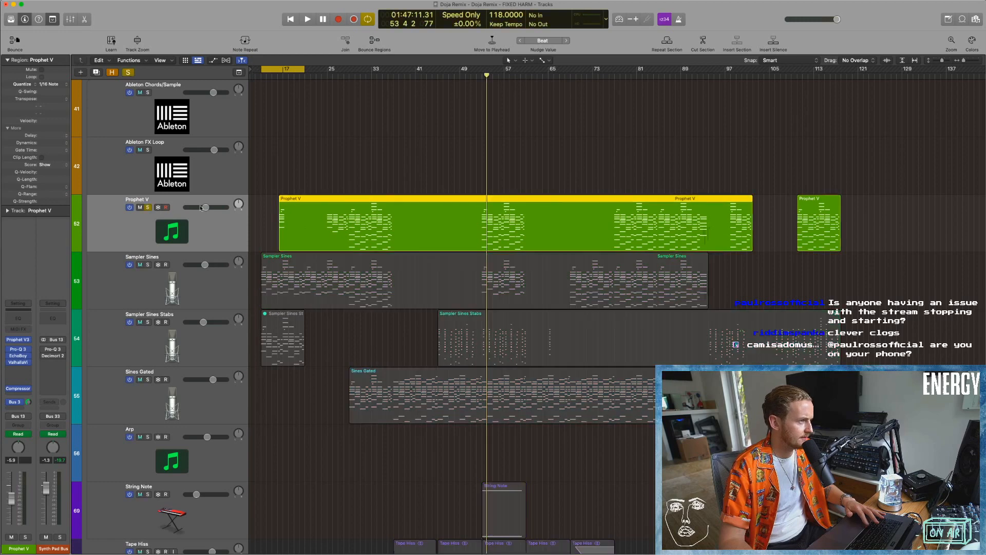
{"action": "left_click_drag", "start_coordinate": [271, 69], "coordinate": [361, 69]}
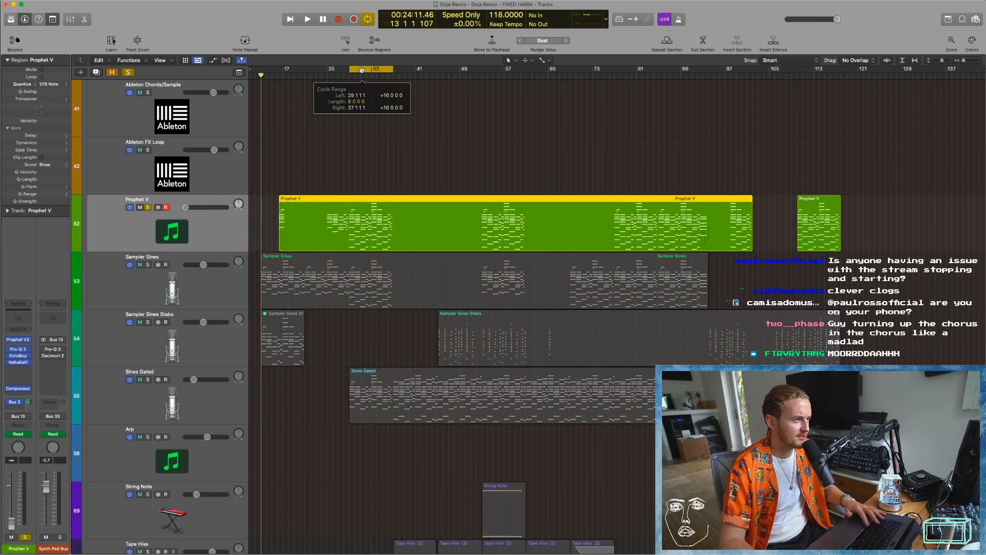
{"action": "key", "text": "space"}
{"action": "key", "text": "super+Right"}
{"action": "key", "text": "super+Right"}
{"action": "key", "text": "super+Right"}
{"action": "scroll", "coordinate": [370, 248], "scroll_direction": "left", "scroll_amount": 1}
{"action": "key", "text": "space"}
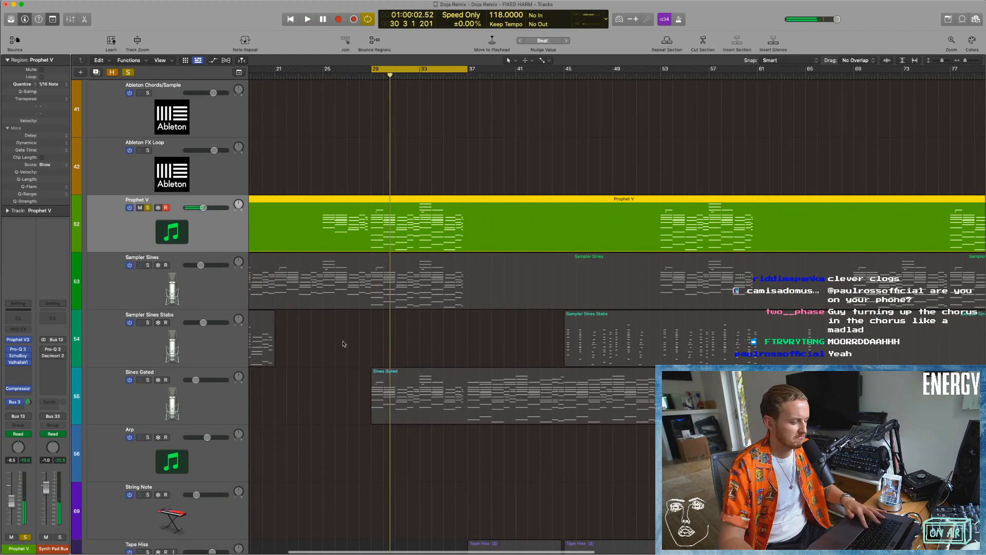
Open Pro-Q 3 on Prophet V, examine its EQ bands during playback, and close the plug-in.
{"action": "scroll", "coordinate": [308, 327], "scroll_direction": "left", "scroll_amount": 1}
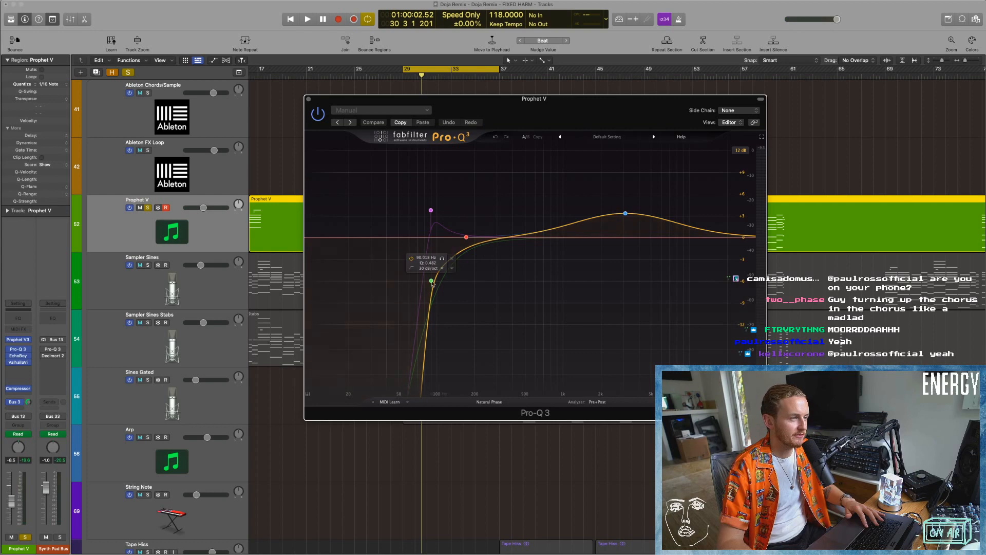
{"action": "key", "text": "space"}
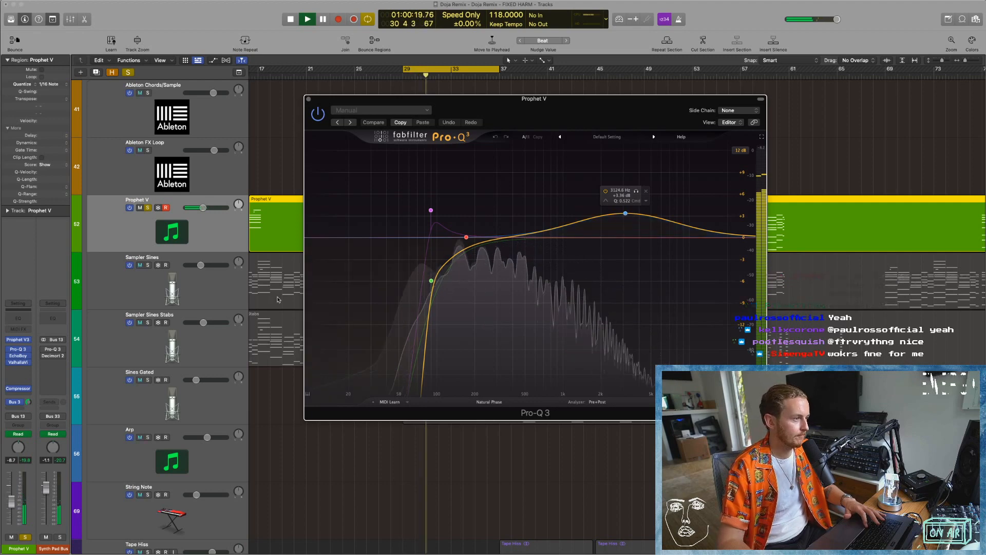
{"action": "left_click_drag", "start_coordinate": [329, 103], "coordinate": [269, 272]}
{"action": "left_click", "coordinate": [250, 267]}
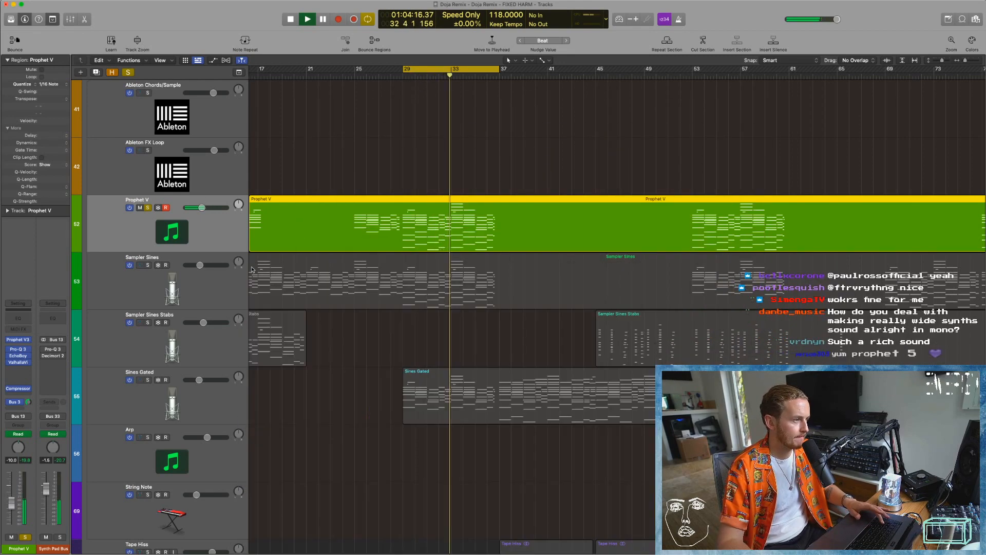
Show Prophet V's volume and Filter Cutoff automation during playback, and examine the Warmy preset in the Prophet V3 synth.
{"action": "key", "text": "a"}
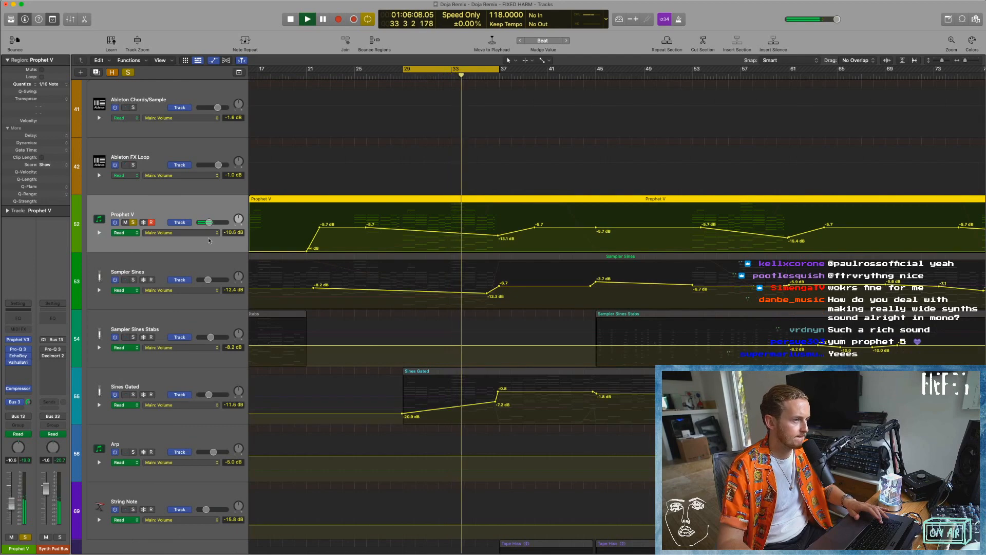
{"action": "left_click", "coordinate": [98, 233]}
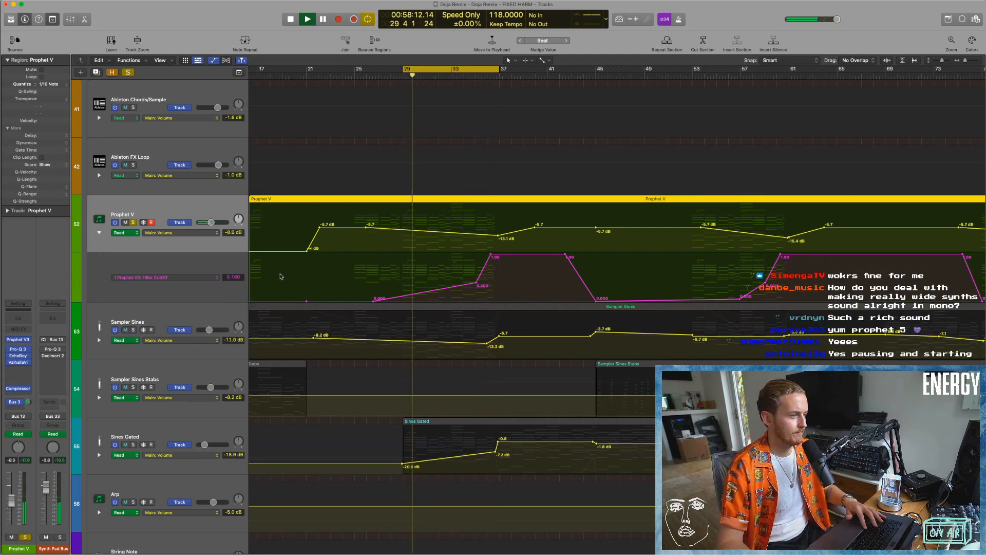
{"action": "key", "text": "space"}
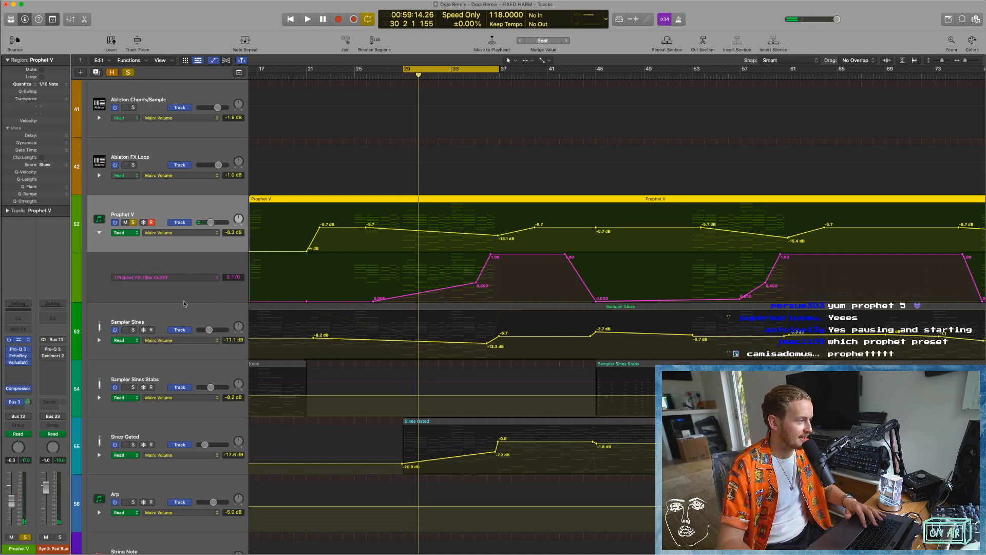
{"action": "left_click", "coordinate": [18, 341]}
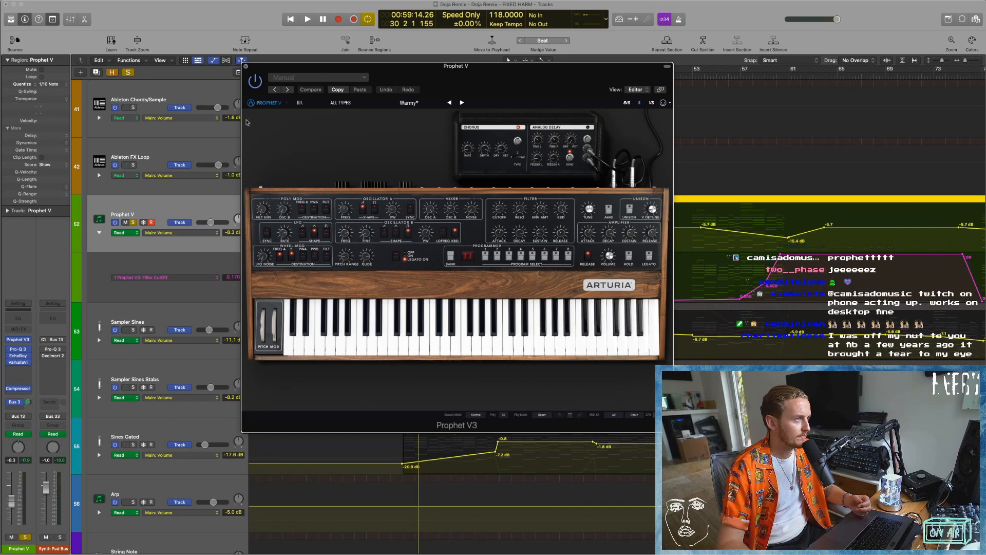
{"action": "left_click", "coordinate": [246, 66]}
Solo Sampler Sines together with Prophet V, and play both tracks from bar 29 with shorter track heights.
{"action": "left_click", "coordinate": [134, 331]}
{"action": "key", "text": "space"}
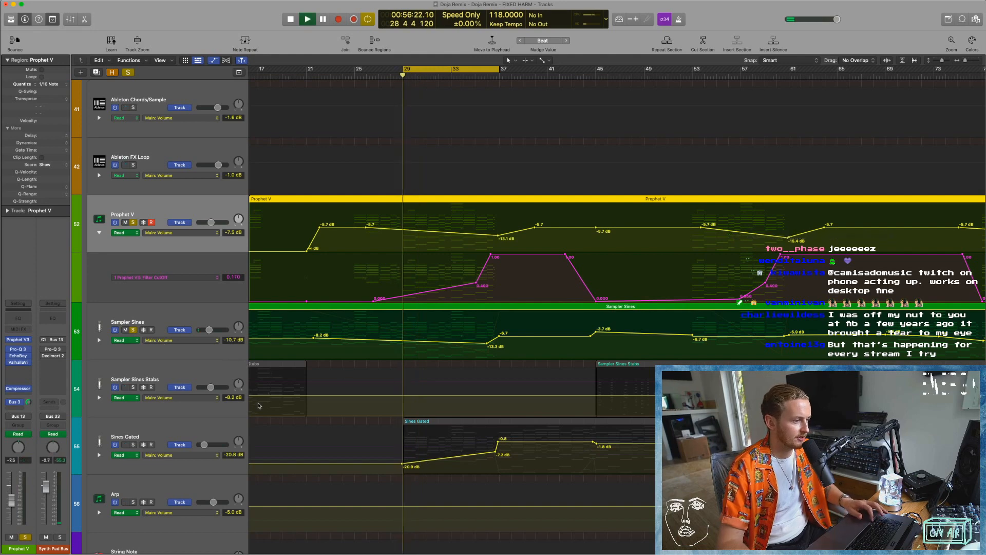
{"action": "key", "text": "super+Up"}
{"action": "scroll", "coordinate": [117, 252], "scroll_direction": "down", "scroll_amount": 3}
{"action": "scroll", "coordinate": [116, 251], "scroll_direction": "down", "scroll_amount": 1}
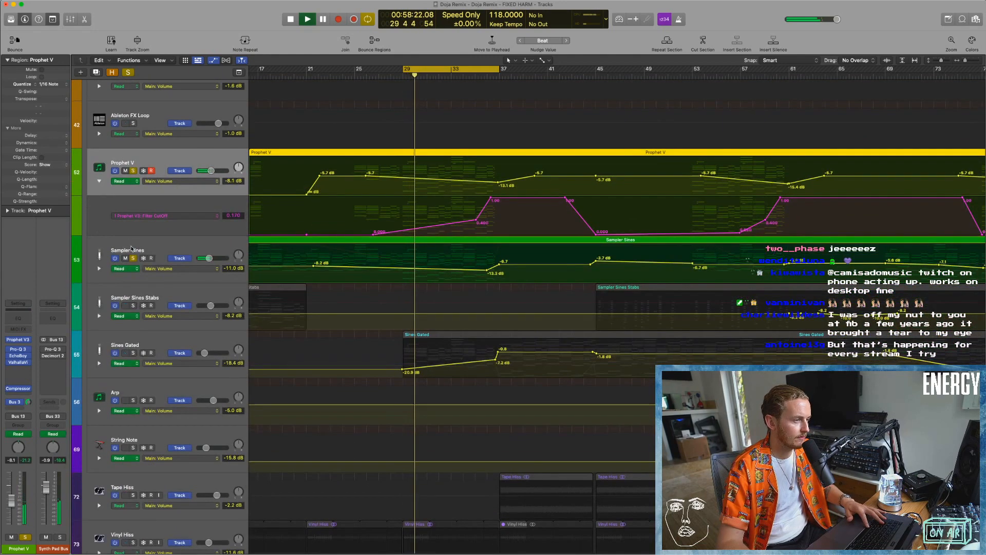
Toggle Prophet V's solo to compare Sampler Sines alone with both tracks layered, playing back from bar 29.
{"action": "left_click", "coordinate": [132, 171]}
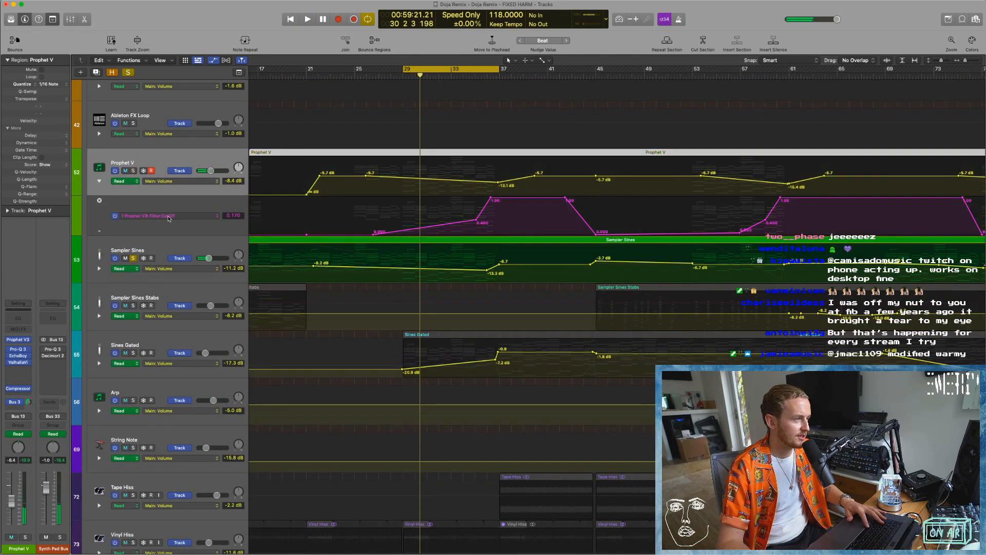
{"action": "key", "text": "space"}
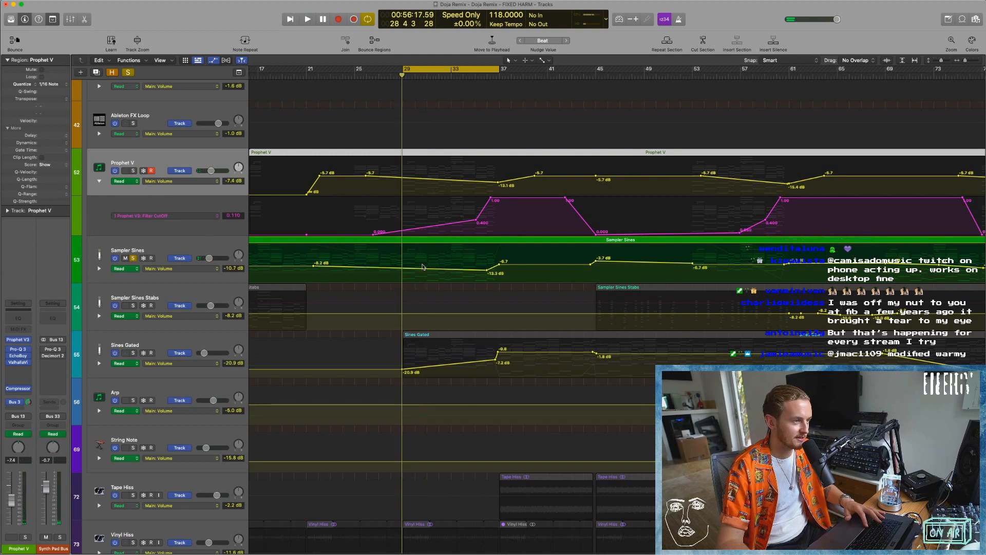
{"action": "key", "text": "space"}
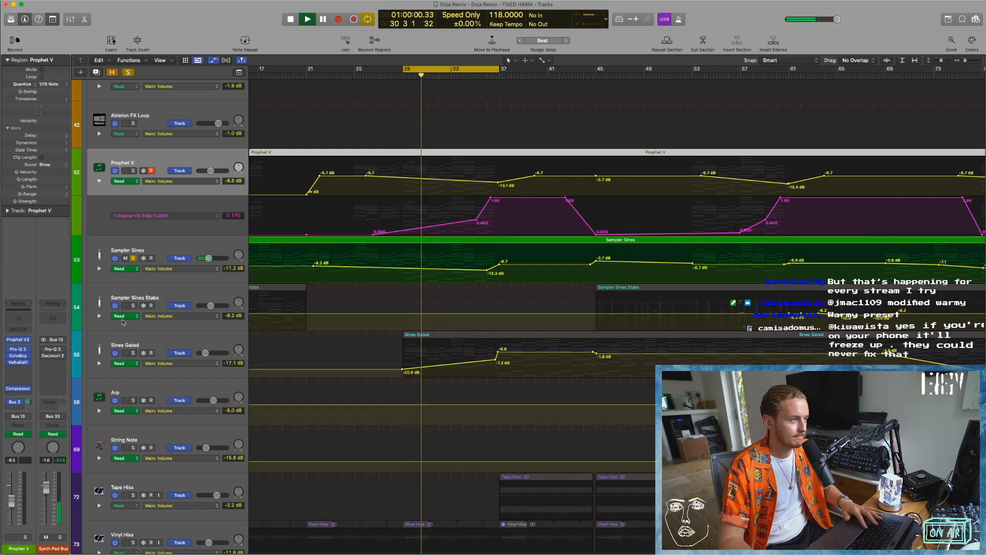
{"action": "key", "text": "space"}
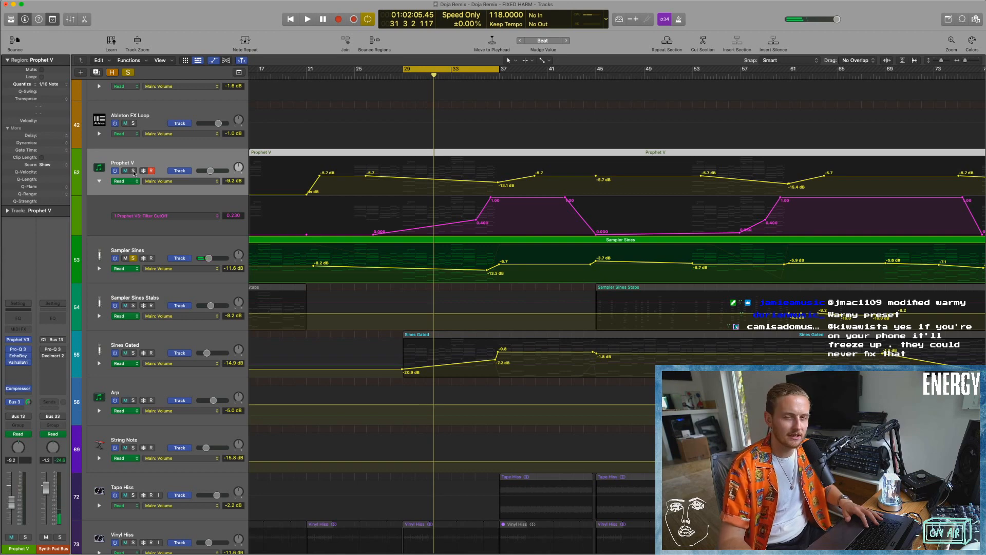
{"action": "left_click", "coordinate": [133, 170]}
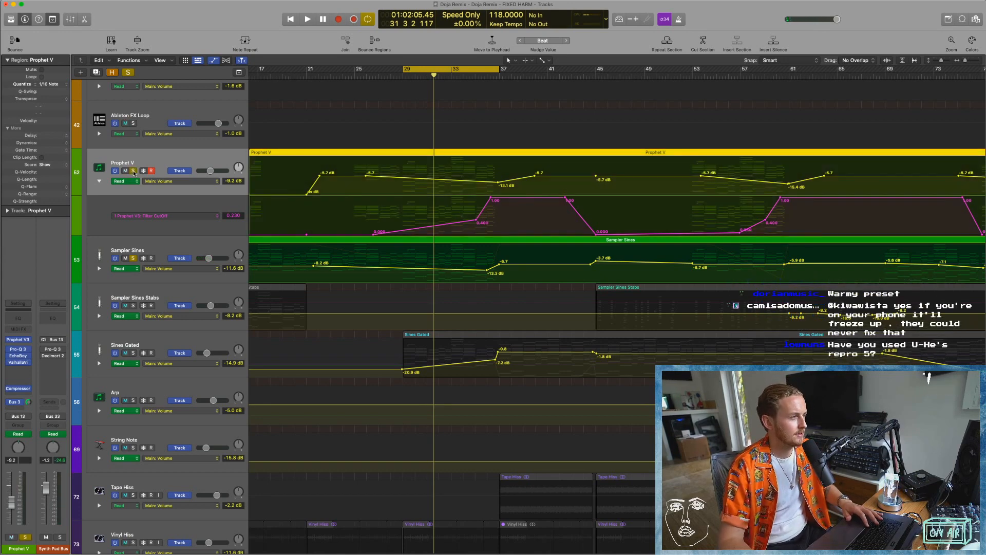
{"action": "key", "text": "space"}
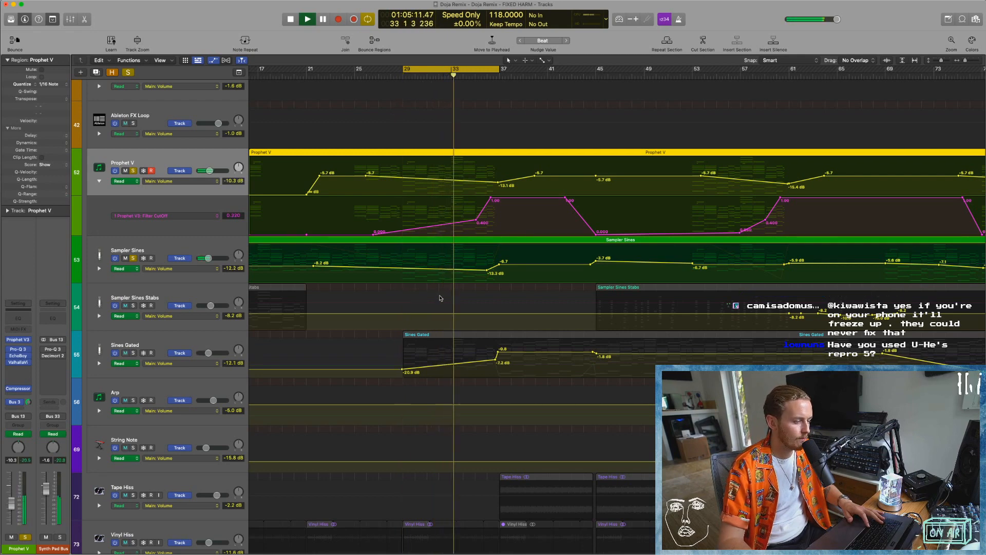
Remove the solos from Prophet V and Sampler Sines, solo Sines Gated instead, and play it.
{"action": "left_click", "coordinate": [133, 171]}
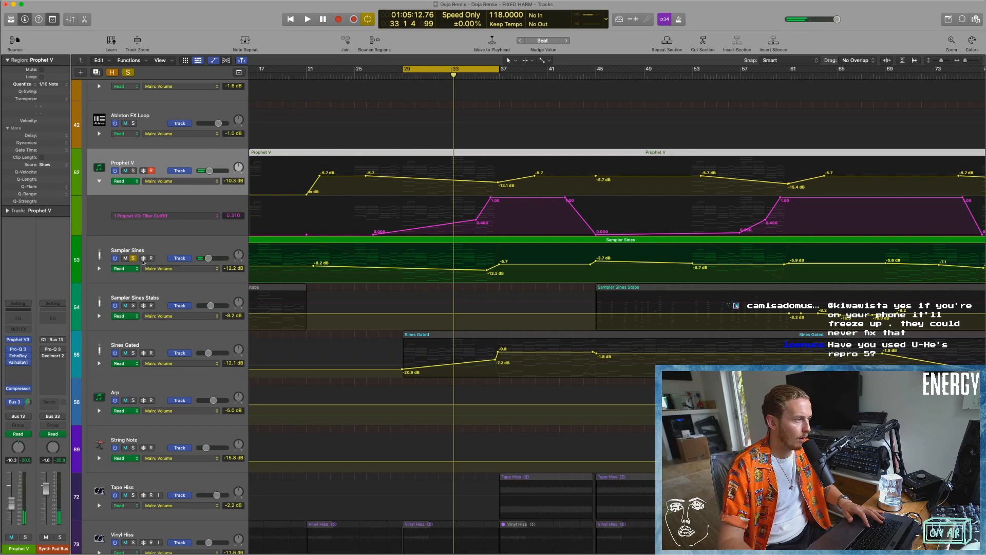
{"action": "left_click", "coordinate": [133, 258]}
{"action": "left_click", "coordinate": [133, 352]}
{"action": "left_click", "coordinate": [231, 338]}
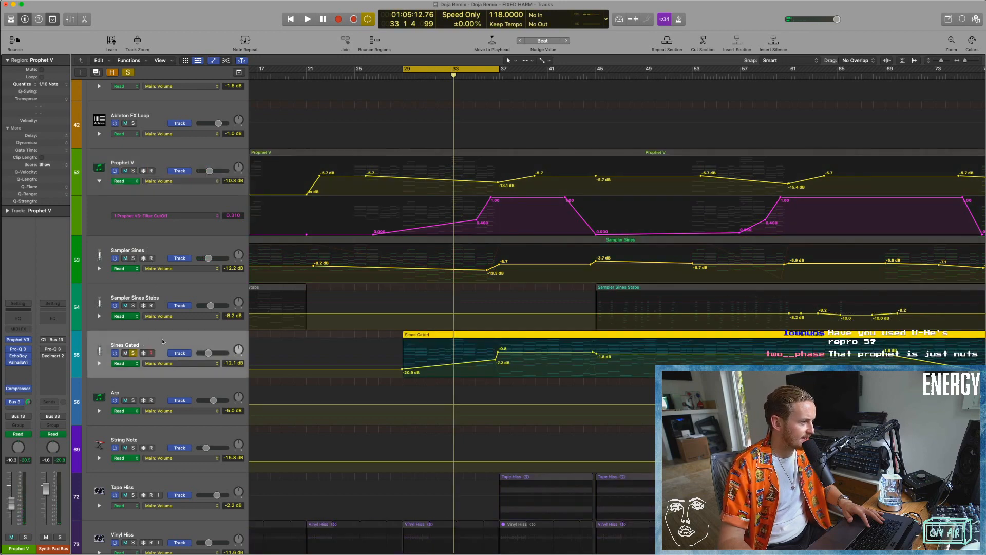
{"action": "key", "text": "space"}
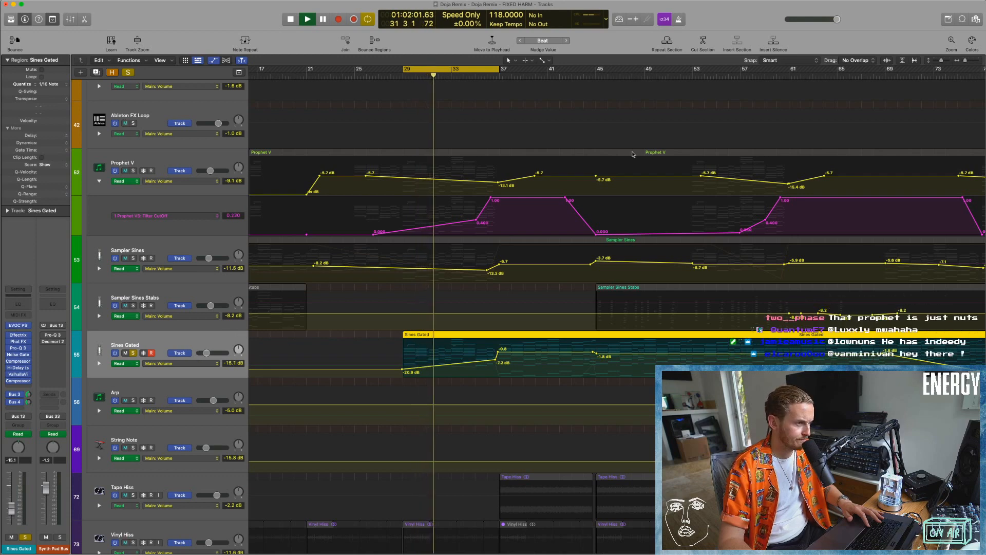
Move the cycle range to bars 37 to 45 and stop the Sines Gated playback.
{"action": "left_click_drag", "start_coordinate": [482, 69], "coordinate": [592, 69]}
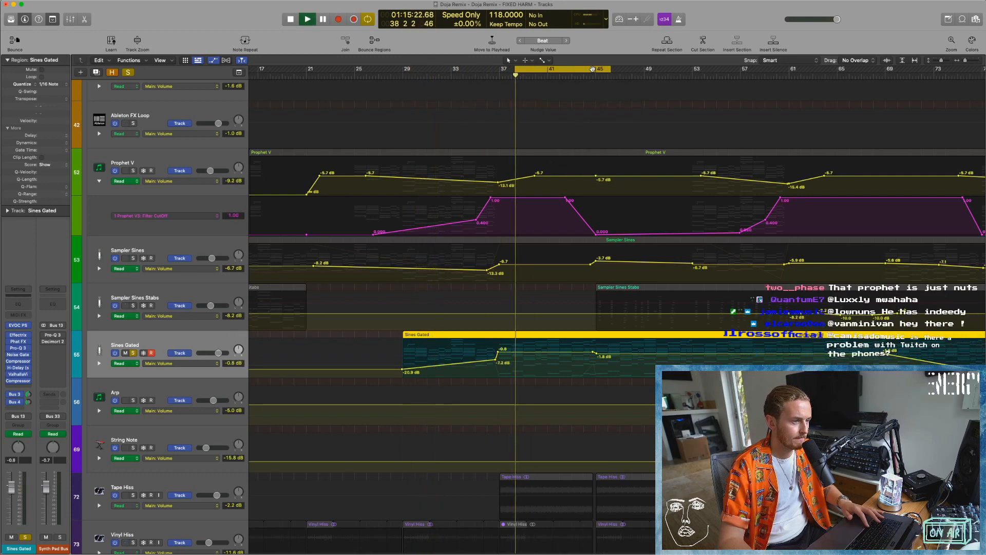
{"action": "key", "text": "space"}
{"action": "left_click_drag", "start_coordinate": [589, 69], "coordinate": [572, 69]}
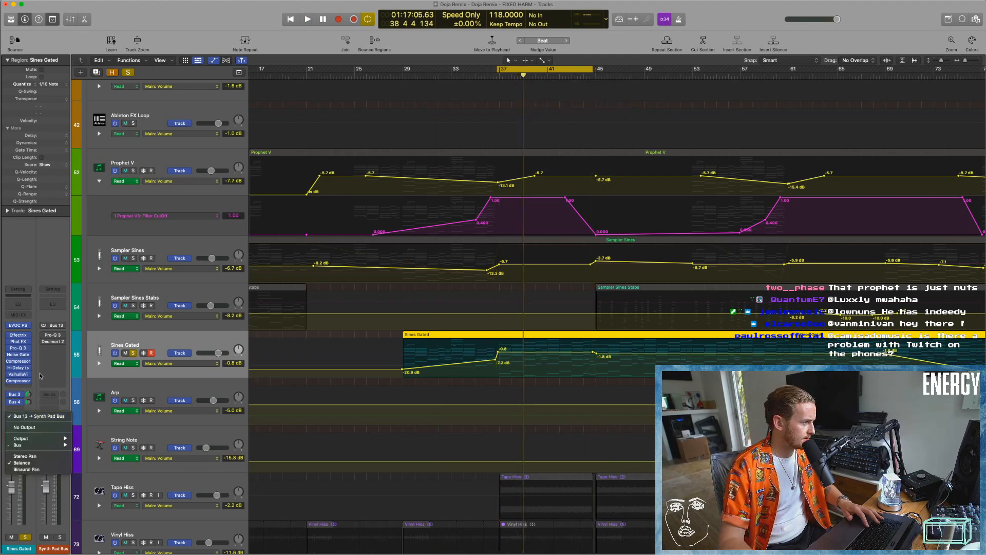
Hide automation, shrink the track heights for an overview, and solo the Gate trig track to play it with Sines Gated.
{"action": "key", "text": "a"}
{"action": "key", "text": "shift+Up"}
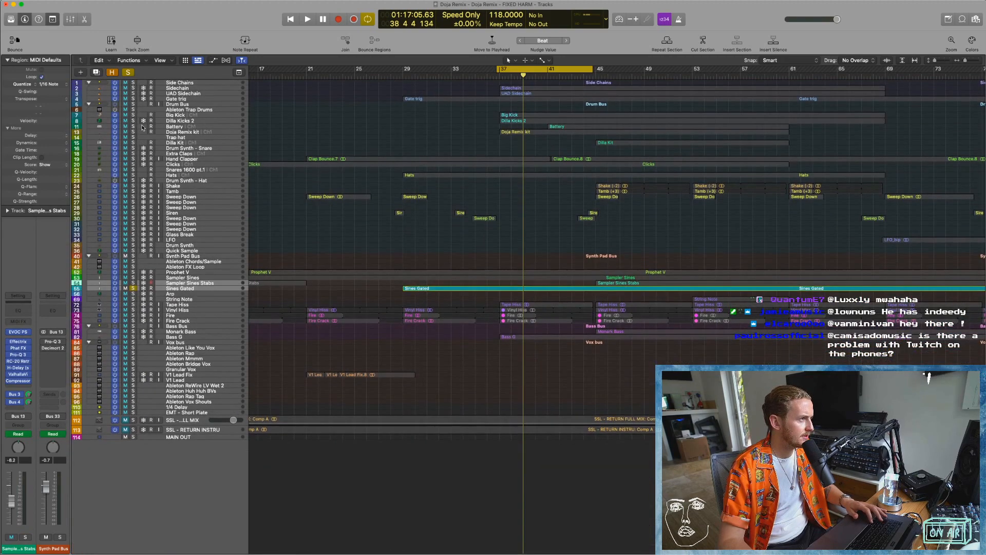
{"action": "left_click", "coordinate": [169, 93]}
{"action": "left_click", "coordinate": [169, 99]}
{"action": "left_click", "coordinate": [133, 99]}
{"action": "key", "text": "space"}
{"action": "key", "text": "space"}
{"action": "scroll", "coordinate": [356, 202], "scroll_direction": "up", "scroll_amount": 3}
{"action": "scroll", "coordinate": [389, 304], "scroll_direction": "up", "scroll_amount": 4}
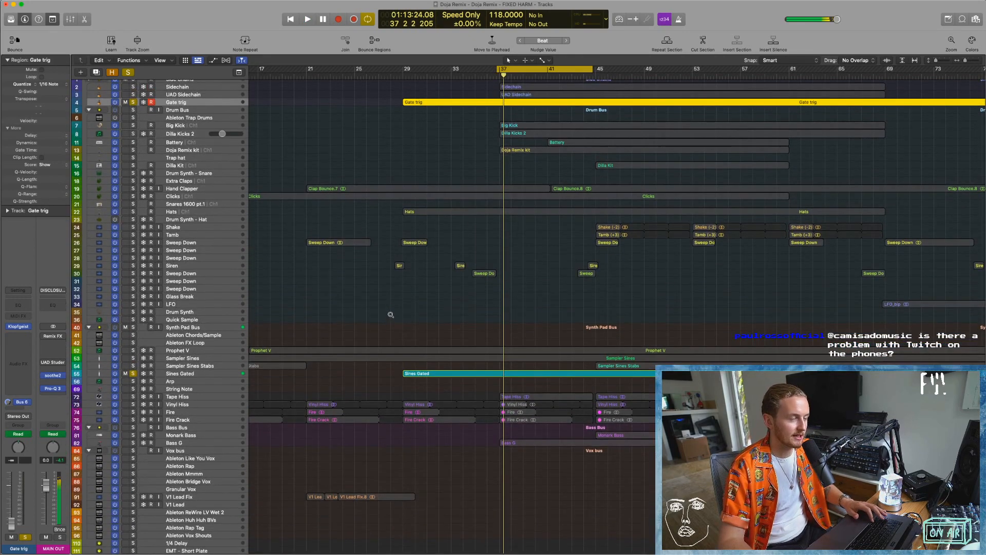
Clear all solos, enlarge the track heights, and open the Gate trig region in the Piano Roll to show its notes.
{"action": "left_click", "coordinate": [128, 73]}
{"action": "key", "text": "c"}
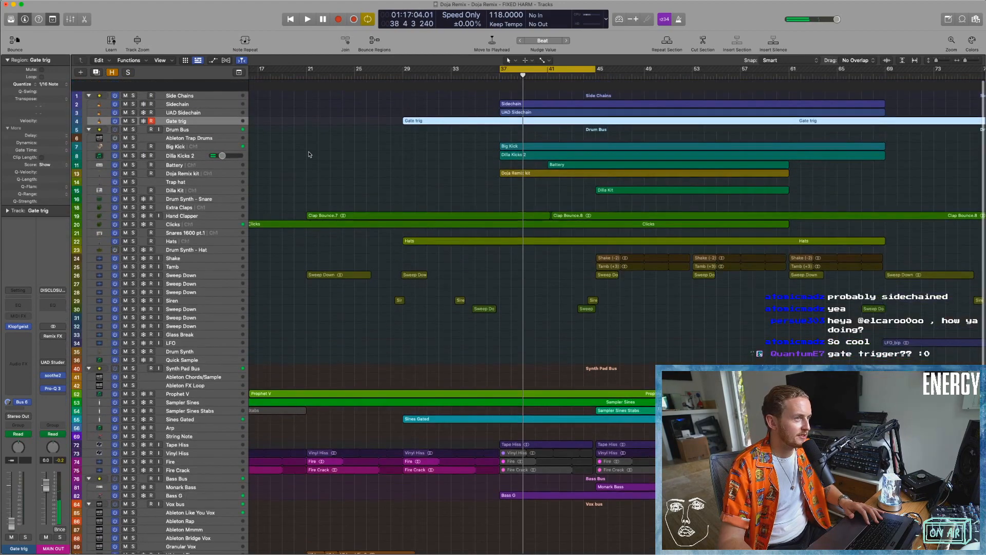
{"action": "scroll", "coordinate": [380, 156], "scroll_direction": "up", "scroll_amount": 4}
{"action": "scroll", "coordinate": [463, 195], "scroll_direction": "up", "scroll_amount": 3}
{"action": "left_click", "coordinate": [404, 129]}
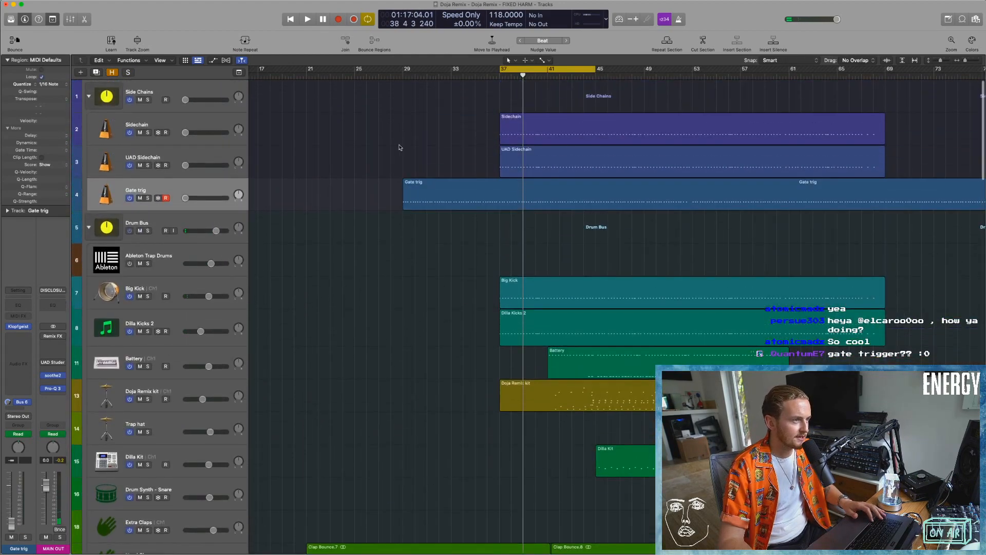
{"action": "double_click", "coordinate": [446, 207]}
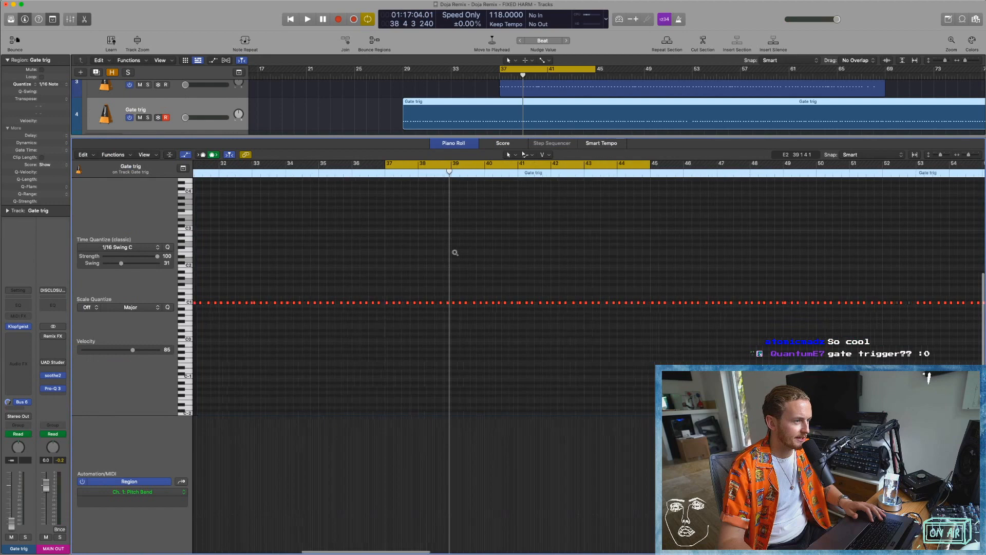
{"action": "scroll", "coordinate": [453, 254], "scroll_direction": "left", "scroll_amount": 3}
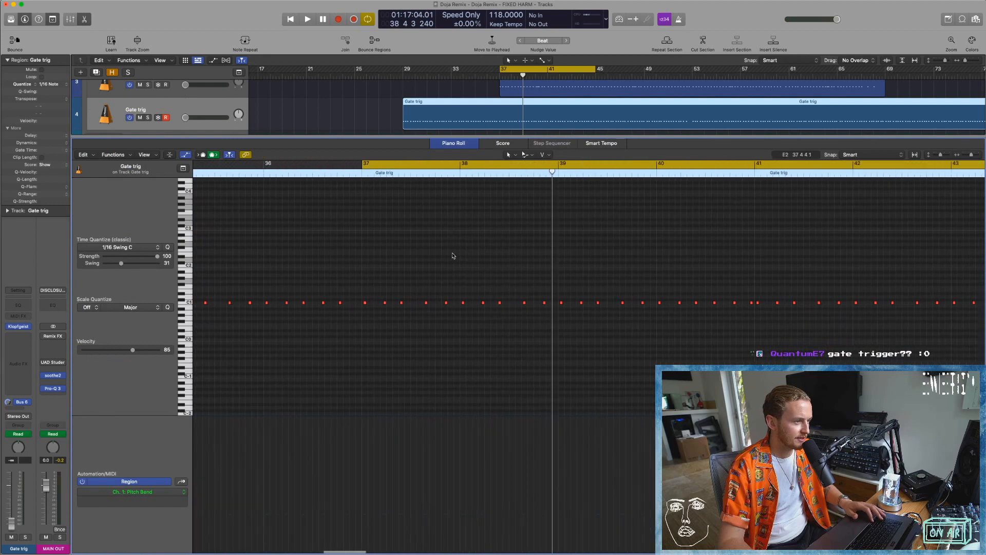
Play Gate trig soloed, close the Piano Roll, and remove the track's solo.
{"action": "left_click", "coordinate": [148, 118]}
{"action": "key", "text": "space"}
{"action": "mouse_move", "coordinate": [185, 118]}
{"action": "left_mouse_down"}
{"action": "mouse_move", "coordinate": [217, 117]}
{"action": "mouse_move", "coordinate": [185, 118]}
{"action": "left_mouse_up"}
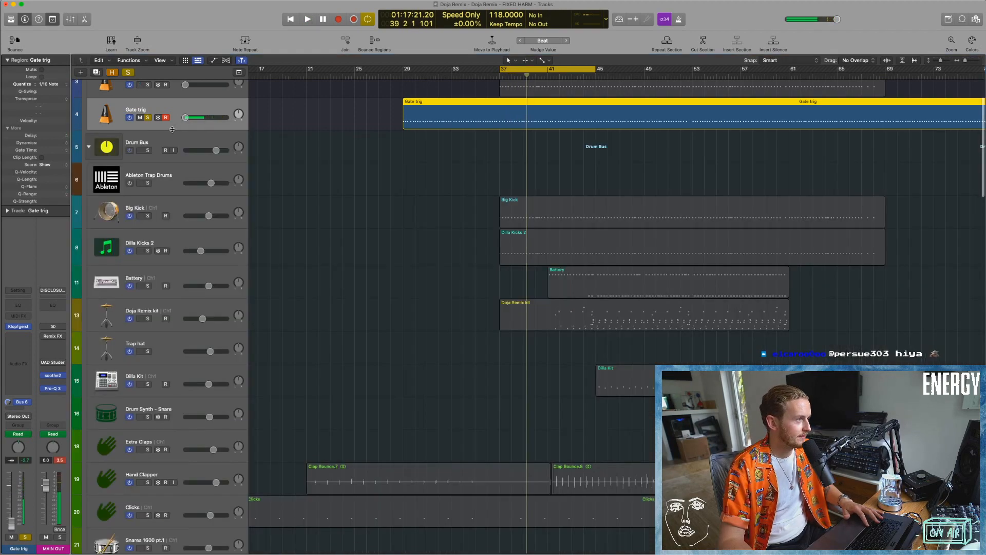
{"action": "key", "text": "e"}
{"action": "left_click", "coordinate": [147, 118]}
Open the Noise Gate on Sines Gated, examine its gate settings and Bus 6 side chain, and close the plug-in.
{"action": "scroll", "coordinate": [543, 311], "scroll_direction": "down", "scroll_amount": 20}
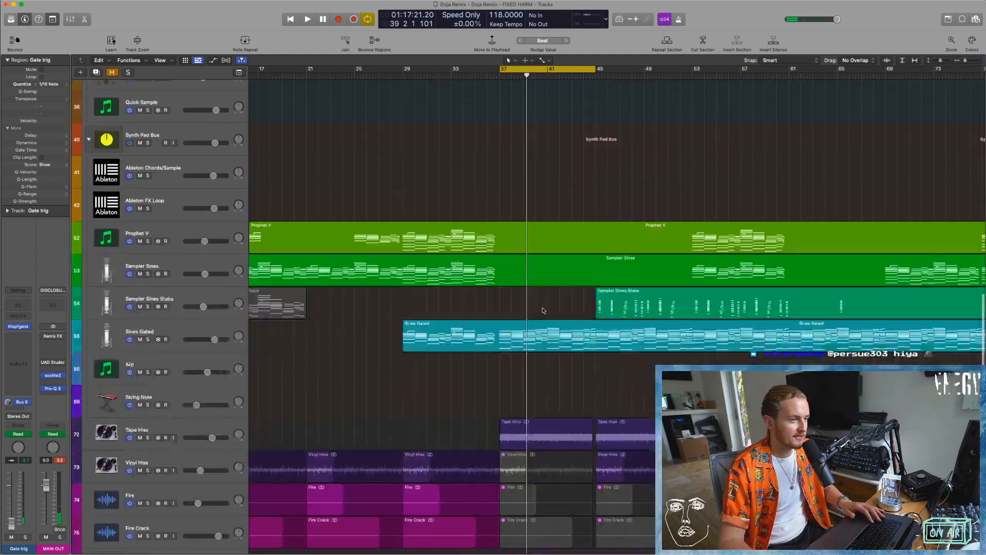
{"action": "scroll", "coordinate": [542, 310], "scroll_direction": "down", "scroll_amount": 5}
{"action": "scroll", "coordinate": [543, 311], "scroll_direction": "up", "scroll_amount": 10}
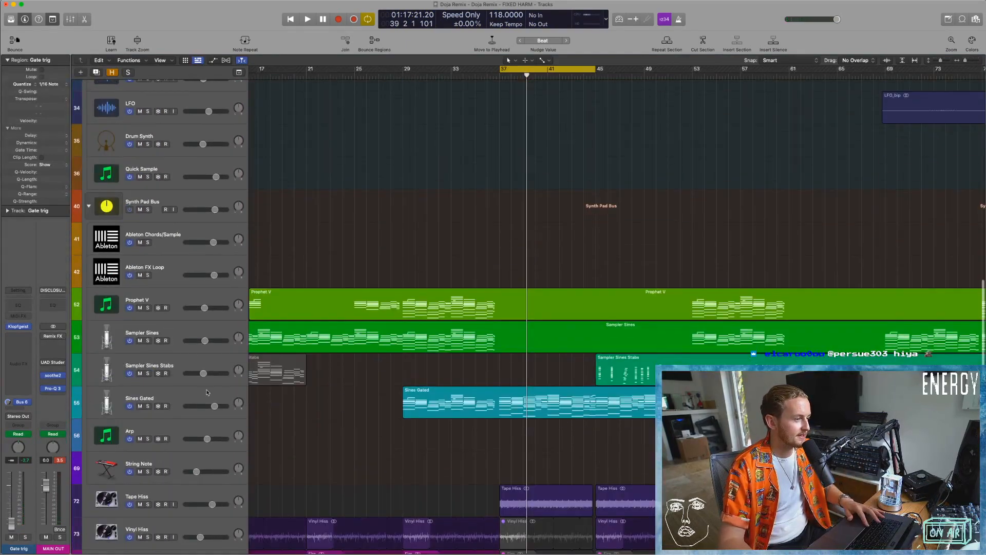
{"action": "left_click", "coordinate": [202, 391]}
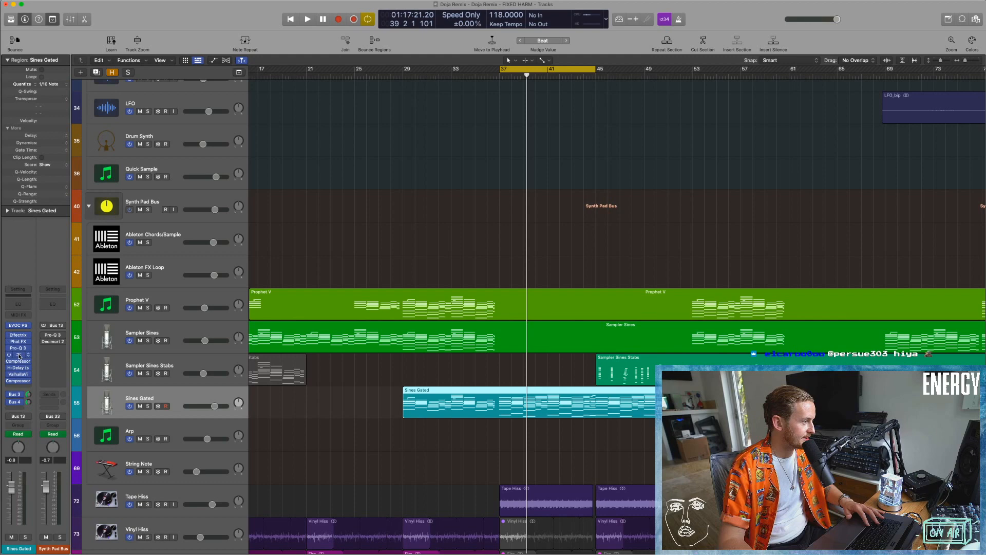
{"action": "left_click", "coordinate": [18, 354]}
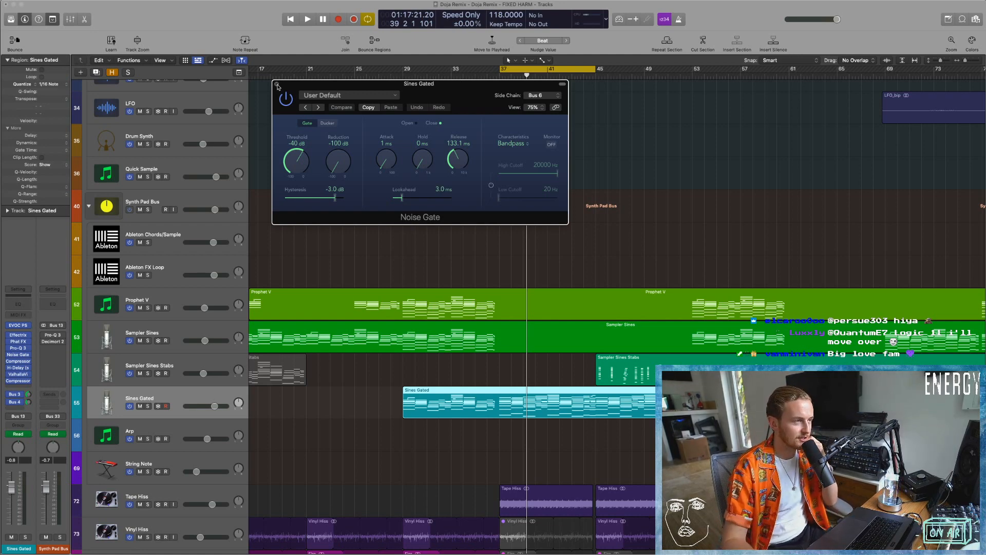
{"action": "left_click", "coordinate": [277, 85]}
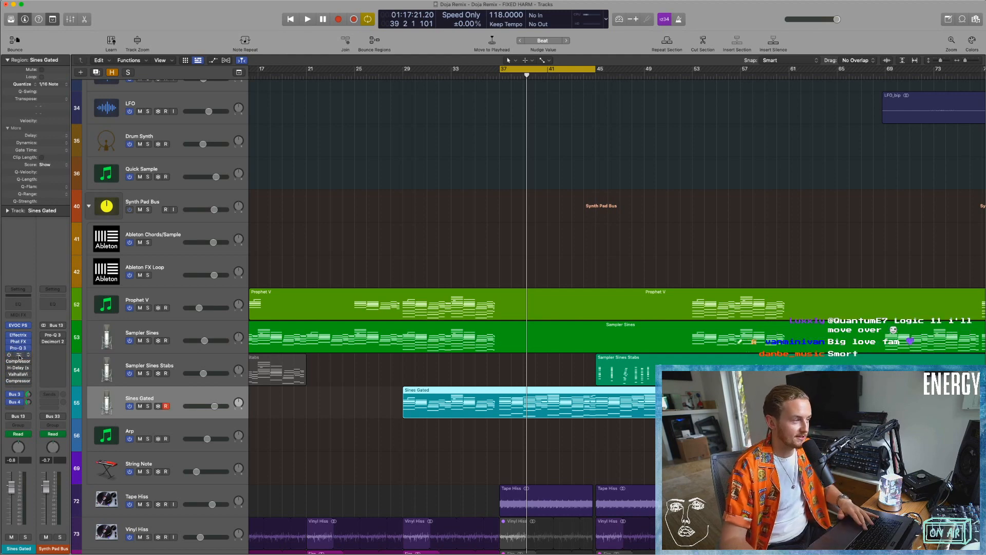
Solo Sines Gated with its Noise Gate bypassed, audition it, and compare its channel strip with Sampler Sines.
{"action": "key", "text": "space"}
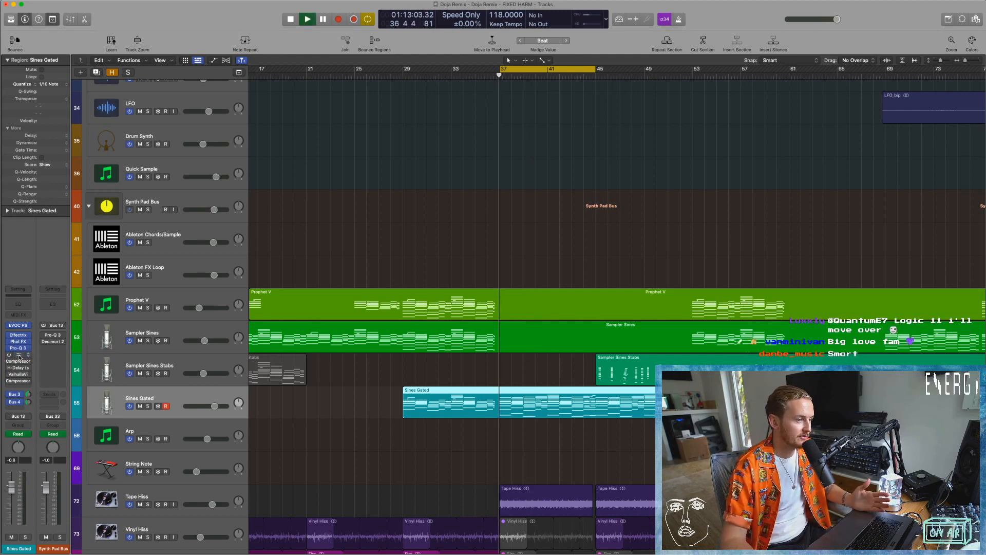
{"action": "left_click", "coordinate": [148, 406]}
{"action": "left_click", "coordinate": [170, 329]}
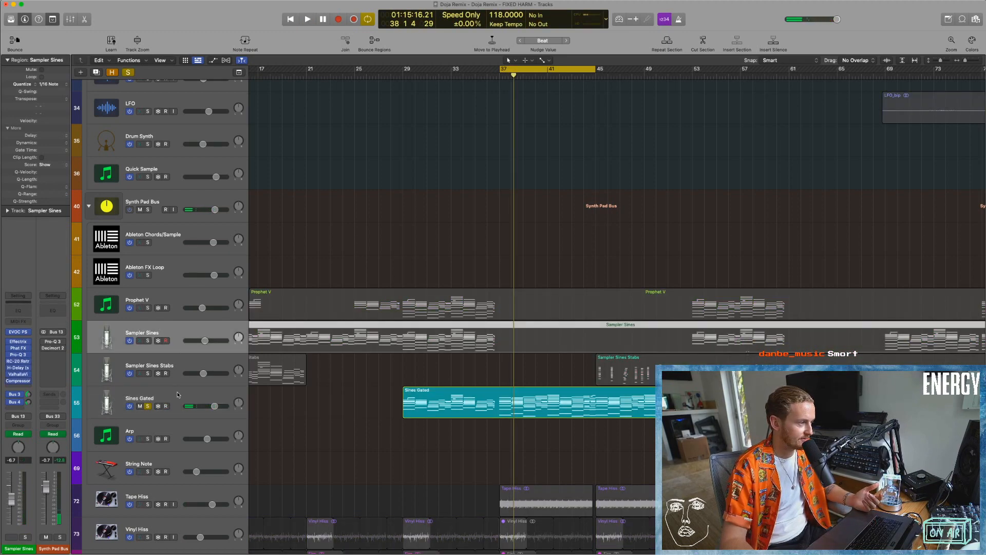
{"action": "left_click", "coordinate": [149, 404]}
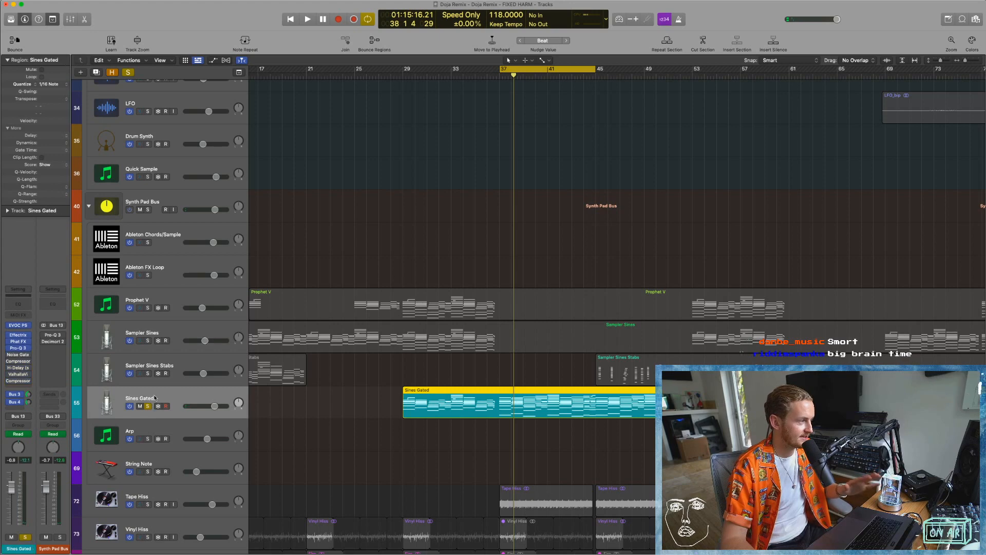
{"action": "left_click", "coordinate": [149, 334]}
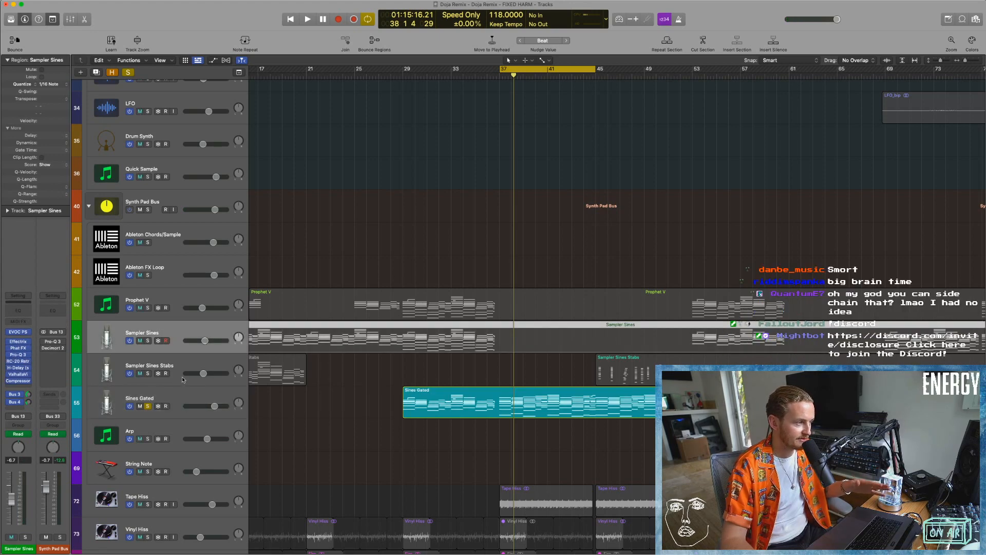
{"action": "left_click", "coordinate": [177, 395]}
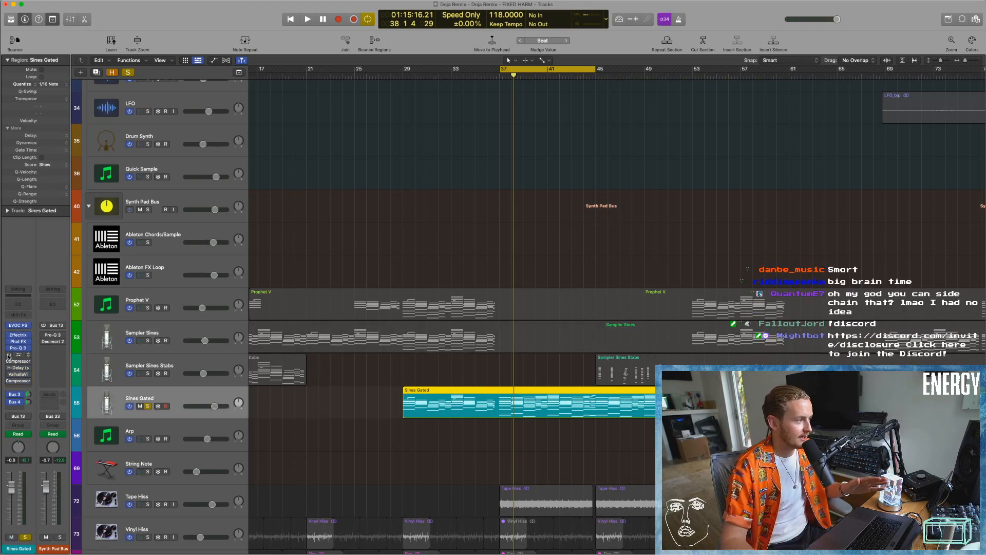
Play soloed Sines Gated with its Noise Gate re-enabled, and point out the Gate trig track that drives the gate.
{"action": "key", "text": "space"}
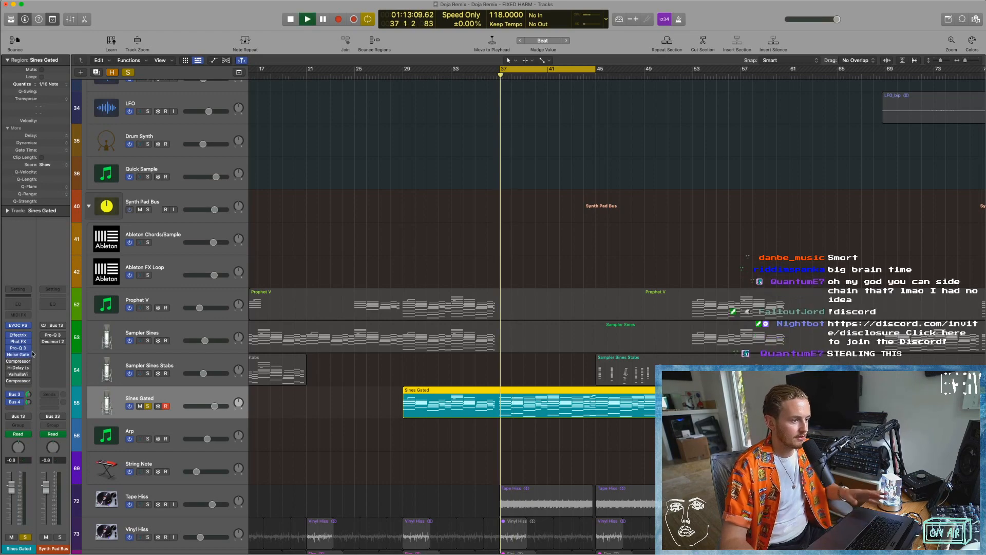
{"action": "scroll", "coordinate": [277, 231], "scroll_direction": "up", "scroll_amount": 15}
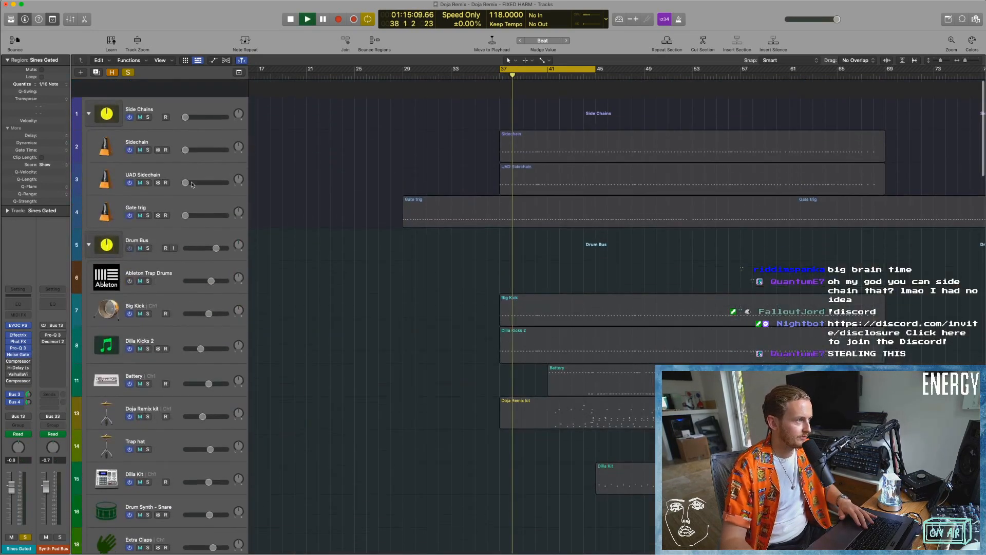
{"action": "key", "text": "space"}
{"action": "scroll", "coordinate": [319, 214], "scroll_direction": "down", "scroll_amount": 20}
{"action": "key", "text": "space"}
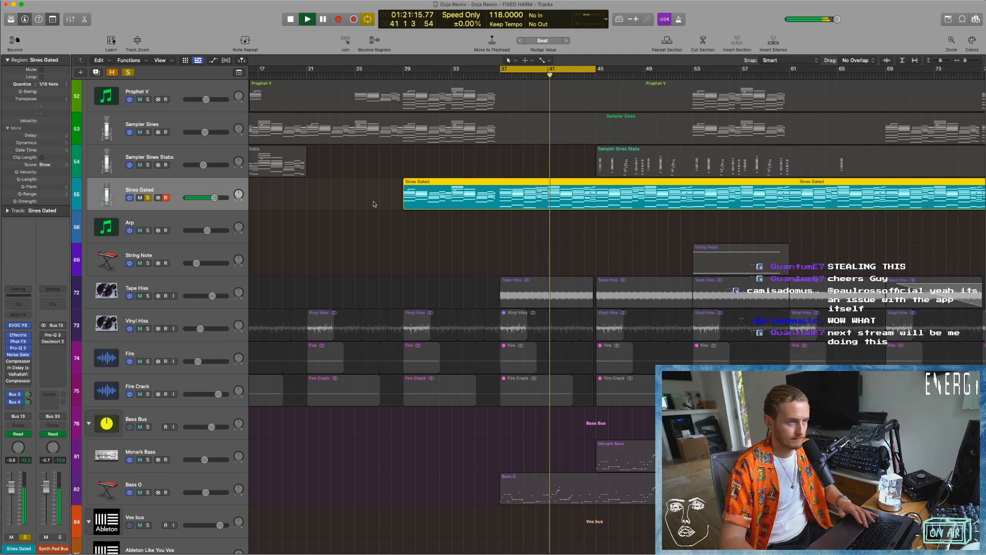
{"action": "scroll", "coordinate": [374, 204], "scroll_direction": "right", "scroll_amount": 2}
{"action": "key", "text": "space"}
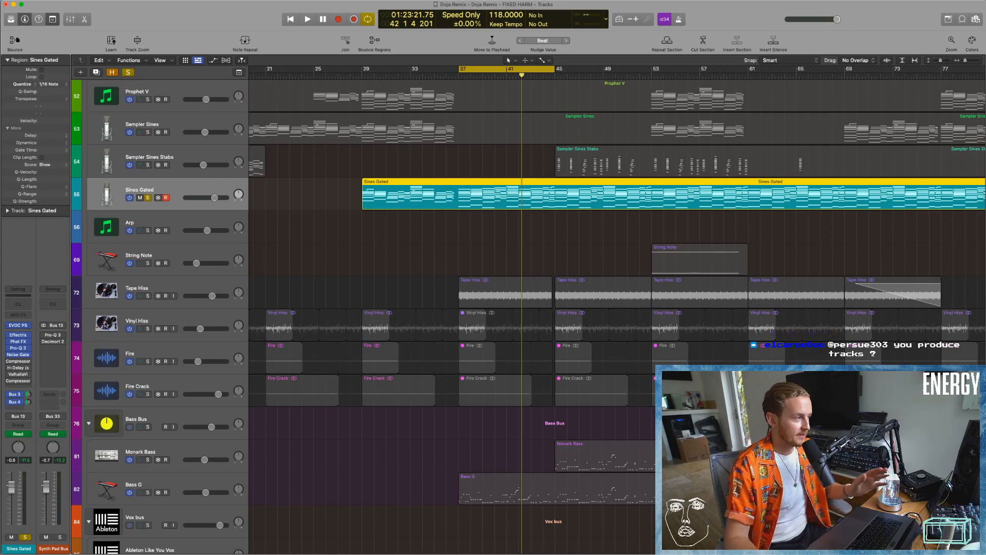
Open Effectrix and Phat FX on Sines Gated, examine their filter and Liquid Groove settings, and close both plug-ins.
{"action": "left_click", "coordinate": [19, 335]}
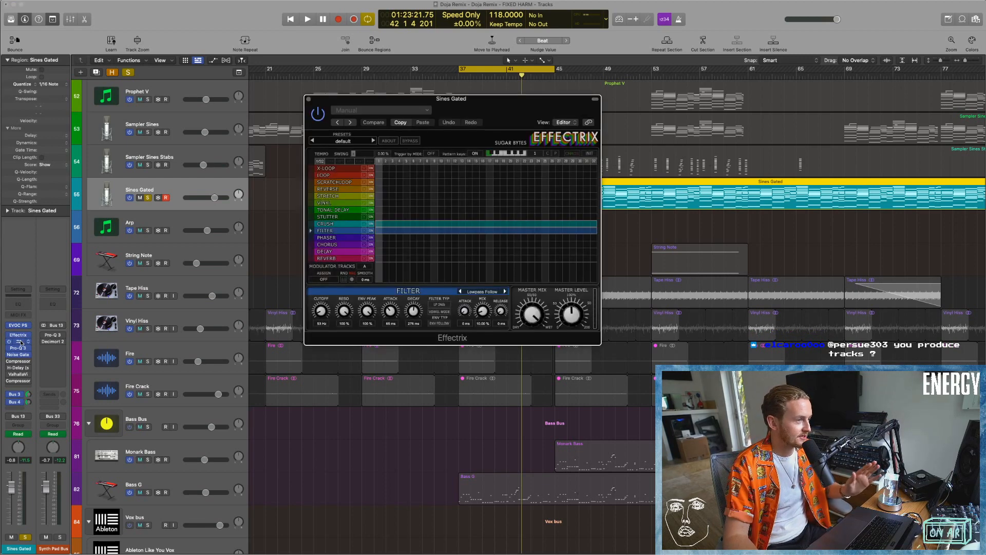
{"action": "left_click", "coordinate": [20, 342]}
{"action": "left_click_drag", "start_coordinate": [541, 114], "coordinate": [616, 189]}
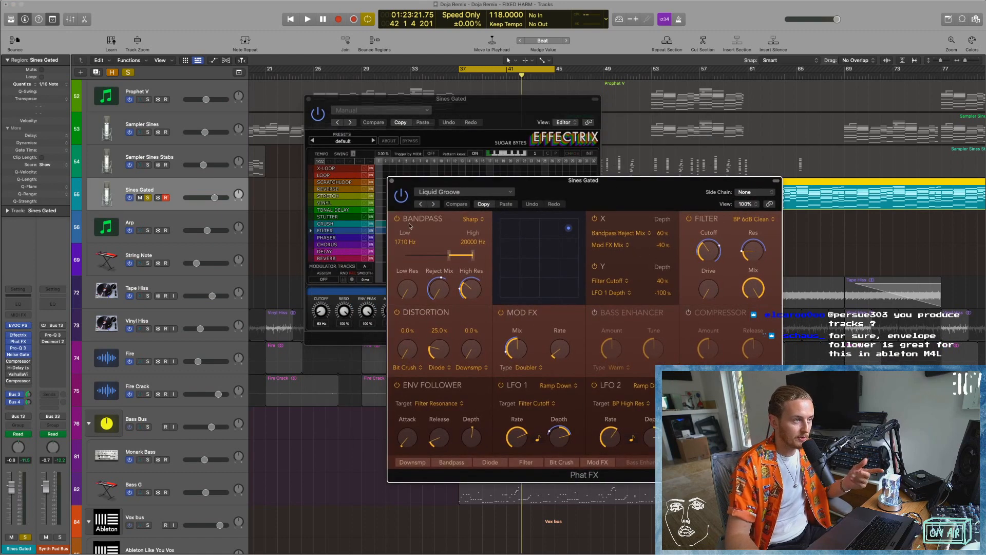
{"action": "left_click", "coordinate": [392, 181]}
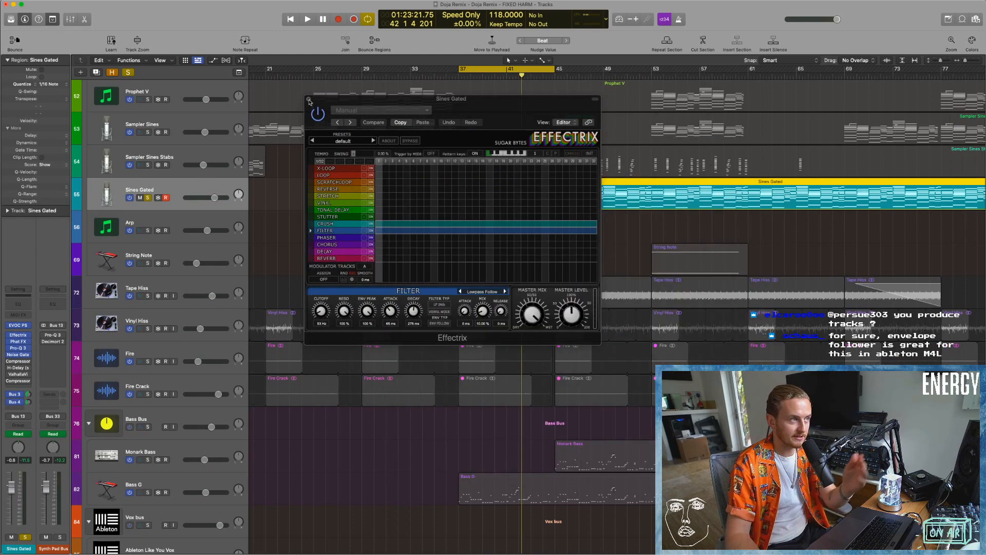
{"action": "left_click", "coordinate": [309, 99]}
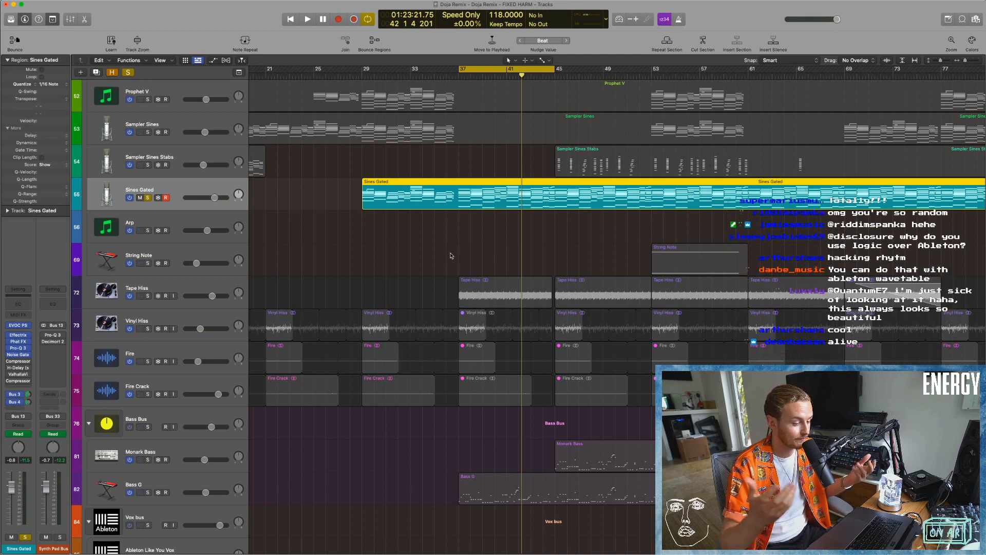
Audition Sines Gated while switching its Compressors, H-Delay and Valhalla reverb back on, and inspect the first Compressor's settings.
{"action": "key", "text": "space"}
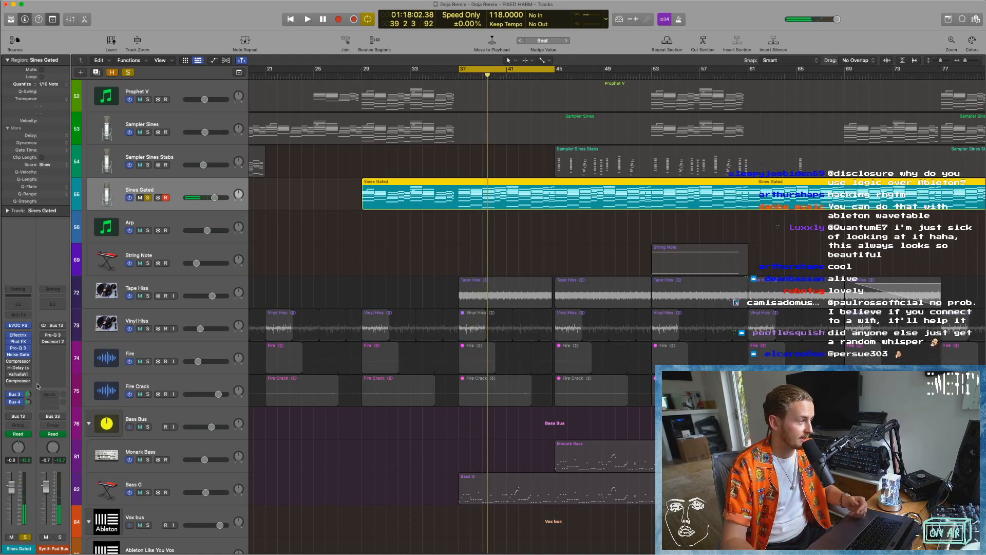
{"action": "left_click", "coordinate": [18, 362]}
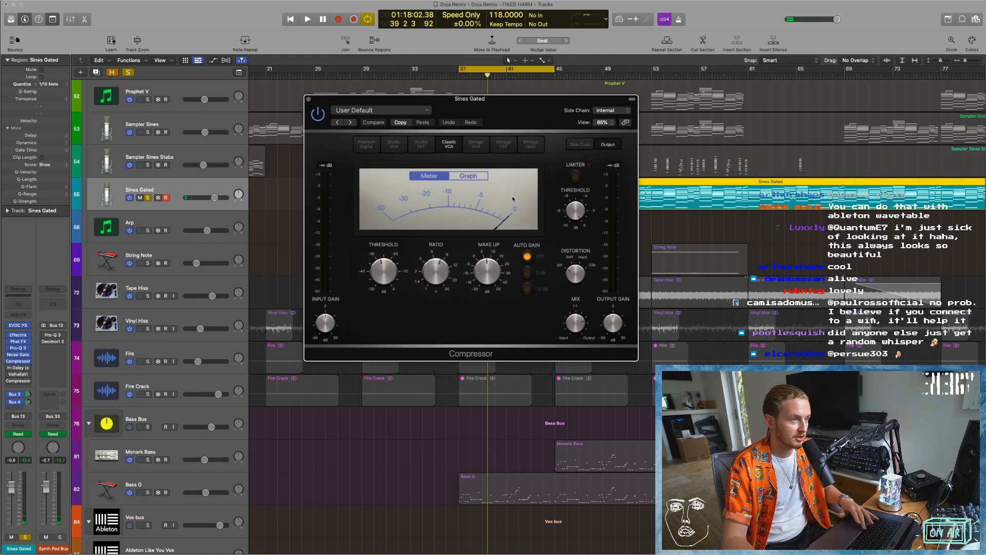
{"action": "left_click_drag", "start_coordinate": [499, 114], "coordinate": [461, 122]}
{"action": "key", "text": "space"}
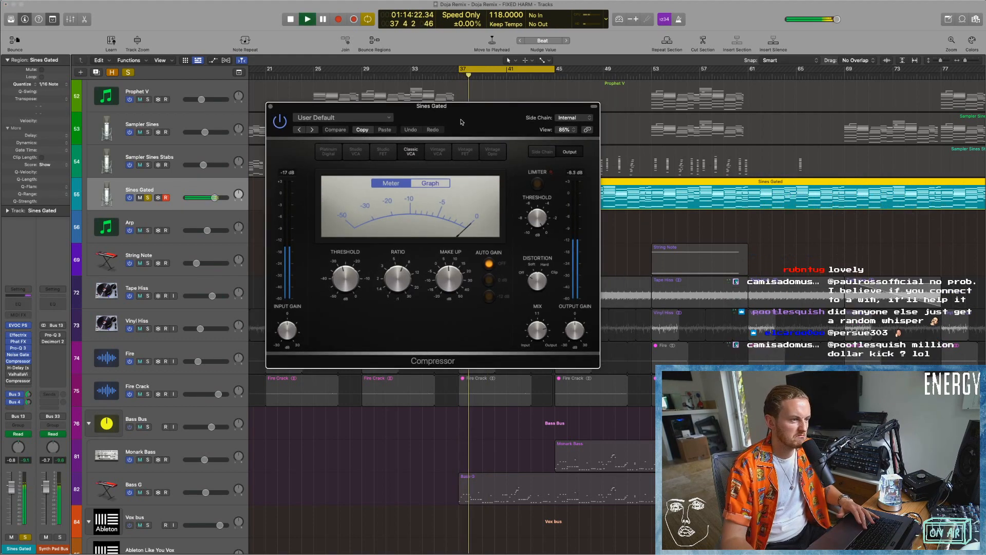
{"action": "left_click", "coordinate": [270, 106]}
{"action": "left_click", "coordinate": [10, 368]}
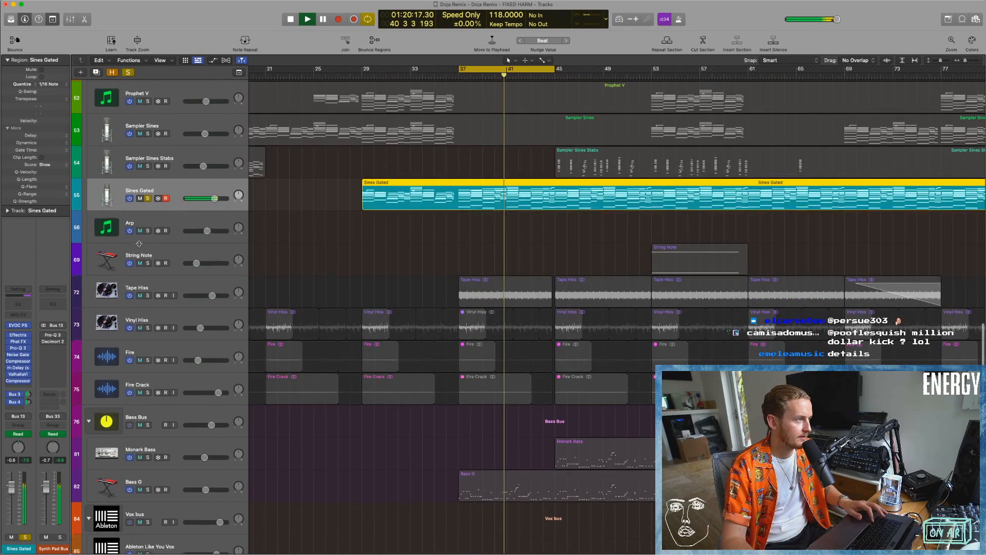
Bring the full track list into view and solo the Drum Bus, UAD Sidechain and Sidechain tracks alongside Sines Gated.
{"action": "key", "text": "super+Up"}
{"action": "key", "text": "super+Up"}
{"action": "key", "text": "super+Up"}
{"action": "key", "text": "super+Up"}
{"action": "key", "text": "super+Up"}
{"action": "key", "text": "super+Up"}
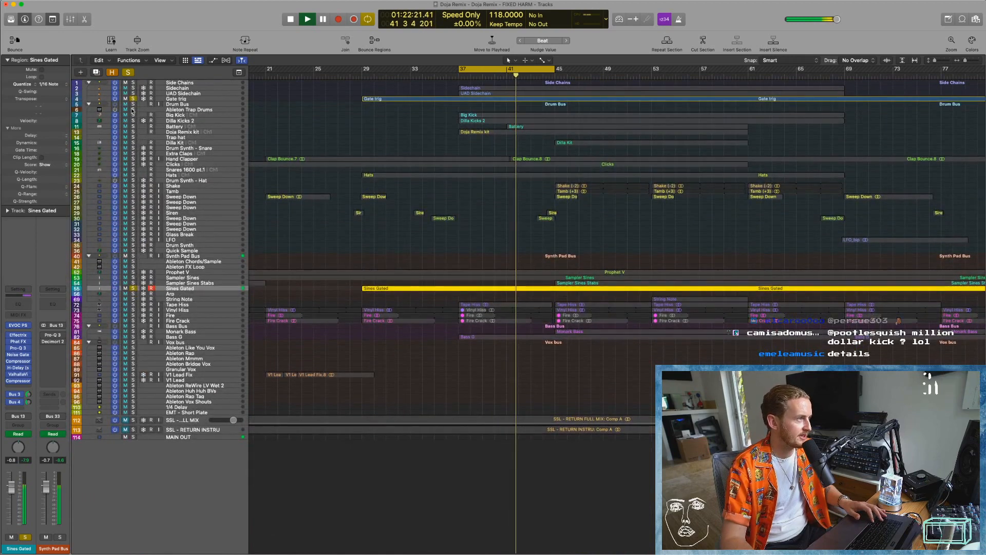
{"action": "left_click", "coordinate": [133, 104]}
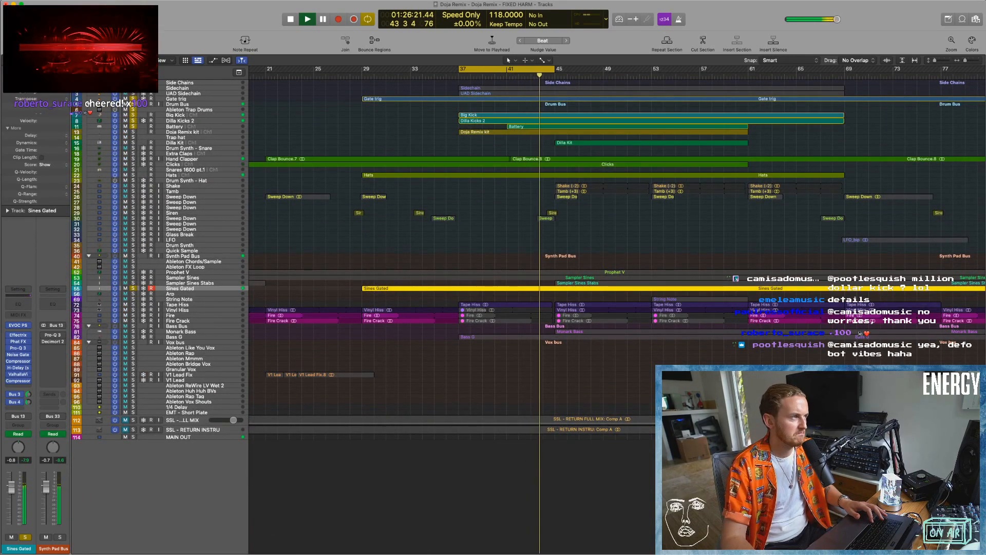
{"action": "left_click", "coordinate": [133, 93]}
{"action": "left_click", "coordinate": [134, 89]}
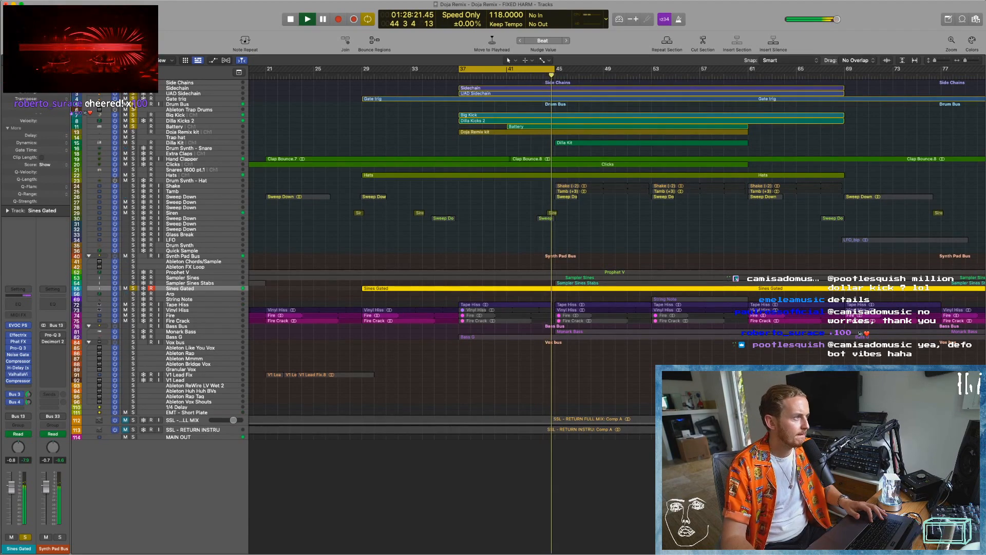
Replay Sines Gated with the side chains but the Drum Bus unsoloed, and solo the Drum Bus again.
{"action": "left_click", "coordinate": [133, 104]}
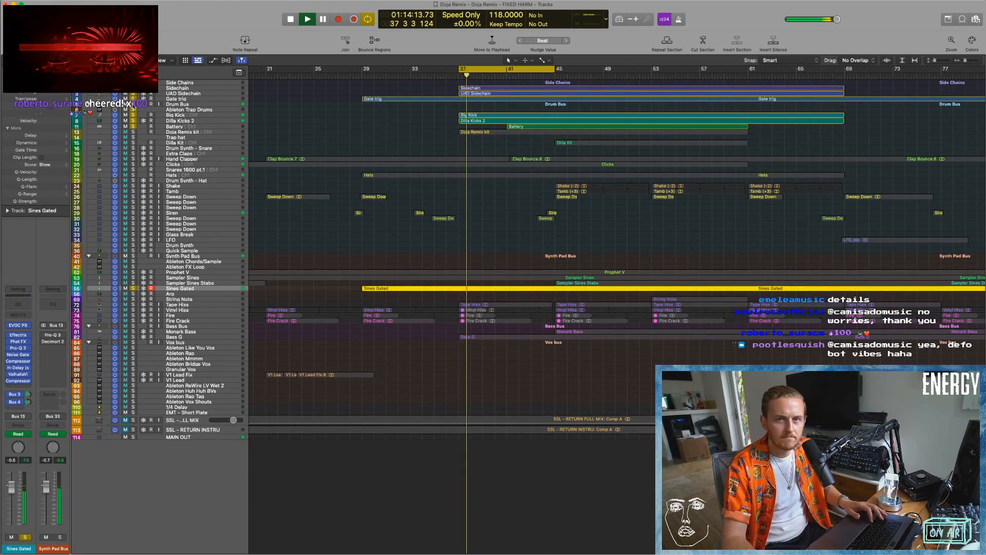
{"action": "key", "text": "space"}
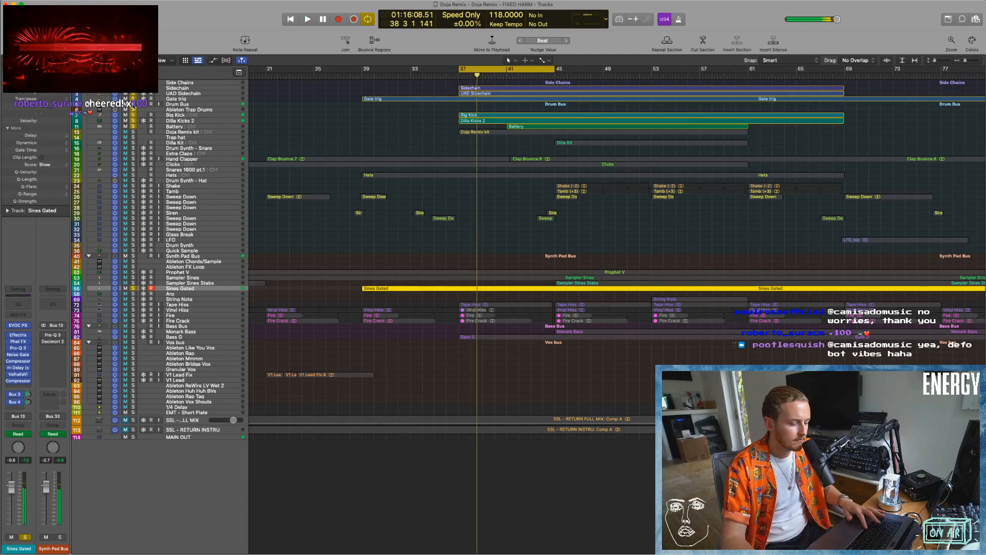
{"action": "key", "text": "space"}
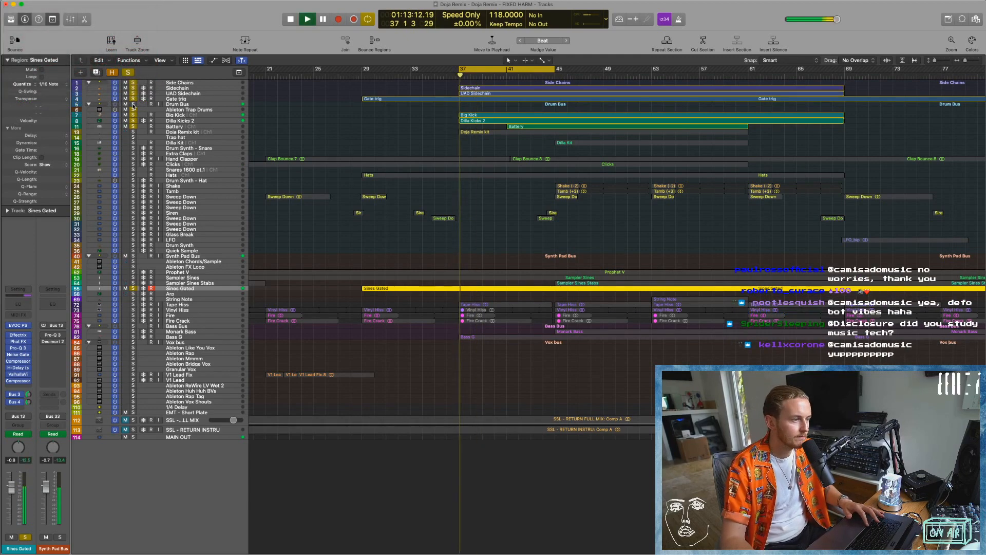
{"action": "left_click", "coordinate": [133, 106]}
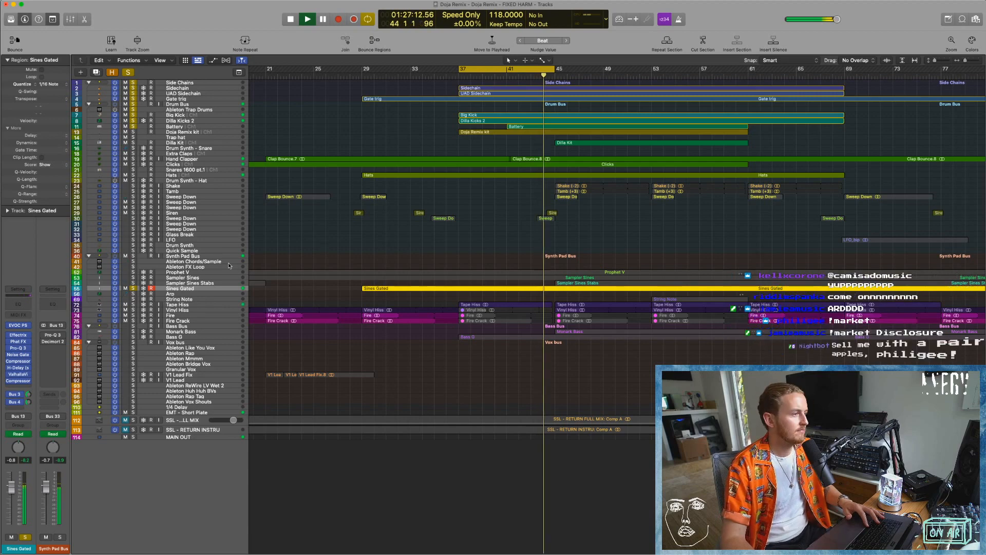
Add the Synth Pad Bus and Bass Bus to the soloed mix, and unsolo Sines Gated and the Synth Pad Bus to isolate drums and bass.
{"action": "left_click", "coordinate": [133, 256]}
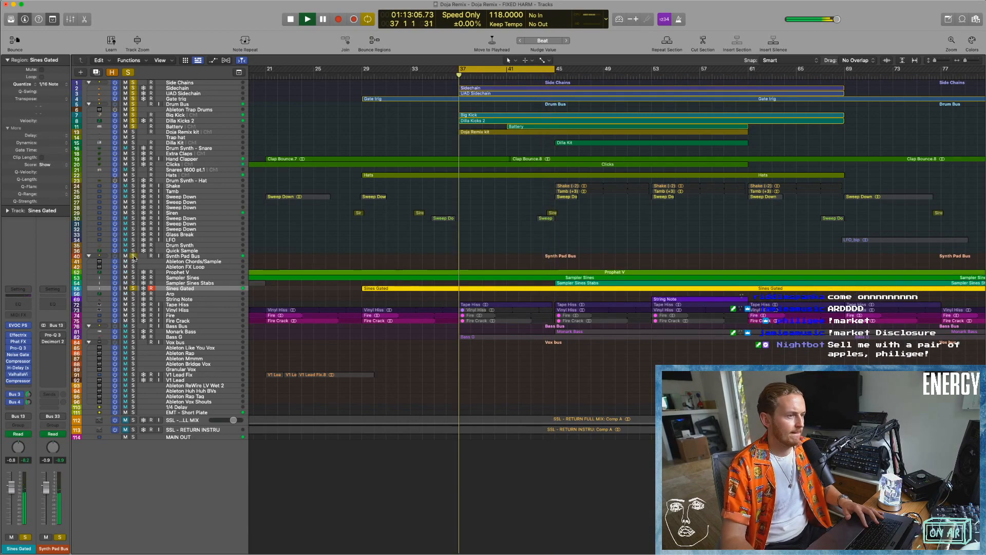
{"action": "left_click", "coordinate": [133, 326]}
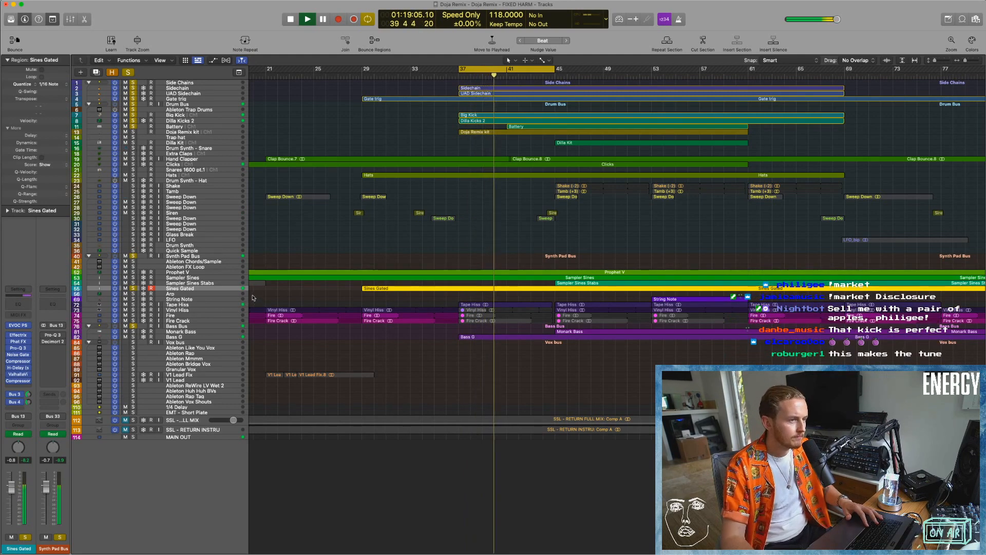
{"action": "left_click", "coordinate": [133, 288]}
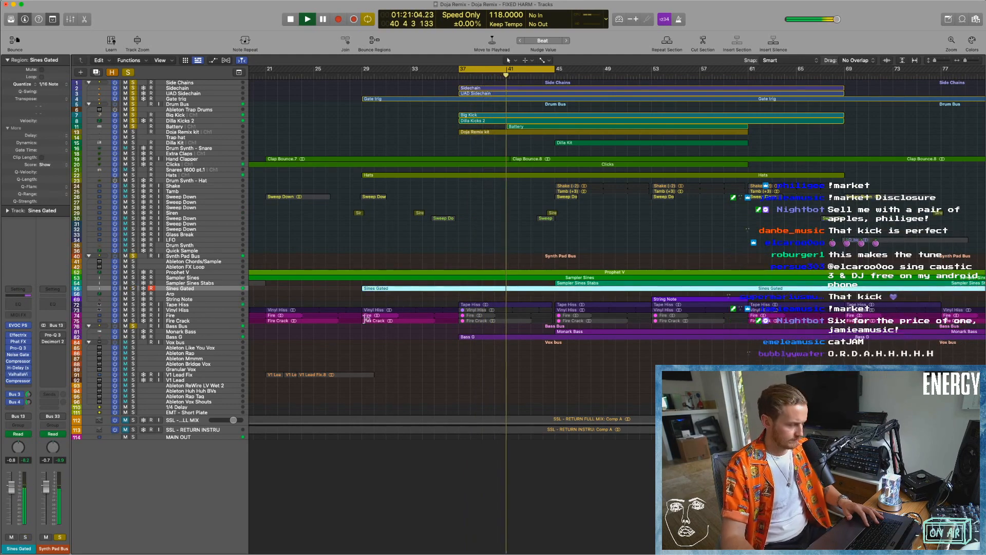
{"action": "left_click", "coordinate": [133, 256]}
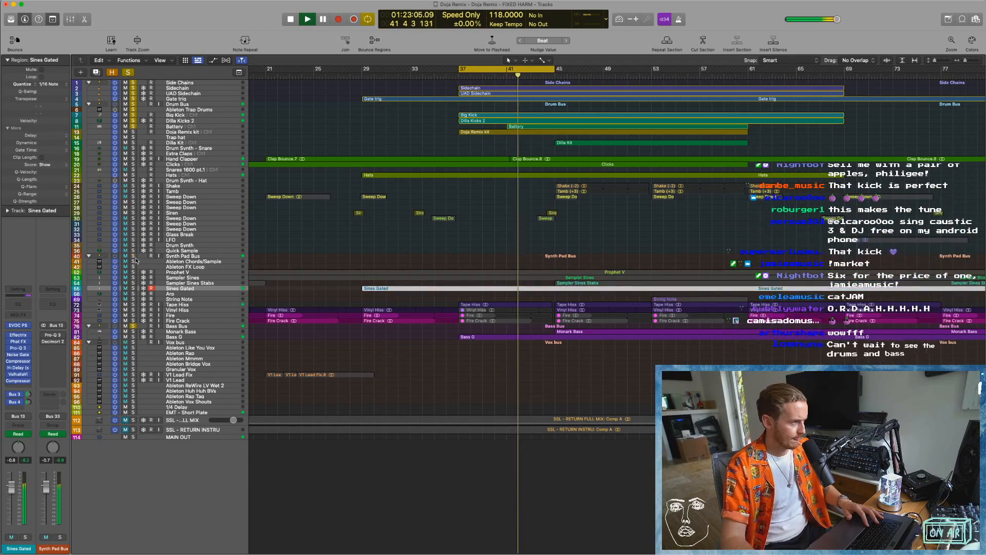
Disable the cycle range and audition the drums and bass while examining the Monark Bass and Bass G regions, and stop playback.
{"action": "key", "text": "super+Down"}
{"action": "key", "text": "super+Down"}
{"action": "key", "text": "super+Down"}
{"action": "key", "text": "super+Down"}
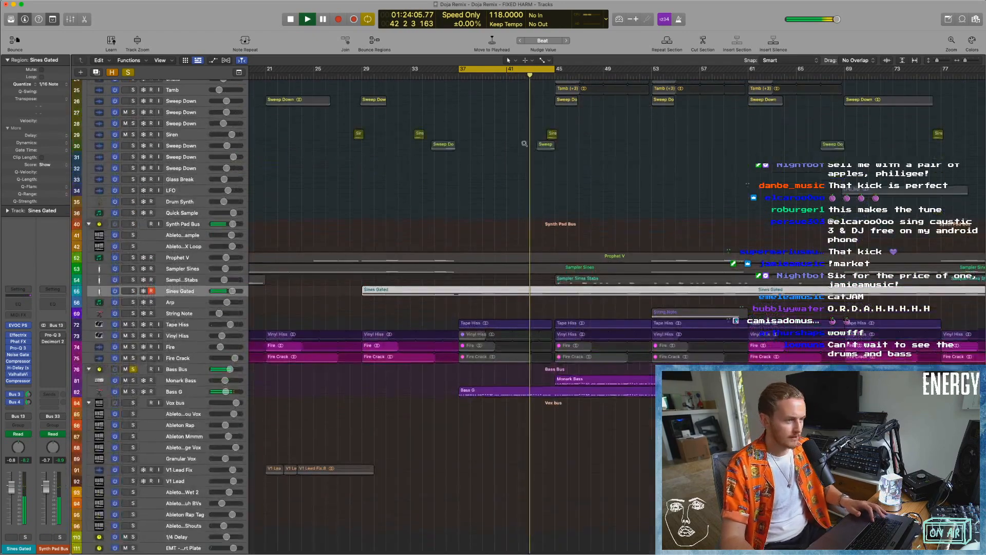
{"action": "left_click", "coordinate": [521, 68]}
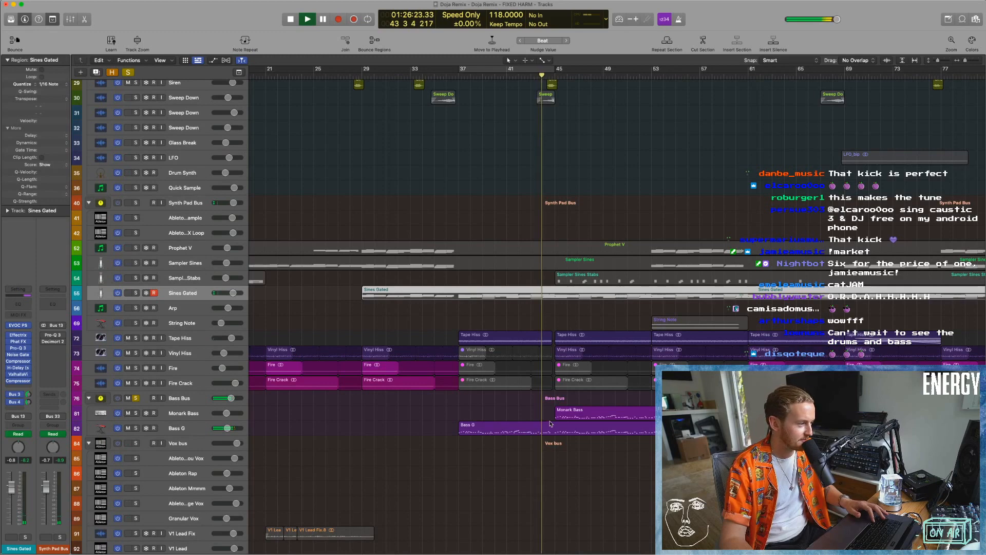
{"action": "key", "text": "super+Down"}
{"action": "left_click_drag", "start_coordinate": [507, 424], "coordinate": [665, 509]}
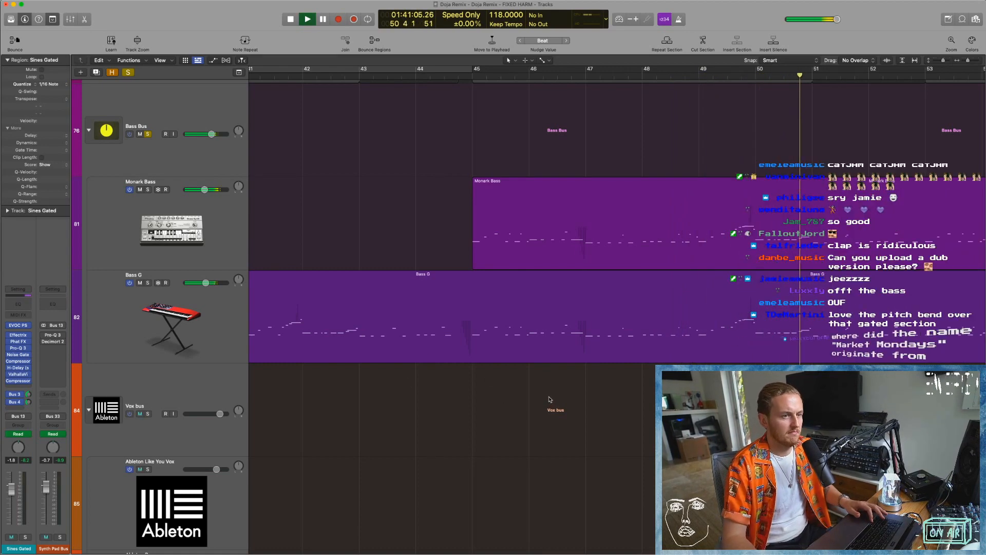
{"action": "scroll", "coordinate": [517, 401], "scroll_direction": "left", "scroll_amount": 3}
{"action": "scroll", "coordinate": [517, 401], "scroll_direction": "left", "scroll_amount": 5}
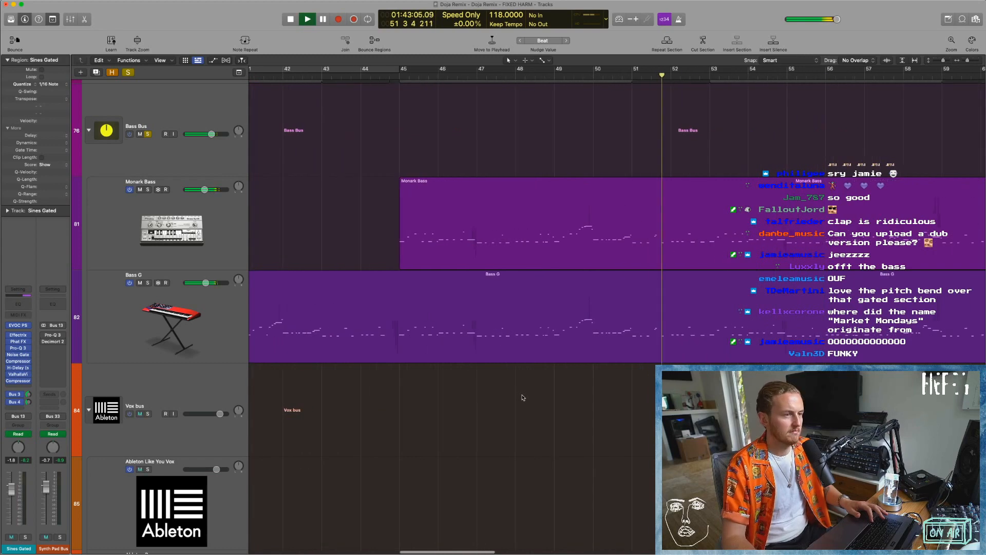
{"action": "scroll", "coordinate": [522, 395], "scroll_direction": "left", "scroll_amount": 3}
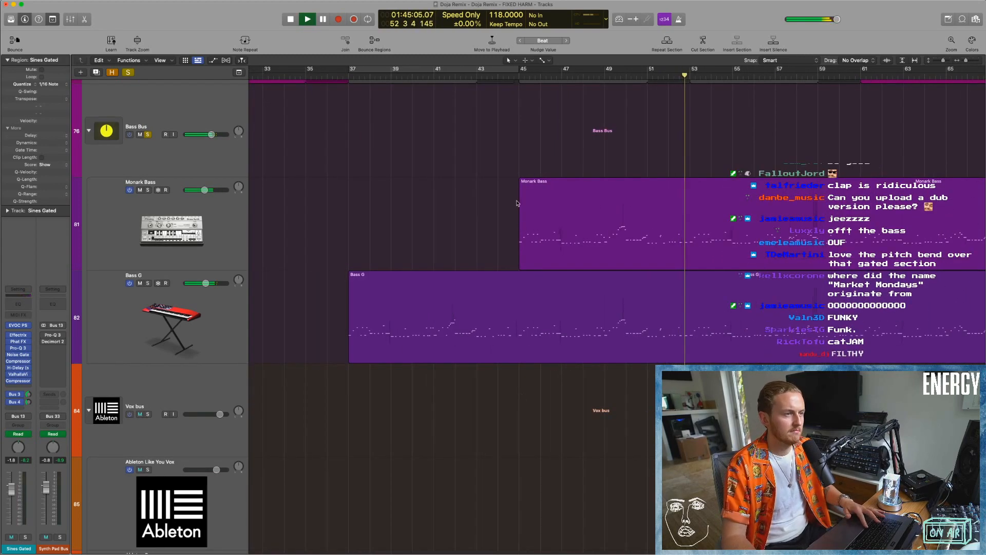
{"action": "key", "text": "space"}
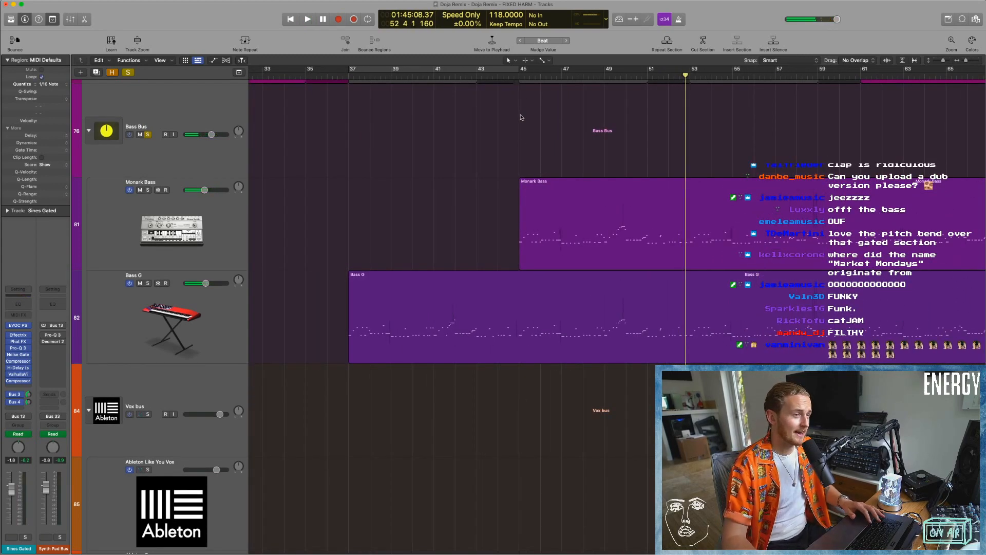
Select Monark Bass and Bass G in turn to view their channel strips, and re-enable the cycle over bars 37 to 45.
{"action": "scroll", "coordinate": [305, 202], "scroll_direction": "down", "scroll_amount": 1}
{"action": "left_click", "coordinate": [223, 216]}
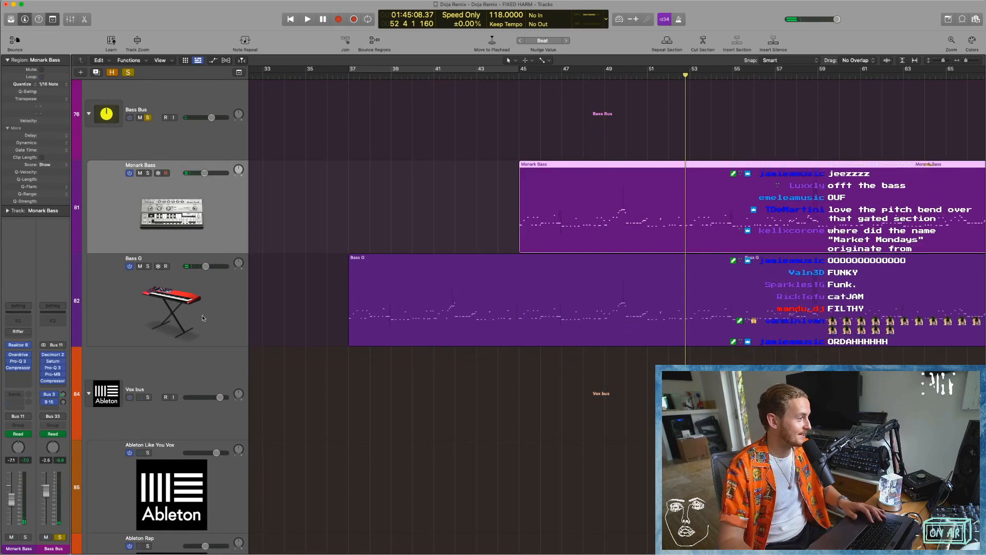
{"action": "left_click", "coordinate": [202, 317]}
{"action": "left_click", "coordinate": [359, 105]}
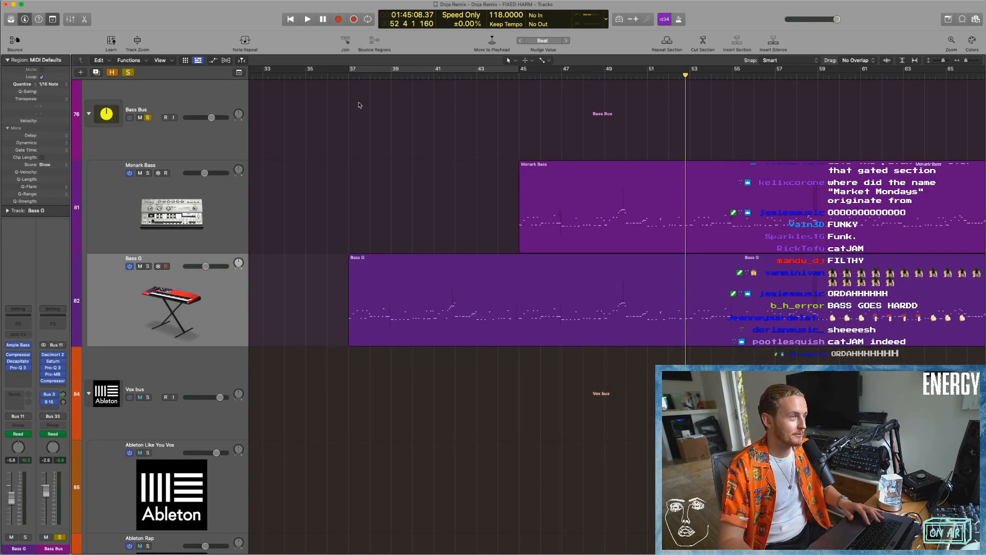
{"action": "left_click", "coordinate": [361, 71]}
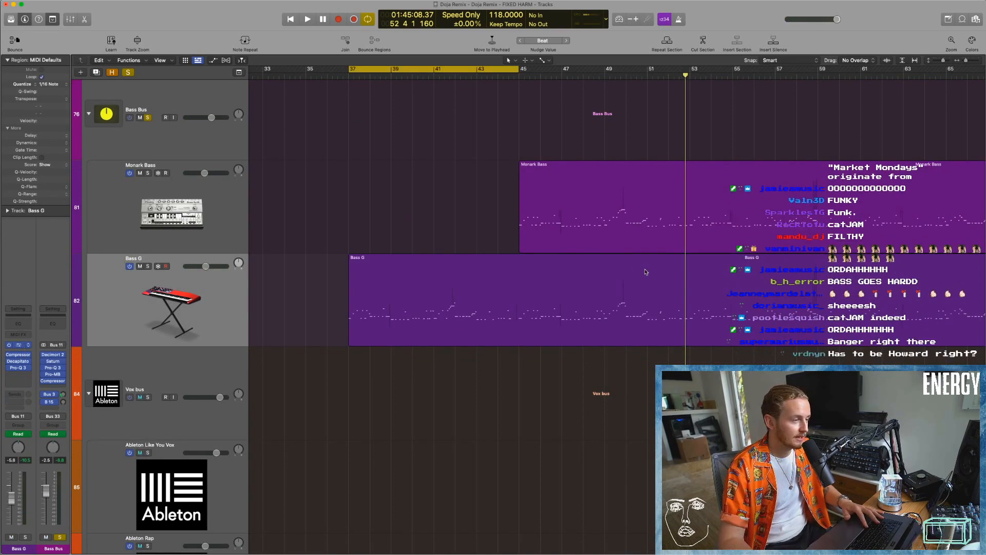
Open Ample Bass P on Bass G, check the track's Pro-Q 3 curve, and reposition the instrument window over the track headers.
{"action": "left_click", "coordinate": [18, 344]}
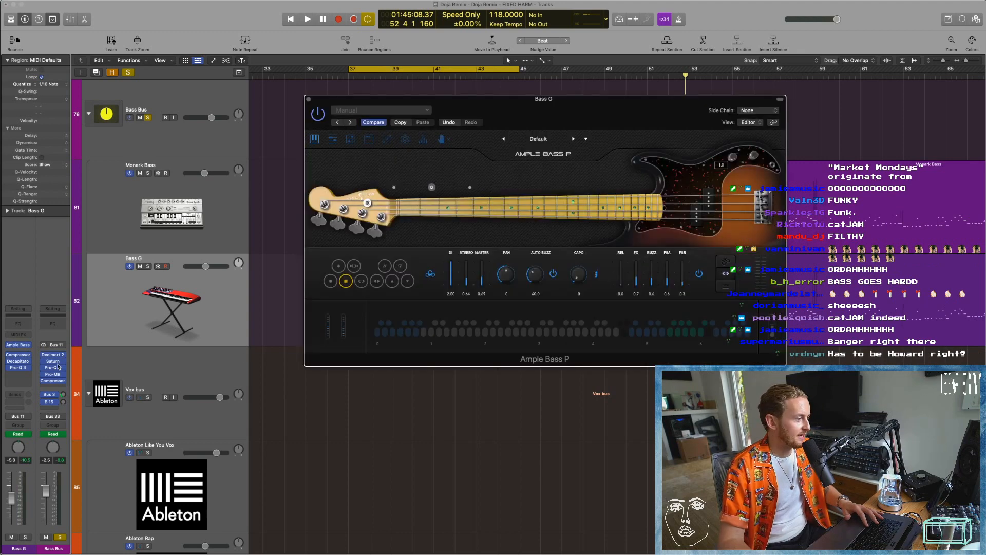
{"action": "left_click", "coordinate": [19, 367]}
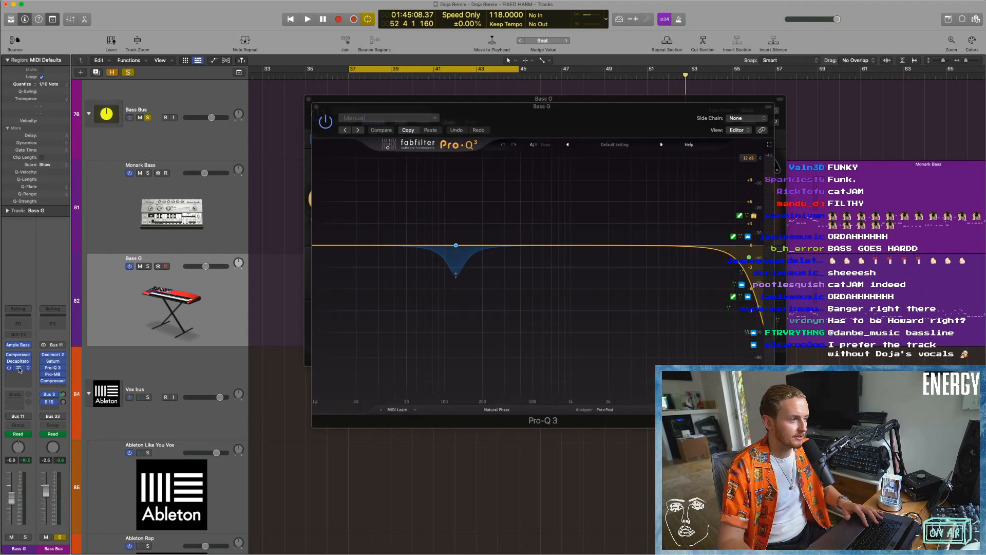
{"action": "left_click", "coordinate": [19, 368]}
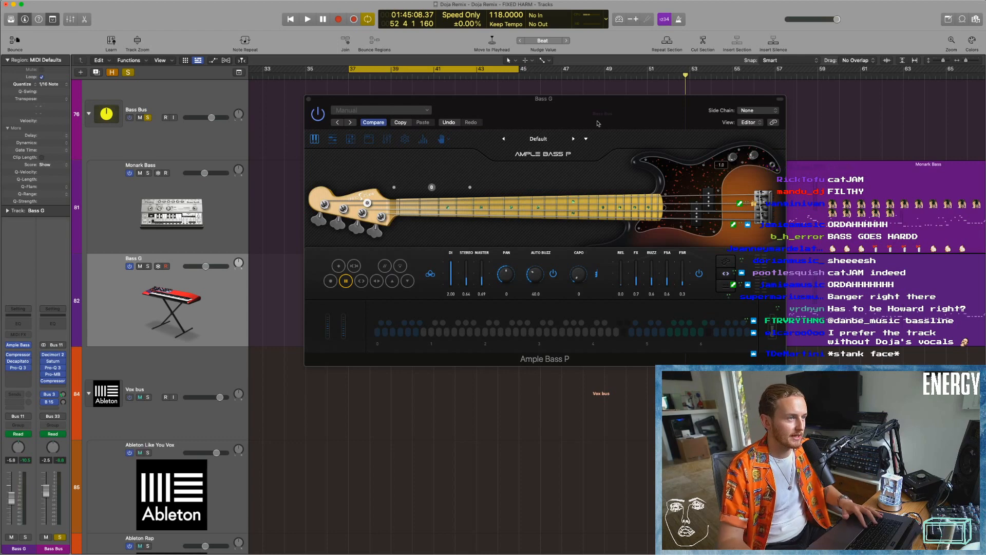
{"action": "left_click_drag", "start_coordinate": [598, 124], "coordinate": [546, 132]}
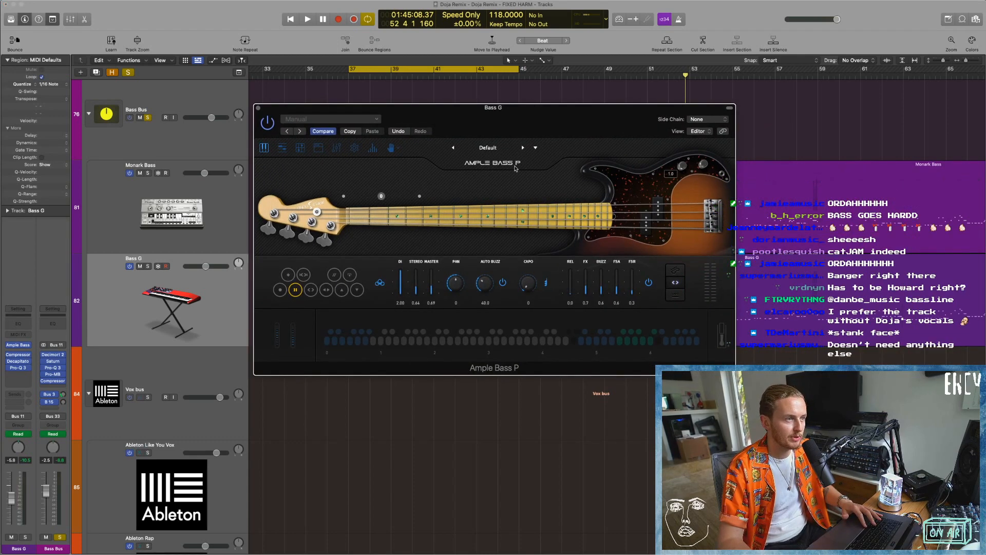
{"action": "left_click_drag", "start_coordinate": [471, 111], "coordinate": [473, 109]}
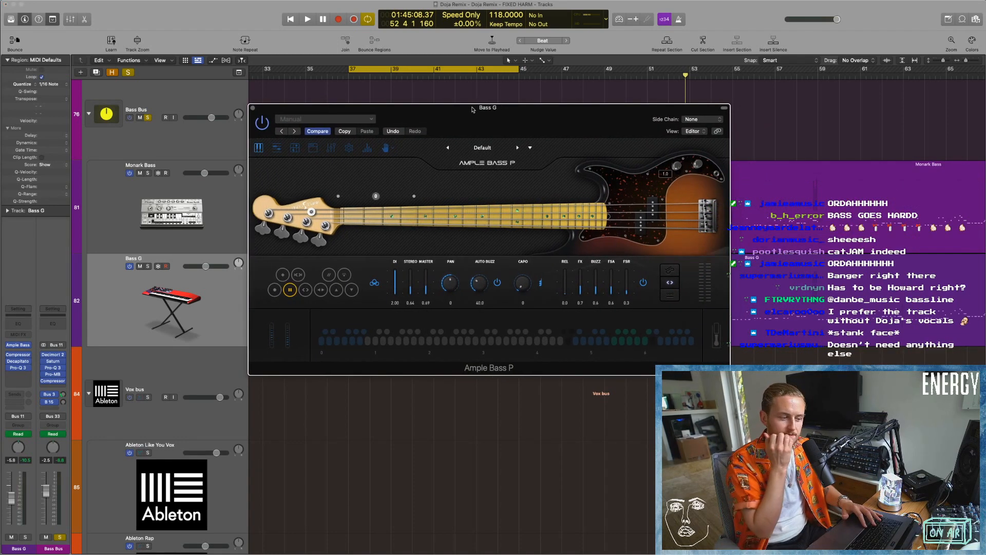
{"action": "left_click_drag", "start_coordinate": [472, 109], "coordinate": [292, 93]}
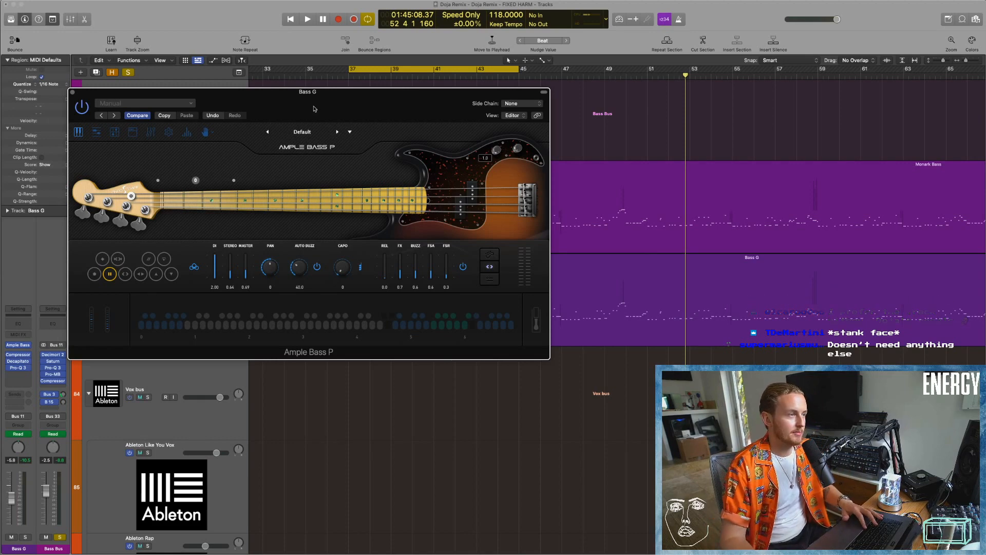
{"action": "left_click_drag", "start_coordinate": [329, 101], "coordinate": [340, 101]}
Play Bass G briefly, clear all active solos, and solo only the Bass Bus.
{"action": "key", "text": "space"}
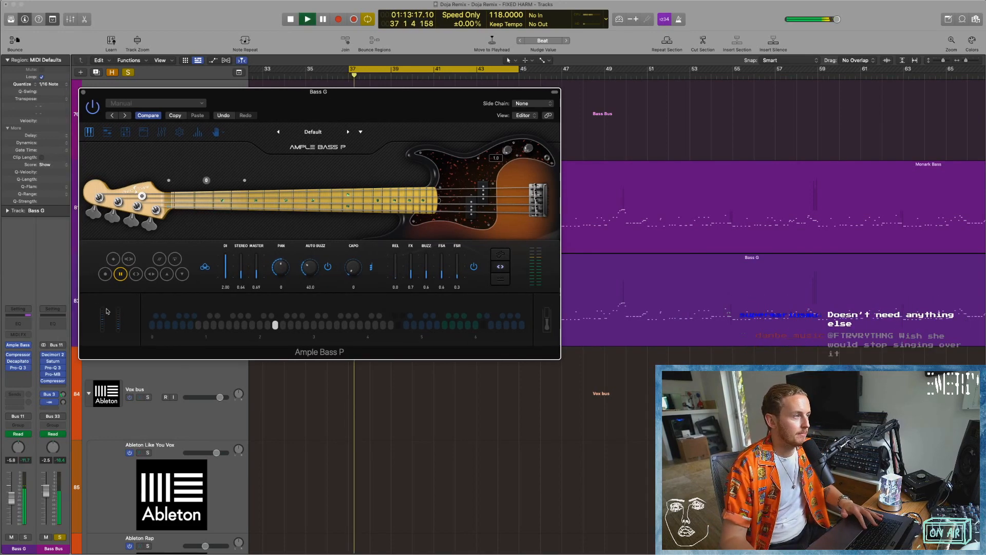
{"action": "key", "text": "space"}
{"action": "left_click", "coordinate": [59, 537]}
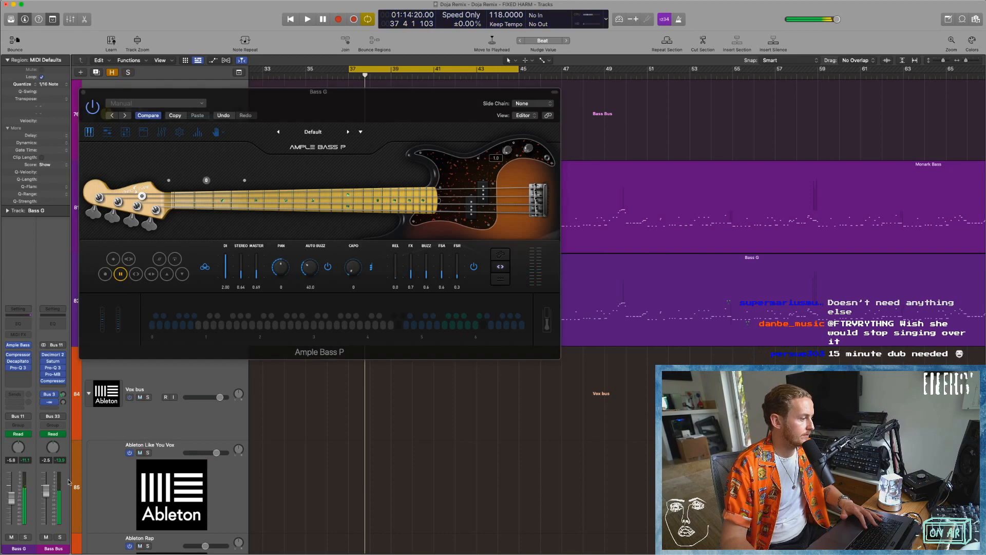
{"action": "left_click", "coordinate": [60, 537]}
Play the bass from bar 37 with the Bass Bus and Bass G effects bypassed to hear the raw Ample Bass P sound.
{"action": "key", "text": "space"}
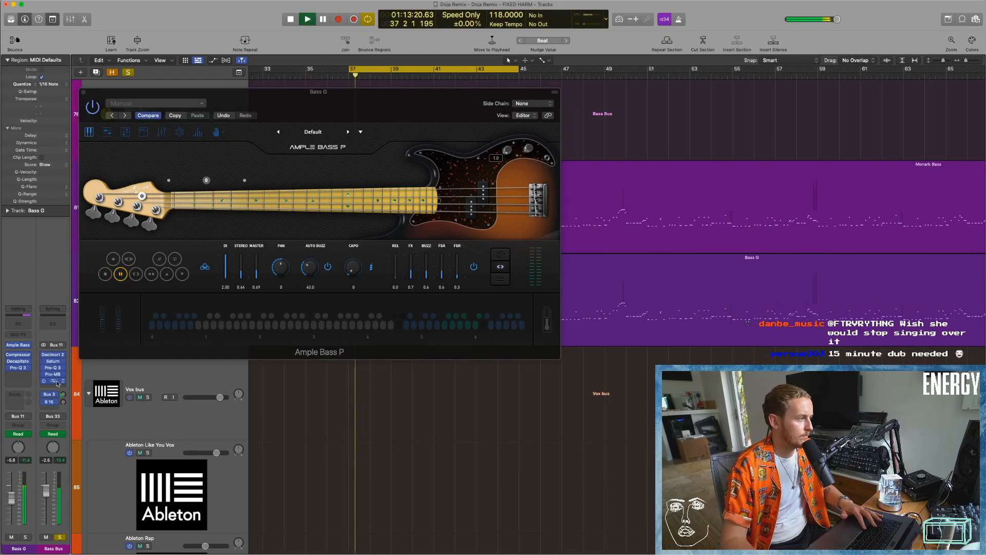
{"action": "key", "text": "space"}
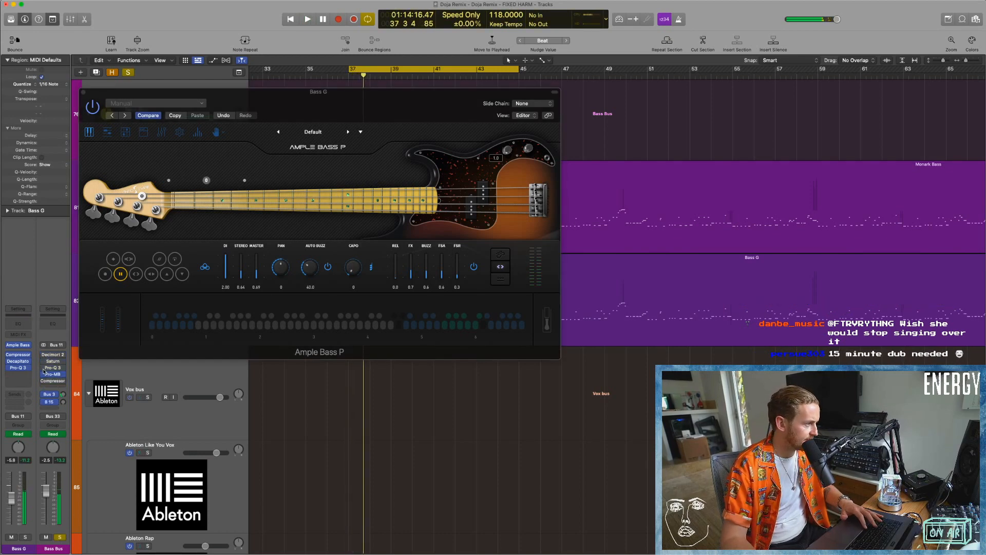
{"action": "key", "text": "space"}
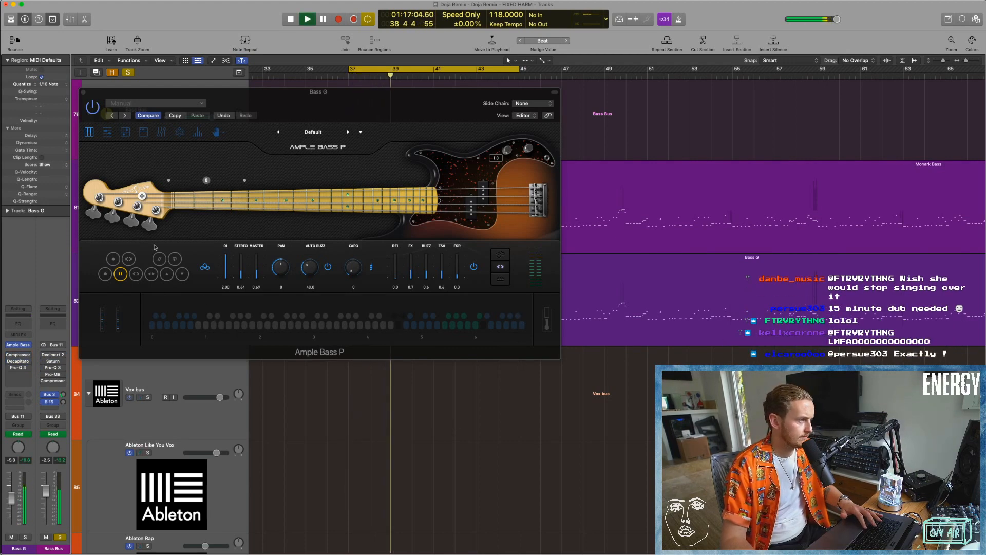
View Ample Bass P's riff player, tab player and amp page, stop playback, and move the instrument window off the track headers.
{"action": "left_click", "coordinate": [126, 133]}
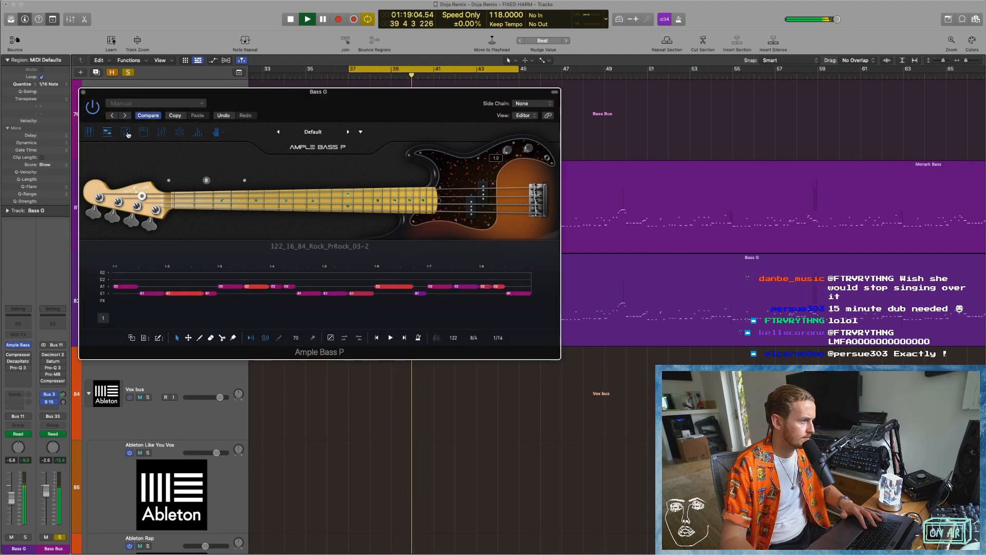
{"action": "left_click", "coordinate": [128, 134]}
{"action": "left_click", "coordinate": [144, 134]}
{"action": "key", "text": "space"}
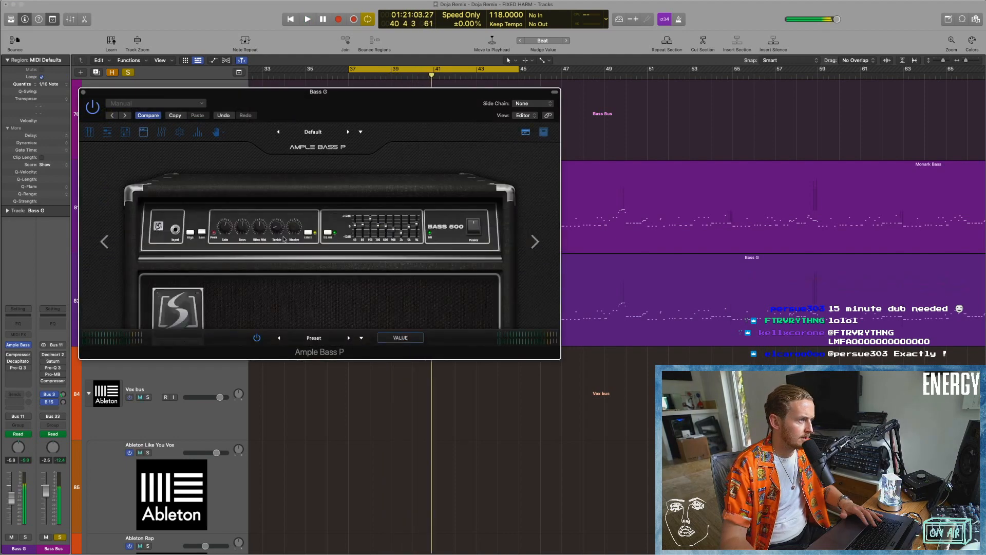
{"action": "left_click_drag", "start_coordinate": [347, 120], "coordinate": [393, 118]}
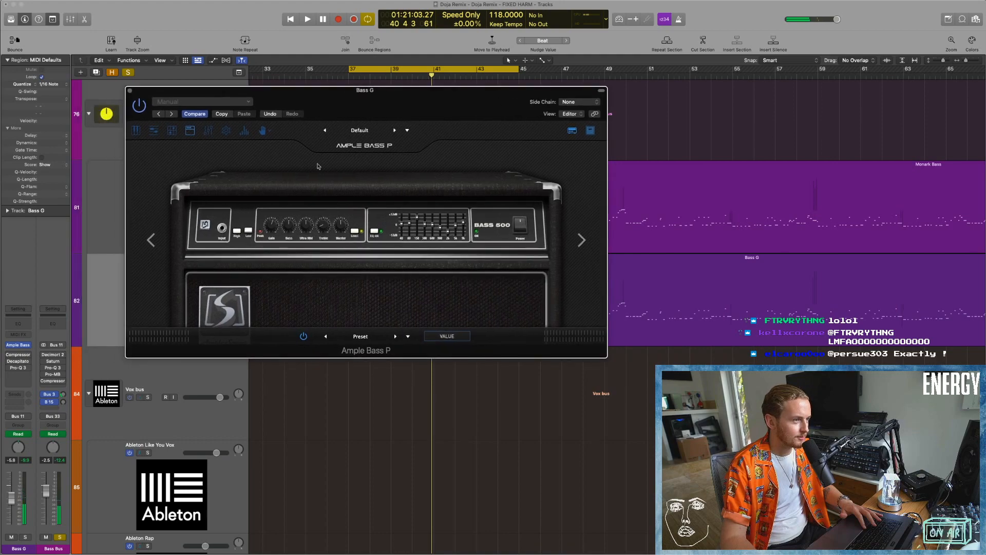
Look through Ample Bass P's main, tab, amp and effects pages, including its built-in EQ, reverb and compressor.
{"action": "left_click", "coordinate": [136, 130]}
{"action": "left_click", "coordinate": [171, 131]}
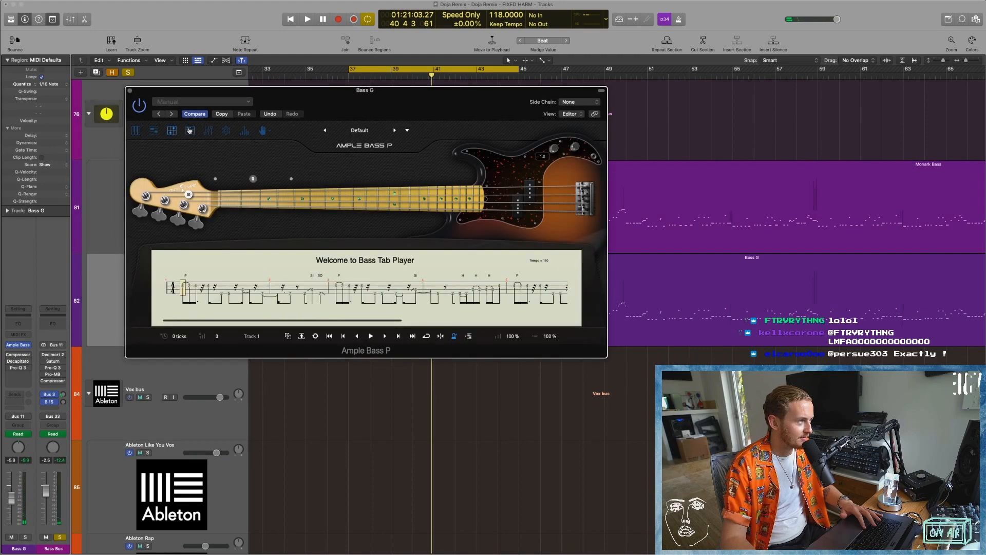
{"action": "left_click", "coordinate": [189, 131]}
{"action": "left_click", "coordinate": [208, 131]}
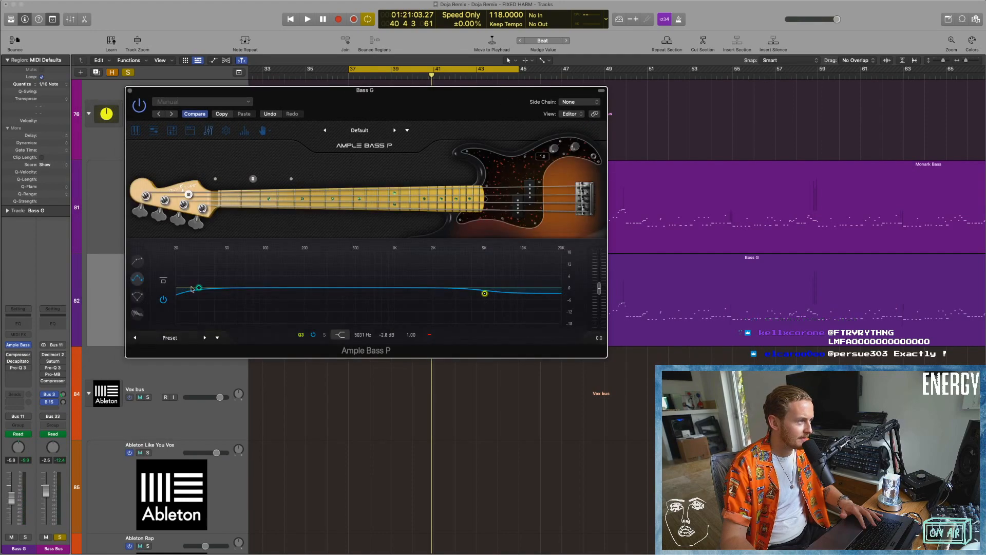
{"action": "left_click", "coordinate": [139, 296]}
{"action": "left_click", "coordinate": [137, 315]}
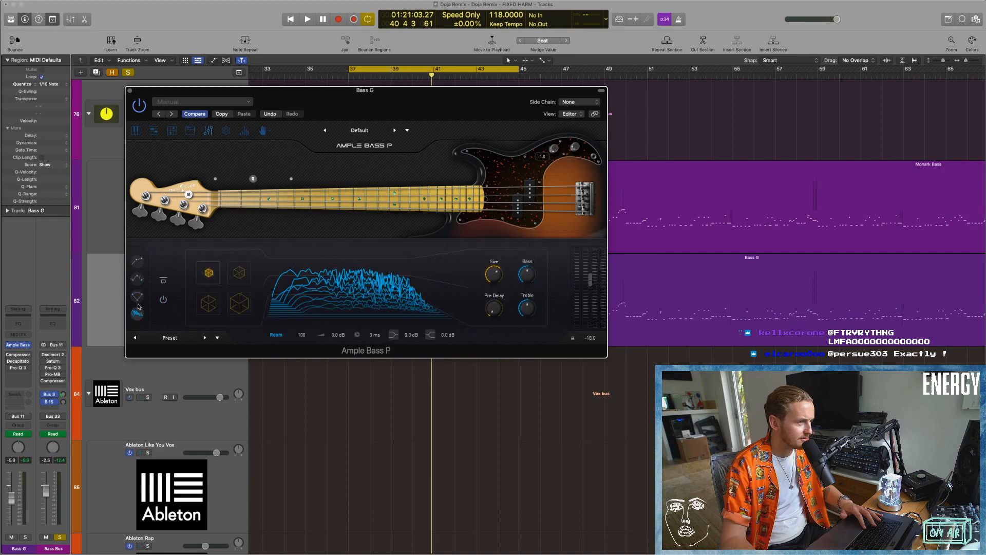
{"action": "left_click", "coordinate": [137, 262]}
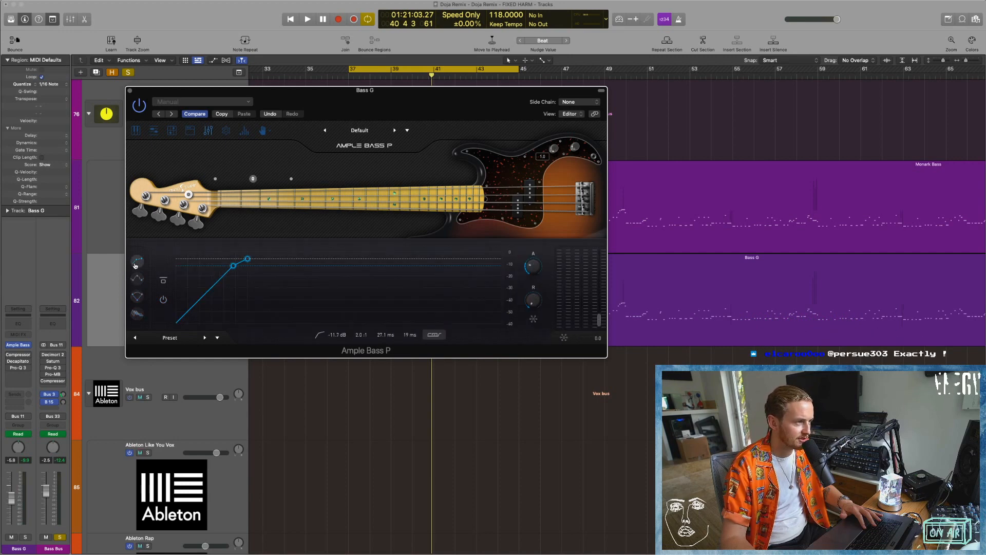
Return to the amp page and cycle through the amp models back to the Bass 500.
{"action": "left_click", "coordinate": [175, 131]}
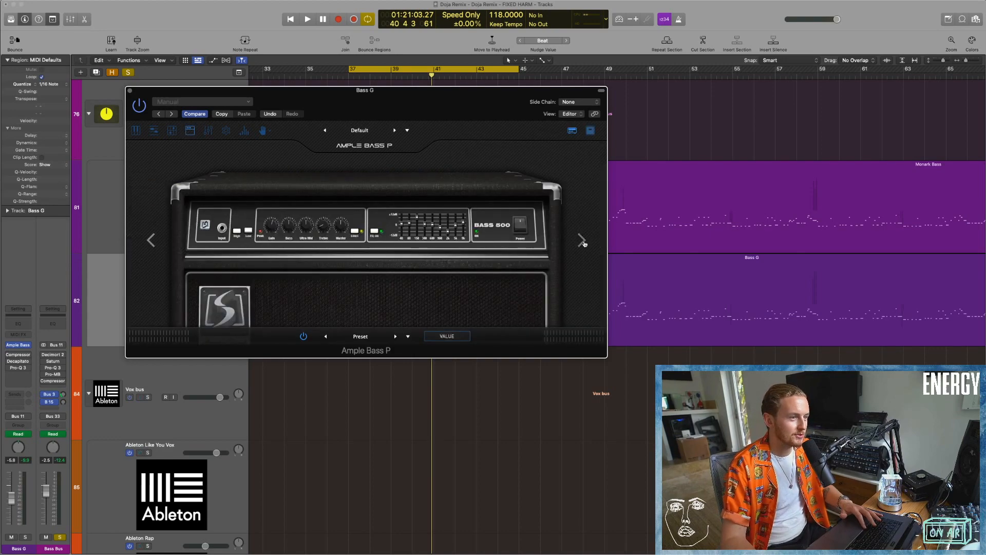
{"action": "left_click", "coordinate": [583, 241]}
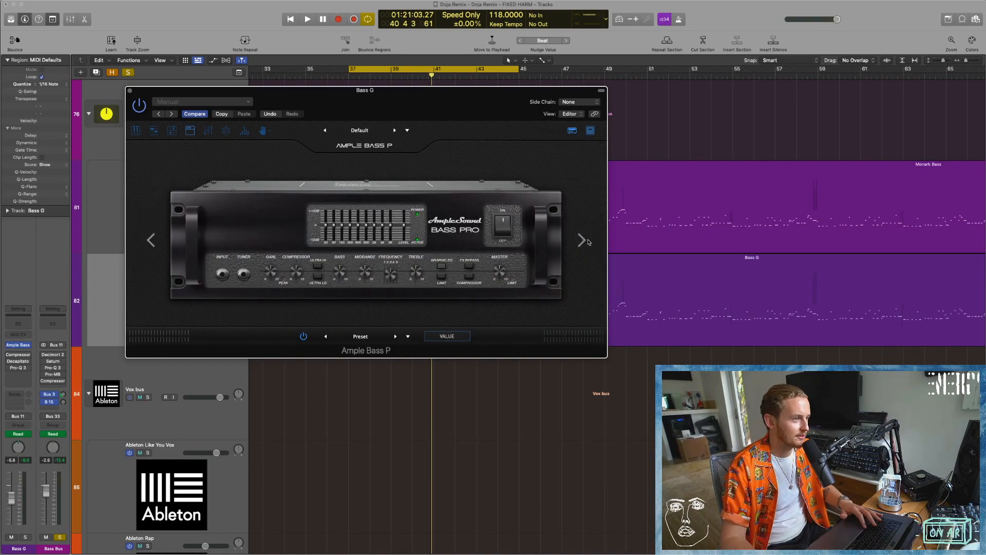
{"action": "left_click", "coordinate": [586, 241]}
{"action": "left_click", "coordinate": [582, 241]}
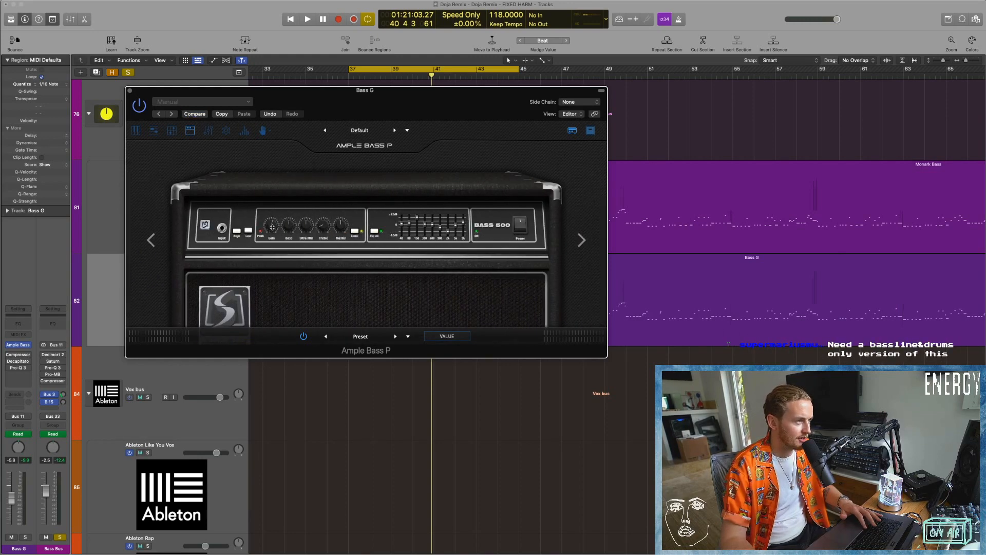
Play the bass loop while pushing the Bass 500's Treble up to 10.0 and setting its Gain to 5.9.
{"action": "key", "text": "space"}
{"action": "left_click_drag", "start_coordinate": [327, 225], "coordinate": [327, 199]}
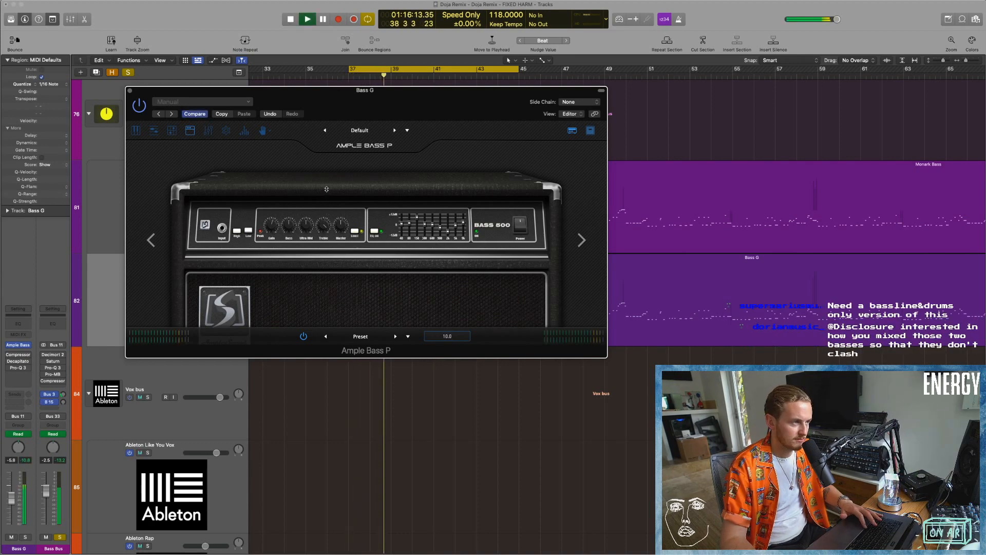
{"action": "key", "text": "space"}
{"action": "key", "text": "space"}
{"action": "mouse_move", "coordinate": [274, 228]}
{"action": "left_mouse_down"}
{"action": "mouse_move", "coordinate": [276, 212]}
{"action": "mouse_move", "coordinate": [275, 225]}
{"action": "left_mouse_up"}
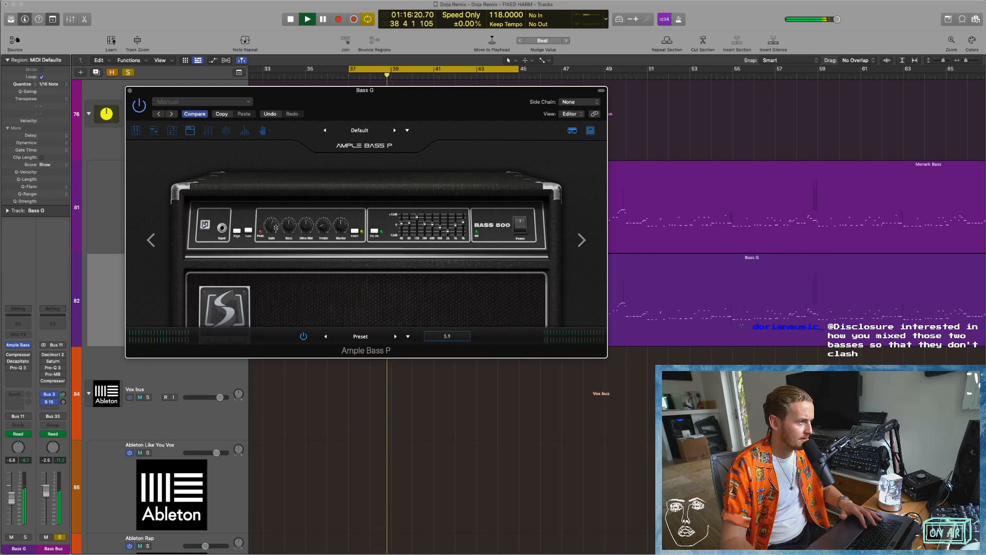
{"action": "key", "text": "space"}
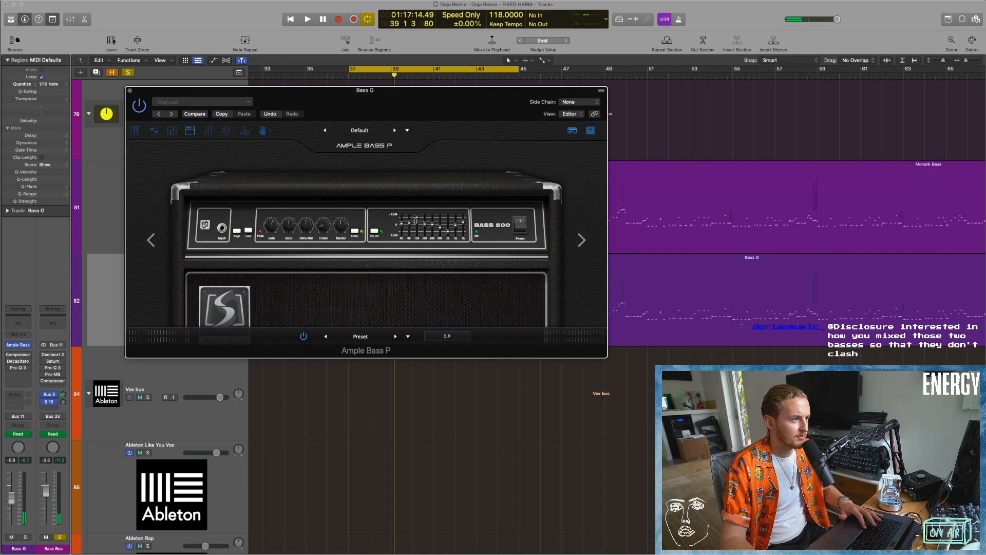
Replay the bass while setting a lower graphic EQ band on the amp to 4.3 dB and upper bands to -5.3 and -7.8 dB.
{"action": "key", "text": "space"}
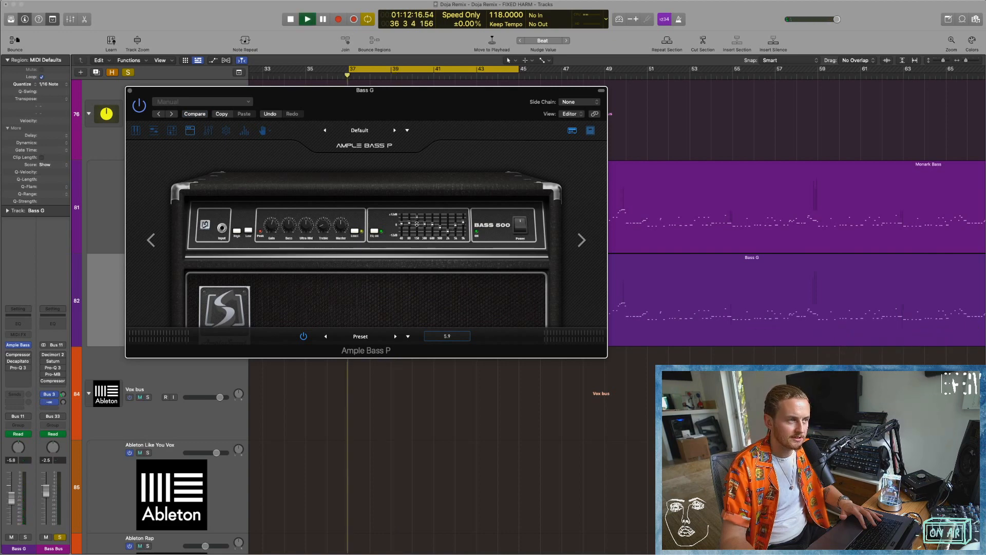
{"action": "mouse_move", "coordinate": [418, 222]}
{"action": "left_mouse_down"}
{"action": "mouse_move", "coordinate": [417, 240]}
{"action": "mouse_move", "coordinate": [420, 226]}
{"action": "left_mouse_up"}
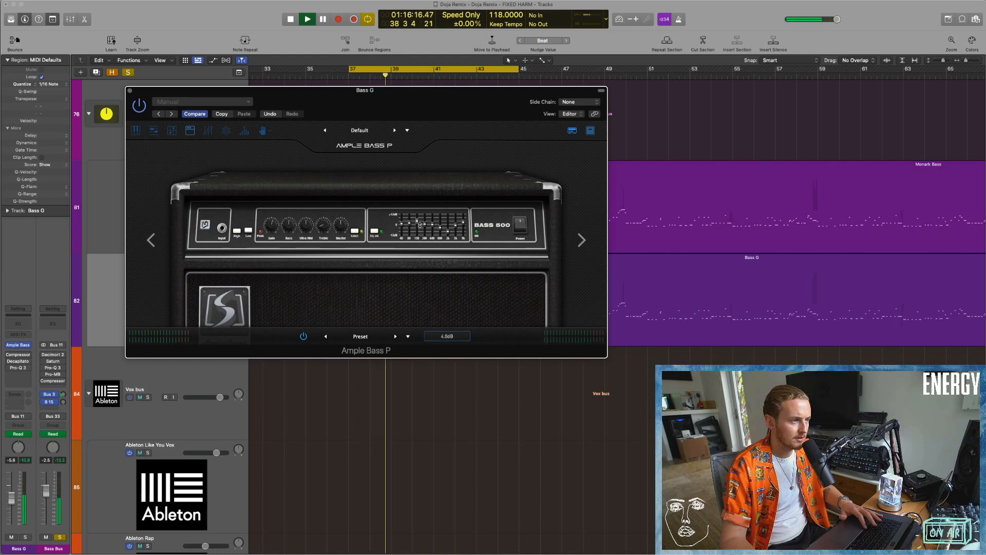
{"action": "key", "text": "space"}
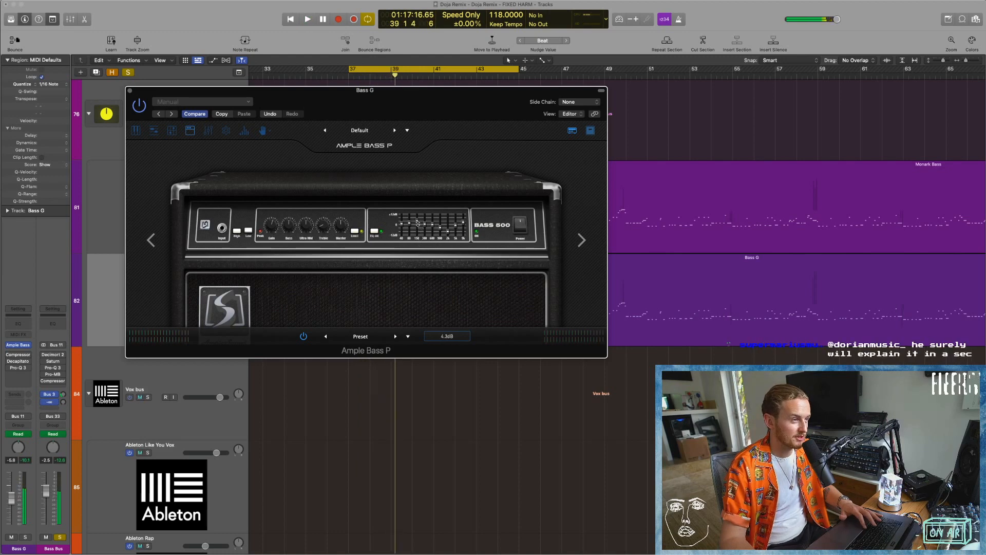
{"action": "key", "text": "space"}
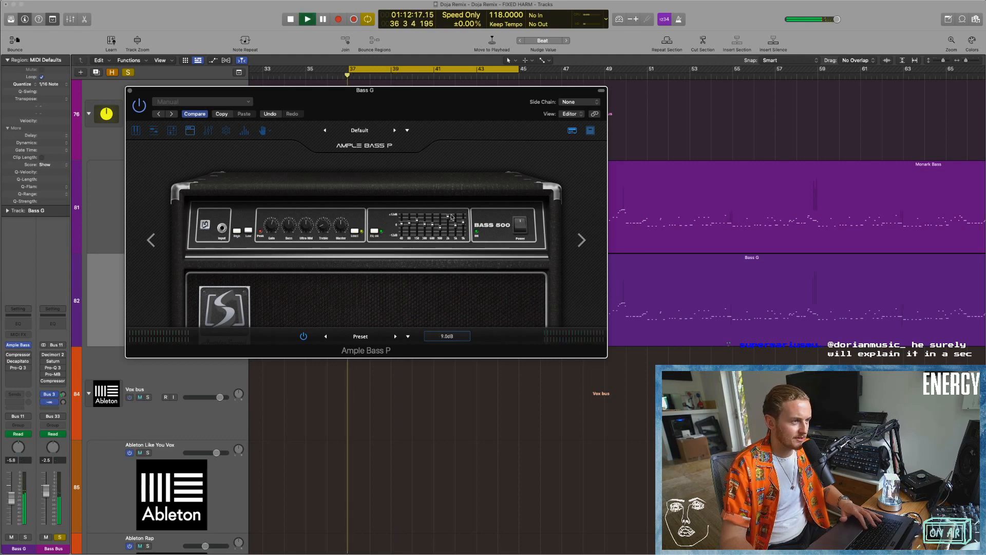
{"action": "left_click_drag", "start_coordinate": [448, 214], "coordinate": [449, 210]}
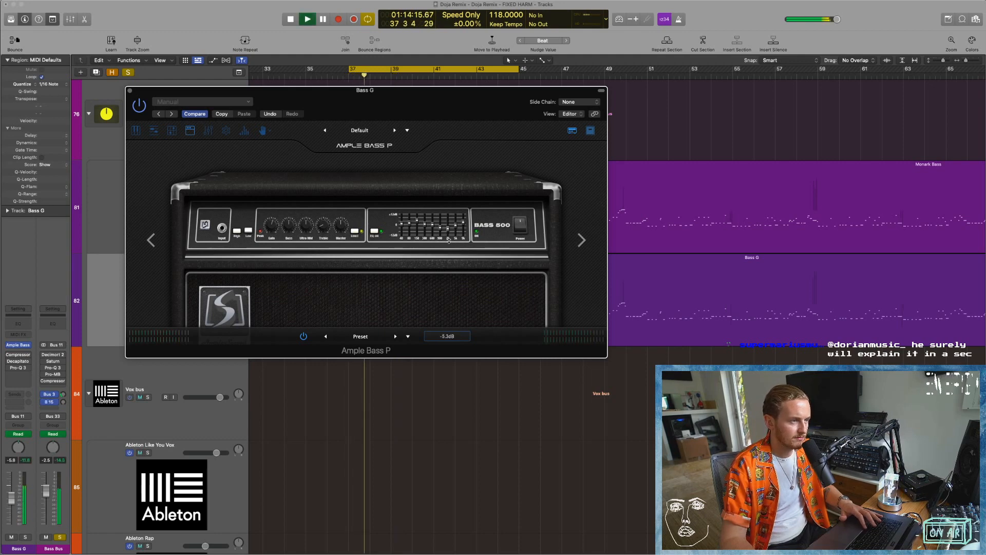
{"action": "key", "text": "space"}
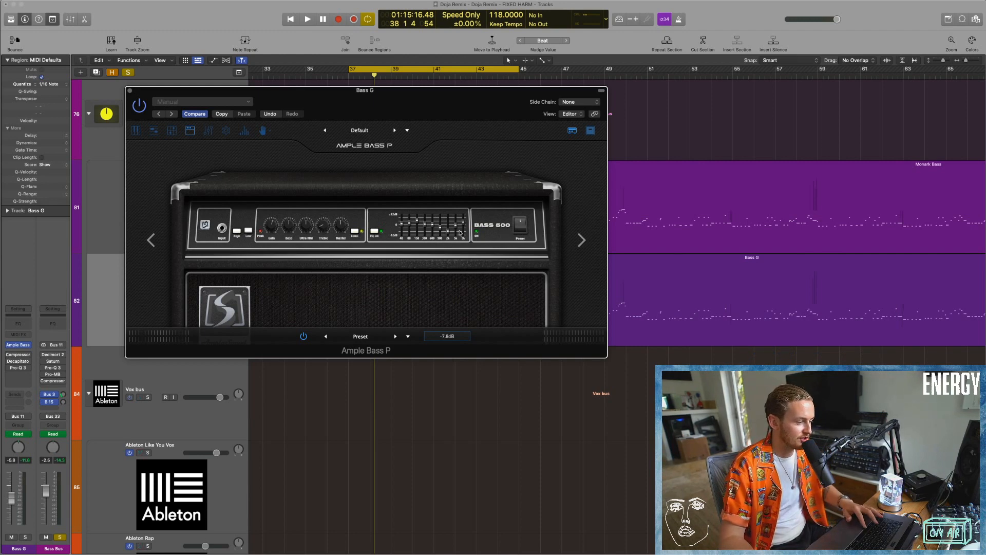
{"action": "key", "text": "space"}
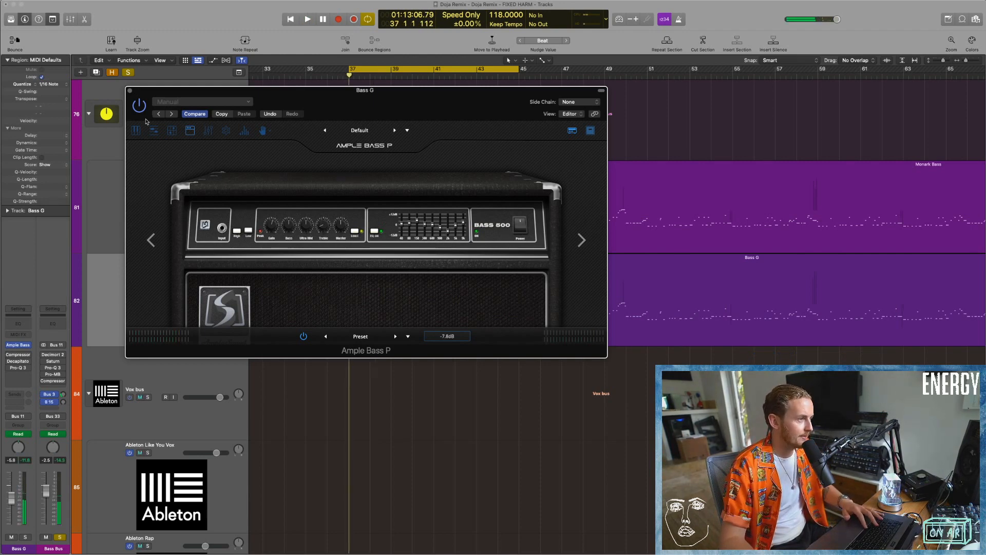
Close Ample Bass P, open the Bass G region in the Piano Roll, and follow its MIDI notes while playing from bar 37.
{"action": "left_click", "coordinate": [130, 91]}
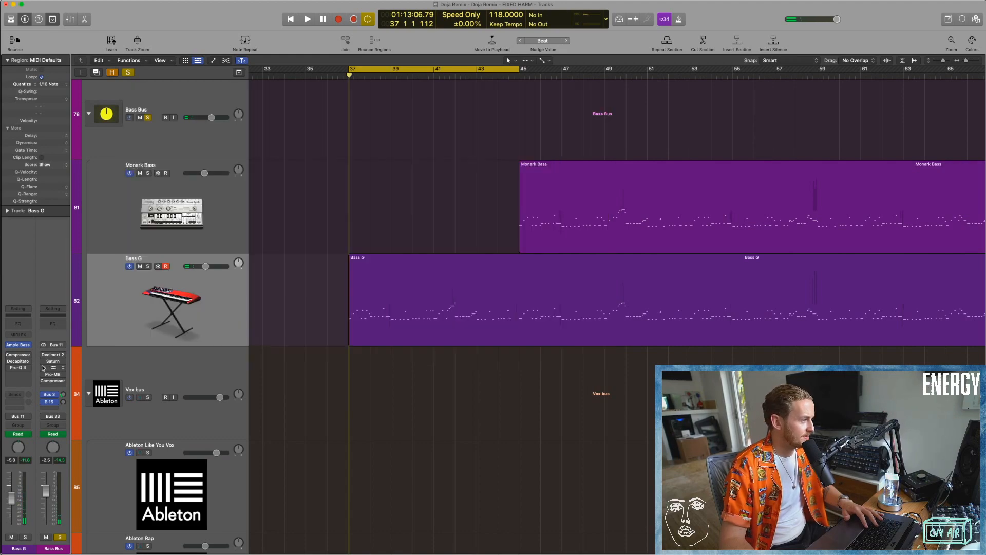
{"action": "double_click", "coordinate": [416, 318]}
{"action": "scroll", "coordinate": [441, 382], "scroll_direction": "left", "scroll_amount": 10}
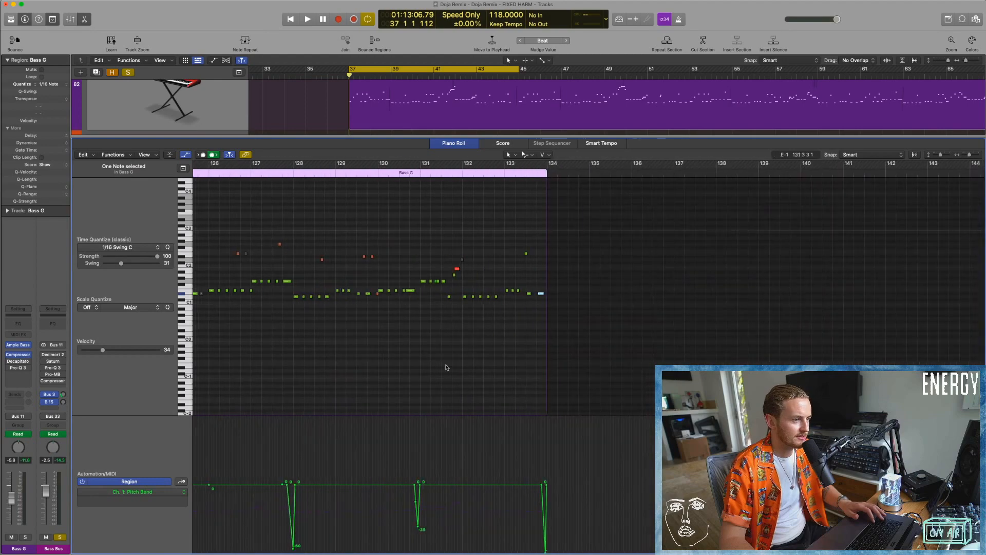
{"action": "scroll", "coordinate": [431, 360], "scroll_direction": "left", "scroll_amount": 20}
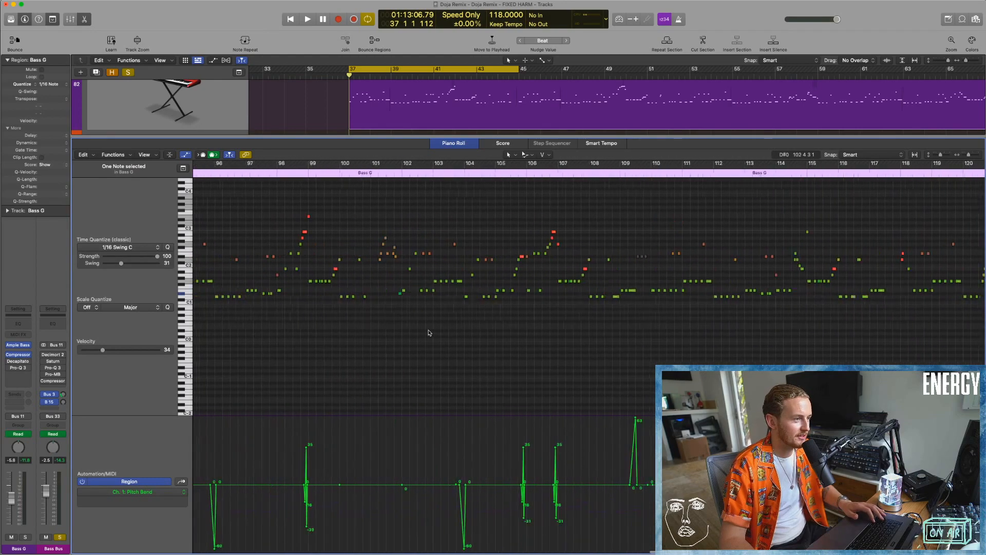
{"action": "key", "text": "space"}
{"action": "scroll", "coordinate": [443, 411], "scroll_direction": "up", "scroll_amount": 5}
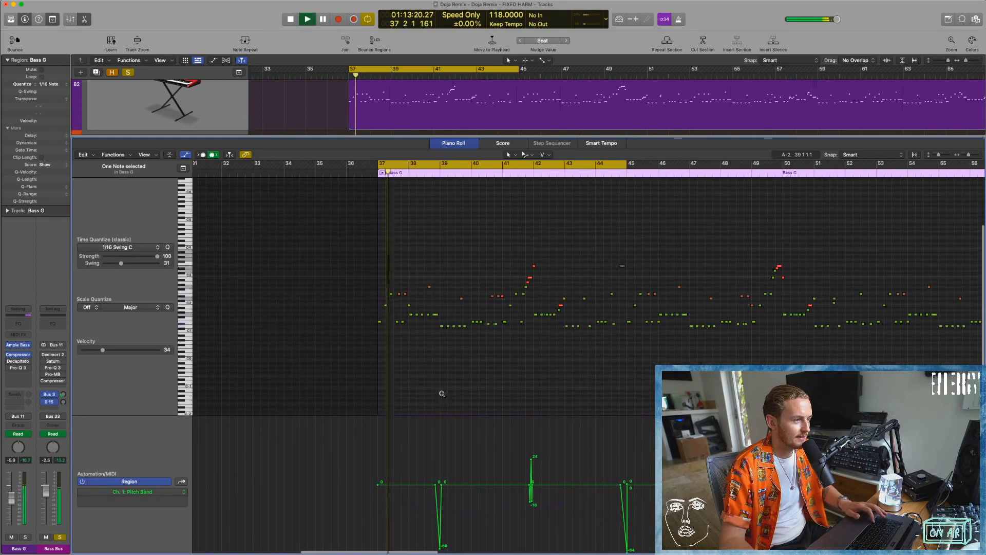
{"action": "scroll", "coordinate": [442, 396], "scroll_direction": "right", "scroll_amount": 5}
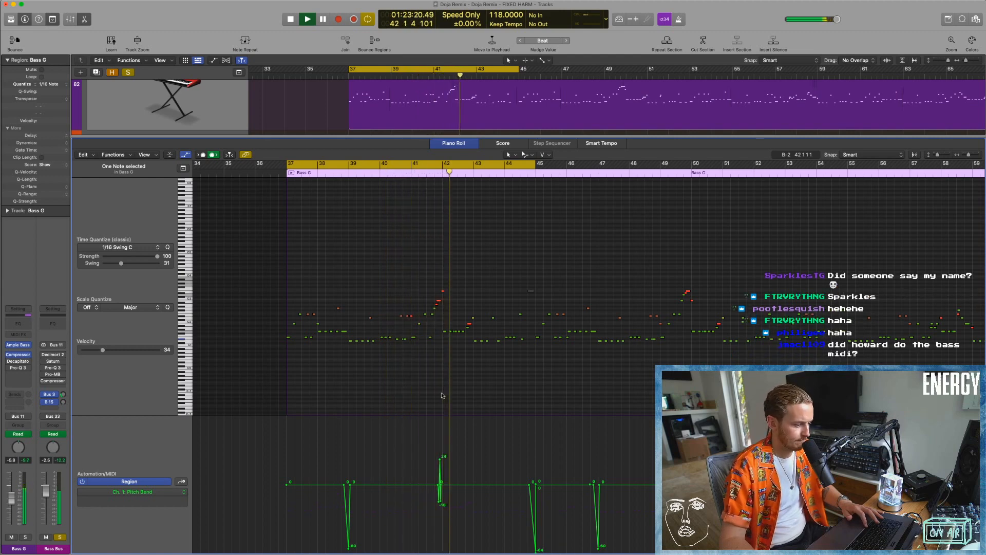
Examine the rising fill and its pitch bend before bar 42 up close, playing it from bar 41.
{"action": "key", "text": "space"}
{"action": "key", "text": "super+Right"}
{"action": "key", "text": "super+Right"}
{"action": "key", "text": "super+Right"}
{"action": "key", "text": "super+Right"}
{"action": "key", "text": "super+Right"}
{"action": "left_click", "coordinate": [281, 172]}
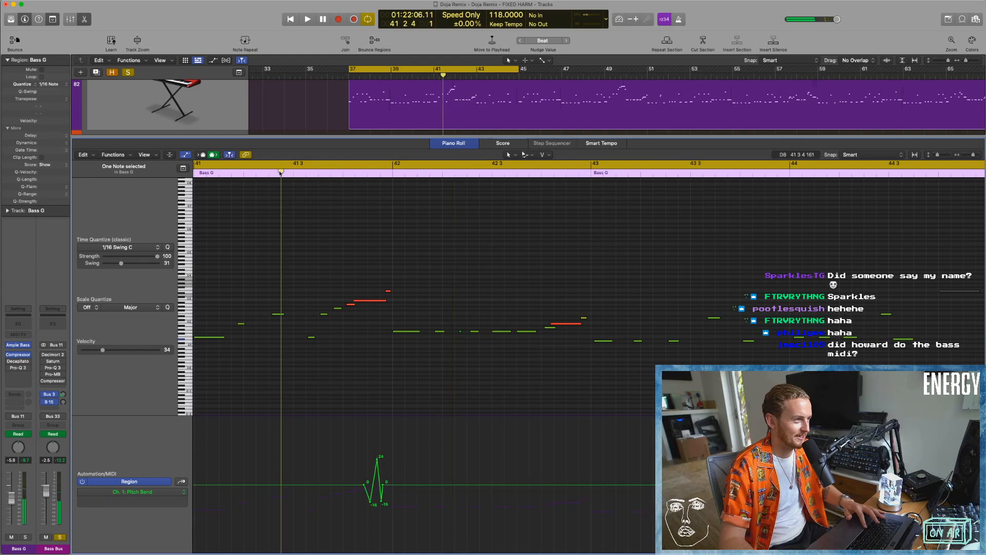
{"action": "left_click", "coordinate": [389, 364]}
{"action": "key", "text": "space"}
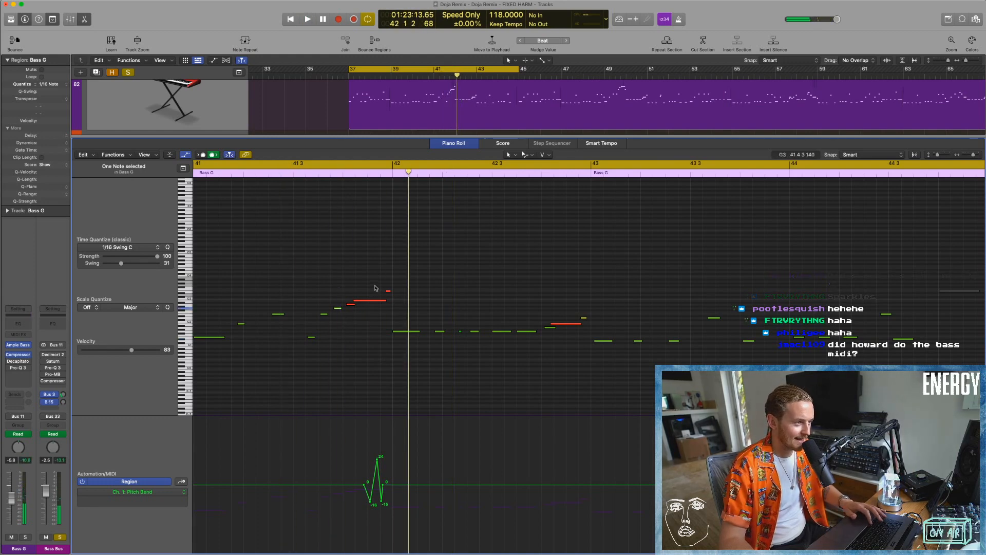
Replay the fill from the first half of bar 41, and audition it with the Bass G notes from bar 37 in view.
{"action": "left_click", "coordinate": [370, 302]}
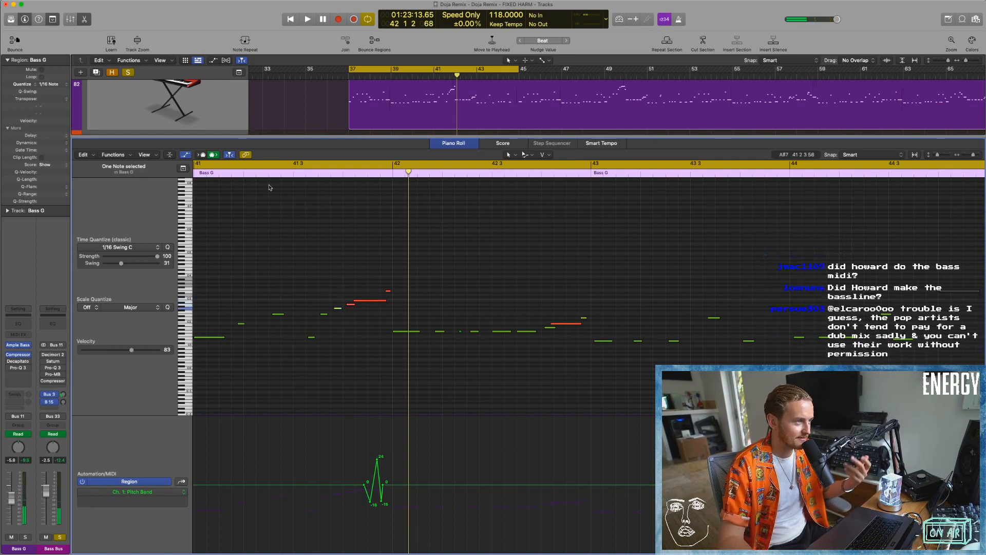
{"action": "left_click", "coordinate": [255, 168]}
{"action": "key", "text": "space"}
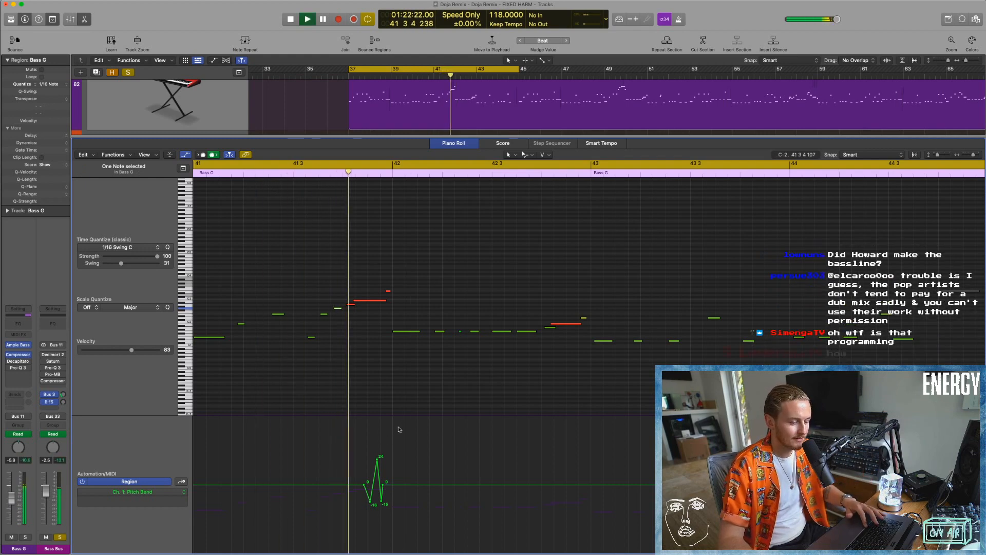
{"action": "scroll", "coordinate": [427, 401], "scroll_direction": "down", "scroll_amount": 5}
{"action": "scroll", "coordinate": [429, 398], "scroll_direction": "left", "scroll_amount": 5}
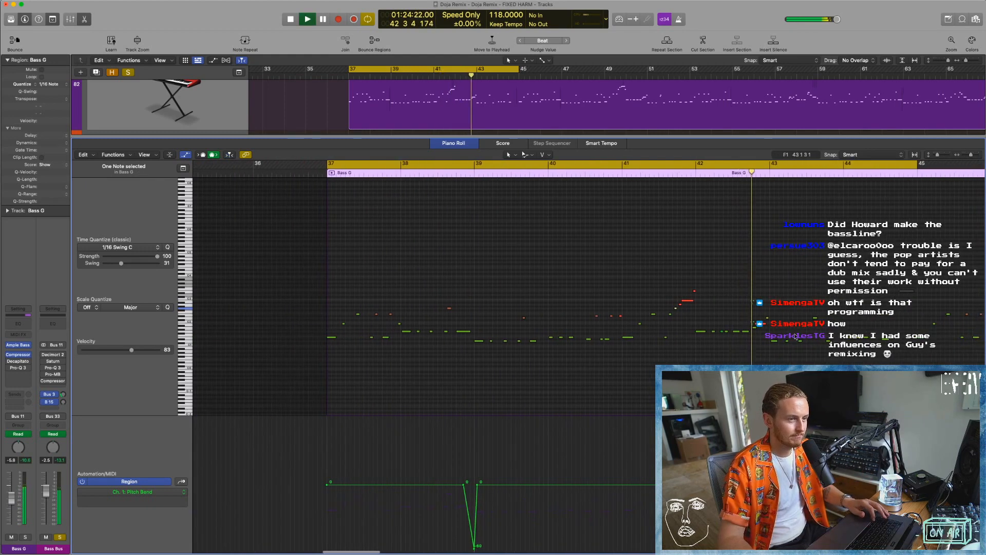
{"action": "key", "text": "space"}
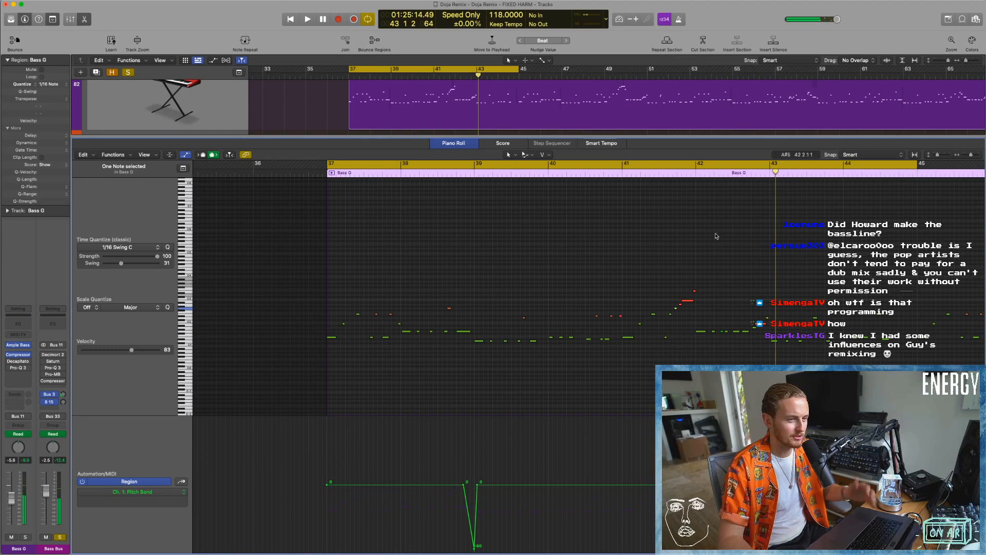
{"action": "key", "text": "space"}
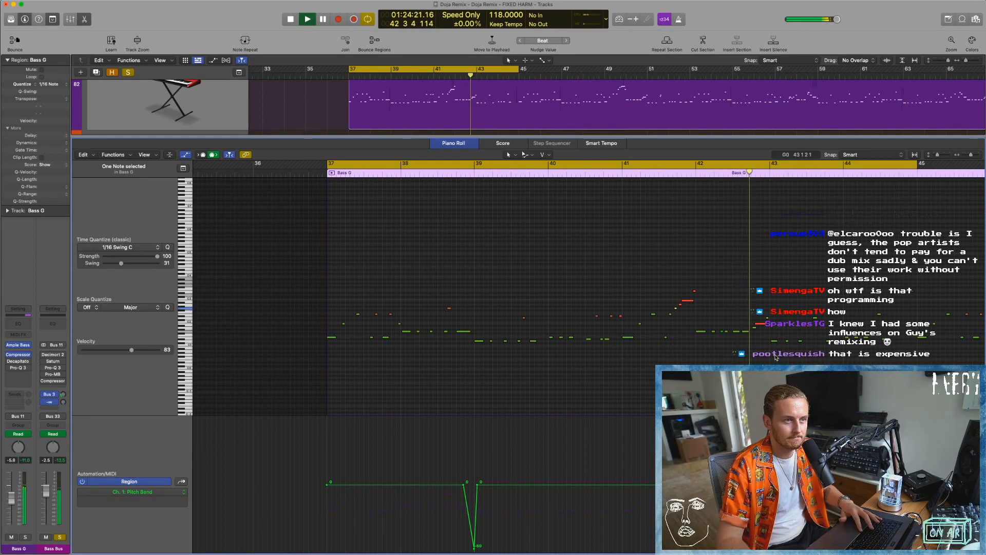
{"action": "key", "text": "space"}
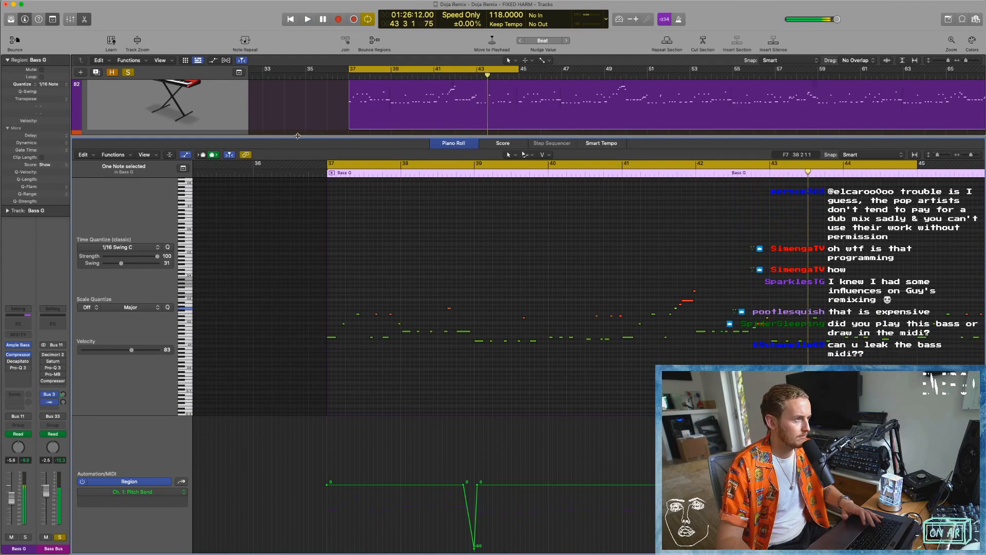
Close the Piano Roll, show Bass G's Compressor settings during playback, and re-enable and open its Decapitator.
{"action": "key", "text": "e"}
{"action": "left_click", "coordinate": [18, 355]}
{"action": "left_click_drag", "start_coordinate": [516, 111], "coordinate": [508, 121]}
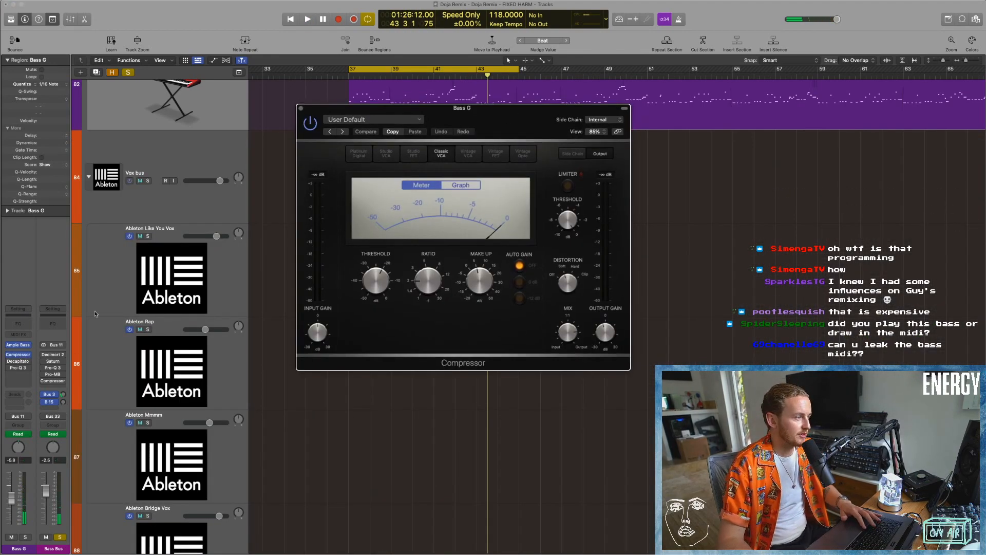
{"action": "left_click", "coordinate": [17, 361]}
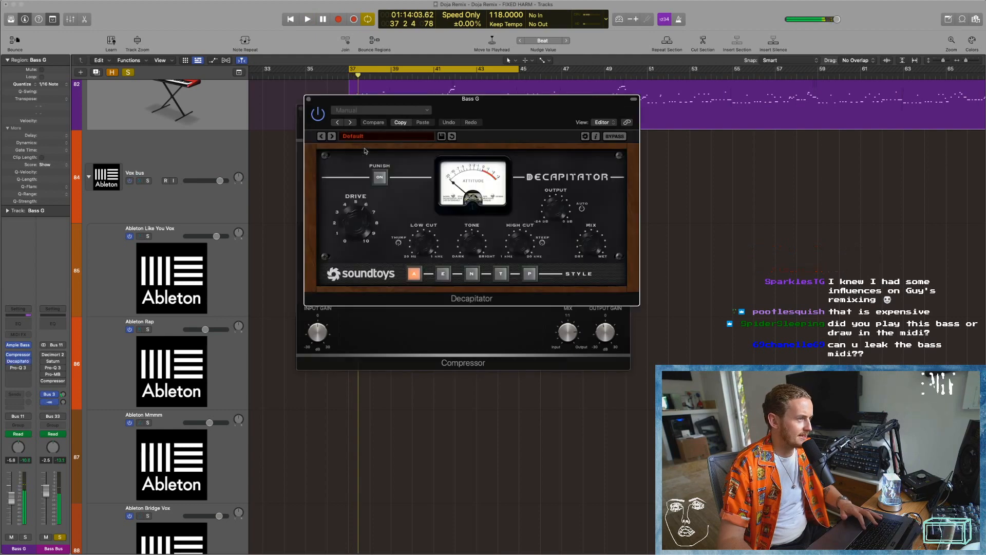
Close Bass G's Compressor, bring Decapitator into clear view, play the bass from bar 37 through it, and close Decapitator.
{"action": "left_click", "coordinate": [299, 110]}
{"action": "left_click_drag", "start_coordinate": [360, 102], "coordinate": [303, 110]}
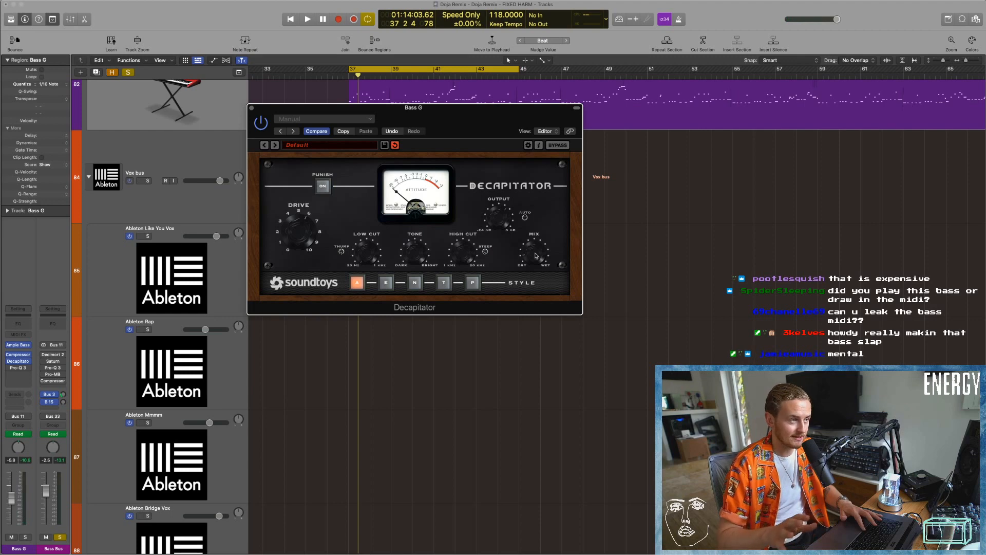
{"action": "key", "text": "space"}
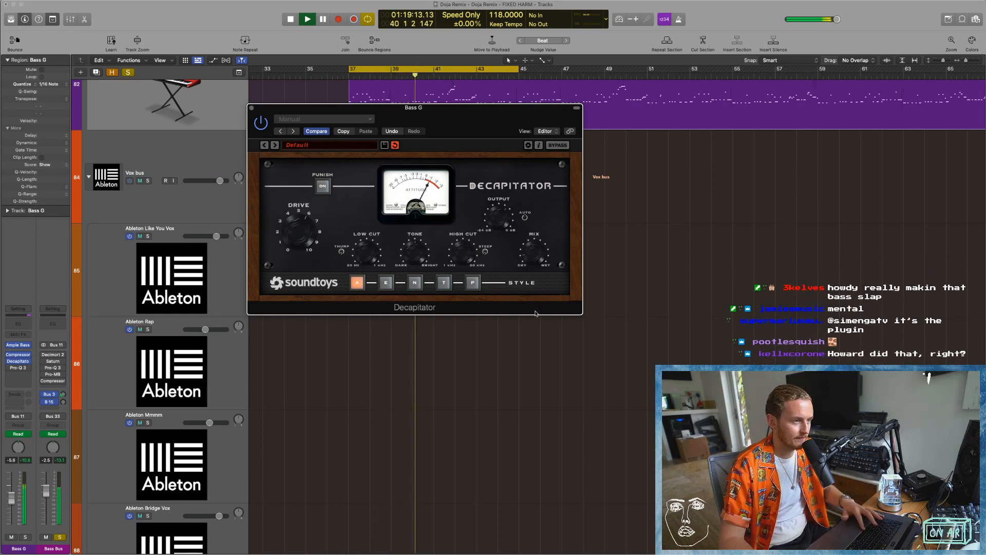
{"action": "key", "text": "space"}
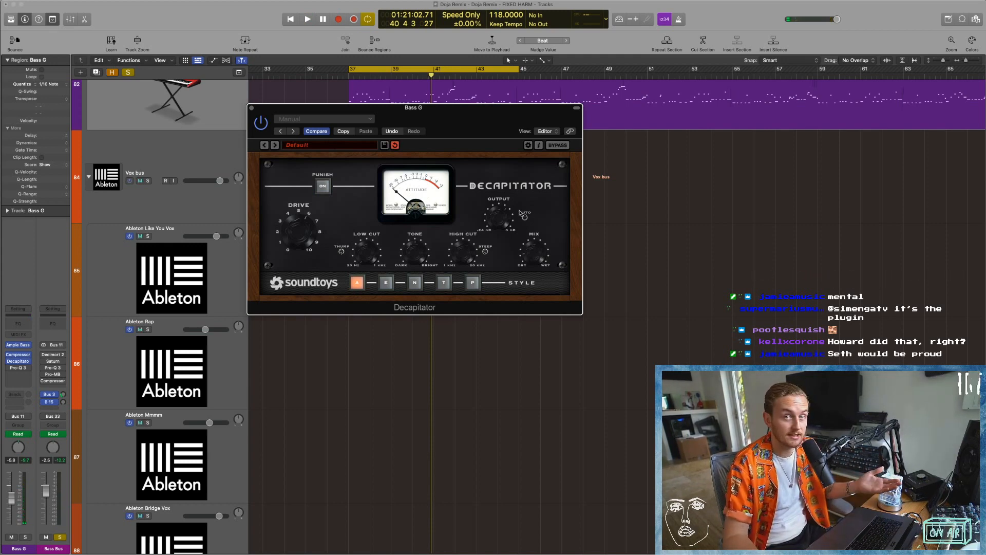
{"action": "left_click", "coordinate": [251, 108]}
{"action": "left_click", "coordinate": [548, 279]}
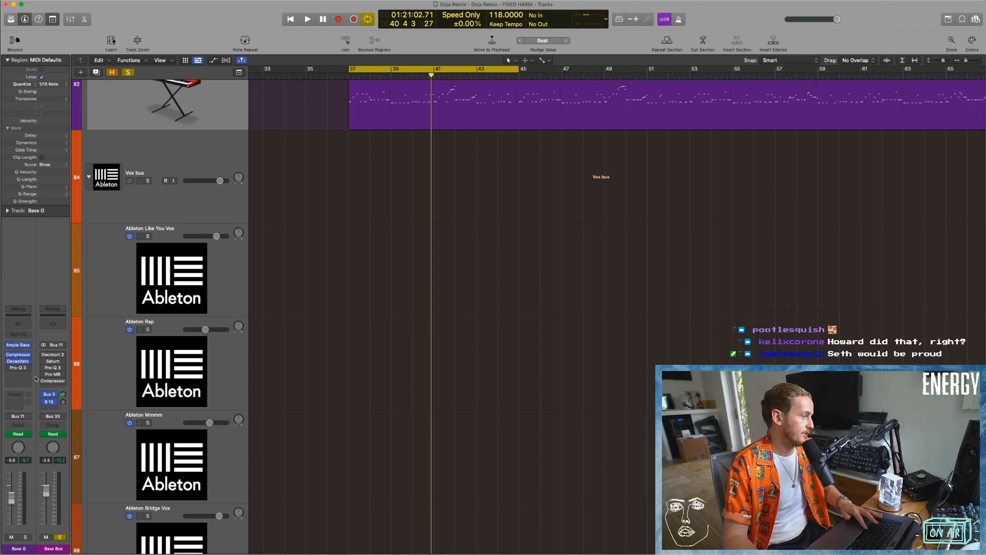
Open Bass G's Pro-Q 3, watch its dynamic cut around 123 Hz react while playing from bar 37, and close it.
{"action": "left_click", "coordinate": [7, 366]}
{"action": "left_click", "coordinate": [8, 369]}
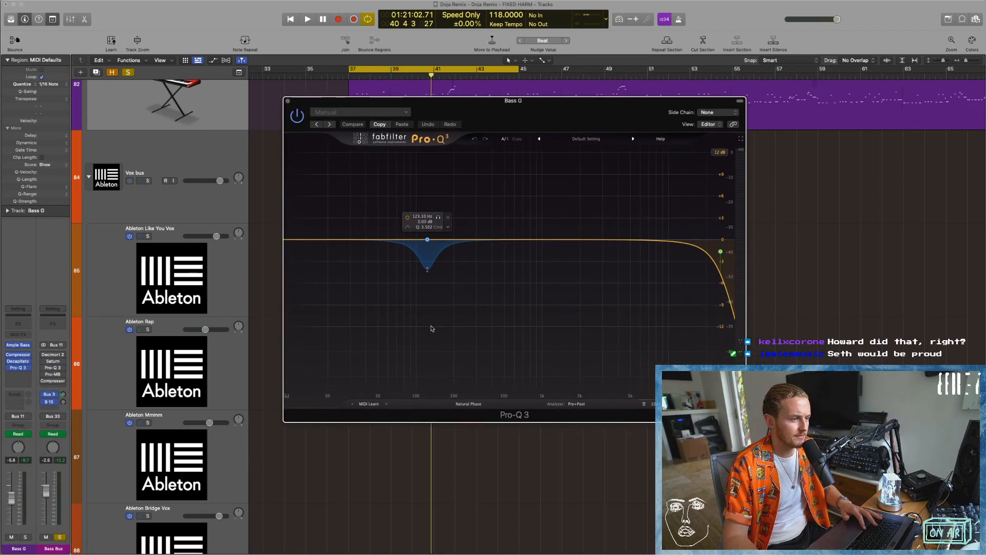
{"action": "key", "text": "space"}
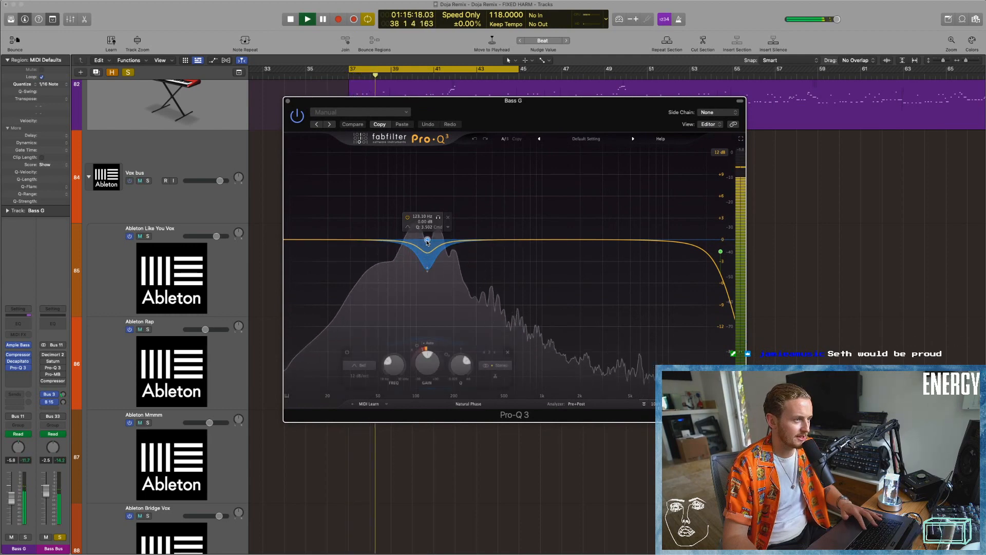
{"action": "left_click", "coordinate": [427, 240]}
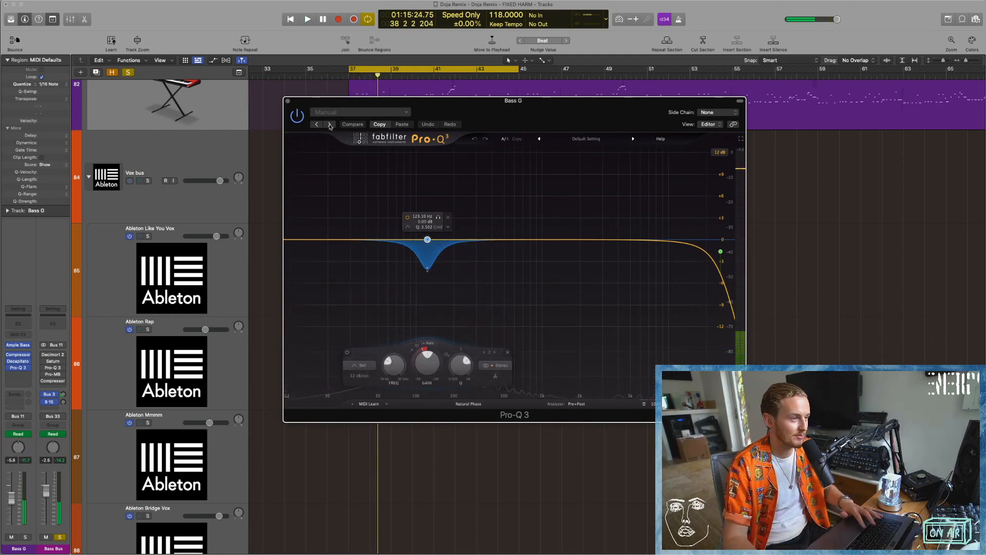
{"action": "left_click", "coordinate": [289, 100]}
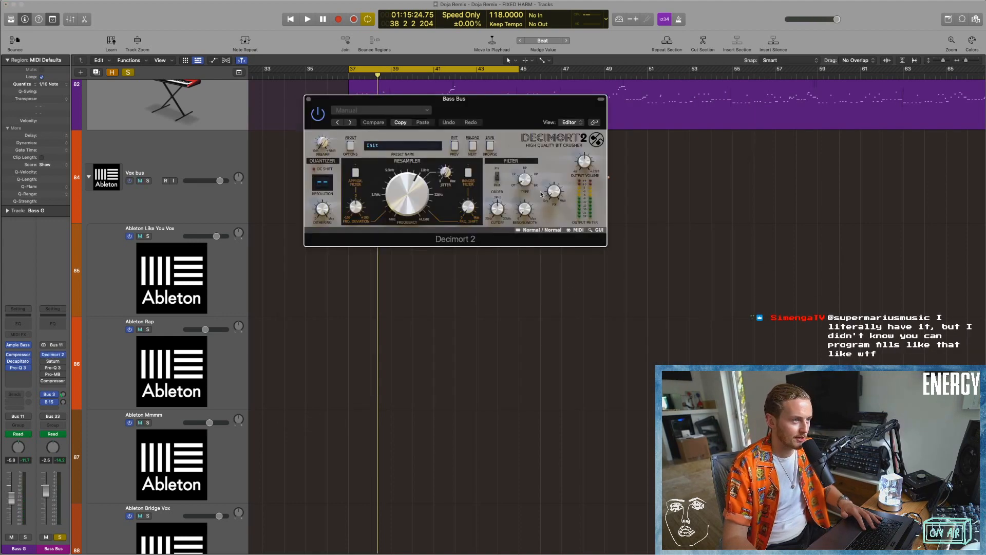
Show Decimort 2 on the Bass Bus, audition it from bar 37 while nudging its dry/wet amount, and close it.
{"action": "left_click_drag", "start_coordinate": [490, 107], "coordinate": [461, 163]}
{"action": "key", "text": "space"}
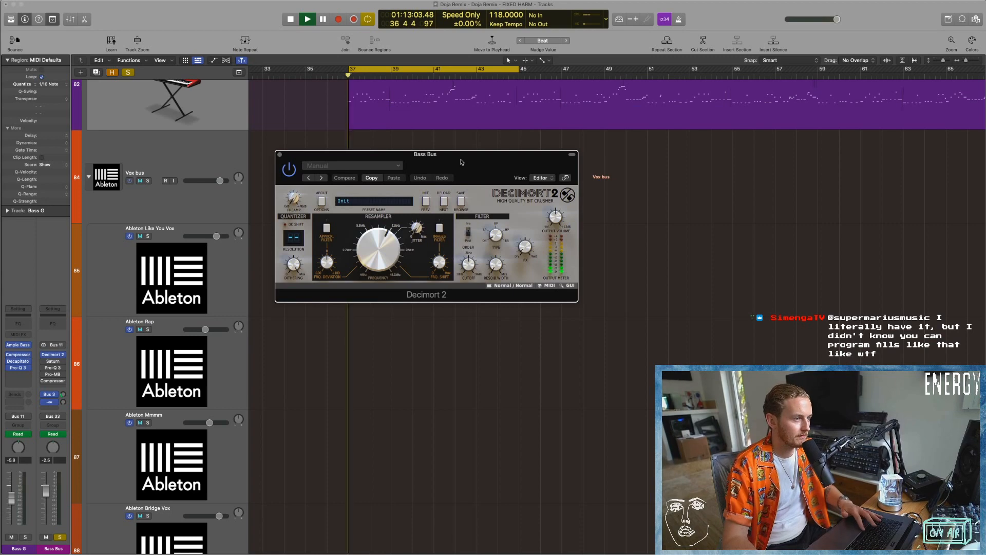
{"action": "mouse_move", "coordinate": [533, 246]}
{"action": "left_mouse_down"}
{"action": "mouse_move", "coordinate": [528, 169]}
{"action": "mouse_move", "coordinate": [523, 246]}
{"action": "left_mouse_up"}
{"action": "key", "text": "space"}
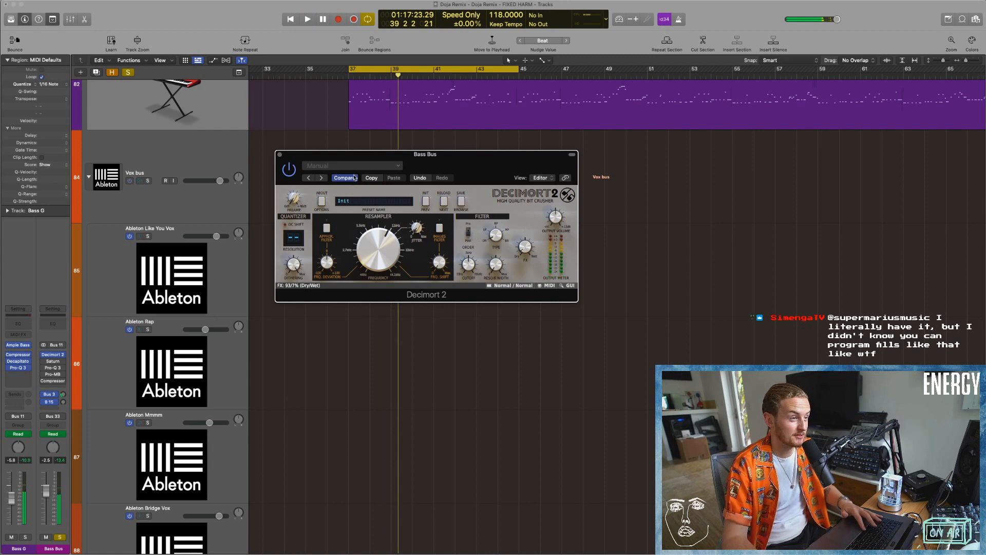
{"action": "left_click", "coordinate": [279, 154]}
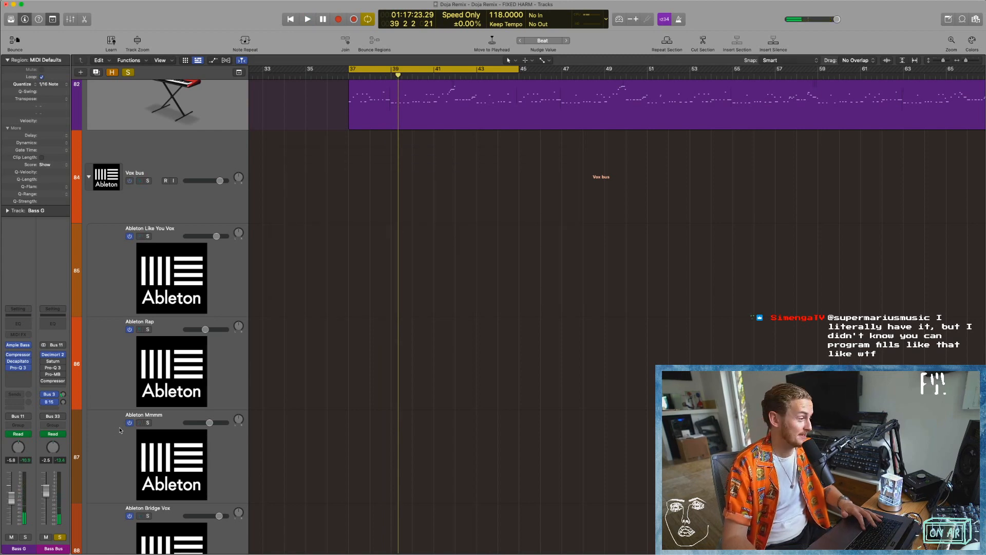
Open Saturn on the Bass Bus, demonstrate its drive by raising it to 100 and lowering it during playback, and close it.
{"action": "left_click", "coordinate": [54, 362]}
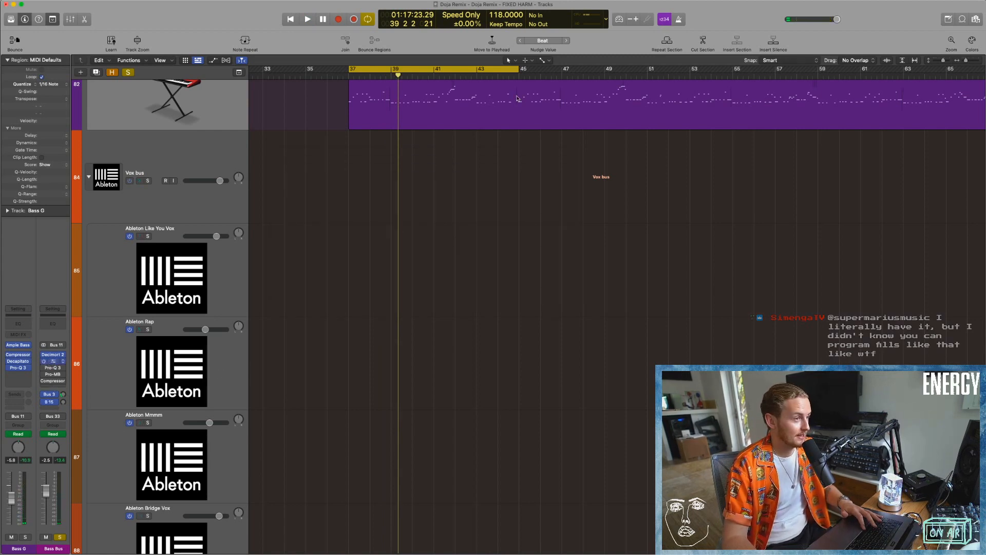
{"action": "left_click_drag", "start_coordinate": [482, 107], "coordinate": [460, 135]}
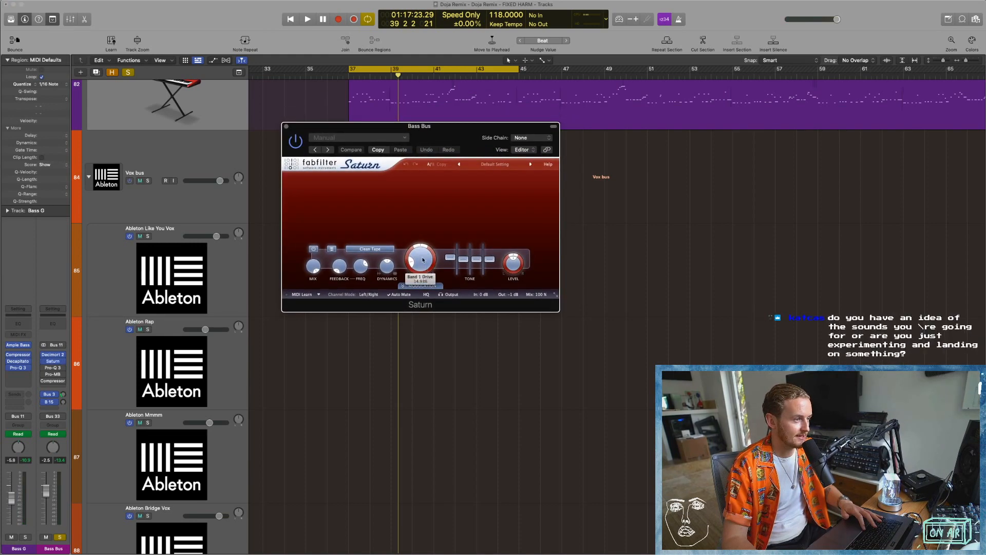
{"action": "key", "text": "space"}
{"action": "left_click_drag", "start_coordinate": [422, 262], "coordinate": [420, 182]}
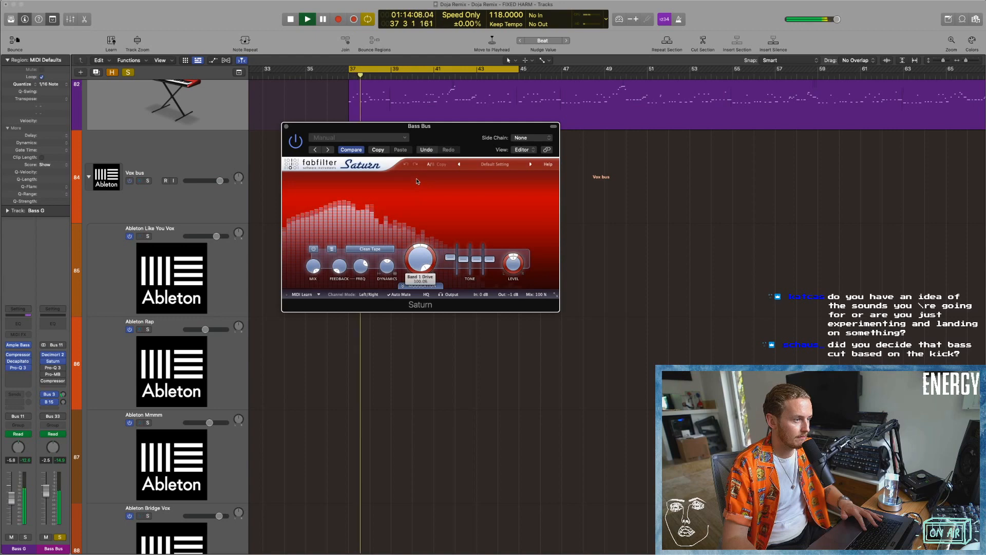
{"action": "left_click_drag", "start_coordinate": [423, 258], "coordinate": [421, 327]}
{"action": "key", "text": "space"}
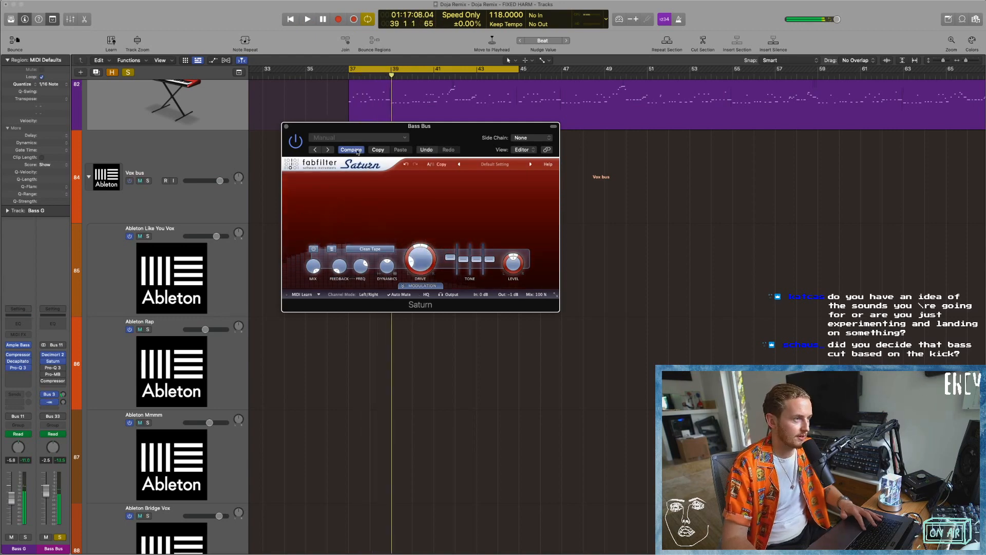
{"action": "left_click", "coordinate": [286, 126]}
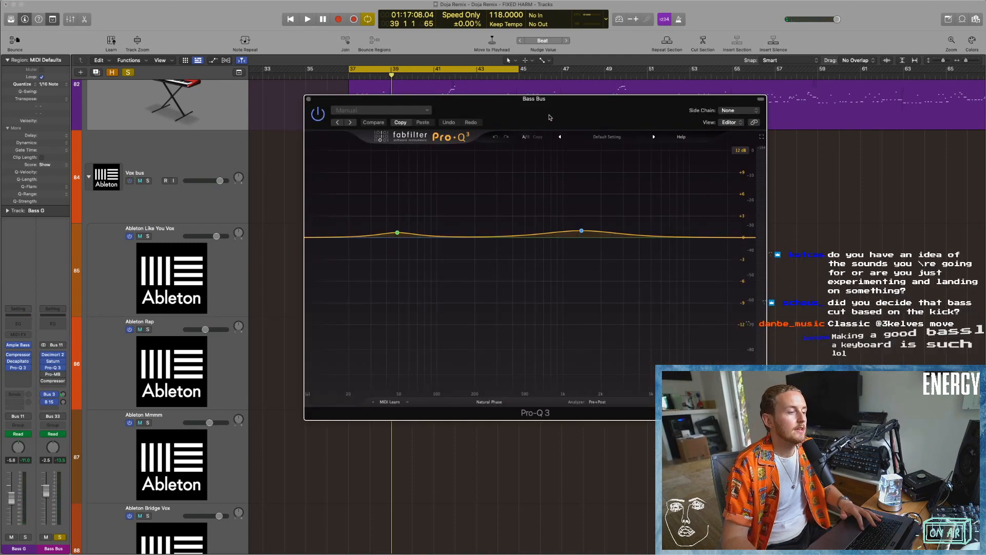
Show the Bass Bus Pro-Q 3, examine its two gentle boosts while playing from bar 37, and close it.
{"action": "left_click_drag", "start_coordinate": [548, 119], "coordinate": [526, 133]}
{"action": "key", "text": "space"}
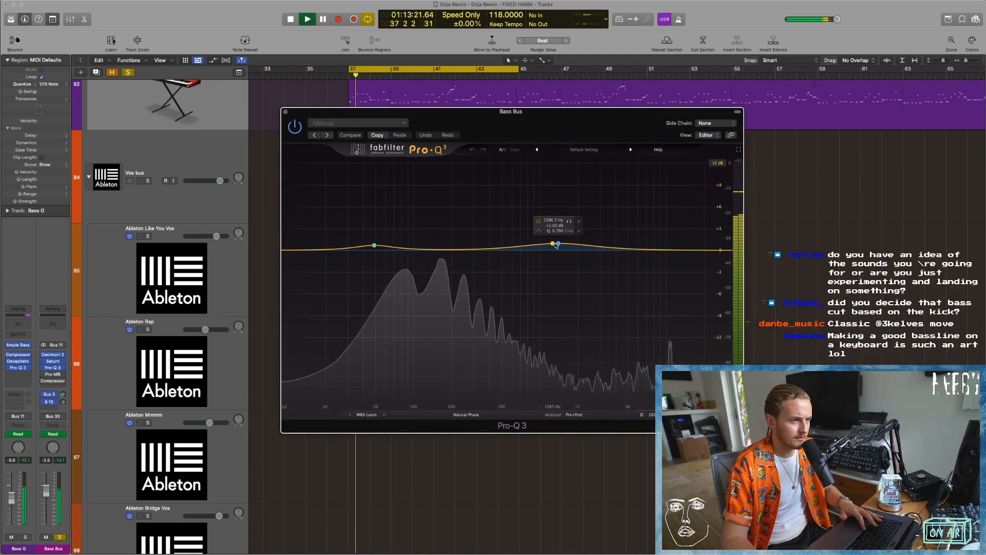
{"action": "key", "text": "space"}
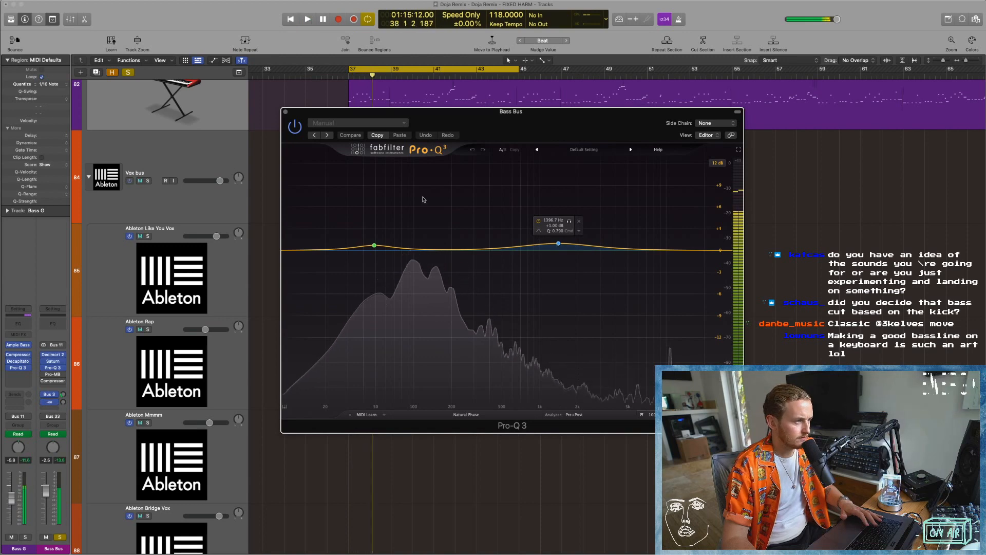
{"action": "left_click", "coordinate": [284, 112]}
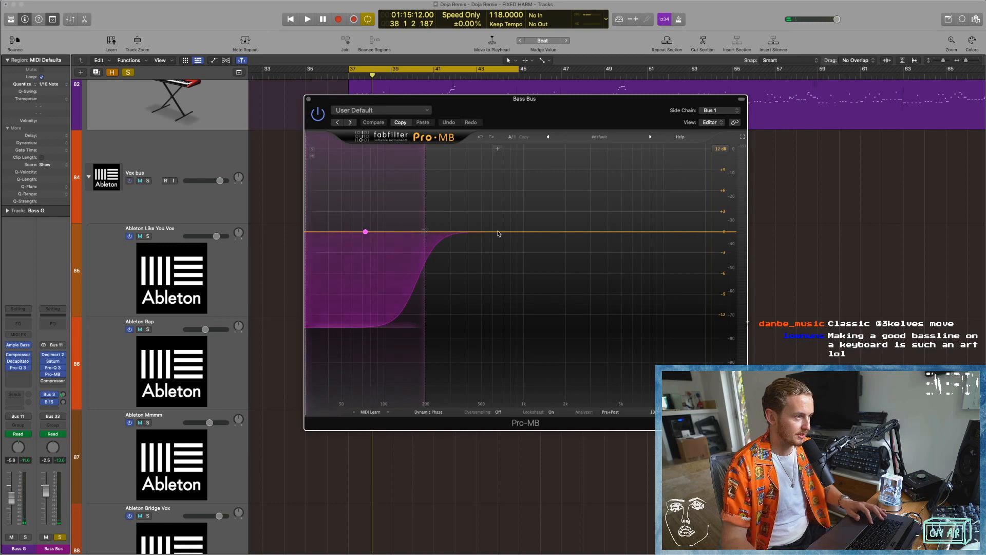
With the Bass Bus Pro-MB in view, solo the Sidechain and UAD Sidechain tracks and play from bar 37.
{"action": "left_click_drag", "start_coordinate": [539, 121], "coordinate": [503, 121]}
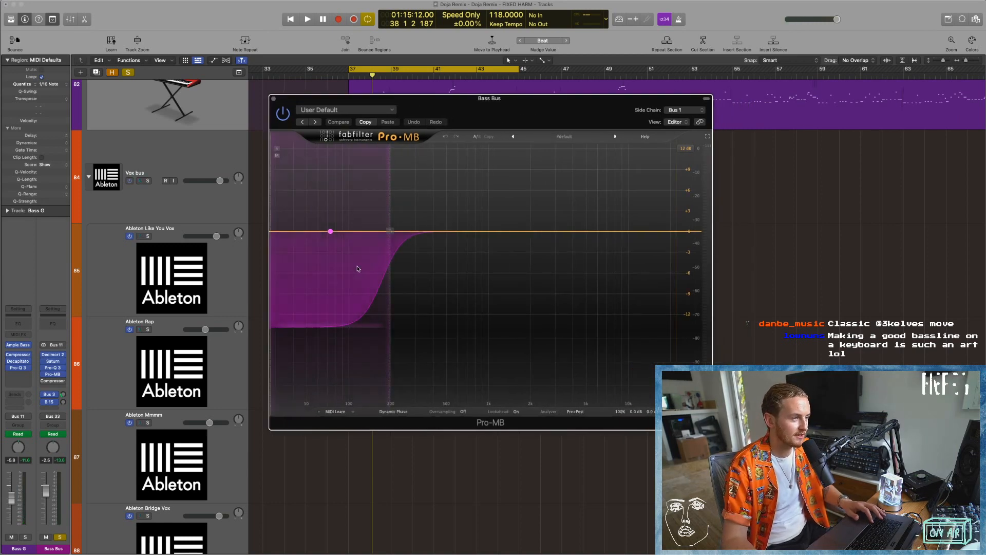
{"action": "scroll", "coordinate": [184, 293], "scroll_direction": "down", "scroll_amount": 10}
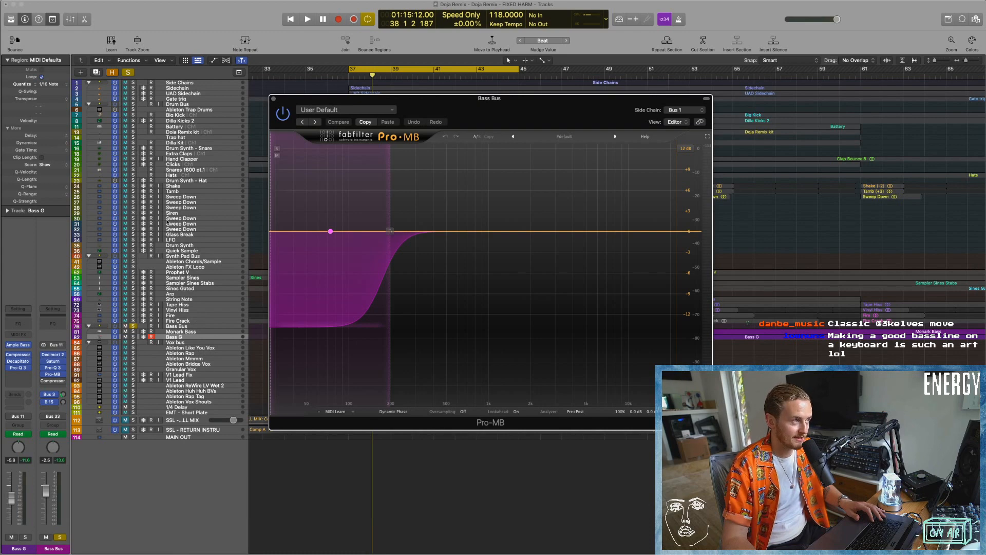
{"action": "left_click", "coordinate": [134, 89]}
{"action": "left_click", "coordinate": [134, 94]}
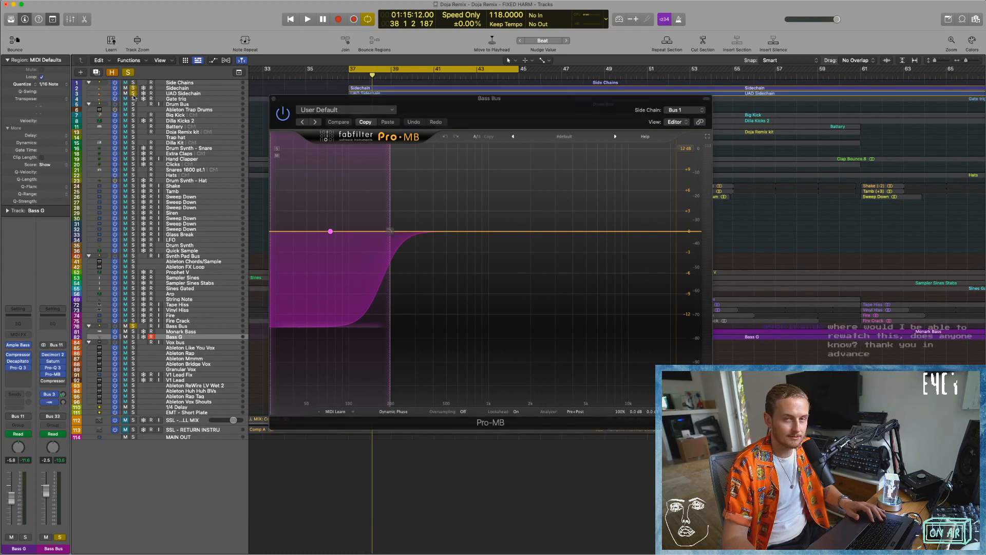
{"action": "key", "text": "space"}
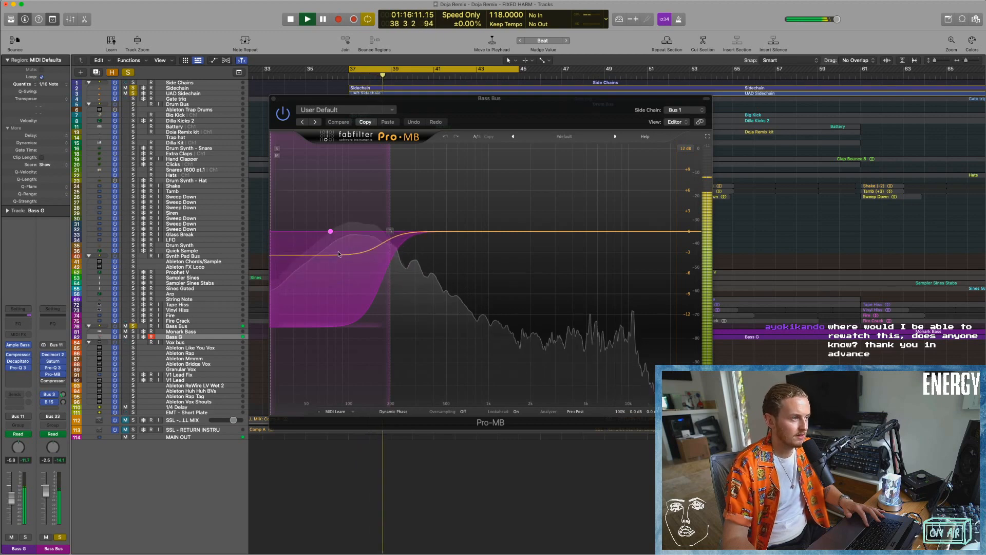
Select Pro-MB's low band, deepen its range and lower its threshold to about -73 dB during playback to exaggerate the ducking.
{"action": "left_click", "coordinate": [330, 232]}
{"action": "left_click_drag", "start_coordinate": [327, 351], "coordinate": [326, 374]}
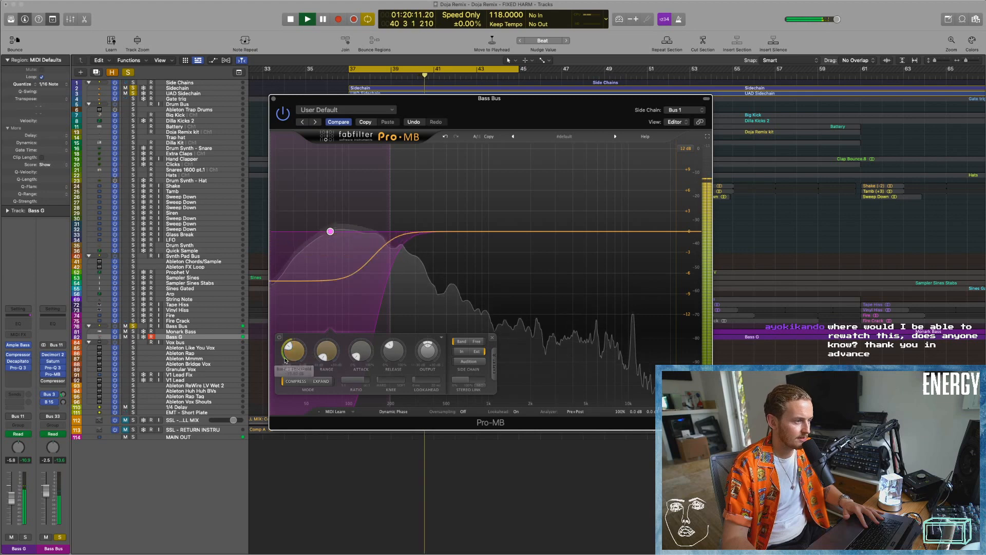
{"action": "left_click_drag", "start_coordinate": [298, 354], "coordinate": [299, 365]}
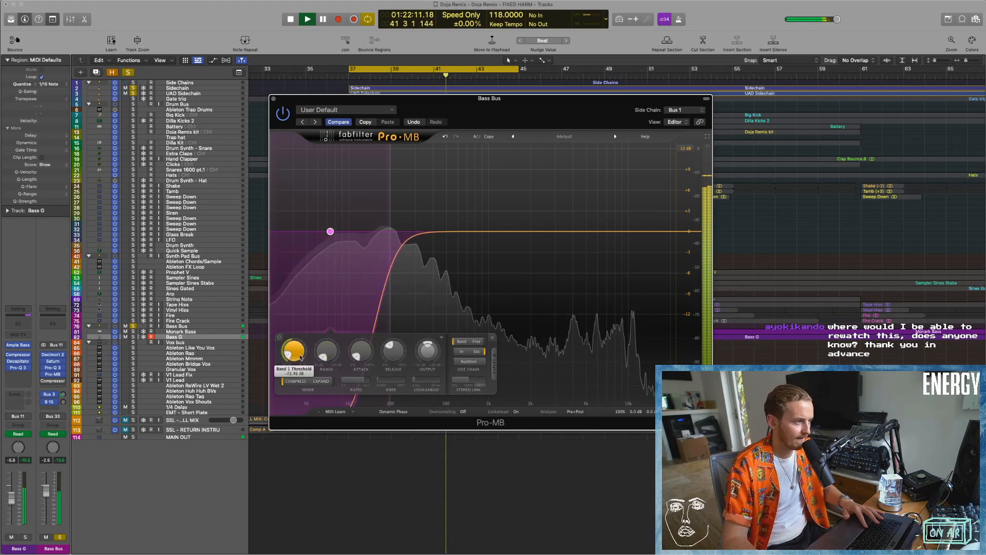
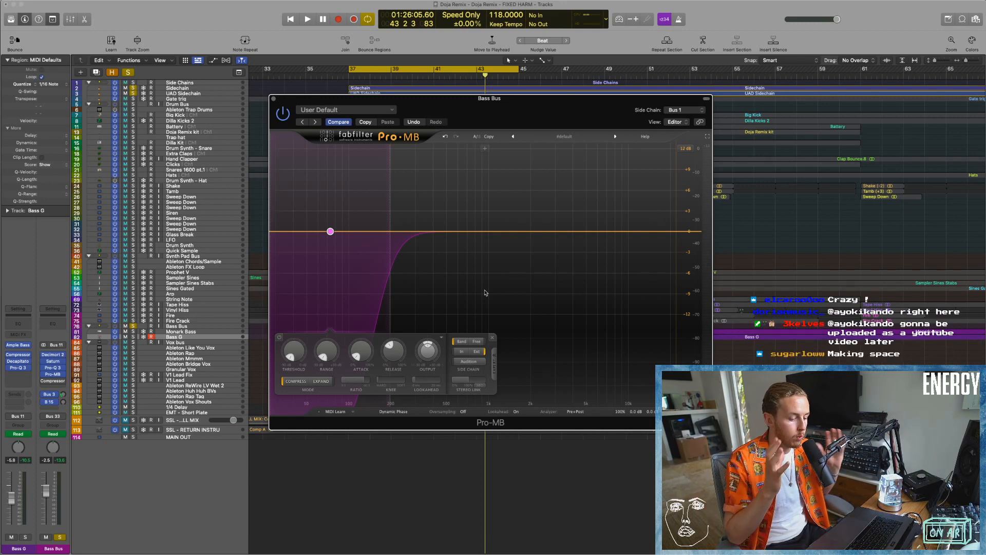
Play the Bass Bus through Pro-MB's exaggerated ducking, restore the plug-in's saved setting by comparison, and close Pro-MB.
{"action": "key", "text": "space"}
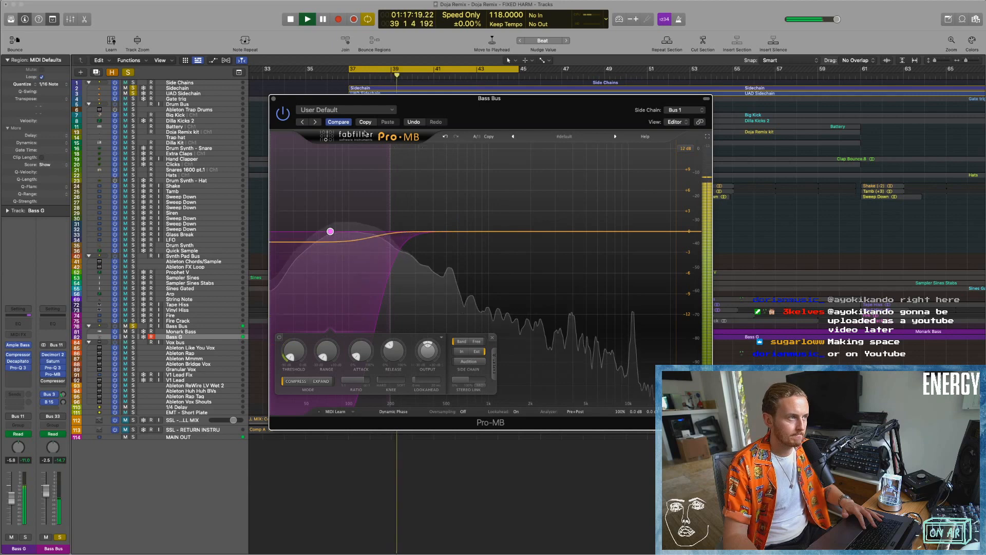
{"action": "key", "text": "space"}
{"action": "left_click", "coordinate": [344, 122]}
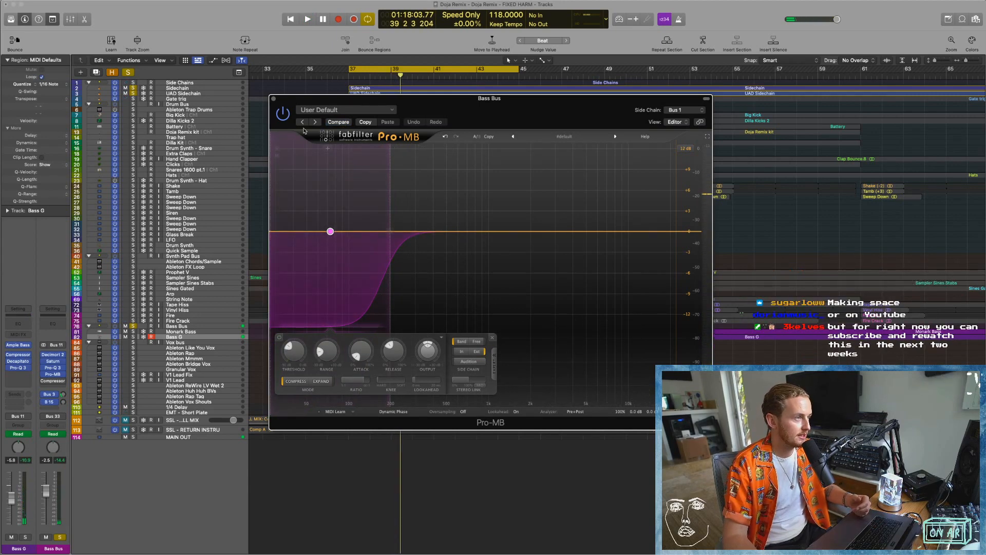
{"action": "left_click", "coordinate": [273, 98]}
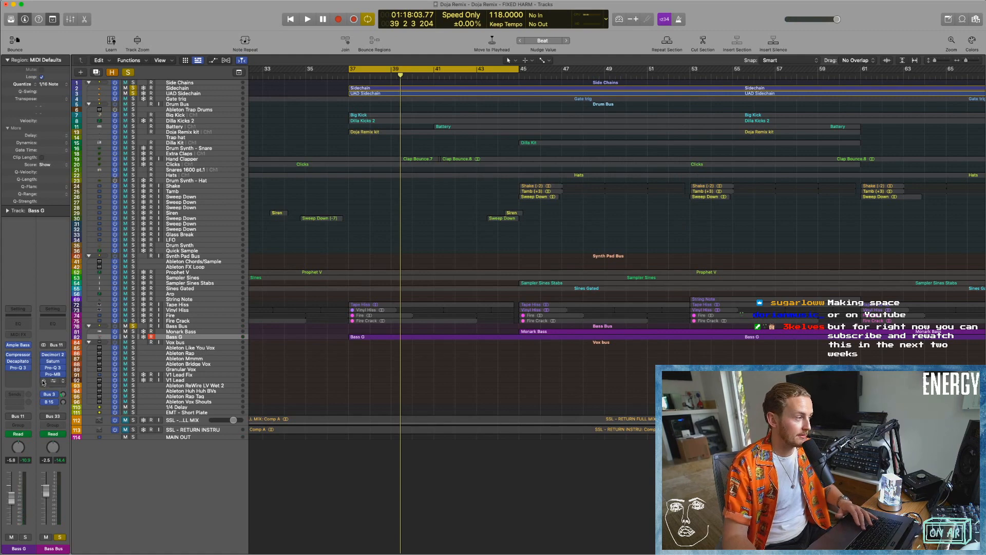
Open the Bass Bus Compressor, audition its mix at 34% and 100% during playback, lower it to 31.5%, and close it.
{"action": "left_click", "coordinate": [53, 381]}
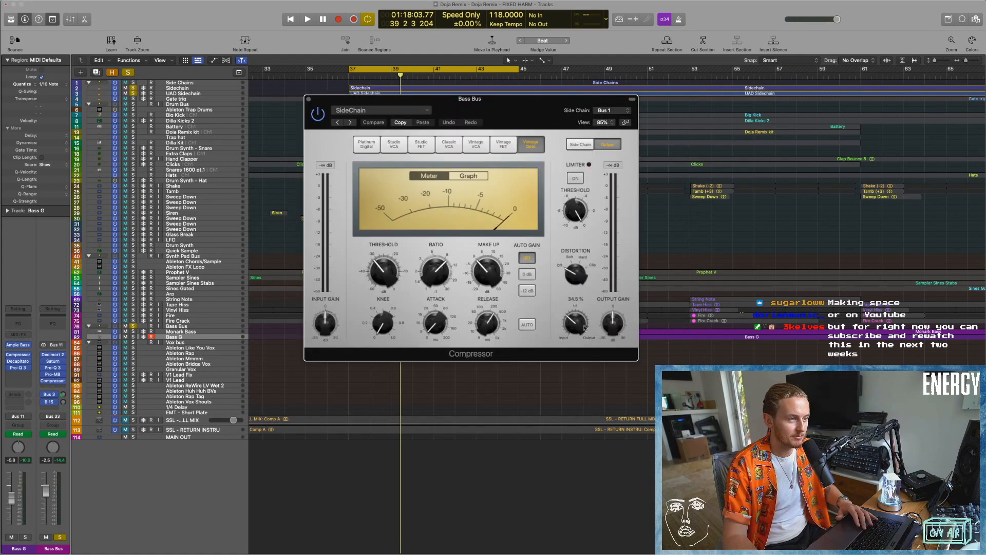
{"action": "left_click_drag", "start_coordinate": [583, 329], "coordinate": [584, 328]}
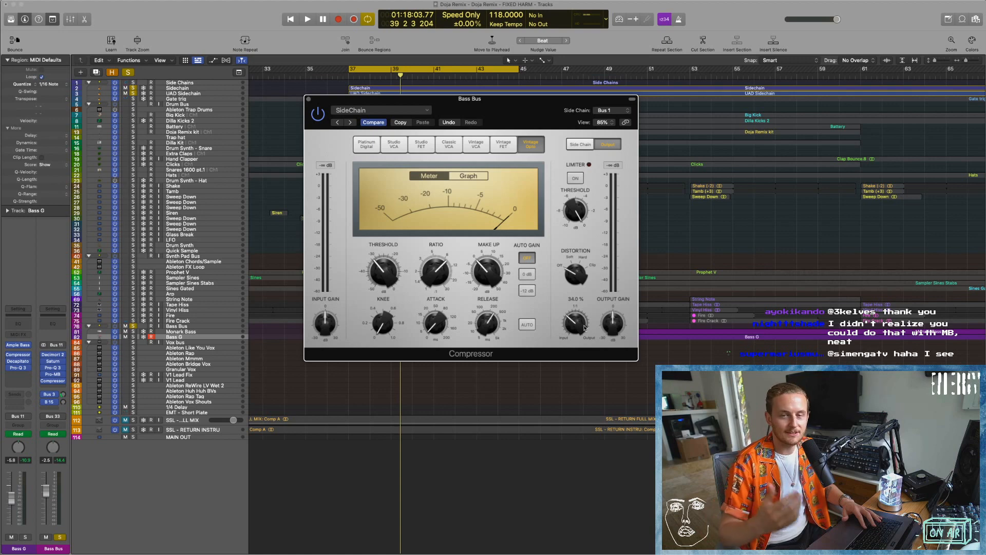
{"action": "key", "text": "space"}
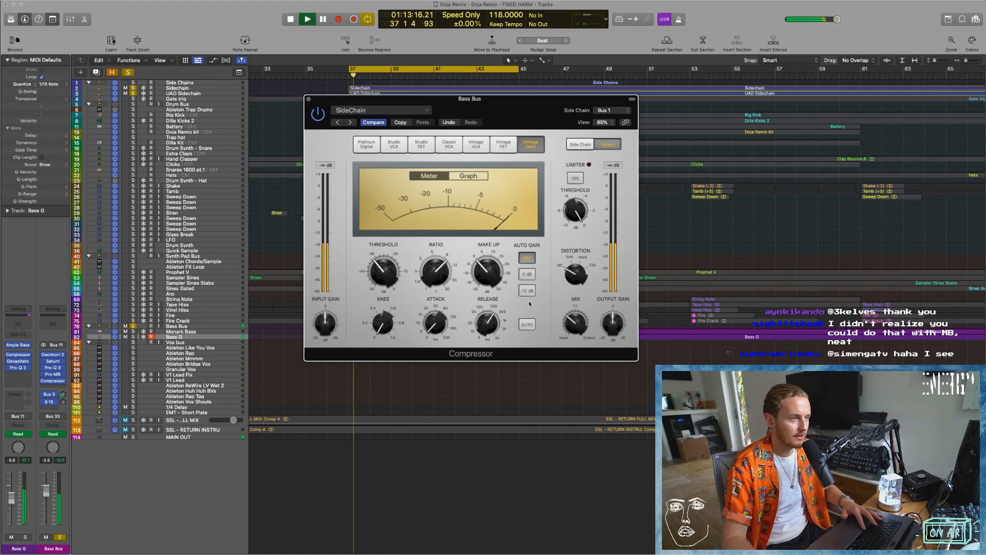
{"action": "mouse_move", "coordinate": [569, 331]}
{"action": "left_click_drag", "start_coordinate": [575, 329], "coordinate": [575, 298]}
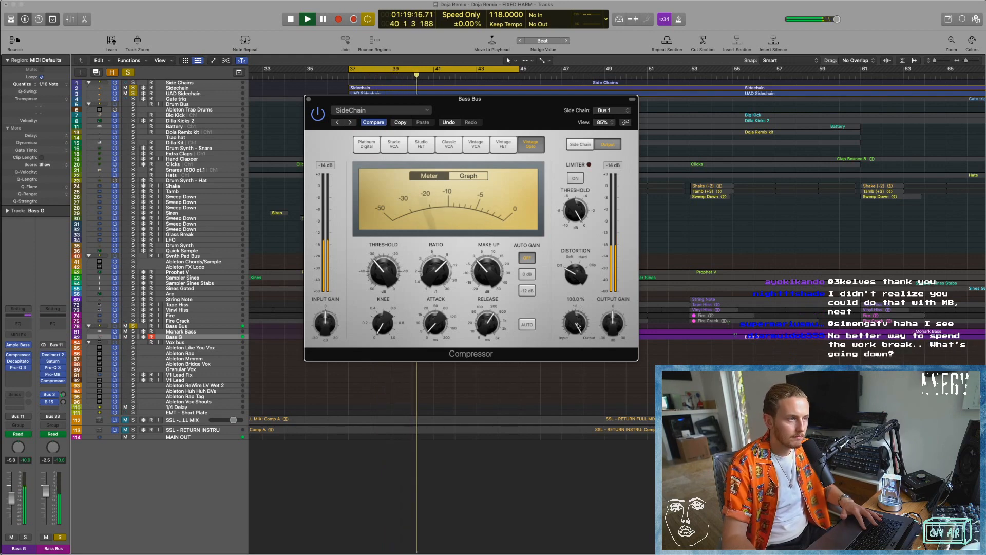
{"action": "key", "text": "space"}
{"action": "left_click_drag", "start_coordinate": [578, 325], "coordinate": [578, 373]}
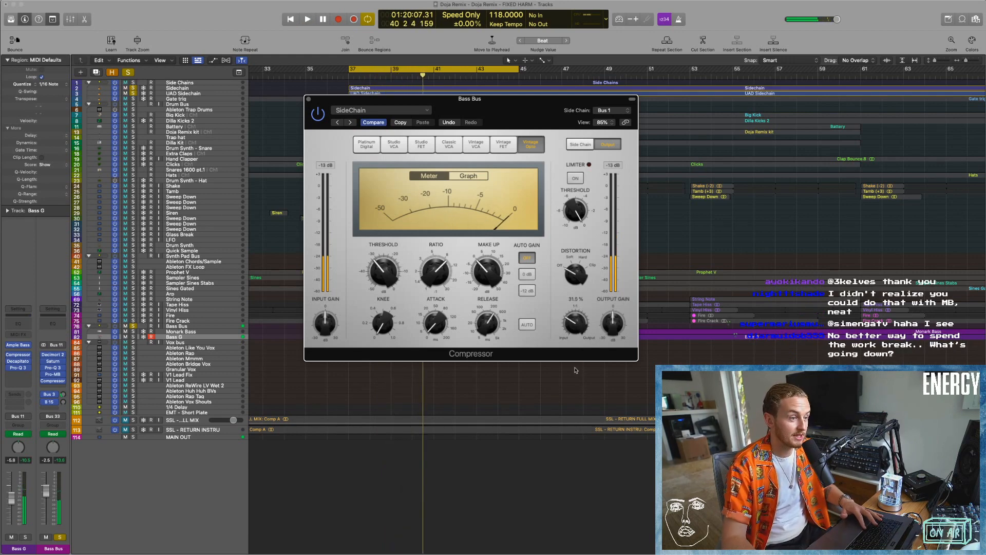
{"action": "left_click", "coordinate": [308, 100]}
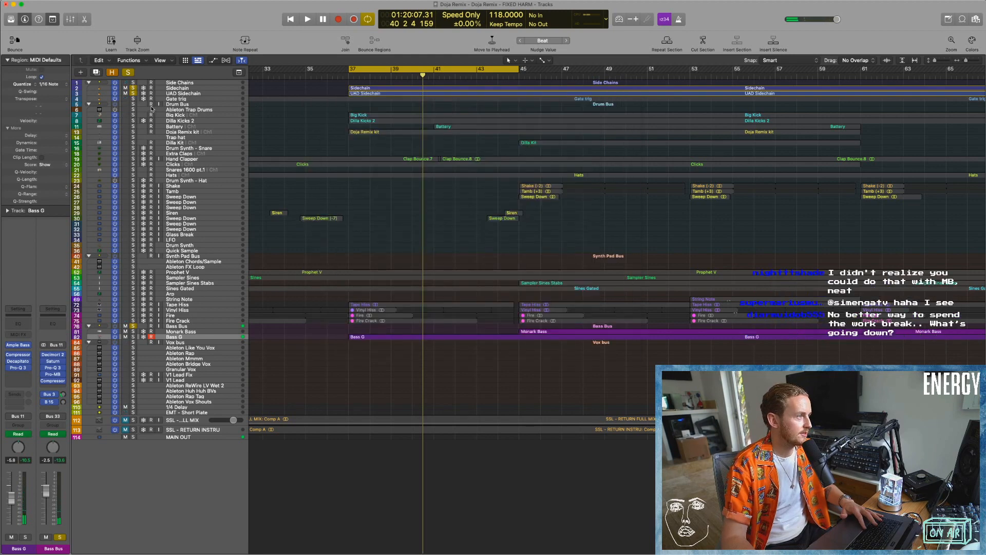
Solo the Big Kick track and play it with the sidechained bass from bar 37.
{"action": "left_click", "coordinate": [134, 116]}
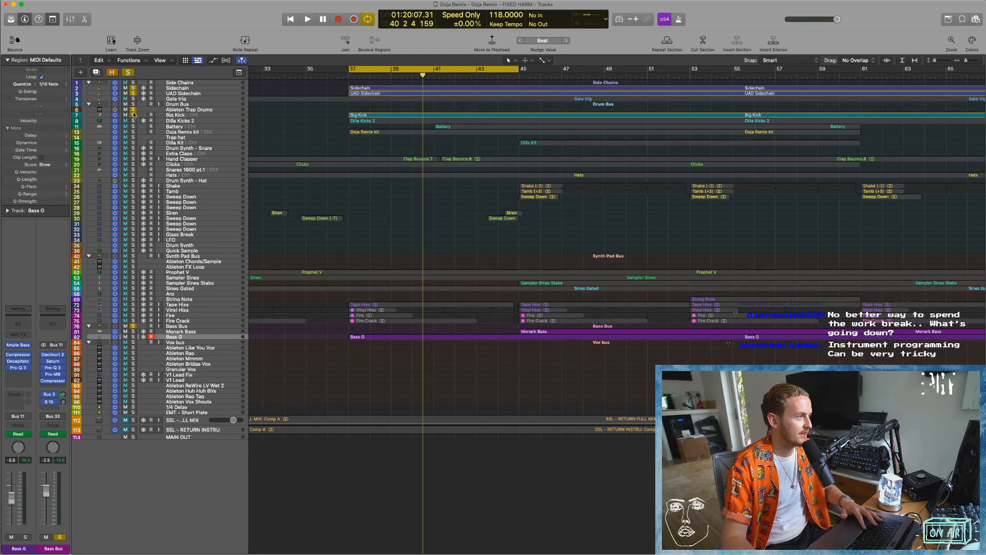
{"action": "key", "text": "space"}
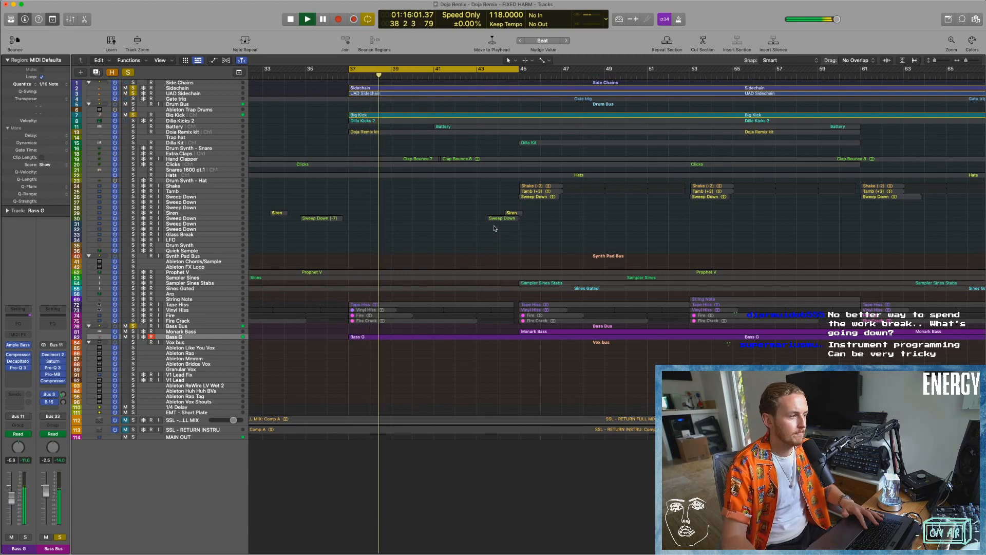
Move the cycle range to bars 45–53 and solo Monark Bass instead of Bass G.
{"action": "left_click_drag", "start_coordinate": [359, 74], "coordinate": [531, 73]}
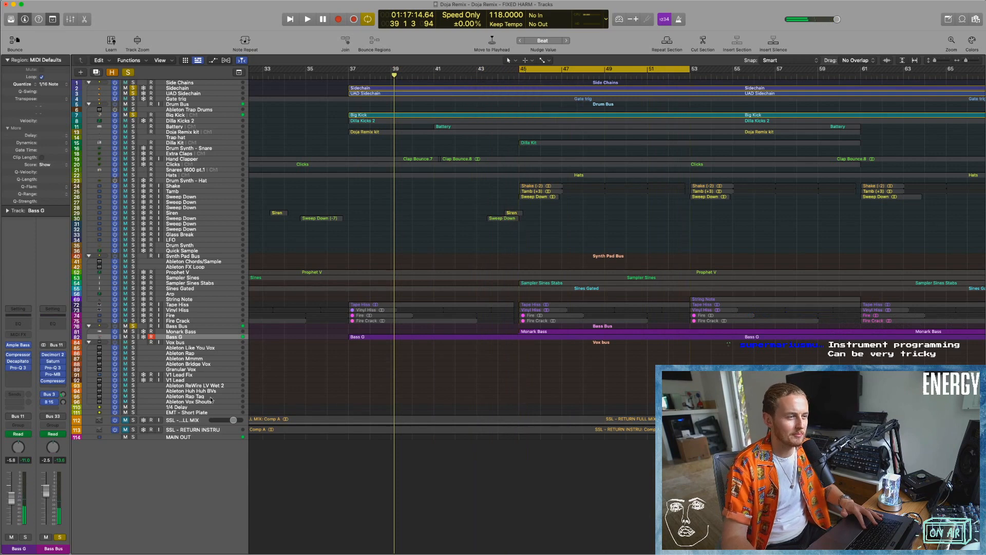
{"action": "left_click", "coordinate": [142, 333]}
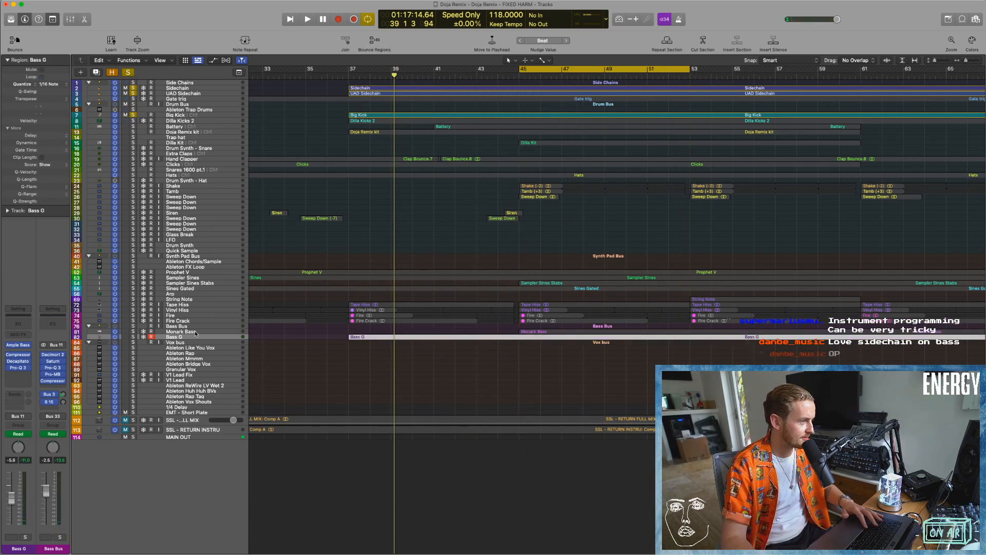
{"action": "left_click", "coordinate": [535, 387]}
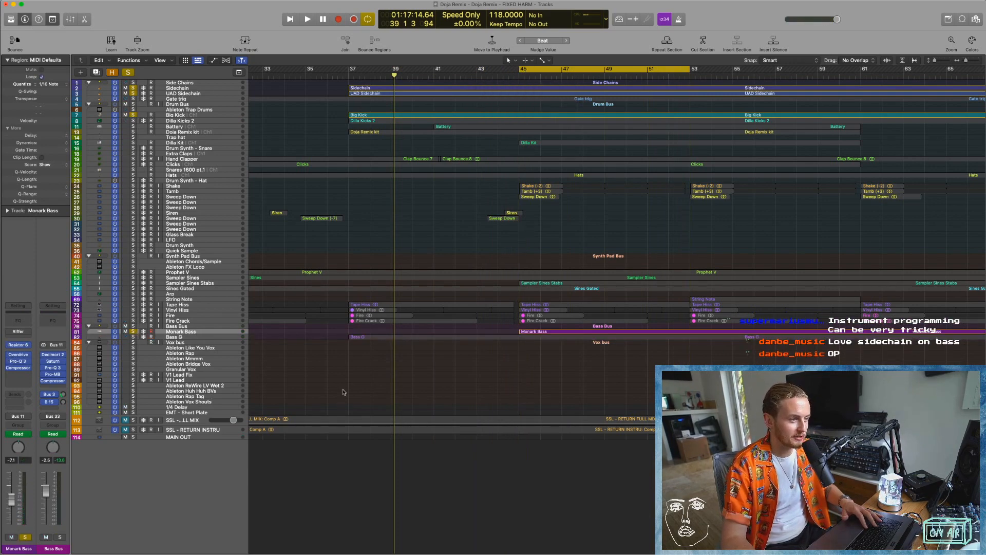
Show Monark Bass's Reaktor 6 instrument, clear the kick and sidechain solos, and play the bass alone from bar 45.
{"action": "left_click", "coordinate": [18, 346]}
{"action": "left_click_drag", "start_coordinate": [539, 129], "coordinate": [378, 124]}
{"action": "key", "text": "space"}
{"action": "key", "text": "space"}
{"action": "left_click", "coordinate": [132, 110]}
{"action": "left_click", "coordinate": [133, 94]}
{"action": "left_click", "coordinate": [133, 89]}
{"action": "key", "text": "space"}
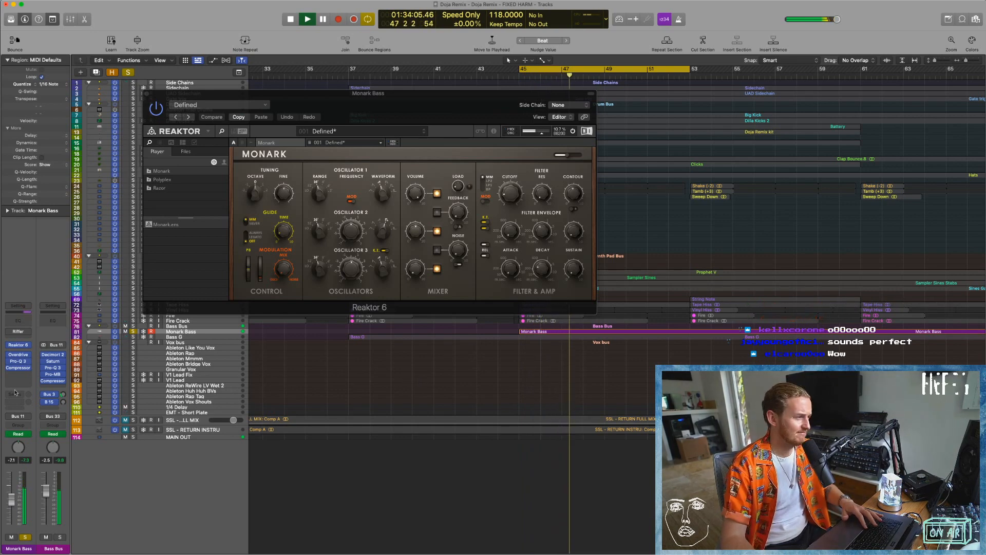
Examine the Monark Bass Pro-Q 3 and Compressor settings during playback, closing each plug-in.
{"action": "left_click", "coordinate": [19, 362]}
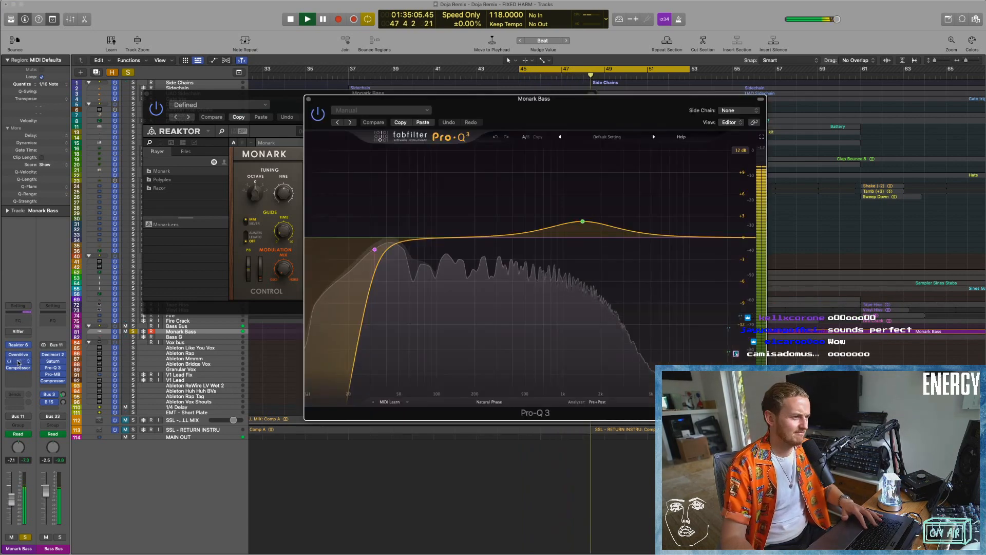
{"action": "left_click", "coordinate": [308, 99]}
{"action": "key", "text": "space"}
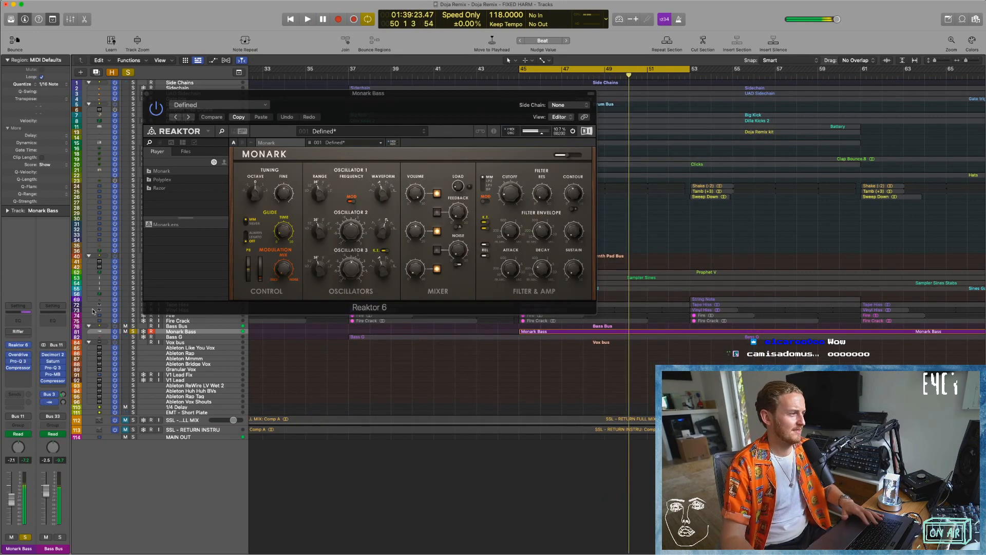
{"action": "left_click", "coordinate": [22, 368]}
{"action": "key", "text": "space"}
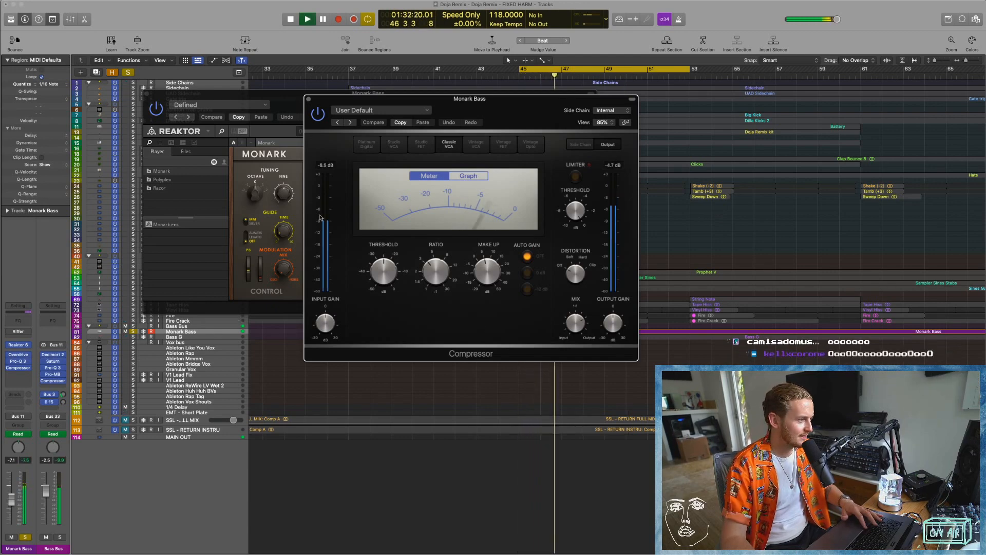
{"action": "left_click", "coordinate": [309, 99]}
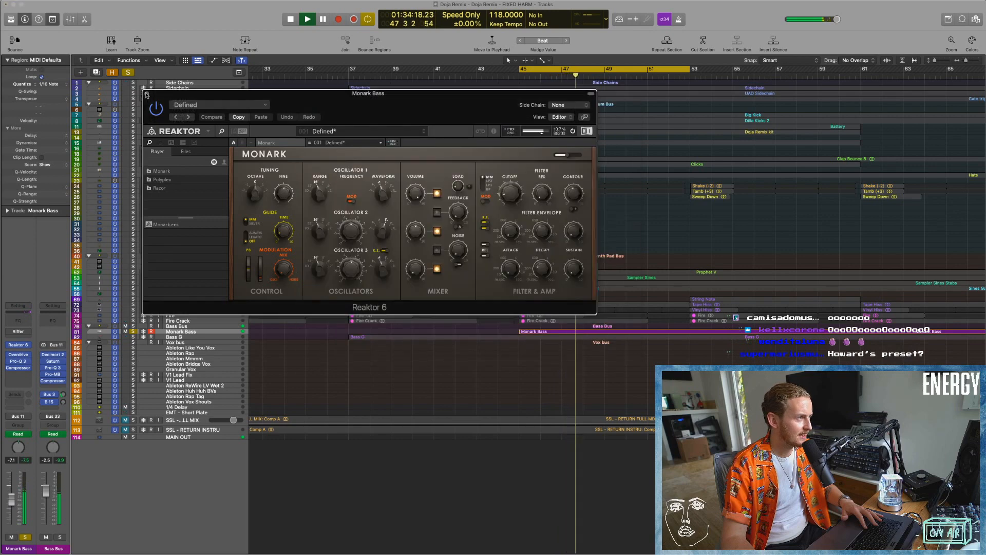
Close Reaktor 6, add Bass G to the solo, and play both basses together from bar 45.
{"action": "left_click", "coordinate": [147, 94]}
{"action": "key", "text": "space"}
{"action": "left_click", "coordinate": [133, 337]}
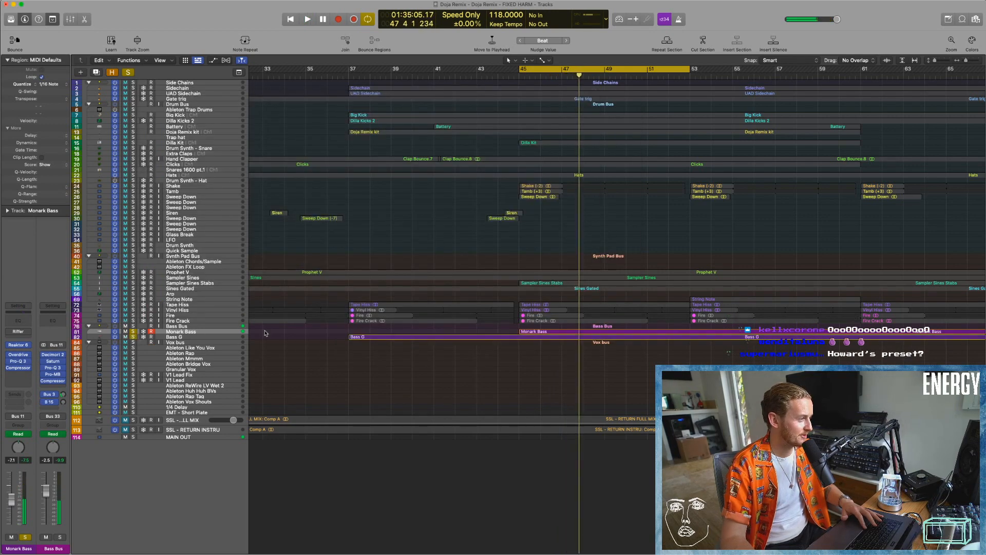
{"action": "key", "text": "space"}
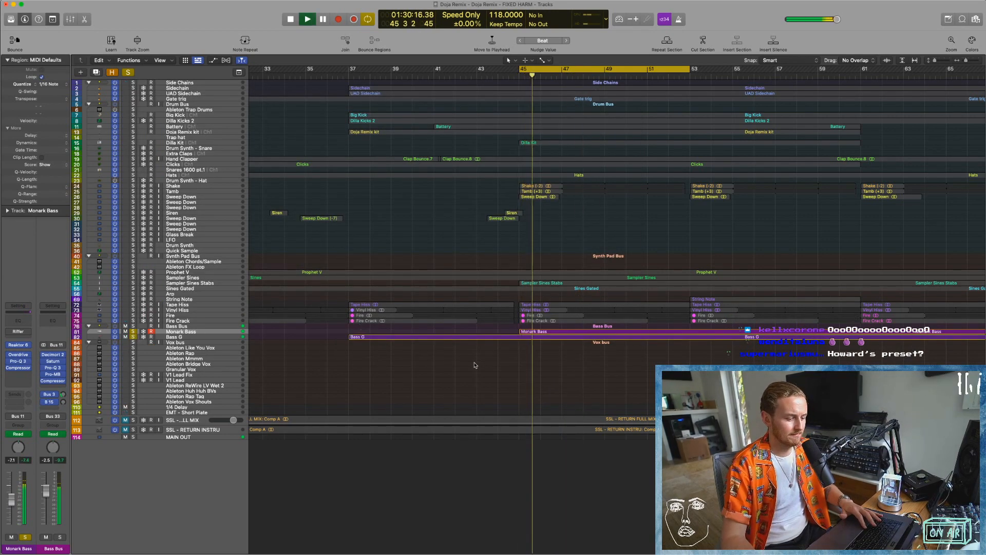
{"action": "left_click", "coordinate": [493, 73]}
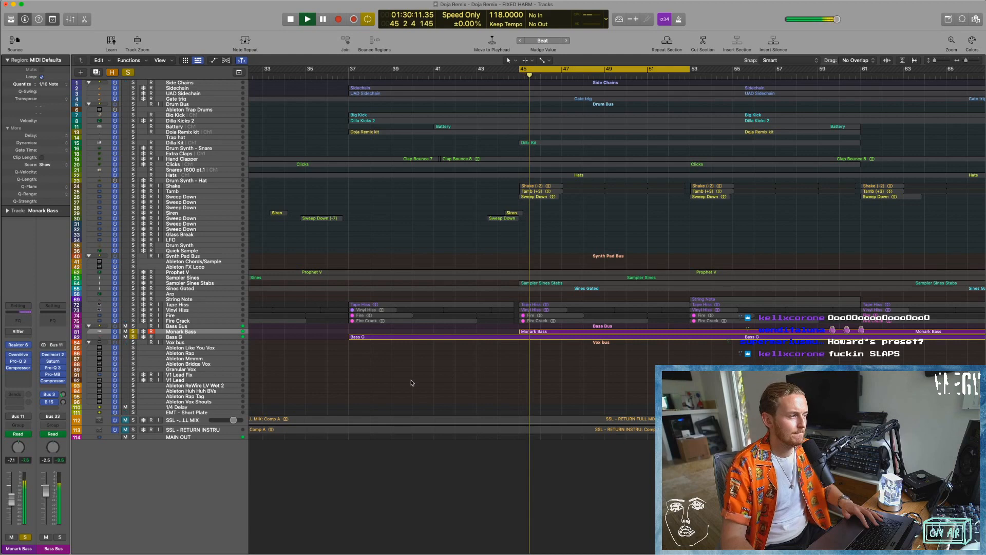
Add the Side Chains tracks, Big Kick, Dilla Kicks 2 and Drum Bus to the soloed basses during playback.
{"action": "left_click", "coordinate": [133, 83]}
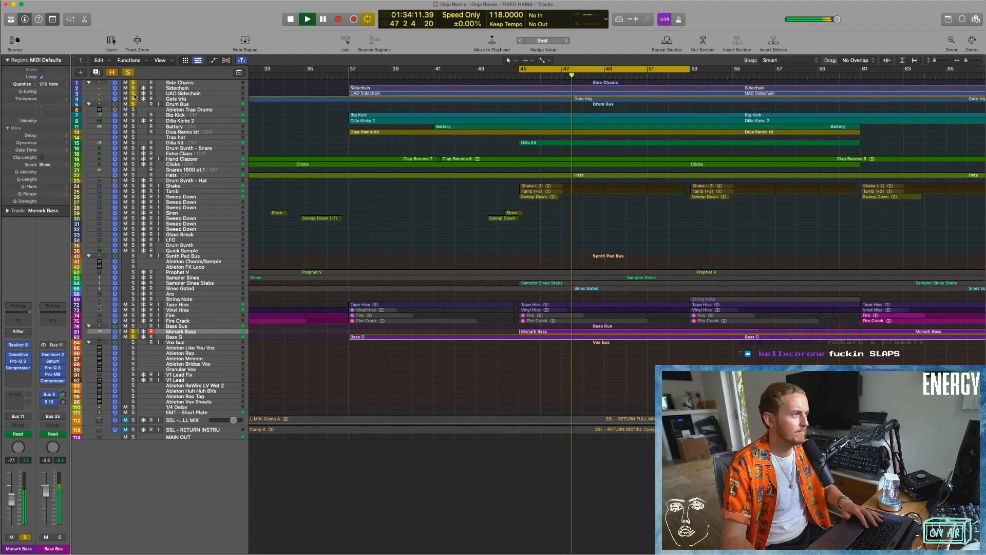
{"action": "left_click", "coordinate": [133, 115]}
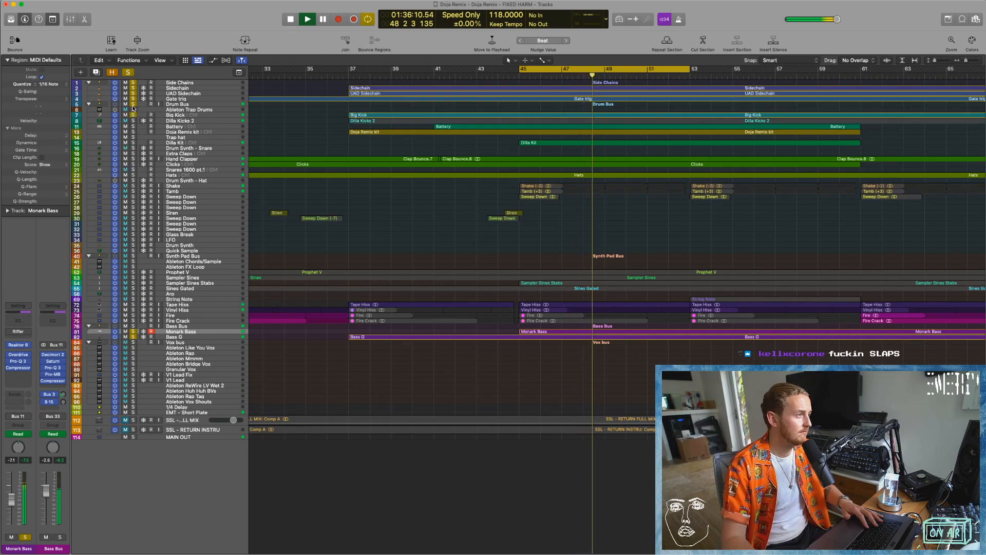
{"action": "left_click", "coordinate": [133, 105]}
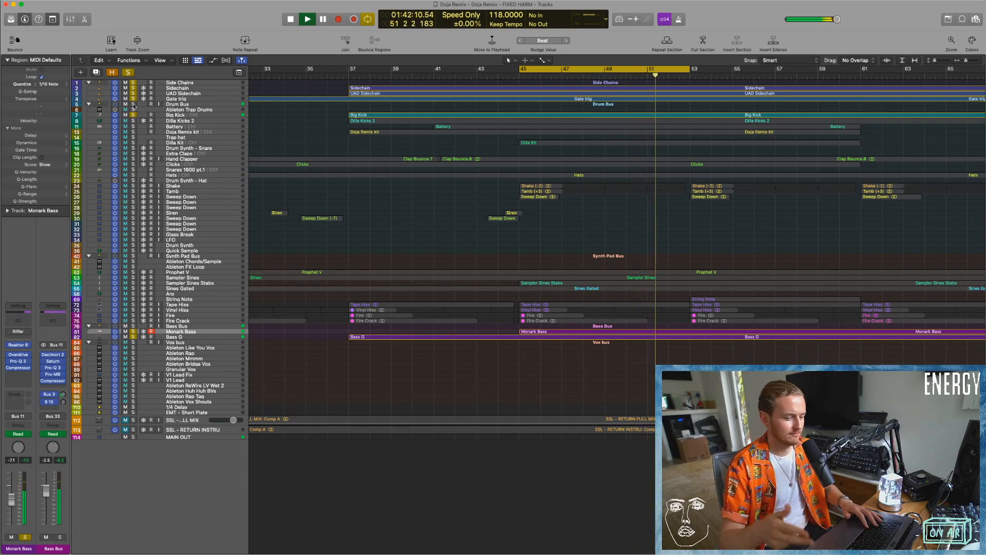
{"action": "left_click", "coordinate": [134, 105]}
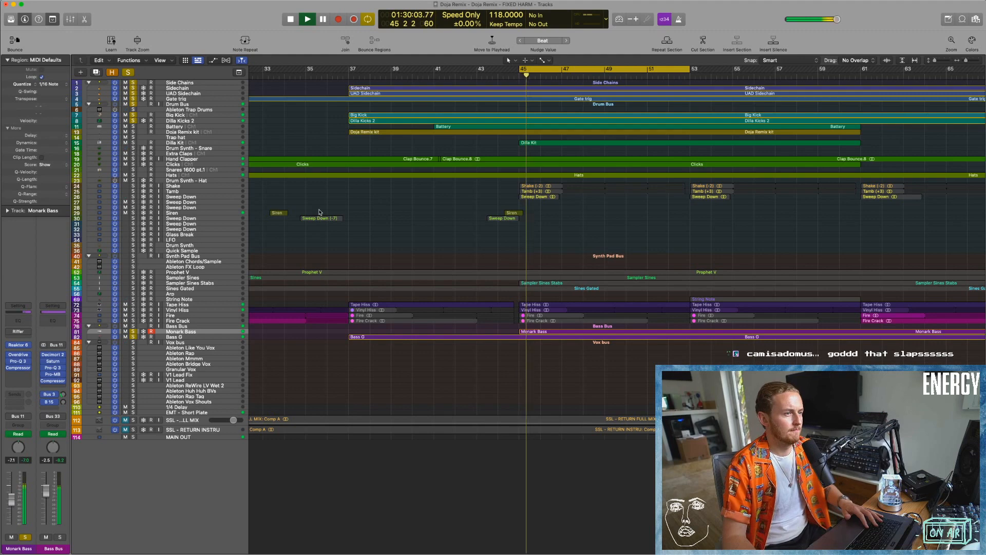
Solo Shake, Tamb, Drum Synth - Hat and the remaining drum tracks during playback, and clear all solos to hear the full mix.
{"action": "left_click", "coordinate": [133, 191]}
{"action": "left_click", "coordinate": [133, 186]}
{"action": "left_click", "coordinate": [133, 181]}
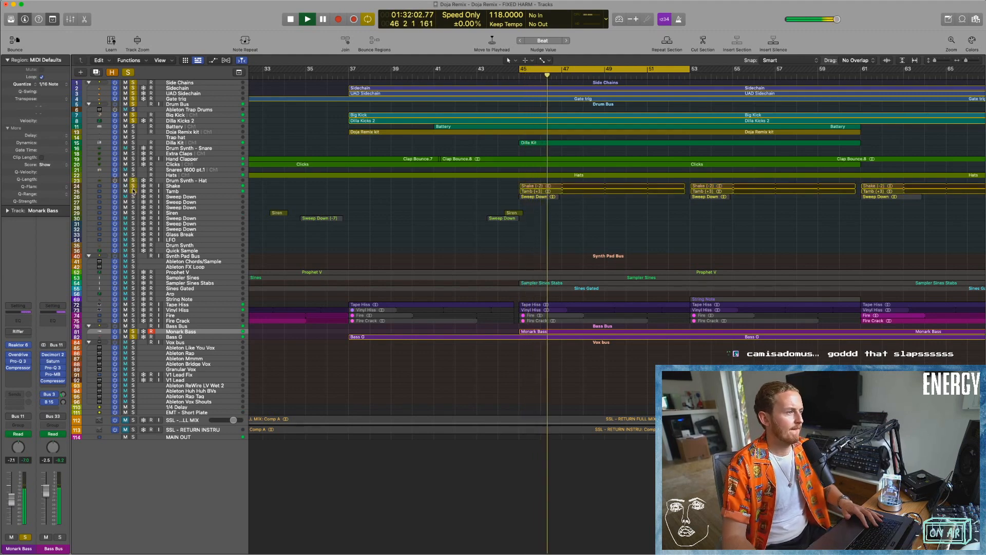
{"action": "left_click_drag", "start_coordinate": [132, 127], "coordinate": [134, 244]}
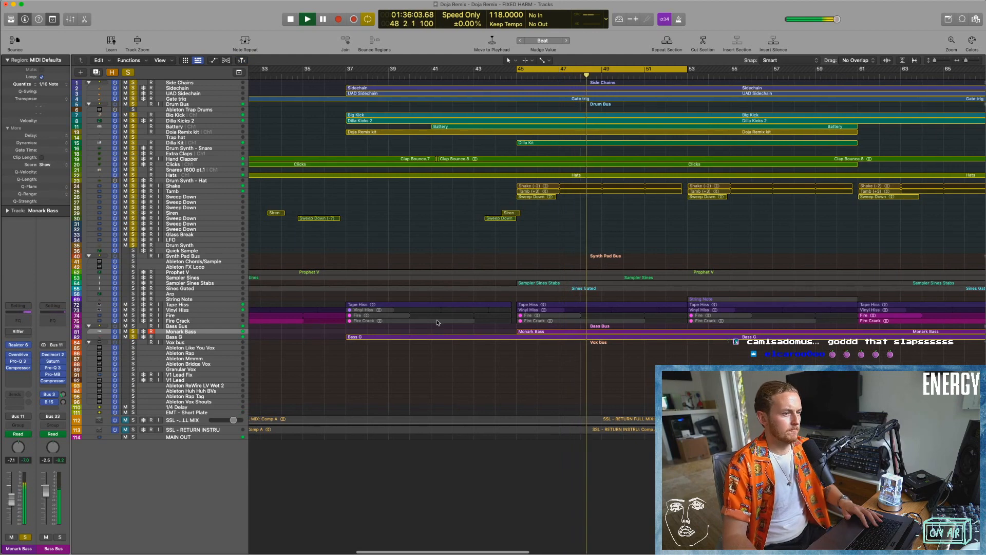
{"action": "left_click", "coordinate": [128, 72]}
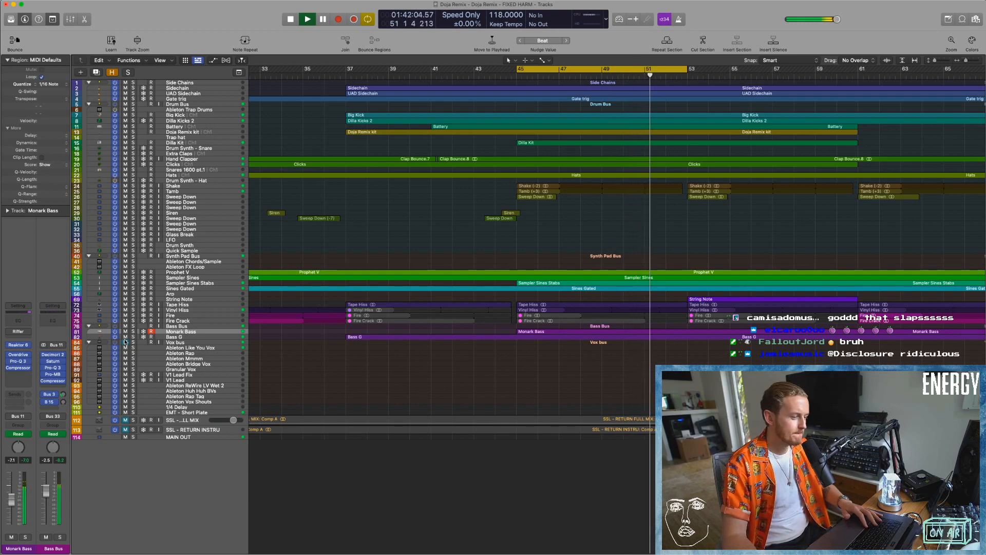
Select the two Monark Bass regions and open their notes and pitch bend data in the Piano Roll.
{"action": "scroll", "coordinate": [357, 249], "scroll_direction": "down", "scroll_amount": 5}
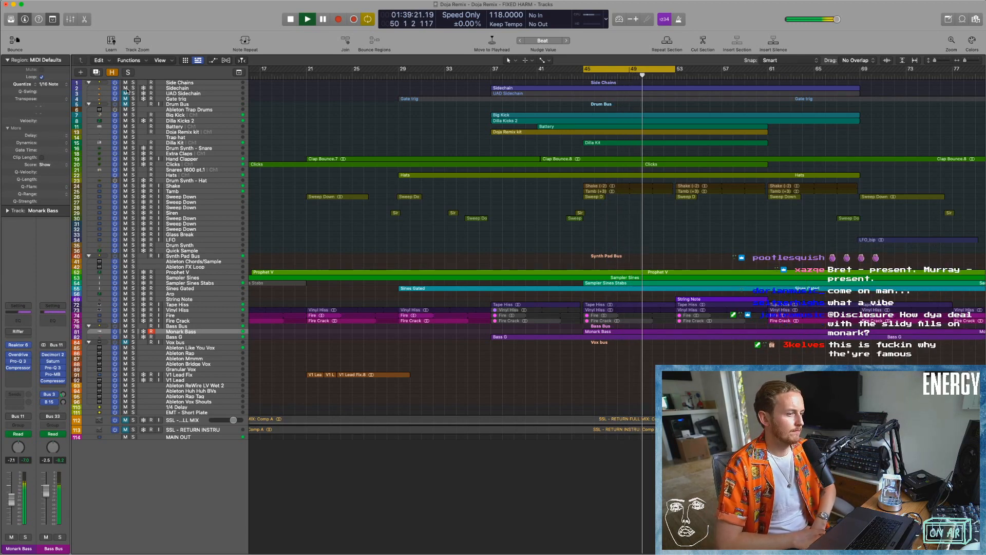
{"action": "left_click", "coordinate": [562, 326], "text": "ctrl+alt"}
{"action": "left_click_drag", "start_coordinate": [741, 361], "coordinate": [658, 331]}
{"action": "key", "text": "p"}
{"action": "left_click", "coordinate": [523, 298], "text": "ctrl+alt"}
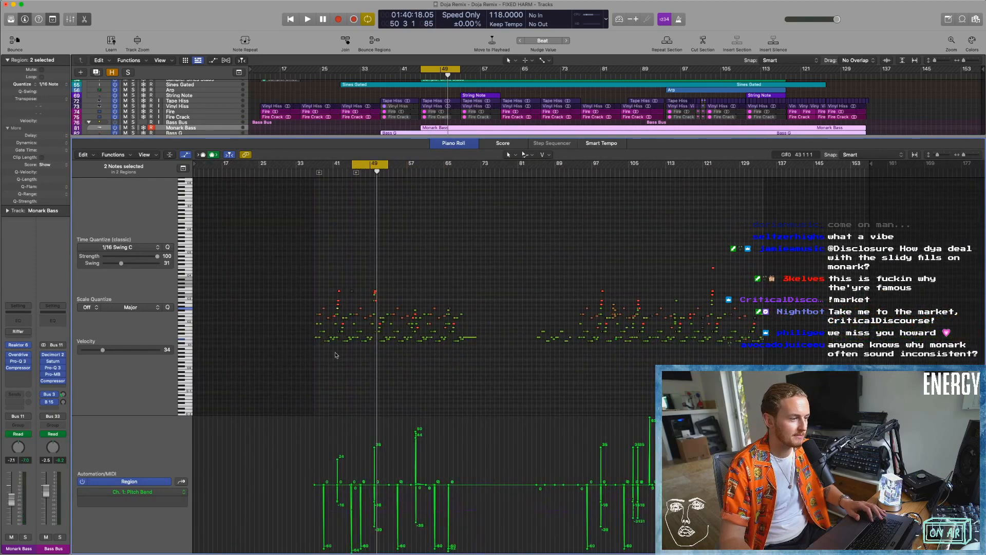
Examine Monark Bass's slide fills and pitch bend in the Piano Roll, and start playback just before bar 41's fill.
{"action": "left_click", "coordinate": [382, 356], "text": "ctrl+alt"}
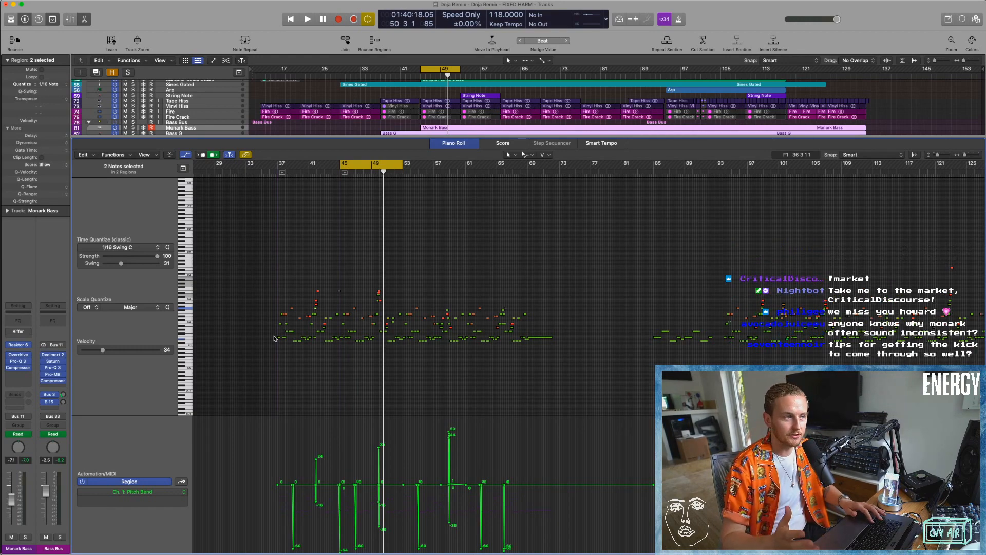
{"action": "scroll", "coordinate": [440, 274], "scroll_direction": "up", "scroll_amount": 5}
{"action": "scroll", "coordinate": [407, 354], "scroll_direction": "left", "scroll_amount": 2}
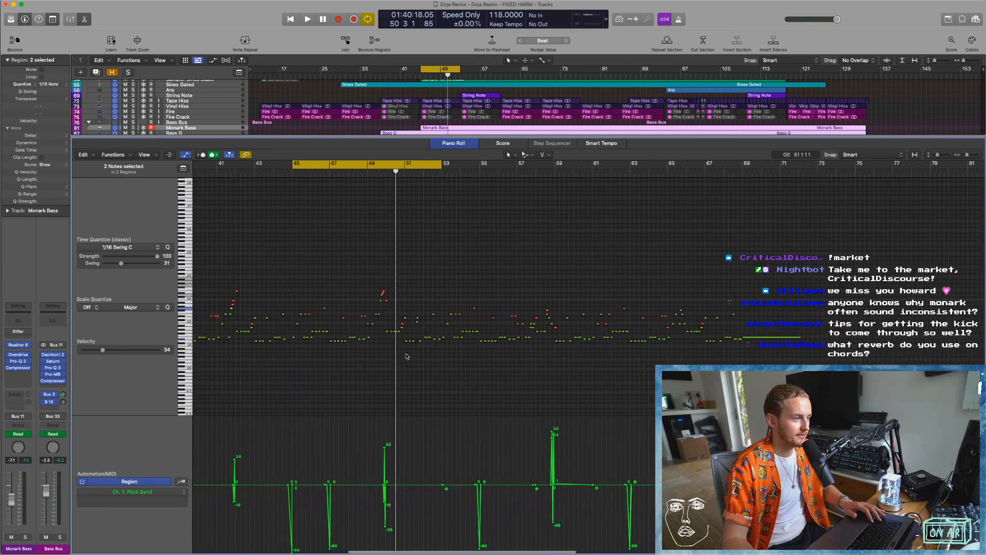
{"action": "scroll", "coordinate": [423, 345], "scroll_direction": "left", "scroll_amount": 3}
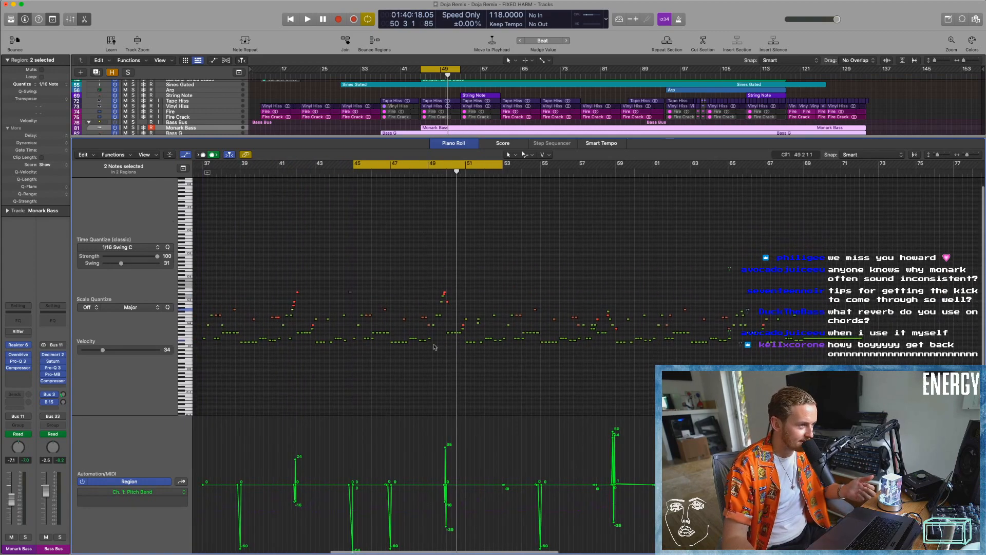
{"action": "left_click", "coordinate": [322, 178]}
{"action": "key", "text": "space"}
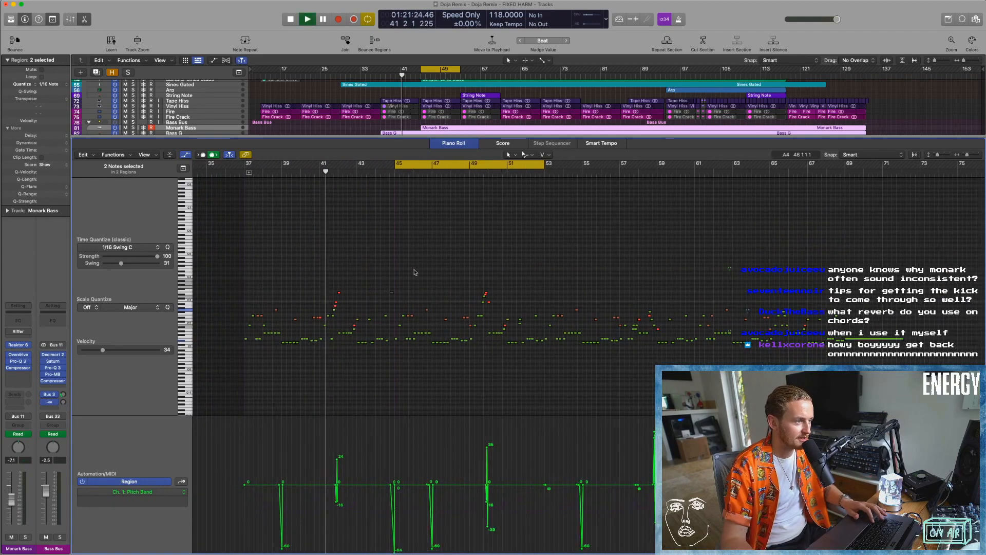
Audition Monark Bass's slide fills in the full mix, moving playback from around bar 49 to bar 57.
{"action": "key", "text": "space"}
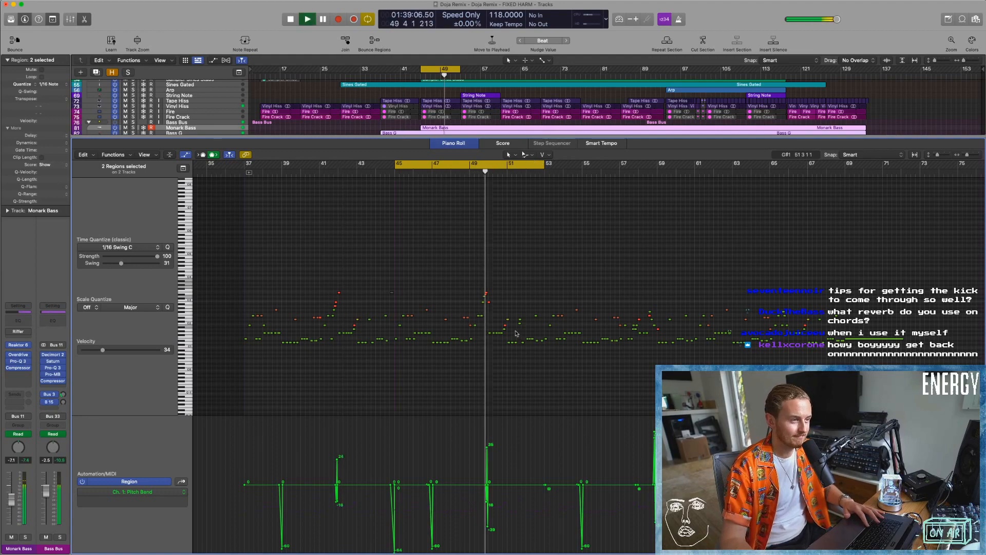
{"action": "key", "text": "space"}
{"action": "left_click", "coordinate": [639, 172]}
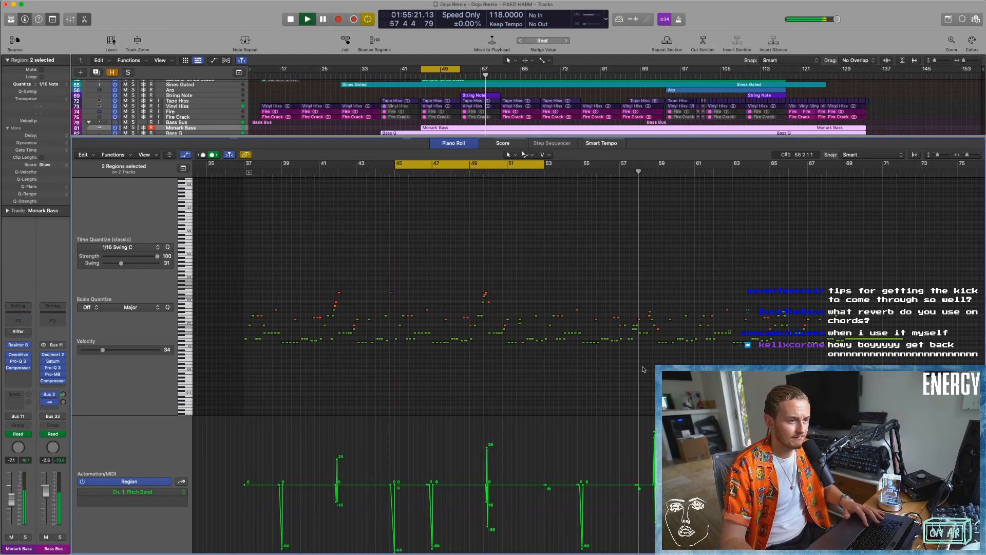
Solo the Bass Bus and play the basses with cycle off, ahead of the fill at bar 58.
{"action": "key", "text": "space"}
{"action": "left_click", "coordinate": [133, 122]}
{"action": "key", "text": "space"}
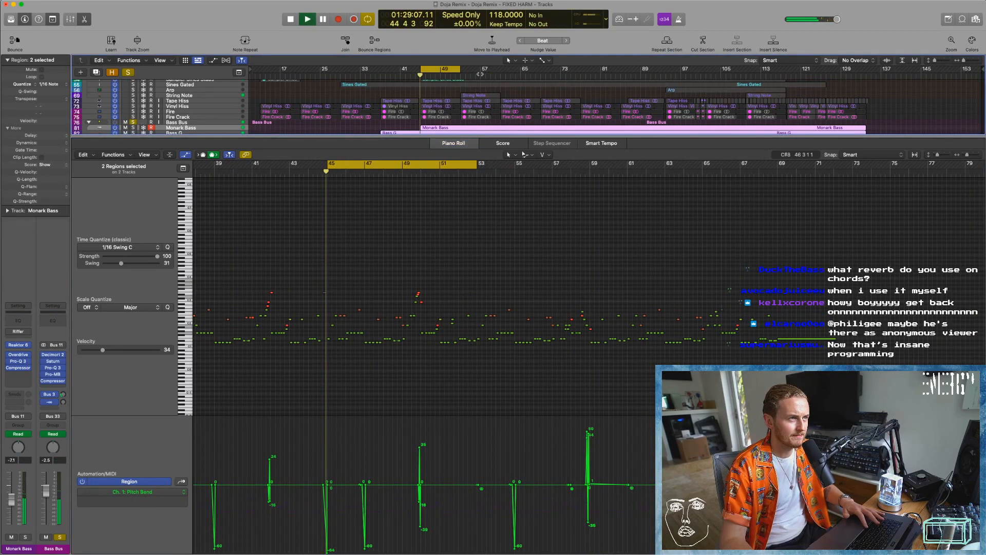
{"action": "left_click", "coordinate": [434, 68]}
{"action": "left_click", "coordinate": [641, 370]}
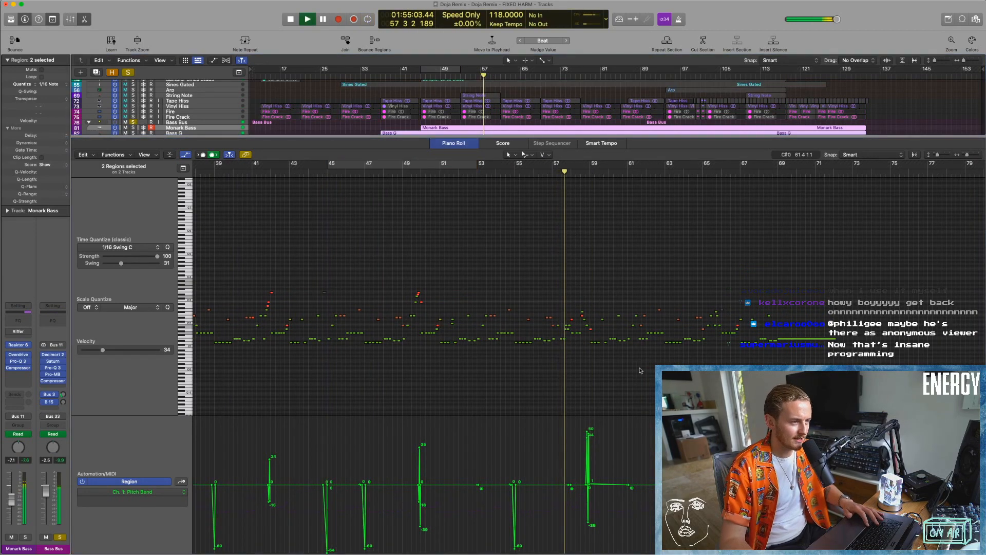
Examine Monark Bass's notes and pitch bend up close around bar 58's fill while the soloed basses play.
{"action": "key", "text": "super+Right"}
{"action": "key", "text": "super+Right"}
{"action": "key", "text": "super+Right"}
{"action": "scroll", "coordinate": [640, 370], "scroll_direction": "right", "scroll_amount": 2}
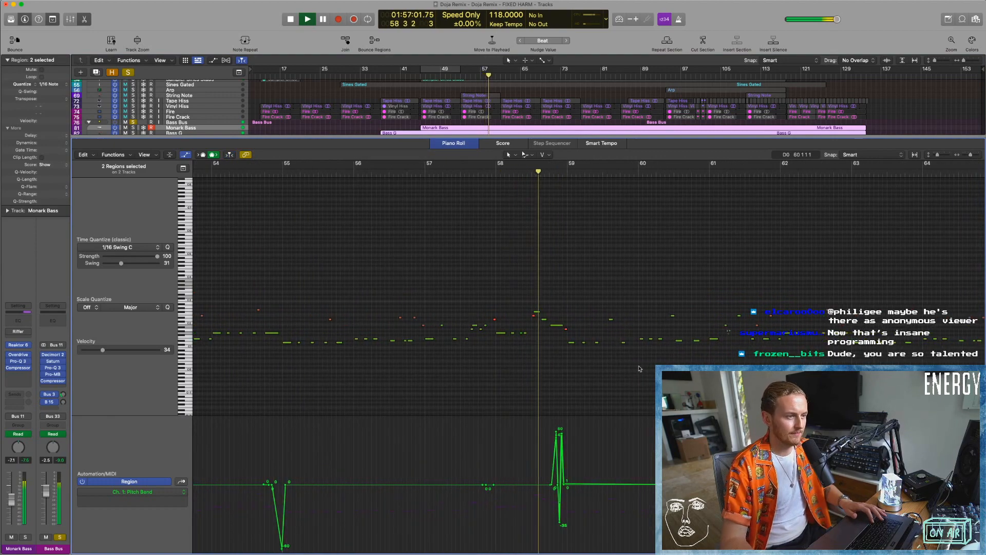
{"action": "scroll", "coordinate": [630, 362], "scroll_direction": "right", "scroll_amount": 3}
{"action": "scroll", "coordinate": [619, 357], "scroll_direction": "right", "scroll_amount": 1}
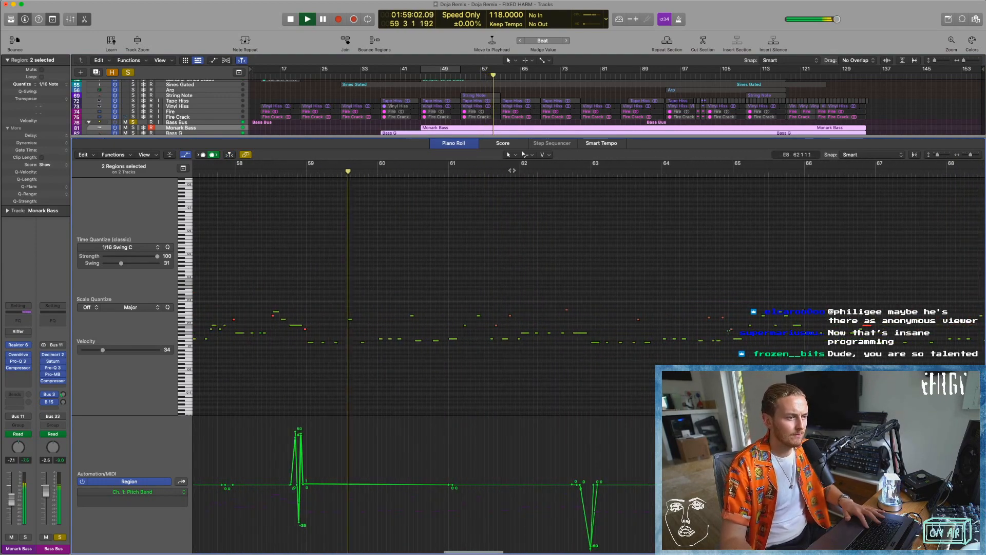
Audition the soloed basses from around bar 61 through the slides near bars 63 and 66 to the long note at bar 69.
{"action": "key", "text": "space"}
{"action": "left_click", "coordinate": [484, 171]}
{"action": "key", "text": "space"}
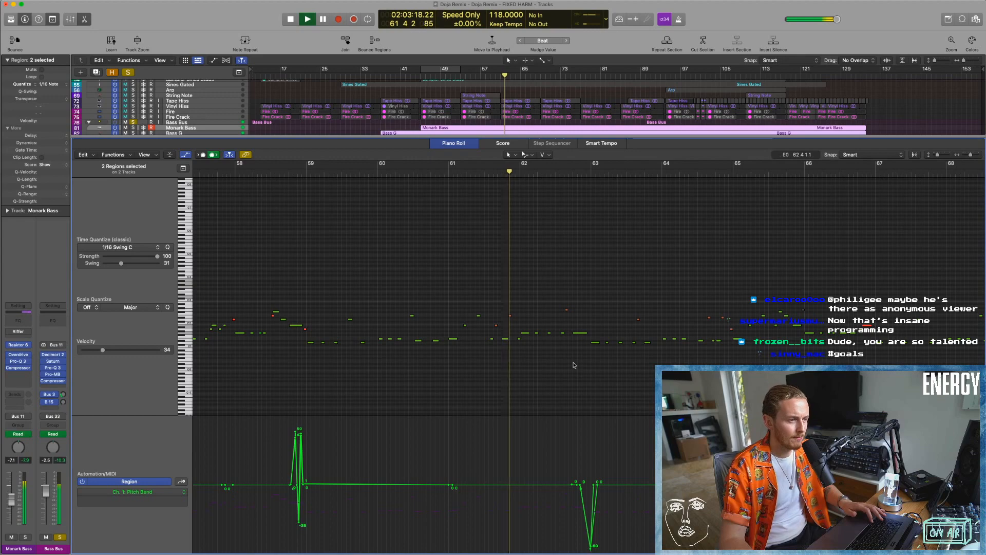
{"action": "scroll", "coordinate": [585, 370], "scroll_direction": "right", "scroll_amount": 3}
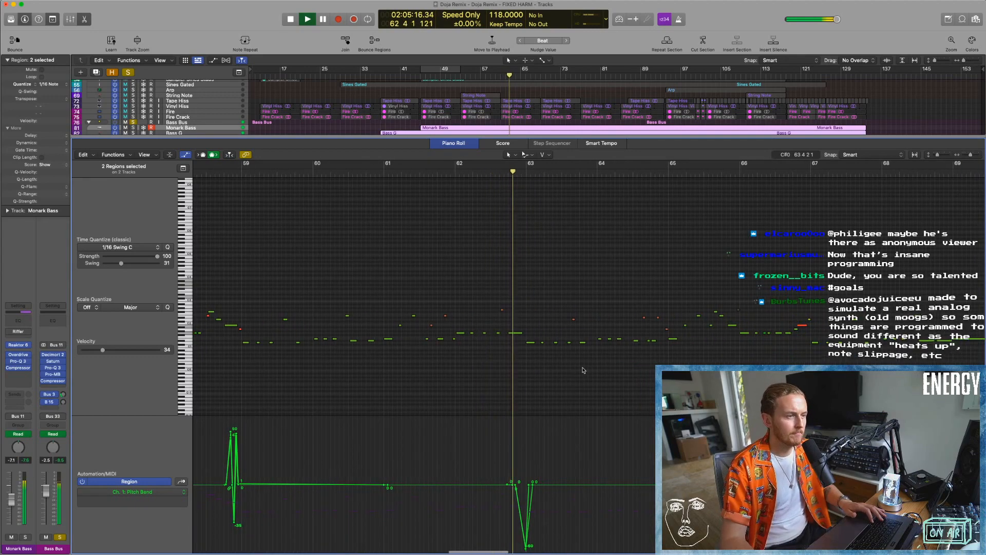
{"action": "key", "text": "space"}
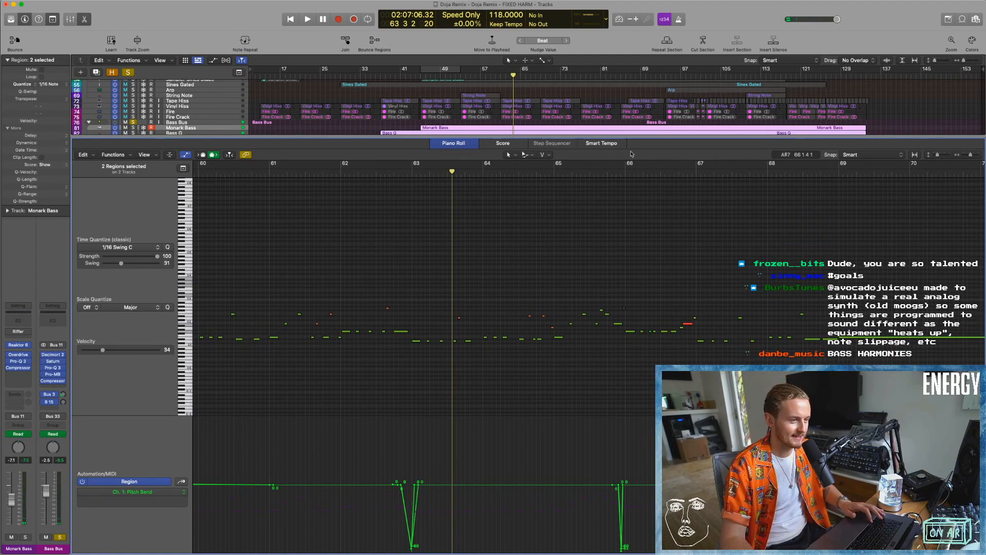
{"action": "left_click", "coordinate": [562, 172]}
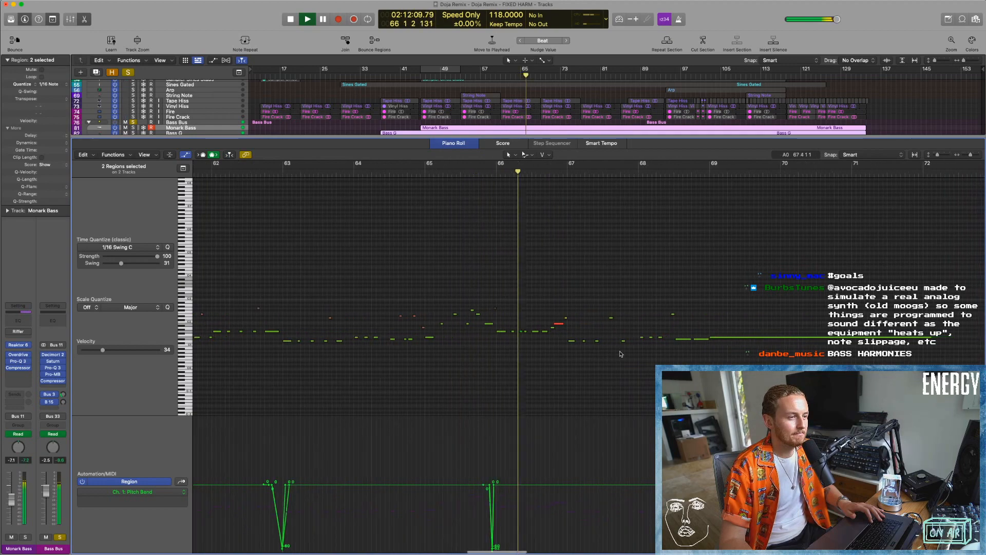
{"action": "left_click", "coordinate": [319, 171]}
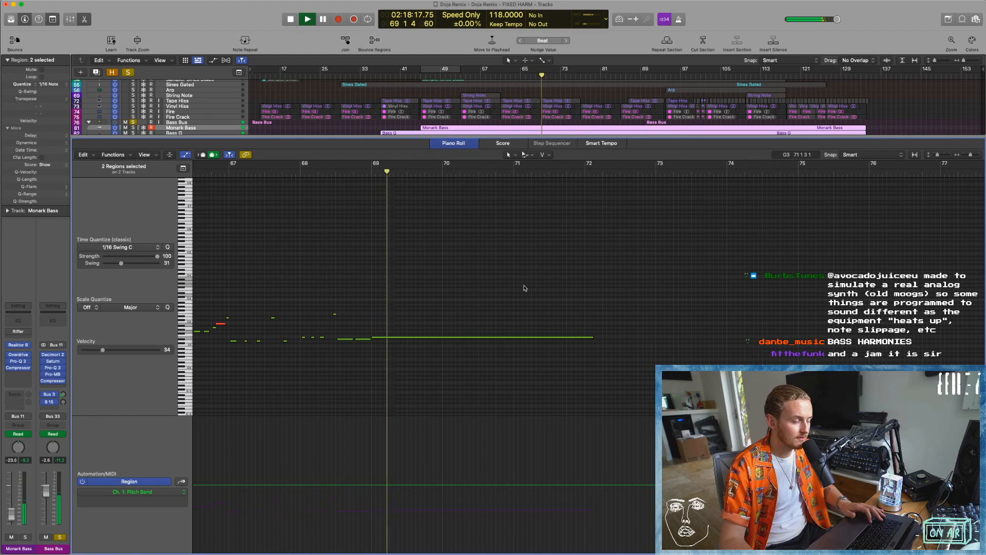
Find the second drop's Monark Bass fills in the Piano Roll and play the ones around bars 98 and 105.
{"action": "key", "text": "super+Left"}
{"action": "key", "text": "super+Left"}
{"action": "key", "text": "super+Left"}
{"action": "scroll", "coordinate": [537, 325], "scroll_direction": "right", "scroll_amount": 8}
{"action": "scroll", "coordinate": [538, 325], "scroll_direction": "right", "scroll_amount": 10}
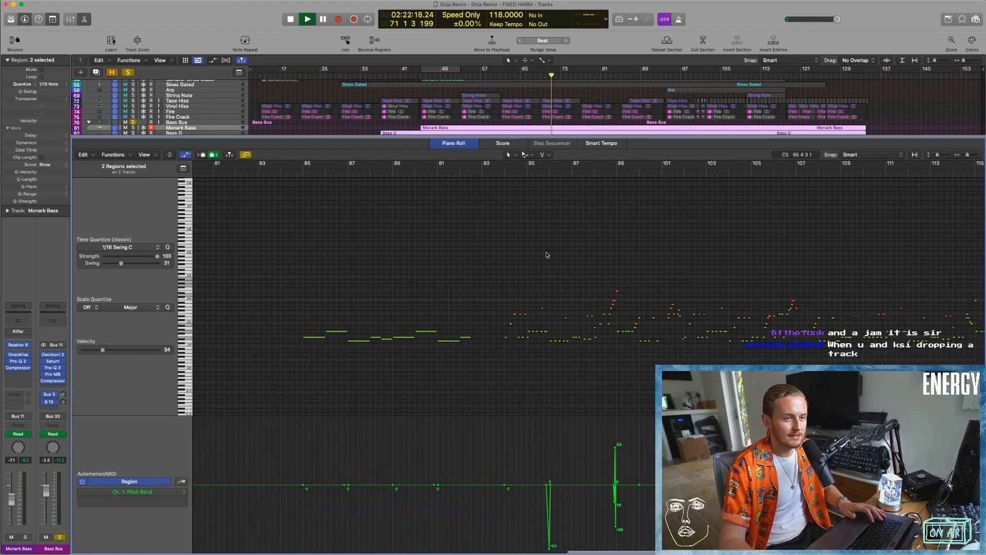
{"action": "scroll", "coordinate": [547, 258], "scroll_direction": "right", "scroll_amount": 1}
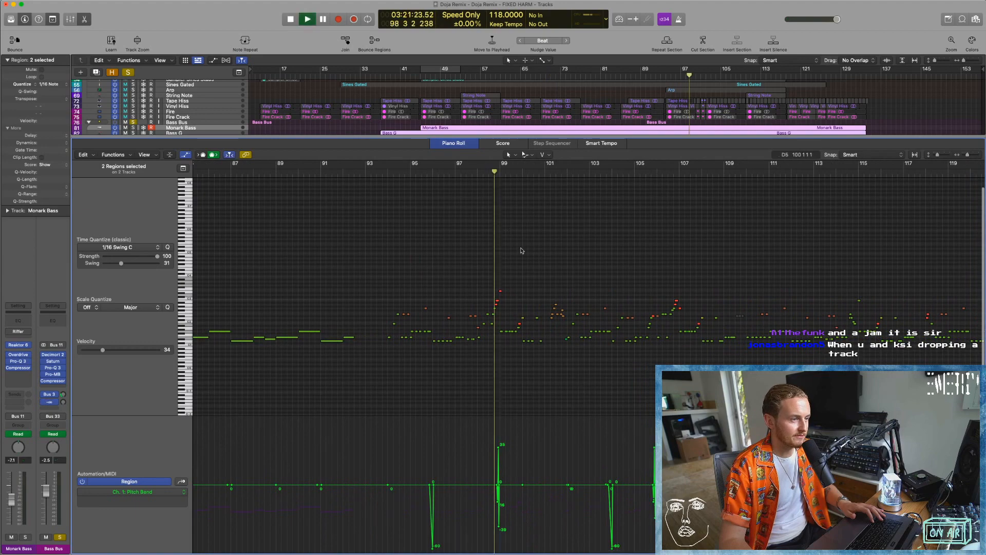
{"action": "left_click", "coordinate": [658, 171]}
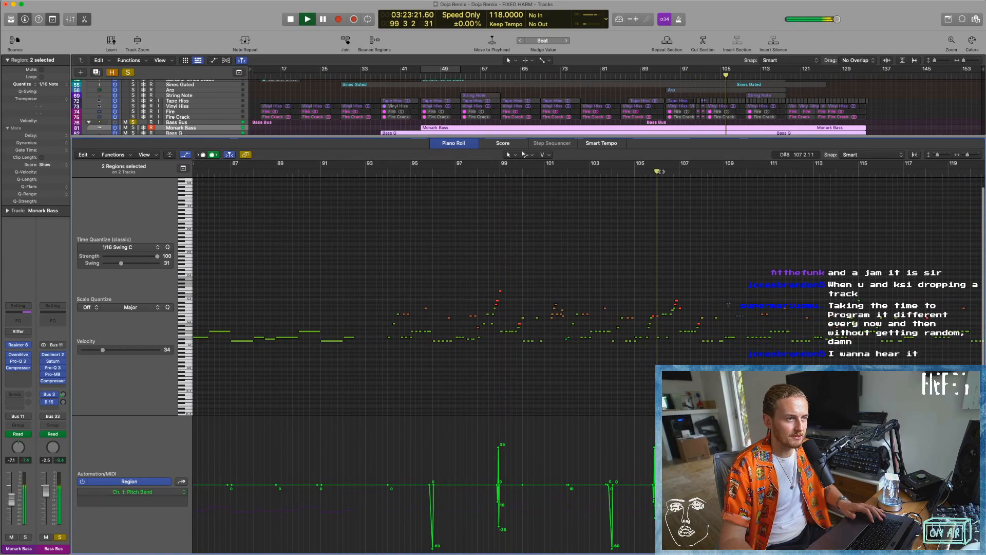
Follow the soloed bass past bar 107 and audition the climbing fill around bar 122.
{"action": "scroll", "coordinate": [513, 309], "scroll_direction": "right", "scroll_amount": 6}
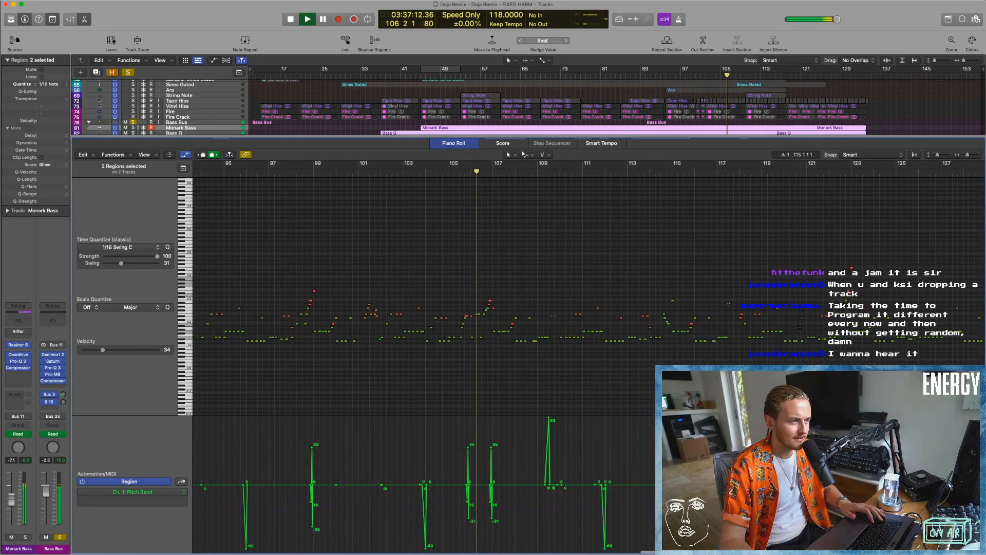
{"action": "scroll", "coordinate": [703, 230], "scroll_direction": "right", "scroll_amount": 3}
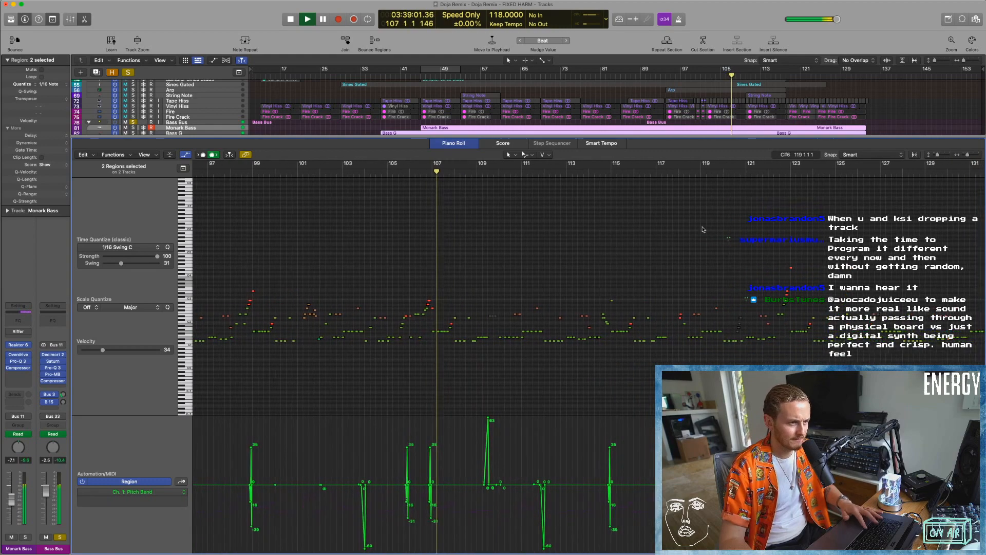
{"action": "key", "text": "space"}
{"action": "scroll", "coordinate": [759, 260], "scroll_direction": "right", "scroll_amount": 3}
{"action": "scroll", "coordinate": [745, 304], "scroll_direction": "up", "scroll_amount": 5}
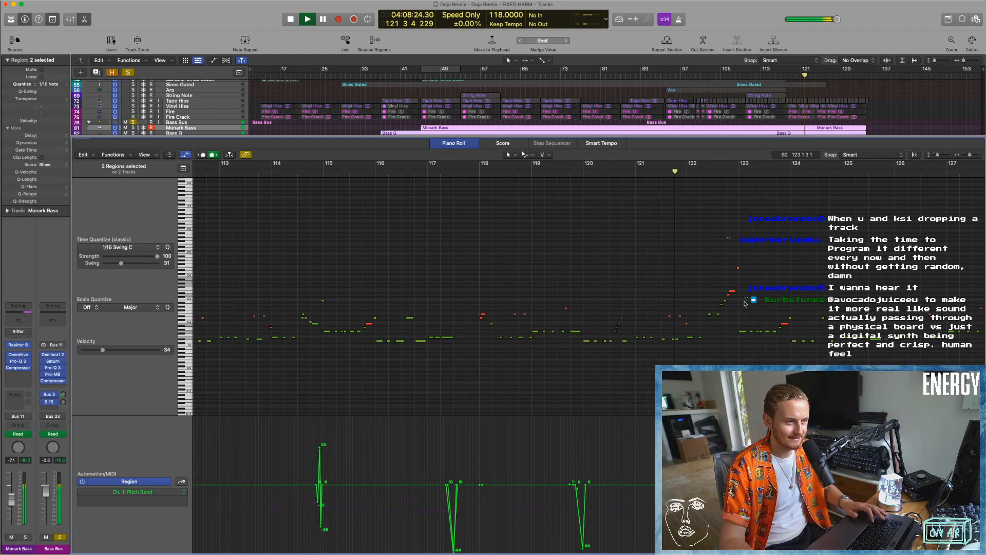
{"action": "scroll", "coordinate": [769, 306], "scroll_direction": "right", "scroll_amount": 5}
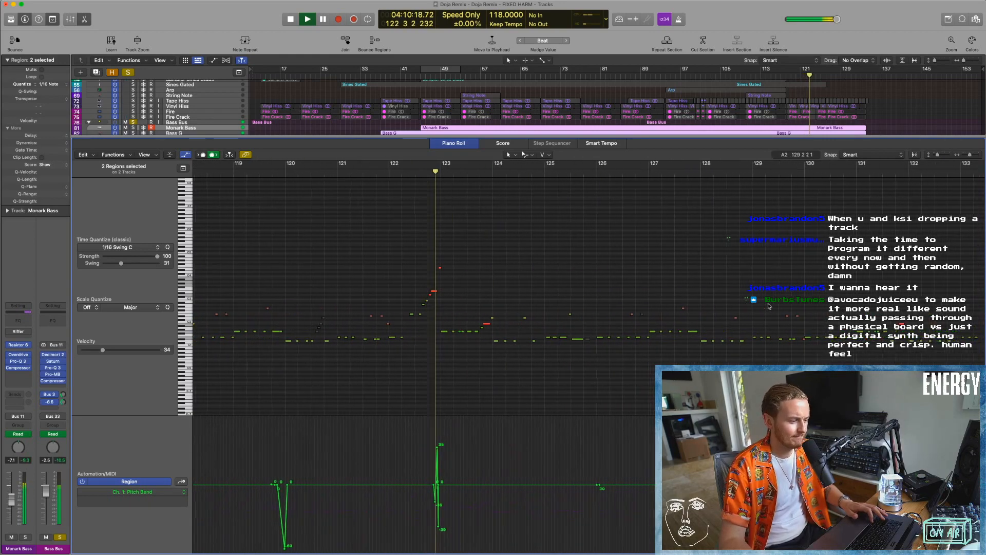
{"action": "key", "text": "space"}
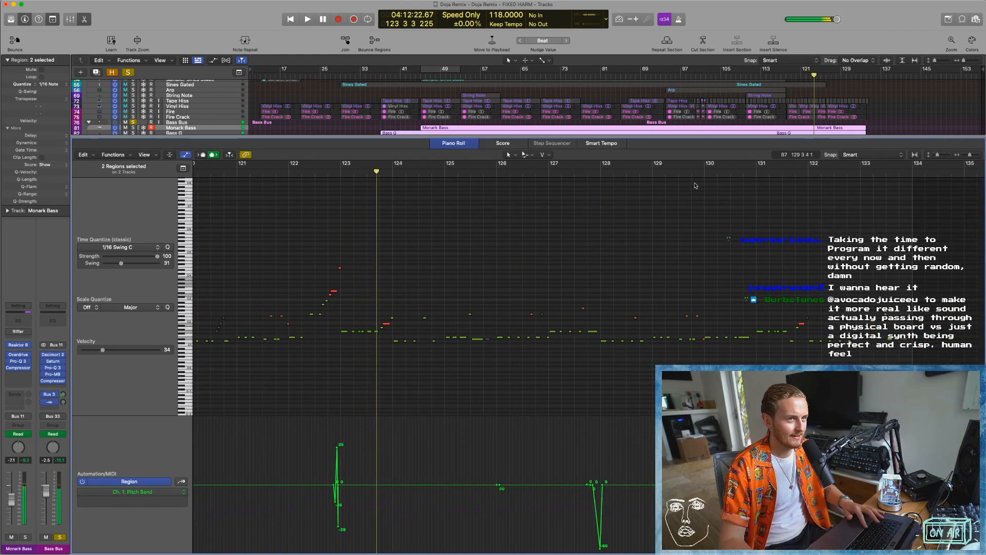
Add the Drum Bus and Side Chains tracks to the soloed basses and replay the section from about bar 119.
{"action": "left_click", "coordinate": [795, 76]}
{"action": "key", "text": "space"}
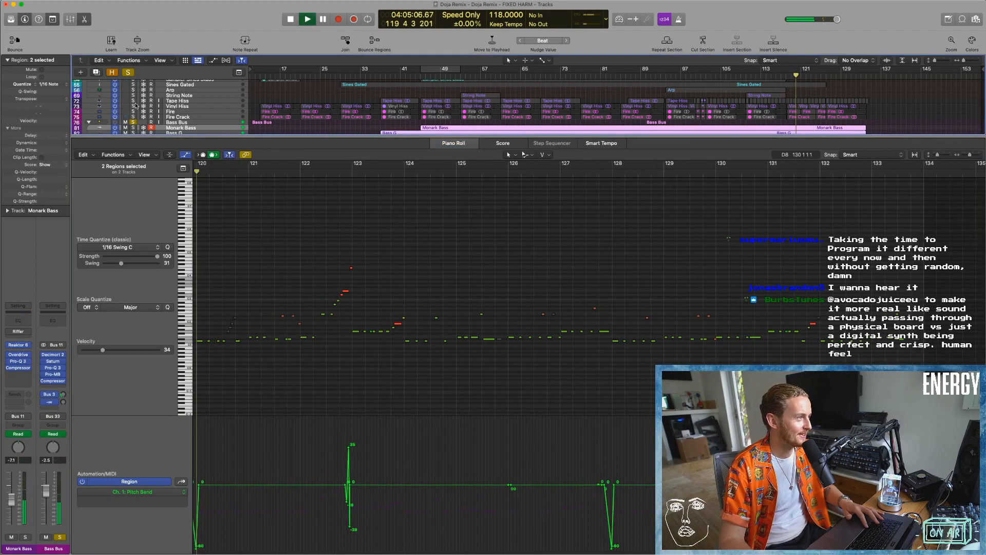
{"action": "scroll", "coordinate": [132, 116], "scroll_direction": "up", "scroll_amount": 10}
{"action": "left_click", "coordinate": [133, 106]}
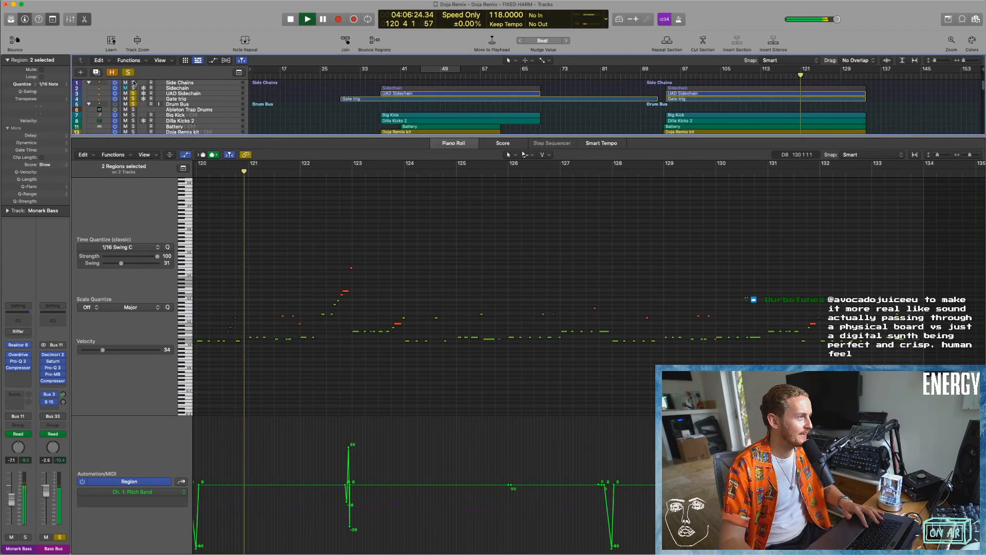
{"action": "scroll", "coordinate": [511, 345], "scroll_direction": "left", "scroll_amount": 3}
{"action": "key", "text": "space"}
{"action": "left_click", "coordinate": [326, 336]}
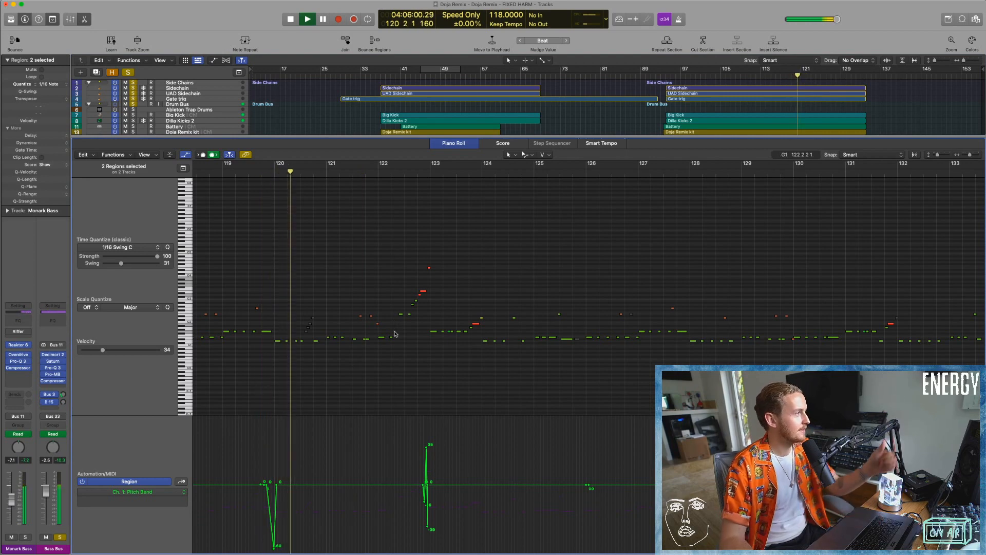
Audition bar 122's fill with the drums, stop playback and clear all solos.
{"action": "key", "text": "space"}
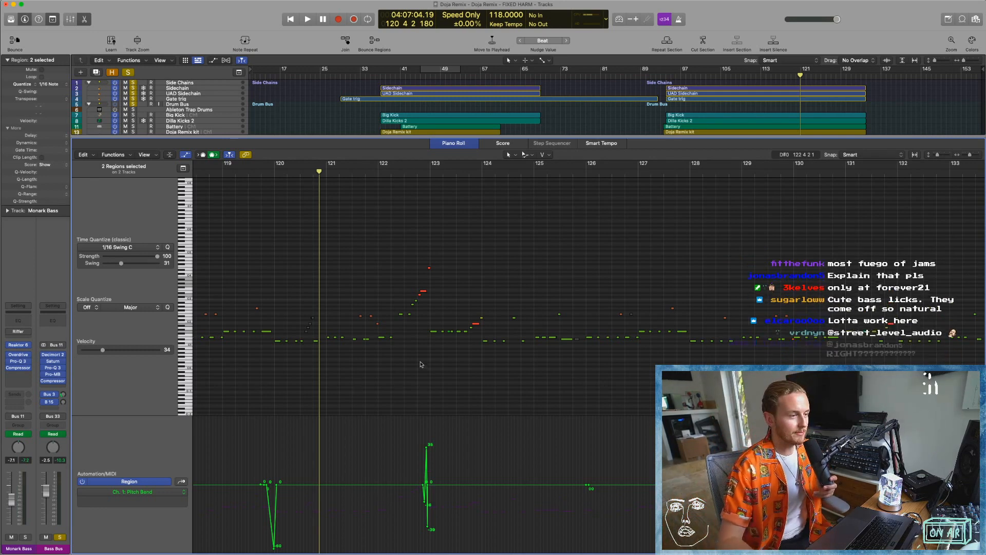
{"action": "scroll", "coordinate": [448, 219], "scroll_direction": "left", "scroll_amount": 2}
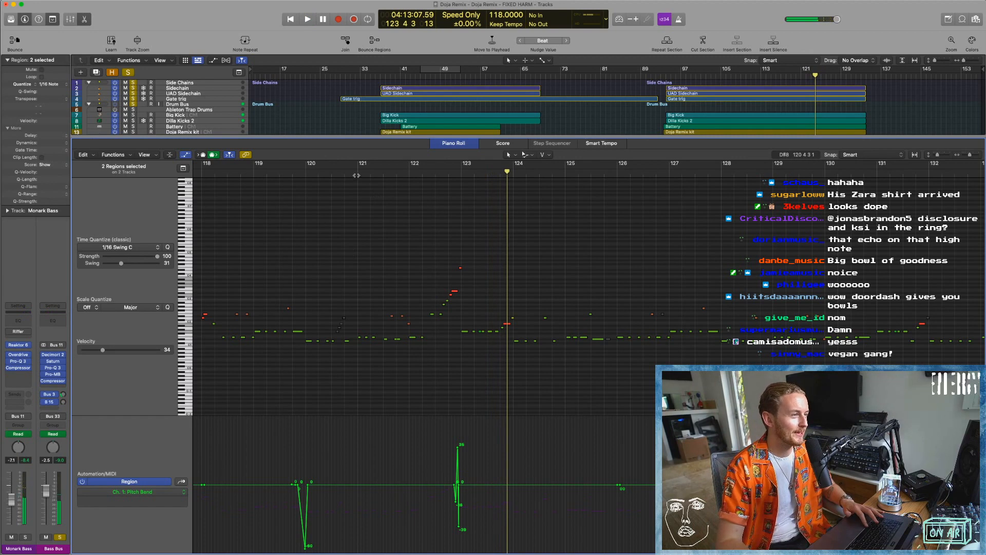
{"action": "key", "text": "space"}
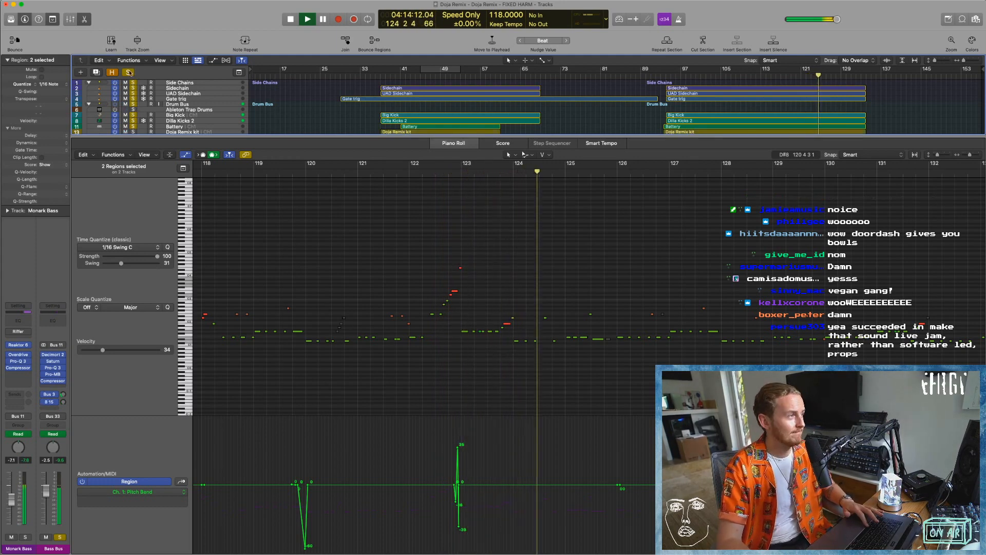
{"action": "key", "text": "space"}
{"action": "left_click", "coordinate": [134, 87], "text": "alt"}
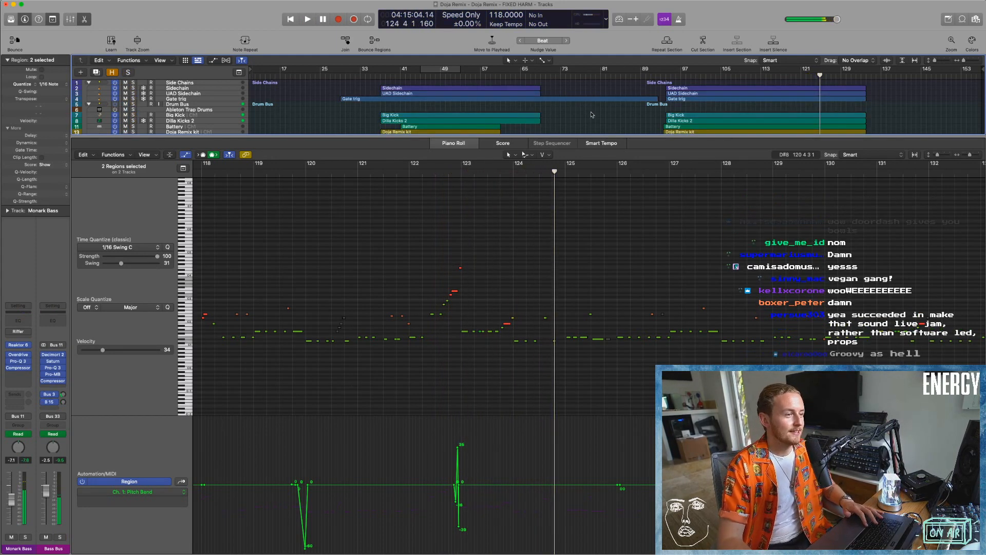
Close the Piano Roll, solo the Sampler Sines Stabs track and zoom in on its regions.
{"action": "key", "text": "p"}
{"action": "left_click", "coordinate": [601, 403]}
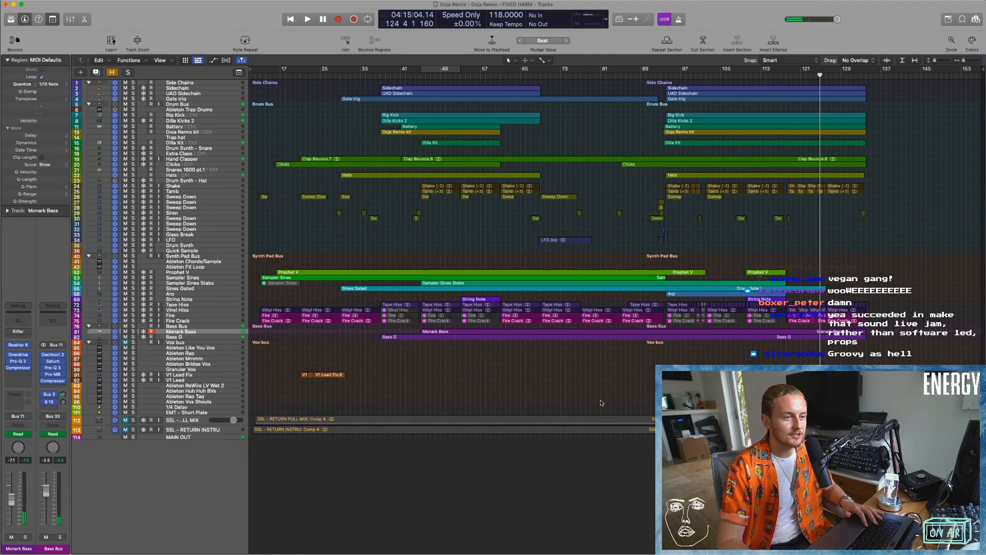
{"action": "scroll", "coordinate": [264, 291], "scroll_direction": "up", "scroll_amount": 5}
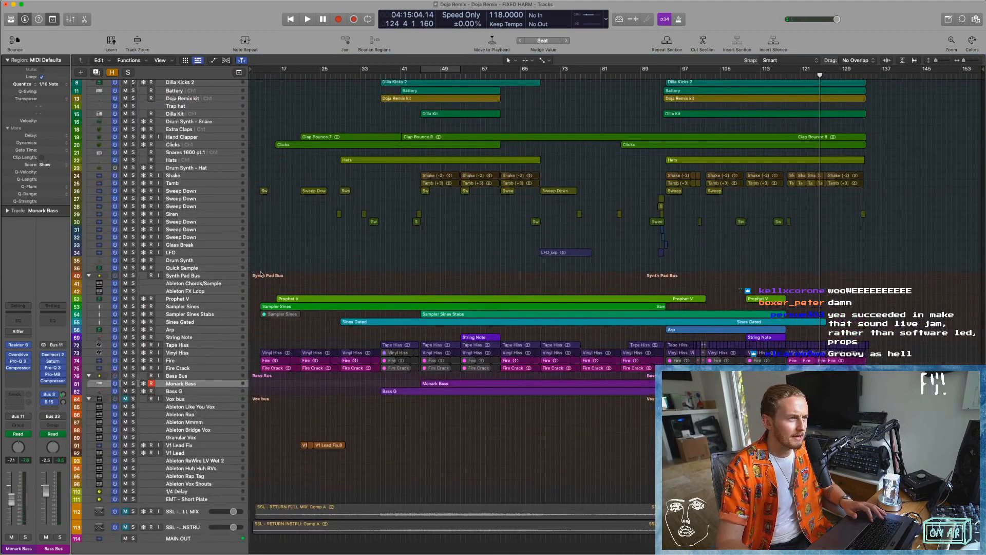
{"action": "scroll", "coordinate": [264, 291], "scroll_direction": "up", "scroll_amount": 3}
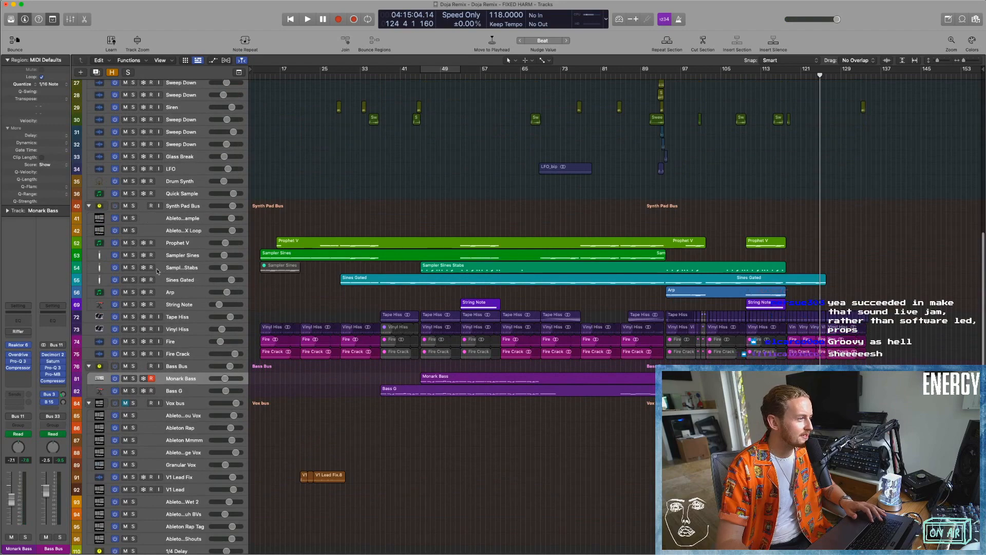
{"action": "left_click", "coordinate": [133, 268]}
{"action": "key", "text": "z"}
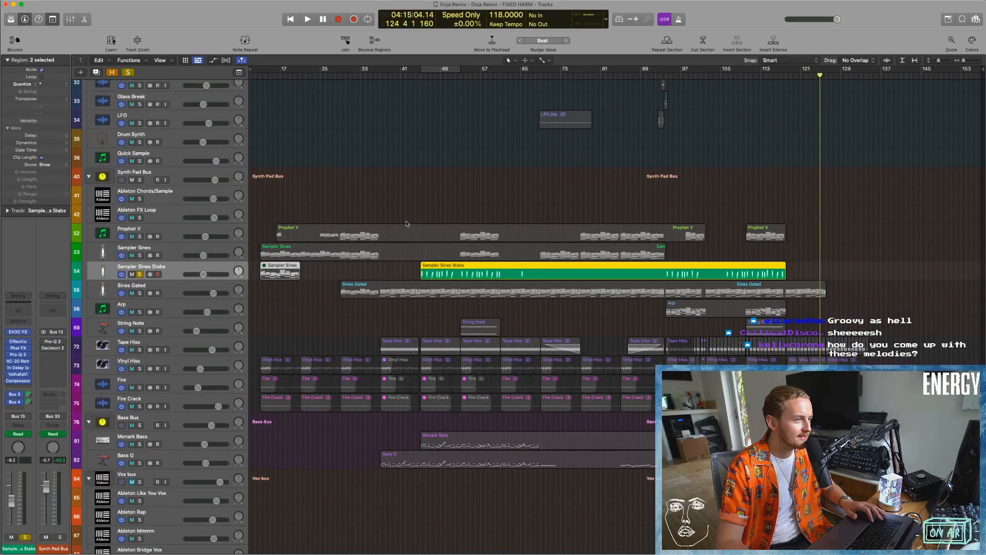
Play the soloed Sampler Sines Stabs with cycle on over bars 45 to 53, and open its EVOC 20 PolySynth.
{"action": "key", "text": "space"}
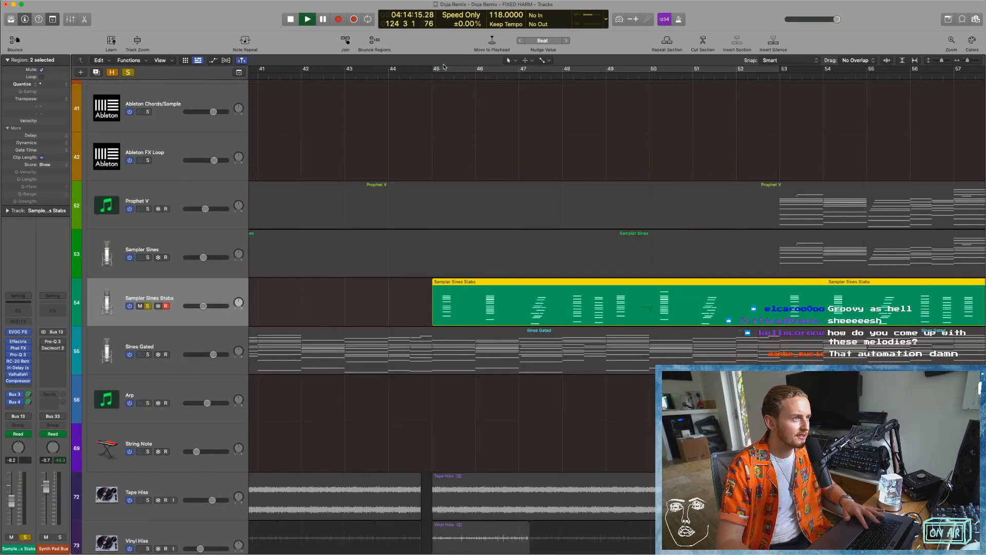
{"action": "key", "text": "space"}
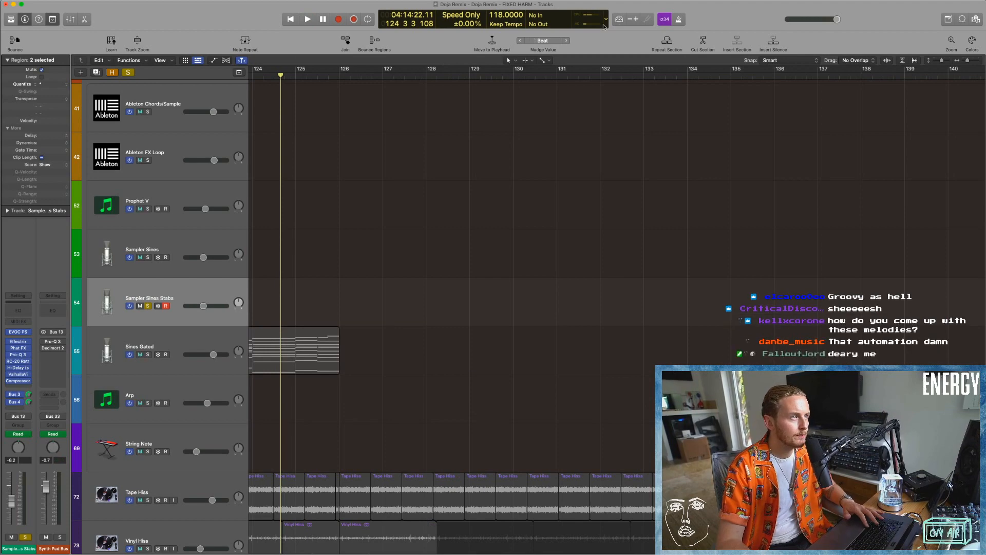
{"action": "left_click", "coordinate": [363, 19]}
{"action": "key", "text": "space"}
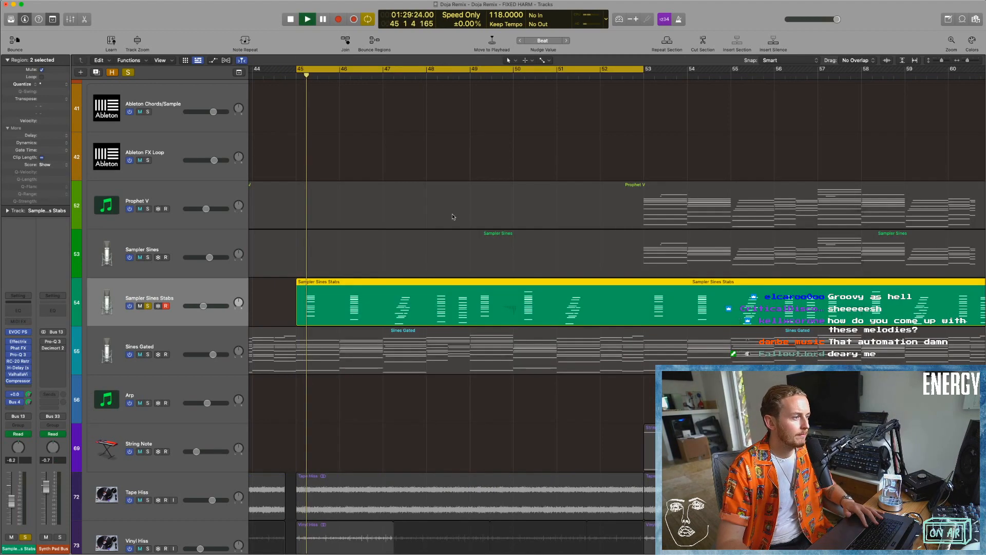
{"action": "scroll", "coordinate": [411, 309], "scroll_direction": "down", "scroll_amount": 3}
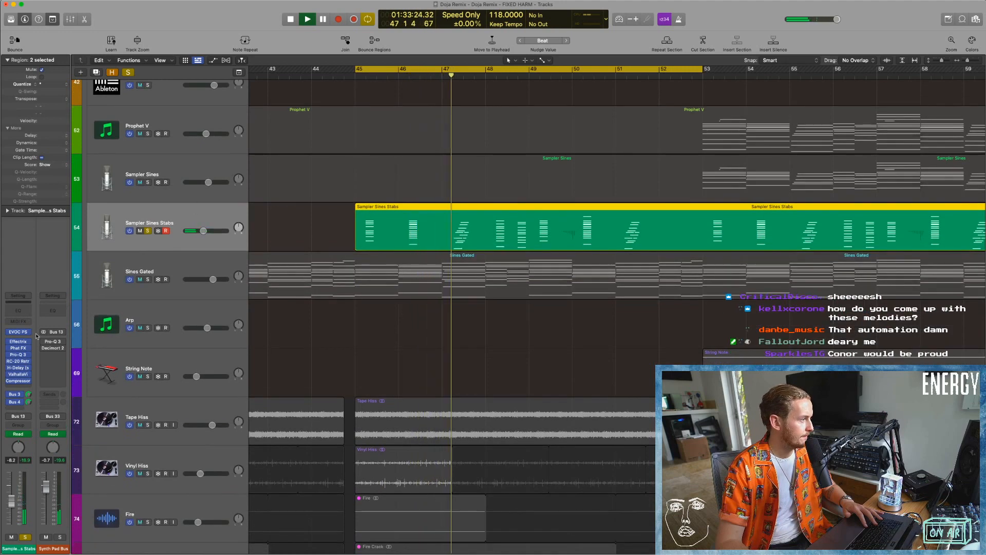
{"action": "left_click", "coordinate": [18, 331]}
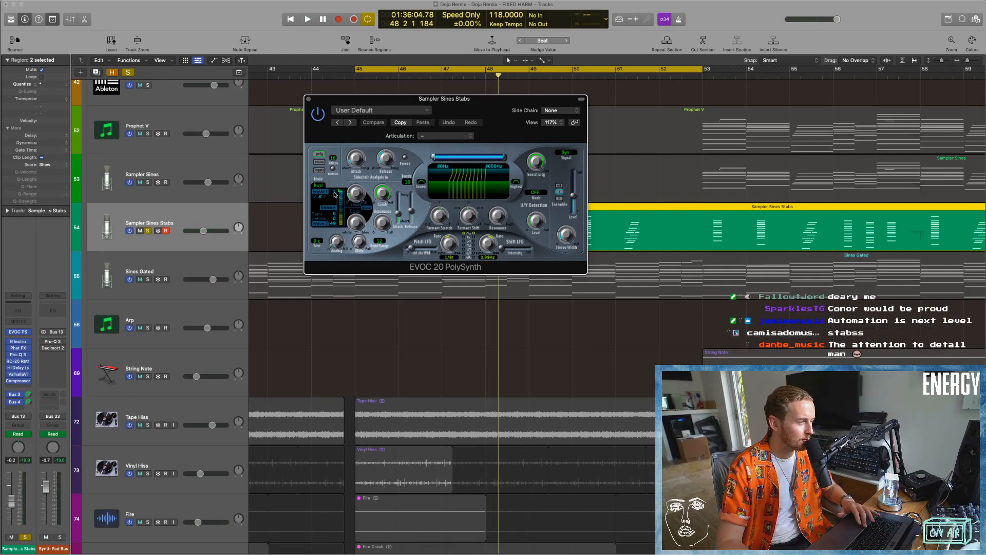
Adjust the oscillator wave setting in EVOC 20 PolySynth and audition the soloed stabs from bar 45 twice, stopping playback each time.
{"action": "left_click_drag", "start_coordinate": [335, 193], "coordinate": [336, 178]}
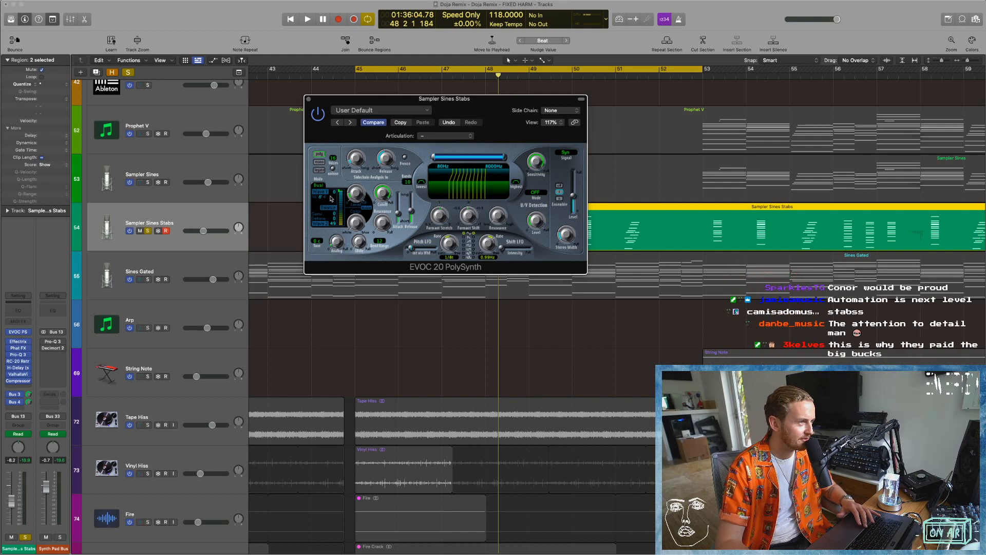
{"action": "key", "text": "space"}
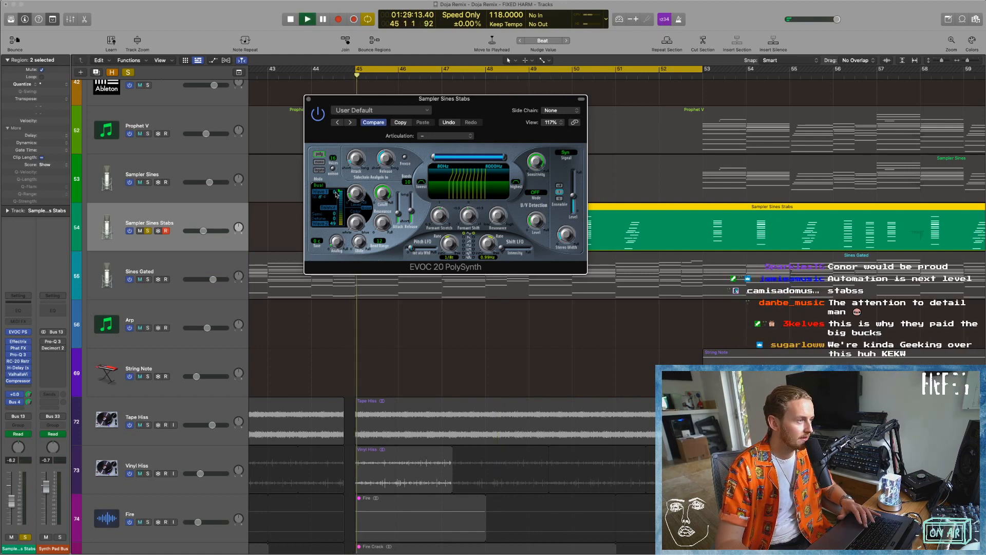
{"action": "key", "text": "space"}
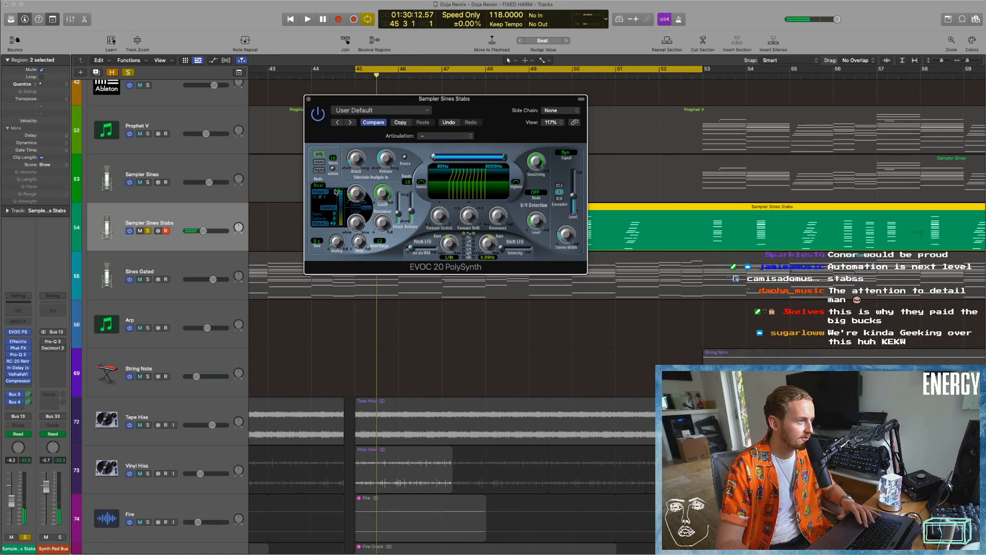
{"action": "key", "text": "space"}
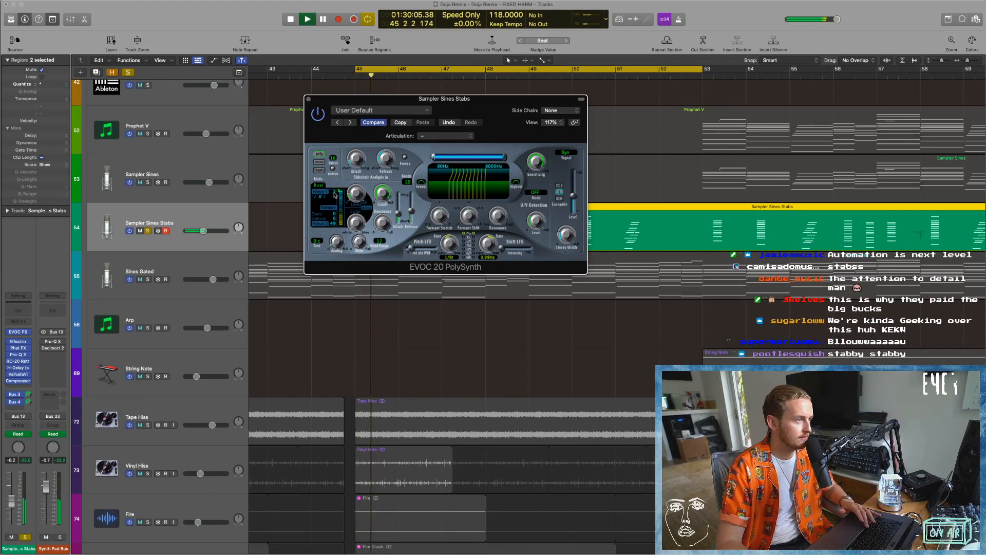
{"action": "key", "text": "space"}
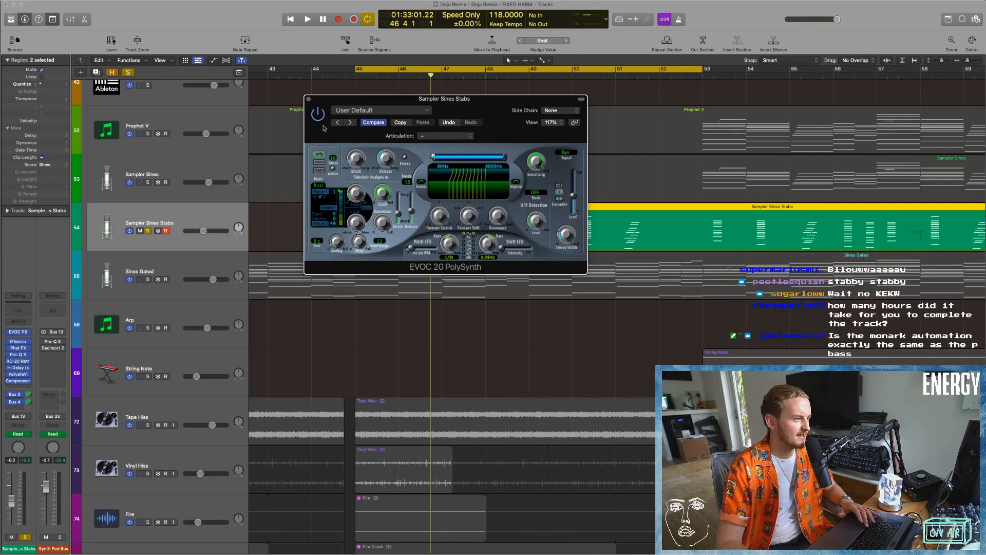
Close EVOC 20 PolySynth, inspect the Effectrix and Phat FX inserts on Sampler Sines Stabs, and close both plug-ins.
{"action": "left_click", "coordinate": [308, 99]}
{"action": "left_click", "coordinate": [317, 231]}
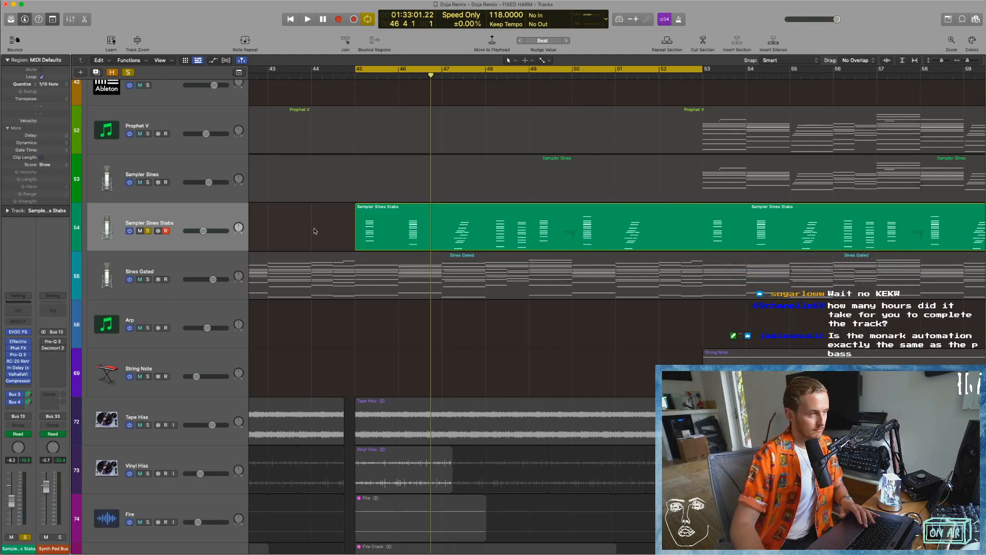
{"action": "left_click", "coordinate": [17, 342]}
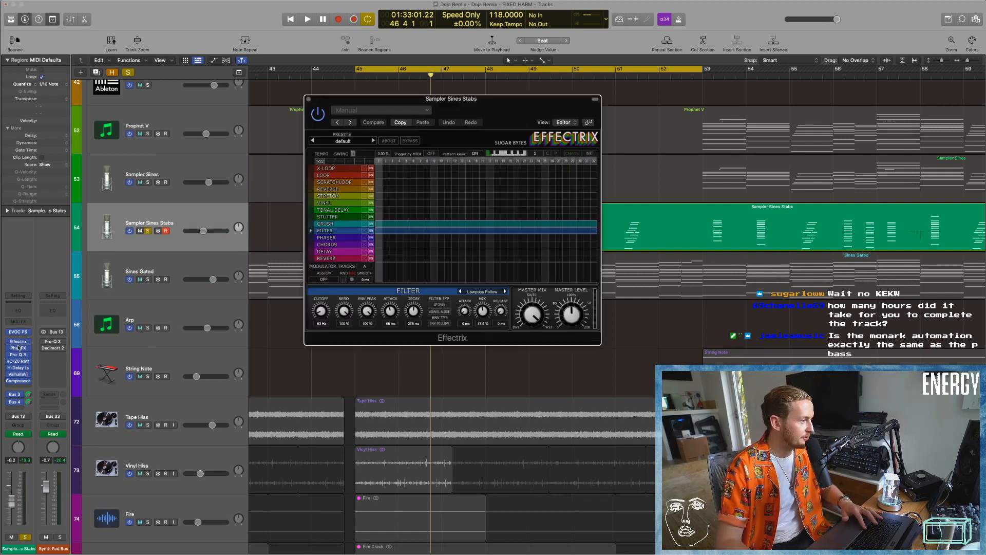
{"action": "left_click", "coordinate": [18, 348]}
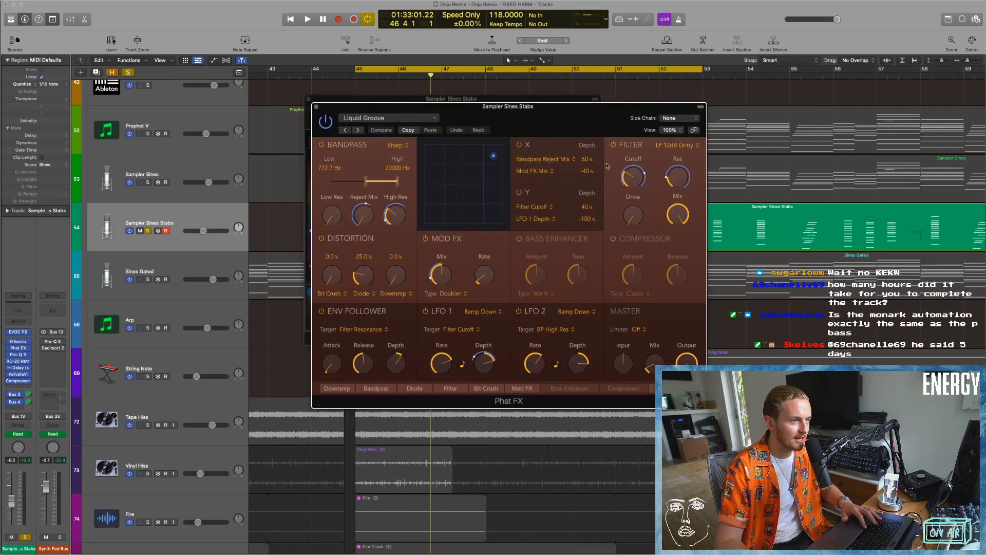
{"action": "left_click", "coordinate": [316, 107]}
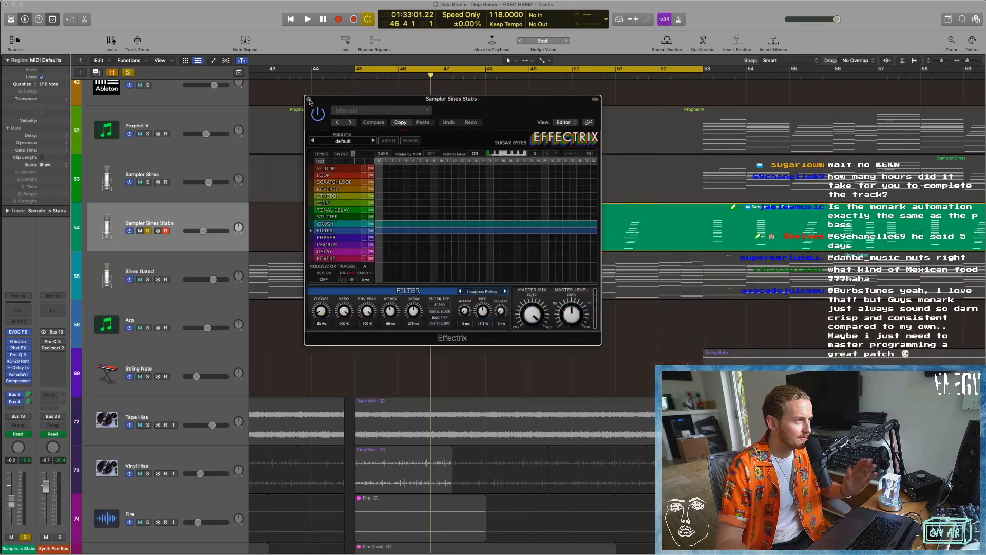
{"action": "left_click", "coordinate": [309, 99]}
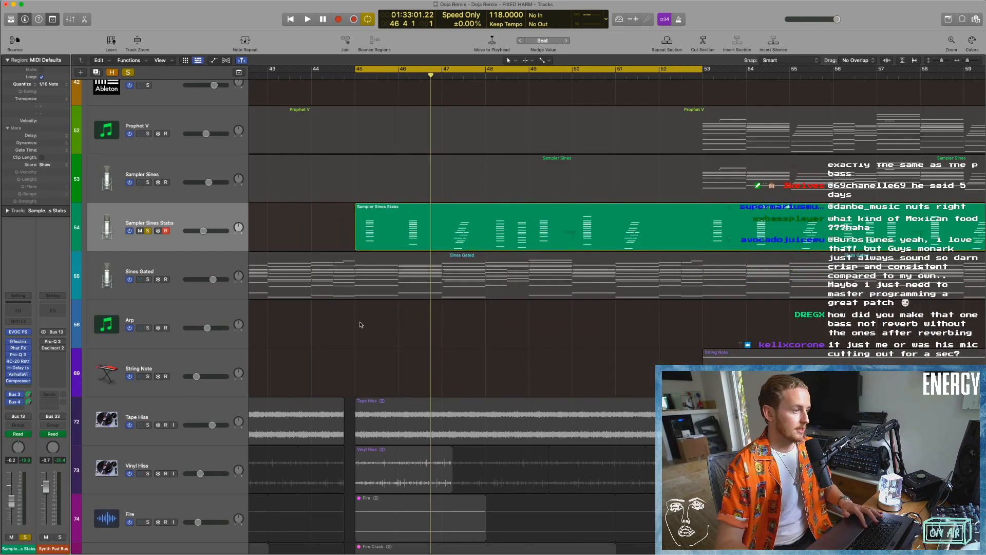
Add Synth Pad Bus, Side Chains, Sidechain, UAD Sidechain and Gate trig to the soloed tracks.
{"action": "key", "text": "super+Left"}
{"action": "key", "text": "super+Left"}
{"action": "key", "text": "super+Left"}
{"action": "key", "text": "super+Left"}
{"action": "key", "text": "super+Left"}
{"action": "scroll", "coordinate": [263, 225], "scroll_direction": "left", "scroll_amount": 2}
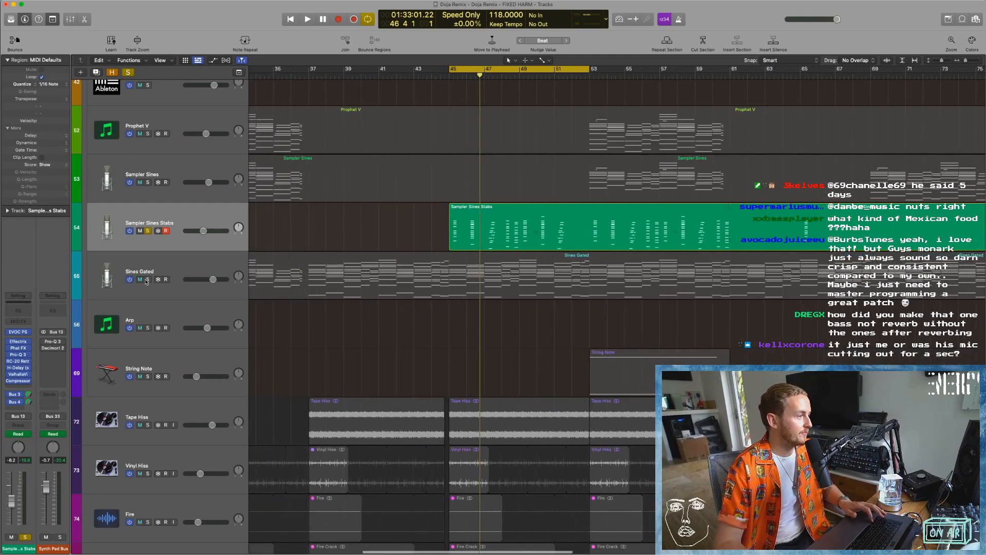
{"action": "key", "text": "super+Up"}
{"action": "key", "text": "super+Up"}
{"action": "key", "text": "super+Up"}
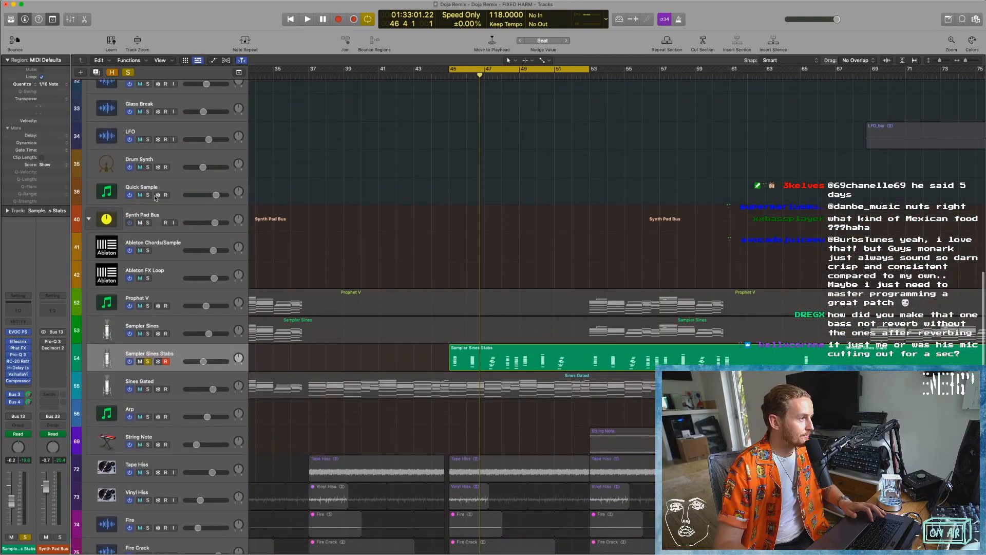
{"action": "left_click", "coordinate": [149, 235]}
{"action": "key", "text": "super+Up"}
{"action": "key", "text": "super+Up"}
{"action": "key", "text": "super+Up"}
{"action": "key", "text": "super+Up"}
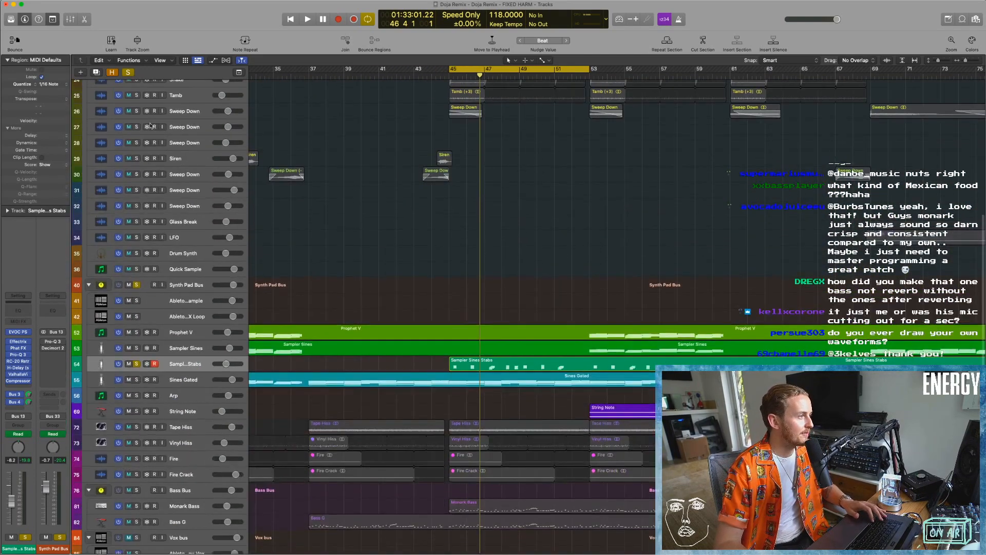
{"action": "scroll", "coordinate": [150, 125], "scroll_direction": "up", "scroll_amount": 10}
{"action": "left_click_drag", "start_coordinate": [137, 135], "coordinate": [137, 87]}
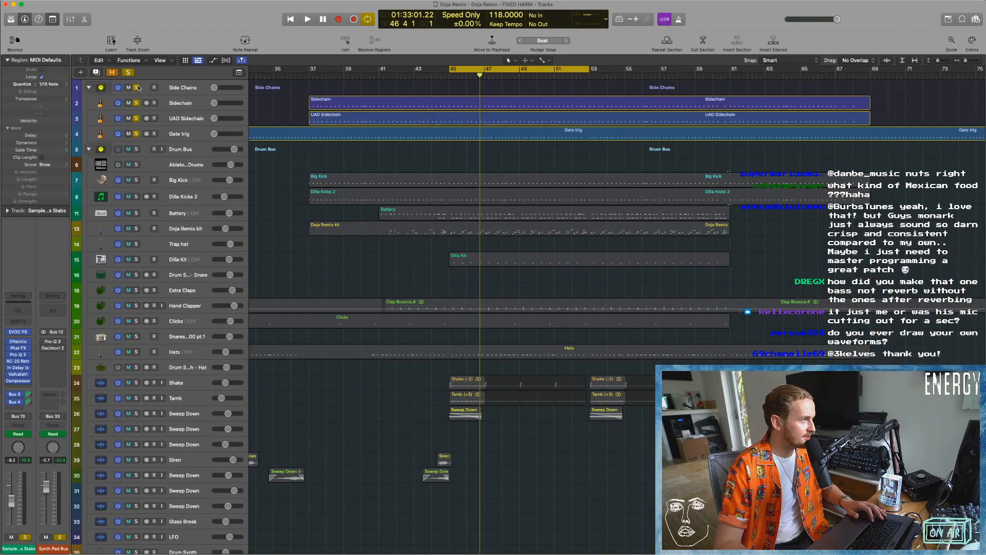
Play the cycled section from bar 45 to hear the stabs together with the other synth pads, and stop playback.
{"action": "key", "text": "space"}
{"action": "scroll", "coordinate": [498, 192], "scroll_direction": "down", "scroll_amount": 20}
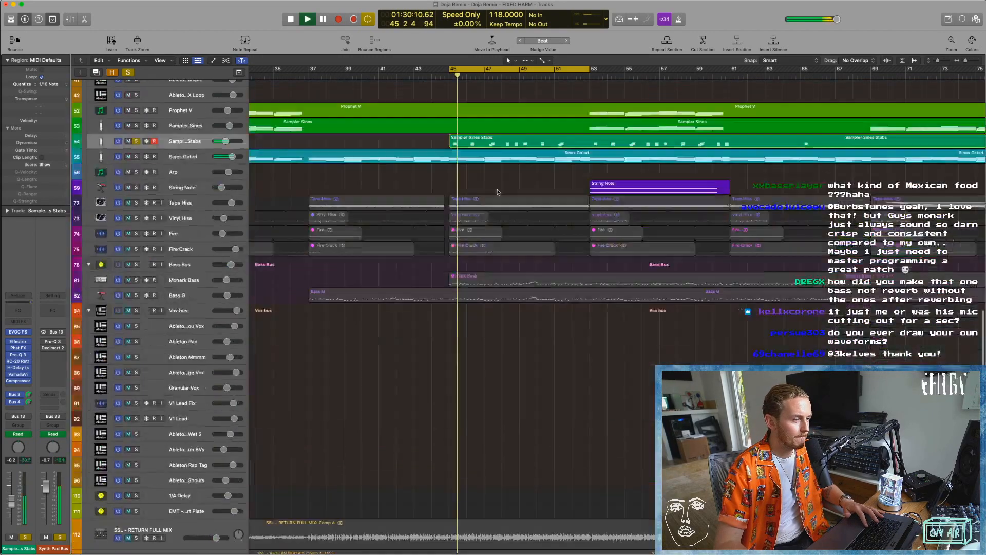
{"action": "key", "text": "super+Left"}
{"action": "key", "text": "super+Left"}
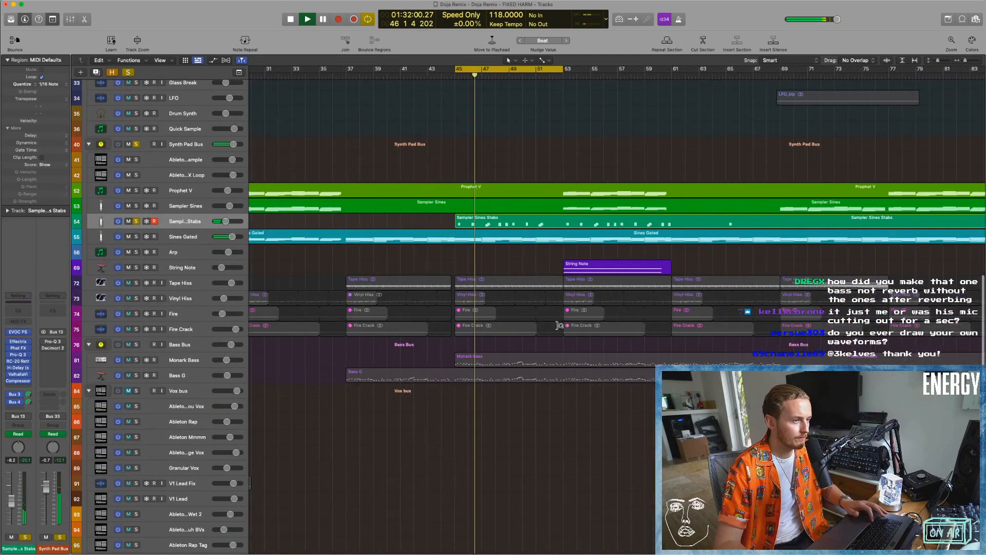
{"action": "scroll", "coordinate": [328, 327], "scroll_direction": "right", "scroll_amount": 3}
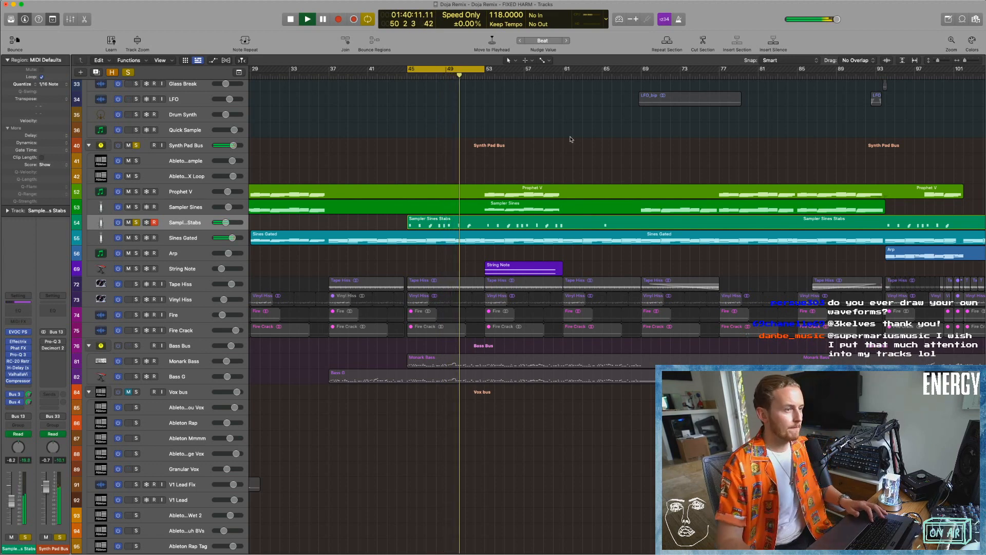
{"action": "key", "text": "space"}
Turn off cycle, play from bar 53 and solo String Note in place of Synth Pad Bus and Sampler Sines Stabs, and stop.
{"action": "left_click", "coordinate": [464, 70]}
{"action": "left_click", "coordinate": [484, 75]}
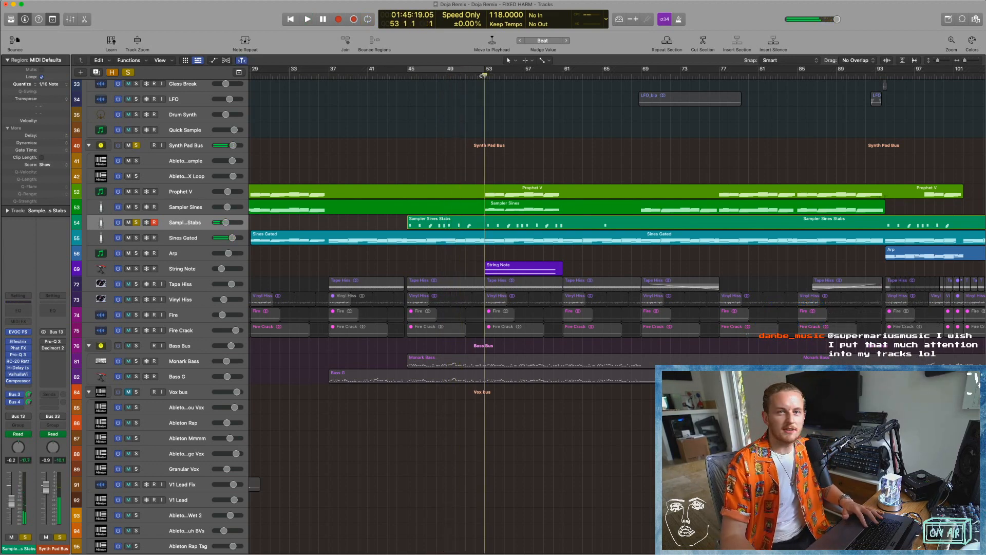
{"action": "key", "text": "space"}
{"action": "left_click", "coordinate": [135, 222]}
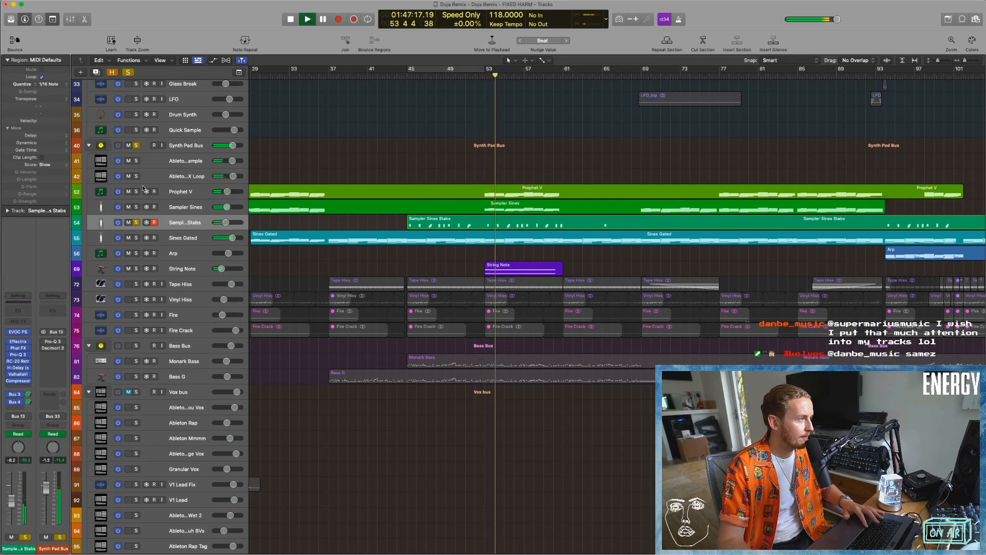
{"action": "left_click", "coordinate": [136, 146]}
{"action": "left_click", "coordinate": [136, 269]}
{"action": "left_click", "coordinate": [136, 222]}
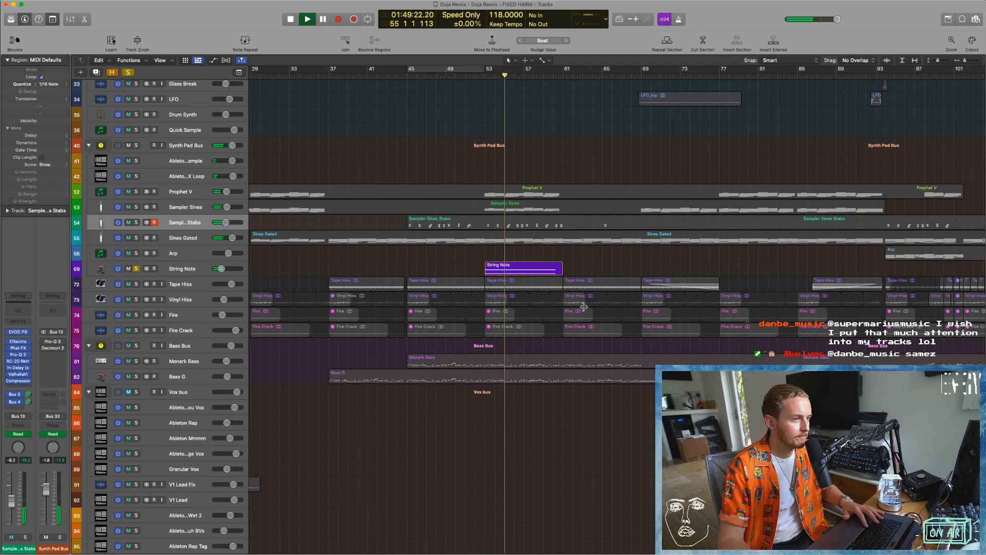
{"action": "key", "text": "space"}
Clear all track solos across the arrangement.
{"action": "key", "text": "super+Left"}
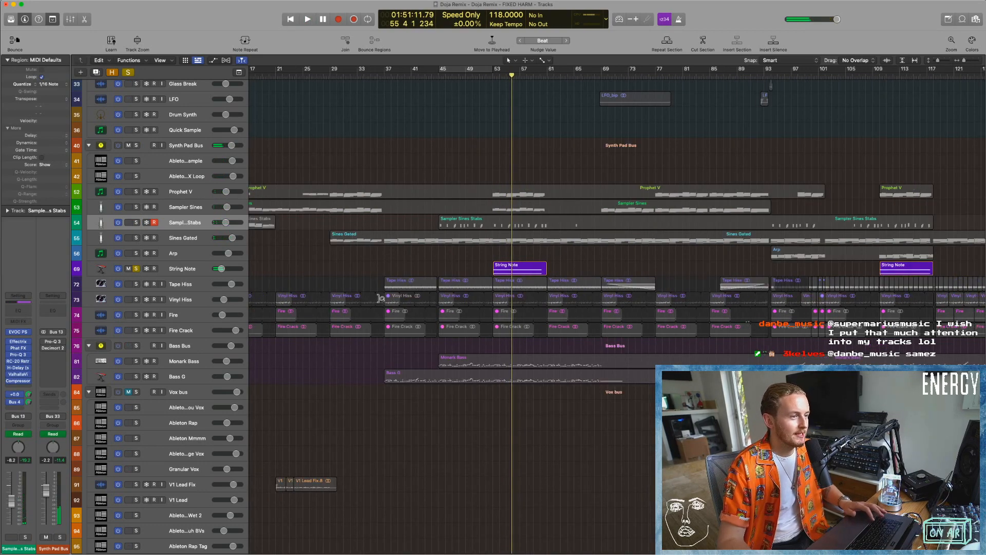
{"action": "key", "text": "super+Up"}
{"action": "key", "text": "super+Up"}
{"action": "key", "text": "super+Up"}
{"action": "key", "text": "super+Up"}
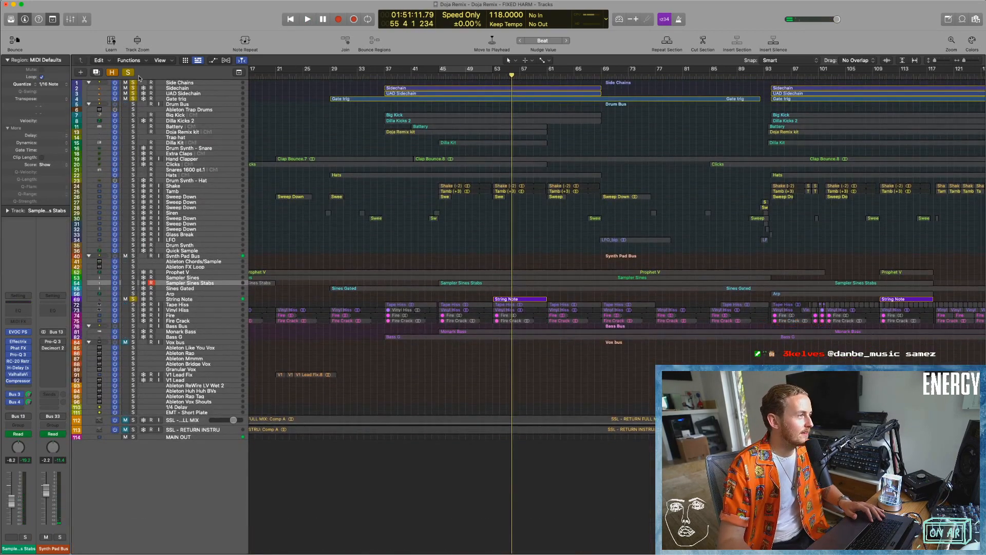
{"action": "left_click", "coordinate": [129, 71]}
Solo the Vinyl Hiss track and play it from the start of its regions at bar 13.
{"action": "scroll", "coordinate": [446, 382], "scroll_direction": "left", "scroll_amount": 4}
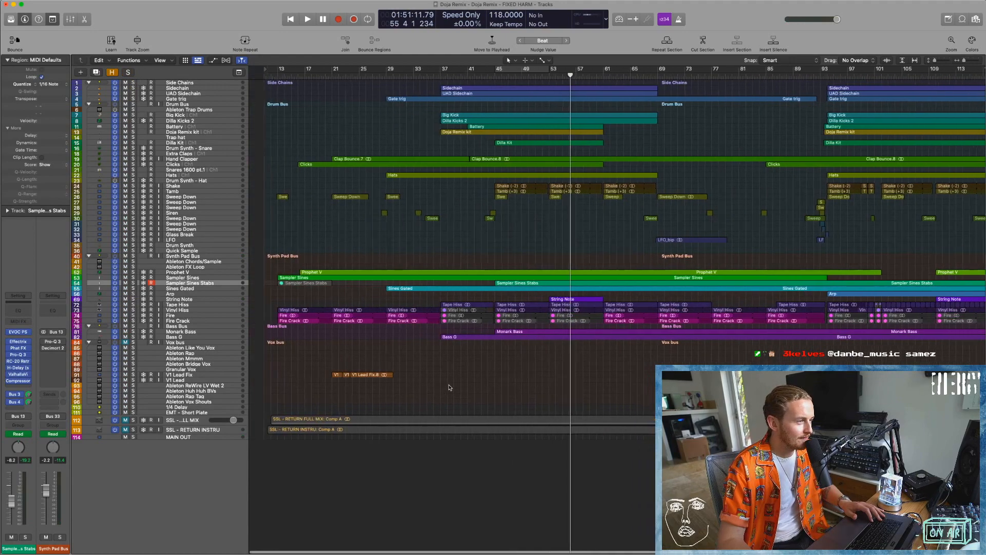
{"action": "left_click_drag", "start_coordinate": [264, 295], "coordinate": [341, 325]}
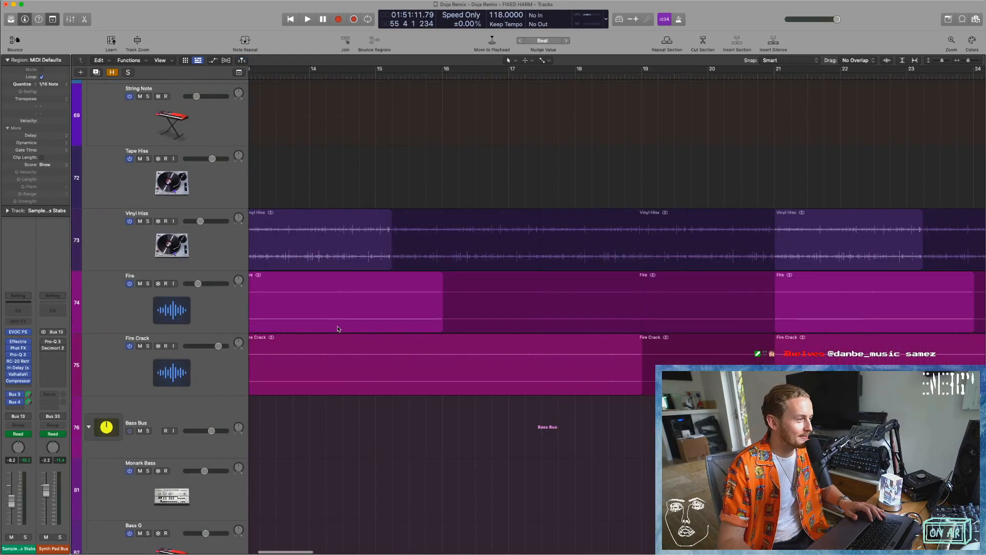
{"action": "key", "text": "super+Left"}
{"action": "key", "text": "super+Left"}
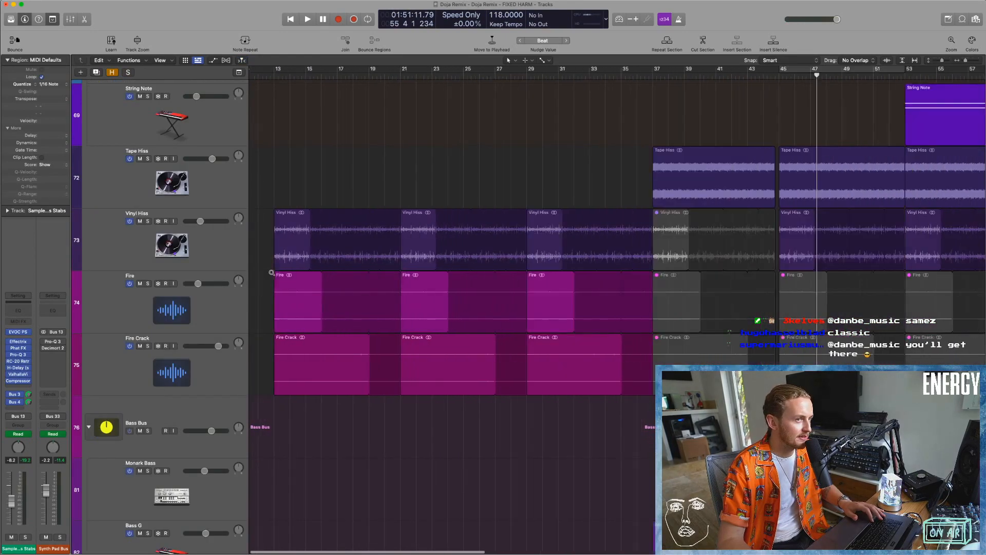
{"action": "scroll", "coordinate": [524, 147], "scroll_direction": "right", "scroll_amount": 4}
{"action": "scroll", "coordinate": [284, 299], "scroll_direction": "left", "scroll_amount": 3}
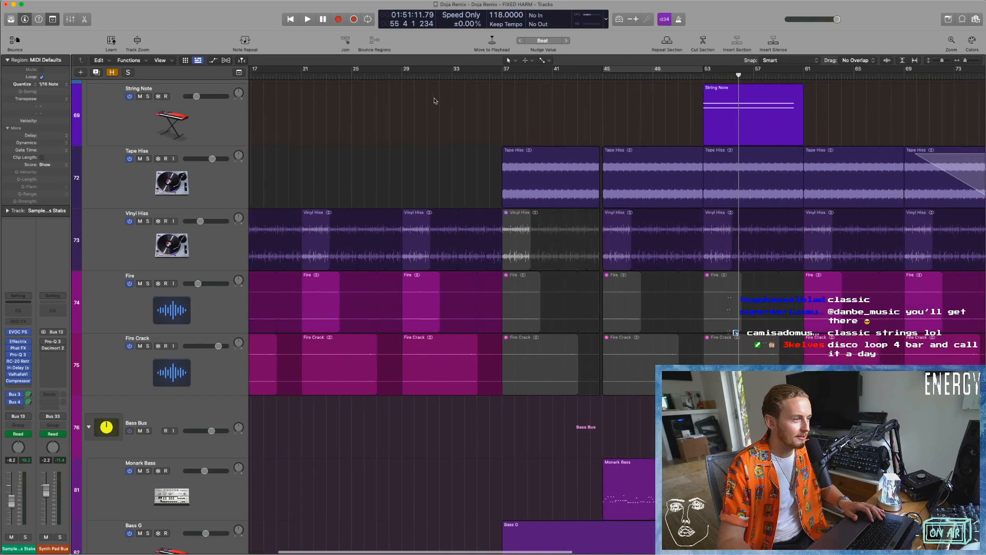
{"action": "left_click", "coordinate": [269, 77]}
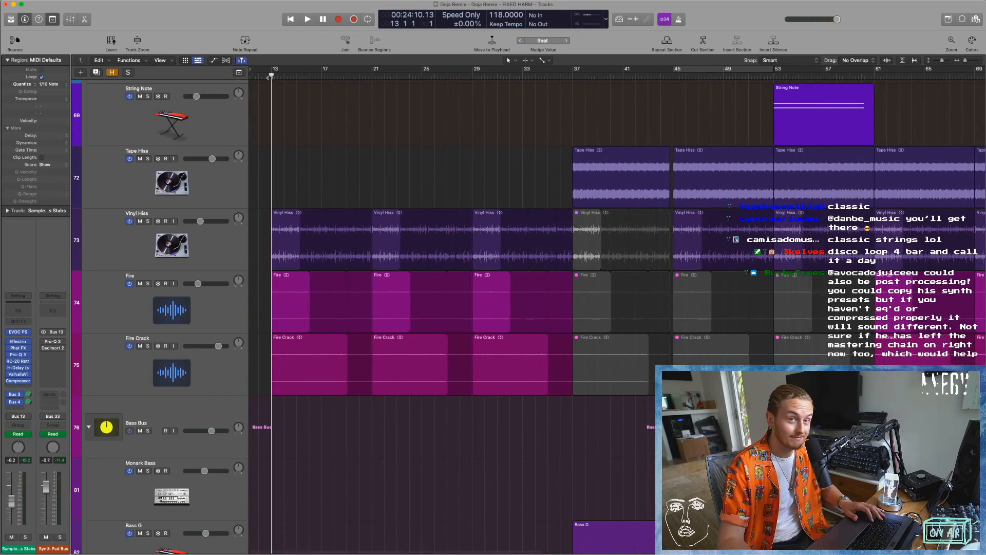
{"action": "key", "text": "super+Right"}
{"action": "key", "text": "super+Right"}
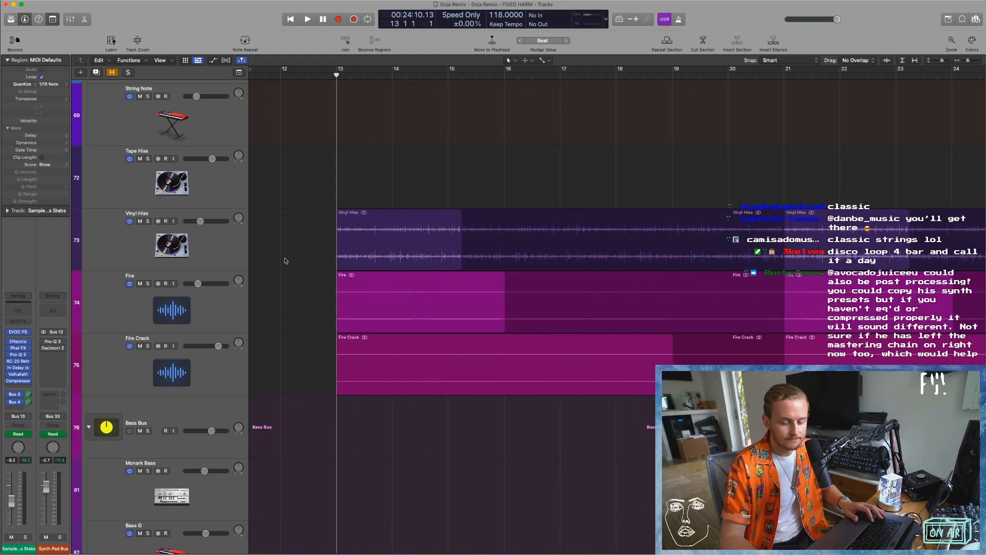
{"action": "left_click", "coordinate": [147, 221]}
{"action": "key", "text": "space"}
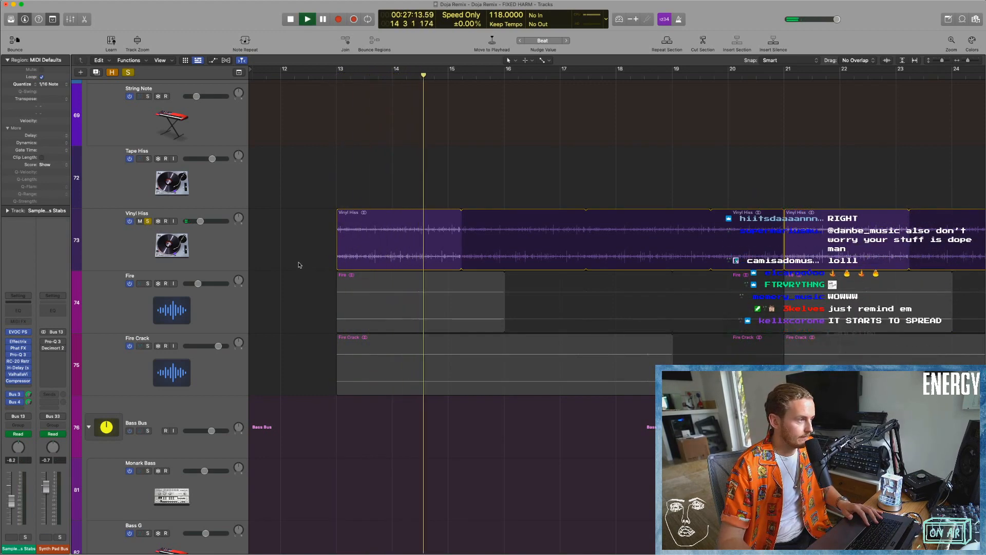
Switch the solo from Vinyl Hiss to the Fire and Fire Crack tracks while playback continues.
{"action": "left_click", "coordinate": [147, 284]}
{"action": "left_click", "coordinate": [147, 221]}
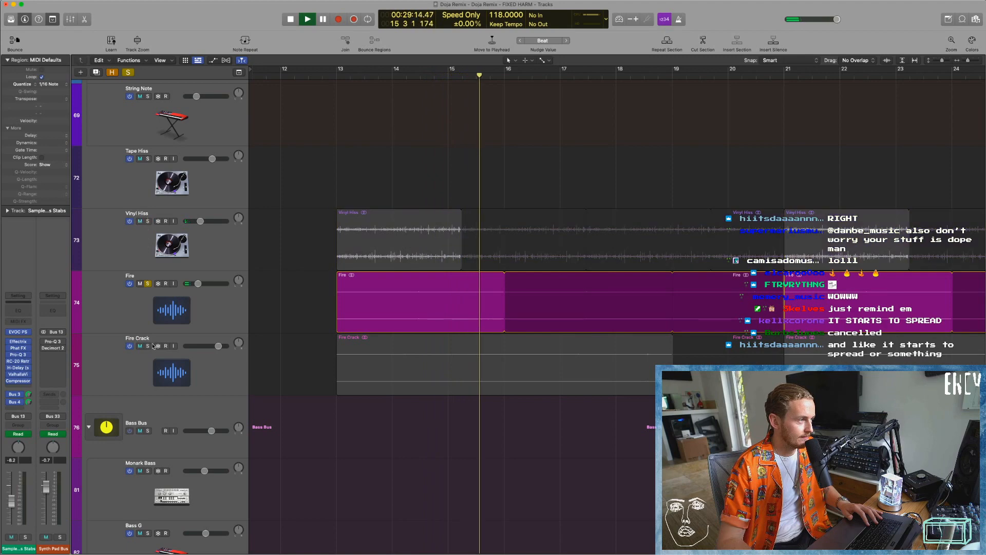
{"action": "left_click", "coordinate": [148, 345]}
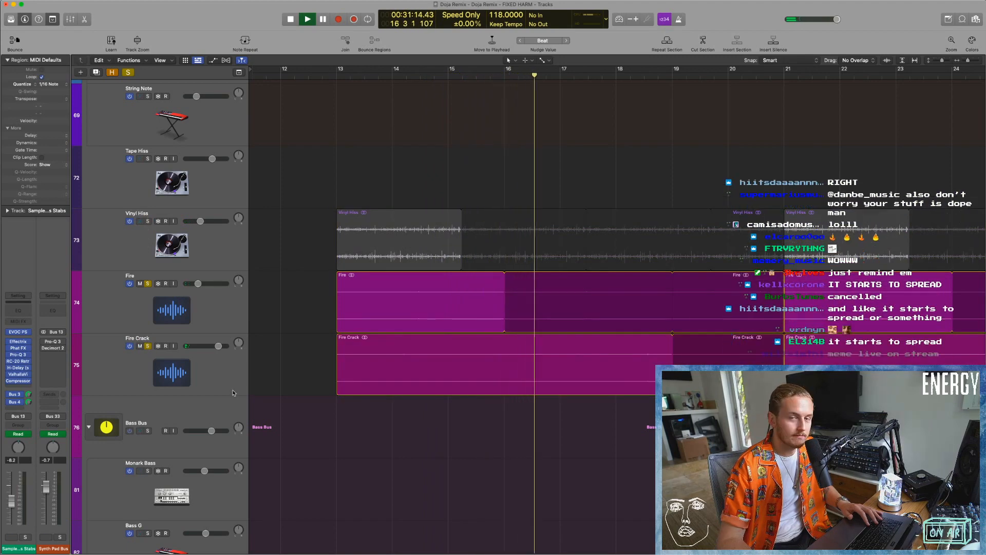
Raise the Fire and Fire Crack volumes together, set Fire to 3.3 dB and stop playback.
{"action": "left_click", "coordinate": [221, 307]}
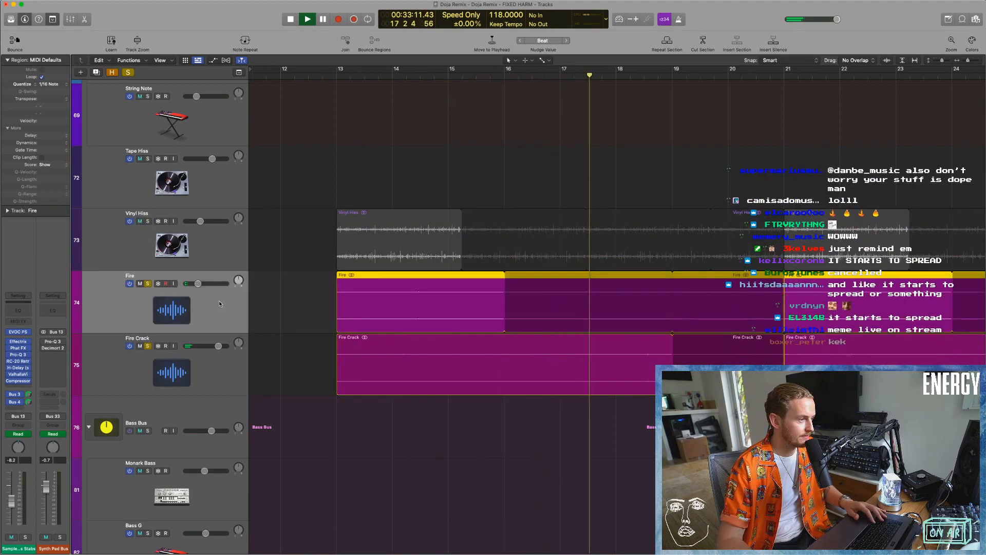
{"action": "left_click", "coordinate": [205, 284]}
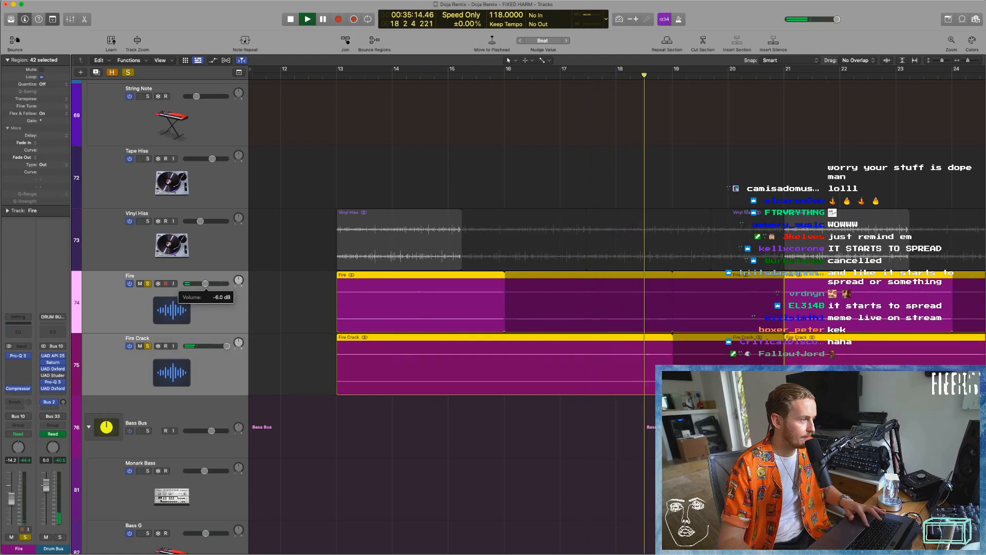
{"action": "left_click", "coordinate": [207, 294]}
{"action": "left_click_drag", "start_coordinate": [206, 283], "coordinate": [206, 283]}
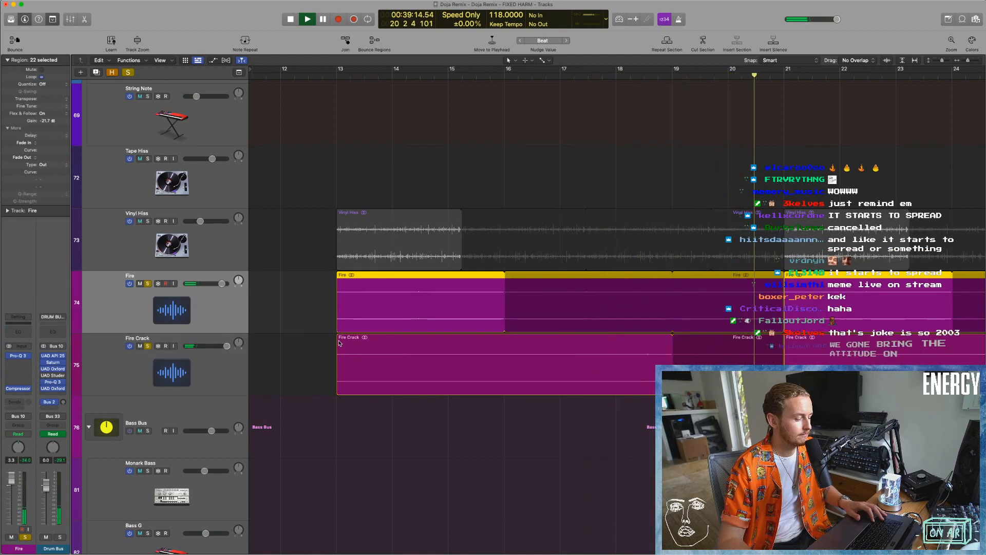
{"action": "key", "text": "space"}
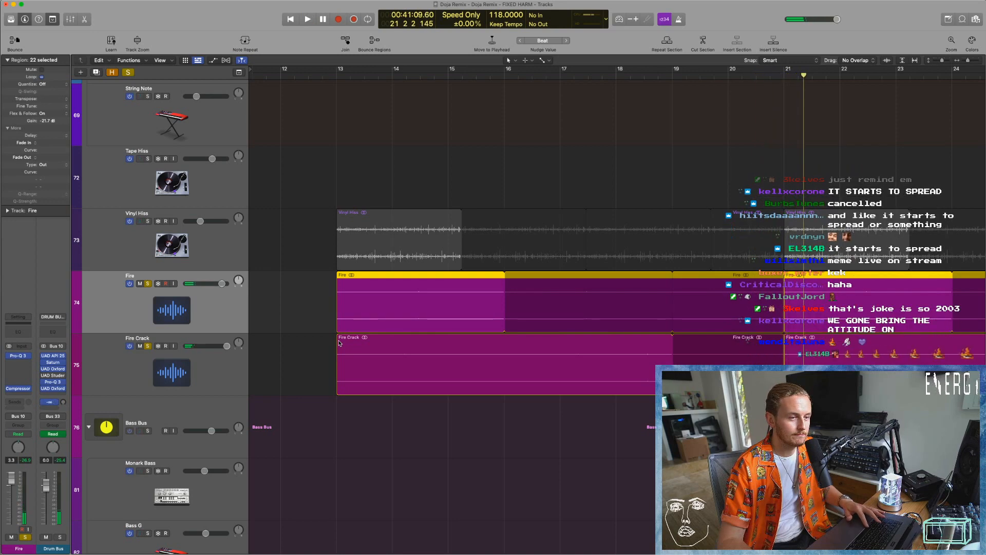
Play Fire and Fire Crack from around bar 23, add Vinyl Hiss to the solo and stop playback.
{"action": "scroll", "coordinate": [423, 304], "scroll_direction": "down", "scroll_amount": 3}
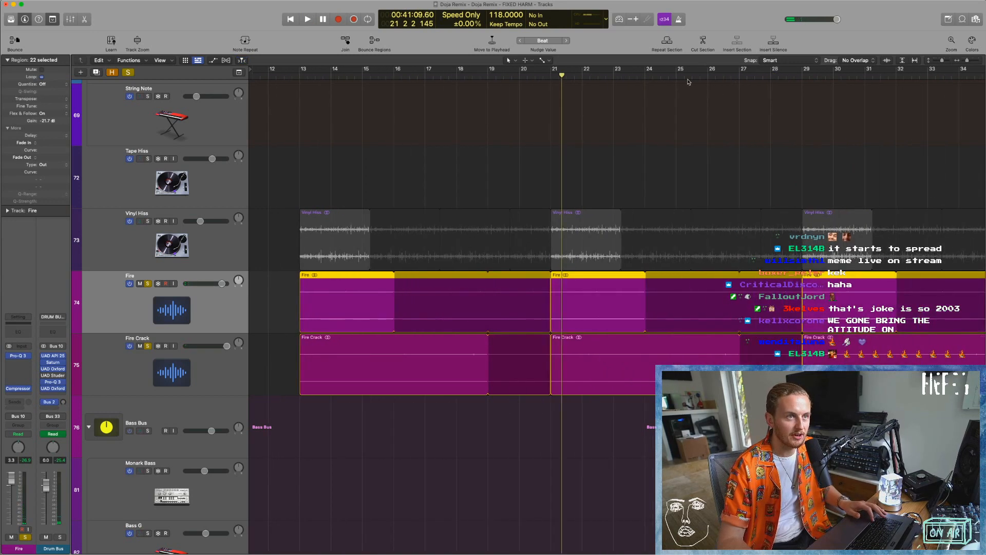
{"action": "left_click", "coordinate": [609, 76]}
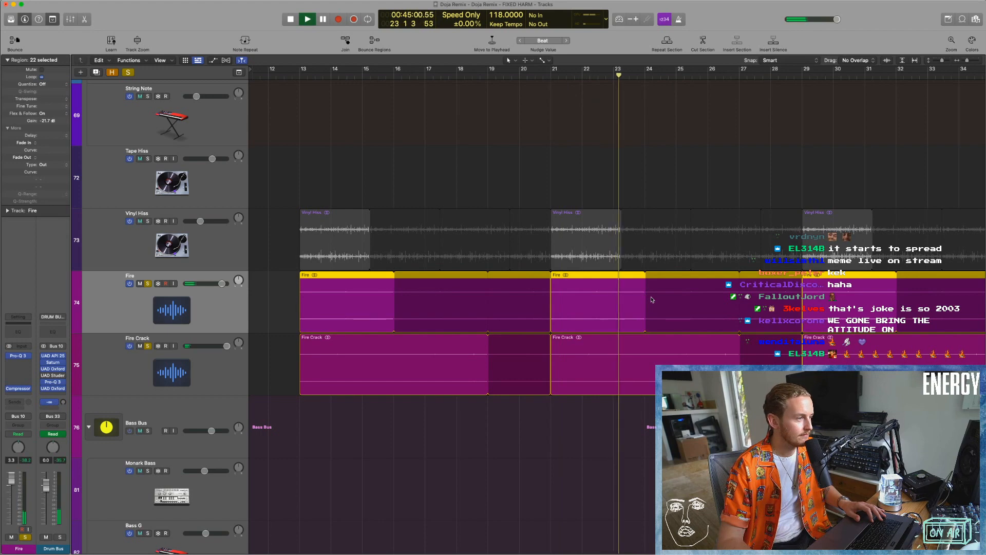
{"action": "left_click", "coordinate": [148, 221]}
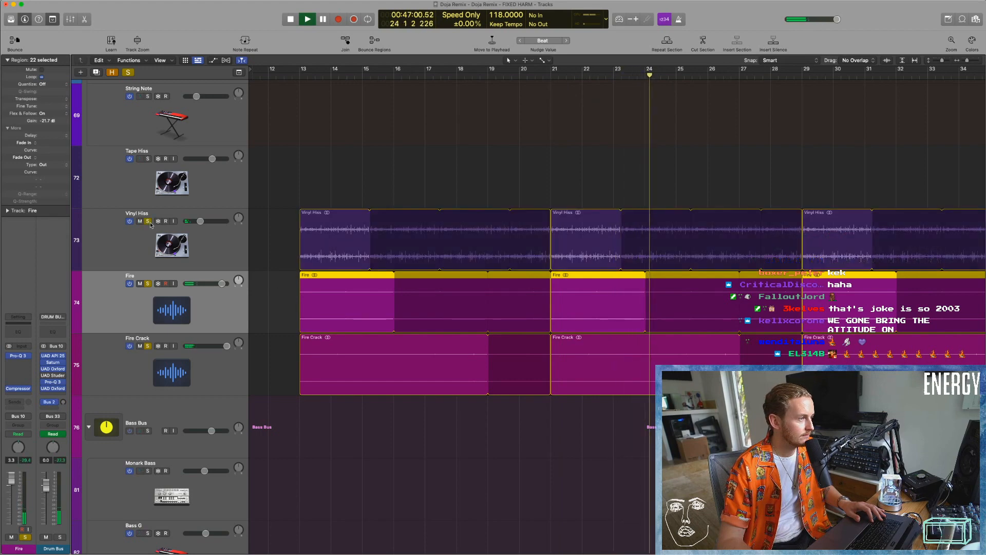
{"action": "key", "text": "space"}
Undo the last two changes, then lower the Fire track's volume to -6.2 dB.
{"action": "left_click", "coordinate": [208, 381]}
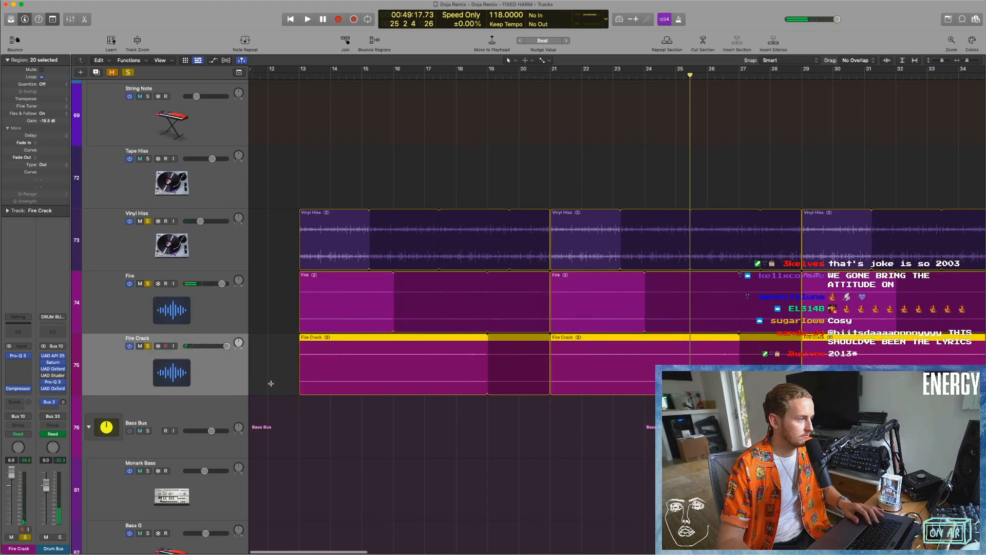
{"action": "key", "text": "super+z"}
{"action": "key", "text": "super+z"}
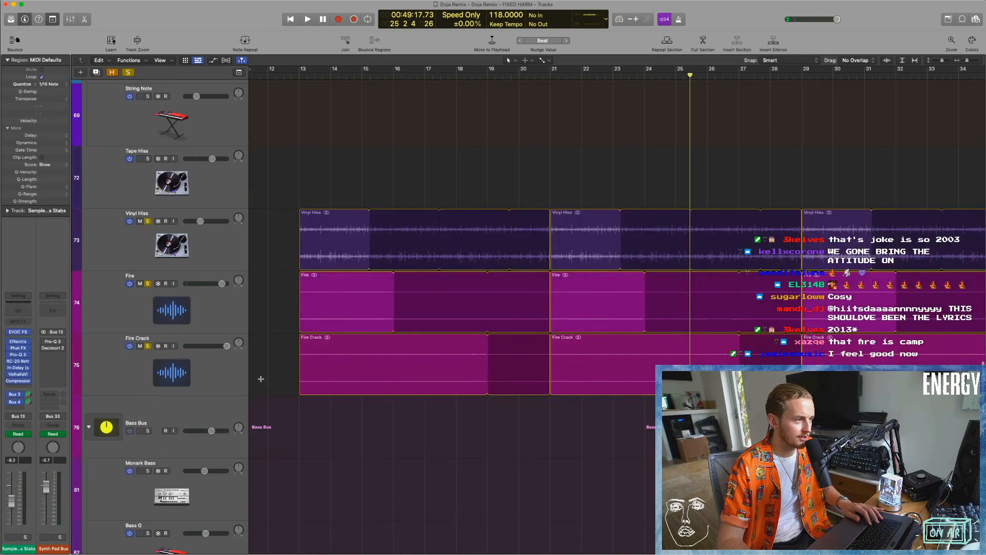
{"action": "left_click", "coordinate": [206, 314]}
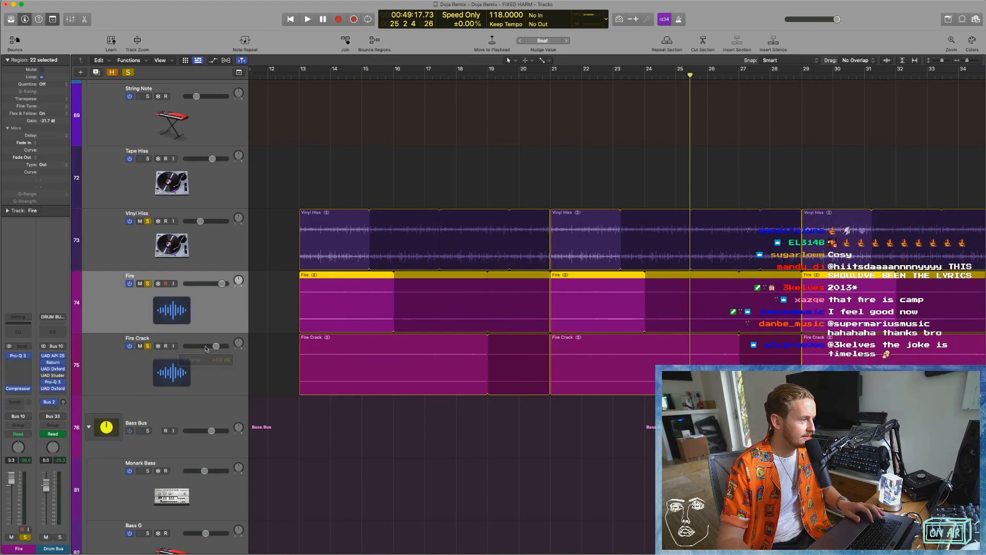
{"action": "left_click_drag", "start_coordinate": [218, 284], "coordinate": [206, 284]}
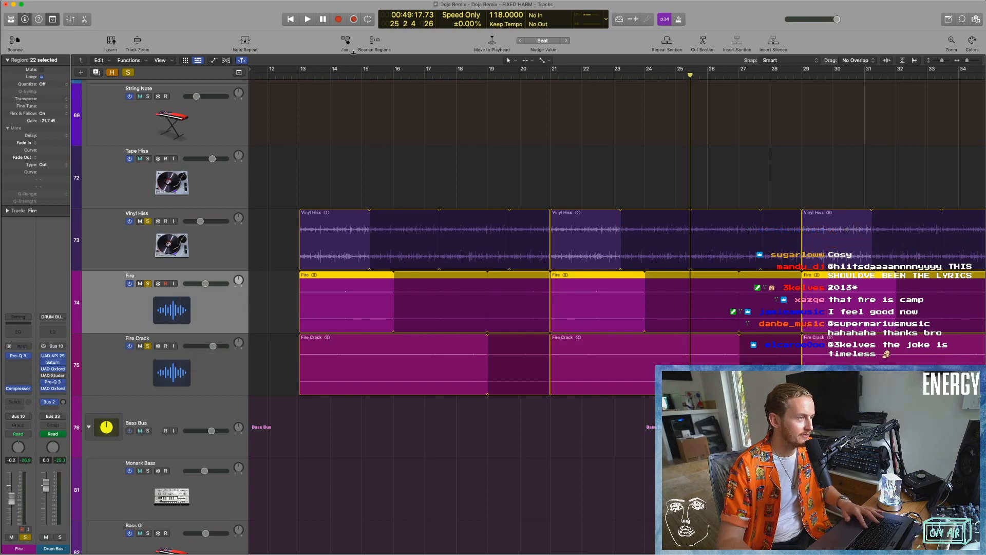
Play the soloed textures from bar 13 while lowering Fire Crack to about -11.0 dB and reducing Fire further.
{"action": "left_click", "coordinate": [301, 78]}
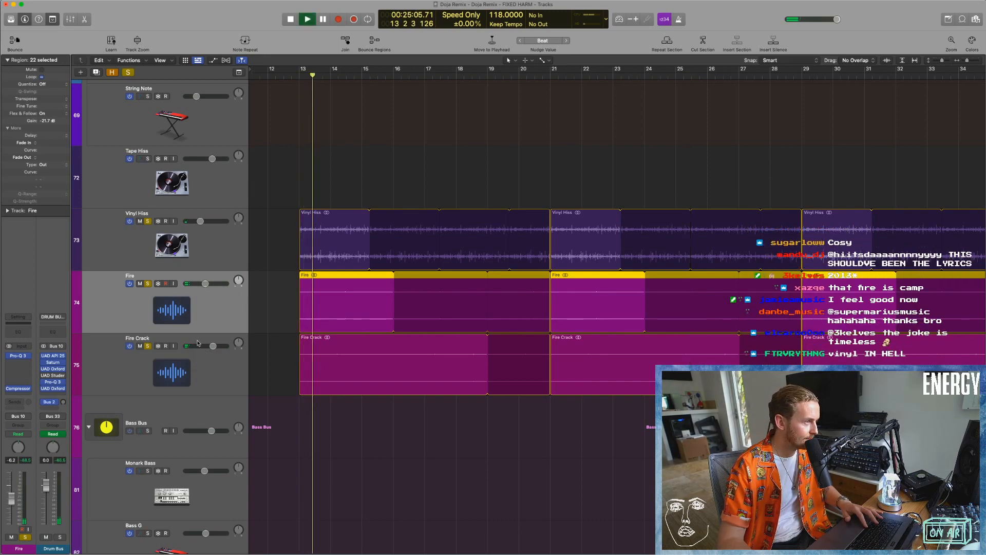
{"action": "left_click_drag", "start_coordinate": [212, 345], "coordinate": [201, 345]}
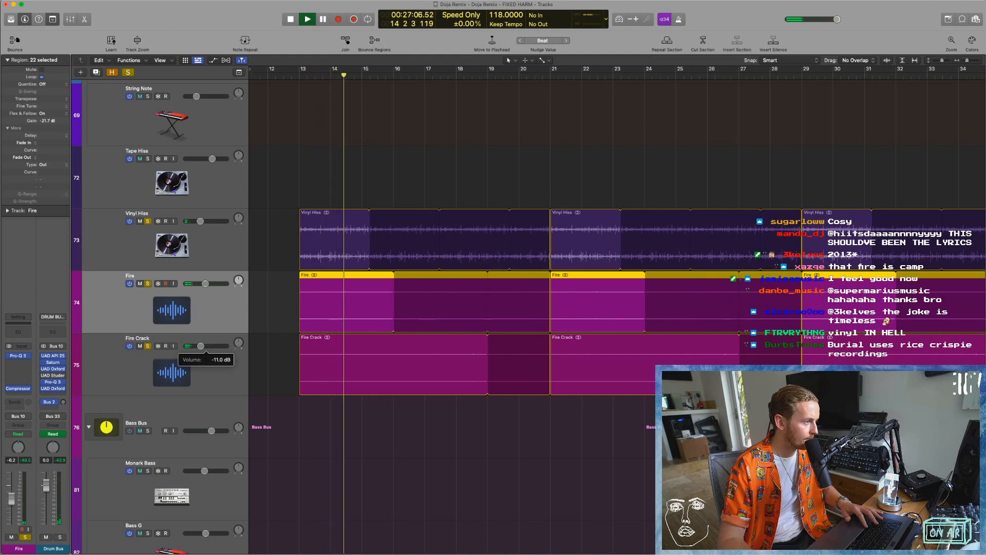
{"action": "left_click_drag", "start_coordinate": [205, 283], "coordinate": [194, 283]}
{"action": "left_click_drag", "start_coordinate": [202, 345], "coordinate": [201, 345]}
Clear the solos on Fire Crack, Fire and Vinyl Hiss, stop playback and deselect the regions.
{"action": "left_click", "coordinate": [148, 346]}
{"action": "left_click_drag", "start_coordinate": [139, 264], "coordinate": [144, 220]}
{"action": "key", "text": "space"}
{"action": "left_click", "coordinate": [351, 429]}
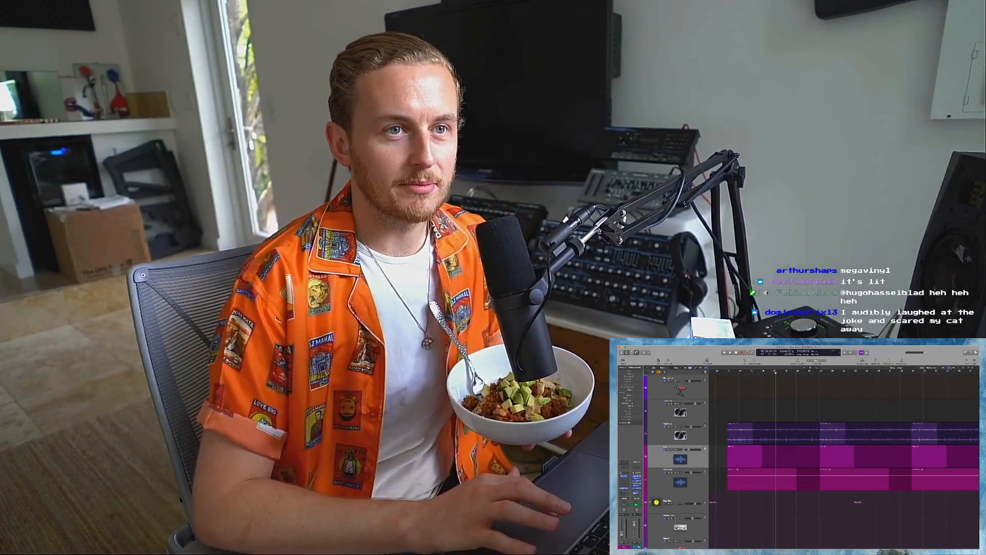
Show the whole arrangement, solo the synth chord track and play it with cycle mode turned on.
{"action": "left_click", "coordinate": [949, 368]}
{"action": "left_click", "coordinate": [954, 367]}
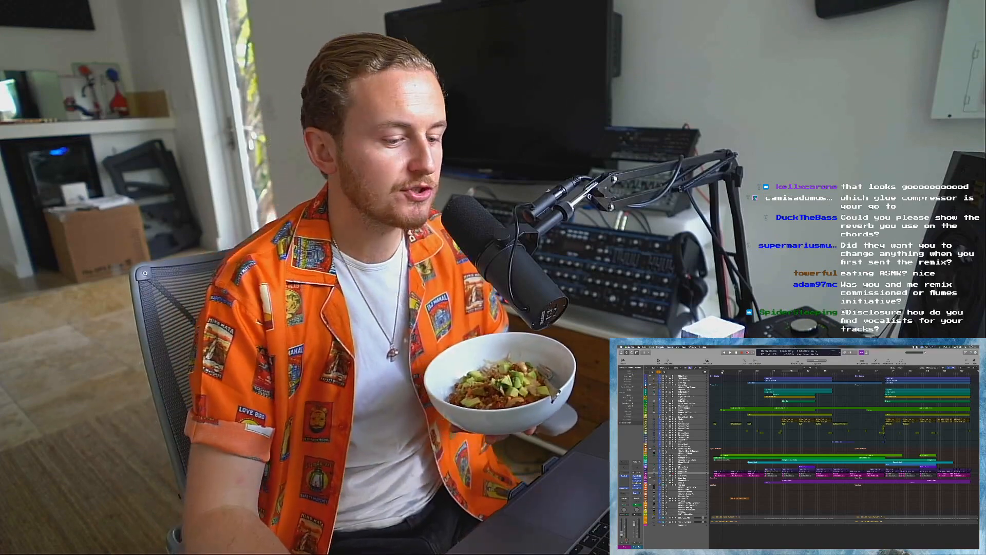
{"action": "left_click", "coordinate": [745, 455]}
{"action": "left_click", "coordinate": [745, 458]}
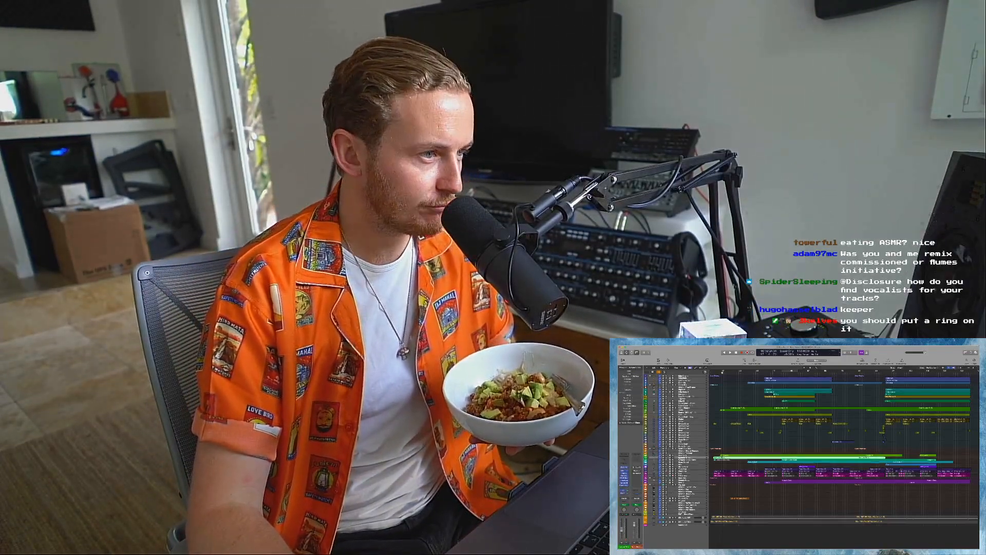
{"action": "key", "text": "Down"}
{"action": "key", "text": "s"}
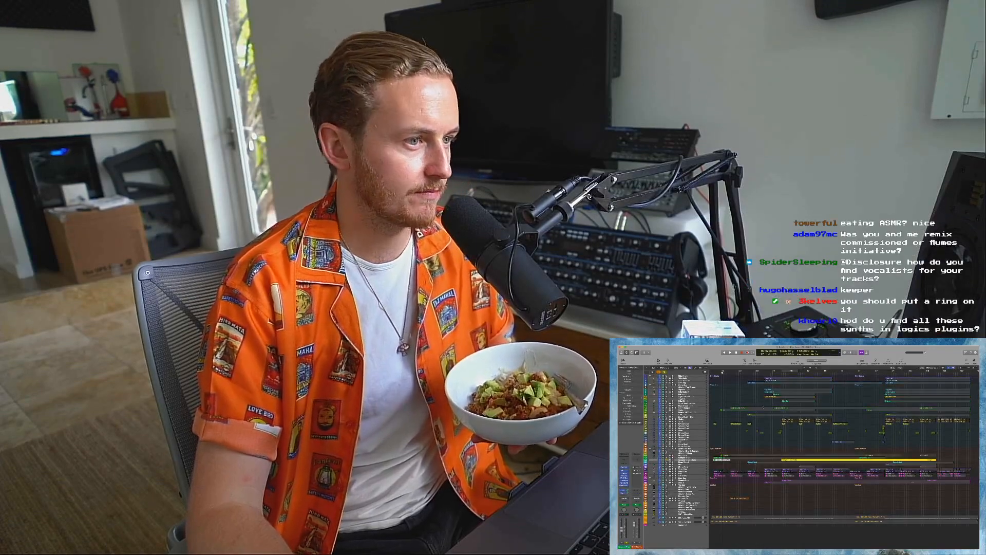
{"action": "key", "text": "c"}
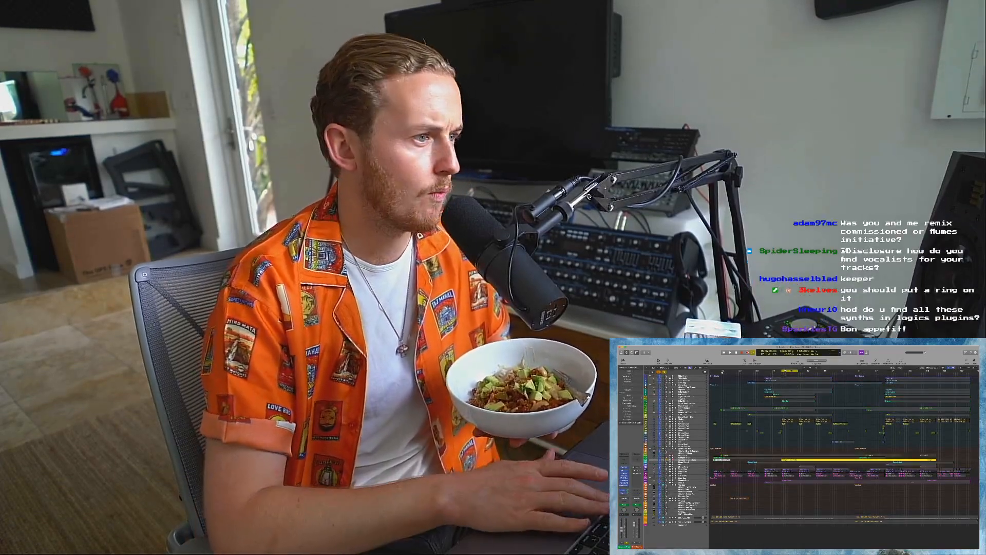
{"action": "key", "text": "space"}
Open the chord track's ValhallaVintageVerb and H-Delay plug-ins and place their windows side by side.
{"action": "left_click", "coordinate": [624, 483]}
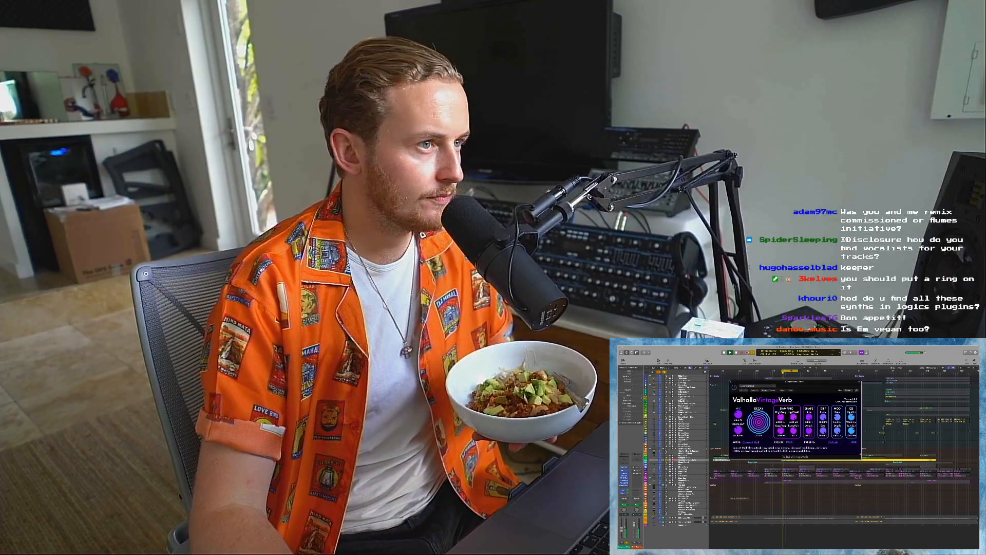
{"action": "left_click", "coordinate": [624, 480]}
{"action": "left_click_drag", "start_coordinate": [780, 383], "coordinate": [675, 373]}
{"action": "left_click_drag", "start_coordinate": [801, 380], "coordinate": [819, 397]}
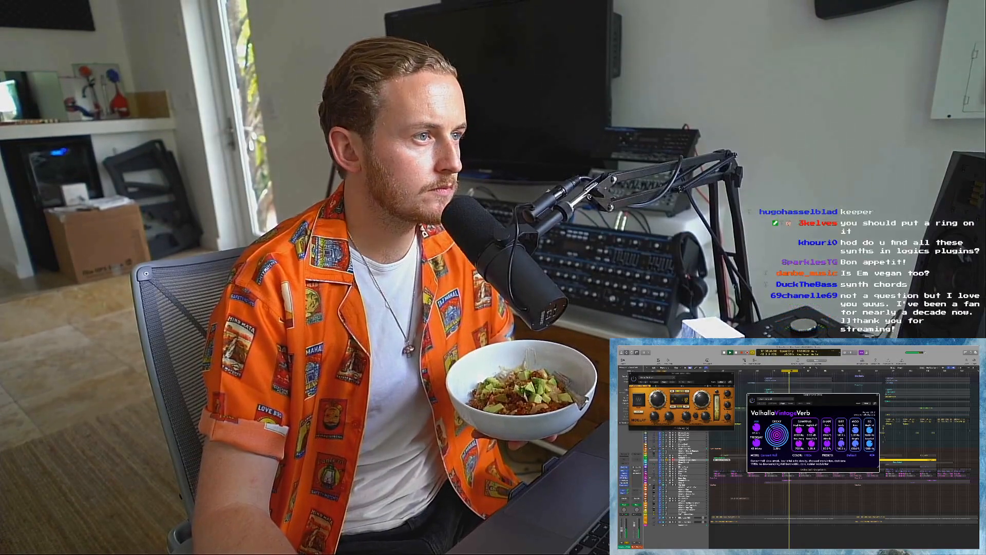
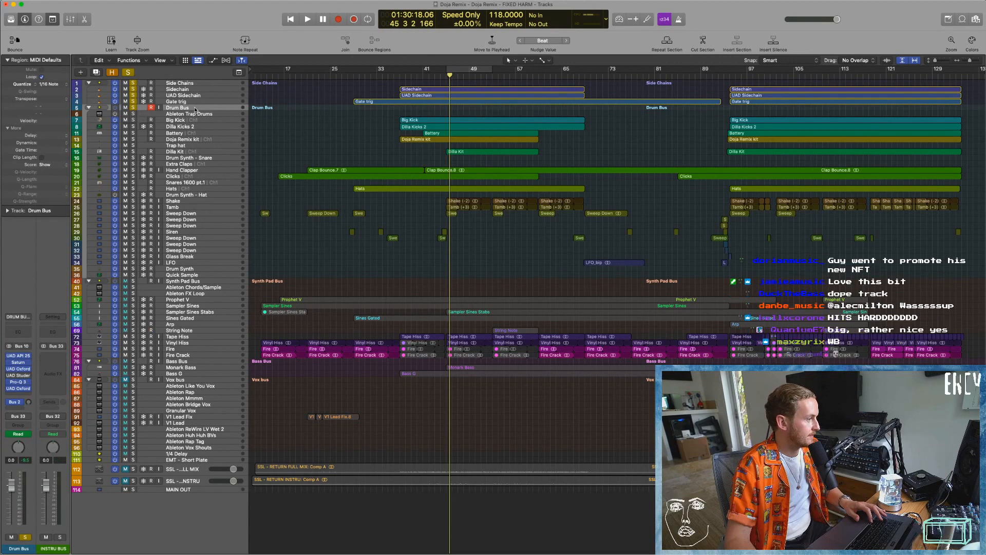
Play the soloed Drum Bus from bar 45 with cycle mode on while looking through the drum channels in the mixer.
{"action": "left_click", "coordinate": [464, 73]}
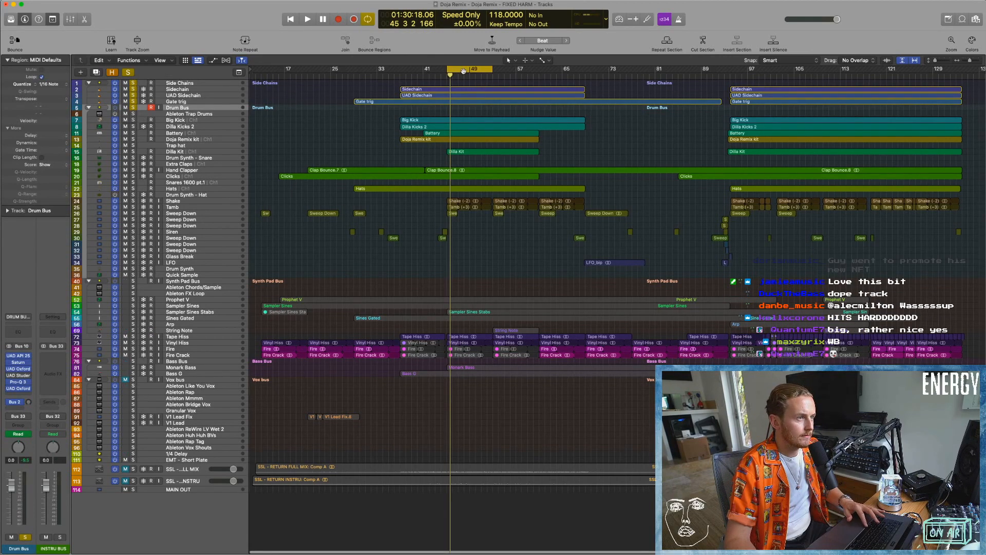
{"action": "key", "text": "space"}
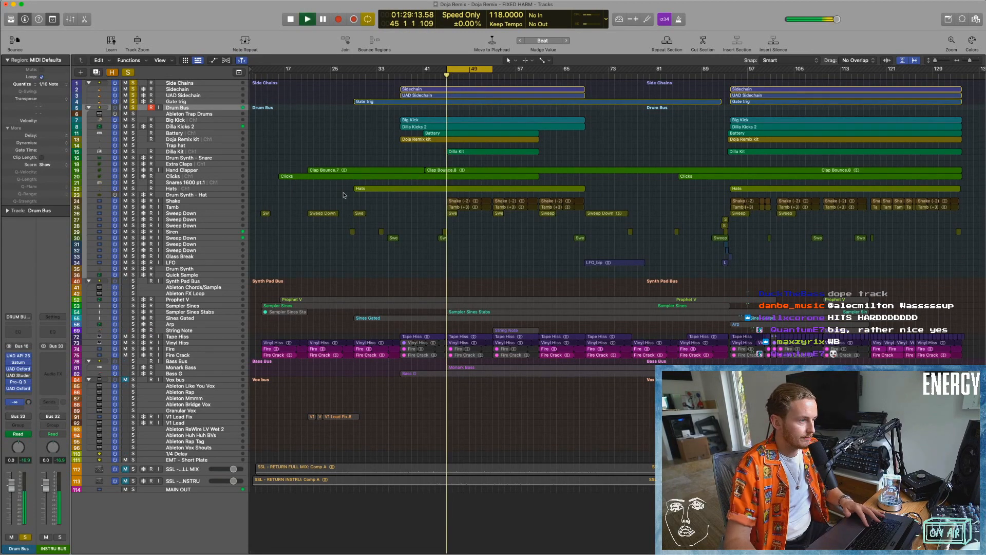
{"action": "key", "text": "x"}
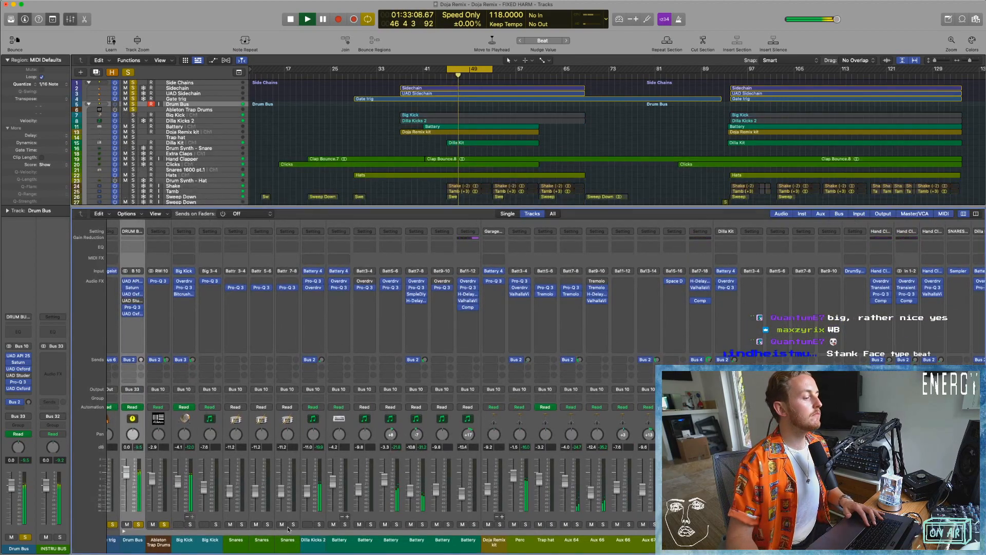
{"action": "scroll", "coordinate": [546, 390], "scroll_direction": "right", "scroll_amount": 10}
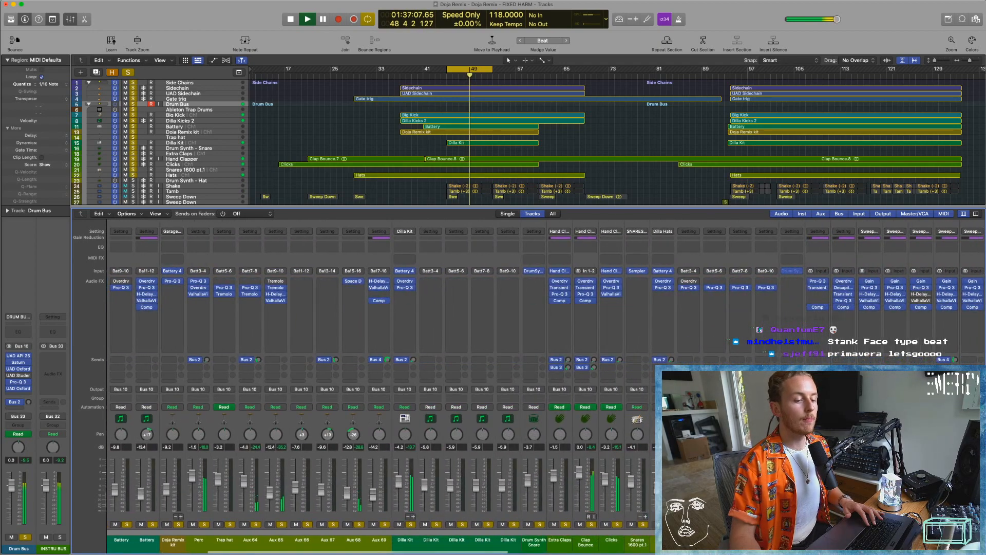
{"action": "scroll", "coordinate": [380, 390], "scroll_direction": "right", "scroll_amount": 12}
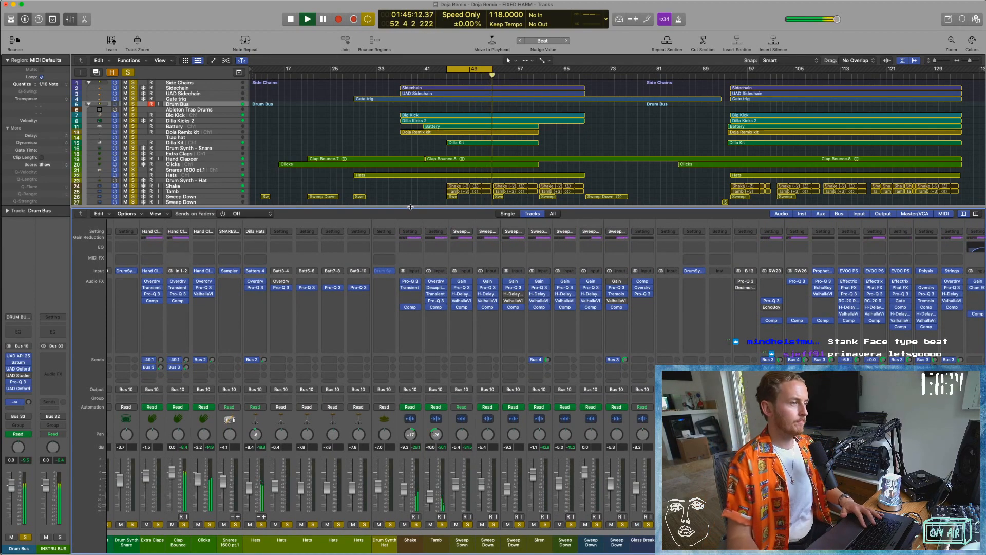
{"action": "key", "text": "x"}
Turn off cycle mode, stop playback and clear all solos.
{"action": "left_click", "coordinate": [400, 73]}
{"action": "left_click", "coordinate": [455, 70]}
{"action": "key", "text": "space"}
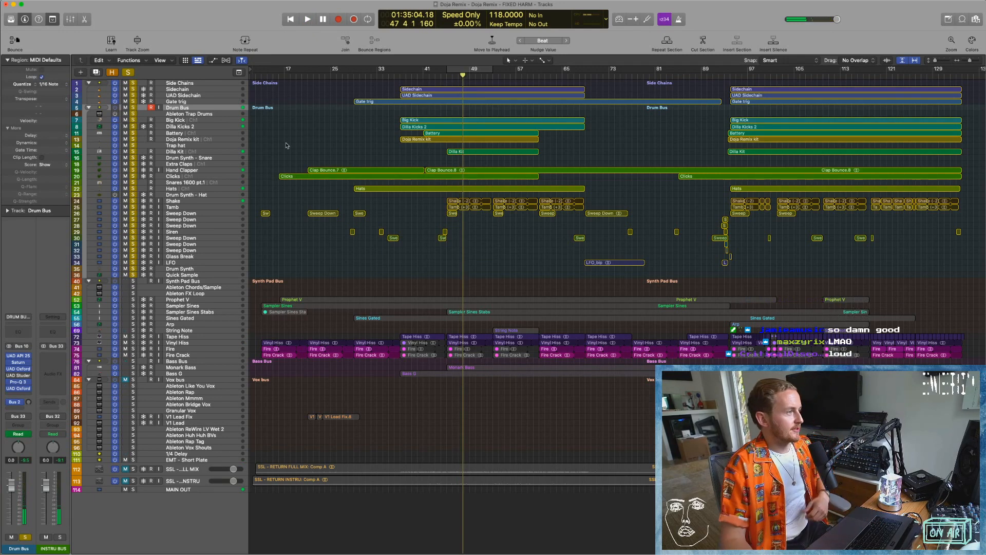
{"action": "left_click", "coordinate": [129, 72]}
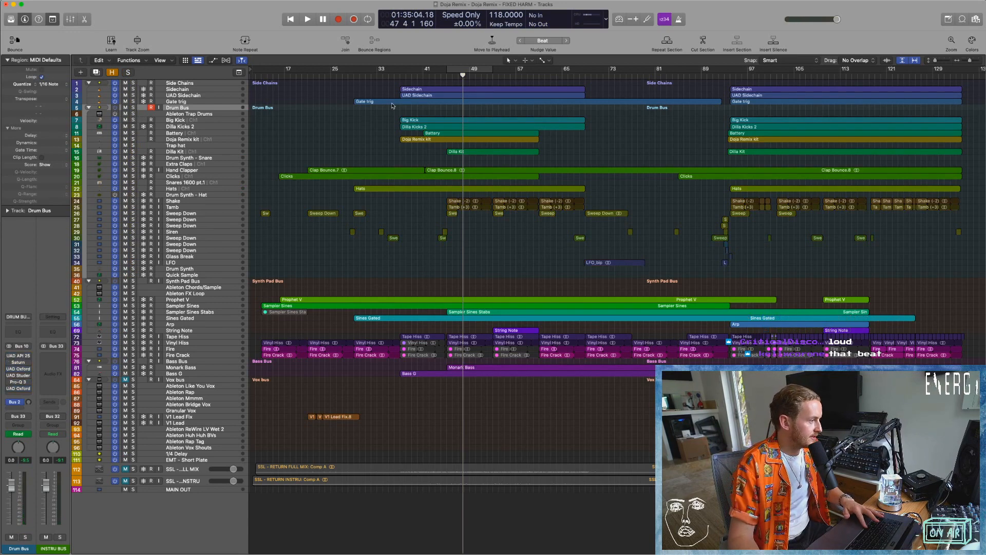
Restore the Drum Bus solo, play from bar 37 with cycle mode on, and remove the Drum Bus's UAD Studer plug-in.
{"action": "left_click", "coordinate": [401, 75]}
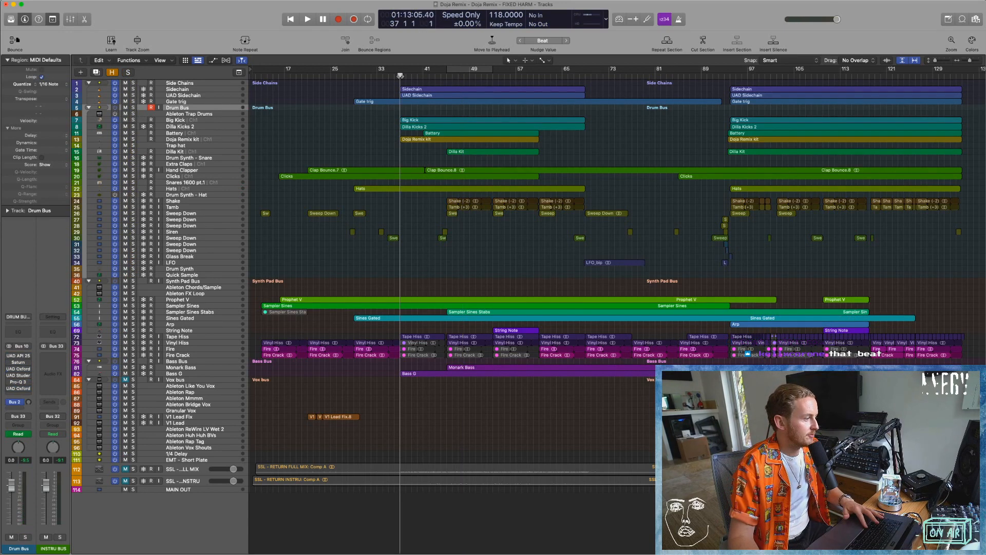
{"action": "left_click", "coordinate": [129, 72]}
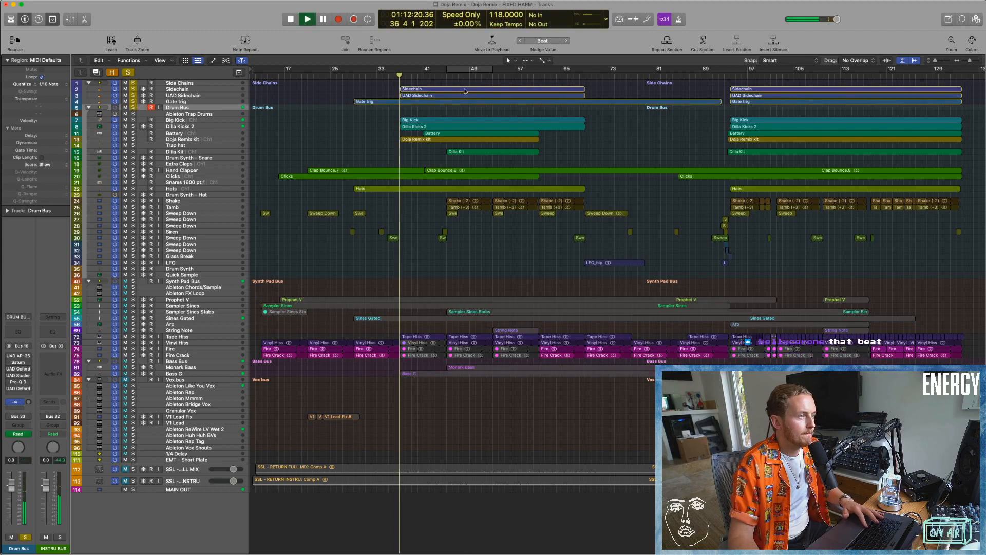
{"action": "key", "text": "c"}
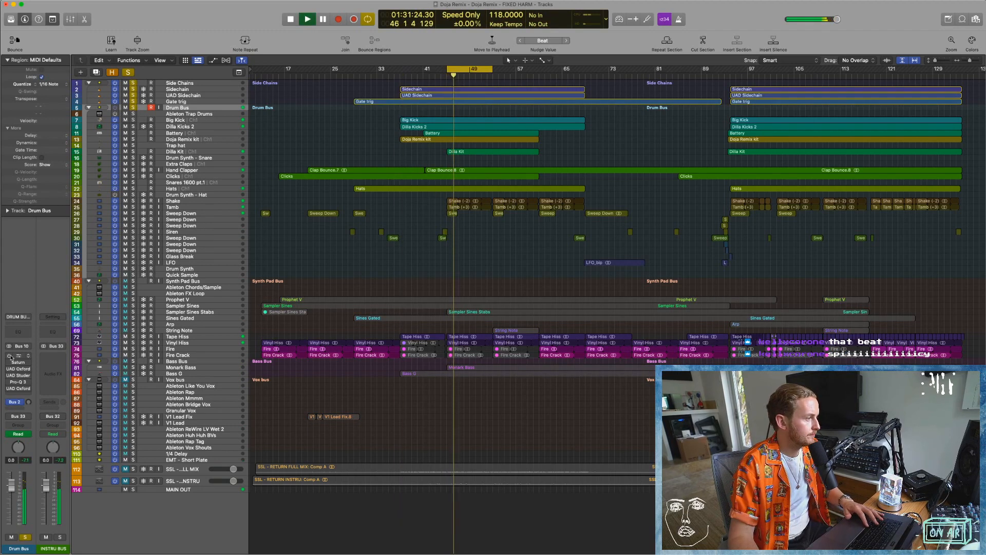
{"action": "left_click", "coordinate": [26, 375]}
{"action": "left_click", "coordinate": [59, 335]}
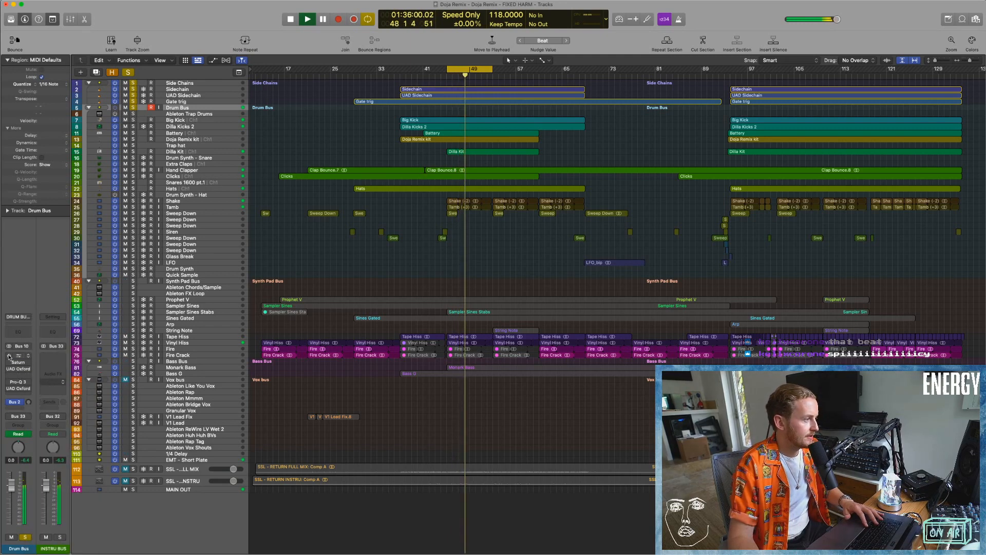
Compare the looped Drum Bus with its remaining plug-ins bypassed and active, then stop playback.
{"action": "left_click_drag", "start_coordinate": [9, 355], "coordinate": [11, 390]}
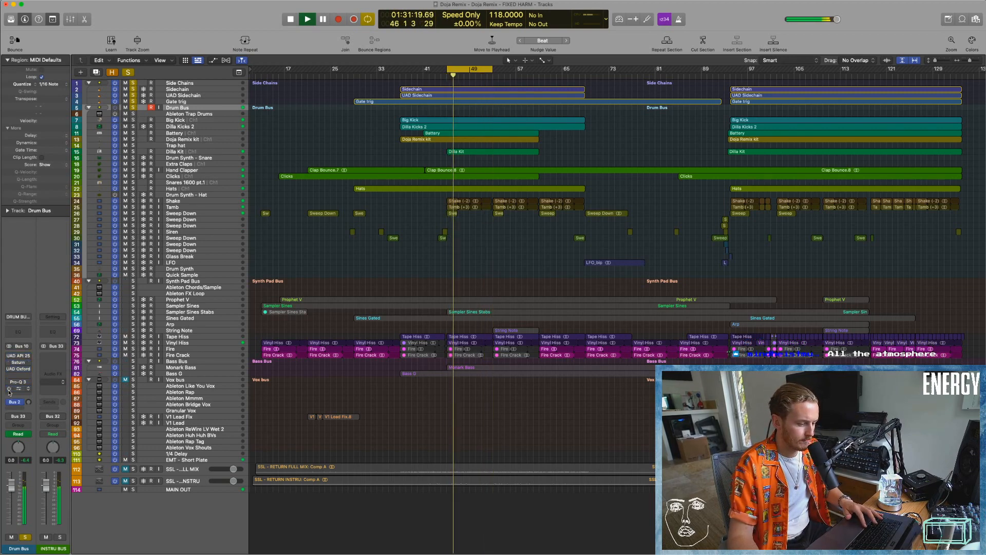
{"action": "key", "text": "space"}
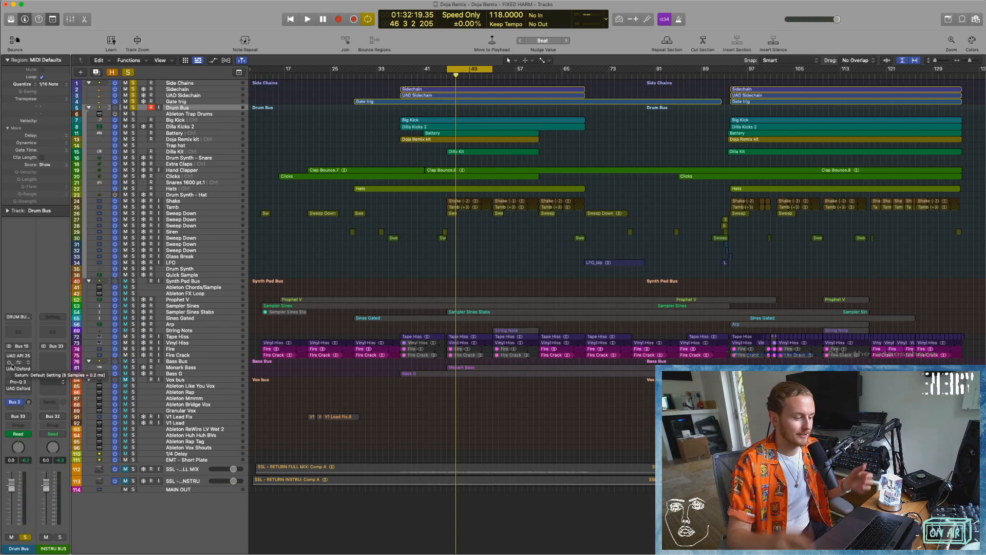
{"action": "key", "text": "space"}
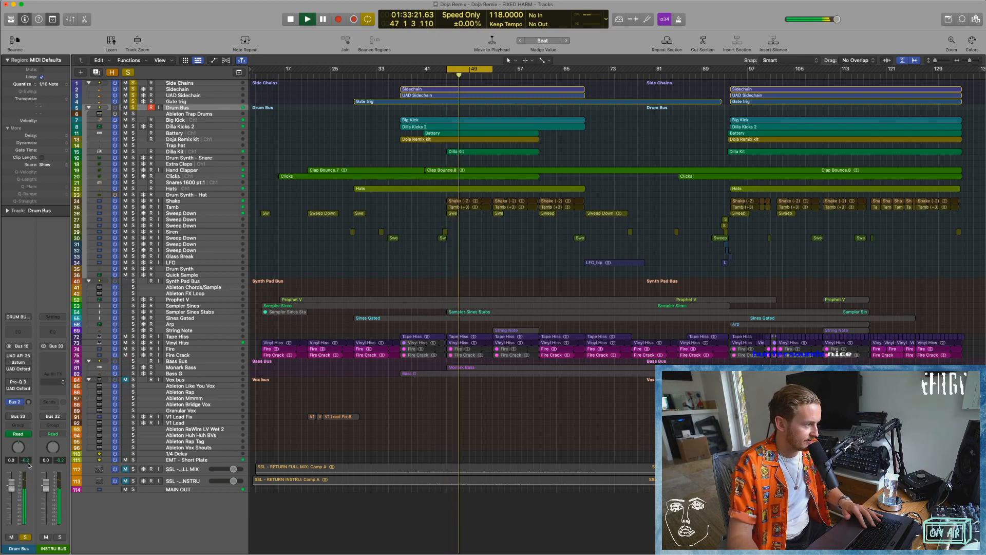
{"action": "key", "text": "space"}
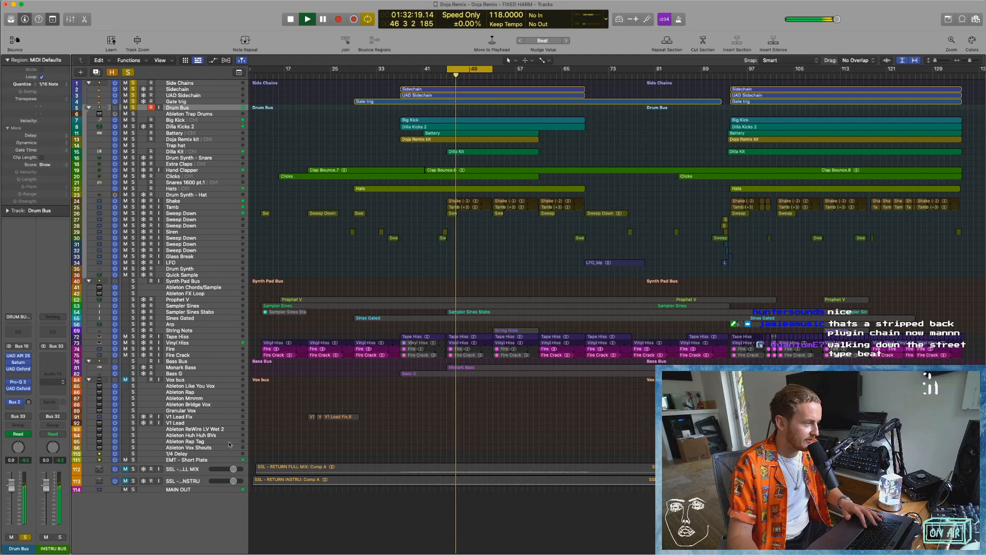
{"action": "key", "text": "space"}
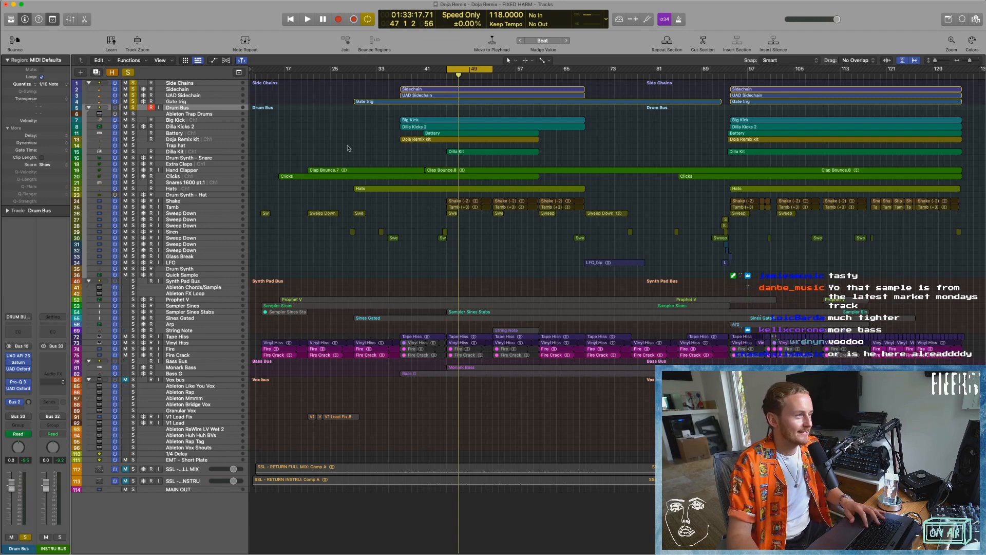
Play the looped Drum Bus and examine its individual drum regions across bars 45 to 53.
{"action": "key", "text": "super+Down"}
{"action": "key", "text": "super+Down"}
{"action": "key", "text": "super+Down"}
{"action": "key", "text": "super+Down"}
{"action": "key", "text": "space"}
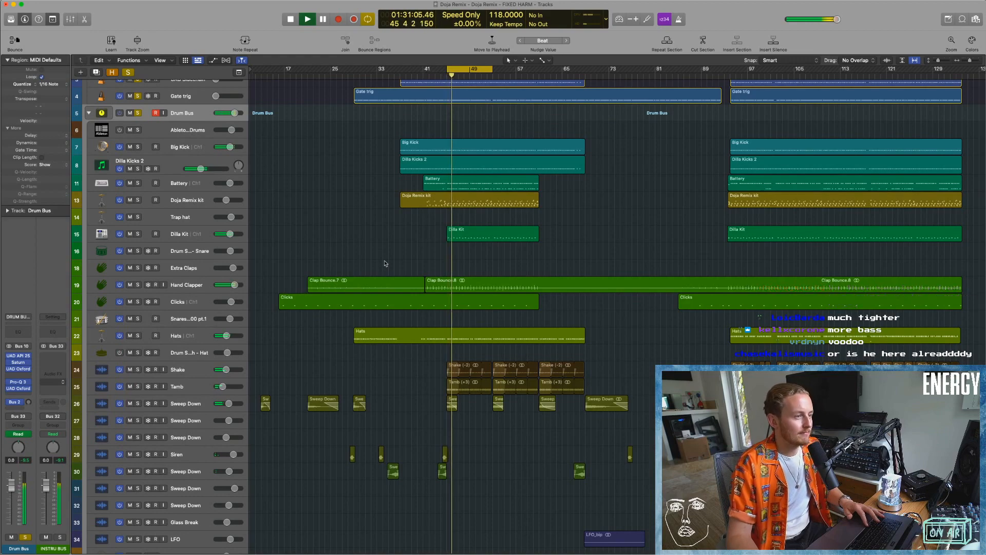
{"action": "key", "text": "super+Right"}
{"action": "key", "text": "super+Right"}
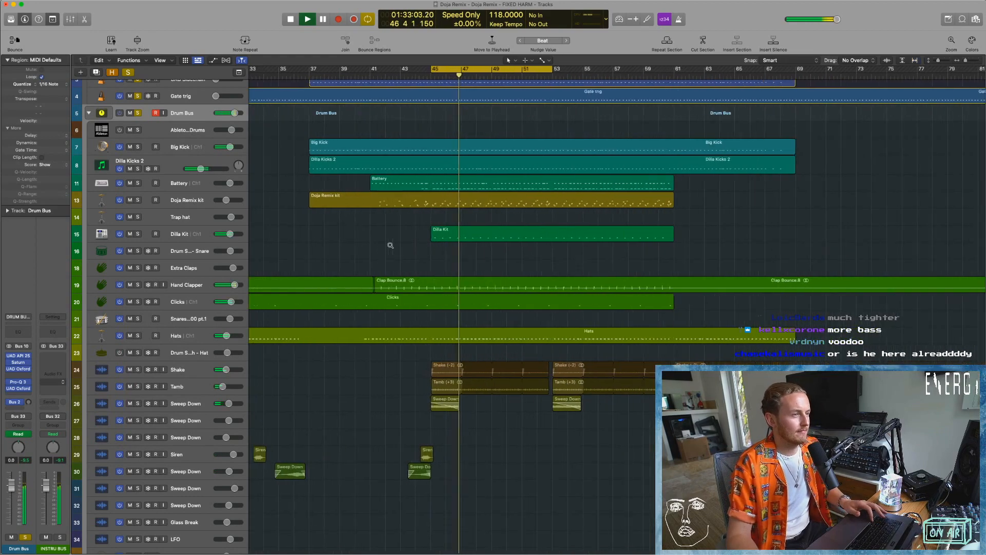
{"action": "key", "text": "super+Right"}
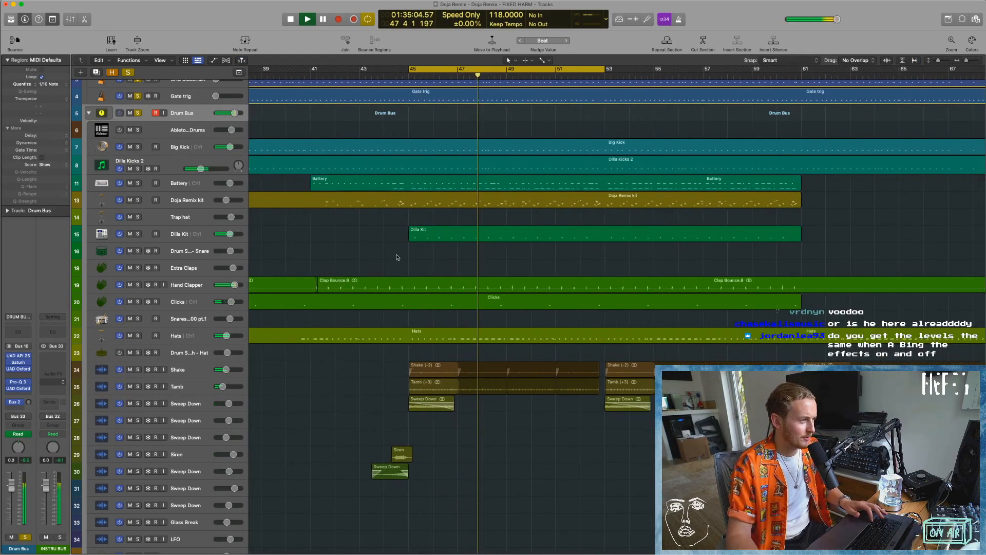
{"action": "scroll", "coordinate": [396, 257], "scroll_direction": "down", "scroll_amount": 2}
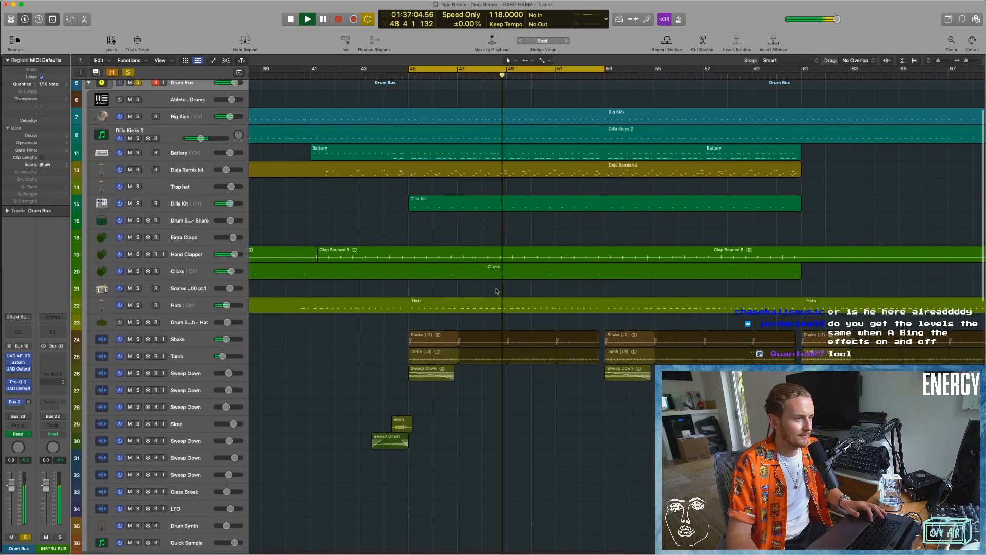
{"action": "scroll", "coordinate": [496, 291], "scroll_direction": "down", "scroll_amount": 3}
{"action": "scroll", "coordinate": [496, 288], "scroll_direction": "up", "scroll_amount": 8}
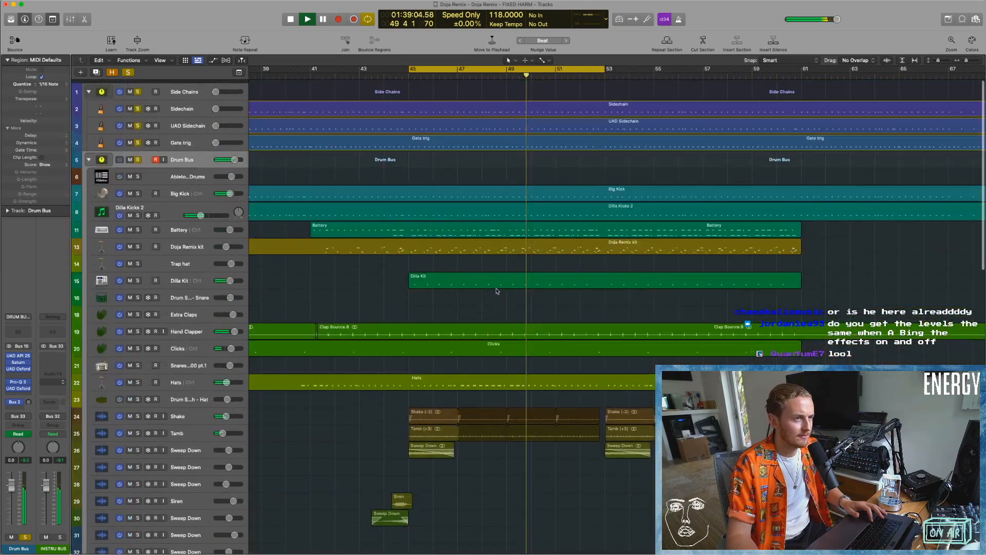
Inspect the Doja Remix kit region's notes in the Piano Roll, then stop playback and close the editor.
{"action": "double_click", "coordinate": [604, 245]}
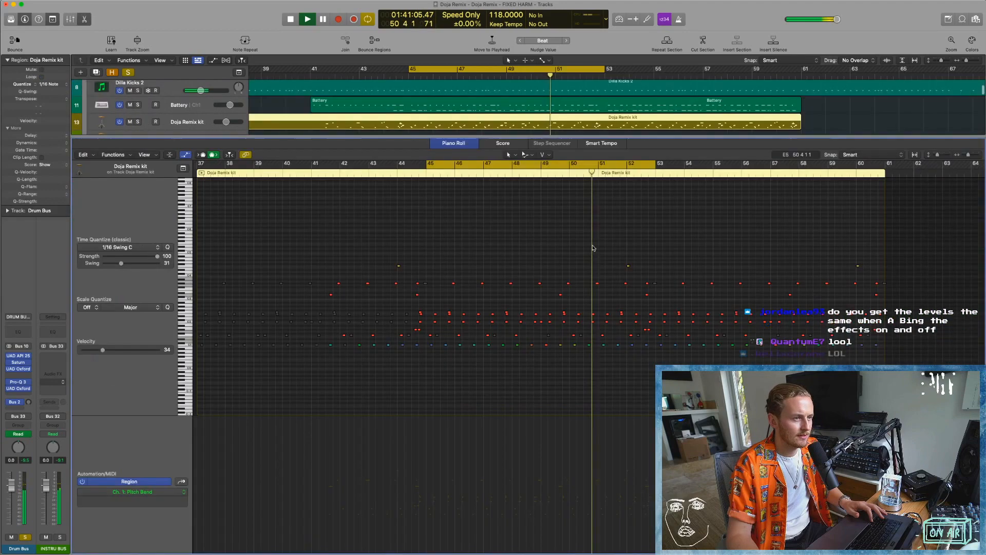
{"action": "scroll", "coordinate": [604, 287], "scroll_direction": "right", "scroll_amount": 3}
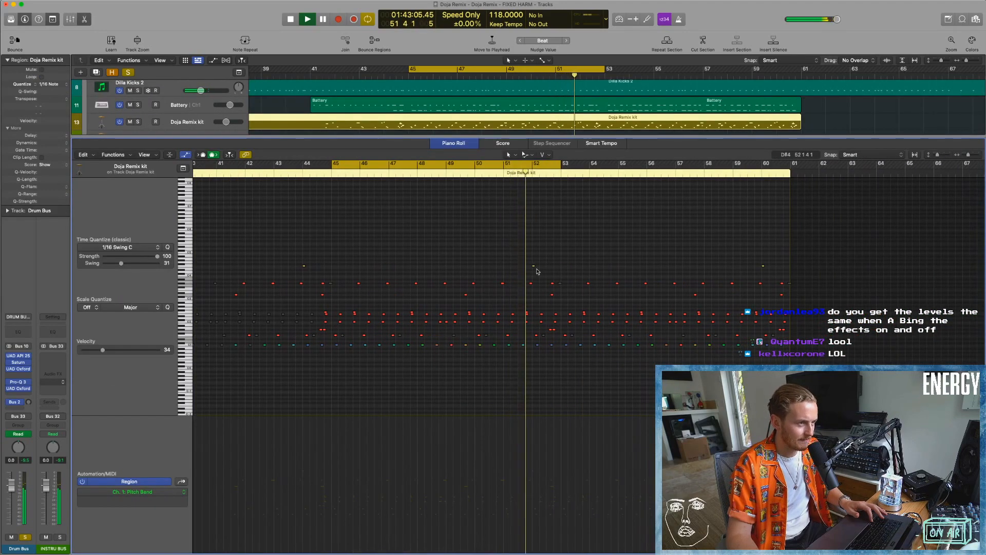
{"action": "key", "text": "space"}
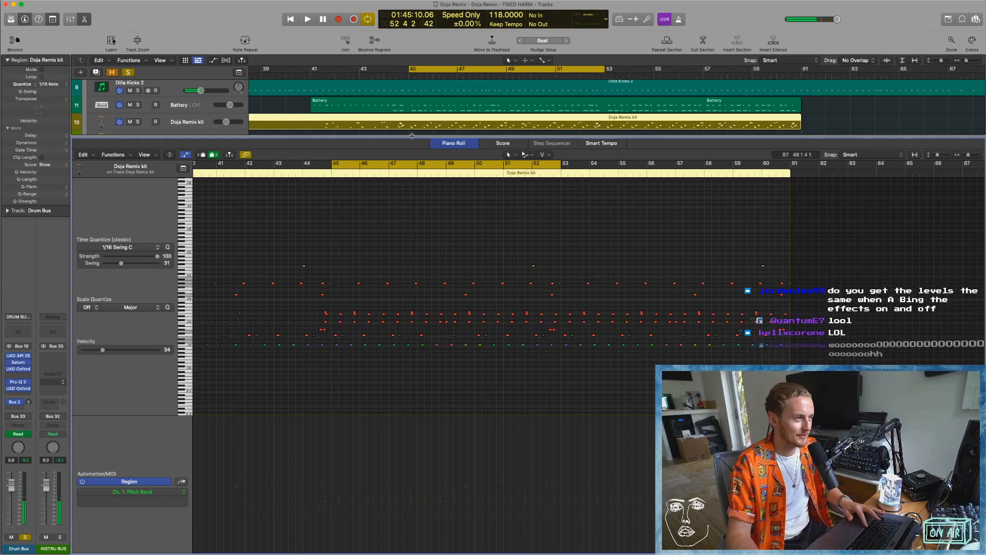
{"action": "key", "text": "p"}
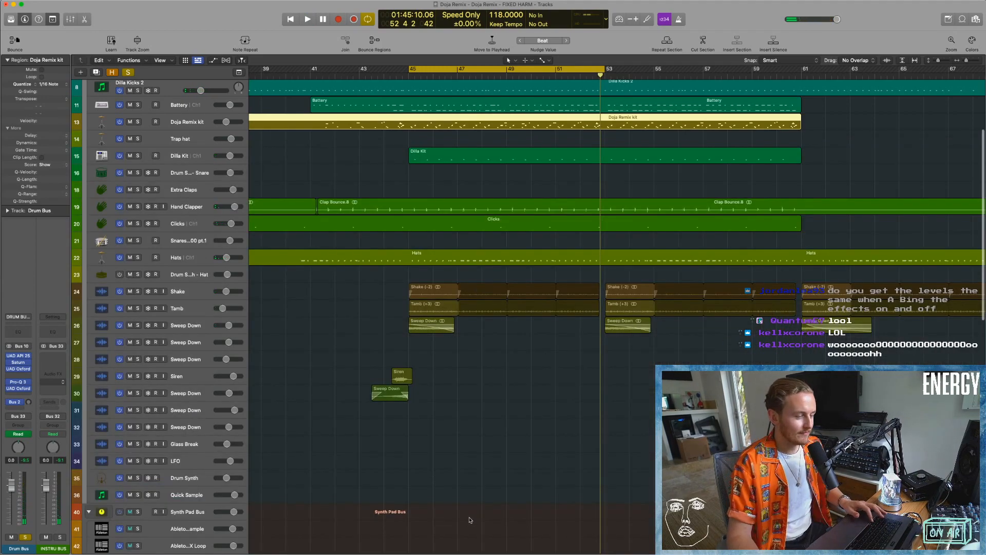
Replace the Drum Bus solo with solos on Big Kick and Dilla Kicks 2, and play the loop from bar 45.
{"action": "key", "text": "super+Up"}
{"action": "key", "text": "super+Up"}
{"action": "scroll", "coordinate": [430, 378], "scroll_direction": "up", "scroll_amount": 3}
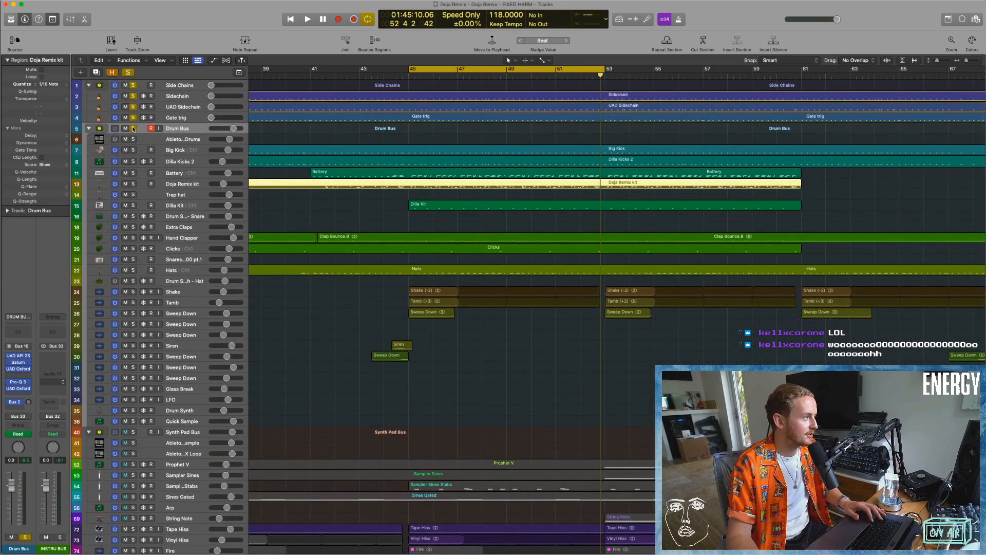
{"action": "left_click", "coordinate": [133, 128]}
{"action": "left_click", "coordinate": [133, 150]}
{"action": "left_click", "coordinate": [133, 161]}
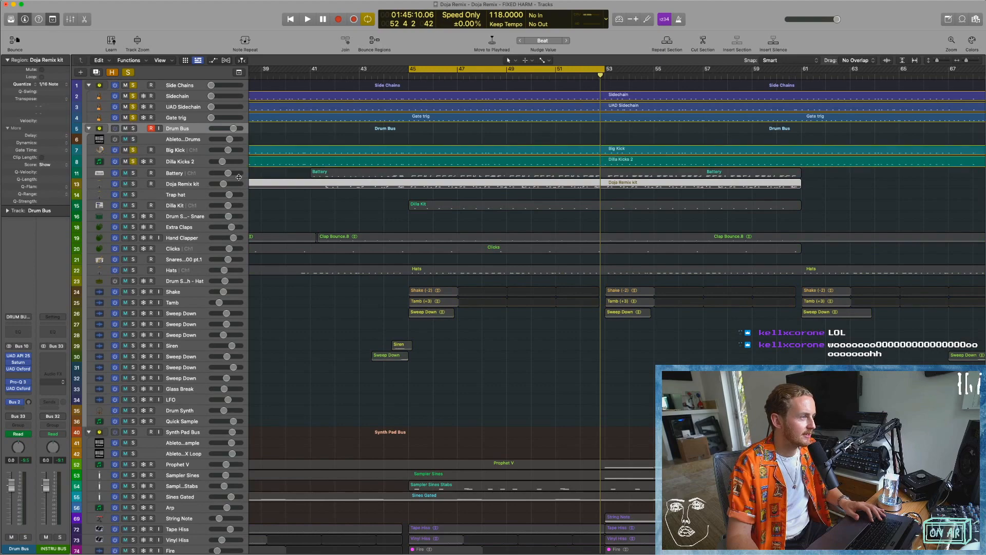
{"action": "key", "text": "super+Left"}
{"action": "key", "text": "space"}
{"action": "key", "text": "super+Down"}
{"action": "key", "text": "super+Down"}
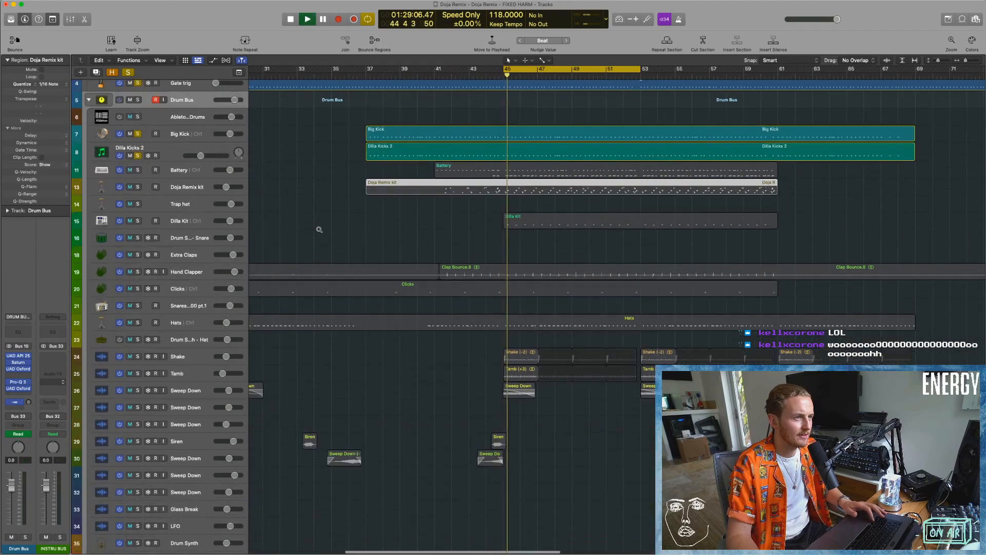
Add the Battery track to the soloed kicks and select it.
{"action": "scroll", "coordinate": [335, 193], "scroll_direction": "up", "scroll_amount": 3}
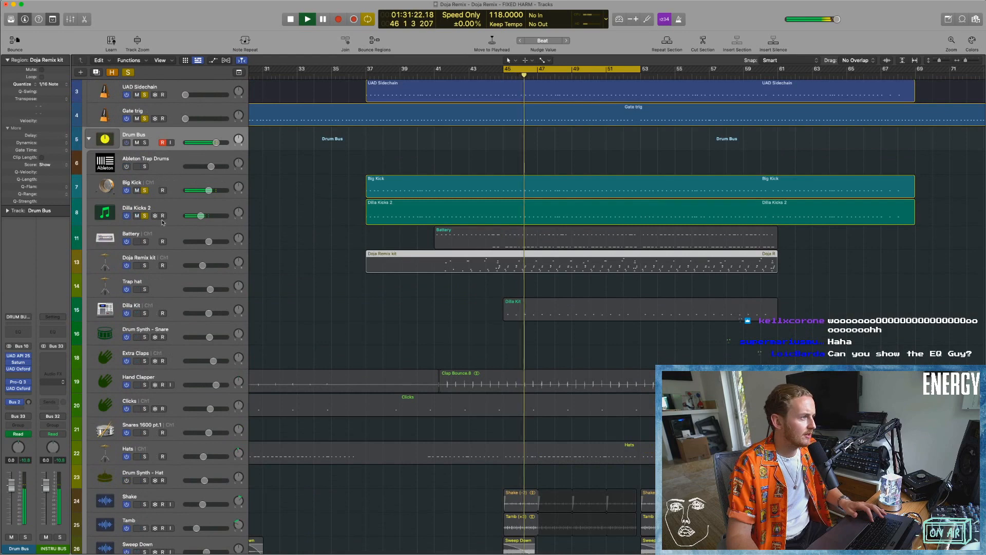
{"action": "left_click", "coordinate": [145, 242]}
{"action": "left_click", "coordinate": [172, 238]}
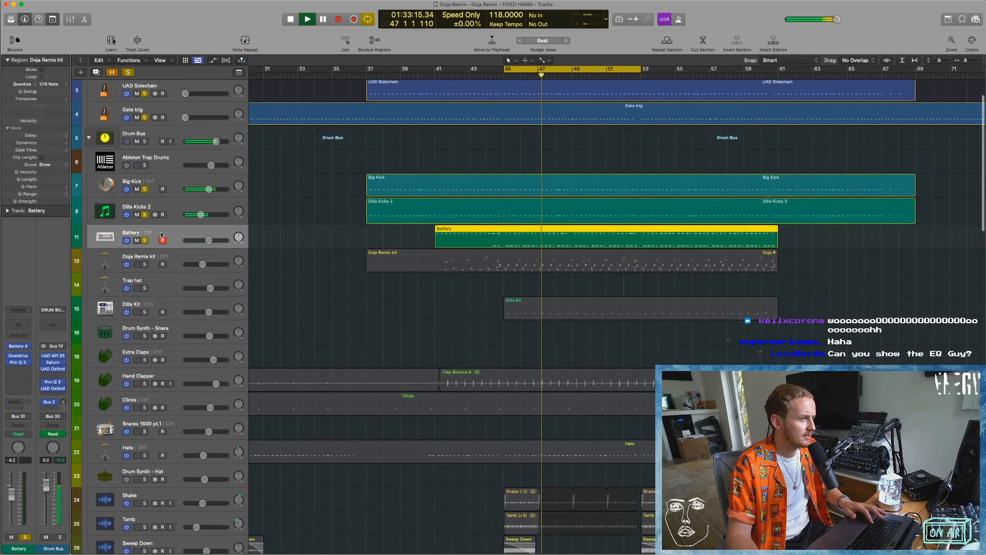
Show the mixer, briefly audition the Perc channel with the soloed Battery, clear that extra solo and stop playback.
{"action": "key", "text": "x"}
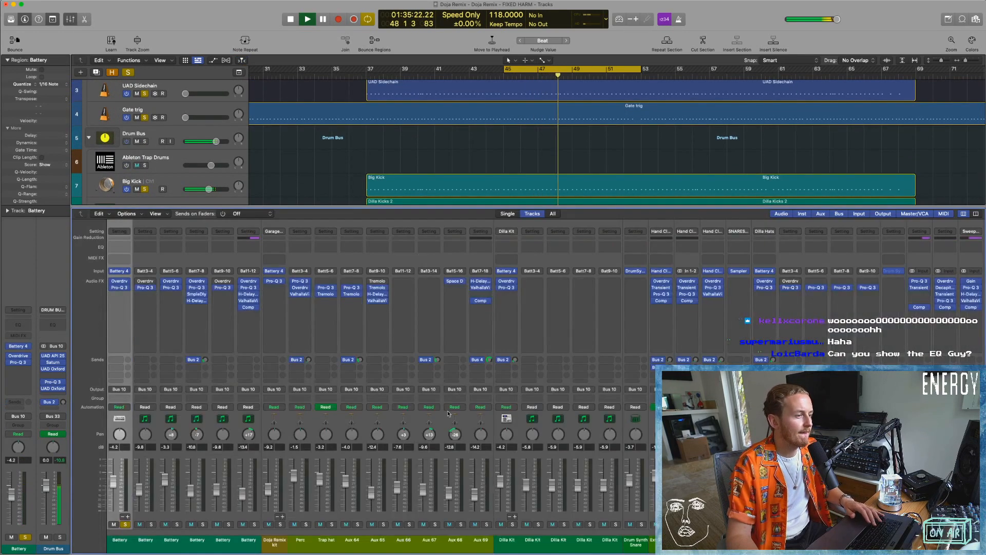
{"action": "left_click", "coordinate": [309, 524]}
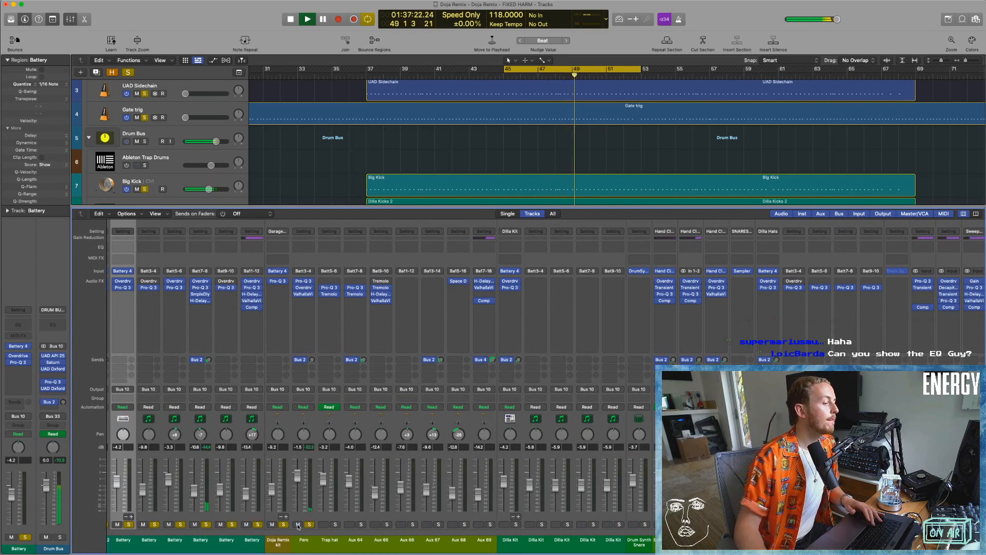
{"action": "left_click_drag", "start_coordinate": [309, 525], "coordinate": [156, 525]}
{"action": "scroll", "coordinate": [158, 529], "scroll_direction": "left", "scroll_amount": 5}
{"action": "scroll", "coordinate": [158, 529], "scroll_direction": "left", "scroll_amount": 3}
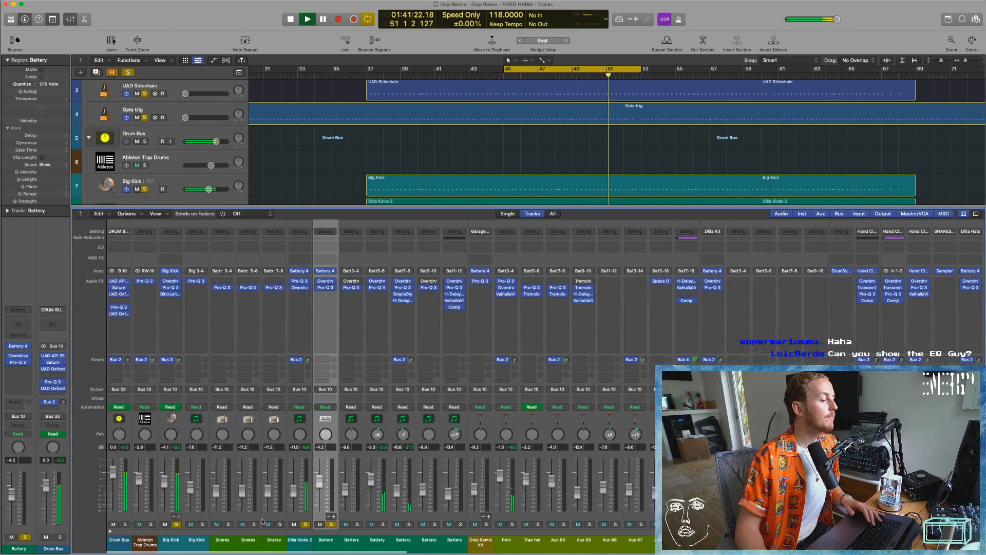
{"action": "scroll", "coordinate": [457, 201], "scroll_direction": "down", "scroll_amount": 3}
{"action": "key", "text": "space"}
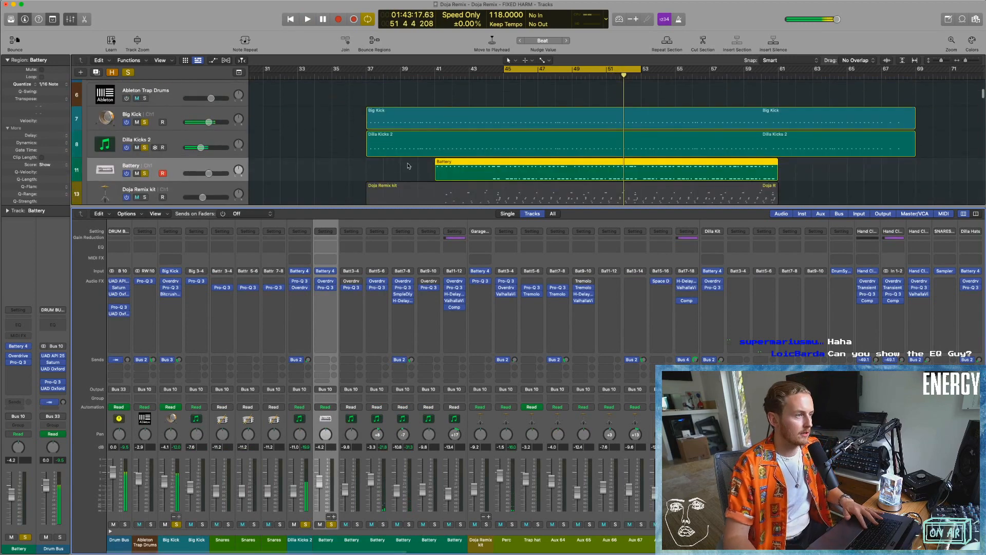
Take the Battery track out of solo and play the loop with only Big Kick and Dilla Kicks 2.
{"action": "key", "text": "super+Right"}
{"action": "key", "text": "super+Right"}
{"action": "key", "text": "super+Down"}
{"action": "scroll", "coordinate": [443, 132], "scroll_direction": "down", "scroll_amount": 2}
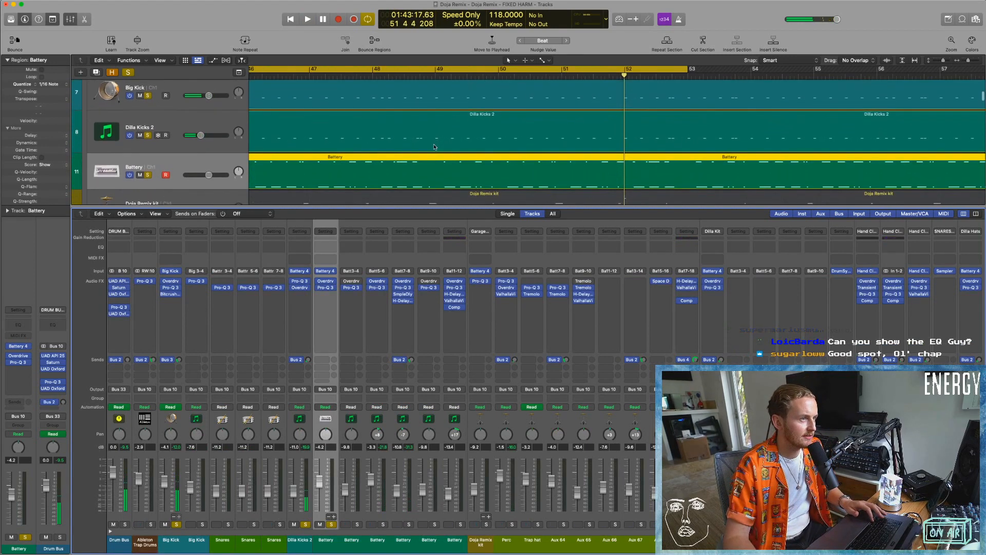
{"action": "key", "text": "super+Left"}
{"action": "key", "text": "super+Left"}
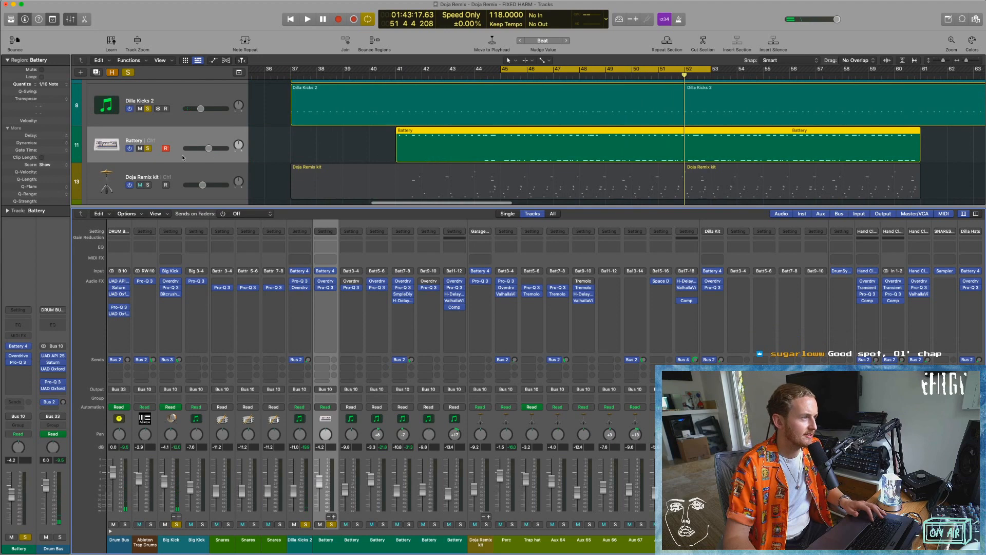
{"action": "left_click", "coordinate": [149, 149]}
{"action": "scroll", "coordinate": [280, 510], "scroll_direction": "left", "scroll_amount": 1}
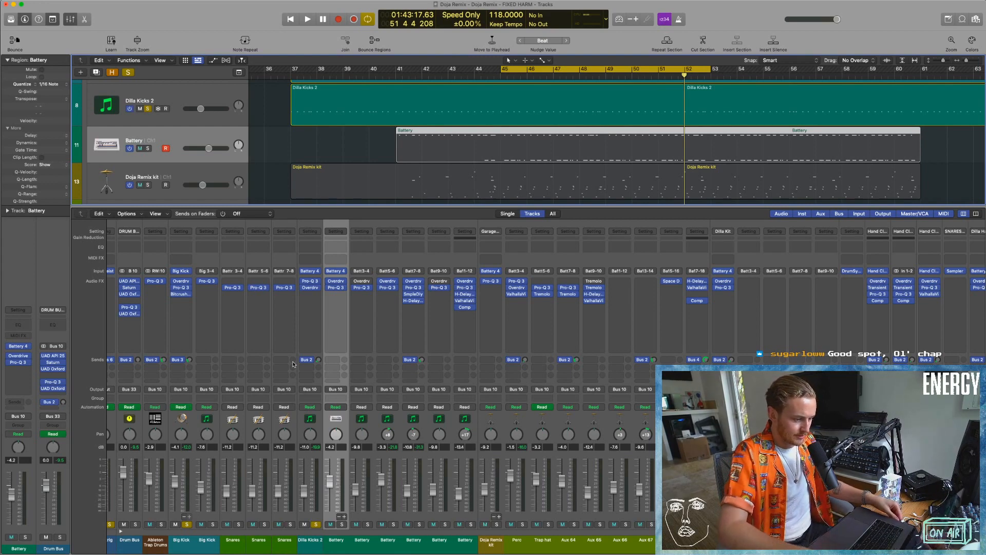
{"action": "key", "text": "space"}
{"action": "scroll", "coordinate": [350, 144], "scroll_direction": "up", "scroll_amount": 2}
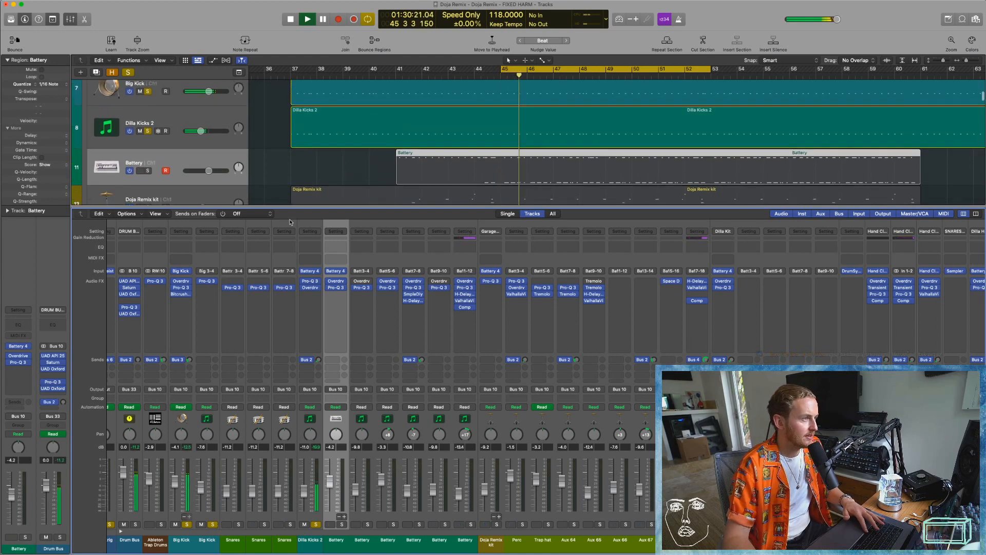
Hide the mixer, open Big Kick's instrument window and audition that track without the Dilla Kicks 2 solo.
{"action": "key", "text": "x"}
{"action": "scroll", "coordinate": [164, 190], "scroll_direction": "up", "scroll_amount": 3}
{"action": "left_click", "coordinate": [147, 189]}
{"action": "left_click", "coordinate": [148, 190]}
{"action": "left_click", "coordinate": [151, 181]}
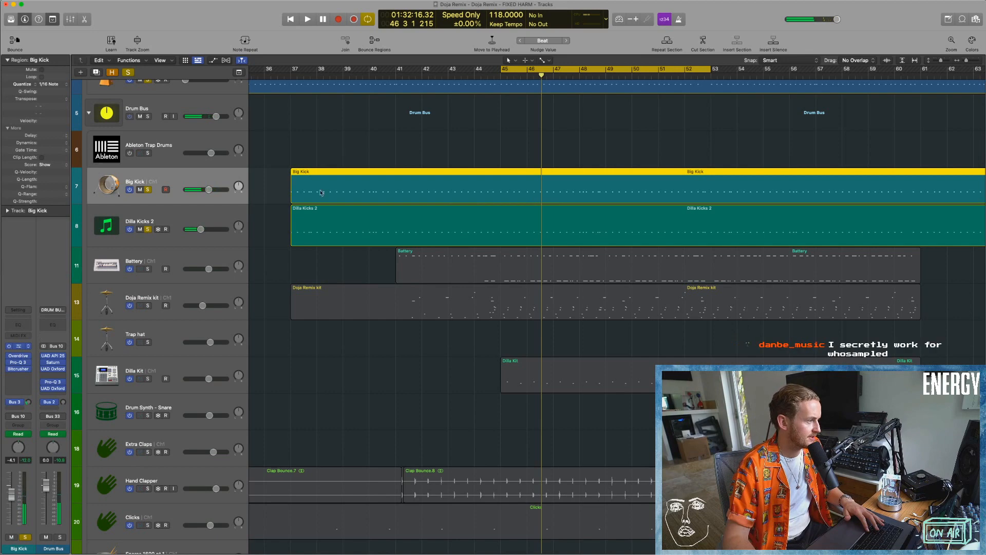
{"action": "left_click_drag", "start_coordinate": [348, 102], "coordinate": [329, 99]}
{"action": "key", "text": "space"}
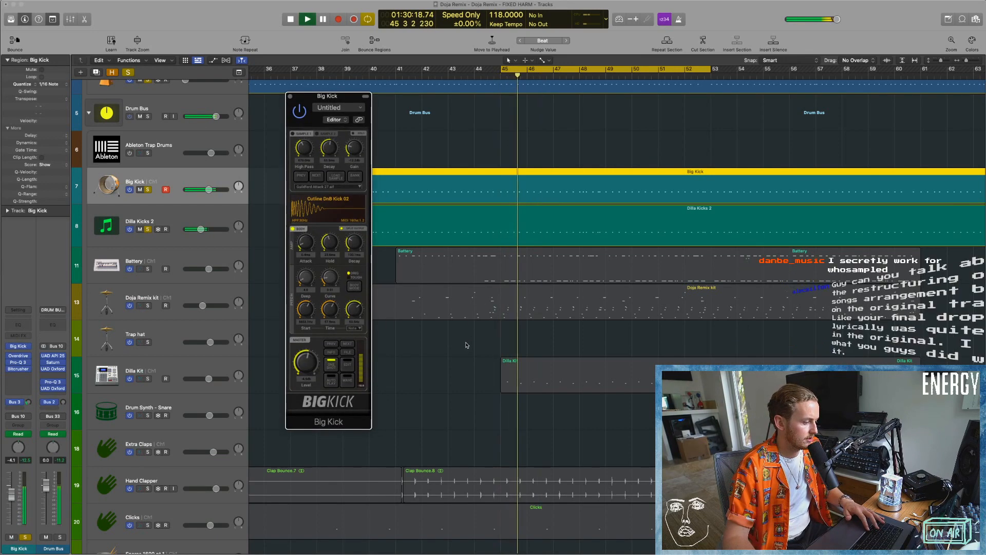
{"action": "left_click", "coordinate": [148, 229]}
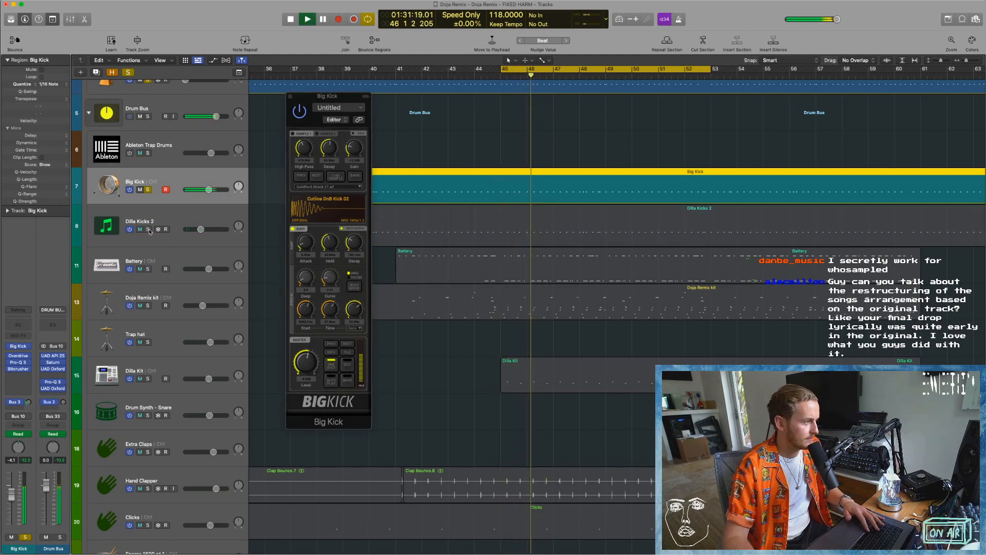
{"action": "key", "text": "space"}
Inspect the Bitcrusher and Pro-Q 3 effects on Big Kick during playback, then close all its plug-in windows.
{"action": "left_click", "coordinate": [19, 369]}
{"action": "left_click_drag", "start_coordinate": [311, 100], "coordinate": [245, 142]}
{"action": "key", "text": "space"}
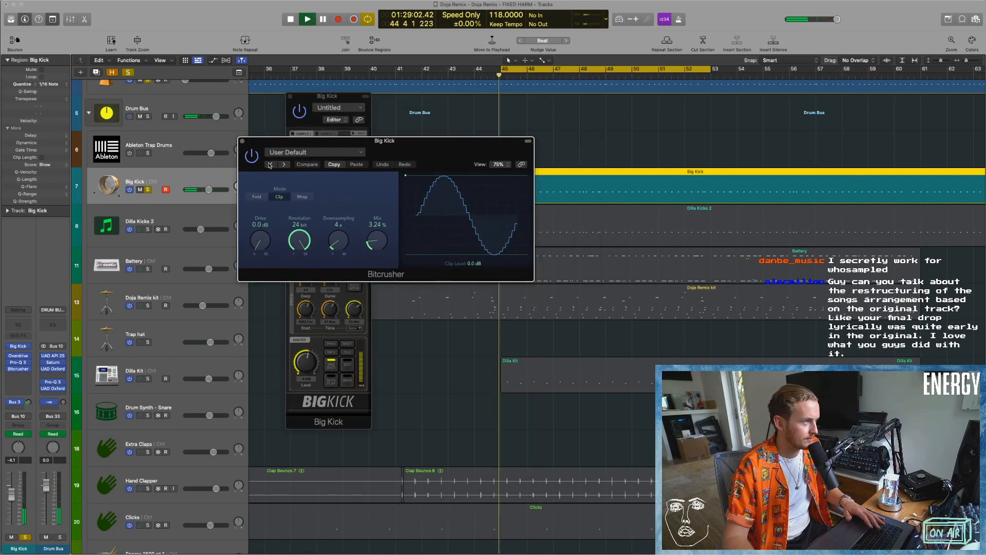
{"action": "left_click", "coordinate": [243, 141]}
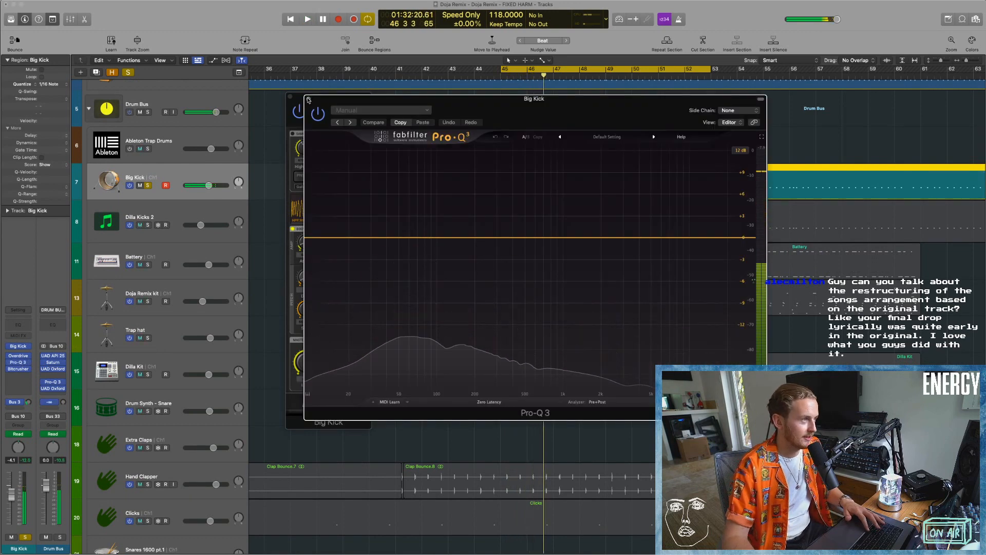
{"action": "left_click", "coordinate": [308, 100]}
{"action": "left_click", "coordinate": [290, 96]}
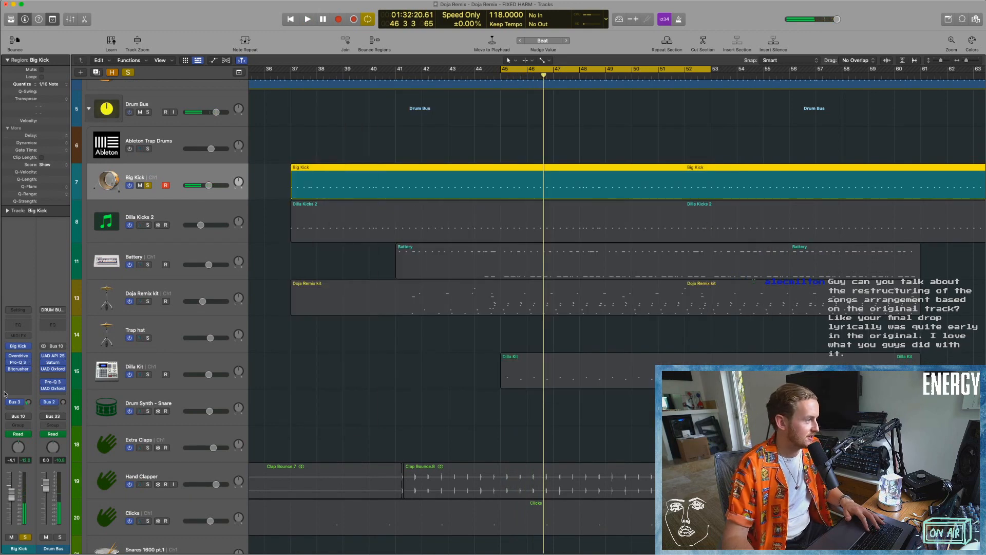
Solo Dilla Kicks 2 on its own, then layer Big Kick back in and audition both together.
{"action": "left_click", "coordinate": [135, 225]}
{"action": "left_click", "coordinate": [148, 225]}
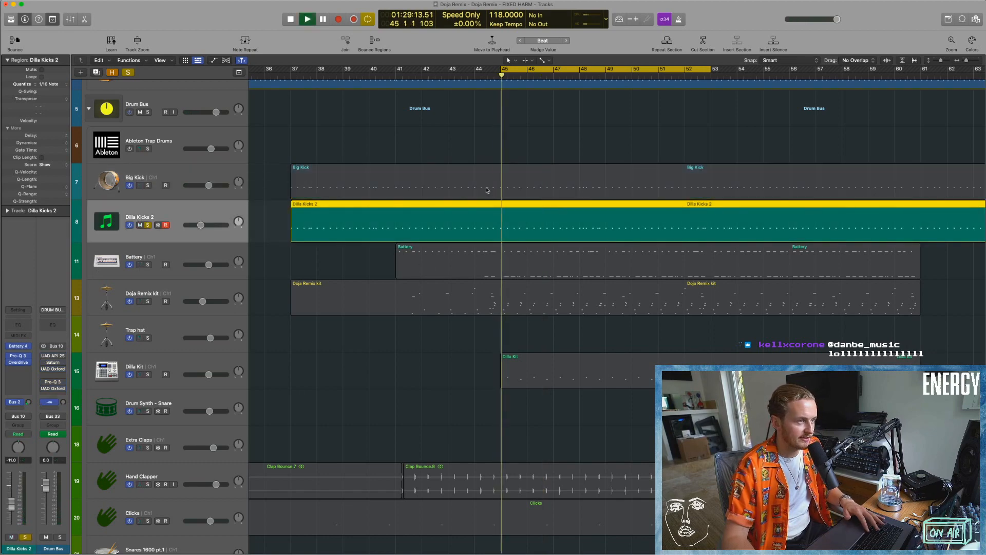
{"action": "left_click", "coordinate": [148, 185]}
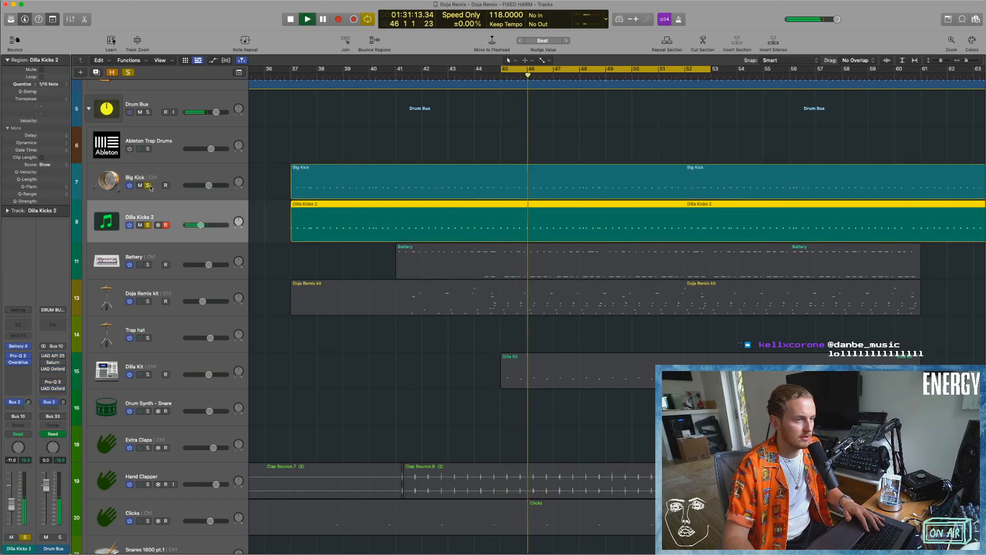
{"action": "key", "text": "space"}
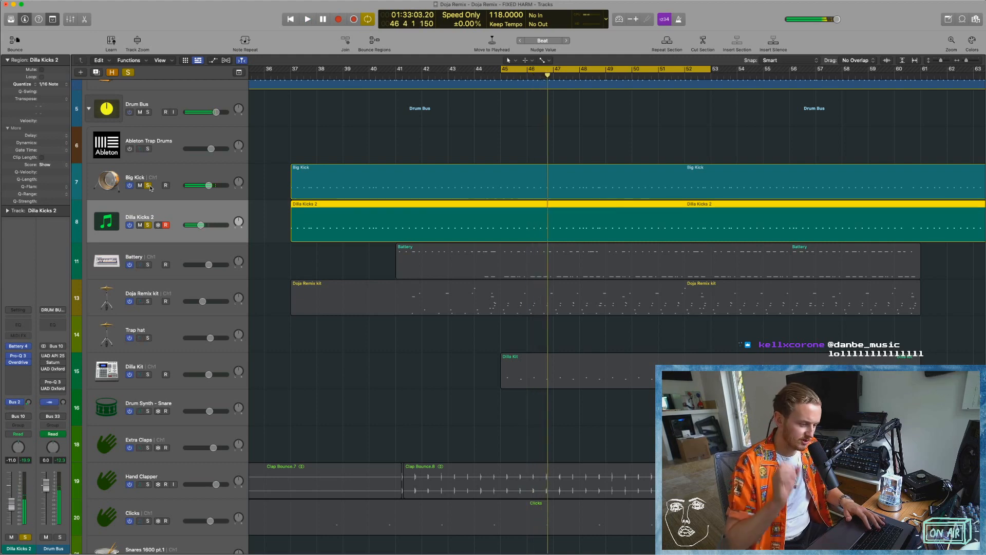
{"action": "key", "text": "space"}
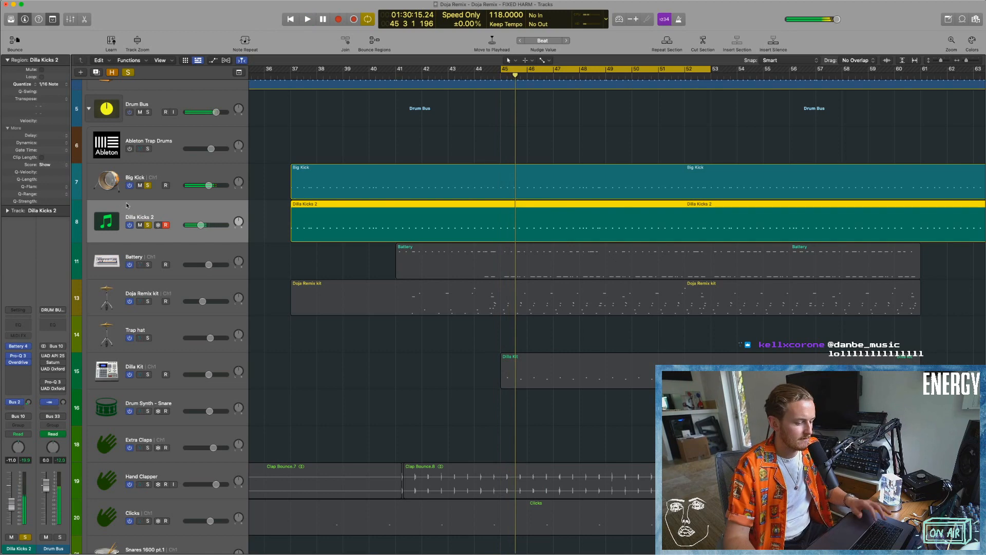
Show the mixer, solo the row of Battery channels and clear the kick and snare solos during playback.
{"action": "key", "text": "x"}
{"action": "left_click", "coordinate": [147, 226]}
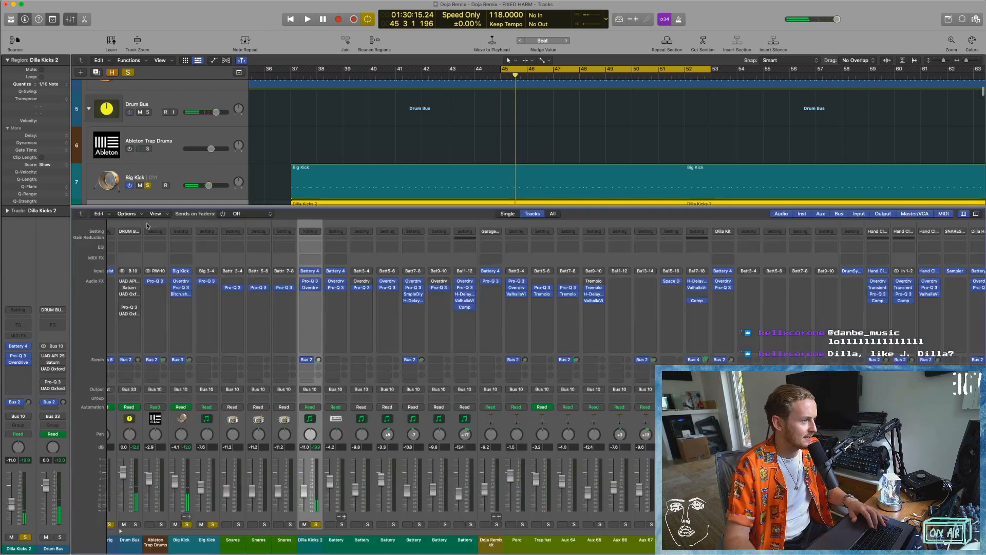
{"action": "scroll", "coordinate": [149, 163], "scroll_direction": "down", "scroll_amount": 2}
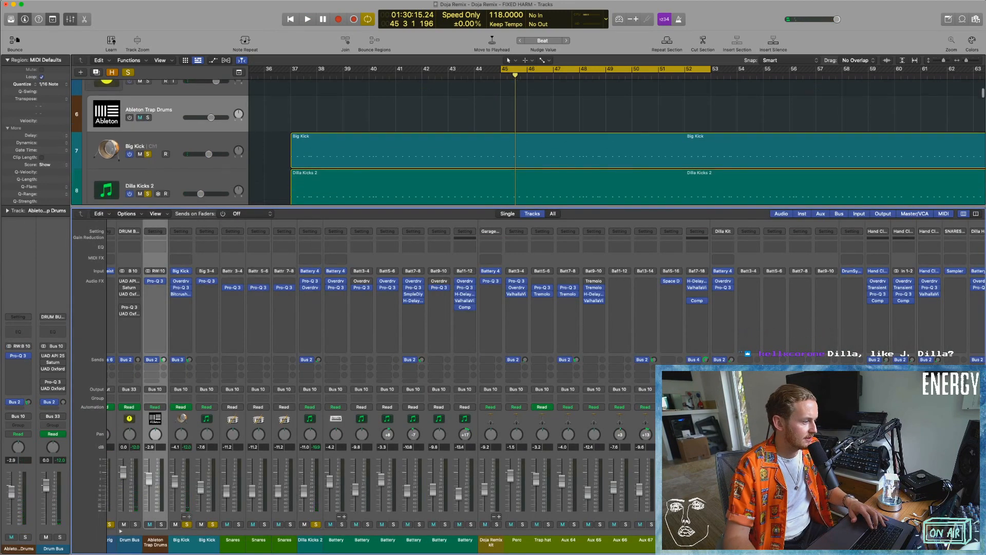
{"action": "key", "text": "space"}
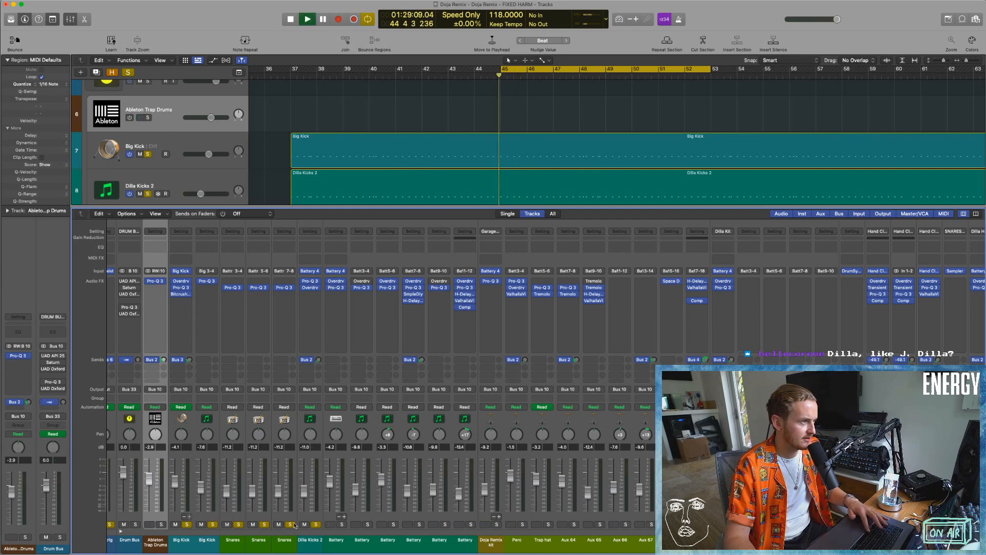
{"action": "left_click_drag", "start_coordinate": [342, 524], "coordinate": [471, 523]}
{"action": "key", "text": "space"}
{"action": "left_click_drag", "start_coordinate": [316, 525], "coordinate": [187, 525]}
{"action": "key", "text": "space"}
Select the Battery 5-6 output channel, audition it among the soloed Battery outputs and stop playback.
{"action": "left_click", "coordinate": [395, 543]}
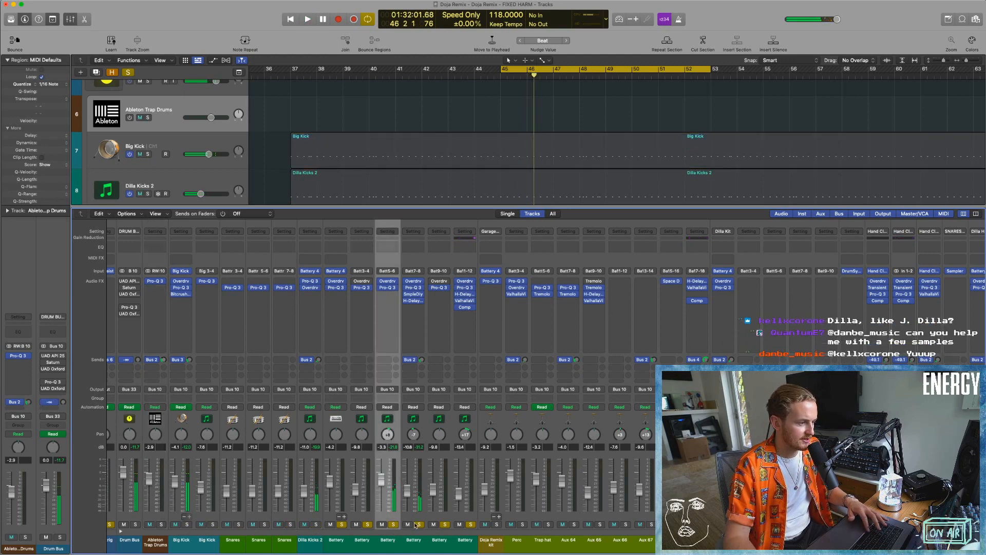
{"action": "key", "text": "space"}
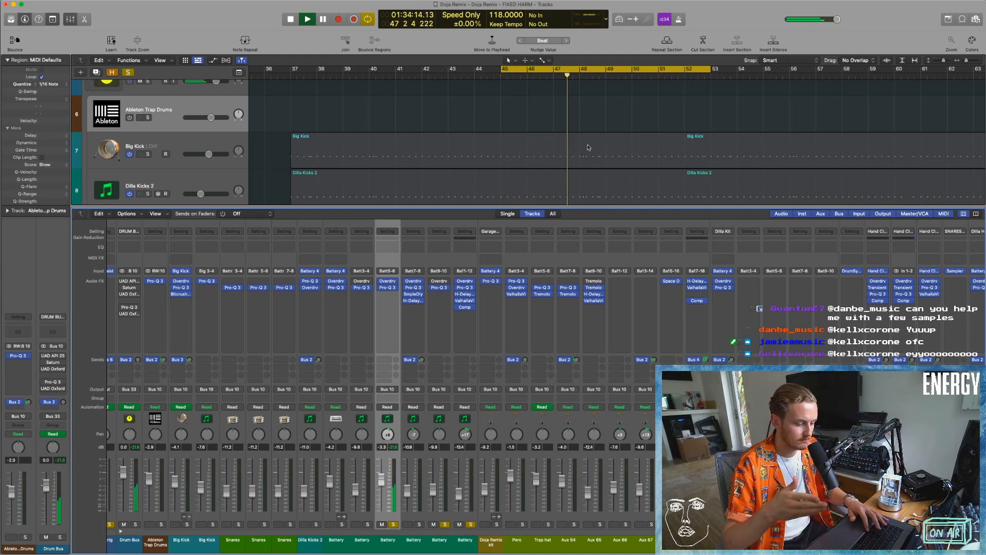
{"action": "key", "text": "space"}
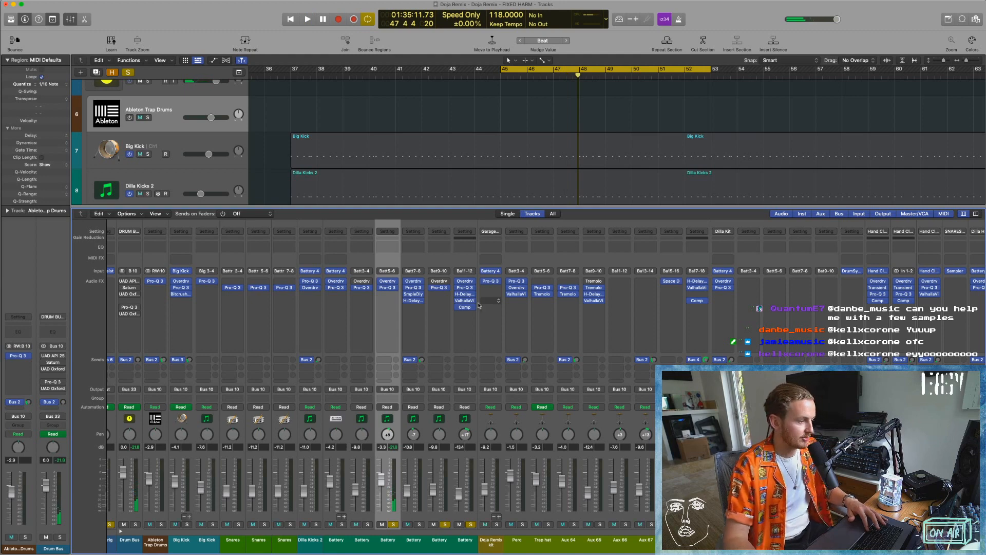
Isolate the Battery 7-8 output channel in solo and inspect its H-Delay plug-in during playback.
{"action": "left_click", "coordinate": [319, 545]}
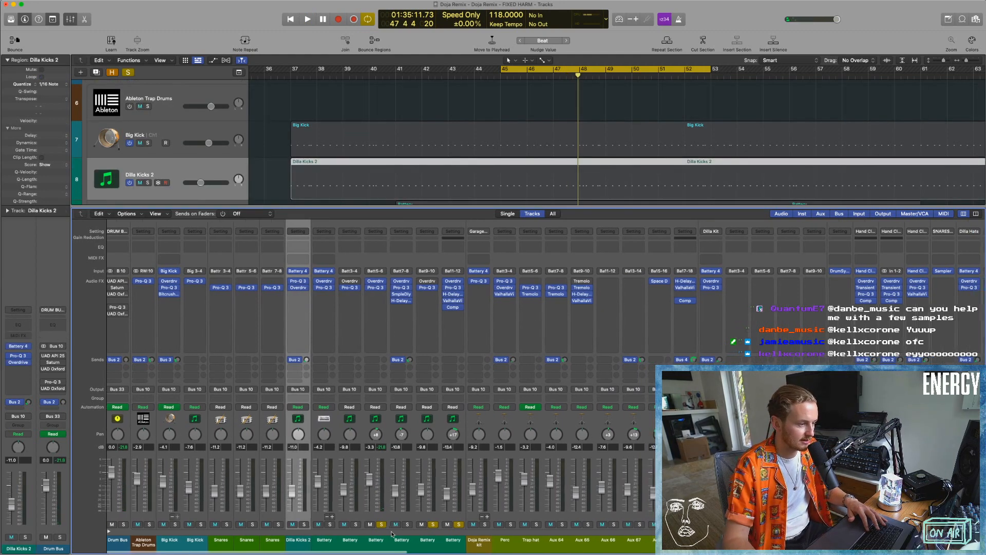
{"action": "left_click", "coordinate": [456, 525]}
{"action": "left_click", "coordinate": [382, 524]}
{"action": "key", "text": "space"}
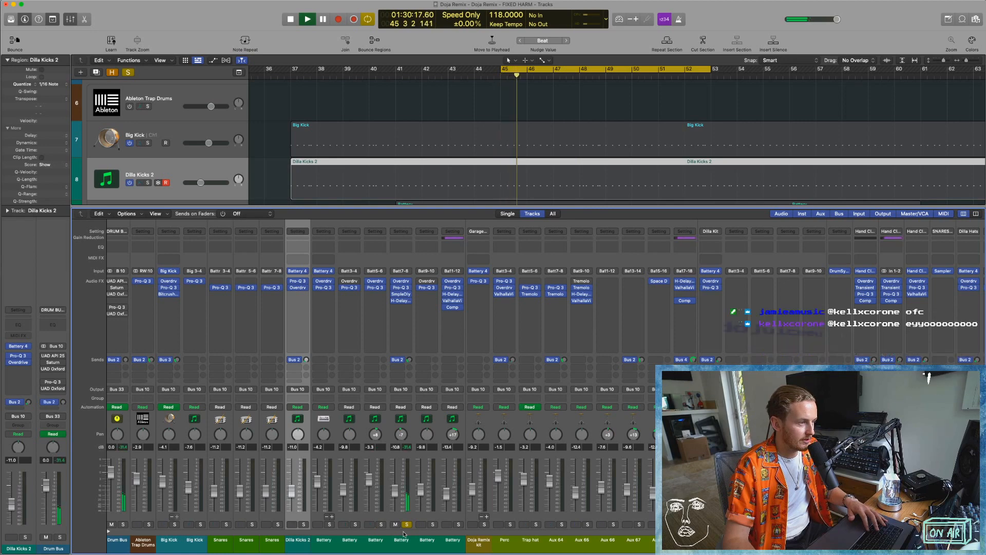
{"action": "mouse_move", "coordinate": [400, 303]}
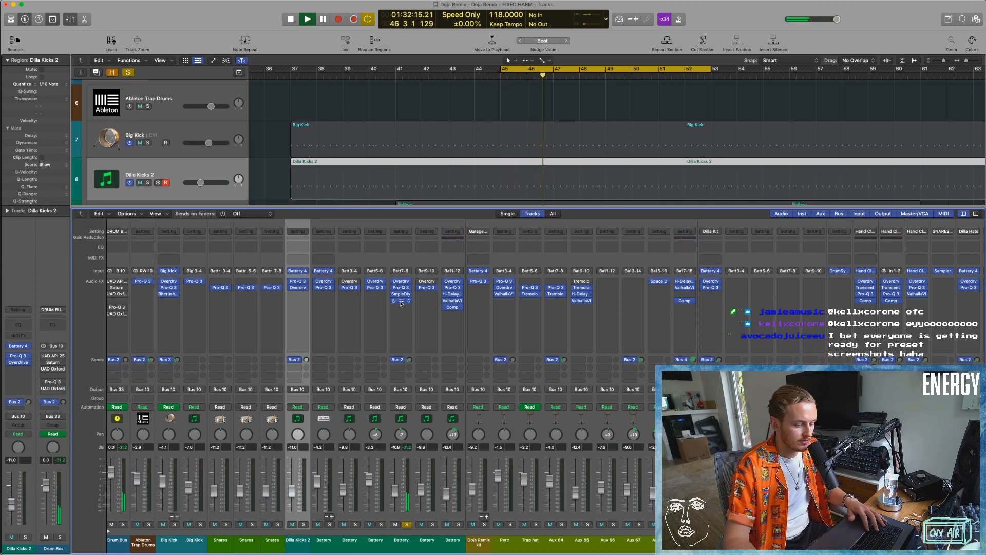
{"action": "left_click", "coordinate": [400, 303]}
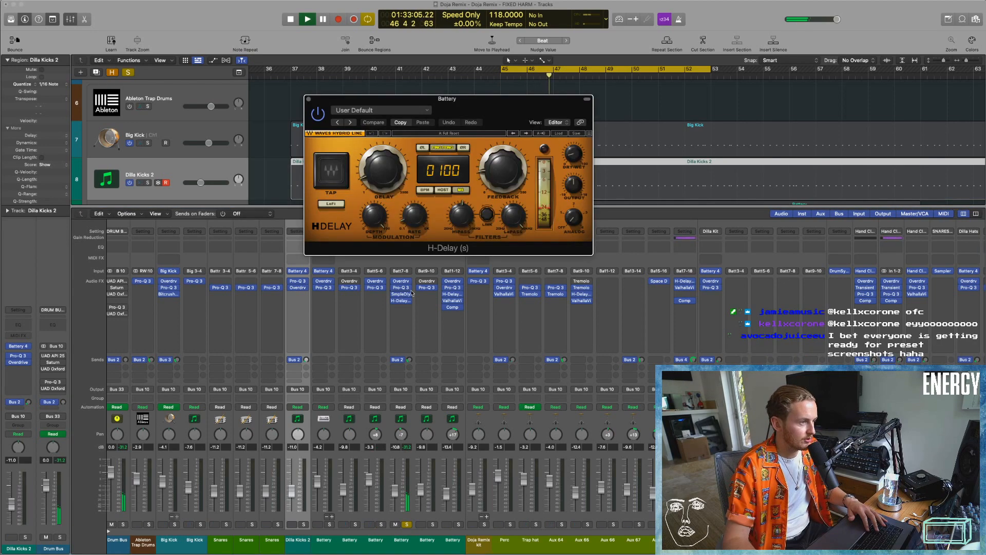
{"action": "left_click", "coordinate": [309, 99]}
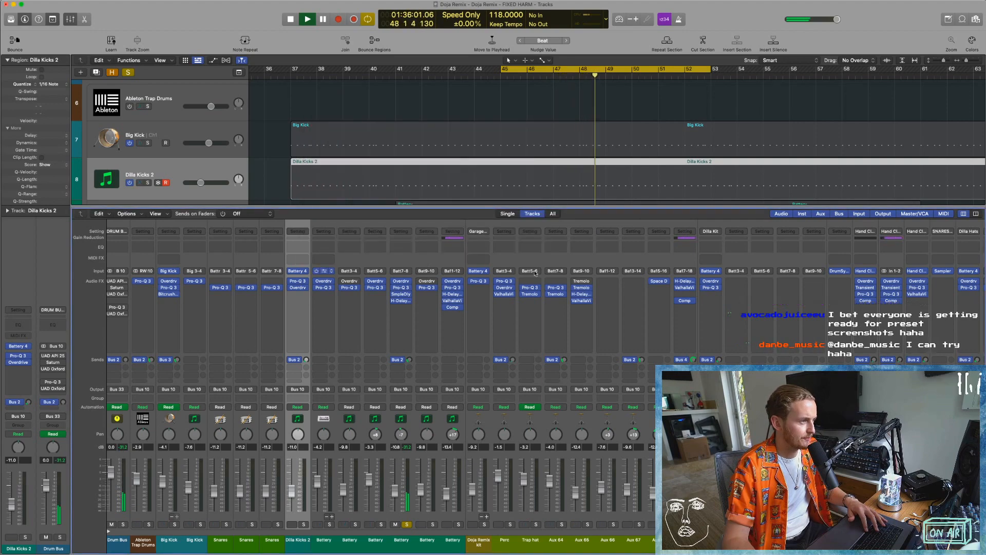
Open the Battery 4 instrument with the Jack Kit and check the 808 open hi-hat cell's tuning against the playing loop.
{"action": "left_click", "coordinate": [323, 271]}
{"action": "left_click", "coordinate": [715, 183]}
{"action": "left_click_drag", "start_coordinate": [688, 99], "coordinate": [538, 102]}
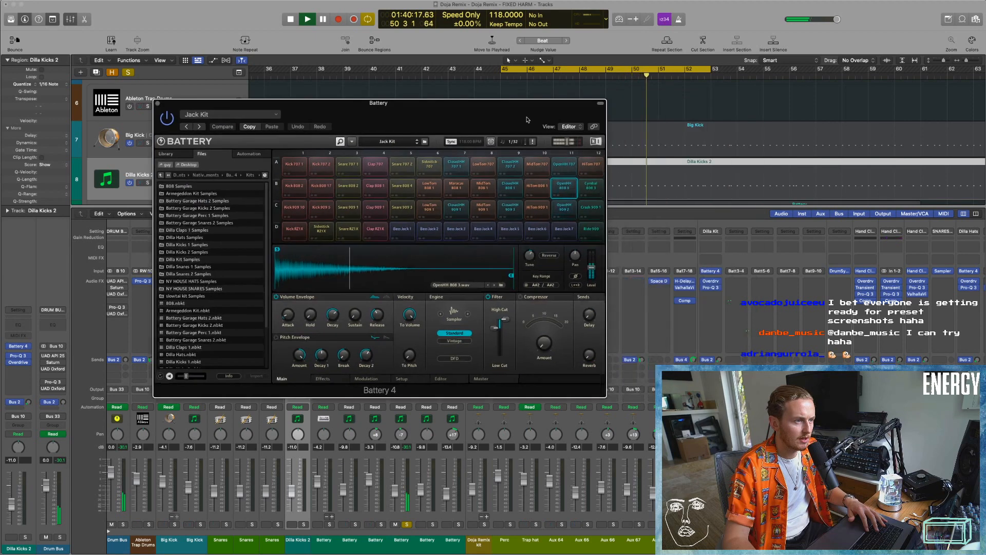
{"action": "left_click_drag", "start_coordinate": [531, 256], "coordinate": [532, 254]}
{"action": "key", "text": "space"}
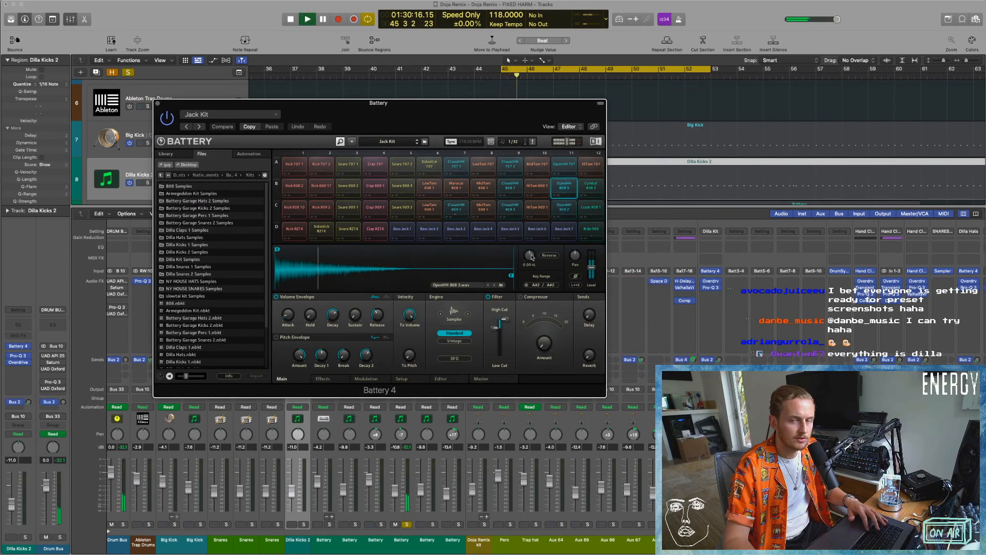
Adjust the 808 open hi-hat cell's tuning and set its filter low cut to about 3.3 kHz between auditions, then close Battery 4.
{"action": "key", "text": "space"}
{"action": "left_click_drag", "start_coordinate": [531, 256], "coordinate": [531, 241]}
{"action": "key", "text": "space"}
{"action": "key", "text": "space"}
{"action": "left_click_drag", "start_coordinate": [496, 328], "coordinate": [496, 332]}
{"action": "key", "text": "space"}
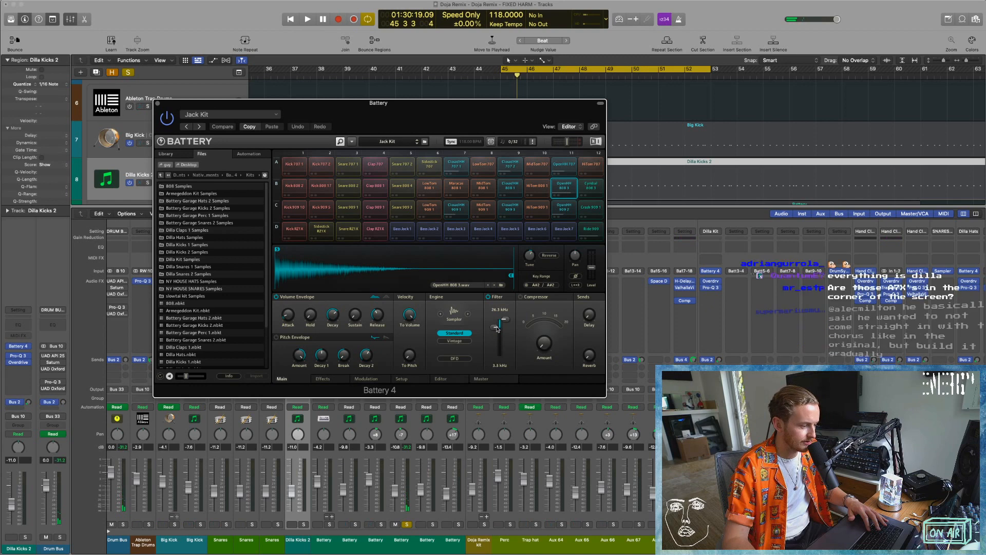
Reopen H-Delay on the Battery 7-8 output, compare its settings during playback and close it.
{"action": "key", "text": "space"}
{"action": "left_click", "coordinate": [158, 104]}
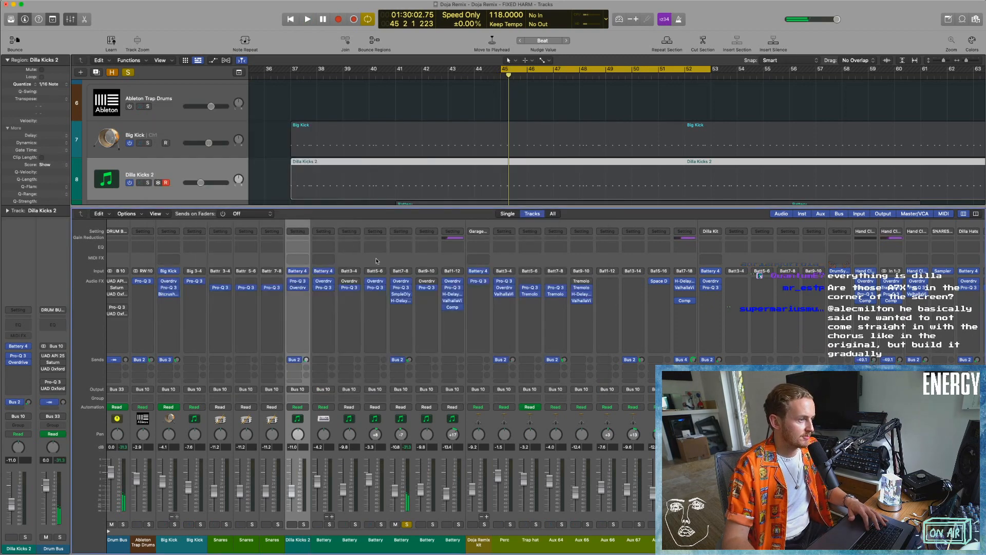
{"action": "left_click", "coordinate": [402, 302]}
{"action": "key", "text": "space"}
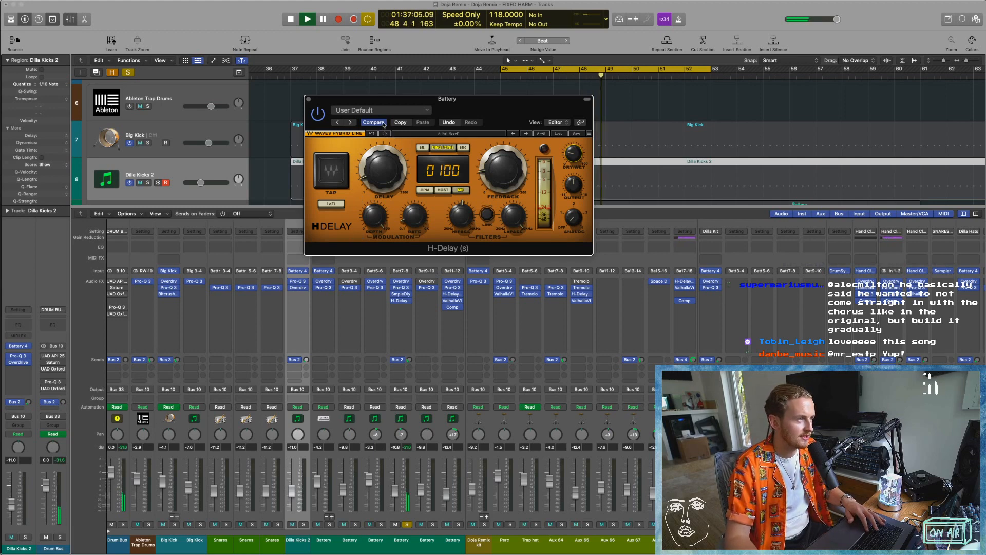
{"action": "left_click", "coordinate": [308, 98]}
Add the Battery 5-6, 9-10 and 11-12 outputs and the Doja Remix kit to the solo, and audition them together.
{"action": "left_click", "coordinate": [380, 524]}
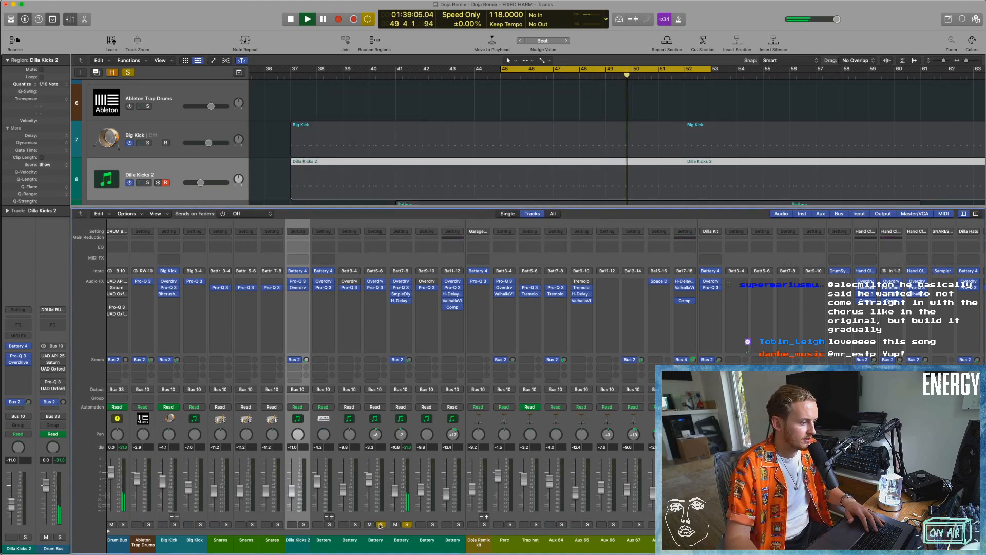
{"action": "left_click", "coordinate": [432, 524]}
{"action": "left_click", "coordinate": [458, 523]}
{"action": "left_click", "coordinate": [483, 524]}
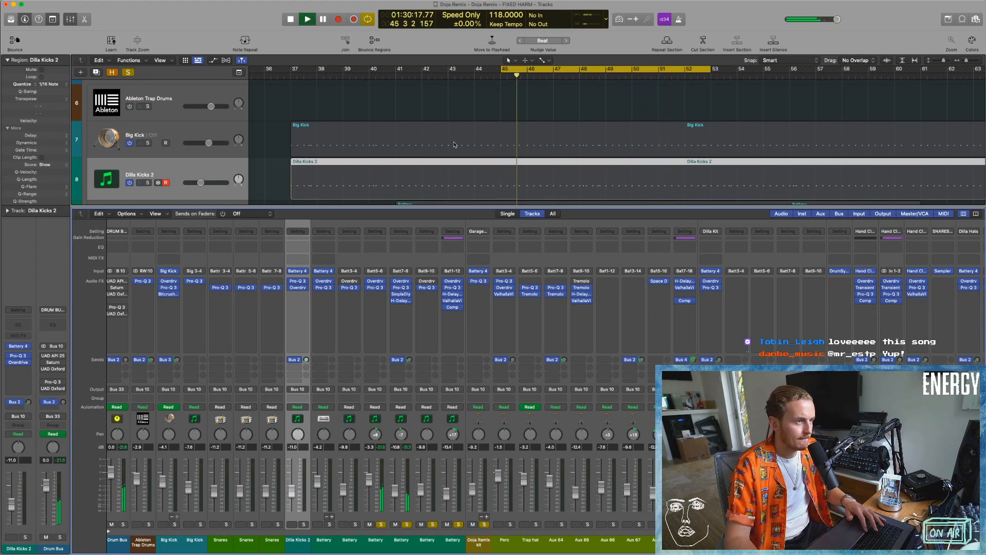
{"action": "scroll", "coordinate": [455, 145], "scroll_direction": "down", "scroll_amount": 5}
{"action": "key", "text": "space"}
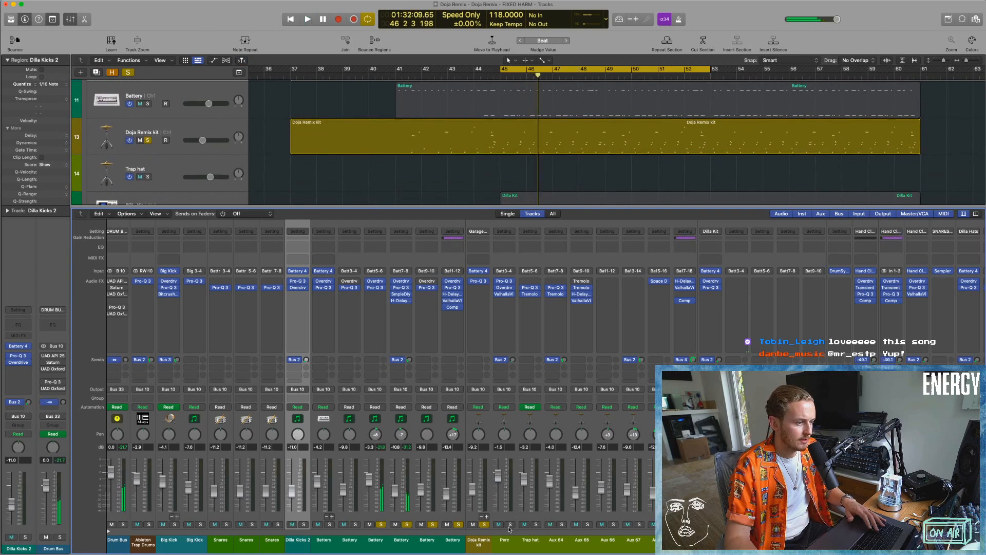
Select the channels from Doja Remix kit through its Battery 17-18 output and colour them all dark yellow.
{"action": "left_click_drag", "start_coordinate": [493, 546], "coordinate": [686, 546]}
{"action": "key", "text": "alt+c"}
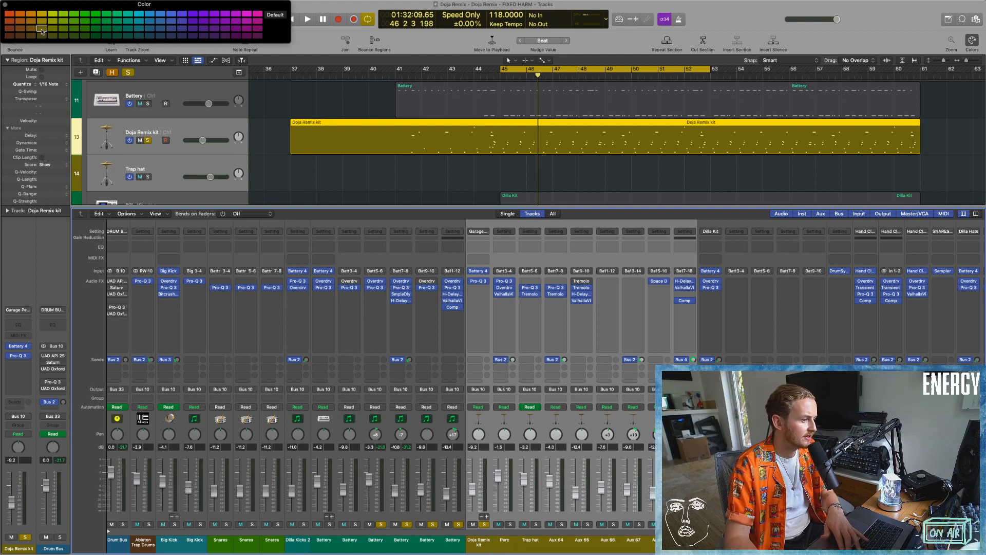
{"action": "key", "text": "alt+c"}
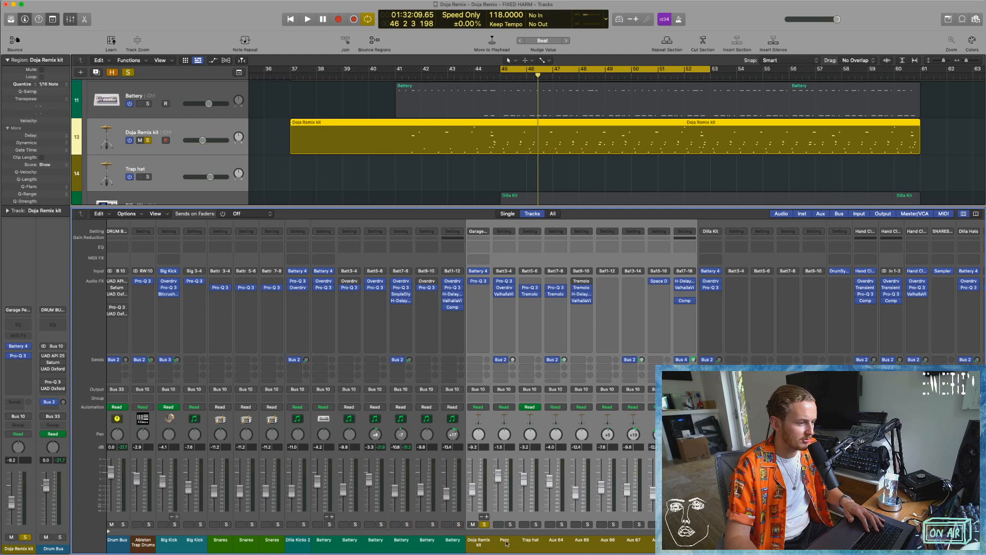
Open Battery 4 on the Doja Remix kit channel and audition its Rim Shot Dub cell.
{"action": "left_click", "coordinate": [487, 540]}
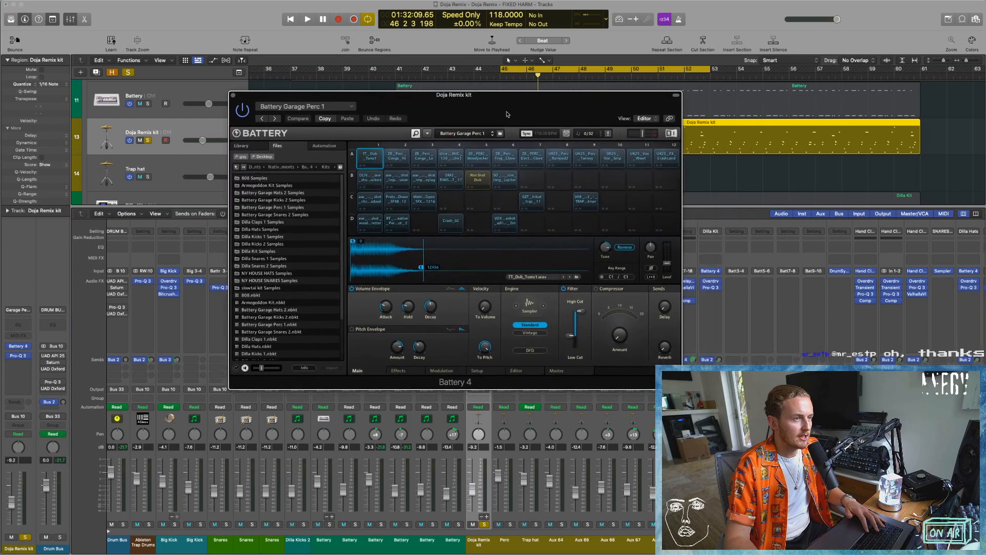
{"action": "left_click", "coordinate": [476, 181]}
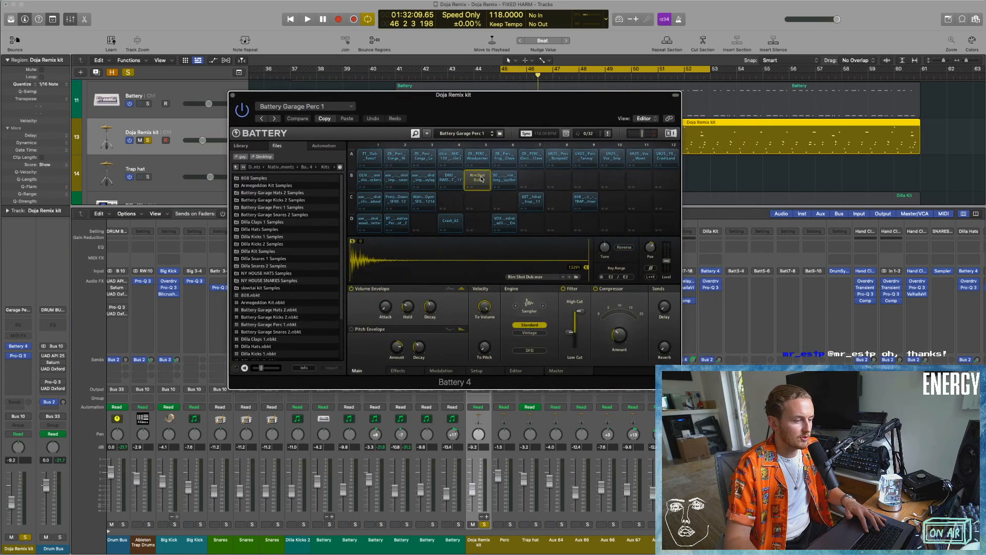
{"action": "key", "text": "super+w"}
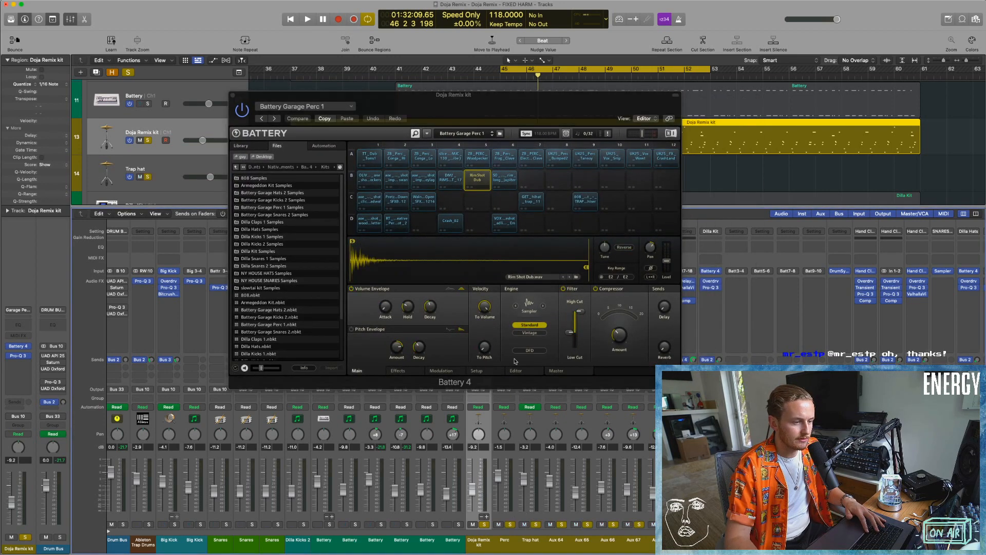
{"action": "left_click", "coordinate": [477, 179]}
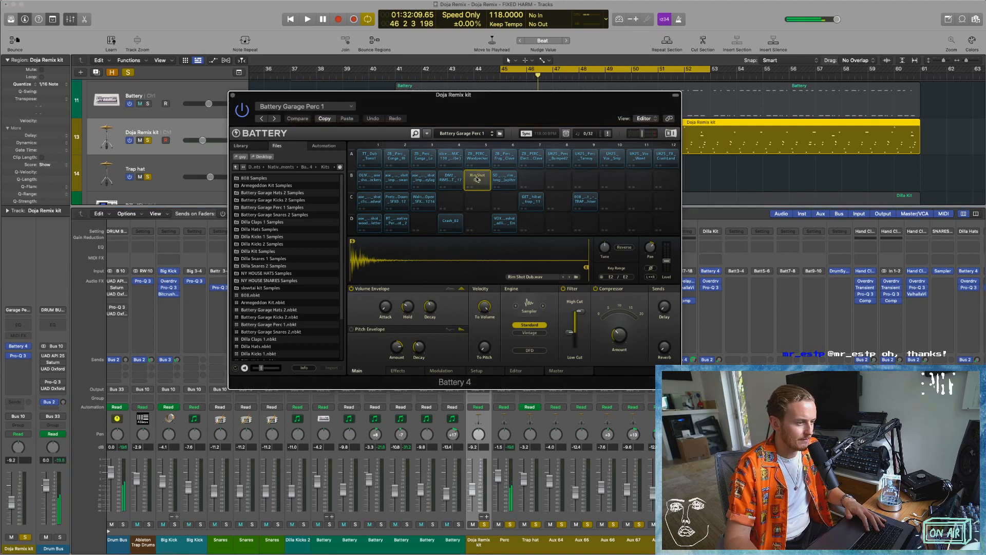
Play the loop and narrow the solo to the Doja Remix kit, Perc and Trap hat channels.
{"action": "key", "text": "space"}
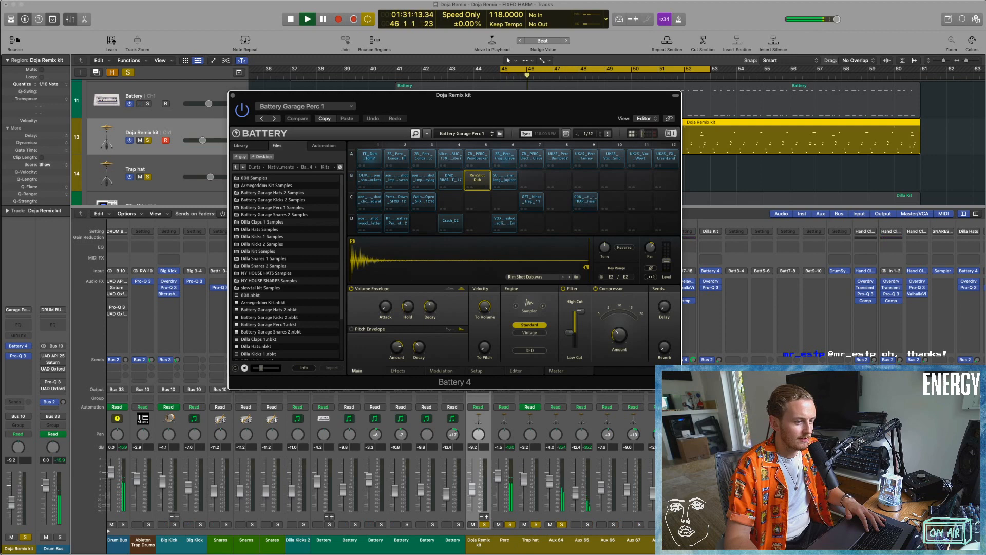
{"action": "left_click_drag", "start_coordinate": [587, 525], "coordinate": [662, 525]}
{"action": "left_click", "coordinate": [563, 525]}
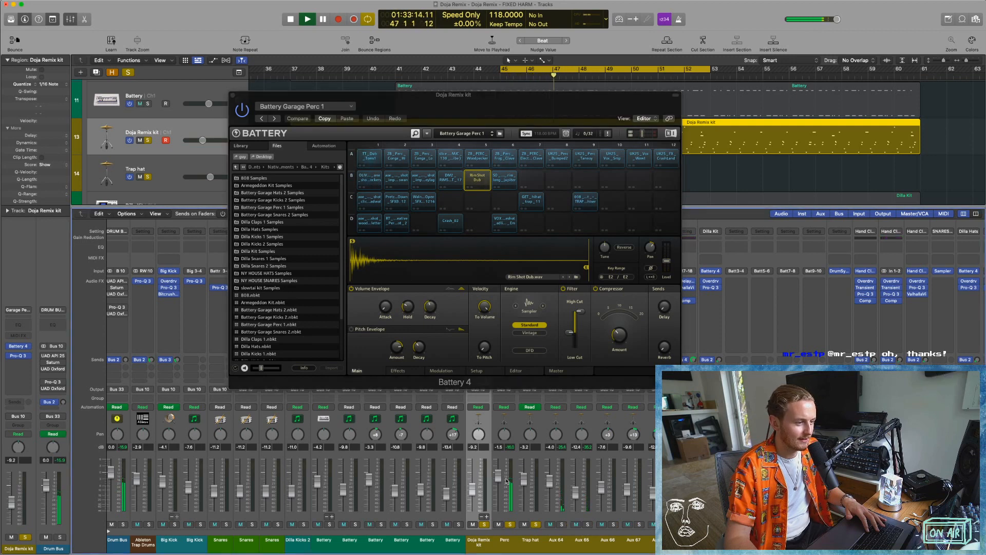
{"action": "key", "text": "space"}
Compare the first cell in row B with Rim Shot Dub, move Battery 4 aside and audition the loop.
{"action": "left_click", "coordinate": [369, 182]}
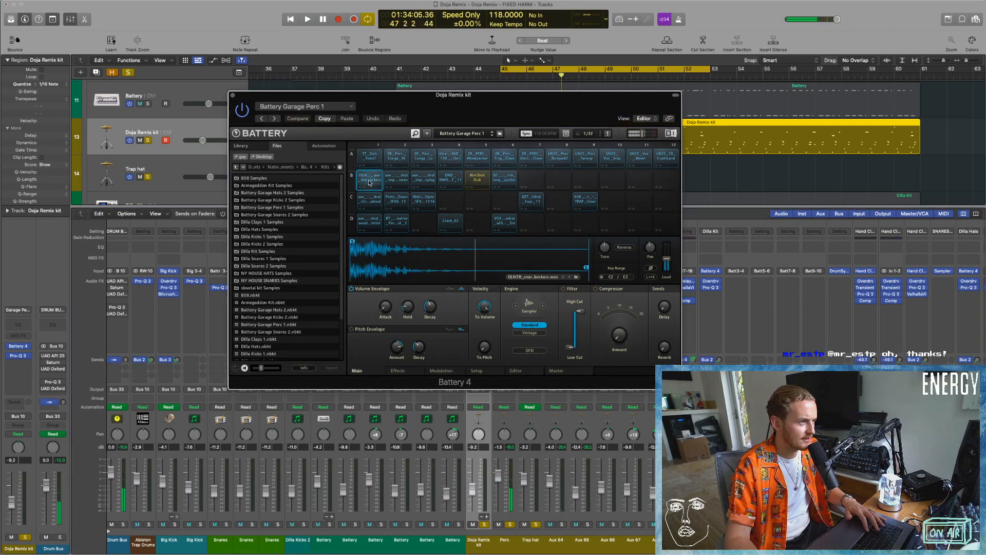
{"action": "left_click", "coordinate": [481, 178]}
{"action": "left_click_drag", "start_coordinate": [493, 109], "coordinate": [412, 109]}
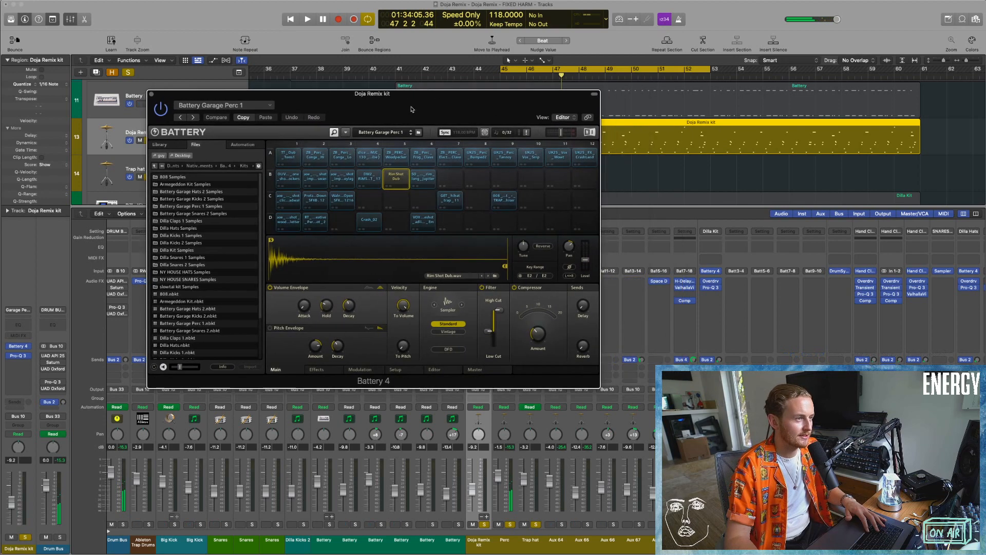
{"action": "key", "text": "space"}
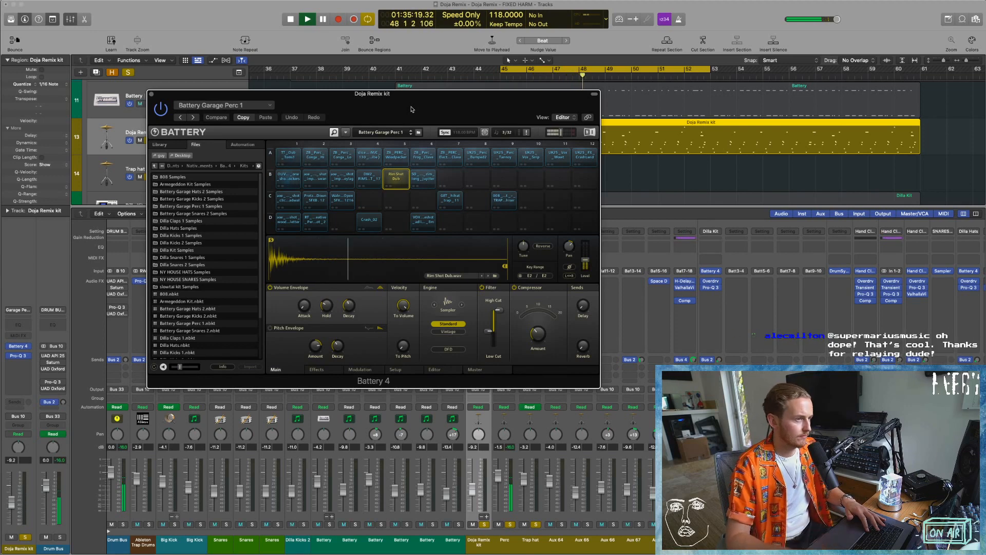
{"action": "key", "text": "space"}
Audition the 808 open hi-hat cell and the jupiter rim cell in Battery 4 with the loop.
{"action": "left_click", "coordinate": [504, 200]}
{"action": "key", "text": "space"}
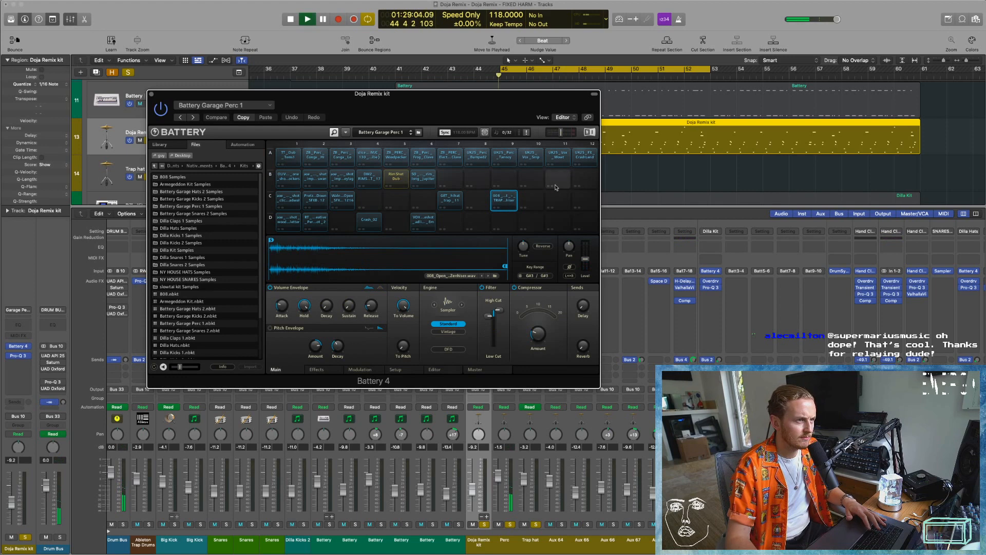
{"action": "left_click", "coordinate": [429, 182]}
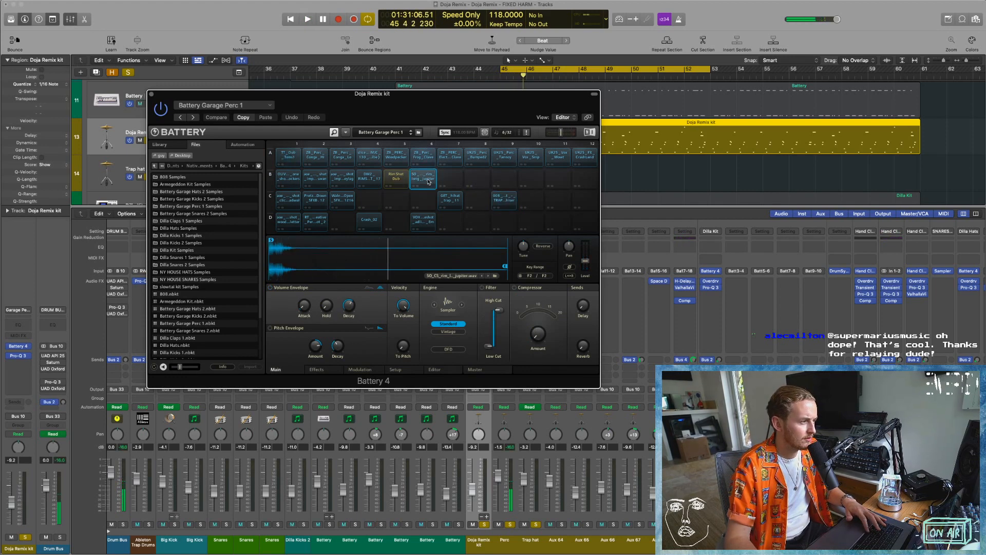
{"action": "key", "text": "space"}
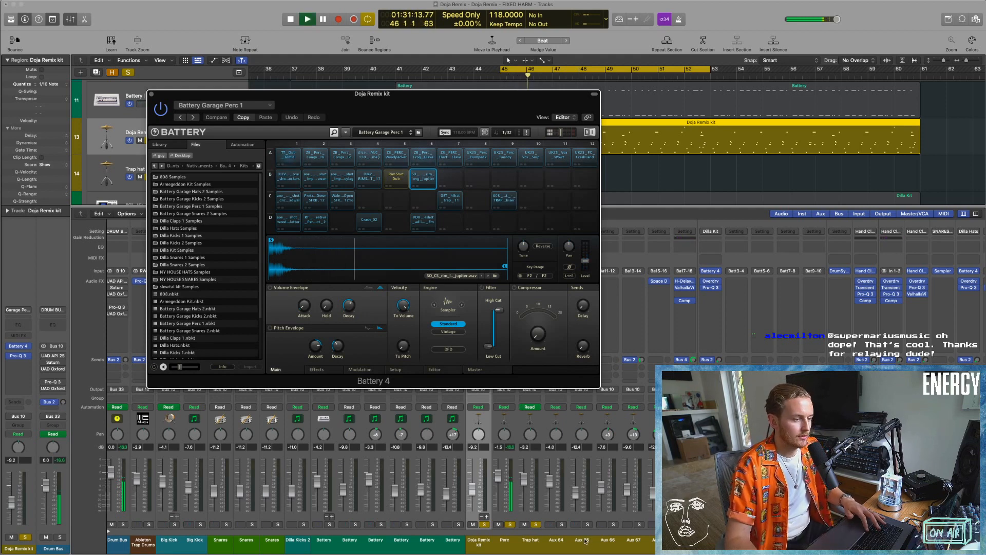
Solo the aux outputs, remove Perc and Doja Remix kit from the solo, and narrow it to Aux 65 for playback.
{"action": "left_click", "coordinate": [554, 524]}
{"action": "key", "text": "space"}
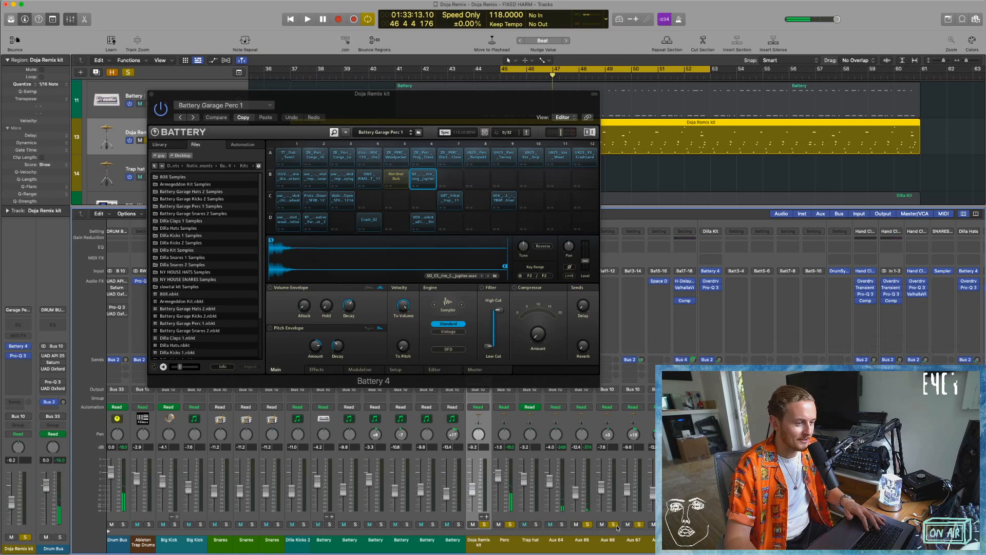
{"action": "left_click", "coordinate": [510, 524]}
{"action": "left_click", "coordinate": [485, 524]}
{"action": "key", "text": "space"}
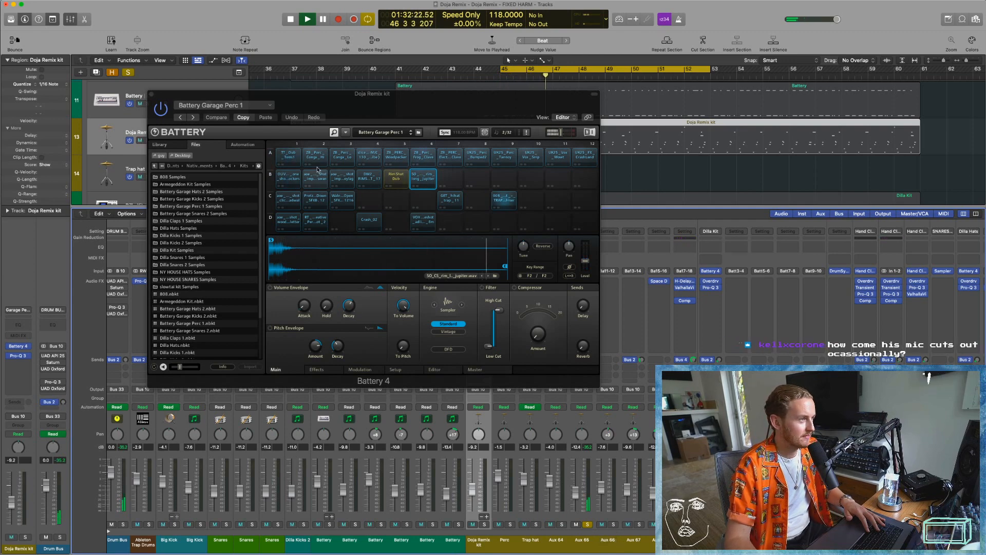
Select the TT_Dub_Toms1 cell and audition it in the loop with Aux 65 soloed.
{"action": "left_click", "coordinate": [290, 156]}
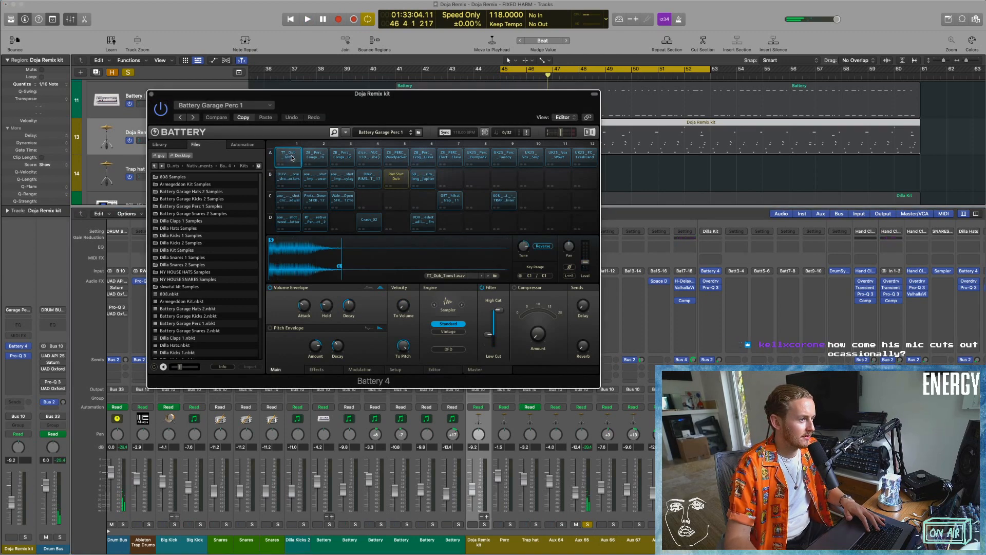
{"action": "key", "text": "space"}
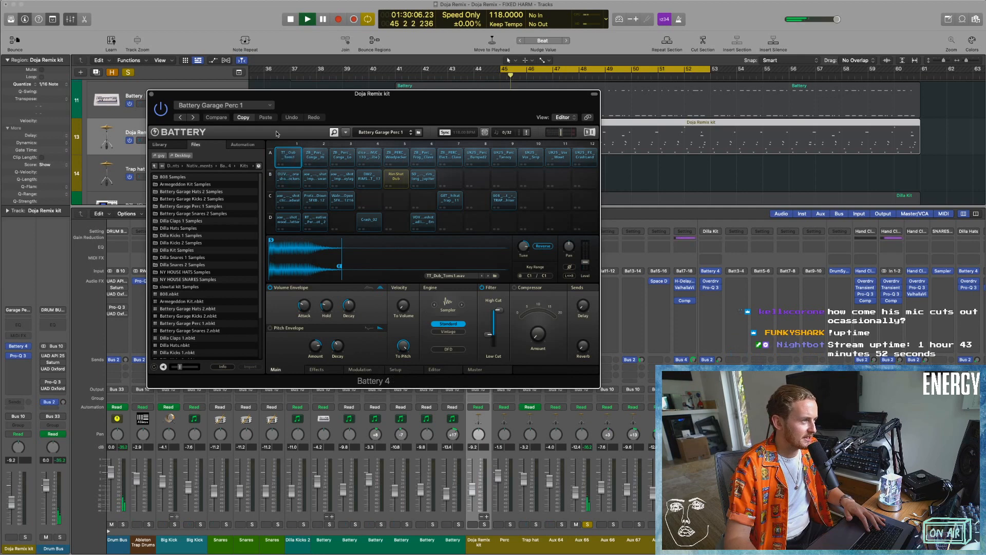
{"action": "key", "text": "space"}
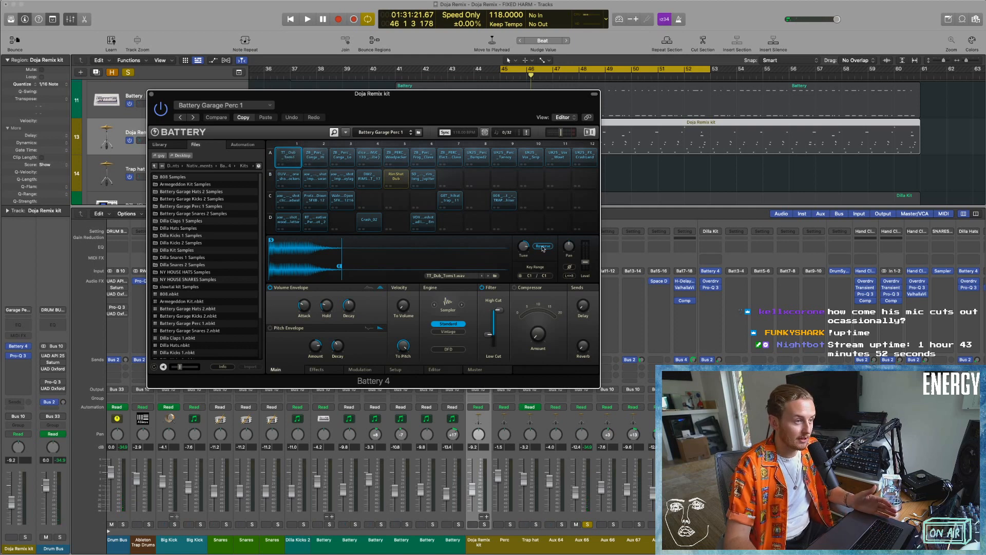
Examine the dub tom cell's volume envelope and compare its sound with Reverse off and on.
{"action": "mouse_move", "coordinate": [307, 306]}
{"action": "left_click_drag", "start_coordinate": [307, 305], "coordinate": [307, 322]}
{"action": "left_click", "coordinate": [294, 156]}
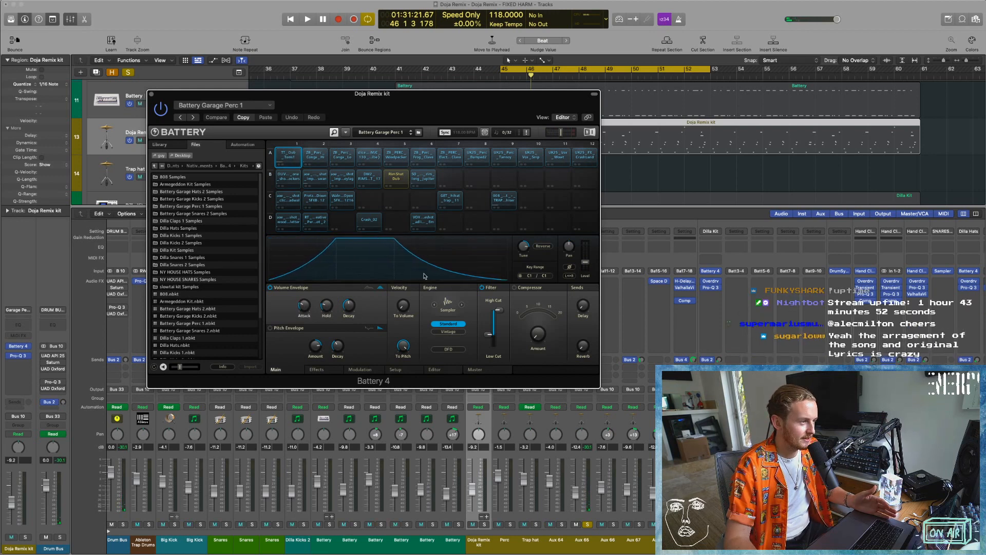
{"action": "left_click", "coordinate": [545, 246]}
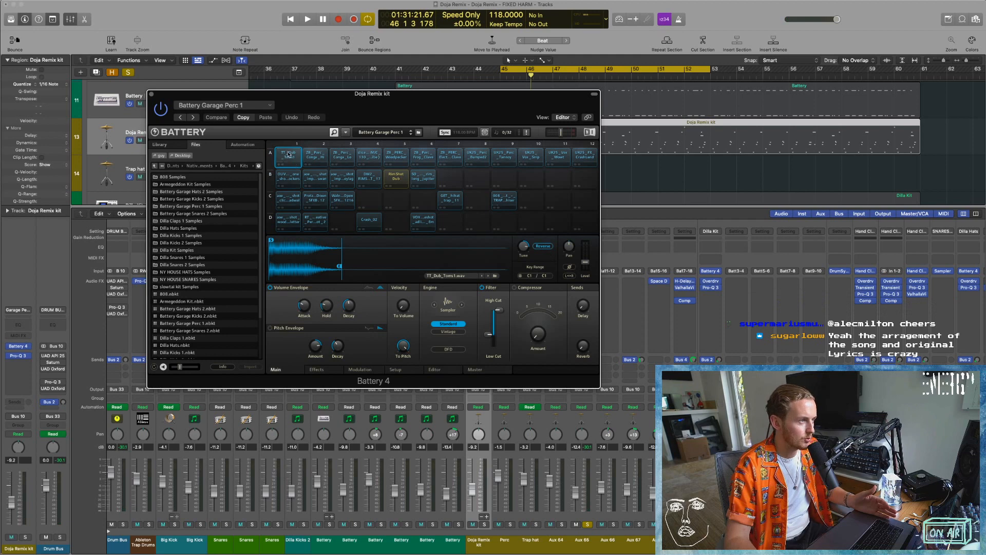
{"action": "left_click", "coordinate": [291, 156]}
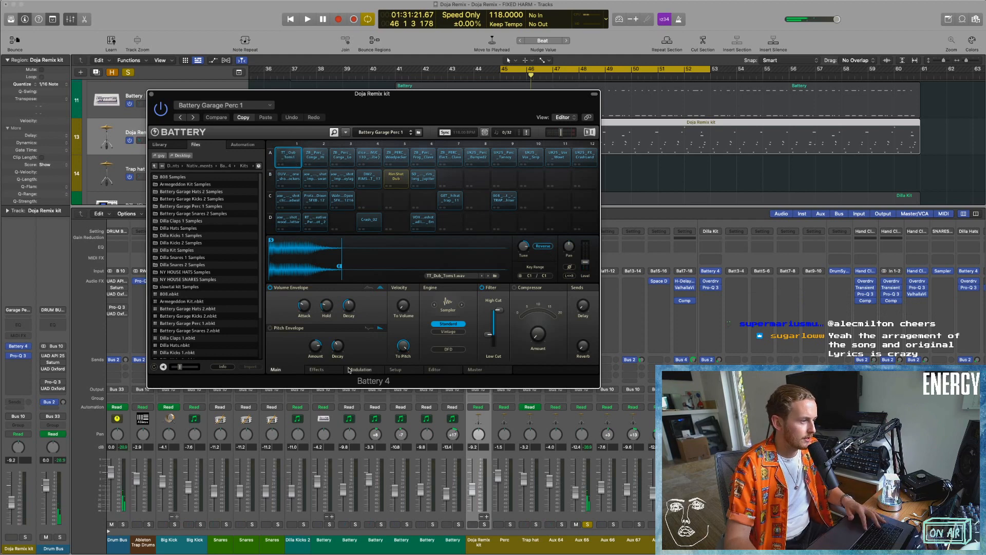
Check the dub tom cell's modulation and setup settings, including its modulation envelope, and return to the main settings.
{"action": "left_click", "coordinate": [359, 370]}
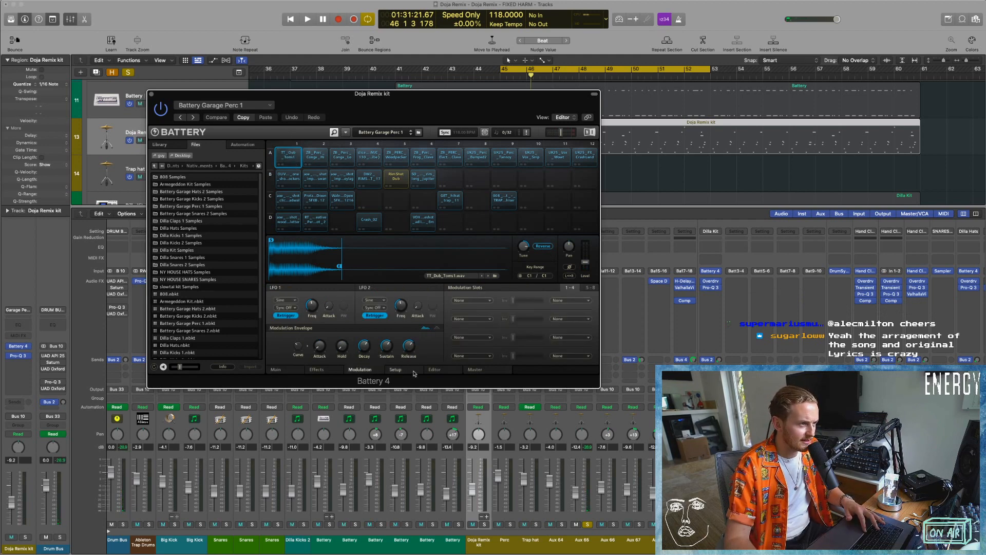
{"action": "left_click", "coordinate": [396, 370]}
{"action": "left_click", "coordinate": [360, 370]}
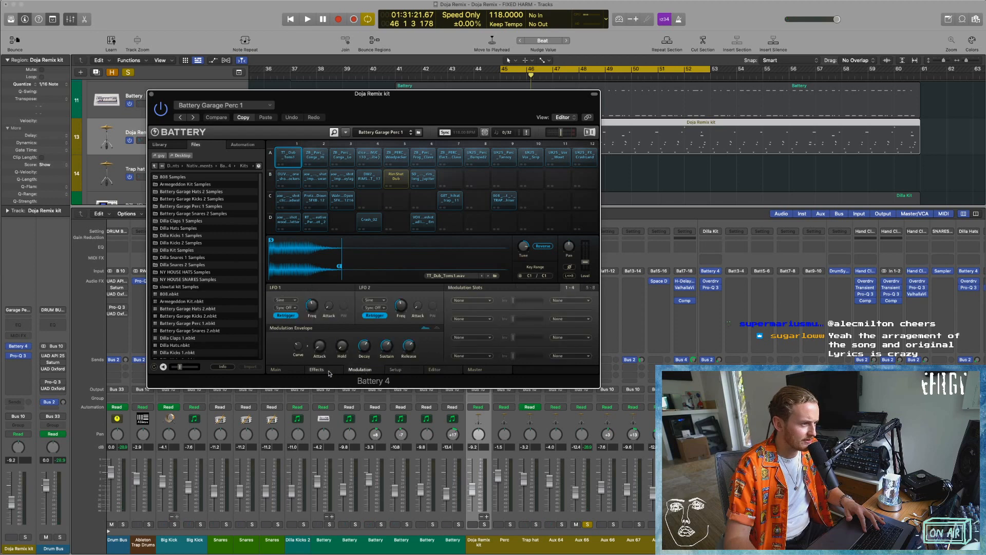
{"action": "left_click", "coordinate": [281, 330]}
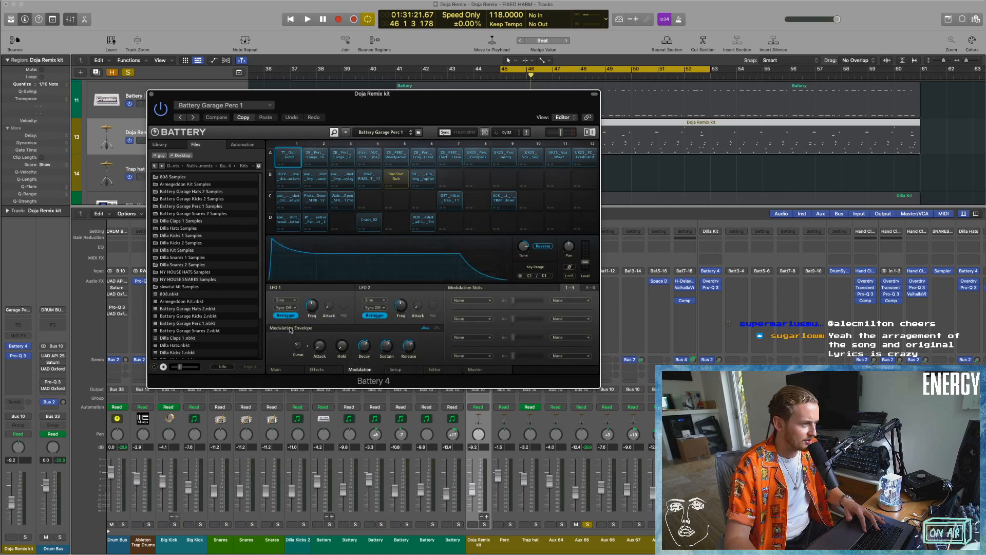
{"action": "left_click", "coordinate": [293, 371]}
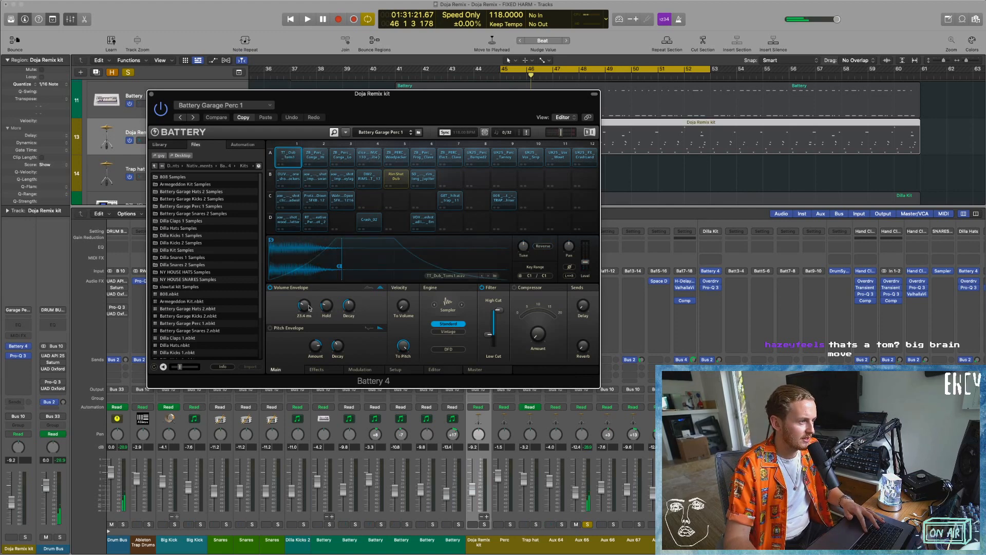
Audition the dub tom cell without Reverse, turn Reverse back on, check its velocity-to-pitch amount and close Battery 4.
{"action": "left_click", "coordinate": [292, 159]}
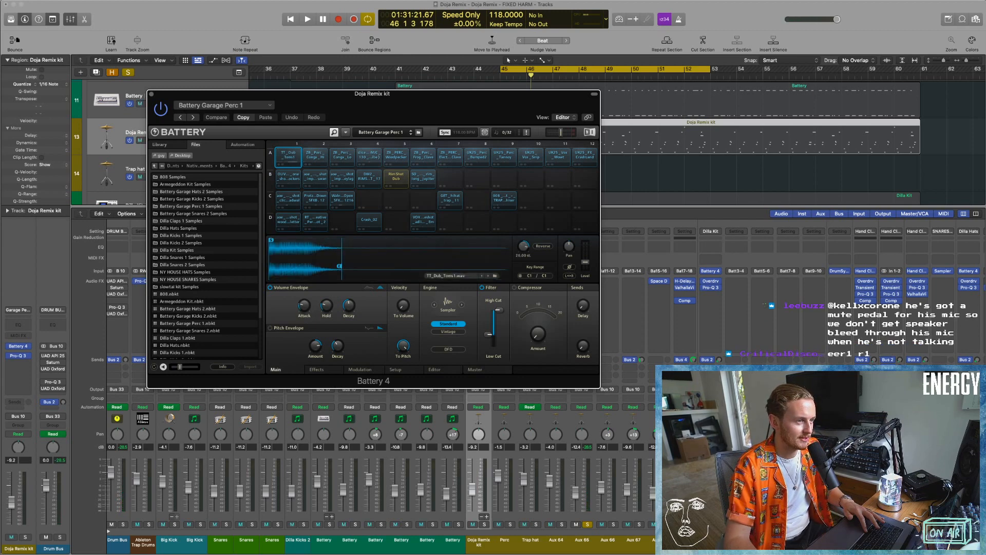
{"action": "left_click", "coordinate": [543, 246]}
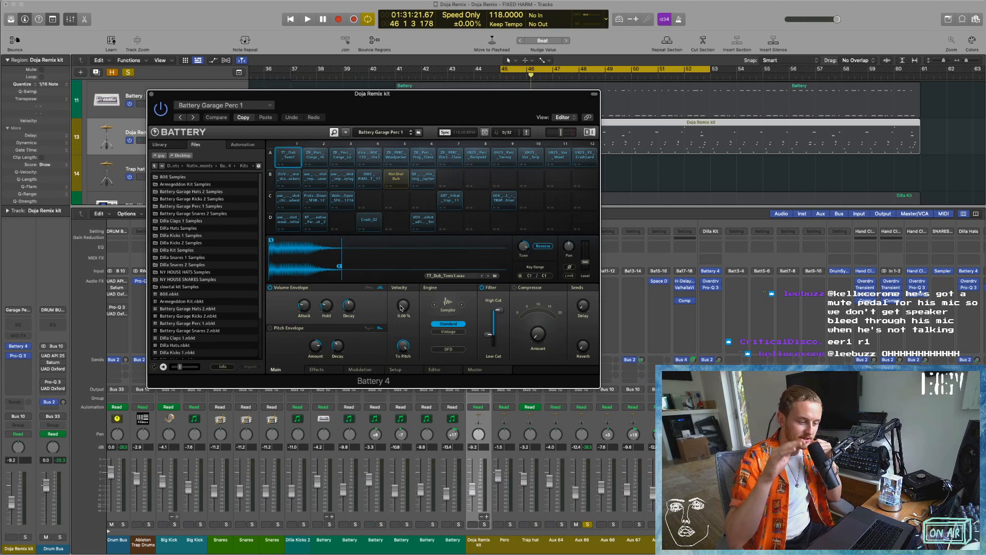
{"action": "mouse_move", "coordinate": [405, 348]}
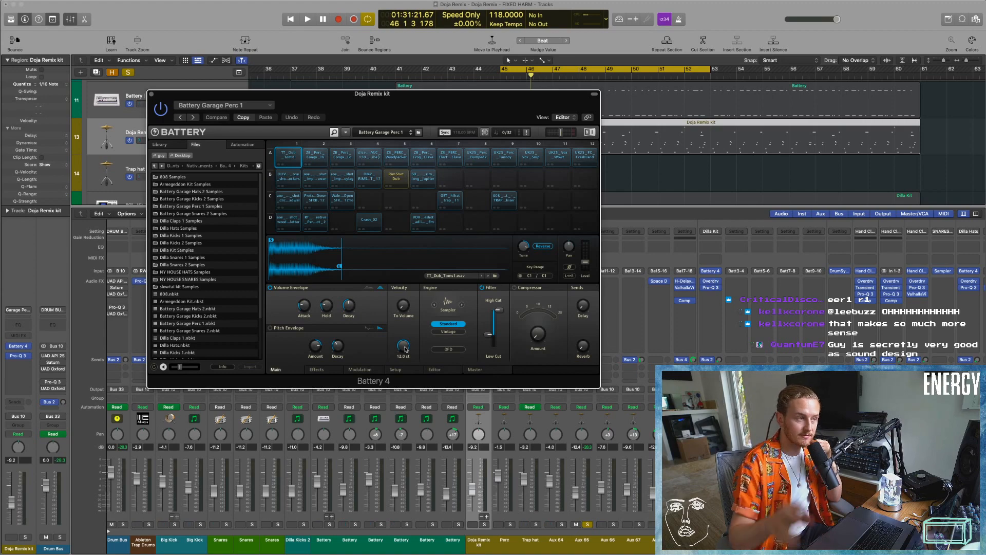
{"action": "left_click", "coordinate": [152, 94]}
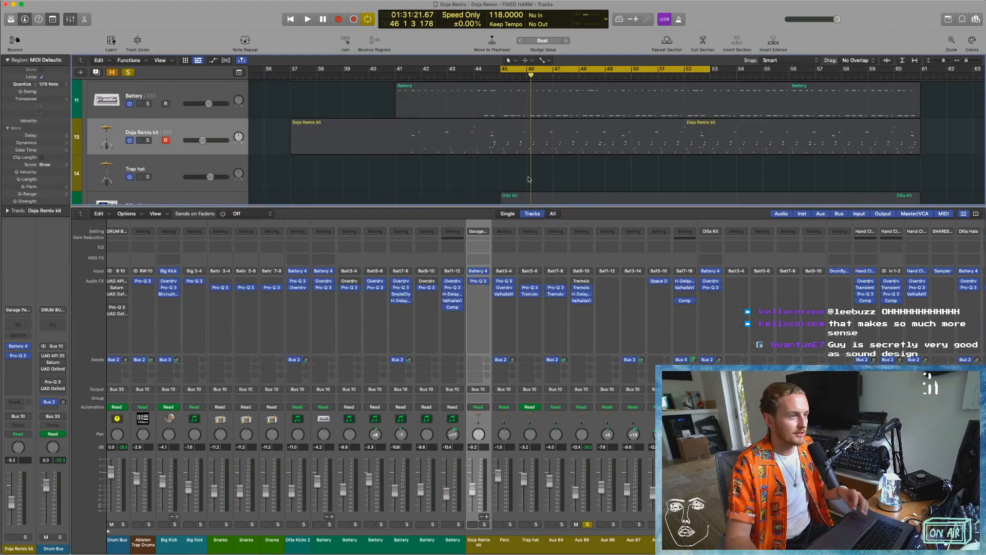
Open the Doja Remix kit region in the Piano Roll during playback and show Note Velocity in its automation lane.
{"action": "key", "text": "p"}
{"action": "key", "text": "space"}
{"action": "scroll", "coordinate": [401, 347], "scroll_direction": "up", "scroll_amount": 3}
{"action": "scroll", "coordinate": [442, 372], "scroll_direction": "right", "scroll_amount": 1}
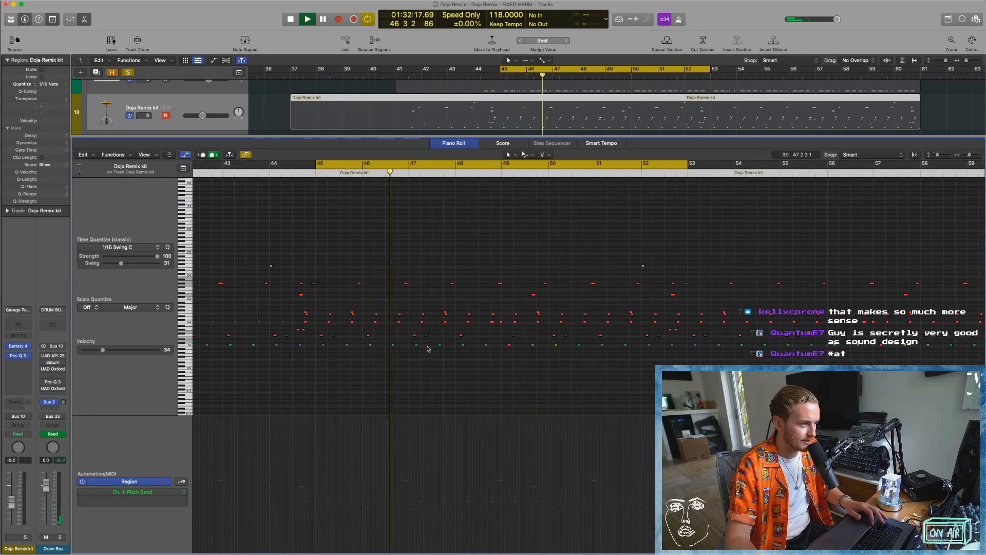
{"action": "left_click", "coordinate": [113, 154]}
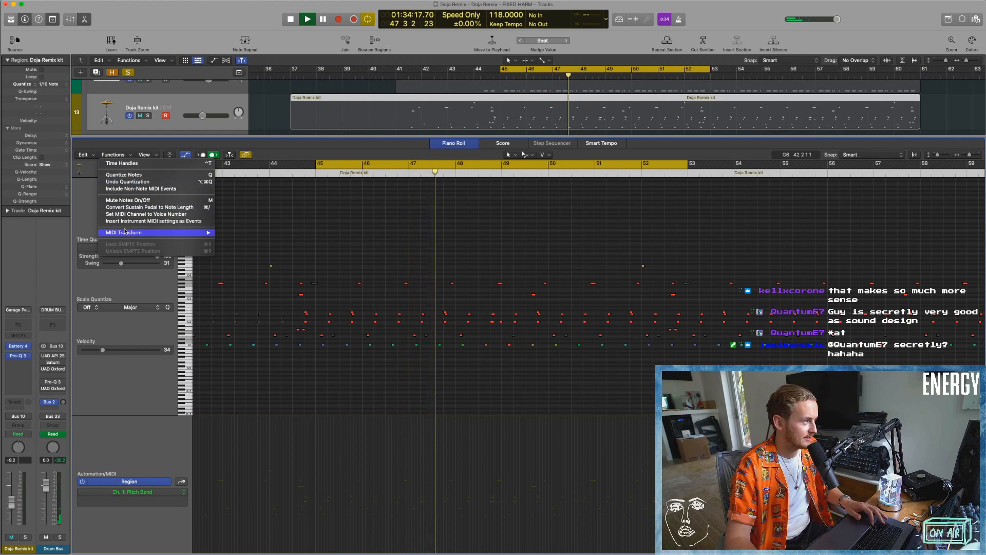
{"action": "left_click", "coordinate": [348, 216]}
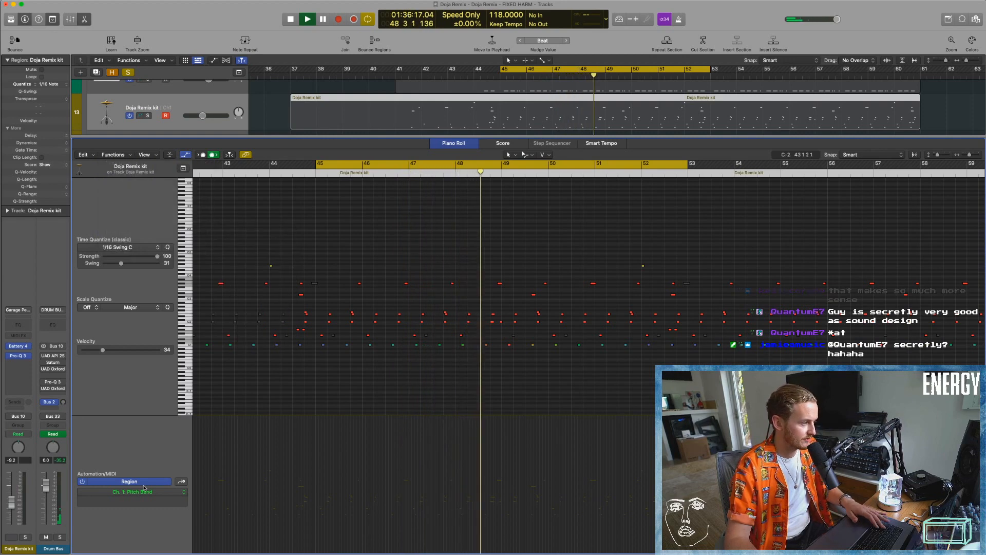
{"action": "left_click", "coordinate": [144, 491]}
{"action": "left_click", "coordinate": [154, 513]}
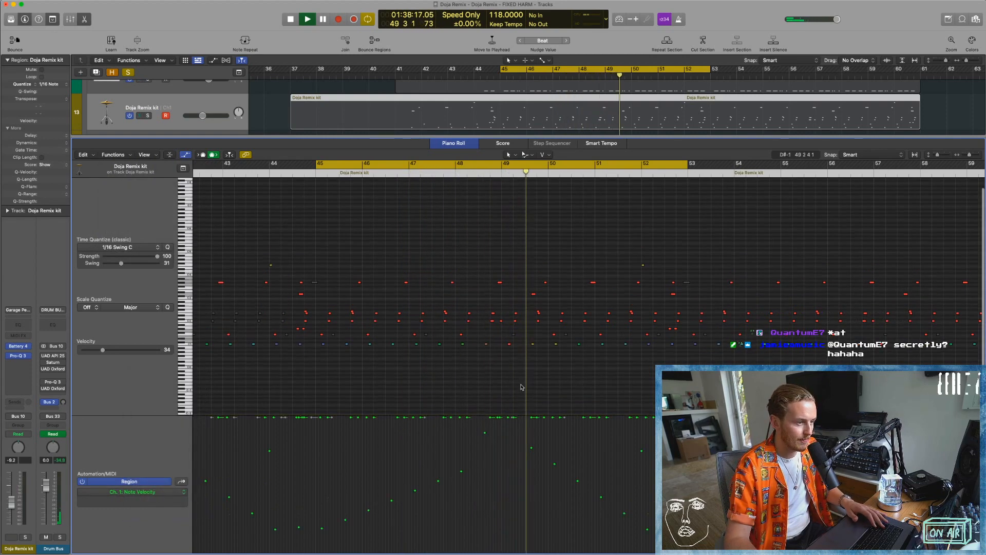
Examine the note velocities through the end of the Doja Remix kit region, then close the Piano Roll.
{"action": "scroll", "coordinate": [608, 495], "scroll_direction": "right", "scroll_amount": 3}
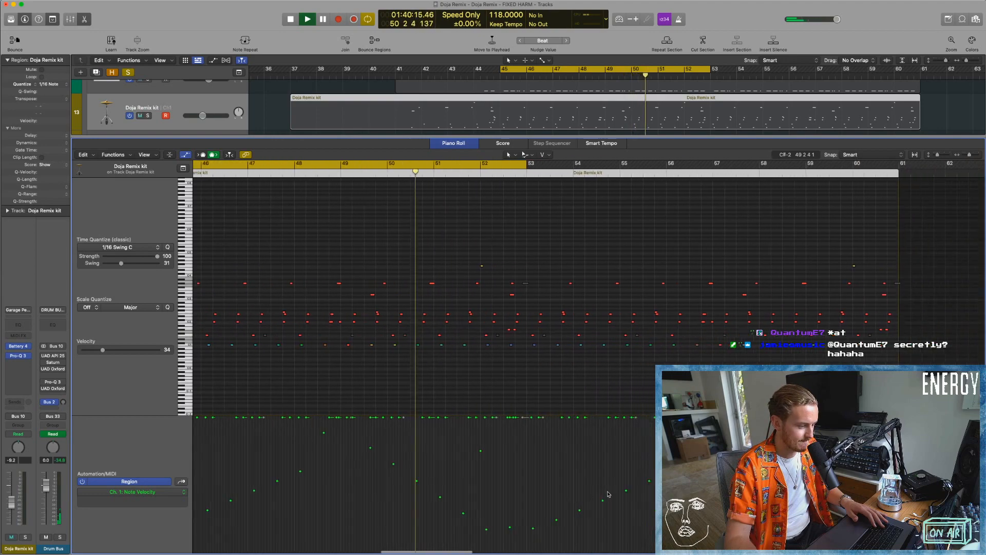
{"action": "scroll", "coordinate": [608, 494], "scroll_direction": "right", "scroll_amount": 2}
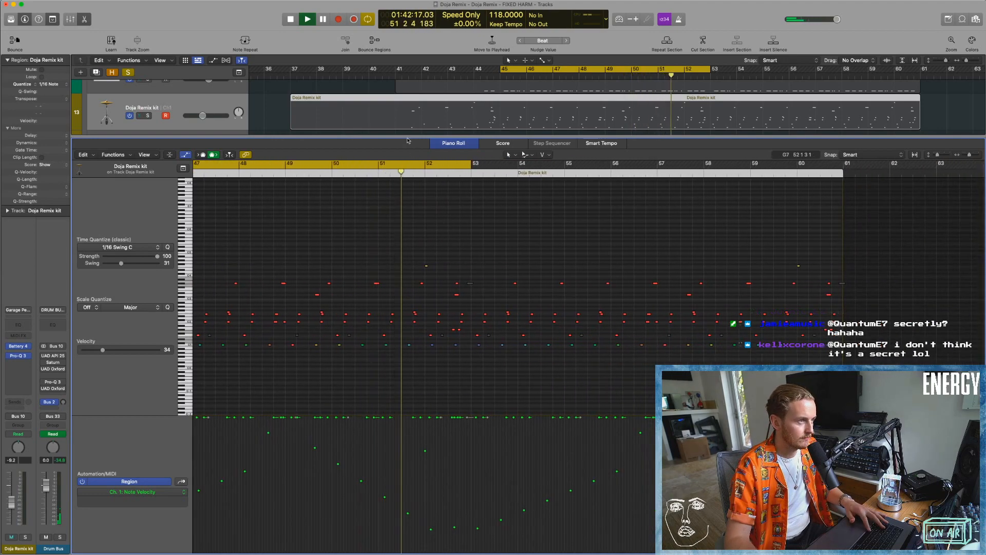
{"action": "key", "text": "p"}
{"action": "scroll", "coordinate": [198, 175], "scroll_direction": "down", "scroll_amount": 4}
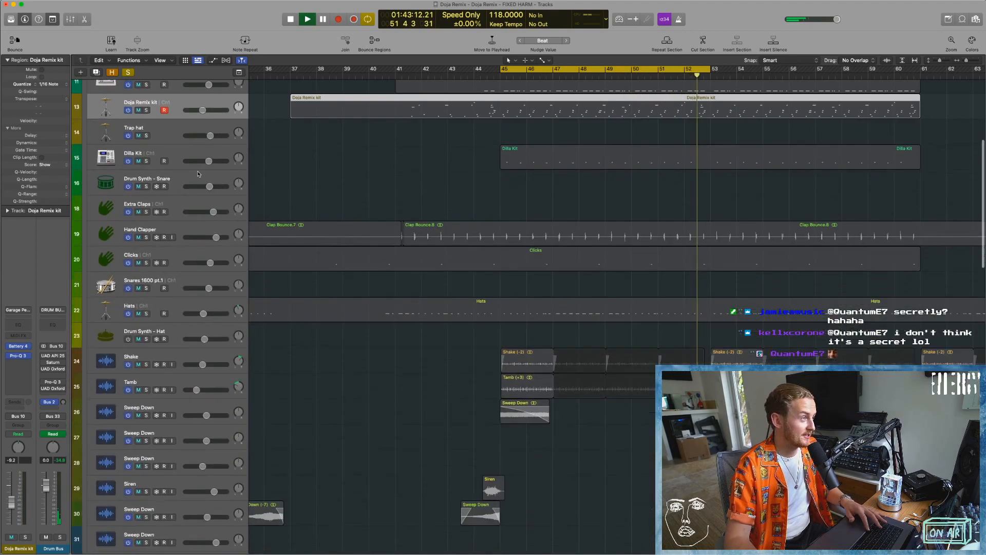
Stop playback, solo the Drum Bus and play the full drum section.
{"action": "scroll", "coordinate": [197, 174], "scroll_direction": "down", "scroll_amount": 5}
{"action": "key", "text": "space"}
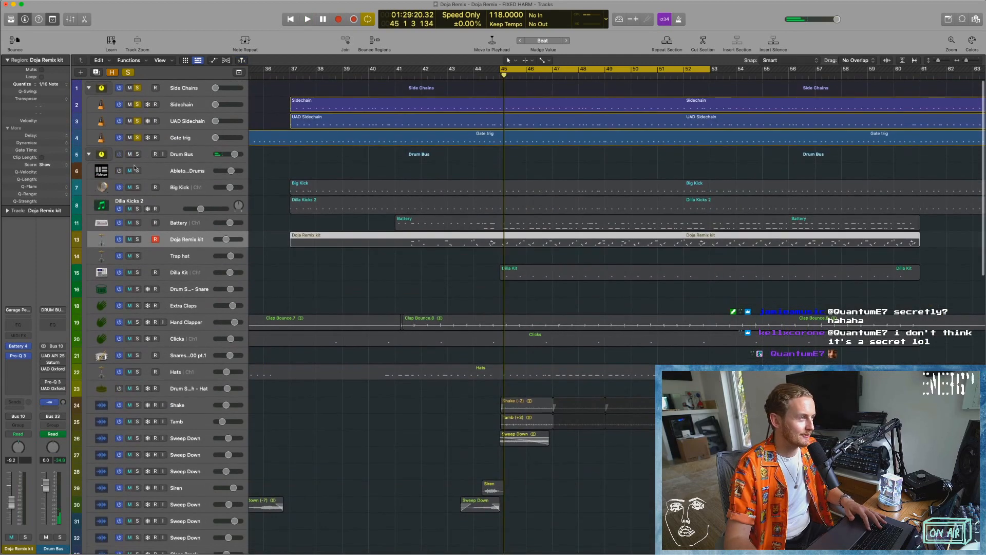
{"action": "left_click", "coordinate": [137, 156]}
{"action": "key", "text": "space"}
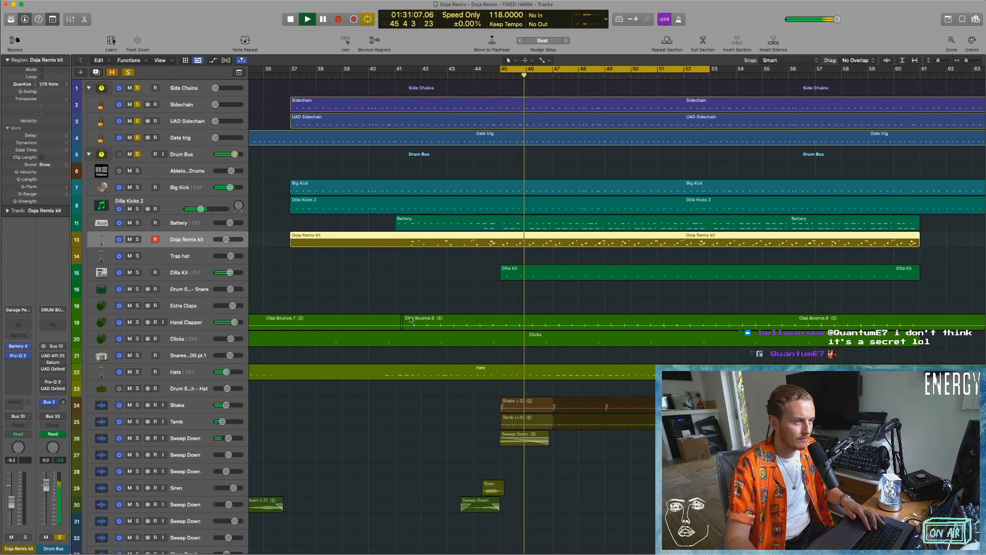
Show the Mixer and audition the soloed Drum Bus again from bar 37, then stop playback.
{"action": "key", "text": "x"}
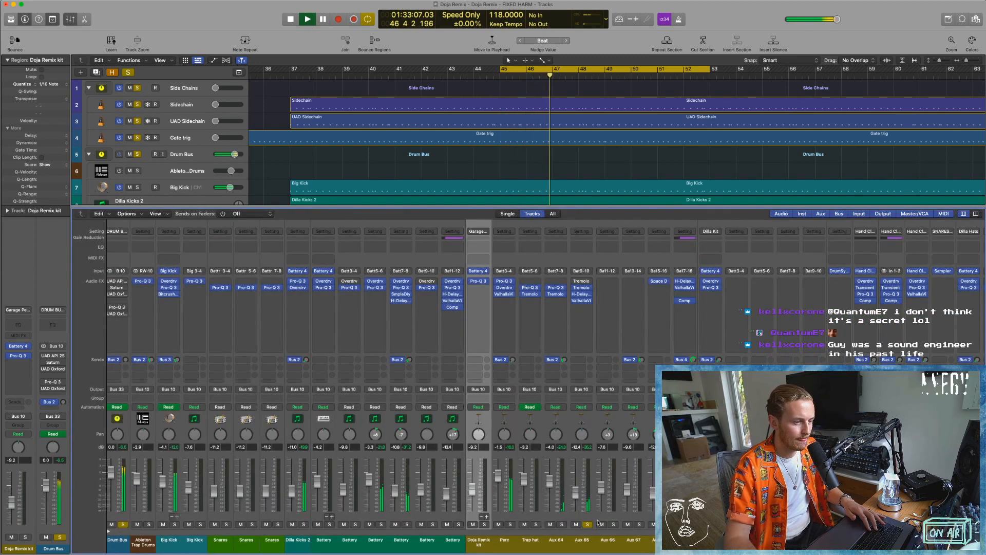
{"action": "key", "text": "space"}
{"action": "left_click", "coordinate": [290, 76]}
{"action": "key", "text": "space"}
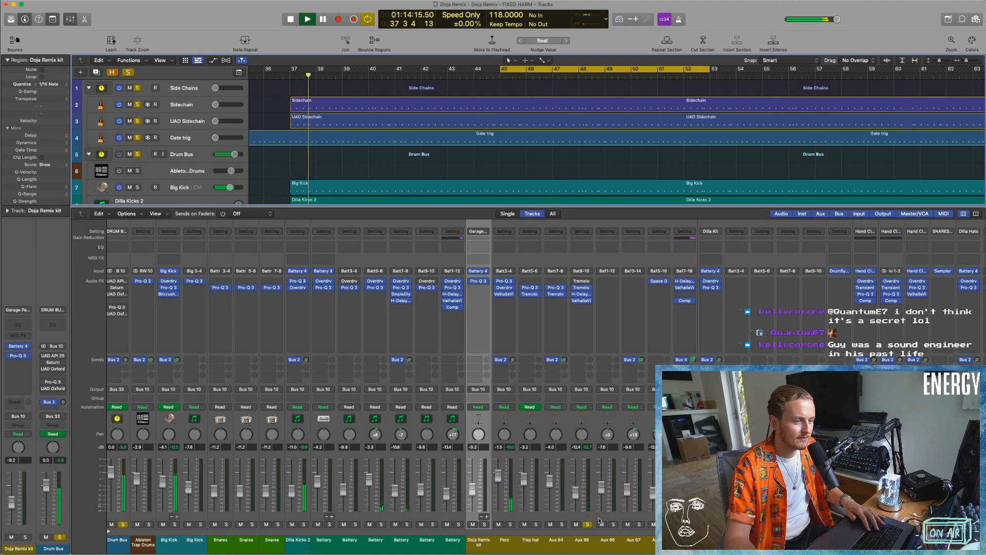
{"action": "scroll", "coordinate": [390, 133], "scroll_direction": "down", "scroll_amount": 5}
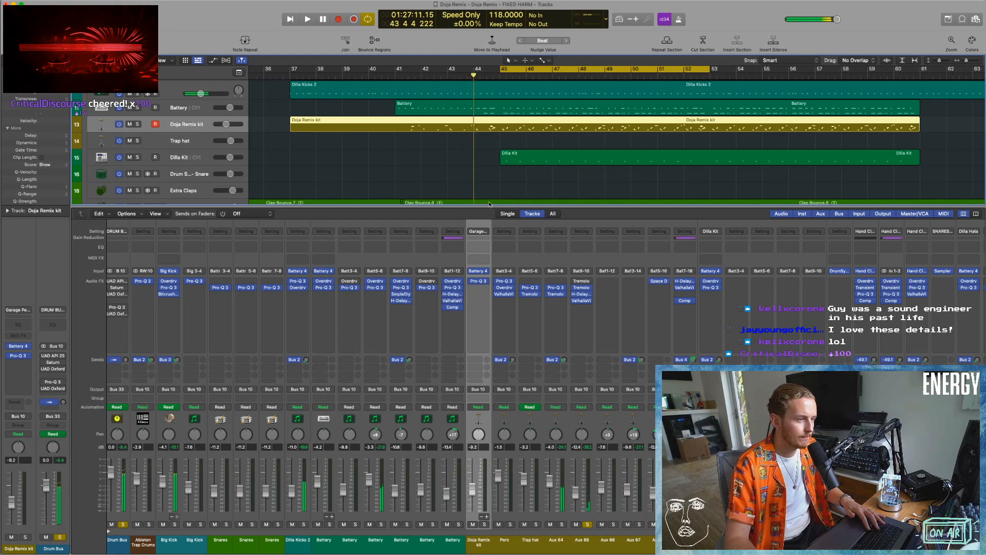
{"action": "key", "text": "space"}
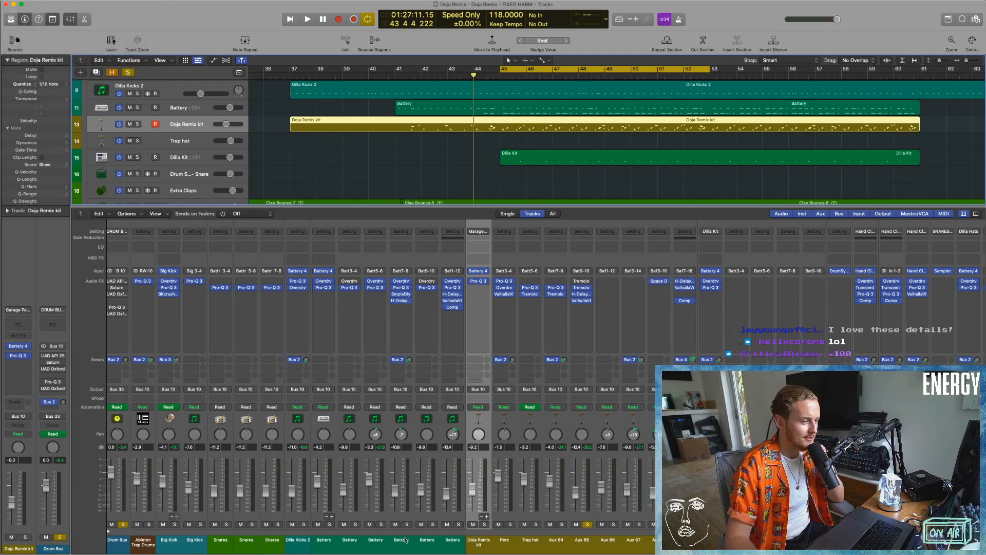
Unsolo the Drum Bus, solo the Doja Remix kit's channels including Aux 68 and audition them from the cycle start.
{"action": "left_click", "coordinate": [123, 524]}
{"action": "left_click", "coordinate": [561, 524]}
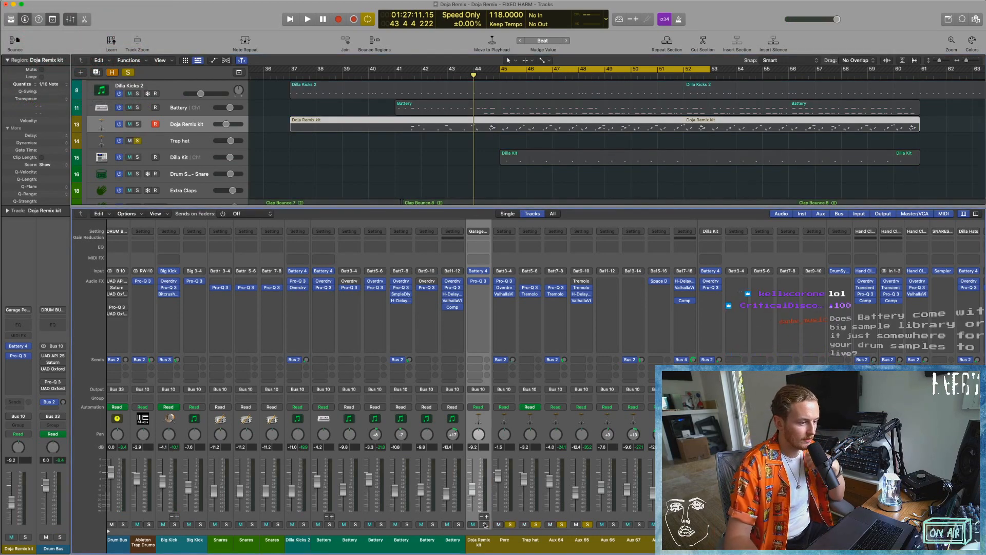
{"action": "key", "text": "space"}
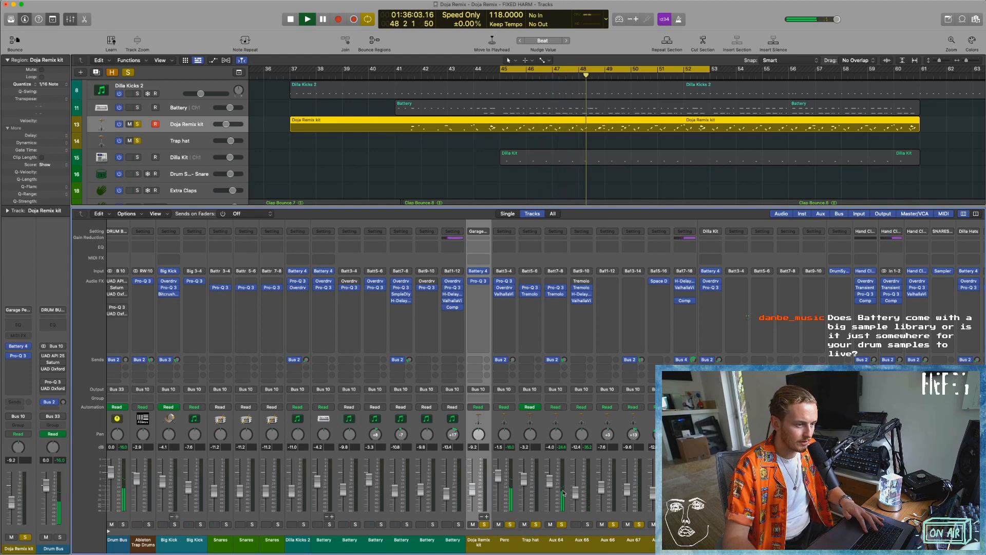
{"action": "key", "text": "space"}
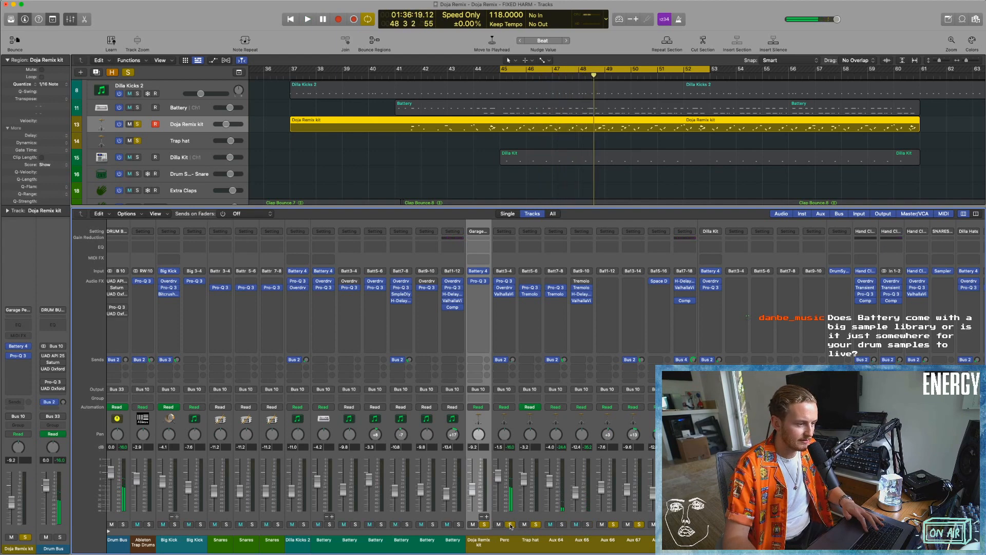
{"action": "left_click", "coordinate": [664, 525]}
{"action": "key", "text": "space"}
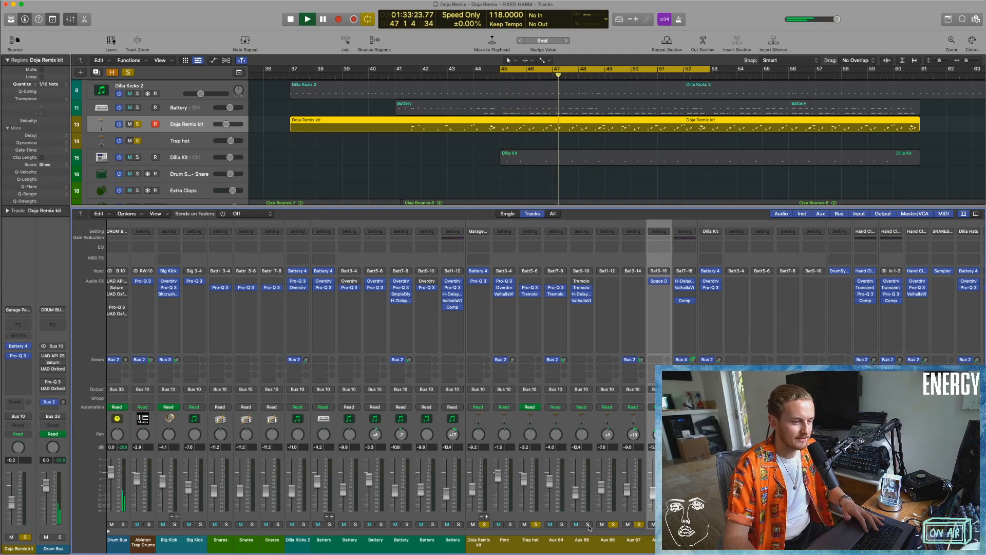
Add the Dilla Kit channels to the solo and audition them together with the Doja Remix kit.
{"action": "scroll", "coordinate": [565, 514], "scroll_direction": "right", "scroll_amount": 5}
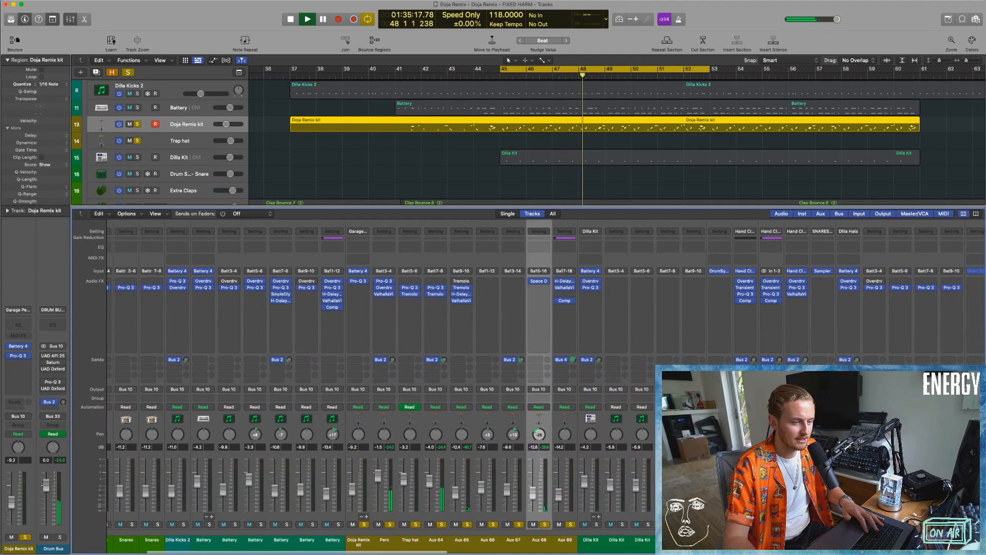
{"action": "left_click", "coordinate": [642, 524]}
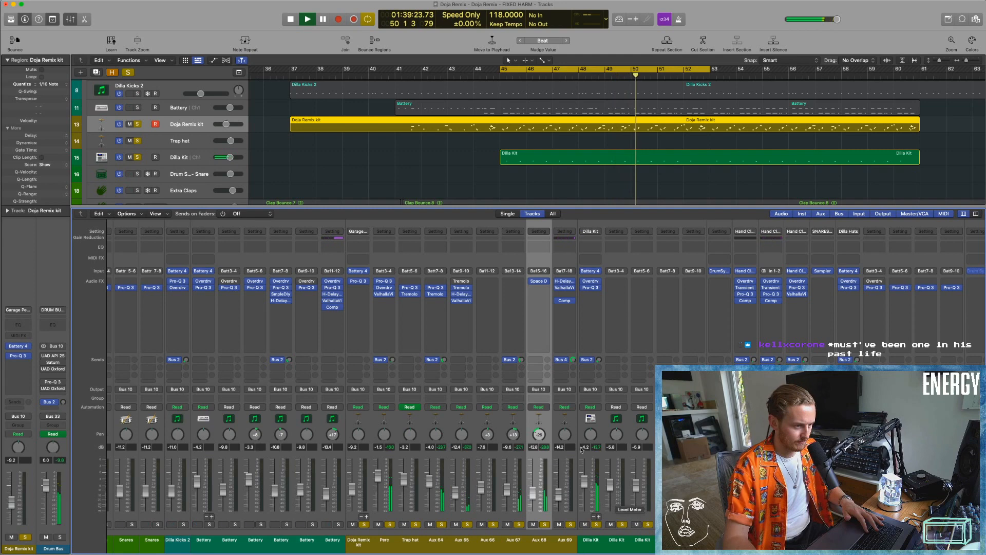
{"action": "key", "text": "space"}
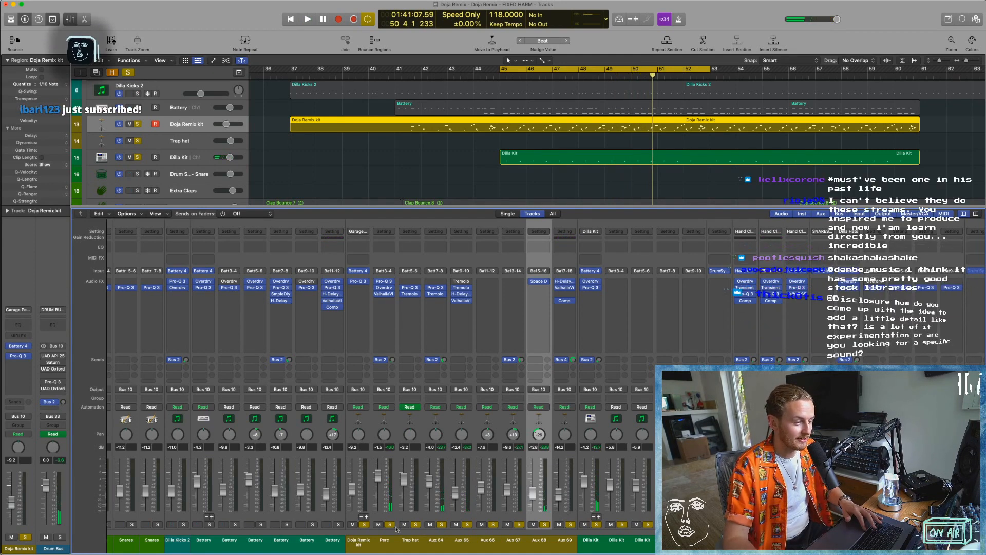
Unsolo the Doja Remix kit's channels and audition the Dilla Kit on its own.
{"action": "left_click_drag", "start_coordinate": [570, 523], "coordinate": [365, 524]}
{"action": "key", "text": "space"}
{"action": "key", "text": "space"}
{"action": "key", "text": "space"}
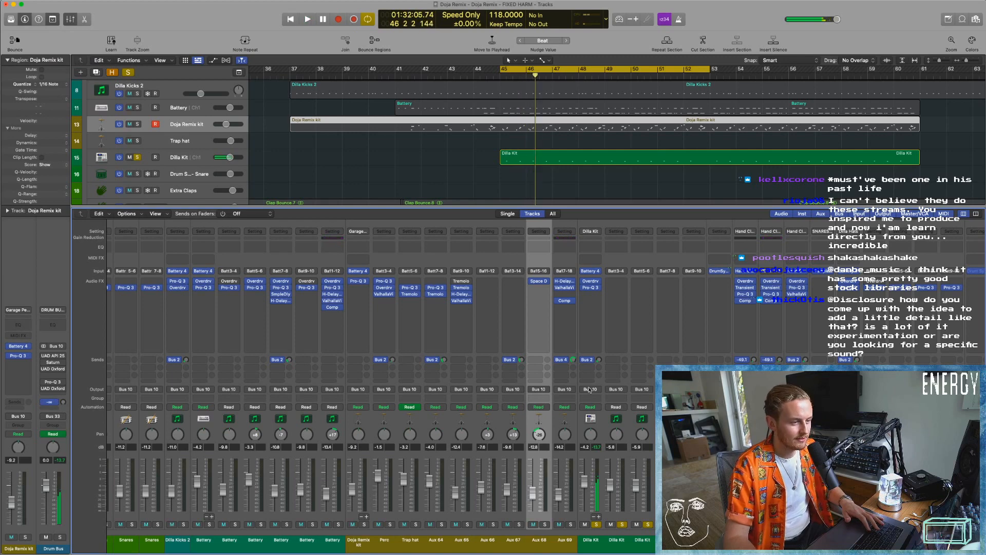
Bring the Doja Remix kit's channels back into the solo during playback to hear them with the Dilla Kit.
{"action": "key", "text": "space"}
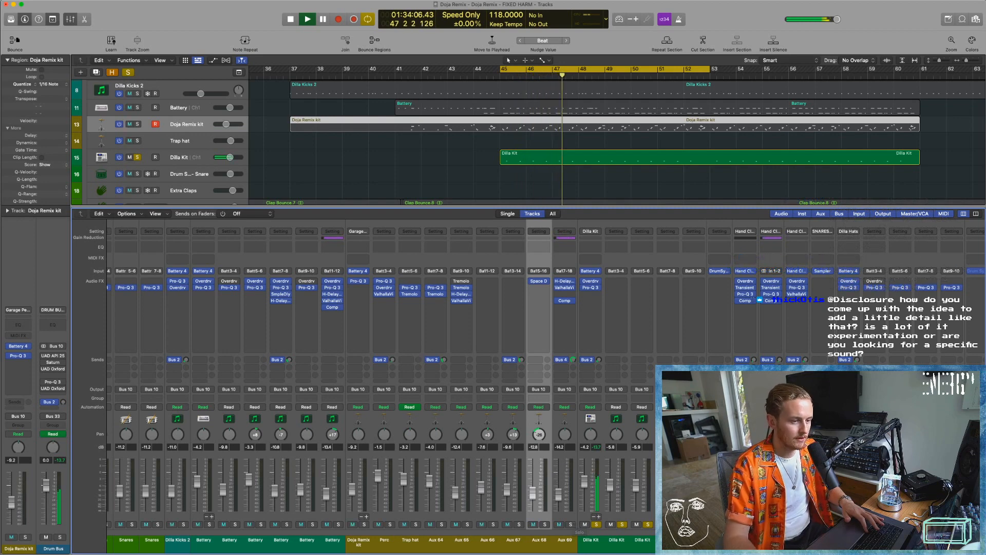
{"action": "left_click", "coordinate": [365, 525]}
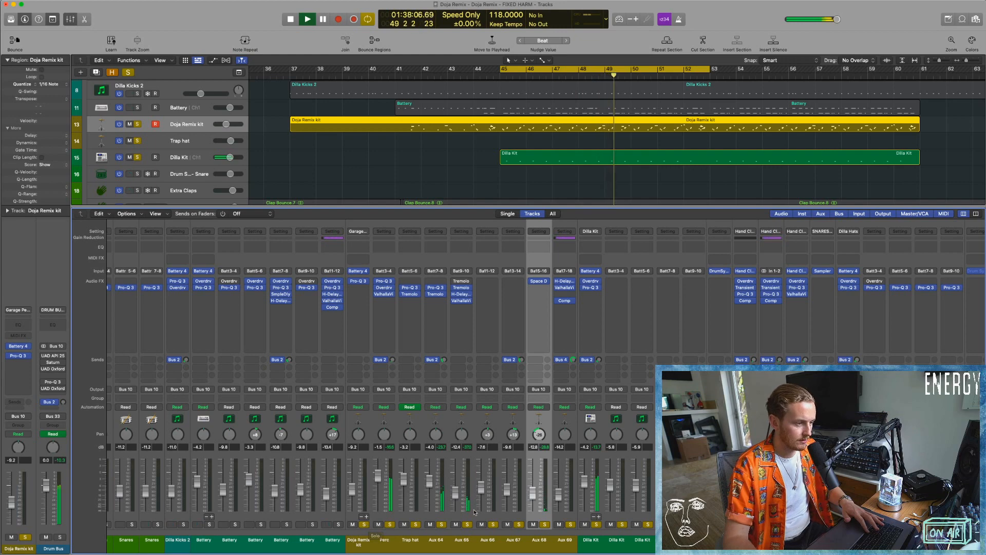
{"action": "key", "text": "space"}
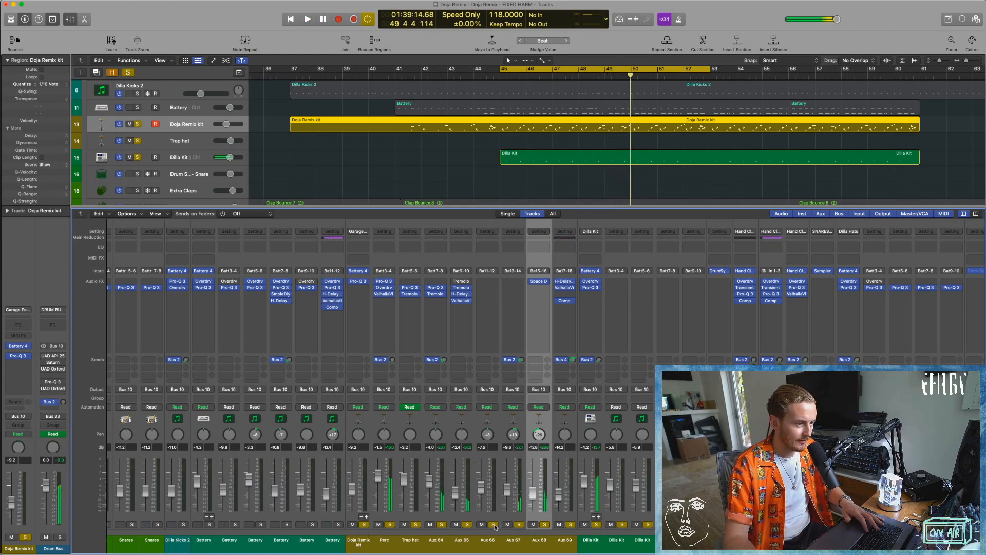
Unsolo the Doja Remix kit's channels and reintroduce them from Aux 69 back to the main kit channel while playing the Dilla Kit.
{"action": "left_click", "coordinate": [364, 525]}
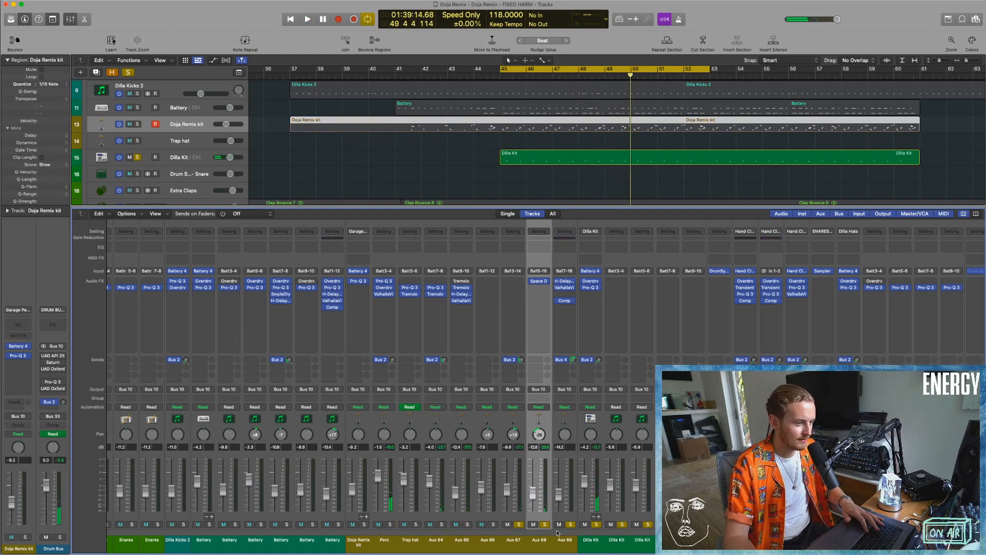
{"action": "key", "text": "space"}
{"action": "left_click", "coordinate": [513, 544]}
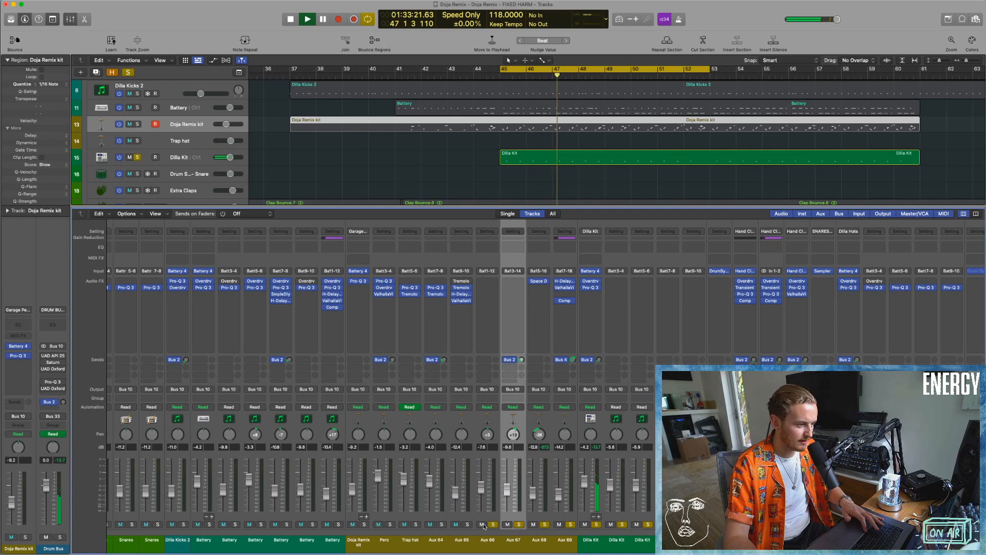
{"action": "key", "text": "space"}
{"action": "key", "text": "space"}
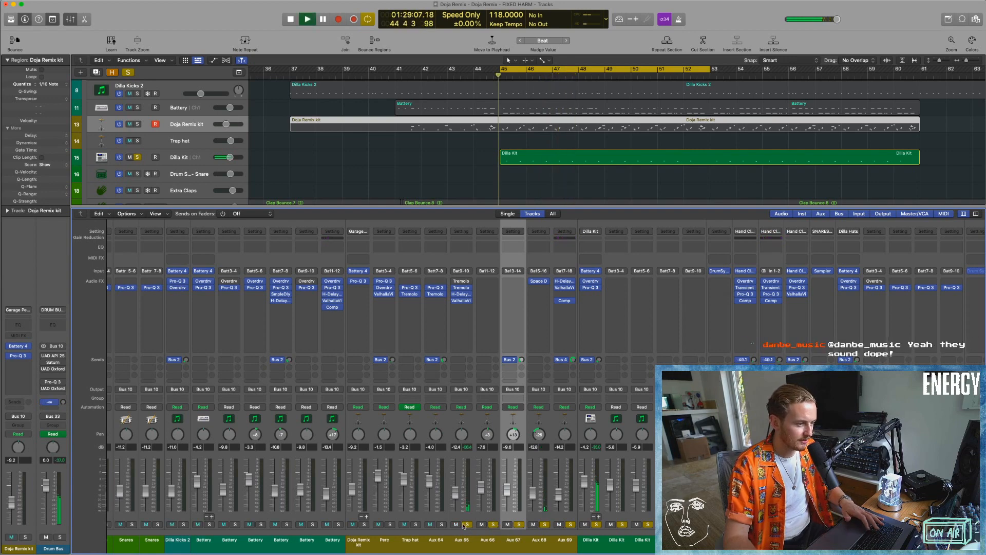
{"action": "left_click", "coordinate": [467, 525]}
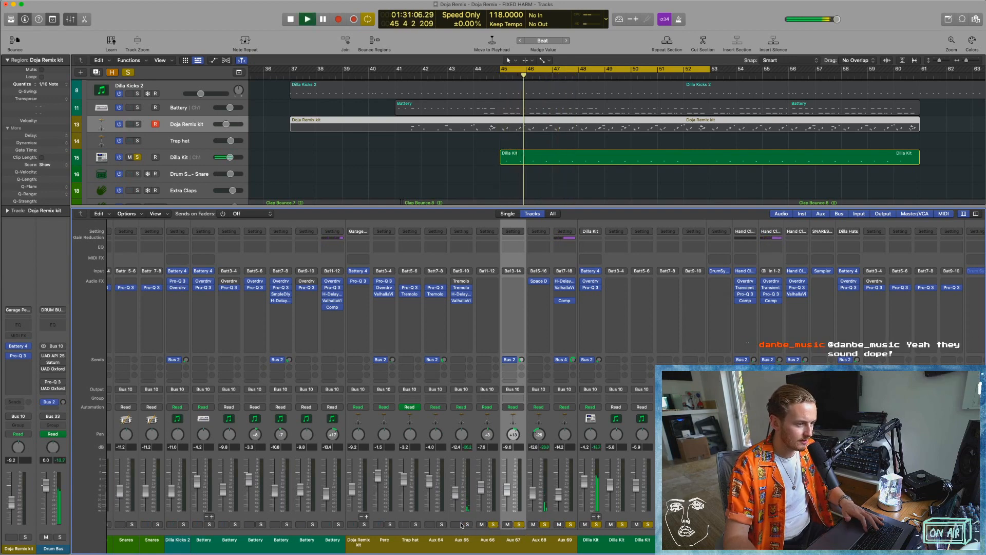
{"action": "left_click", "coordinate": [364, 525]}
{"action": "key", "text": "space"}
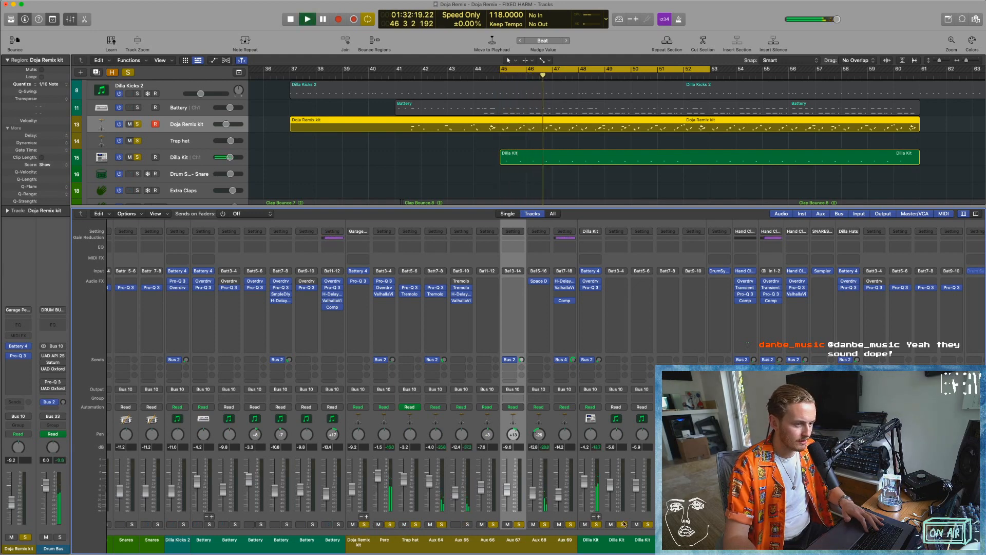
Add the Drum Synth - Snare and clap channels to the solo and audition them with both kits.
{"action": "scroll", "coordinate": [328, 523], "scroll_direction": "left", "scroll_amount": 2}
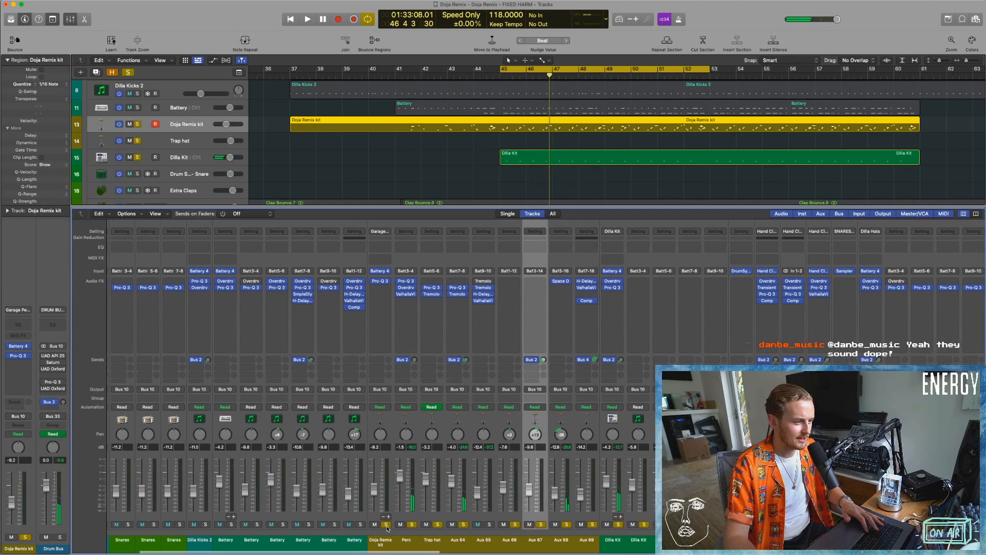
{"action": "scroll", "coordinate": [388, 529], "scroll_direction": "left", "scroll_amount": 2}
{"action": "key", "text": "space"}
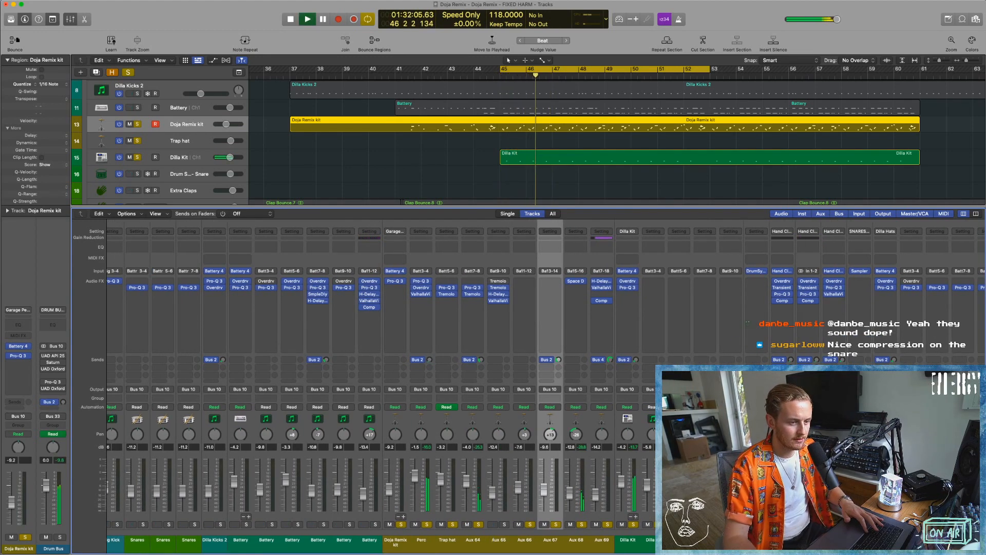
{"action": "key", "text": "space"}
{"action": "key", "text": "space"}
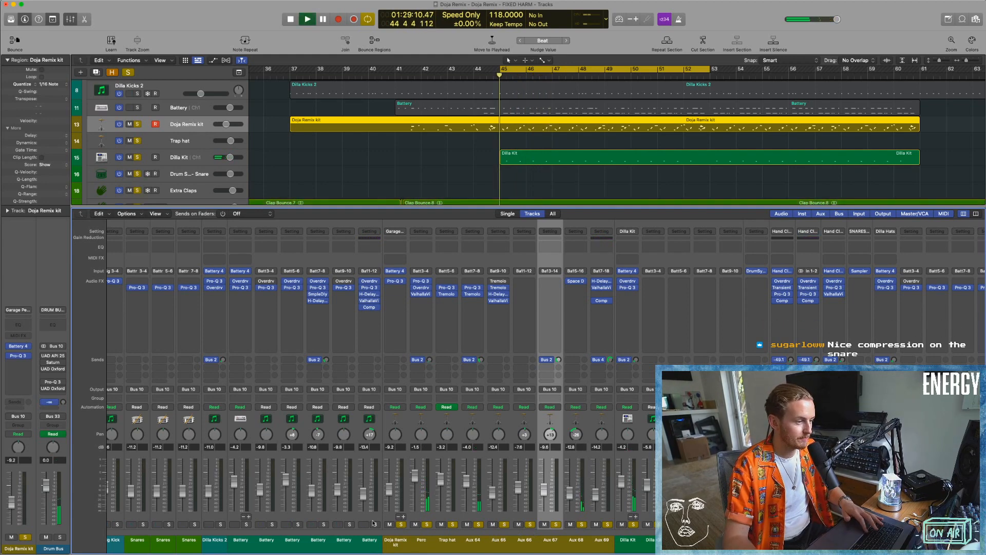
{"action": "scroll", "coordinate": [497, 494], "scroll_direction": "right", "scroll_amount": 2}
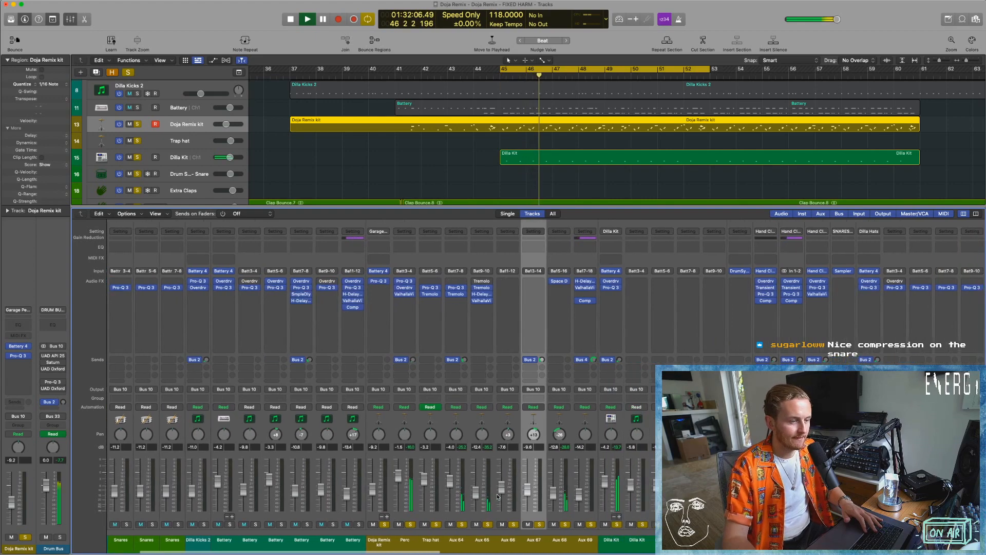
{"action": "scroll", "coordinate": [584, 516], "scroll_direction": "right", "scroll_amount": 5}
{"action": "key", "text": "space"}
{"action": "scroll", "coordinate": [584, 516], "scroll_direction": "right", "scroll_amount": 5}
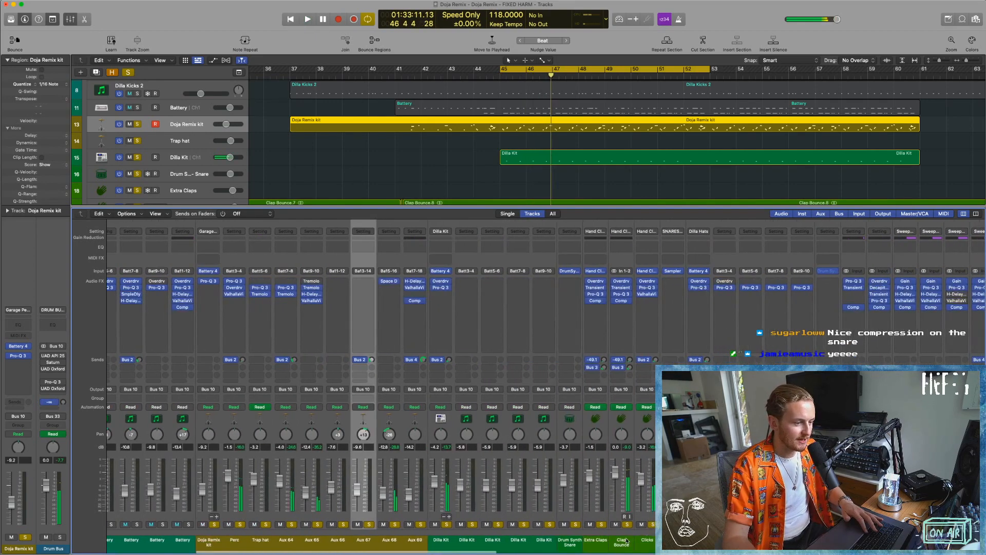
Select the Clap Bounce channel, unsolo Doja Remix kit through Drum Synth Snare and audition the remaining clap layers.
{"action": "left_click", "coordinate": [617, 542]}
{"action": "left_click_drag", "start_coordinate": [216, 525], "coordinate": [575, 525]}
{"action": "key", "text": "space"}
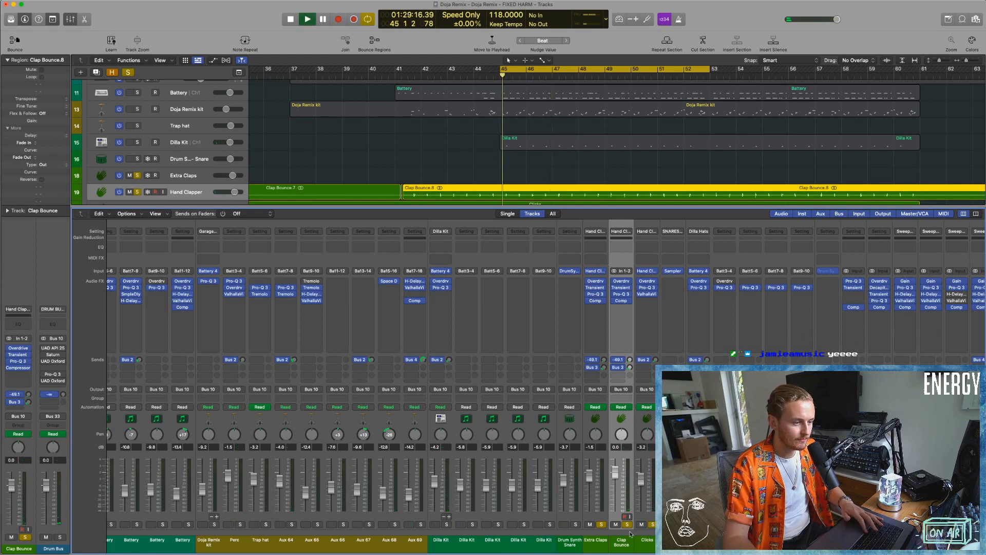
{"action": "scroll", "coordinate": [472, 195], "scroll_direction": "down", "scroll_amount": 3}
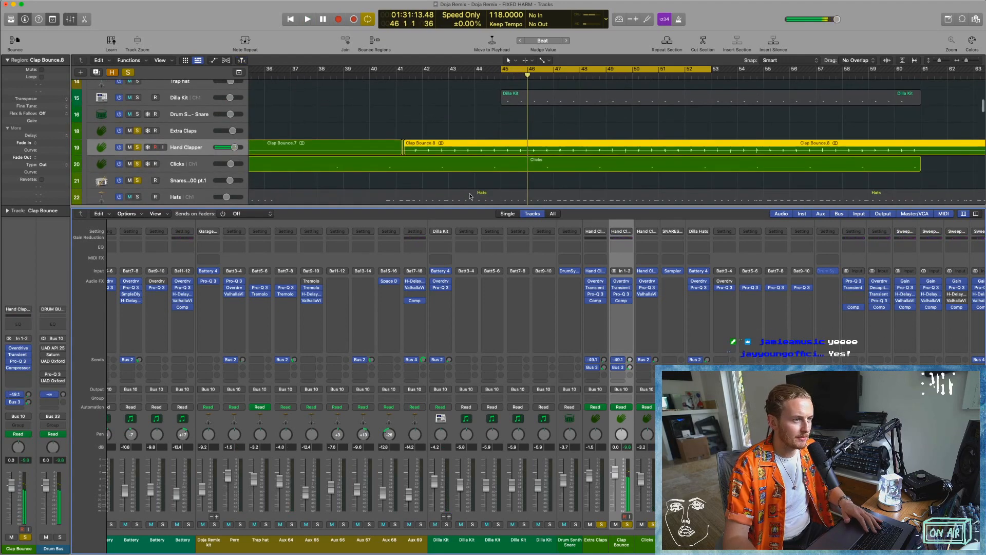
Hide the Mixer, examine the Clap Bounce.8 waveform near 46 2 up close and place the playhead just before that clap.
{"action": "key", "text": "x"}
{"action": "scroll", "coordinate": [478, 280], "scroll_direction": "up", "scroll_amount": 3}
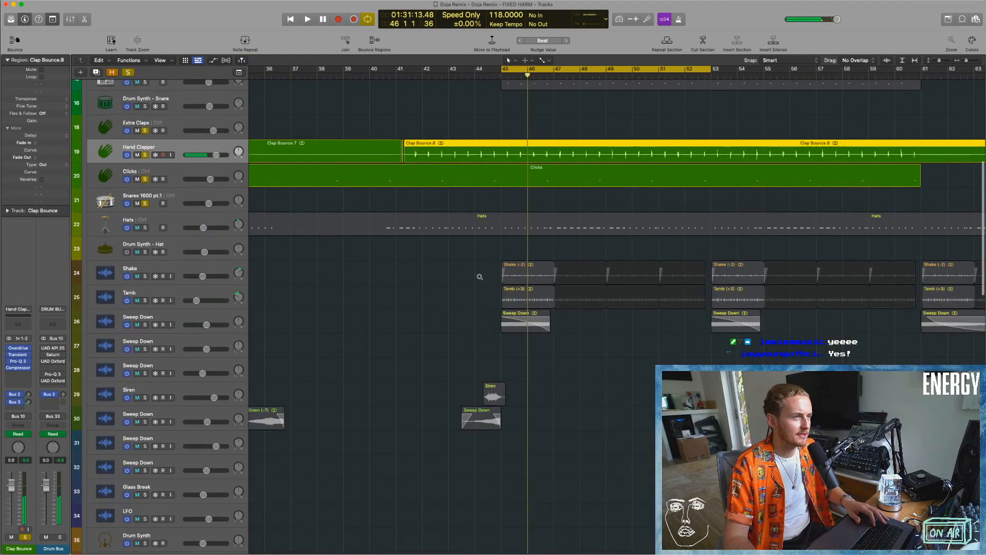
{"action": "scroll", "coordinate": [478, 280], "scroll_direction": "up", "scroll_amount": 3}
{"action": "scroll", "coordinate": [524, 216], "scroll_direction": "up", "scroll_amount": 5}
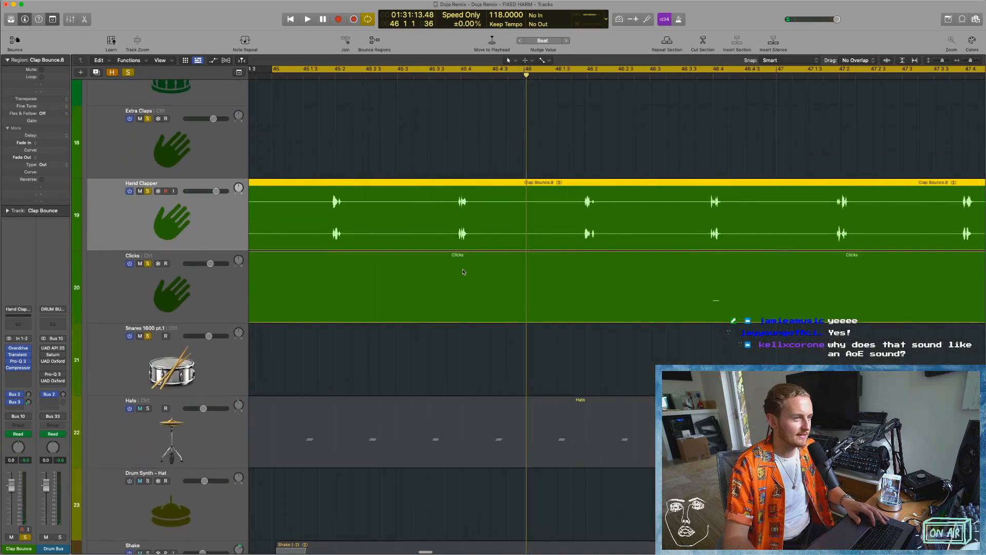
{"action": "scroll", "coordinate": [464, 272], "scroll_direction": "up", "scroll_amount": 5}
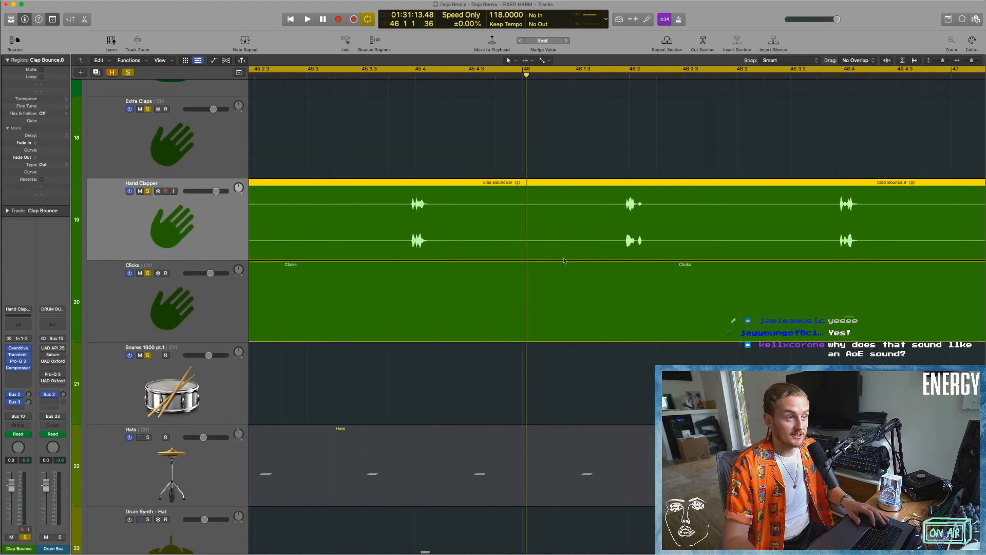
{"action": "scroll", "coordinate": [468, 224], "scroll_direction": "up", "scroll_amount": 8}
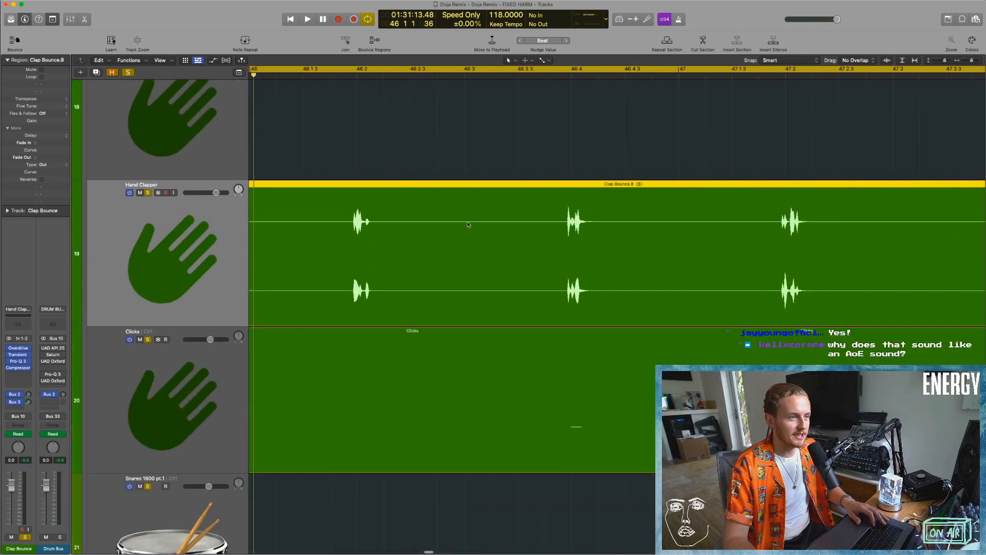
{"action": "scroll", "coordinate": [469, 224], "scroll_direction": "right", "scroll_amount": 10}
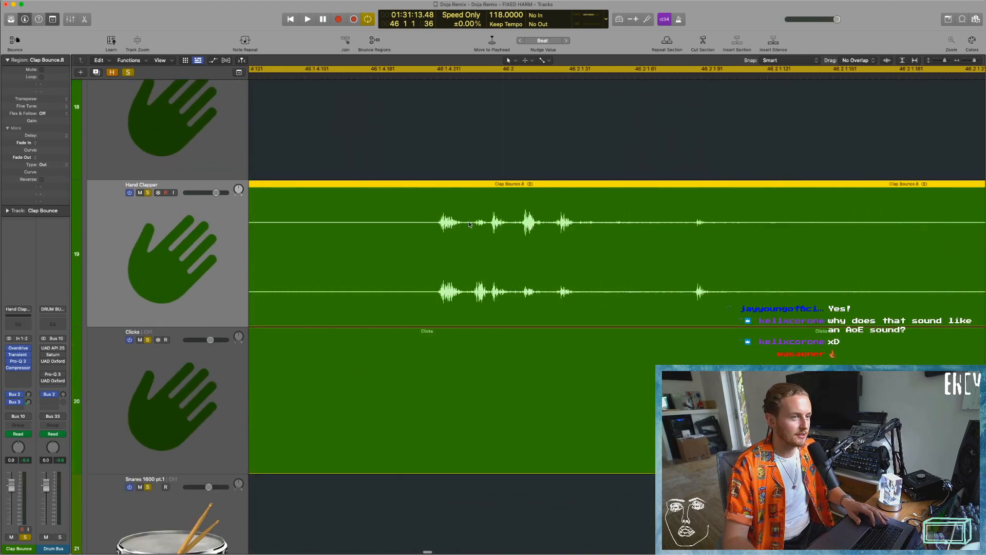
{"action": "scroll", "coordinate": [469, 224], "scroll_direction": "right", "scroll_amount": 3}
{"action": "left_click", "coordinate": [315, 79]}
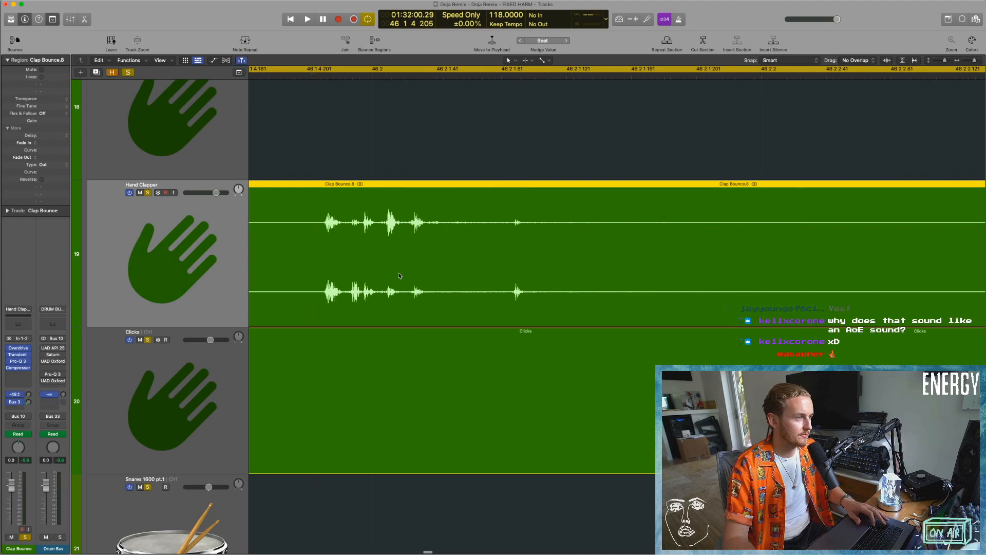
Audition the clap near 46 2, check it within the full Clap Bounce regions and clear the region selection.
{"action": "key", "text": "space"}
{"action": "key", "text": "space"}
{"action": "scroll", "coordinate": [532, 312], "scroll_direction": "down", "scroll_amount": 6}
{"action": "scroll", "coordinate": [532, 313], "scroll_direction": "down", "scroll_amount": 1}
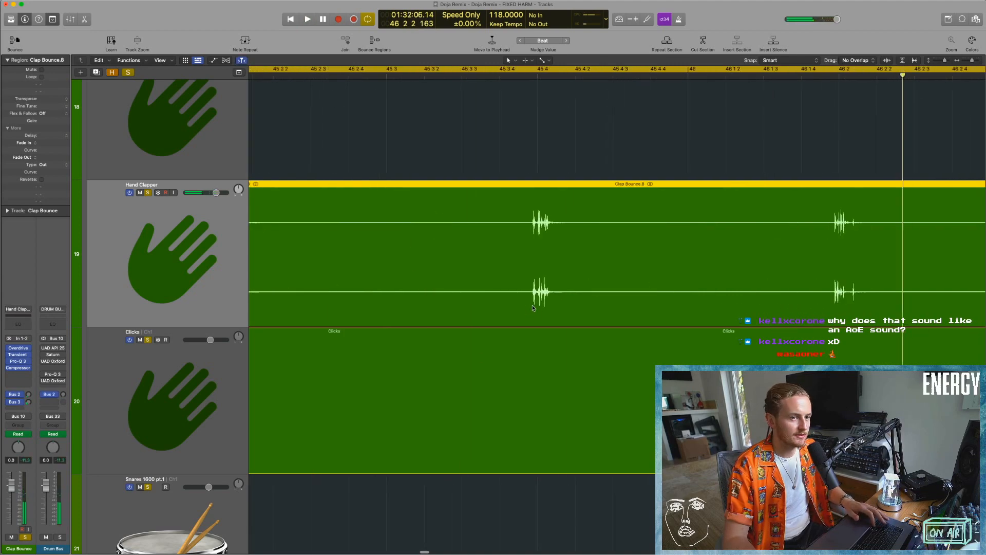
{"action": "scroll", "coordinate": [819, 211], "scroll_direction": "down", "scroll_amount": 10}
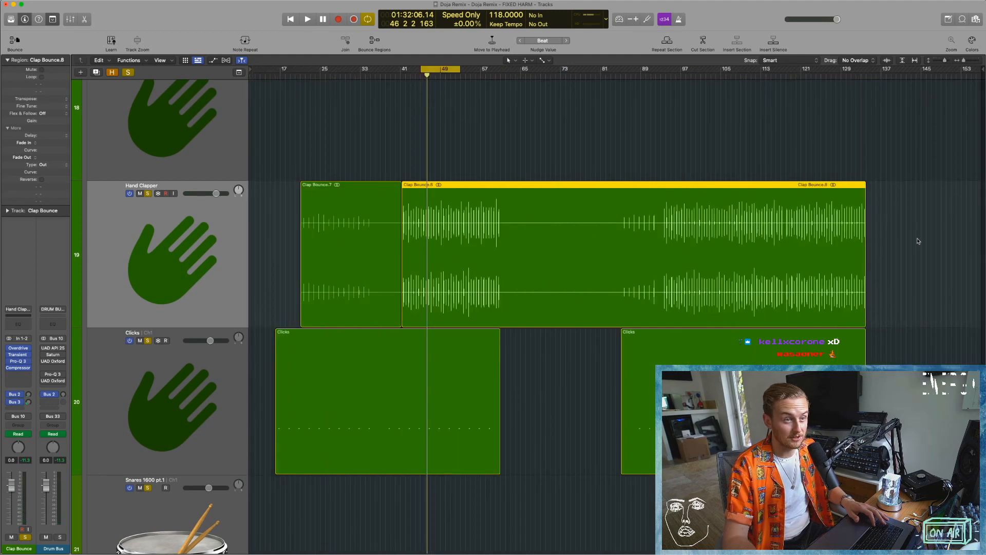
{"action": "left_click", "coordinate": [918, 241]}
{"action": "scroll", "coordinate": [169, 392], "scroll_direction": "down", "scroll_amount": 5}
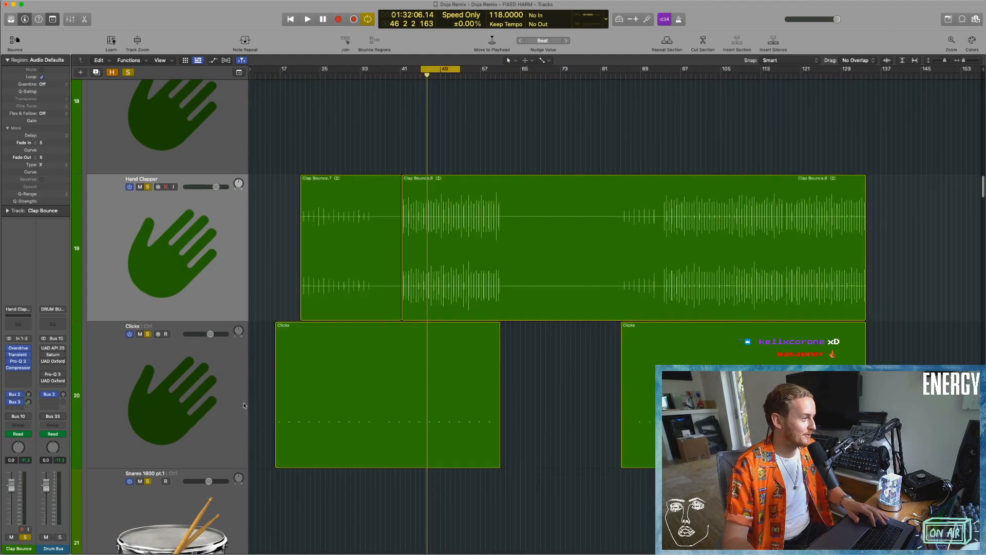
Select the first Clicks region, compare its hits with the Clap Bounce regions above and deselect it.
{"action": "left_click", "coordinate": [355, 291]}
{"action": "scroll", "coordinate": [356, 290], "scroll_direction": "up", "scroll_amount": 5}
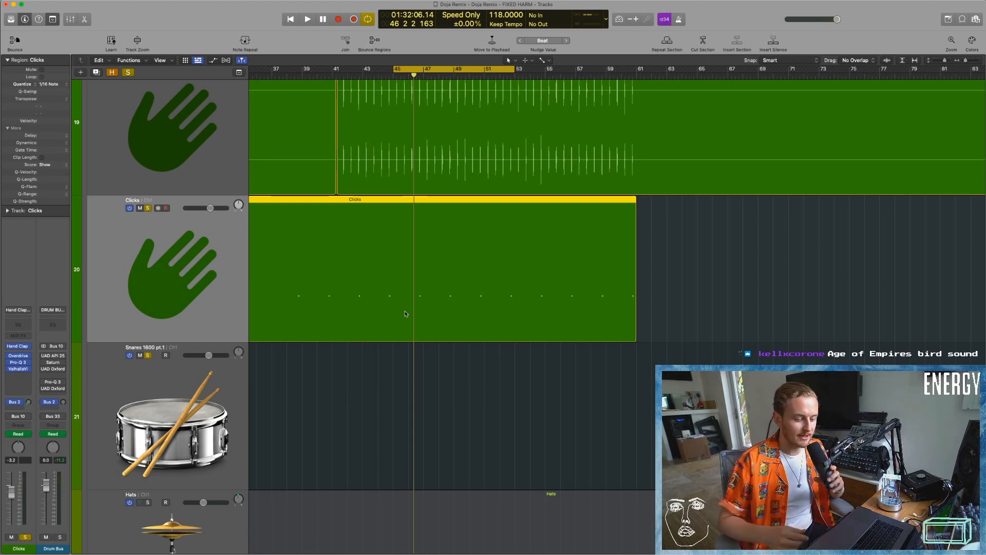
{"action": "scroll", "coordinate": [405, 313], "scroll_direction": "up", "scroll_amount": 5}
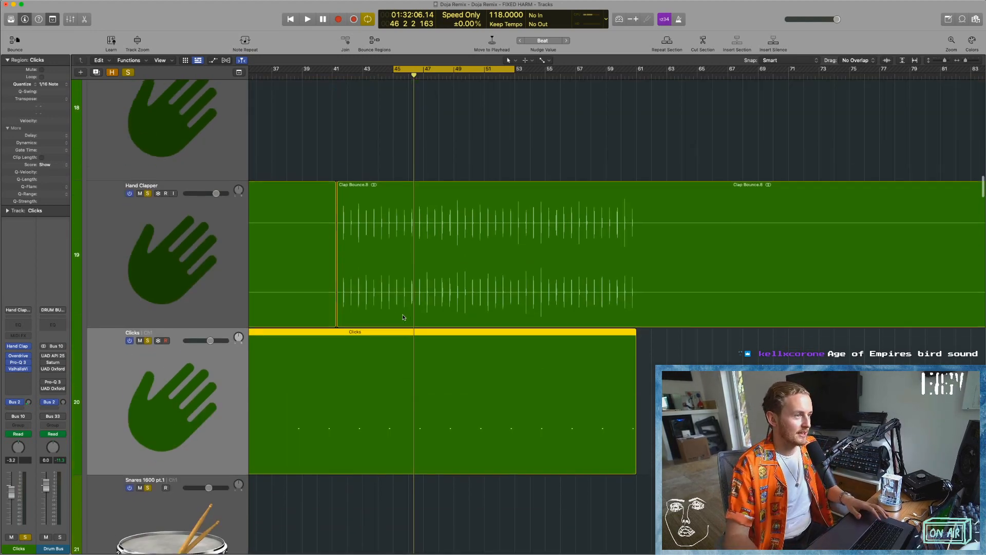
{"action": "key", "text": "super+Up"}
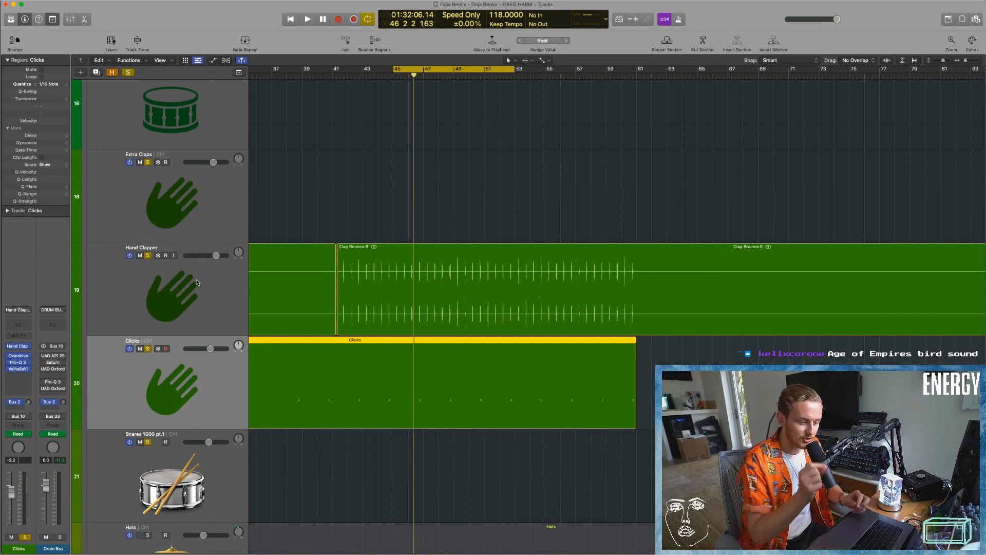
{"action": "key", "text": "super+Left"}
{"action": "key", "text": "super+Left"}
{"action": "key", "text": "super+Left"}
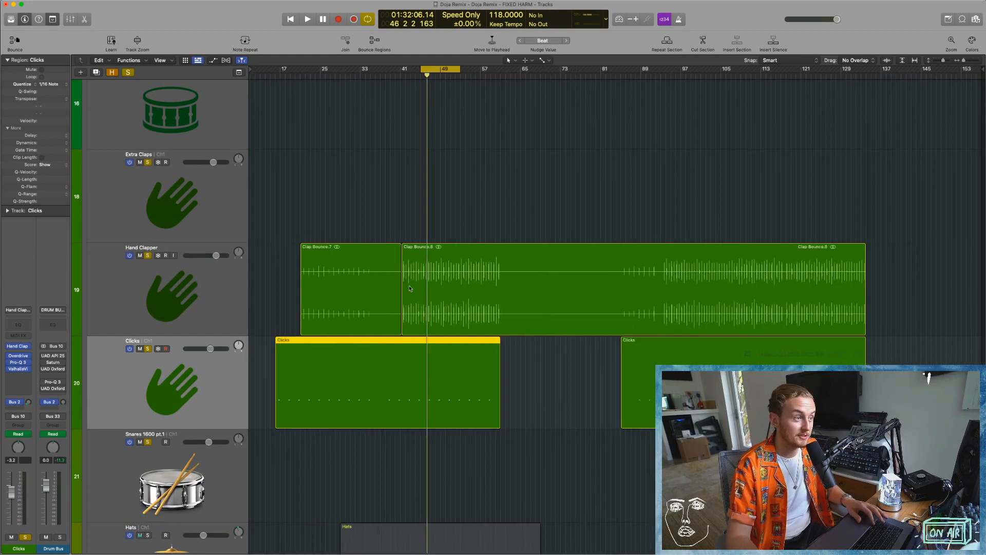
{"action": "left_click", "coordinate": [569, 184]}
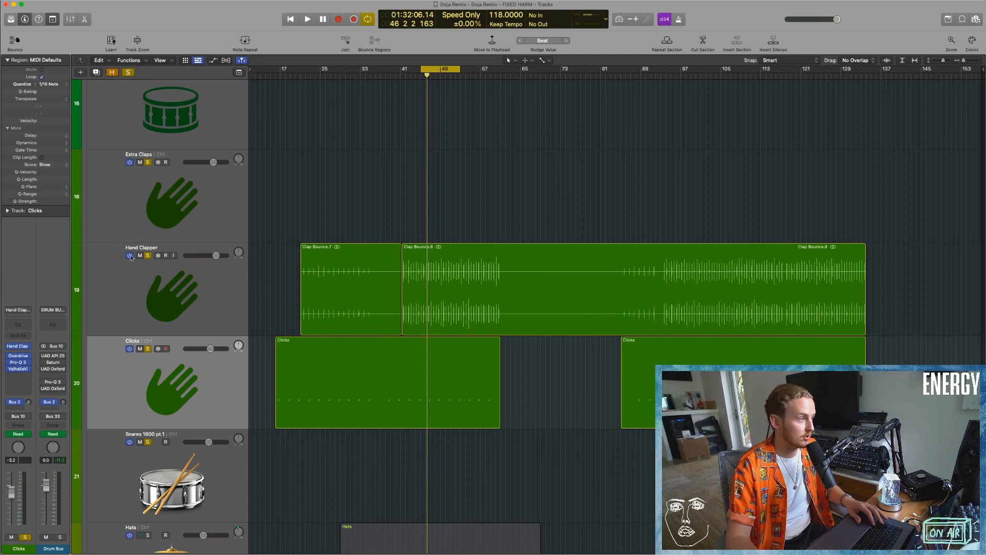
Play the soloed Hand Clapper and Clicks tracks together from bar 45 and follow their regions.
{"action": "key", "text": "space"}
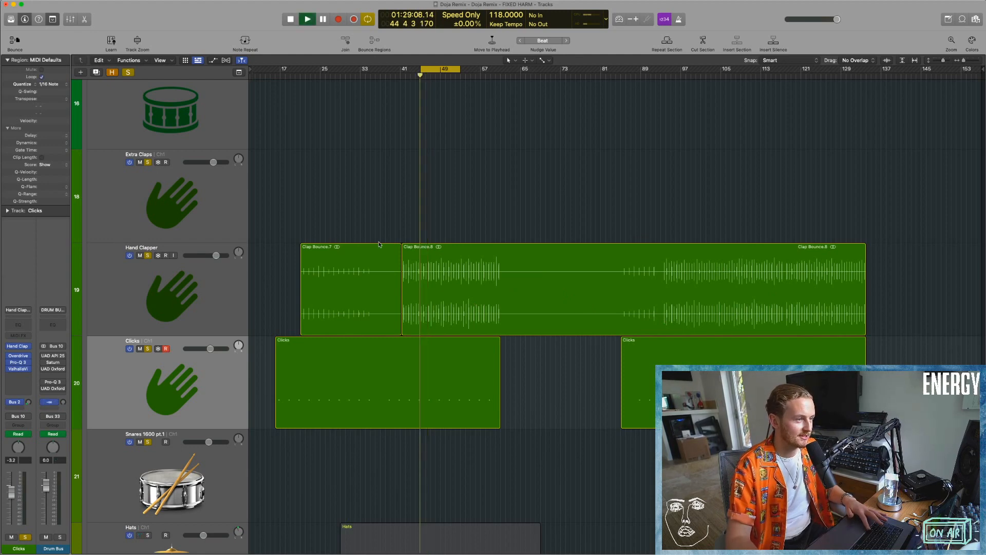
{"action": "key", "text": "super+Right"}
{"action": "key", "text": "super+Right"}
{"action": "key", "text": "super+Right"}
{"action": "key", "text": "super+Right"}
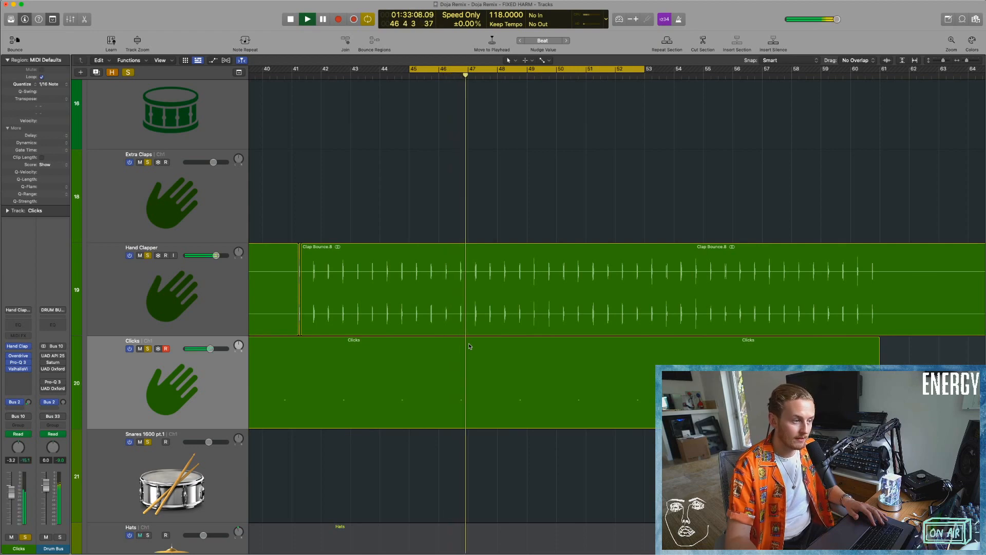
{"action": "scroll", "coordinate": [469, 346], "scroll_direction": "down", "scroll_amount": 2}
{"action": "scroll", "coordinate": [469, 346], "scroll_direction": "right", "scroll_amount": 3}
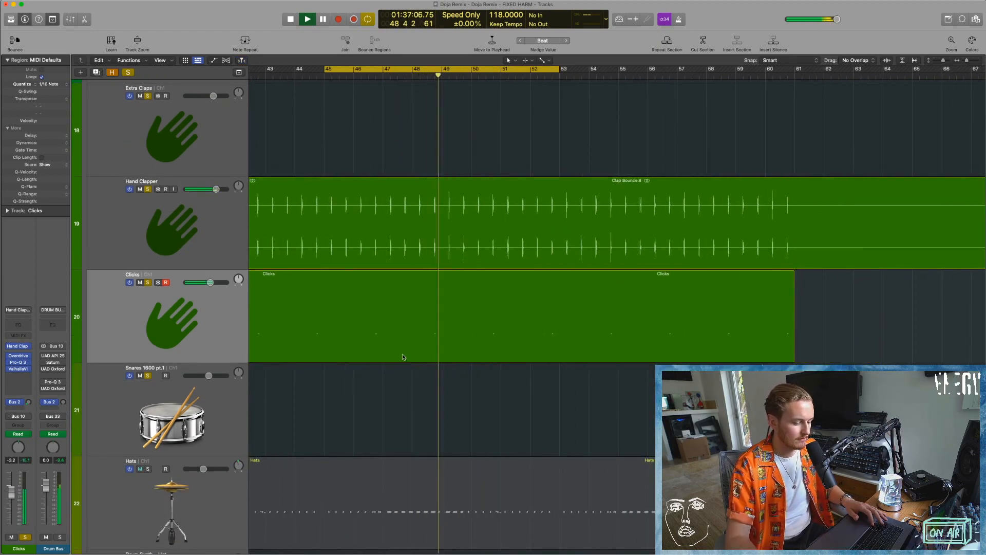
Select the Hats track, add it to the solo during playback and show its channels in the Mixer.
{"action": "key", "text": "super+Up"}
{"action": "key", "text": "super+Up"}
{"action": "key", "text": "super+Up"}
{"action": "key", "text": "super+Up"}
{"action": "key", "text": "super+Up"}
{"action": "key", "text": "super+Up"}
{"action": "scroll", "coordinate": [233, 331], "scroll_direction": "left", "scroll_amount": 2}
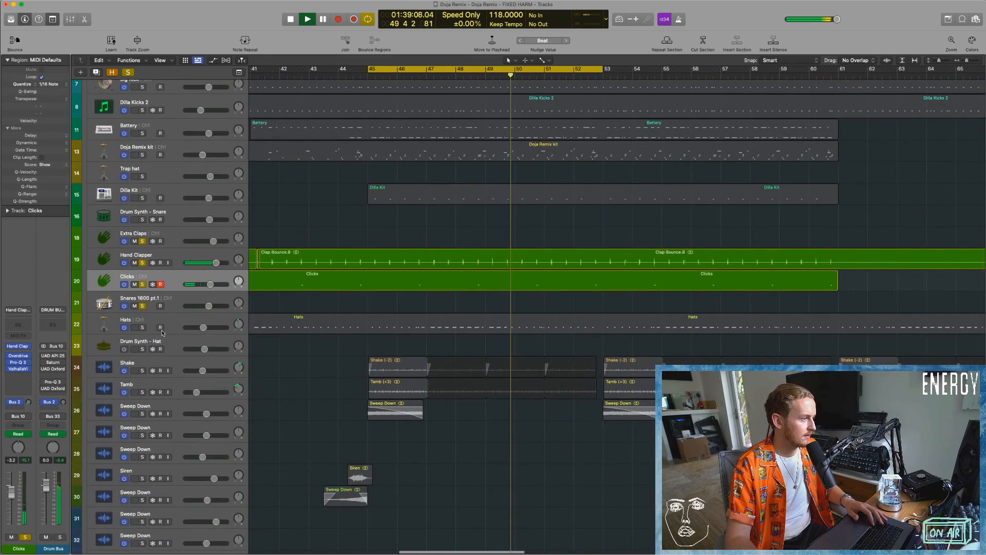
{"action": "left_click", "coordinate": [162, 316]}
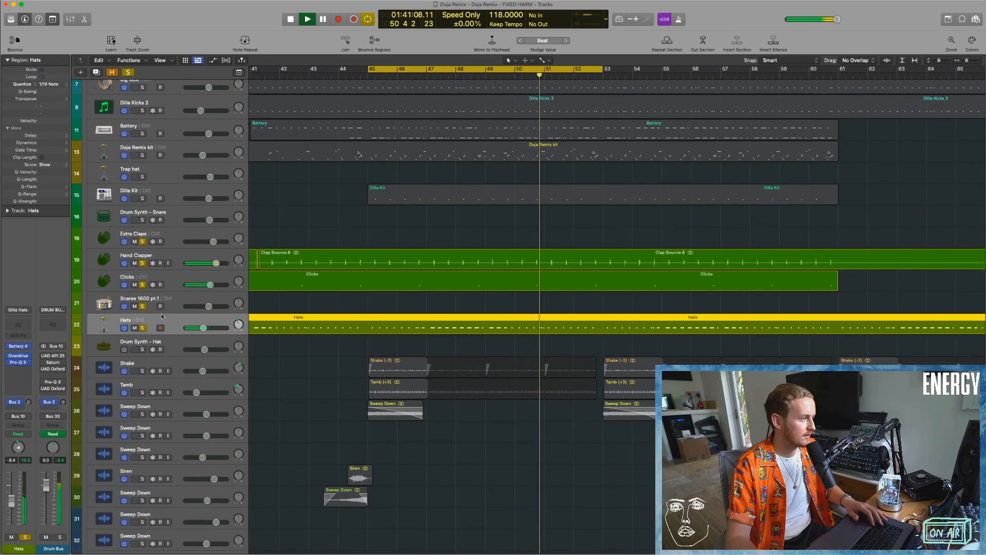
{"action": "key", "text": "x"}
{"action": "scroll", "coordinate": [597, 487], "scroll_direction": "right", "scroll_amount": 5}
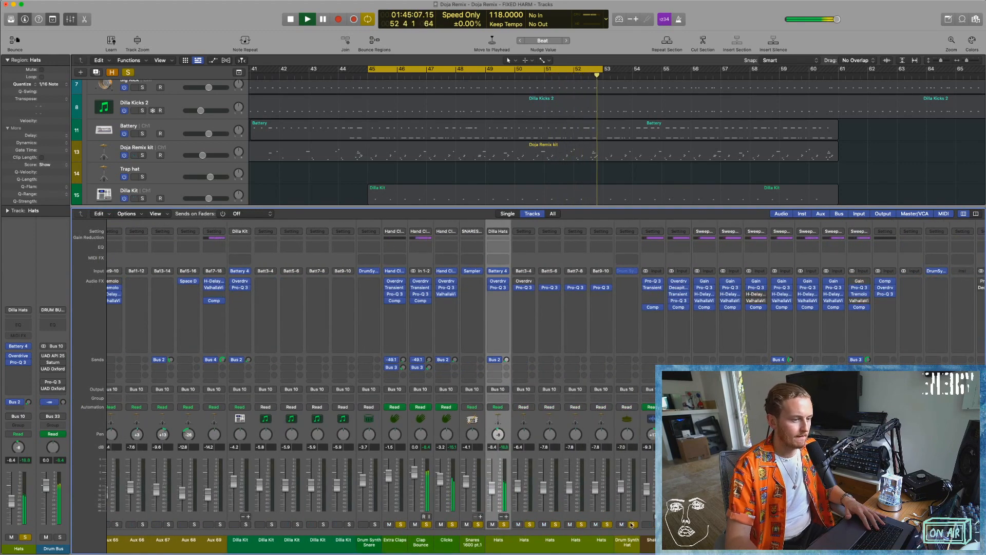
{"action": "scroll", "coordinate": [417, 184], "scroll_direction": "down", "scroll_amount": 8}
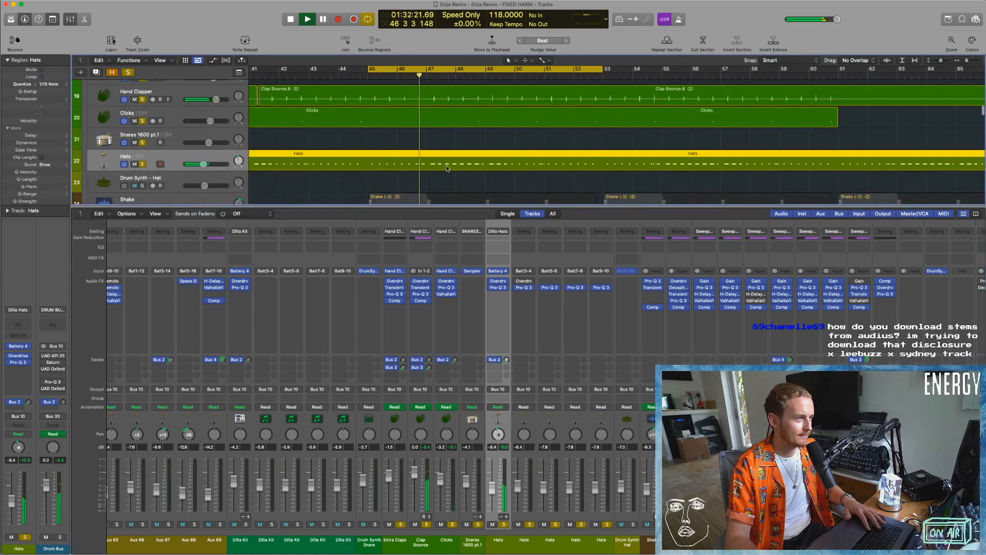
Open the Hats region in the Piano Roll and inspect its notes around bar 48 up close.
{"action": "key", "text": "p"}
{"action": "left_click_drag", "start_coordinate": [455, 276], "coordinate": [779, 374]}
{"action": "scroll", "coordinate": [634, 341], "scroll_direction": "up", "scroll_amount": 1}
{"action": "scroll", "coordinate": [584, 335], "scroll_direction": "up", "scroll_amount": 5}
{"action": "scroll", "coordinate": [586, 337], "scroll_direction": "right", "scroll_amount": 5}
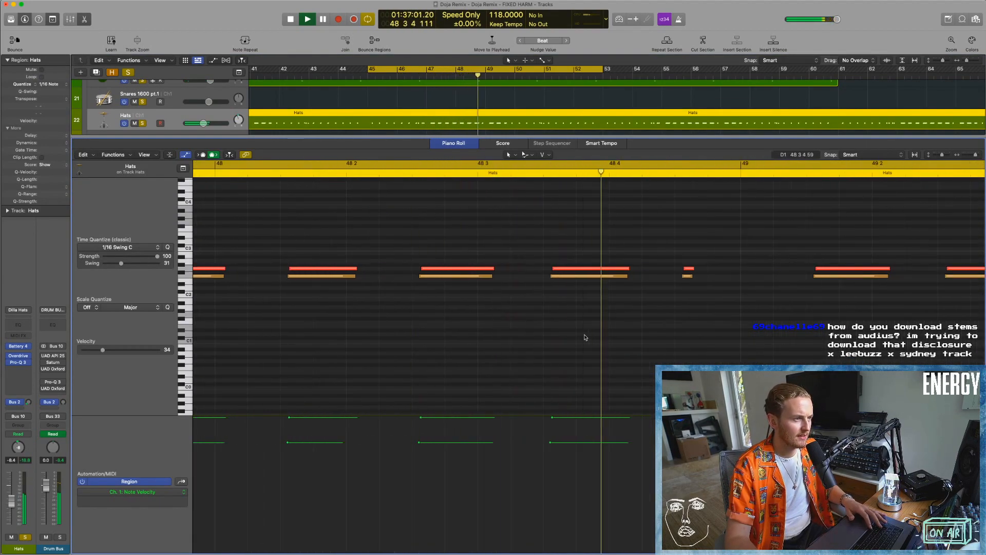
Select all the Hats notes, try shifting them about 103 ticks earlier and audition the pattern.
{"action": "scroll", "coordinate": [588, 336], "scroll_direction": "down", "scroll_amount": 3}
{"action": "scroll", "coordinate": [591, 336], "scroll_direction": "right", "scroll_amount": 2}
{"action": "key", "text": "super+a"}
{"action": "left_click_drag", "start_coordinate": [660, 275], "coordinate": [651, 276]}
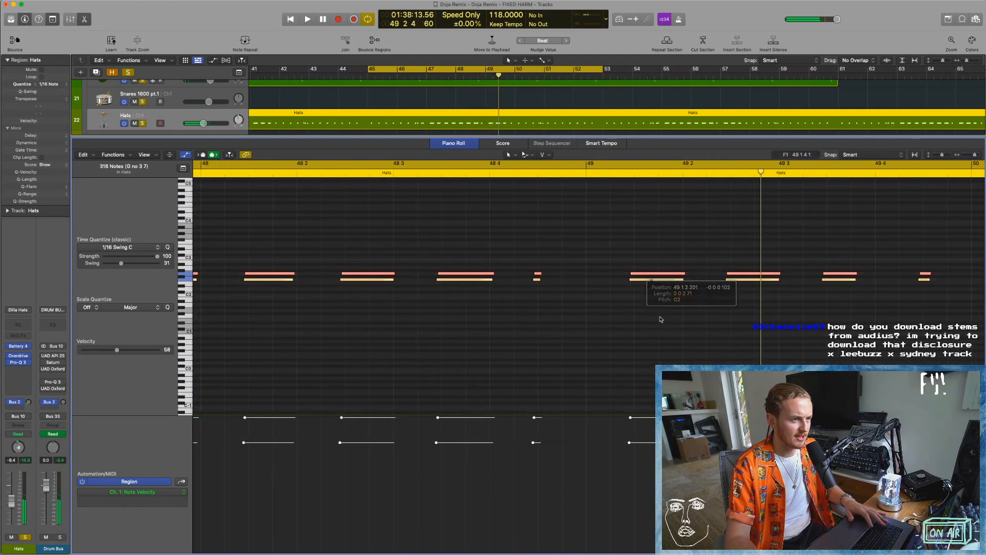
{"action": "key", "text": "space"}
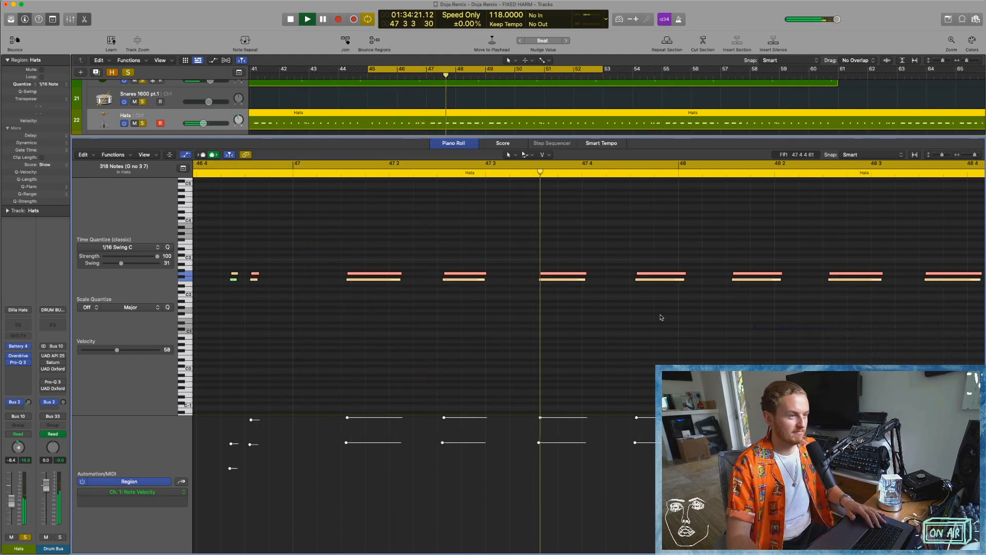
{"action": "key", "text": "space"}
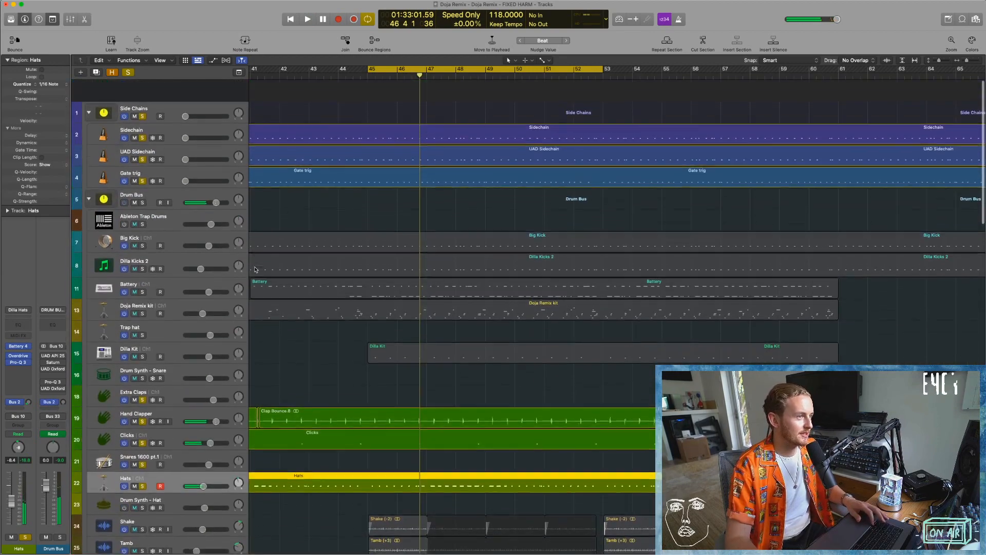
Close the Piano Roll, solo the Drum Bus and add Big Kick through Doja Remix kit to the solo during playback.
{"action": "scroll", "coordinate": [185, 243], "scroll_direction": "down", "scroll_amount": 1}
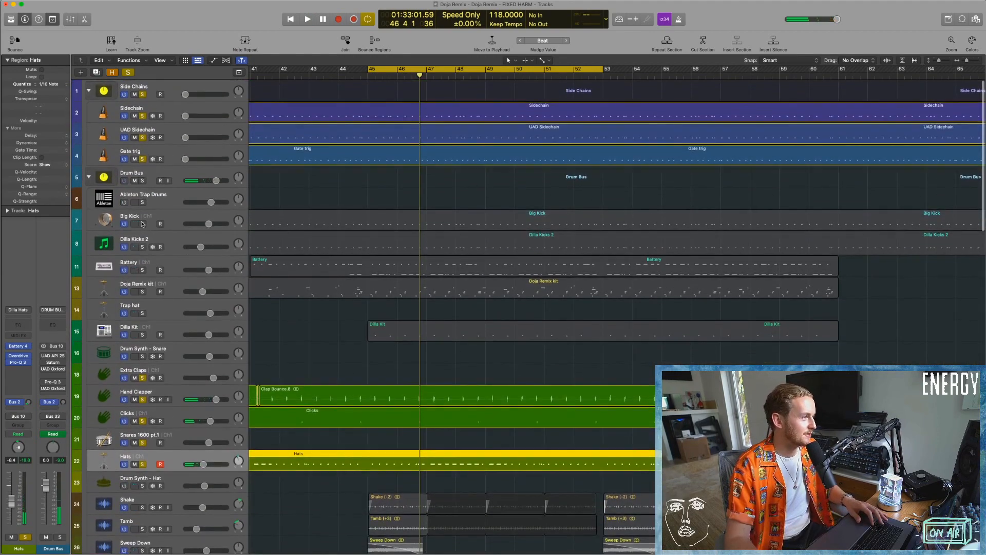
{"action": "left_click", "coordinate": [143, 181]}
{"action": "key", "text": "space"}
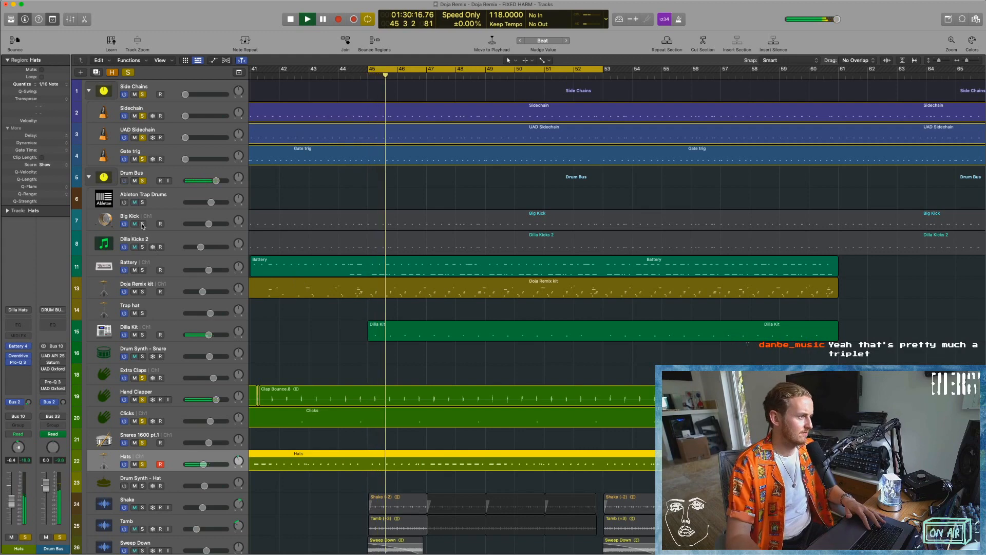
{"action": "left_click_drag", "start_coordinate": [142, 224], "coordinate": [143, 291]}
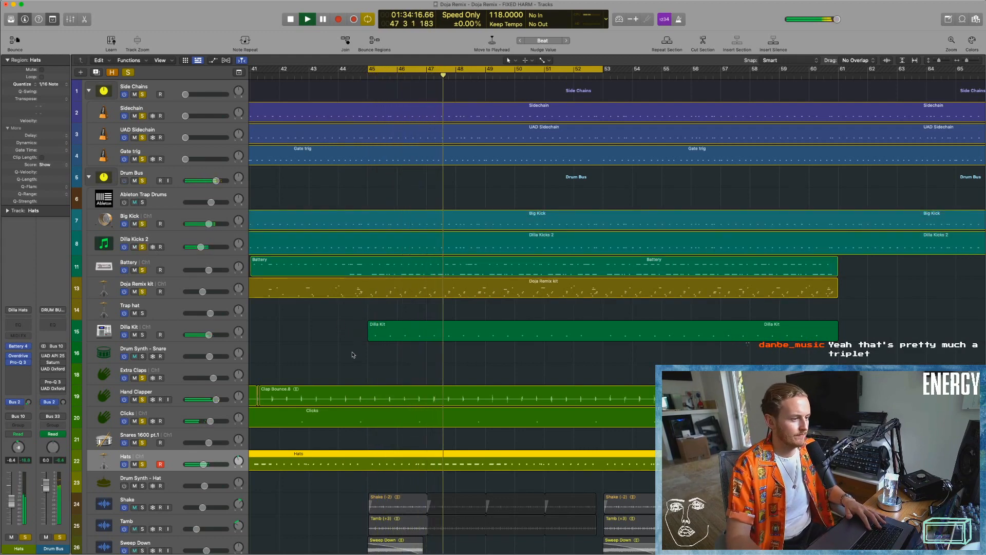
{"action": "scroll", "coordinate": [353, 354], "scroll_direction": "down", "scroll_amount": 5}
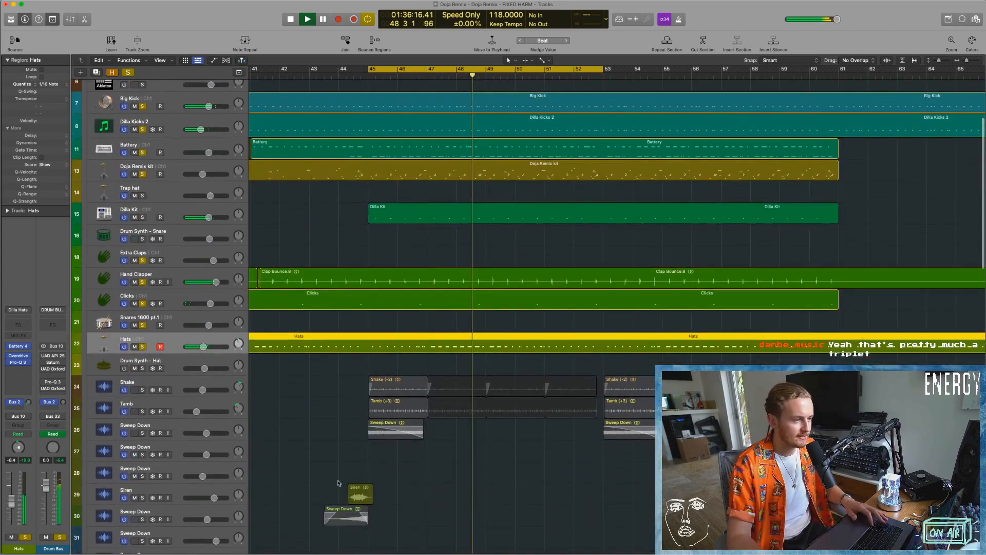
Clear the existing solos, audition Shake and Tamb with the Sweep Down below, and keep only Shake and Tamb soloed.
{"action": "key", "text": "space"}
{"action": "left_click_drag", "start_coordinate": [142, 390], "coordinate": [144, 416]}
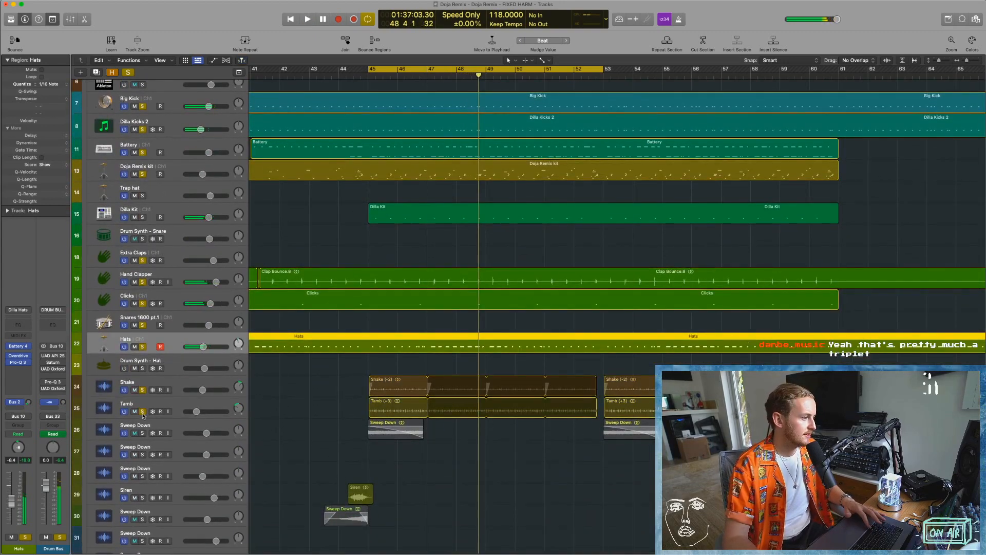
{"action": "left_click", "coordinate": [128, 73]}
{"action": "scroll", "coordinate": [341, 374], "scroll_direction": "left", "scroll_amount": 3}
{"action": "left_click_drag", "start_coordinate": [142, 390], "coordinate": [144, 425]}
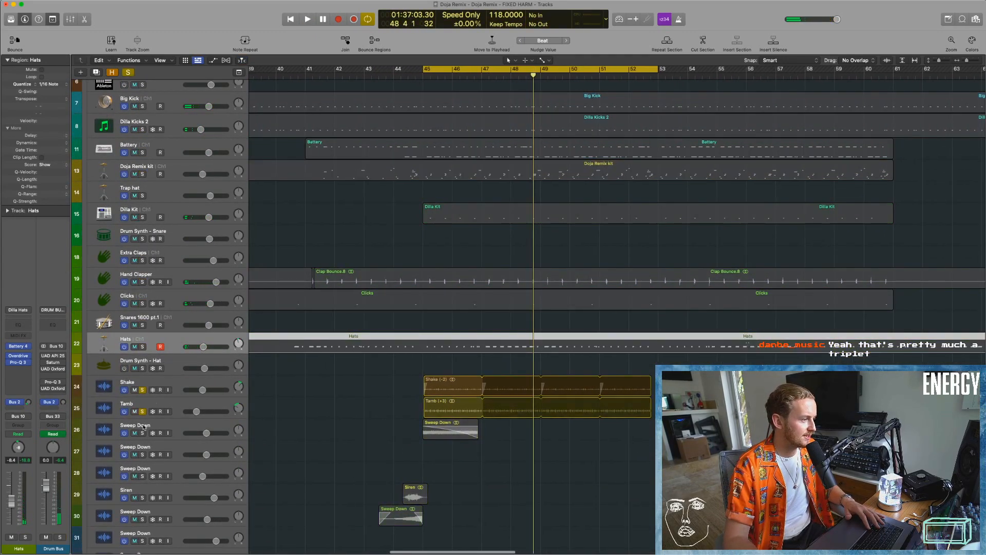
{"action": "key", "text": "space"}
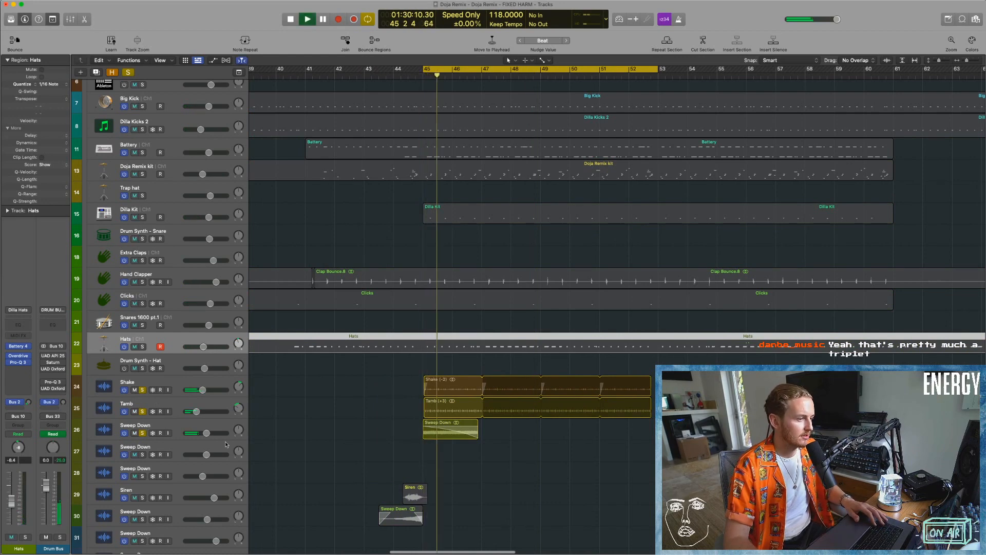
{"action": "left_click", "coordinate": [143, 435]}
Examine the looped Shake and Tamb regions from bar 45 up close.
{"action": "left_click_drag", "start_coordinate": [383, 379], "coordinate": [547, 466]}
{"action": "scroll", "coordinate": [547, 466], "scroll_direction": "up", "scroll_amount": 3}
{"action": "key", "text": "super+Left"}
{"action": "key", "text": "super+Left"}
{"action": "key", "text": "super+Up"}
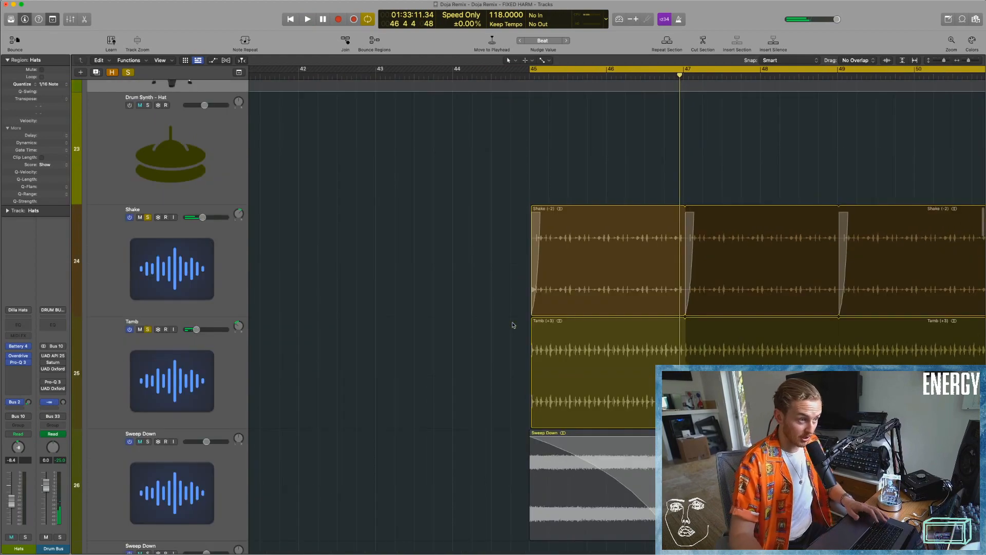
{"action": "scroll", "coordinate": [522, 311], "scroll_direction": "right", "scroll_amount": 4}
{"action": "key", "text": "super+Left"}
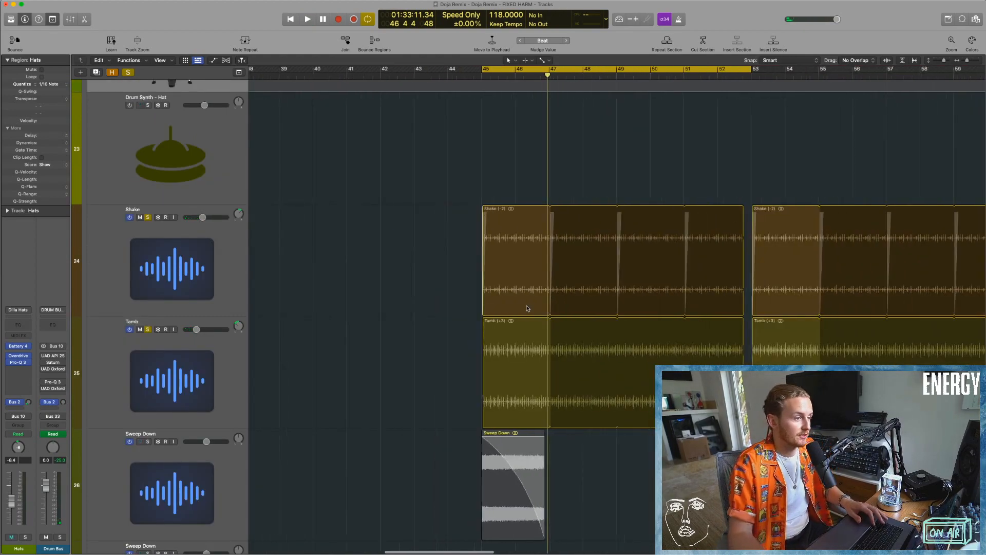
Restart playback of the soloed Shake and Tamb tracks with the full track list in view.
{"action": "key", "text": "super+Up"}
{"action": "key", "text": "super+Up"}
{"action": "key", "text": "super+Up"}
{"action": "key", "text": "super+Up"}
{"action": "key", "text": "super+Up"}
{"action": "key", "text": "super+Up"}
{"action": "key", "text": "space"}
{"action": "key", "text": "super+Left"}
{"action": "key", "text": "super+Left"}
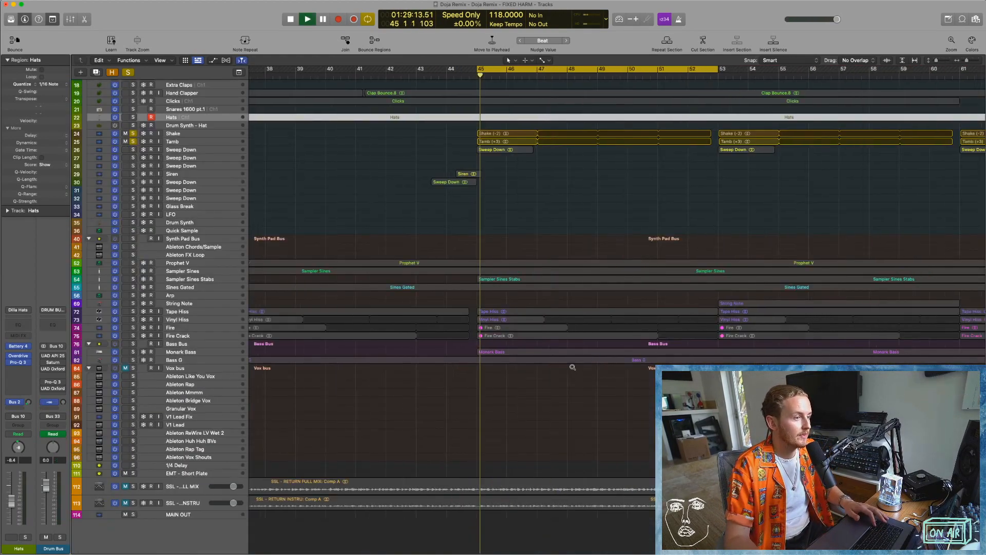
{"action": "scroll", "coordinate": [473, 263], "scroll_direction": "down", "scroll_amount": 1}
{"action": "scroll", "coordinate": [473, 264], "scroll_direction": "up", "scroll_amount": 1}
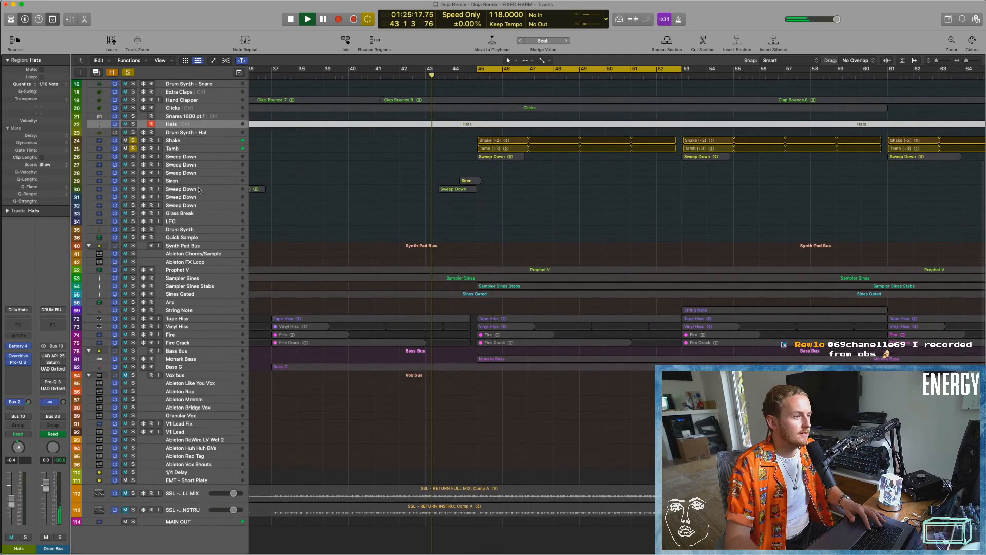
Audition the Sweep Down and Siren effects leading into bar 45, leaving the Siren soloed.
{"action": "left_click", "coordinate": [133, 180]}
{"action": "left_click", "coordinate": [133, 189]}
{"action": "left_click", "coordinate": [133, 189]}
{"action": "left_click_drag", "start_coordinate": [349, 162], "coordinate": [489, 229]}
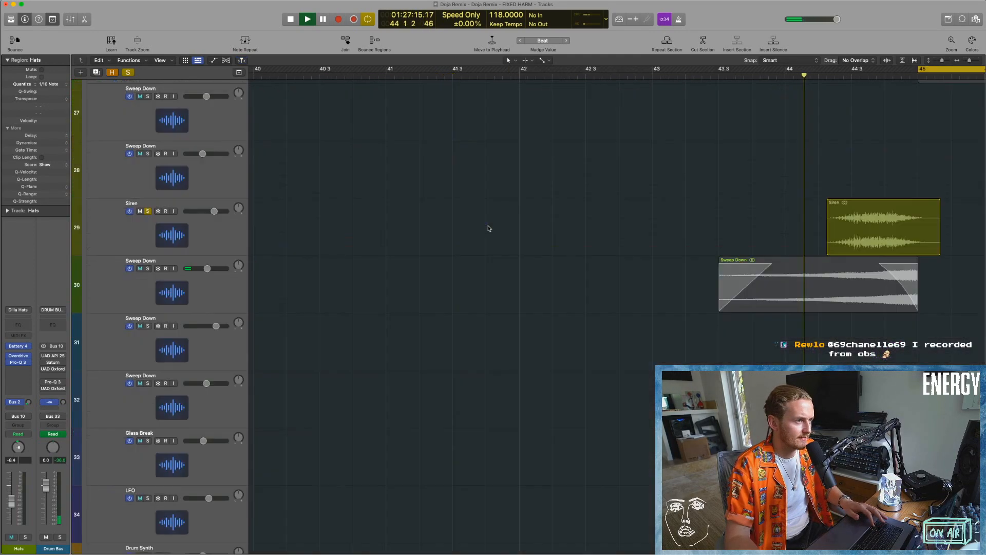
{"action": "scroll", "coordinate": [690, 284], "scroll_direction": "right", "scroll_amount": 5}
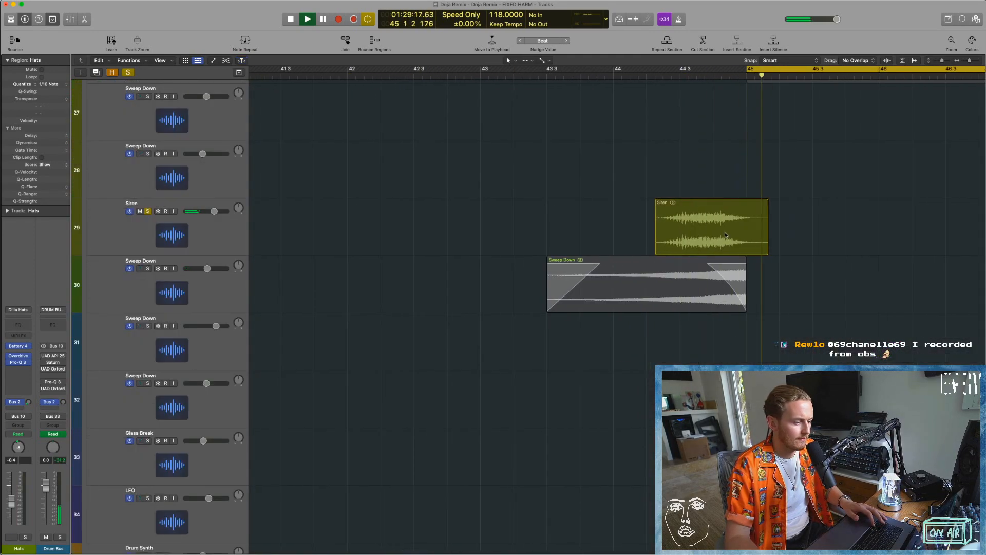
{"action": "key", "text": "space"}
Clear all solos and examine the Siren and Sweep Down regions across the whole arrangement.
{"action": "left_click", "coordinate": [128, 72]}
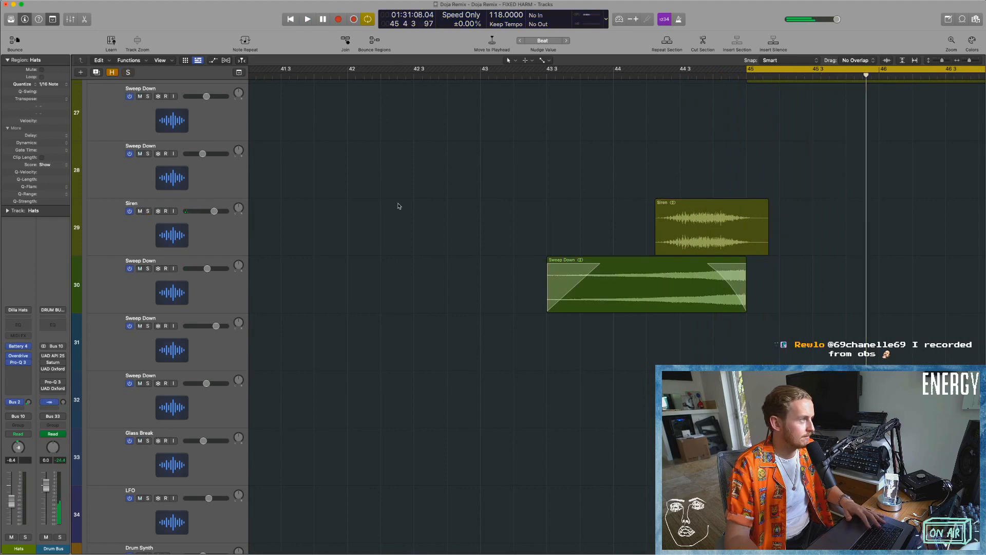
{"action": "key", "text": "super+Up"}
{"action": "key", "text": "super+Up"}
{"action": "key", "text": "super+Up"}
{"action": "key", "text": "super+Up"}
{"action": "key", "text": "super+Up"}
{"action": "key", "text": "super+Up"}
{"action": "key", "text": "super+Left"}
{"action": "key", "text": "super+Left"}
{"action": "key", "text": "super+Left"}
{"action": "scroll", "coordinate": [647, 228], "scroll_direction": "down", "scroll_amount": 5}
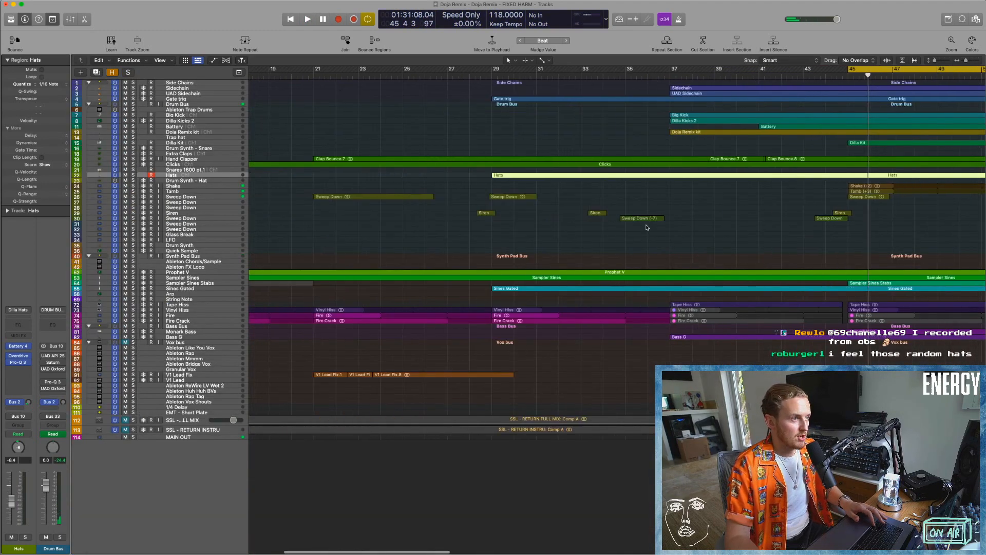
{"action": "scroll", "coordinate": [647, 227], "scroll_direction": "right", "scroll_amount": 10}
{"action": "scroll", "coordinate": [646, 226], "scroll_direction": "down", "scroll_amount": 5}
{"action": "scroll", "coordinate": [644, 227], "scroll_direction": "left", "scroll_amount": 10}
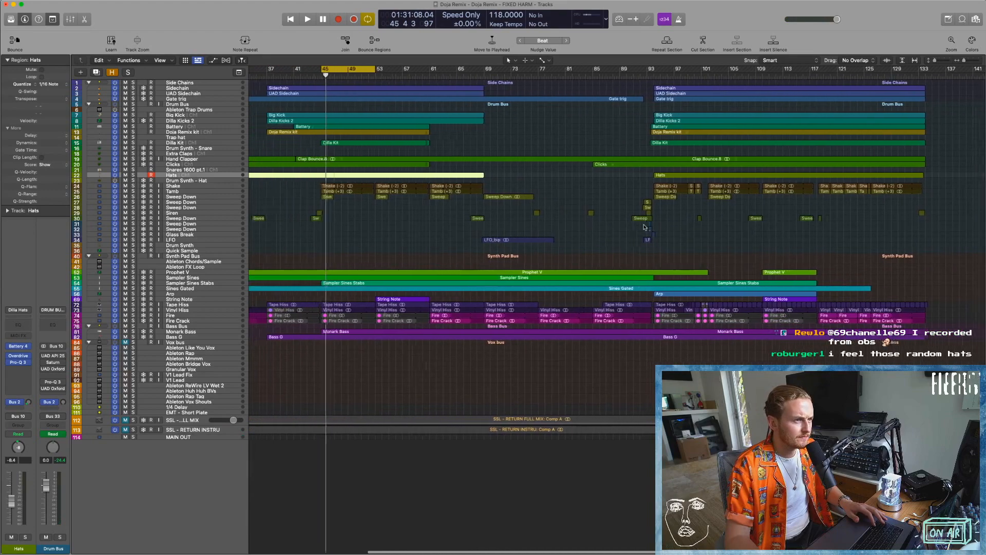
Play the full arrangement from bar 45 with nothing selected and the drum and effects tracks in view.
{"action": "left_click", "coordinate": [344, 143]}
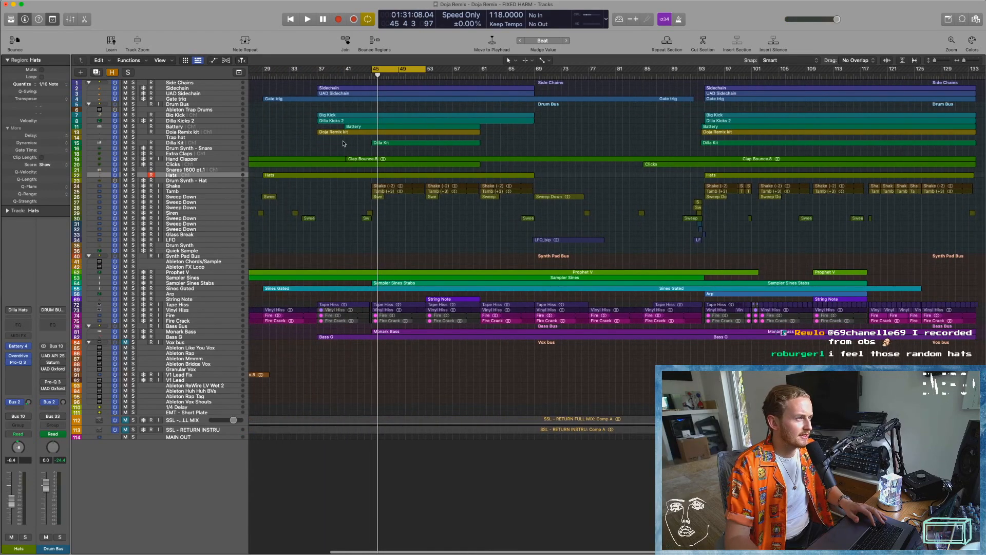
{"action": "key", "text": "super+Down"}
{"action": "key", "text": "super+Down"}
{"action": "key", "text": "super+Down"}
{"action": "scroll", "coordinate": [366, 153], "scroll_direction": "up", "scroll_amount": 3}
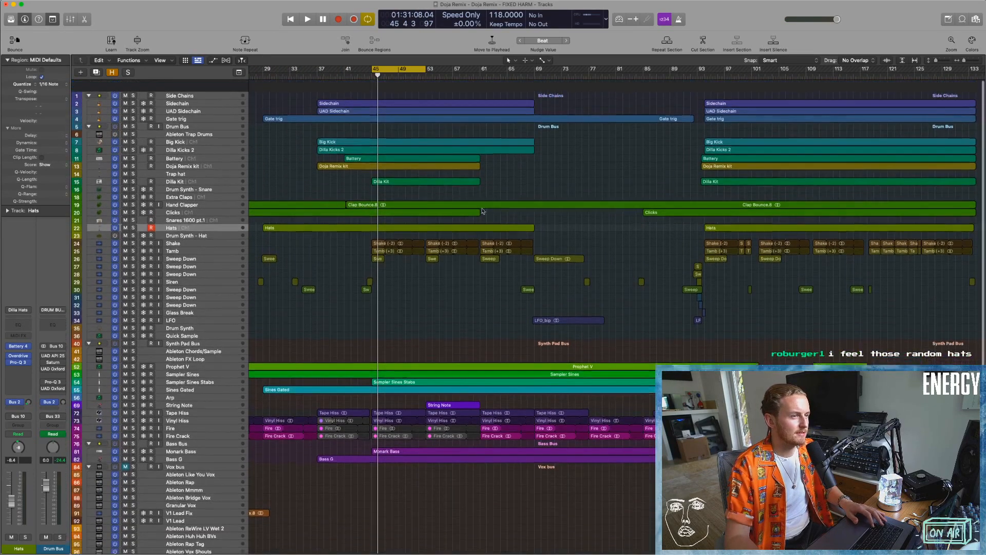
{"action": "scroll", "coordinate": [534, 170], "scroll_direction": "right", "scroll_amount": 1}
{"action": "key", "text": "space"}
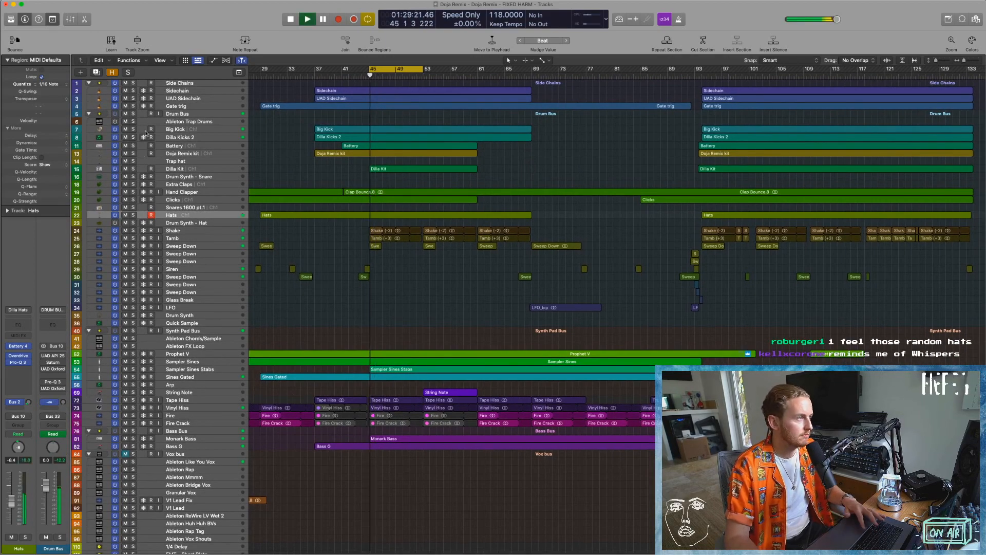
Solo the tracks from Side Chains through Dilla Kit, plus Shake, Tamb and the transition effects, during playback.
{"action": "left_click_drag", "start_coordinate": [133, 83], "coordinate": [133, 169]}
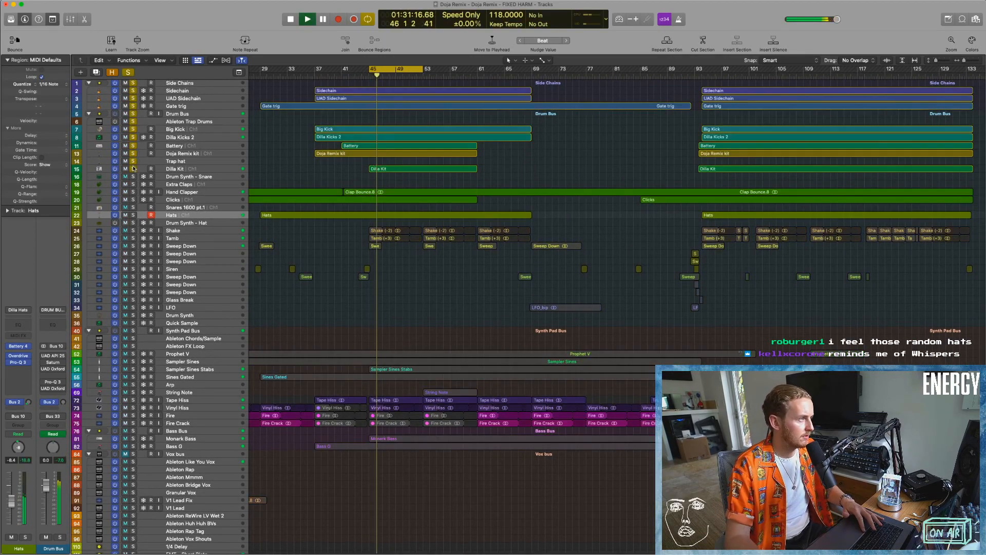
{"action": "left_click_drag", "start_coordinate": [133, 230], "coordinate": [138, 252]}
{"action": "key", "text": "x"}
{"action": "key", "text": "x"}
{"action": "scroll", "coordinate": [380, 290], "scroll_direction": "left", "scroll_amount": 2}
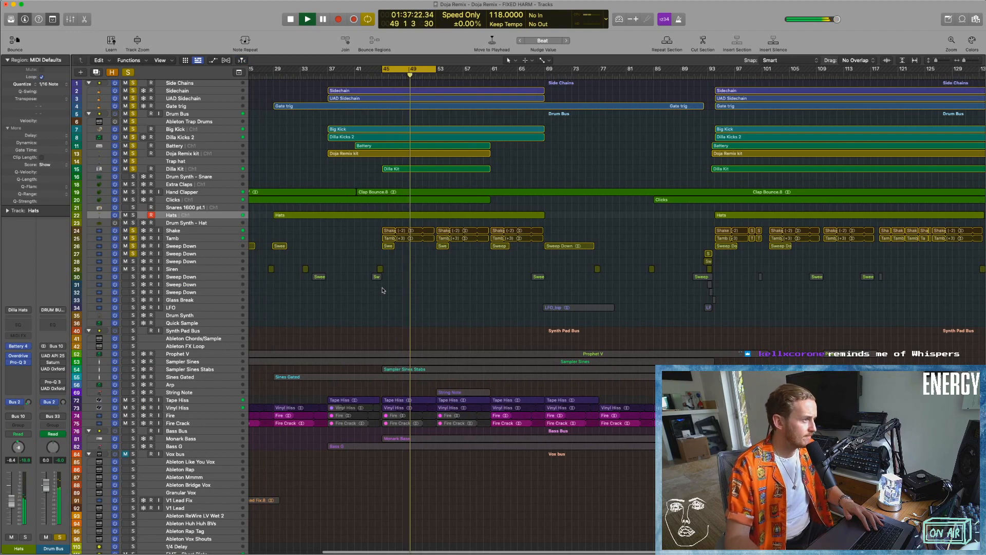
{"action": "scroll", "coordinate": [383, 290], "scroll_direction": "right", "scroll_amount": 3}
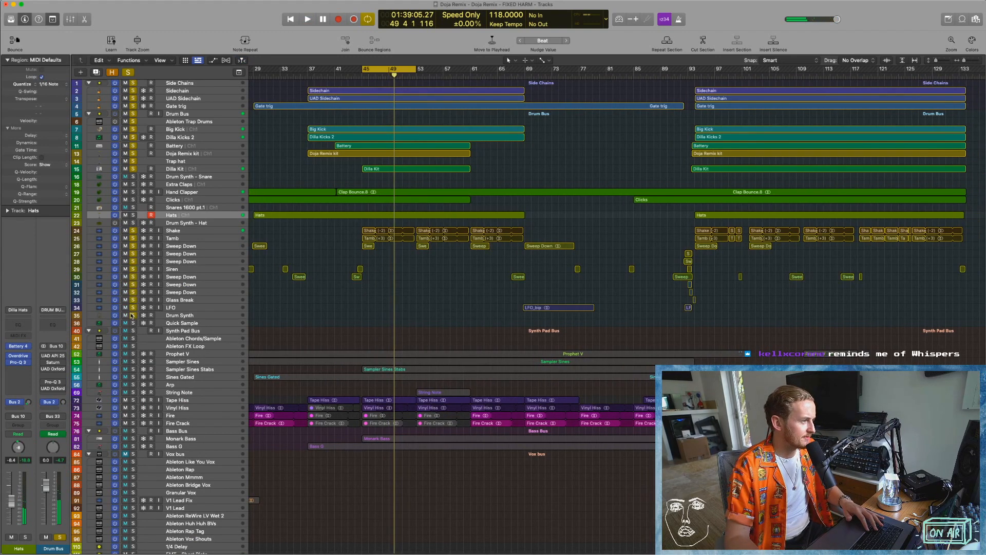
Play the soloed tracks from about bar 90 and examine the stacked transition effects leading into bar 94.
{"action": "left_click", "coordinate": [673, 75]}
{"action": "left_click_drag", "start_coordinate": [642, 256], "coordinate": [729, 319]}
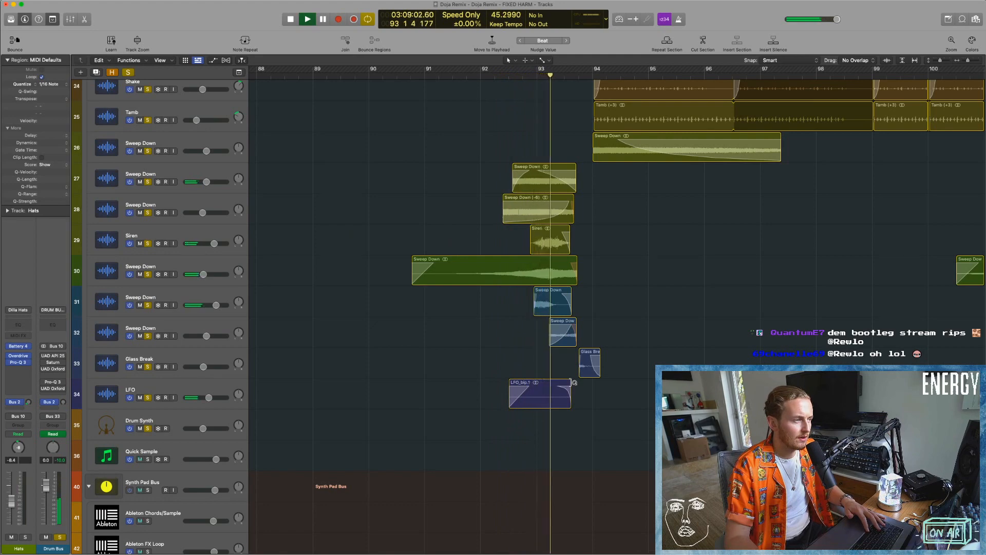
{"action": "scroll", "coordinate": [573, 383], "scroll_direction": "up", "scroll_amount": 5}
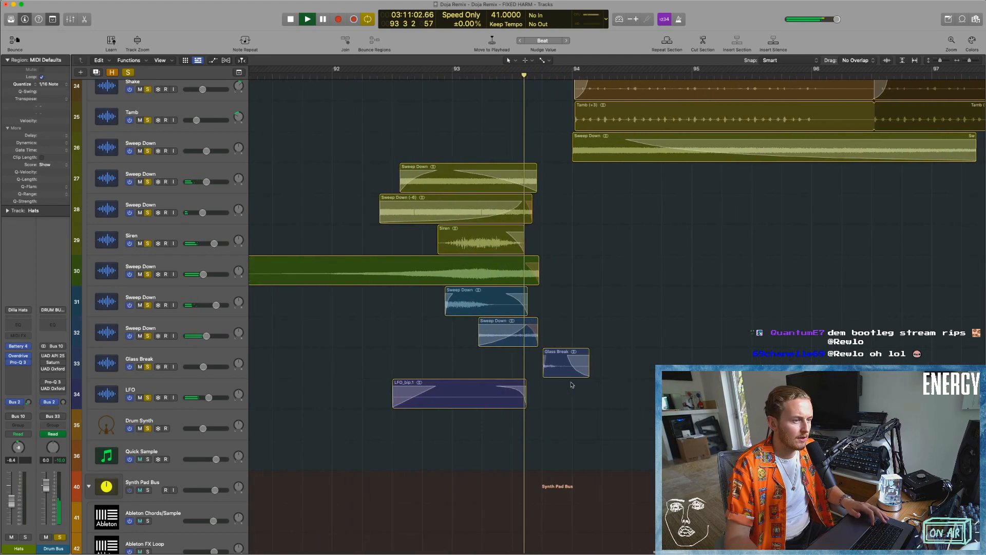
{"action": "key", "text": "space"}
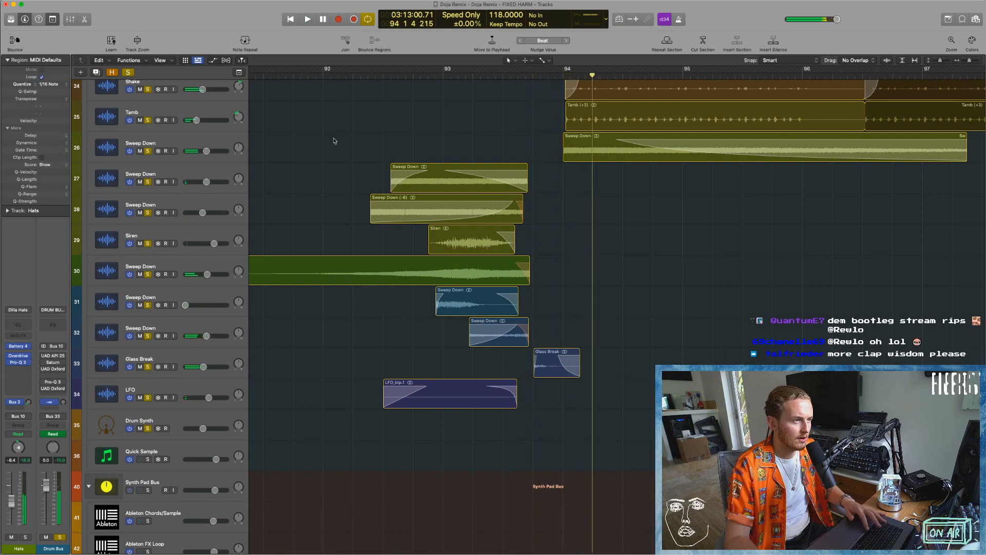
Isolate the Sweep Down on track 32, audition it from about bar 93, and add track 30's Sweep Down to the solo.
{"action": "left_click", "coordinate": [129, 73]}
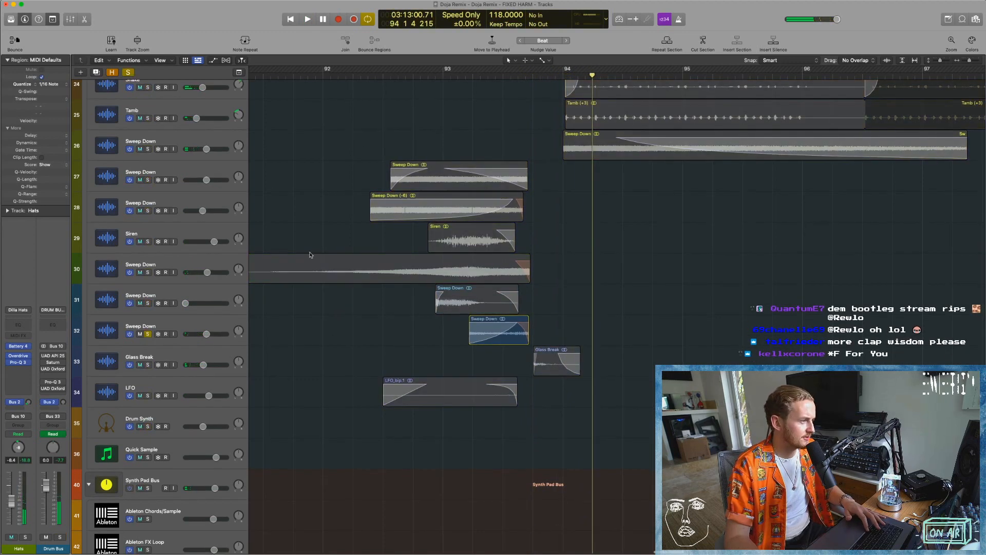
{"action": "left_click", "coordinate": [442, 75]}
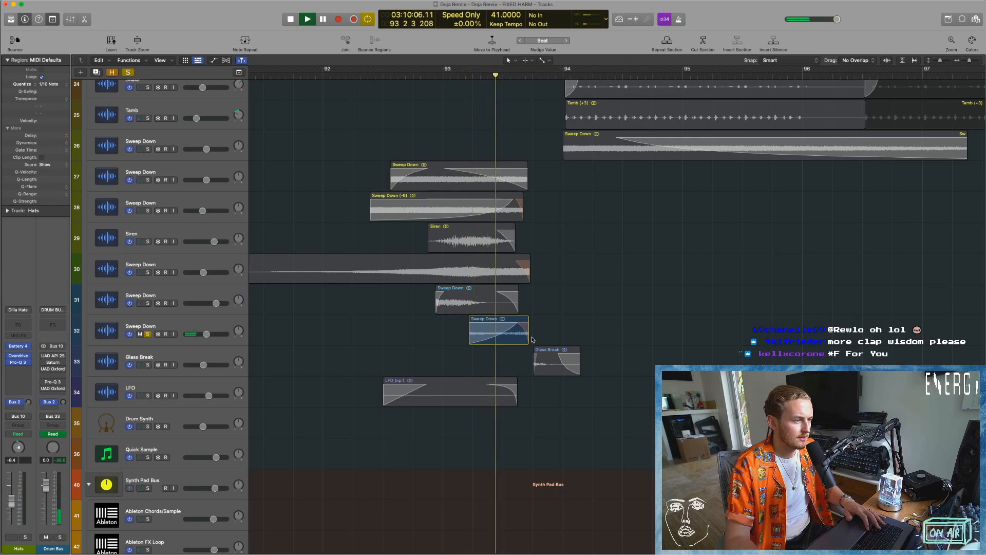
{"action": "key", "text": "super+Right"}
{"action": "key", "text": "super+Right"}
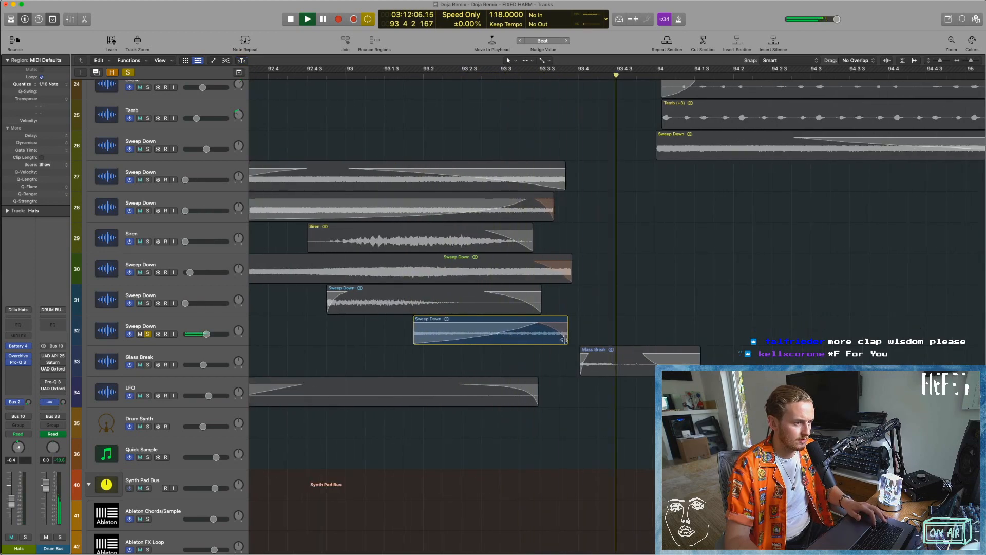
{"action": "key", "text": "space"}
{"action": "left_click", "coordinate": [147, 272]}
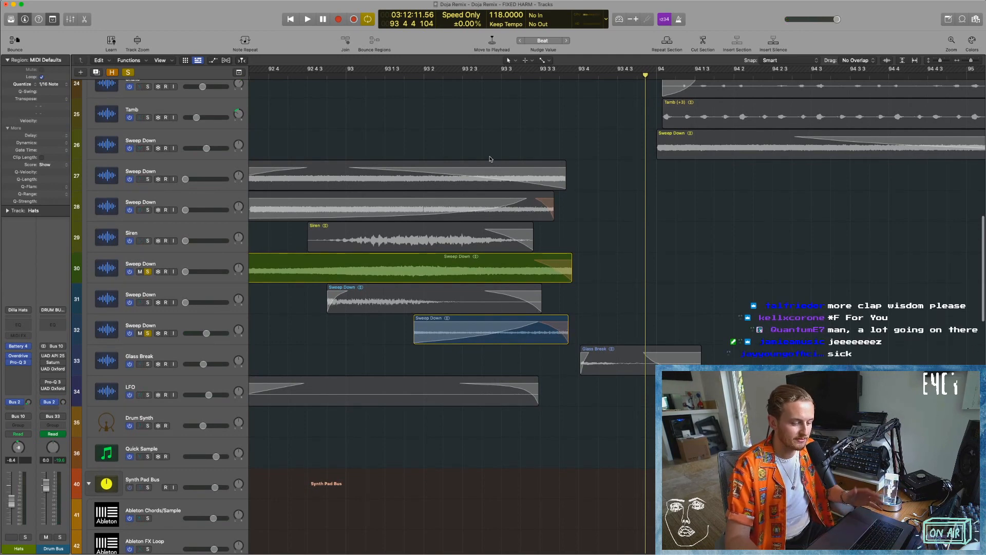
Switch the ending of the Sweep Down region on track 32 to Fade and audition the two soloed sweeps.
{"action": "right_click", "coordinate": [562, 334]}
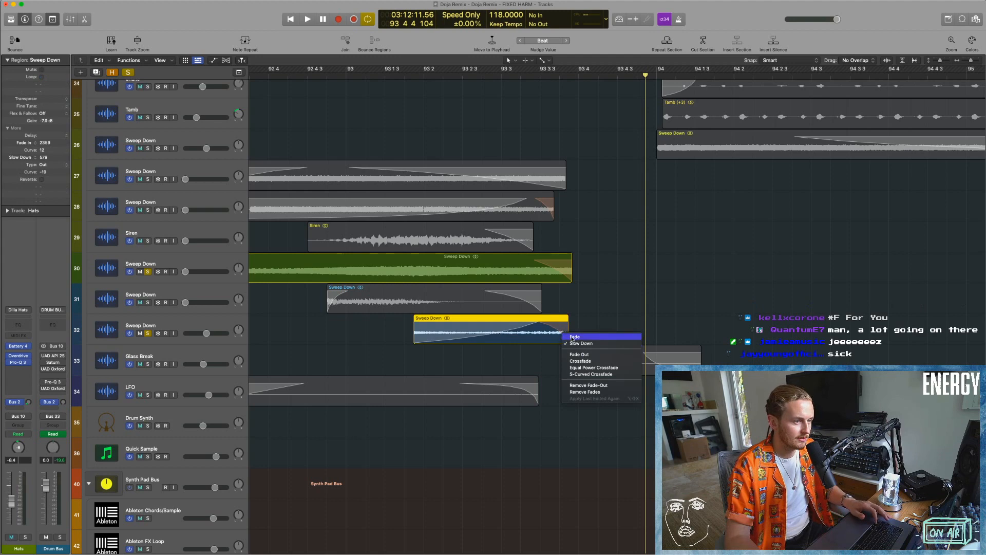
{"action": "left_click", "coordinate": [574, 337]}
{"action": "left_click", "coordinate": [492, 74]}
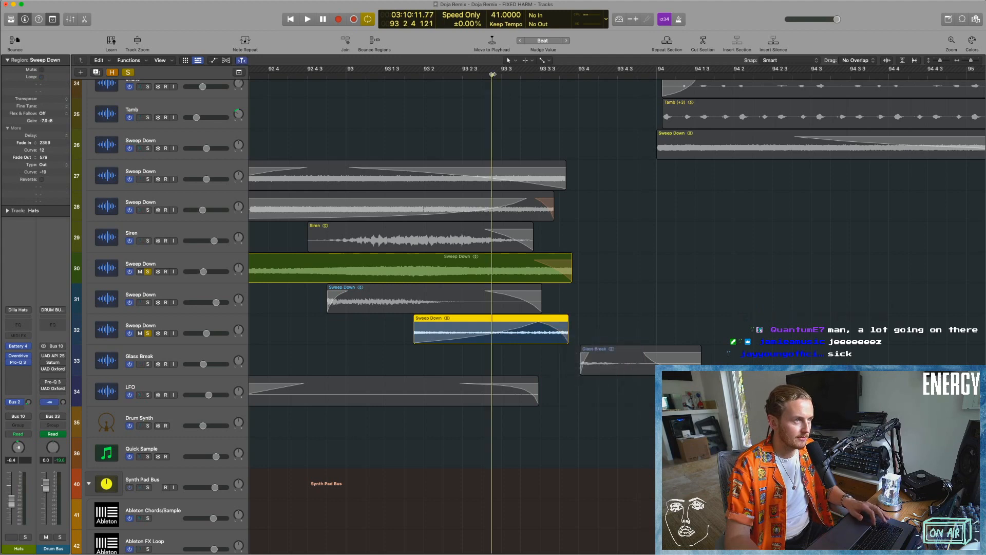
Revisit the fade type at the end of track 32's Sweep Down region, replay the transition, and deselect the region.
{"action": "right_click", "coordinate": [562, 332]}
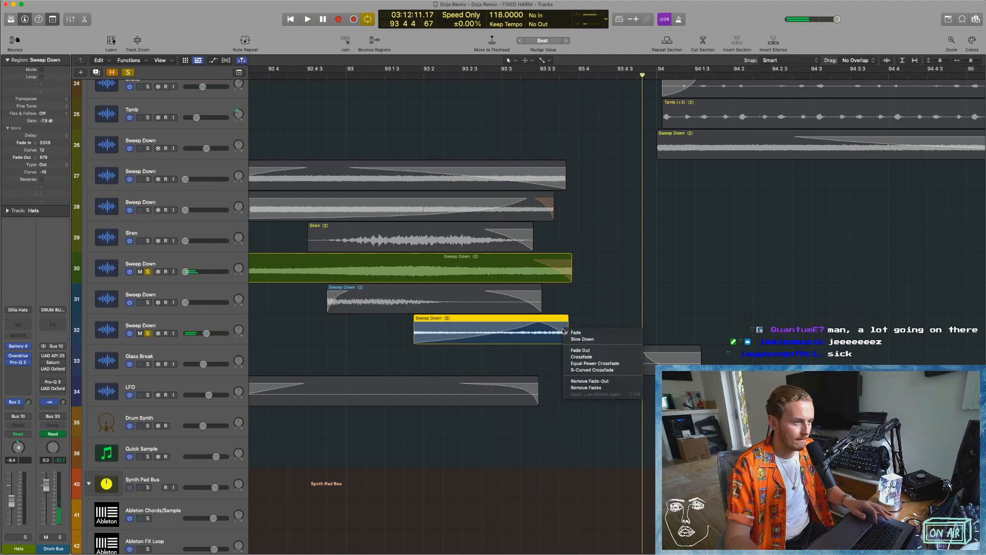
{"action": "left_click", "coordinate": [573, 334]}
{"action": "right_click", "coordinate": [559, 329]}
{"action": "left_click", "coordinate": [467, 65]}
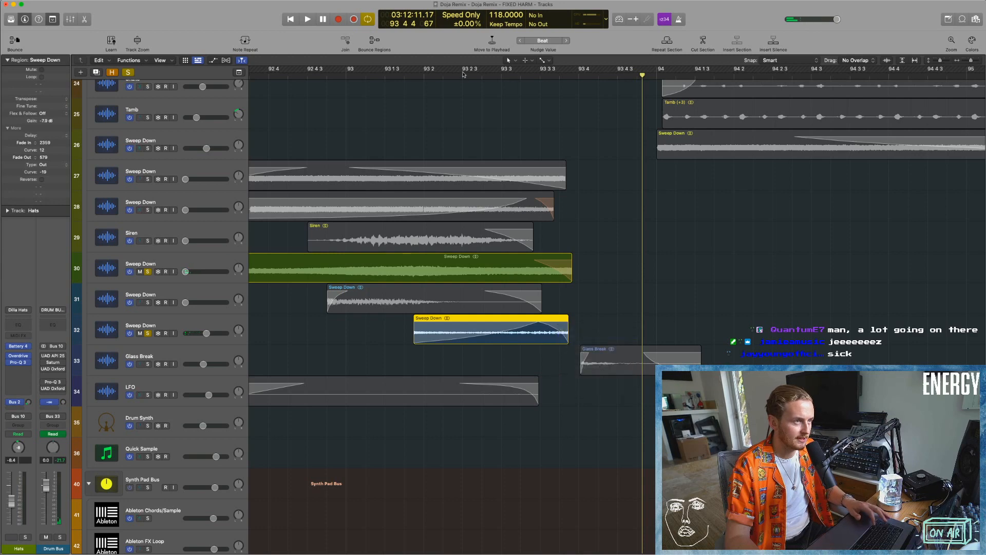
{"action": "left_click", "coordinate": [475, 75]}
{"action": "left_click", "coordinate": [638, 295]}
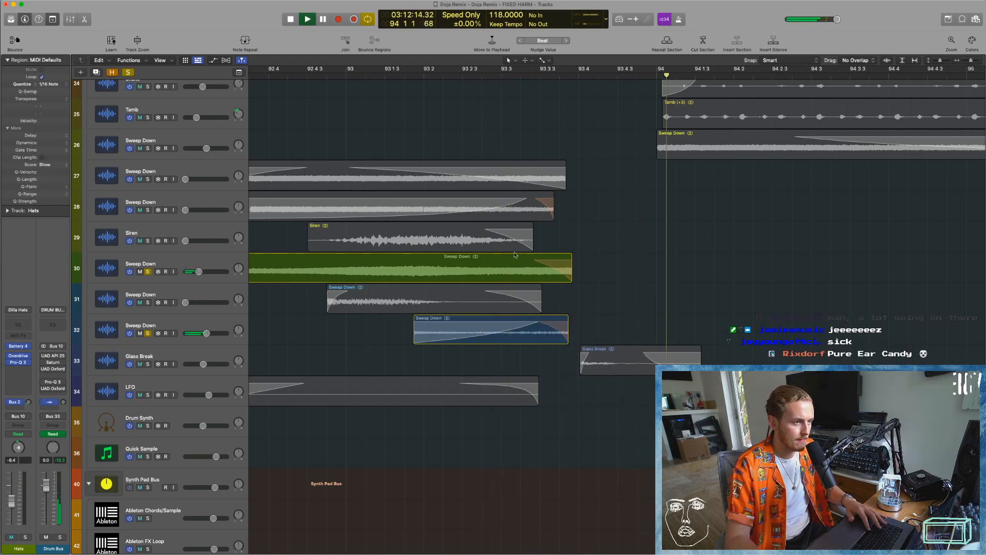
Add the Siren to the soloed Sweep Down tracks and restart playback.
{"action": "key", "text": "space"}
{"action": "double_click", "coordinate": [288, 75]}
{"action": "key", "text": "space"}
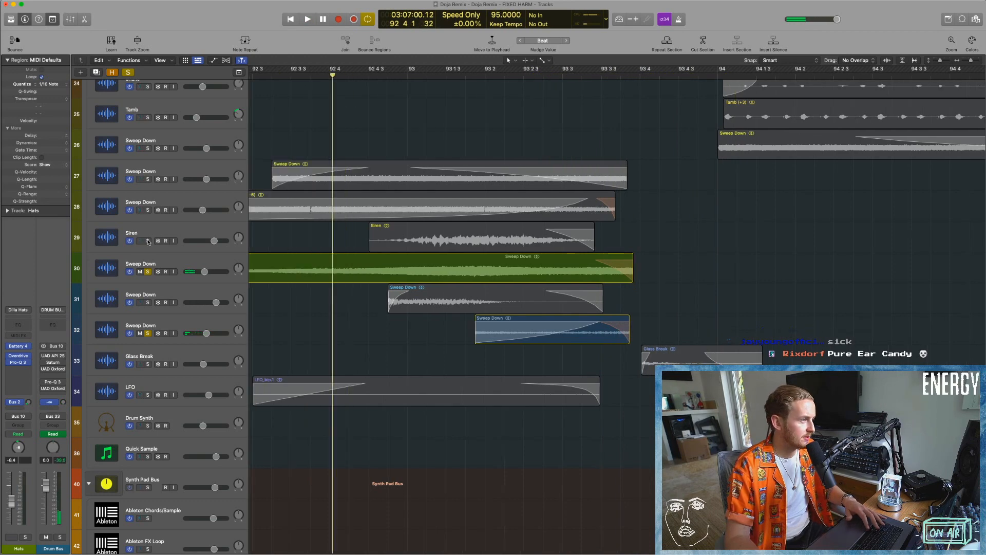
{"action": "left_click", "coordinate": [147, 241]}
{"action": "key", "text": "space"}
Set the cycle range around the transition from about bar 91.5 to bar 95 and stop playback.
{"action": "scroll", "coordinate": [372, 147], "scroll_direction": "left", "scroll_amount": 10}
{"action": "scroll", "coordinate": [556, 185], "scroll_direction": "down", "scroll_amount": 10}
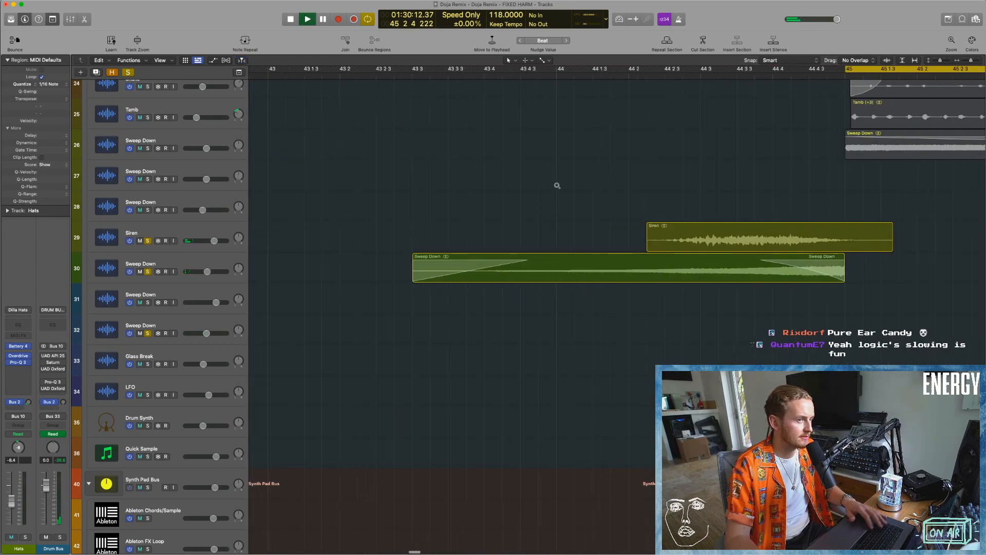
{"action": "scroll", "coordinate": [695, 146], "scroll_direction": "right", "scroll_amount": 14}
{"action": "scroll", "coordinate": [693, 145], "scroll_direction": "right", "scroll_amount": 20}
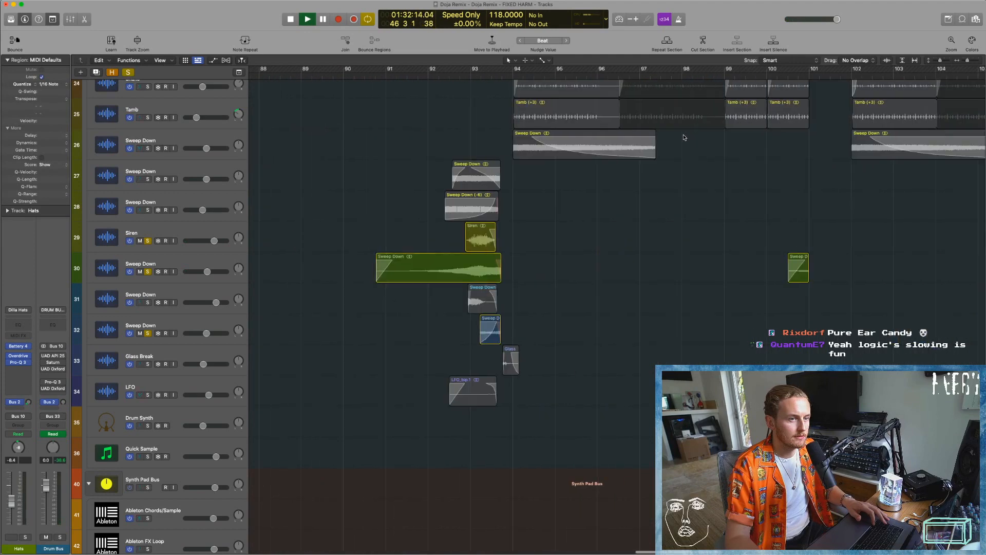
{"action": "left_click_drag", "start_coordinate": [429, 73], "coordinate": [568, 74]}
{"action": "key", "text": "space"}
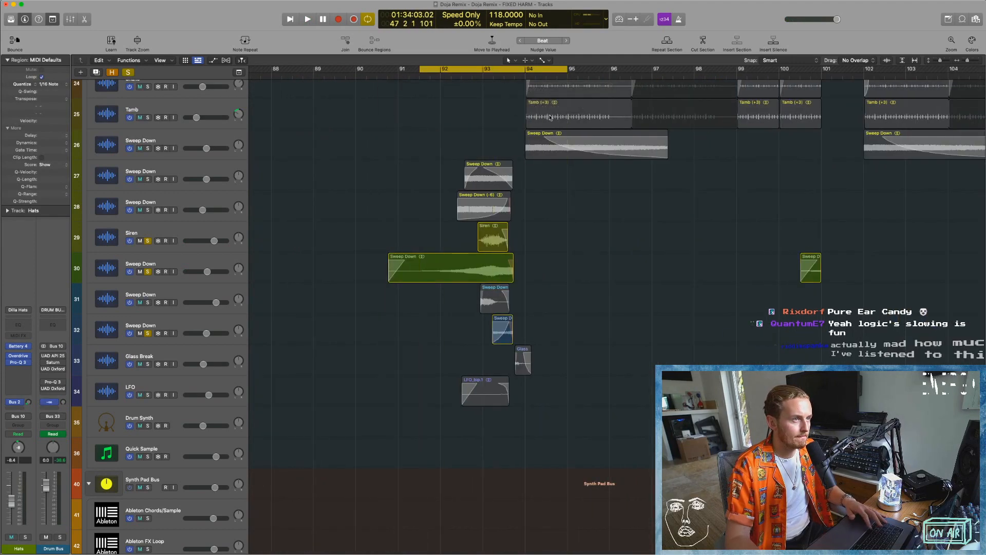
Play the cycled transition while briefly adding the Sweep Down tracks 27 and 28 to the solo, then stop.
{"action": "scroll", "coordinate": [591, 86], "scroll_direction": "up", "scroll_amount": 8}
{"action": "scroll", "coordinate": [602, 90], "scroll_direction": "right", "scroll_amount": 4}
{"action": "key", "text": "space"}
{"action": "scroll", "coordinate": [601, 90], "scroll_direction": "left", "scroll_amount": 3}
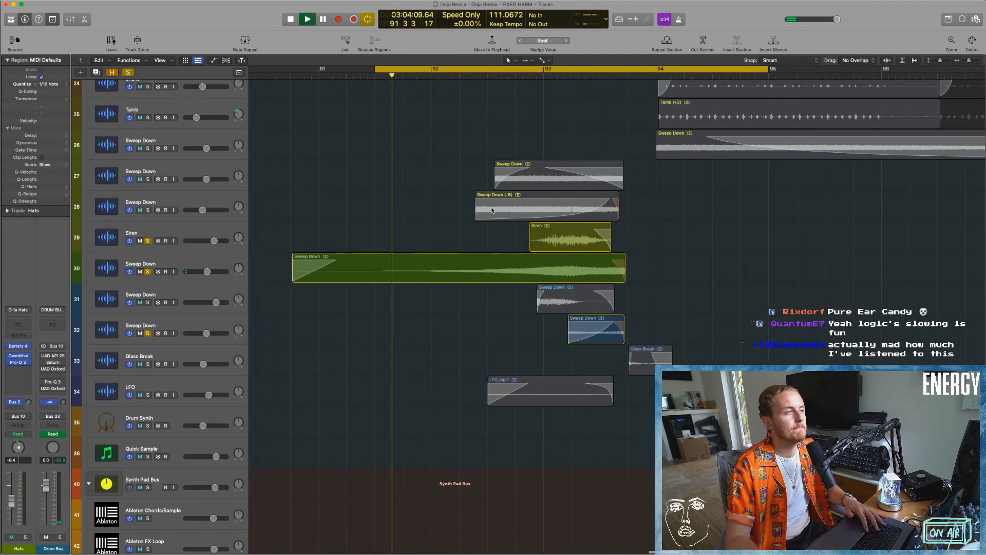
{"action": "left_click", "coordinate": [148, 210]}
{"action": "left_click", "coordinate": [148, 179]}
{"action": "left_click", "coordinate": [148, 179]}
{"action": "left_click", "coordinate": [148, 209]}
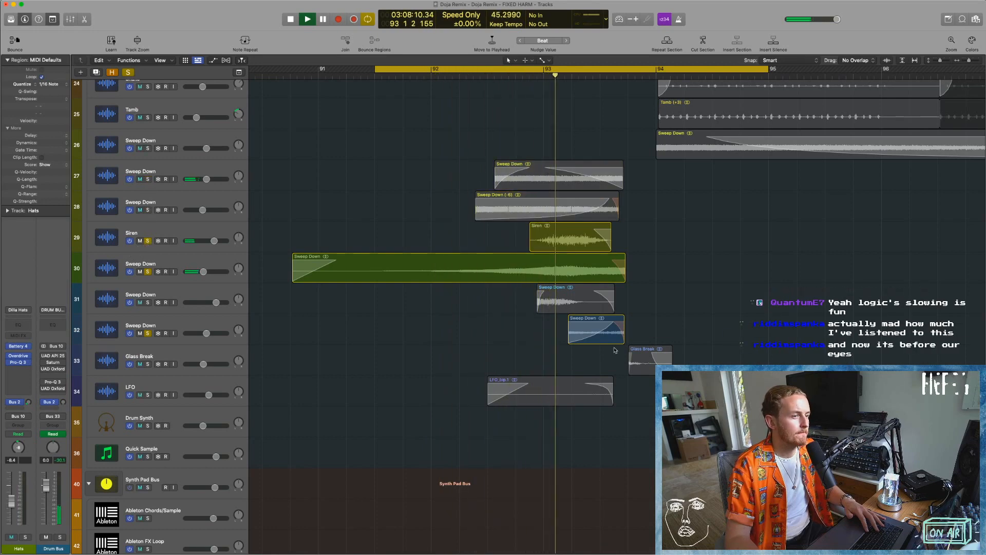
{"action": "key", "text": "space"}
Show track automation and display the H-Delay mix curve on track 30's Sweep Down at a larger height.
{"action": "key", "text": "a"}
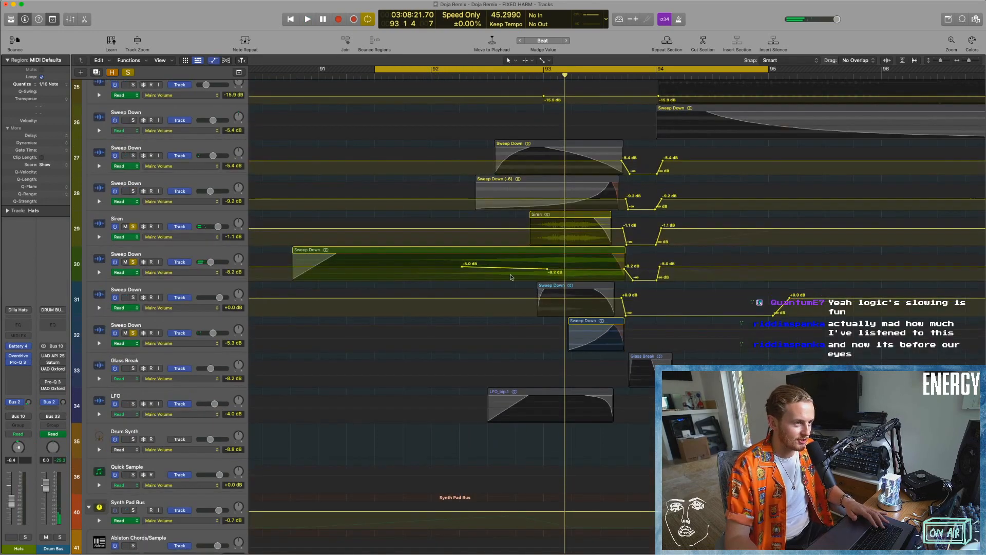
{"action": "left_click", "coordinate": [160, 272]}
{"action": "left_click", "coordinate": [177, 258]}
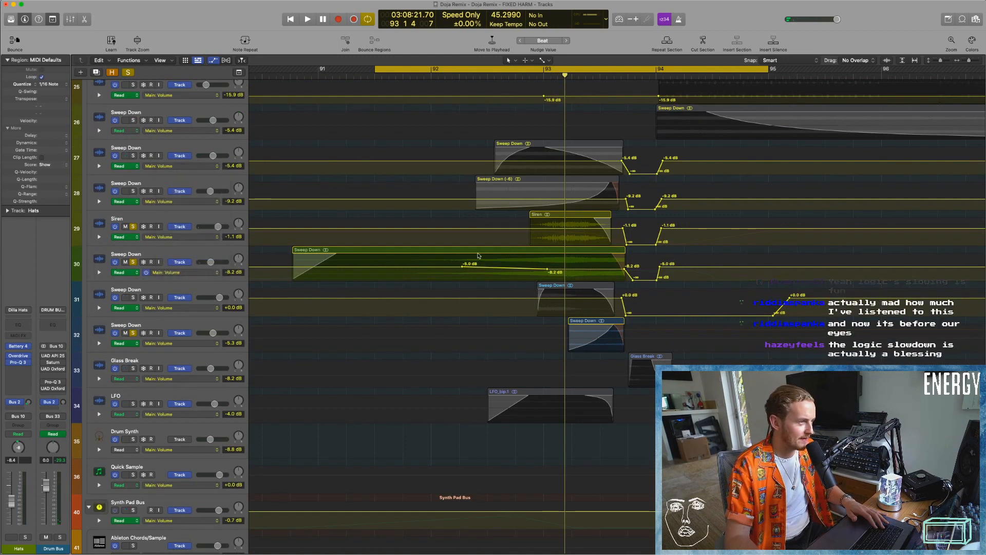
{"action": "key", "text": "super+Down"}
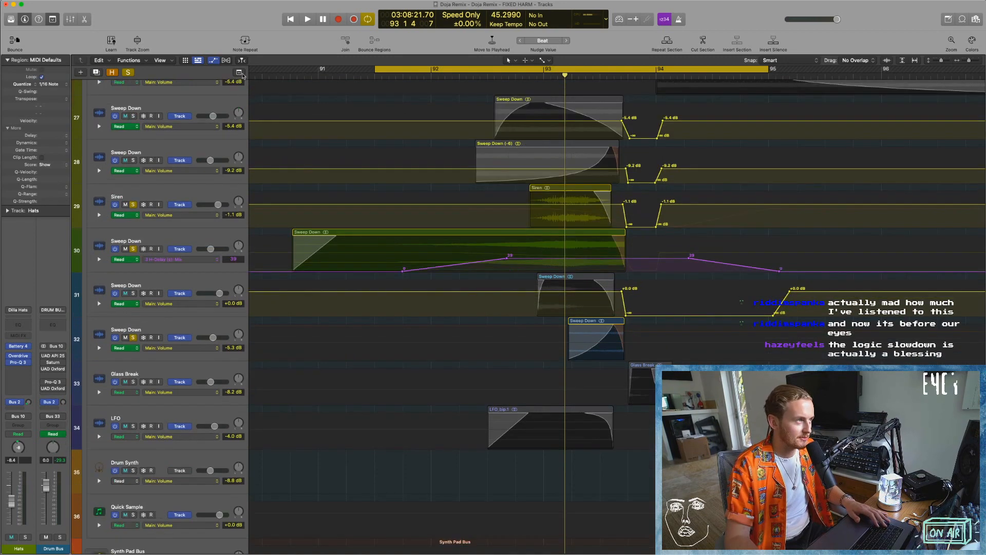
Show the global tempo track to examine the tempo curve leading into bar 94, then hide it.
{"action": "left_click", "coordinate": [240, 72]}
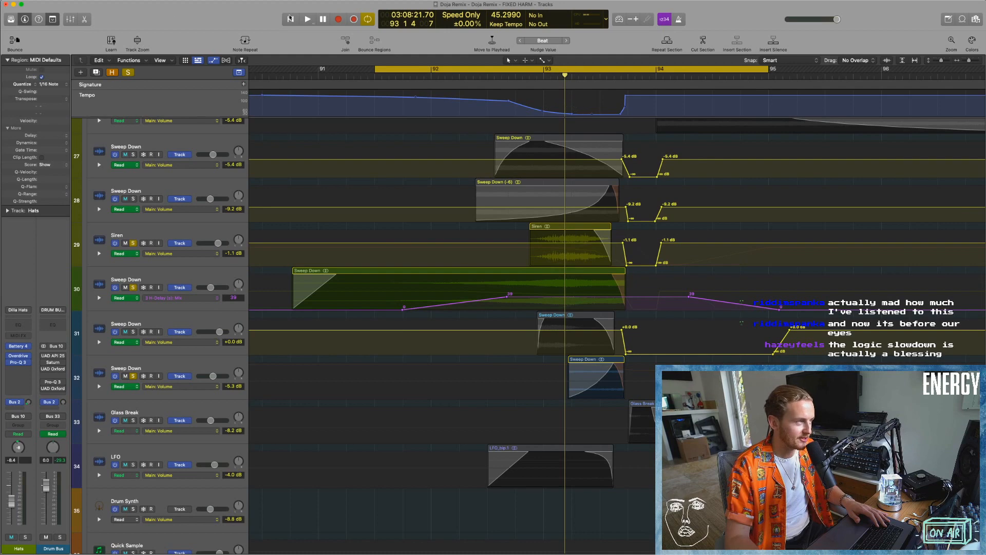
{"action": "left_click", "coordinate": [128, 73]}
{"action": "left_click", "coordinate": [128, 73]}
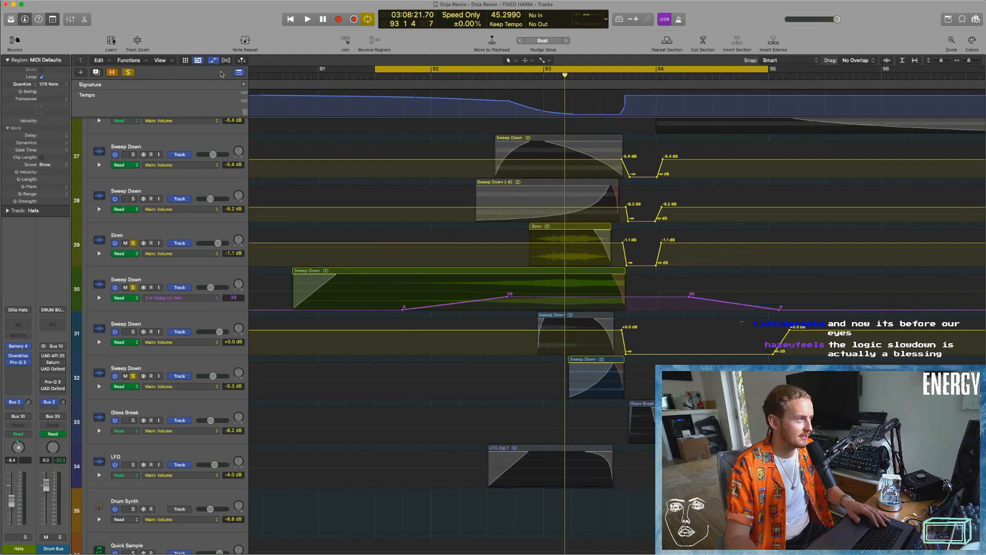
{"action": "left_click", "coordinate": [239, 72]}
Open the H-Delay plug-in on track 30's Sweep Down, observe its tempo display during cycled playback, then close it.
{"action": "left_click", "coordinate": [159, 239]}
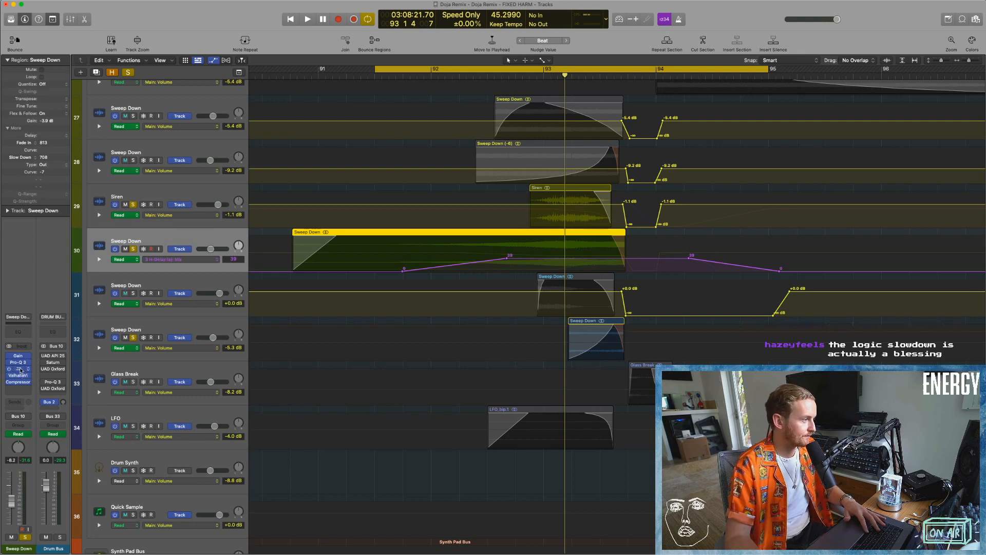
{"action": "left_click", "coordinate": [19, 369]}
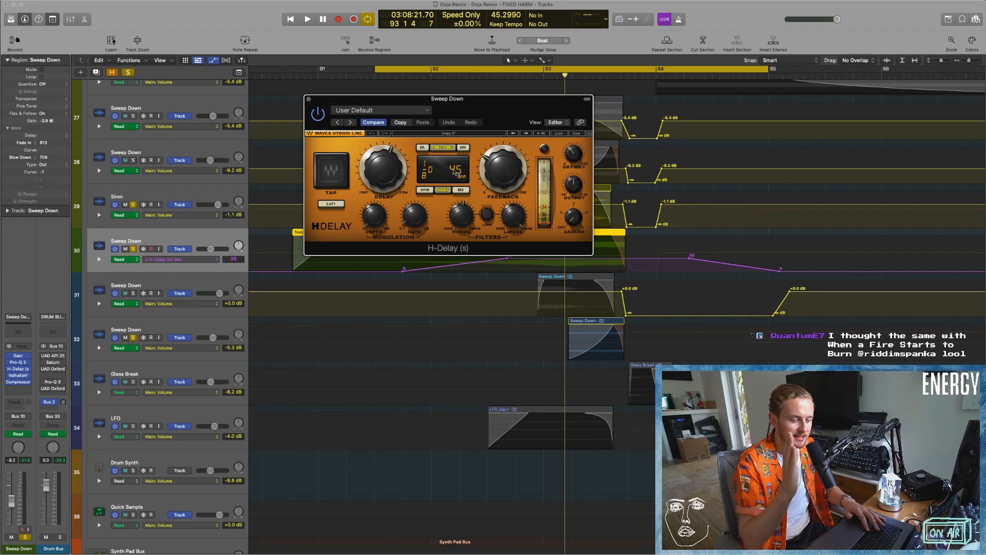
{"action": "key", "text": "space"}
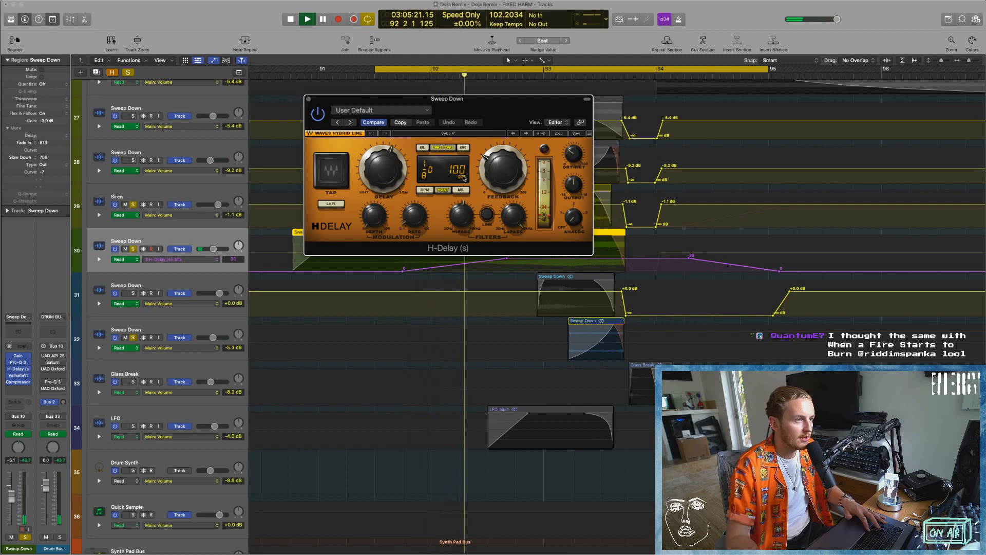
{"action": "left_click", "coordinate": [551, 188]}
{"action": "key", "text": "space"}
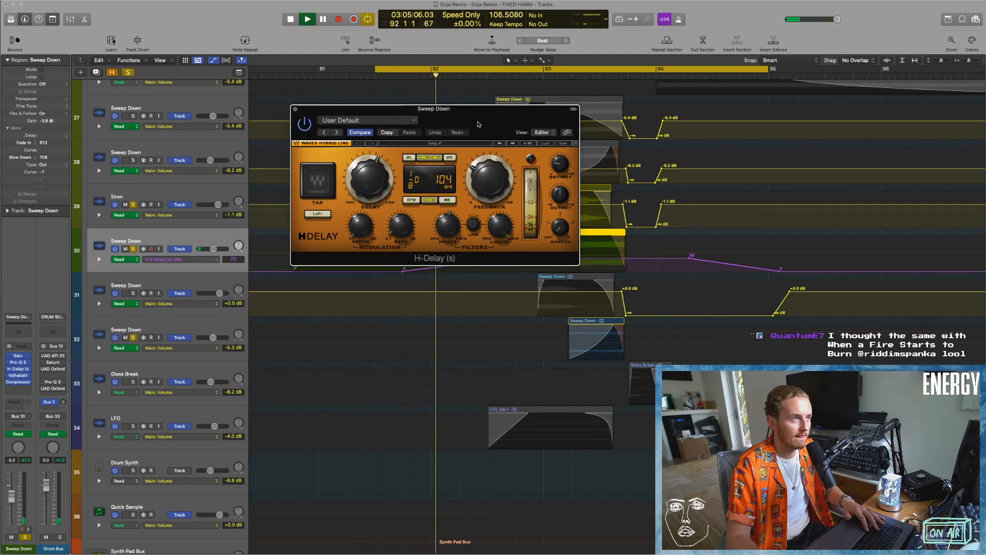
{"action": "left_click", "coordinate": [550, 189]}
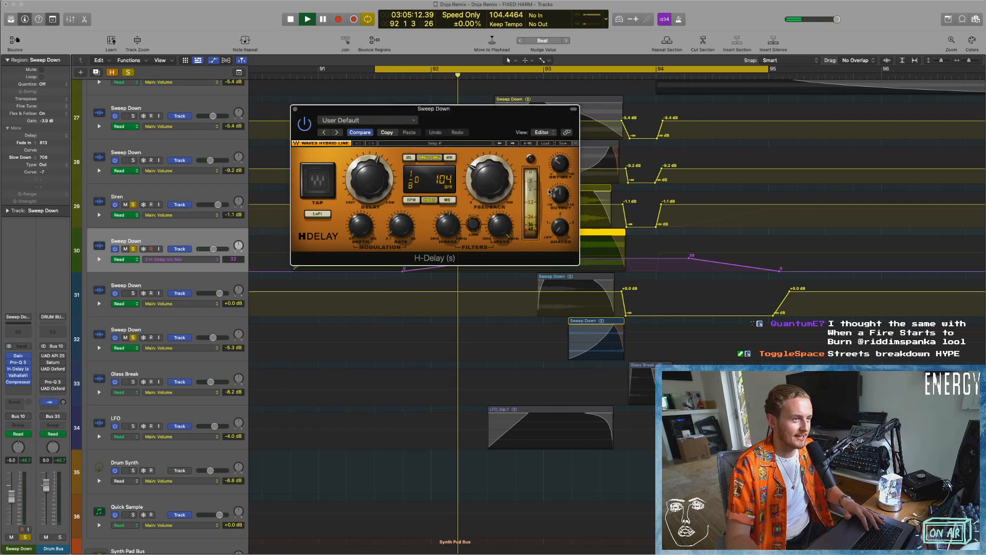
{"action": "left_click", "coordinate": [295, 109]}
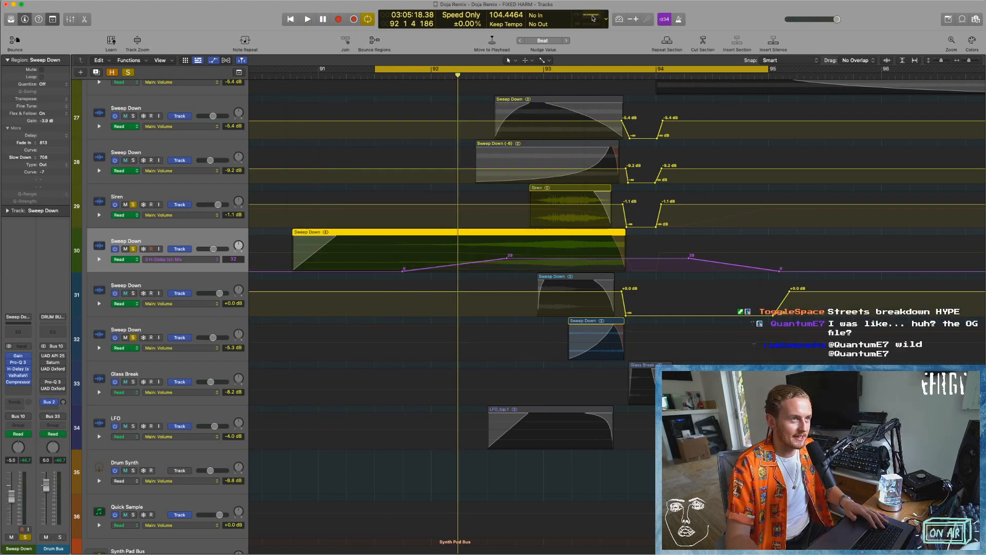
Hide the track automation, clear the region selection and play the cycled transition again with the soloed layers.
{"action": "key", "text": "a"}
{"action": "left_click", "coordinate": [344, 328]}
{"action": "key", "text": "space"}
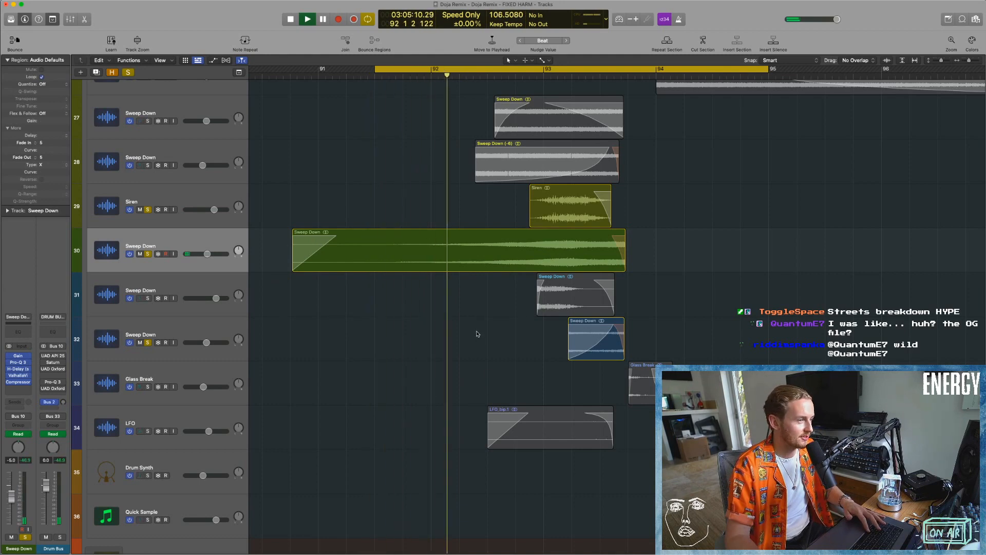
{"action": "left_click", "coordinate": [539, 189]}
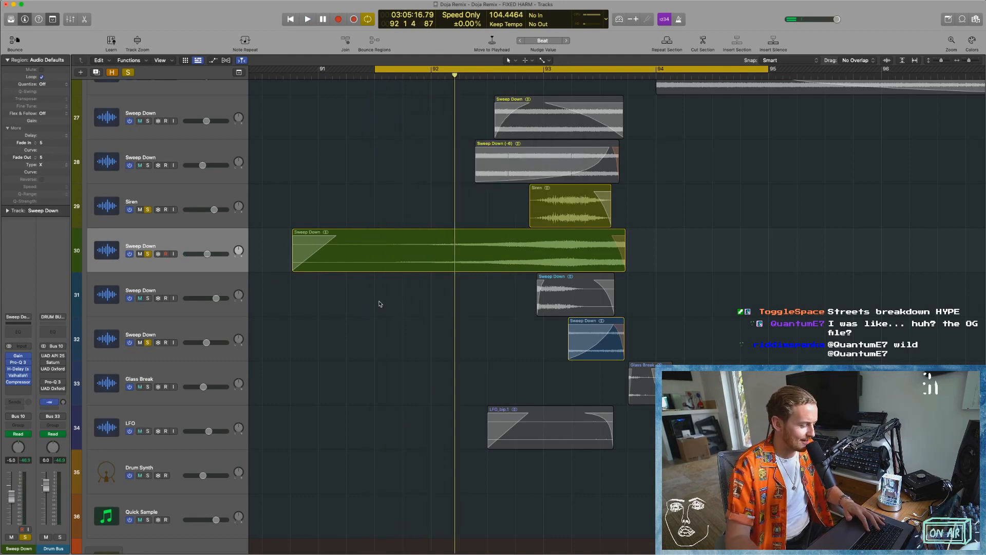
{"action": "key", "text": "super+Left"}
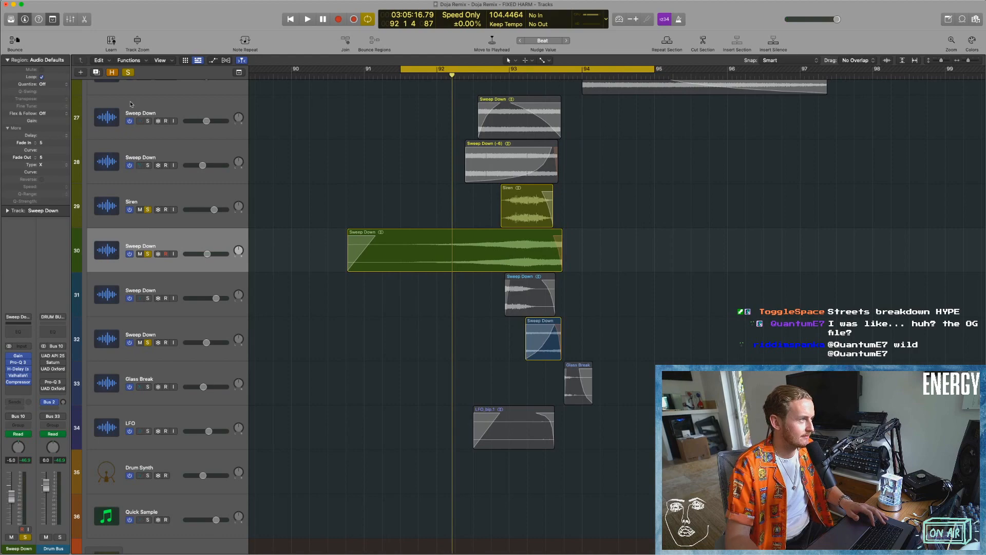
Clear all track solos and set the cycle range to about bars 45 to 53.
{"action": "left_click", "coordinate": [128, 73]}
{"action": "key", "text": "super+Up"}
{"action": "key", "text": "super+Up"}
{"action": "key", "text": "super+Up"}
{"action": "scroll", "coordinate": [503, 253], "scroll_direction": "up", "scroll_amount": 3}
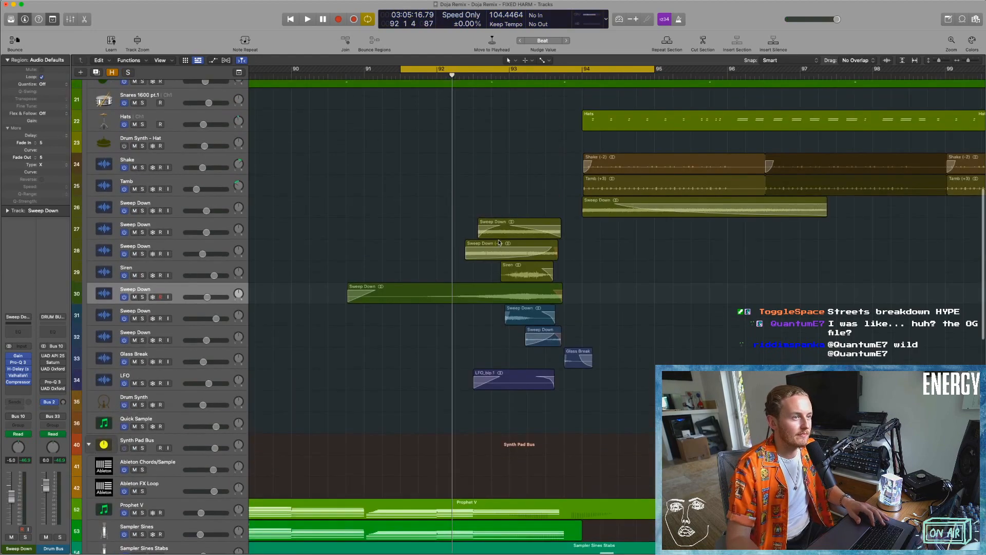
{"action": "key", "text": "super+Up"}
{"action": "key", "text": "super+Up"}
{"action": "key", "text": "super+Up"}
{"action": "key", "text": "super+Up"}
{"action": "key", "text": "super+Up"}
{"action": "key", "text": "super+Up"}
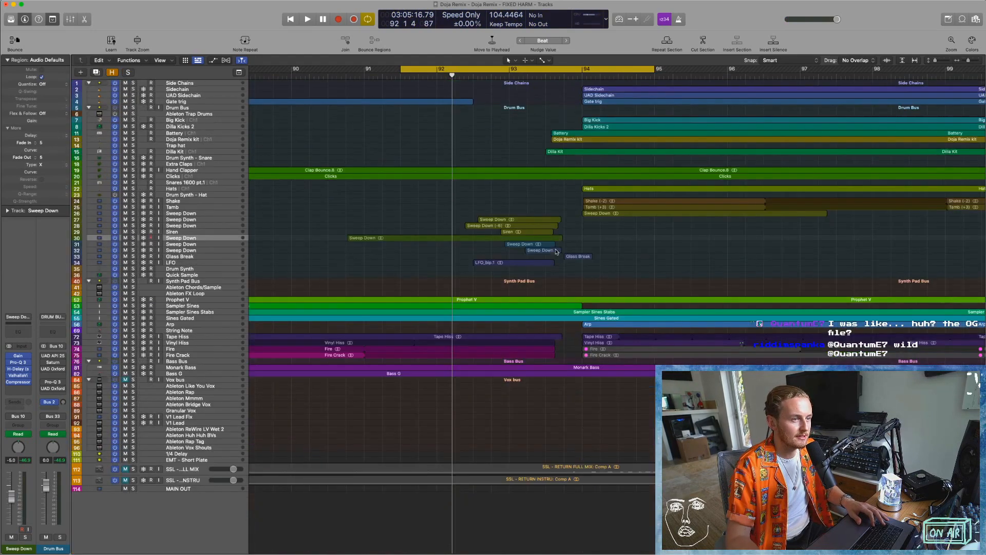
{"action": "key", "text": "super+Left"}
{"action": "key", "text": "super+Left"}
{"action": "key", "text": "super+Left"}
{"action": "key", "text": "super+Left"}
{"action": "key", "text": "super+Left"}
{"action": "key", "text": "super+Left"}
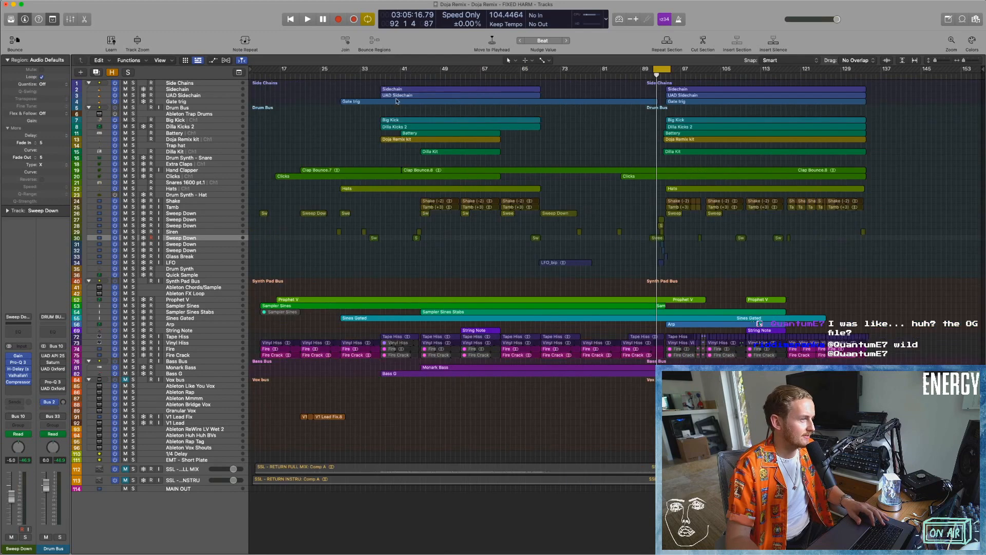
{"action": "left_click", "coordinate": [652, 69]}
{"action": "left_click_drag", "start_coordinate": [382, 71], "coordinate": [445, 68]}
Play the cycled section with the Side Chains and Drum Bus soloed, examining the Drum Bus's UAD API 2500 compressor with a bypass comparison.
{"action": "left_click", "coordinate": [177, 110]}
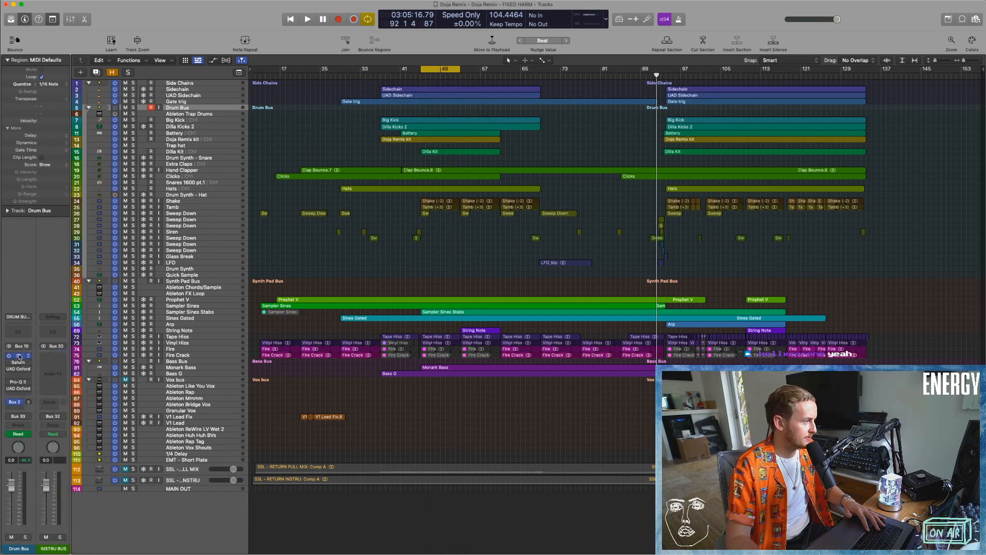
{"action": "key", "text": "space"}
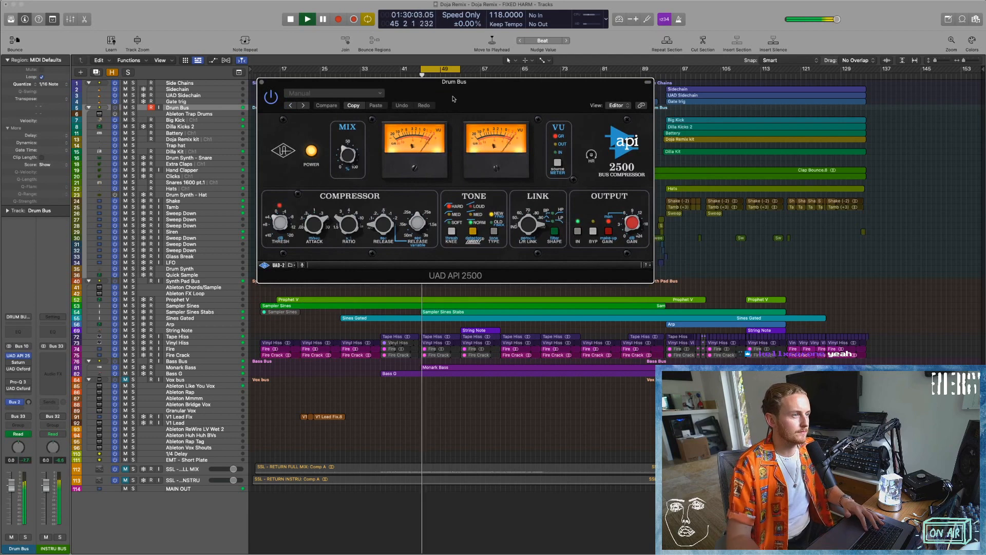
{"action": "left_click", "coordinate": [133, 108]}
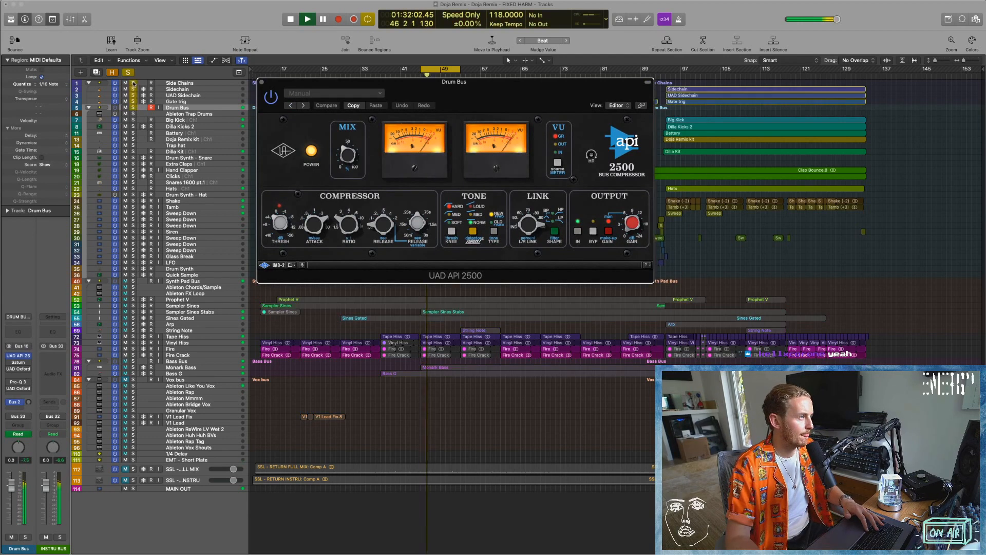
{"action": "left_click", "coordinate": [270, 100]}
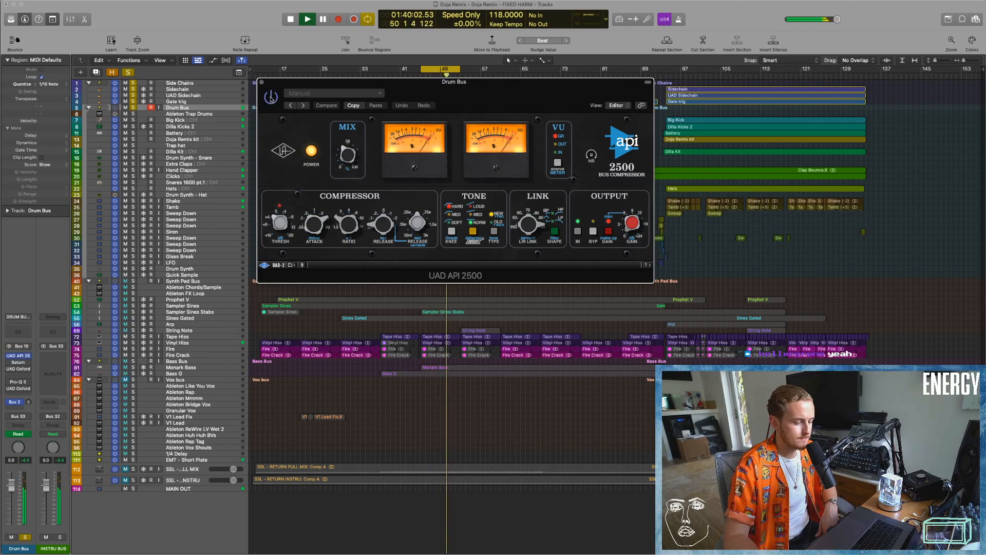
{"action": "left_click", "coordinate": [262, 82]}
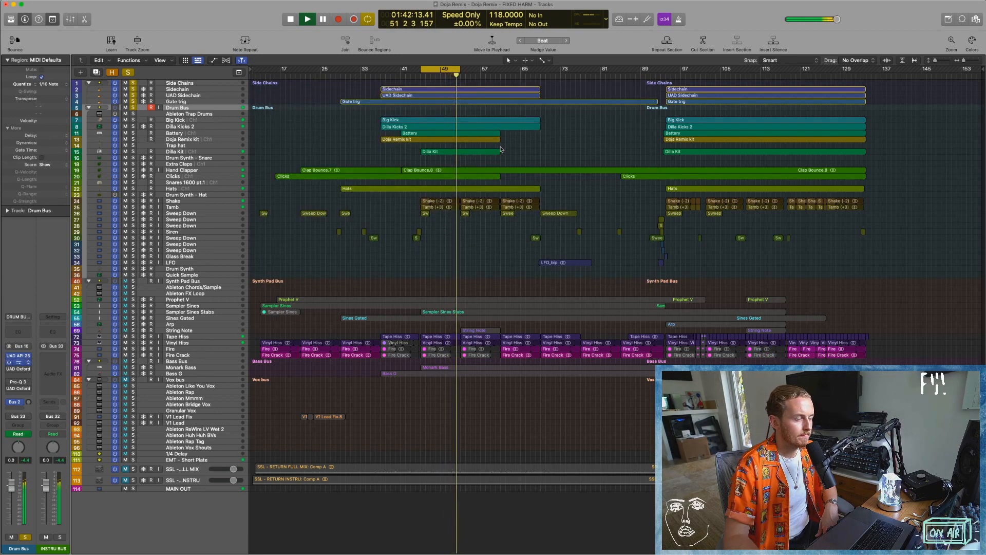
Open Saturn on the Drum Bus and examine its spectrum and mix setting around cycled playback.
{"action": "left_click", "coordinate": [18, 362]}
{"action": "mouse_move", "coordinate": [421, 245]}
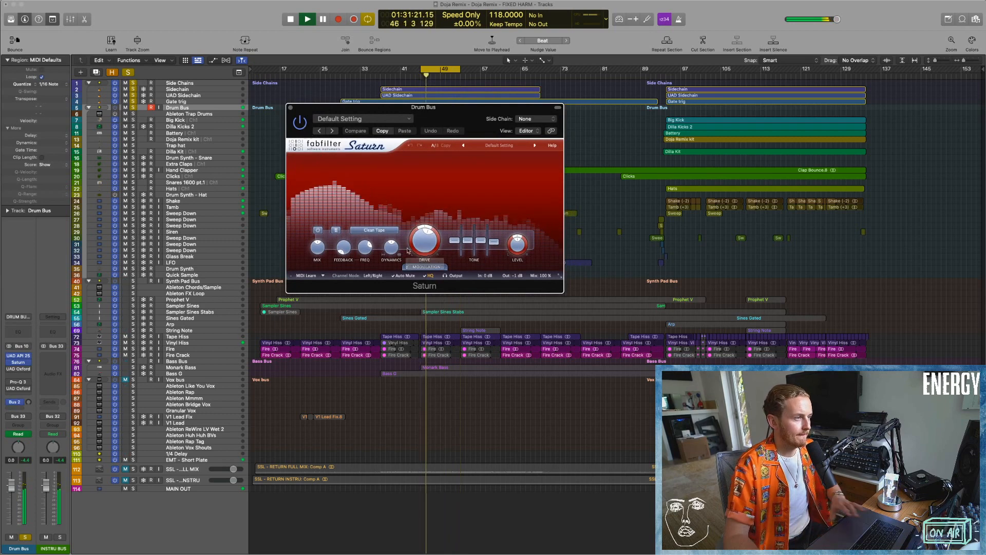
{"action": "key", "text": "space"}
{"action": "mouse_move", "coordinate": [338, 252]}
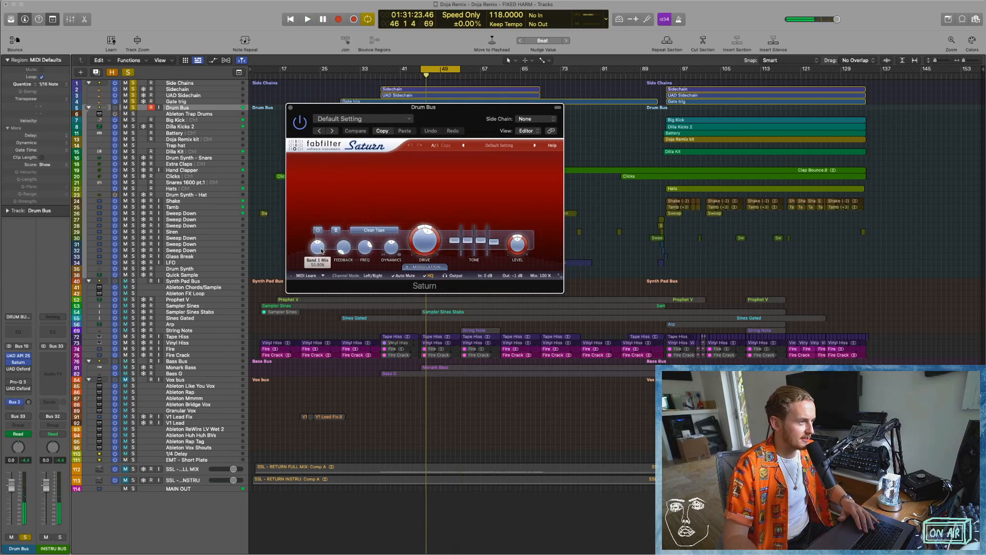
Try different mix and drive amounts in the Drum Bus's Saturn during playback, return to the original setting with Compare, and close the plug-in.
{"action": "left_click_drag", "start_coordinate": [317, 251], "coordinate": [317, 208]}
{"action": "key", "text": "space"}
{"action": "left_click_drag", "start_coordinate": [423, 243], "coordinate": [429, 205]}
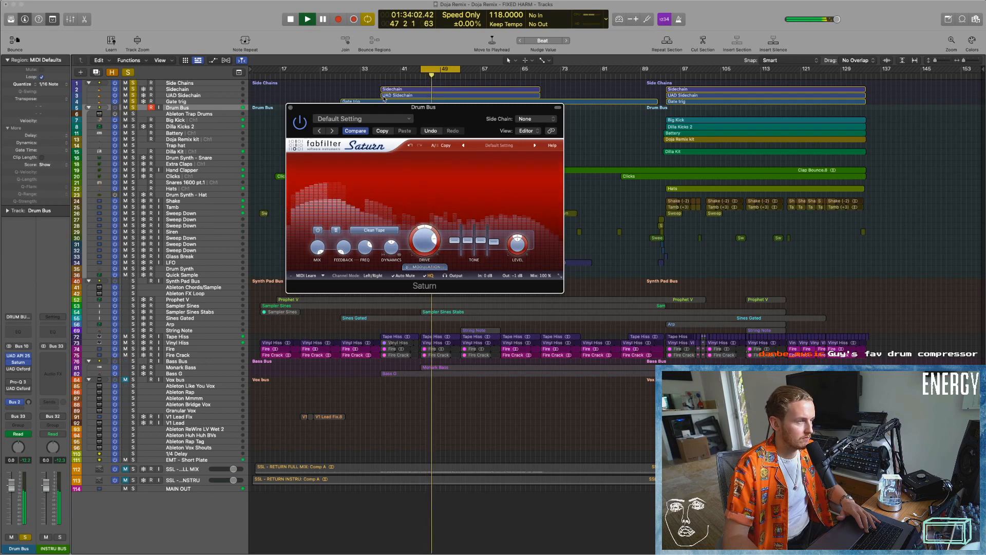
{"action": "left_click", "coordinate": [355, 131]}
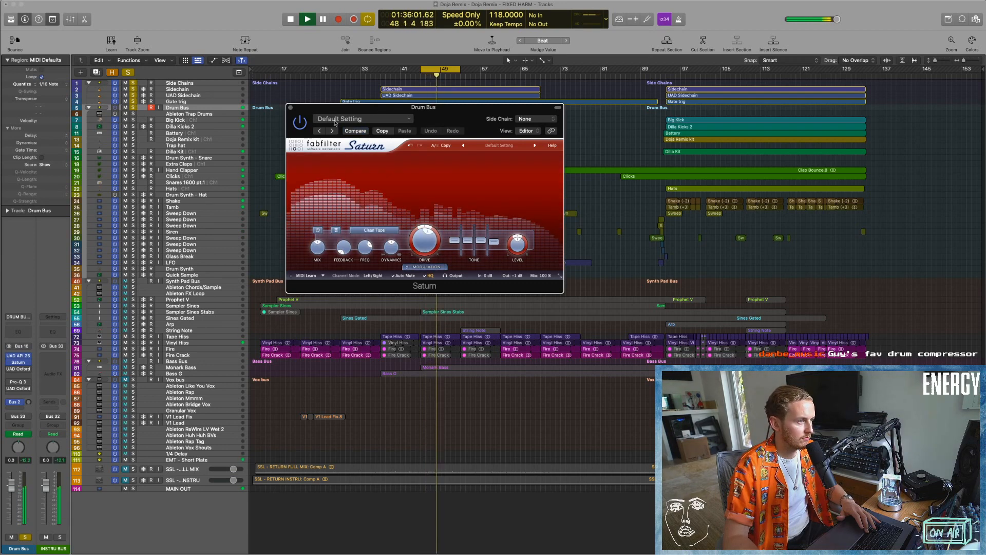
{"action": "left_click", "coordinate": [290, 107]}
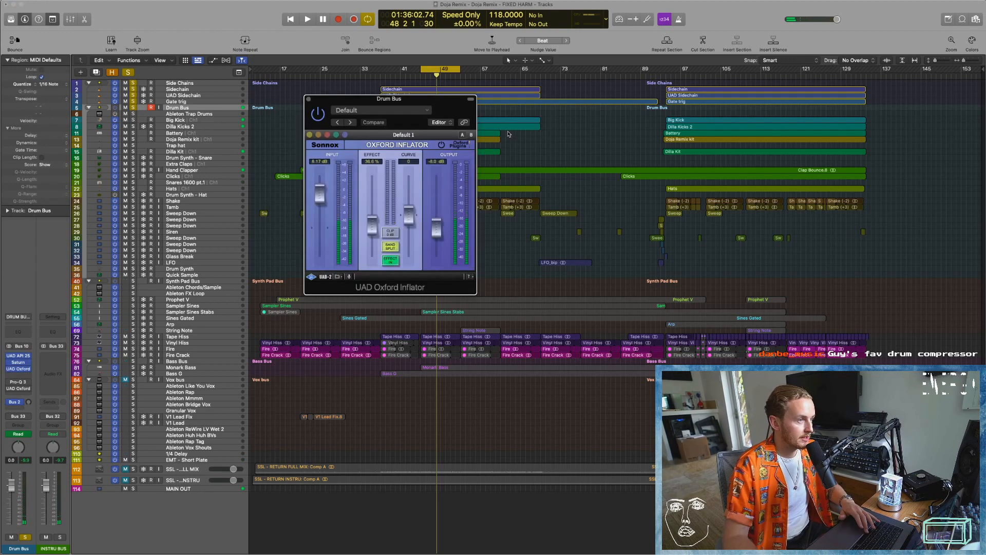
Compare the soloed drums with the Drum Bus's UAD Oxford Inflator effect off and on during playback, then stop and close the plug-in.
{"action": "left_click_drag", "start_coordinate": [395, 106], "coordinate": [411, 135]}
{"action": "key", "text": "space"}
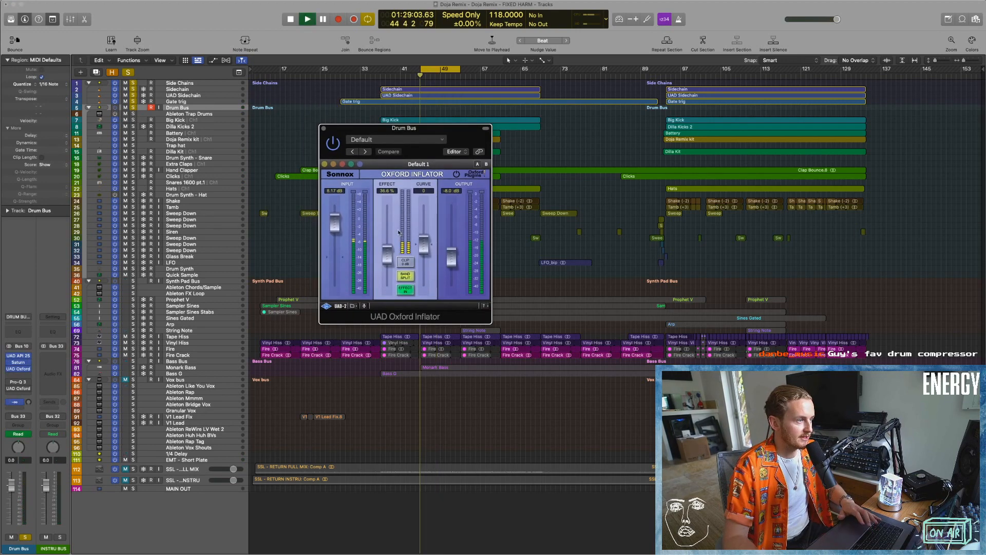
{"action": "left_click", "coordinate": [409, 296]}
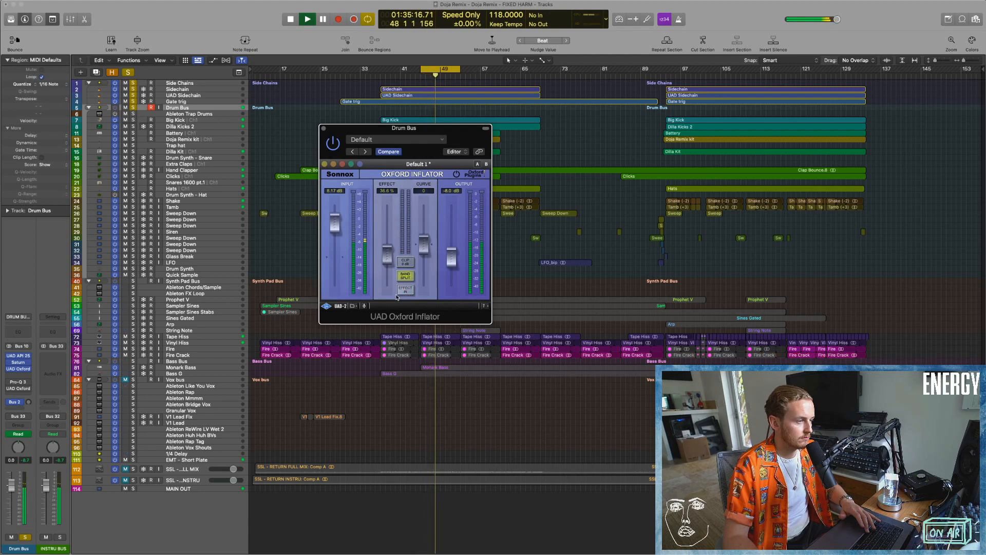
{"action": "left_click", "coordinate": [407, 291]}
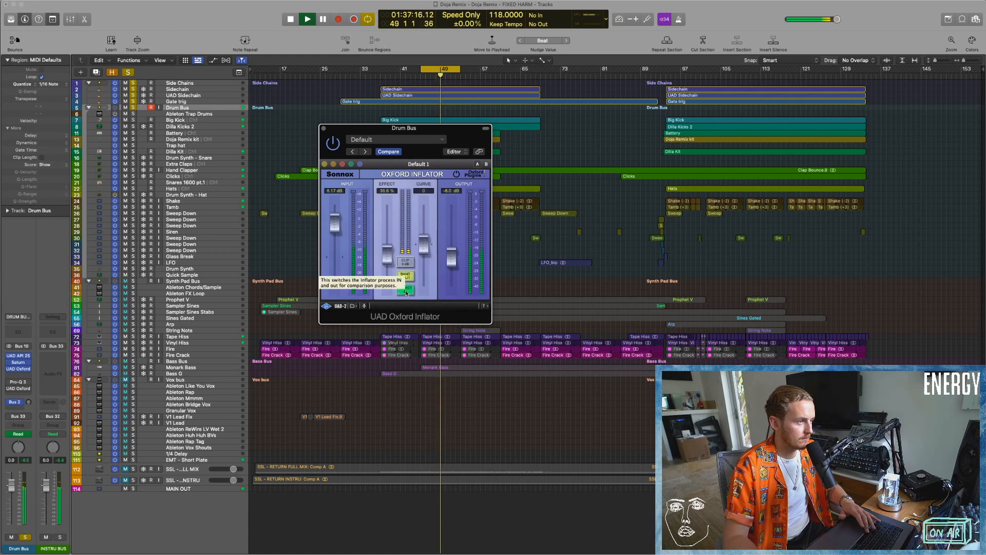
{"action": "key", "text": "space"}
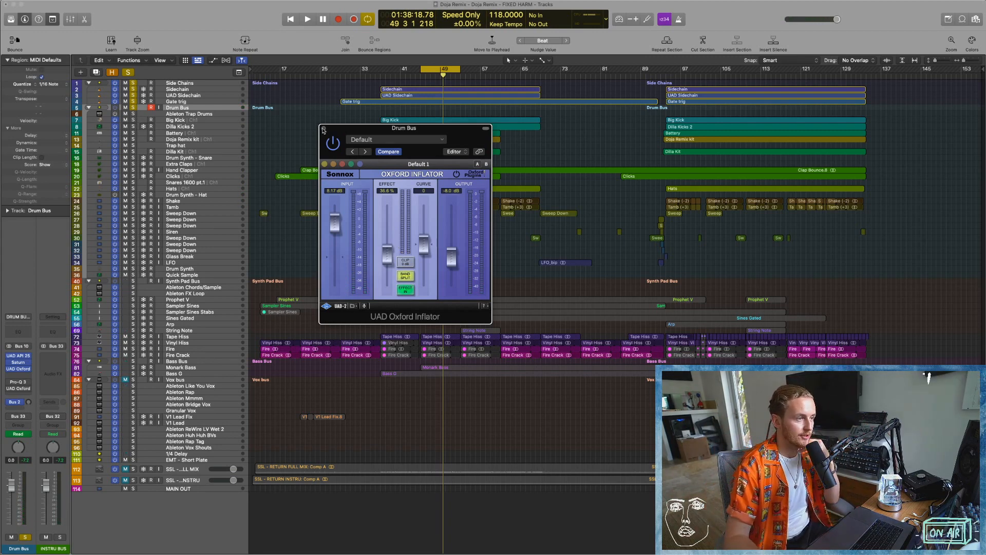
{"action": "left_click", "coordinate": [323, 129]}
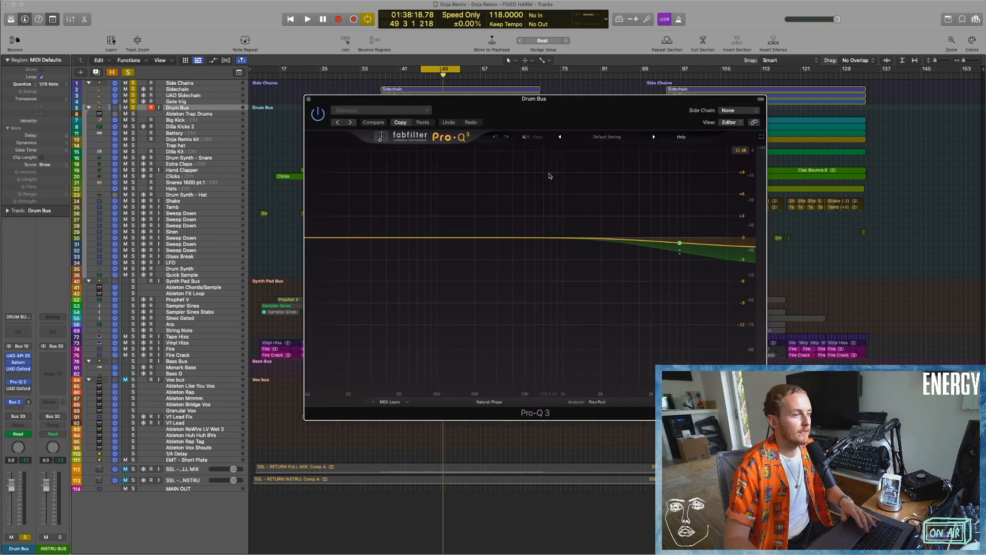
Examine the high-frequency cut band in the Drum Bus's Pro-Q 3 during playback, then close the plug-in.
{"action": "left_click_drag", "start_coordinate": [624, 113], "coordinate": [519, 109]}
{"action": "mouse_move", "coordinate": [578, 249]}
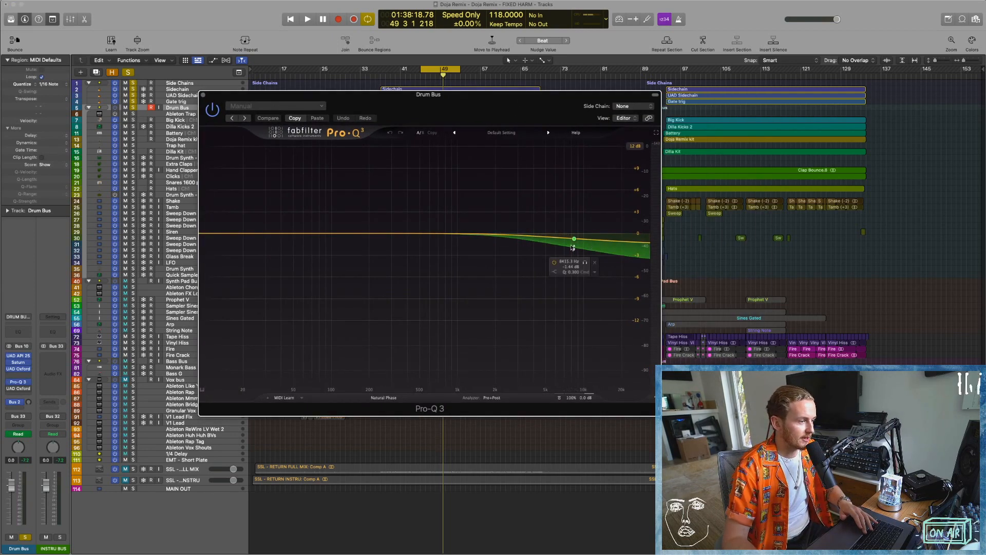
{"action": "key", "text": "space"}
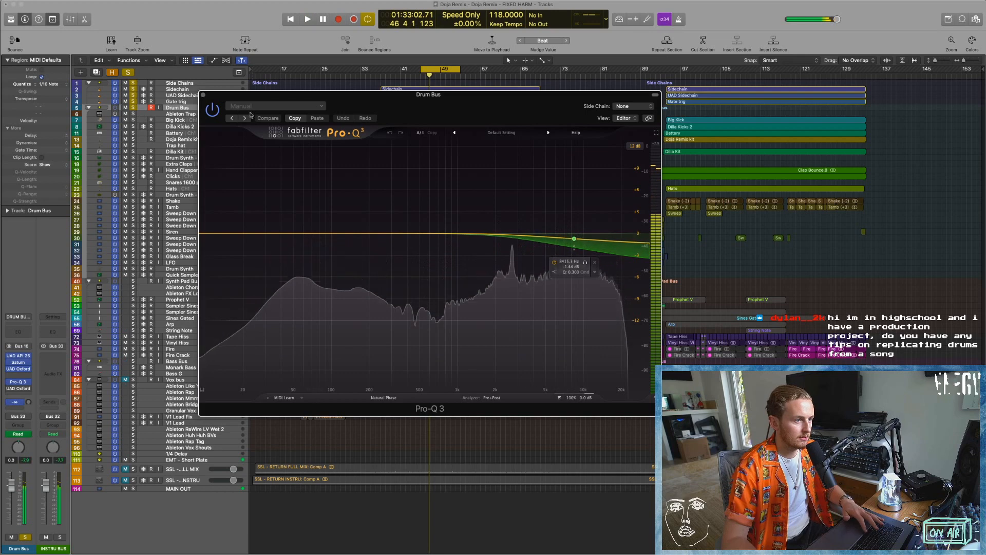
{"action": "left_click", "coordinate": [203, 94]}
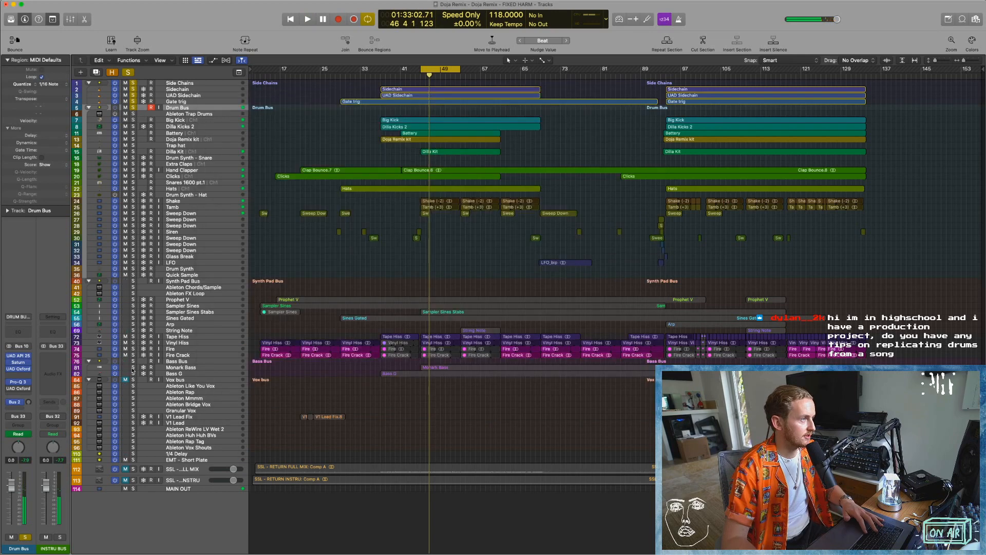
Open the UAD Oxford Limiter on the Drum Bus, watch its gain reduction during cycled playback, then stop and close it.
{"action": "left_click", "coordinate": [19, 389]}
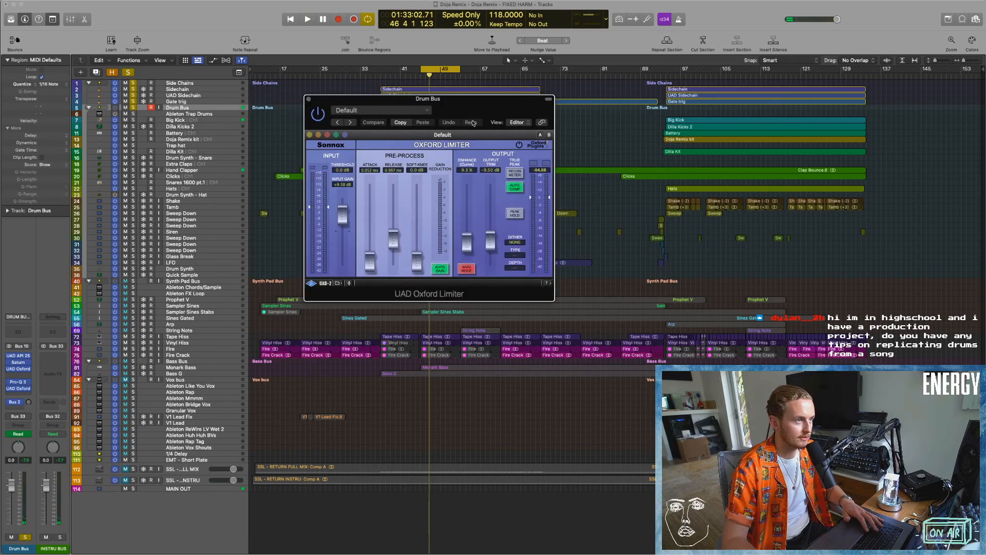
{"action": "key", "text": "space"}
{"action": "left_click_drag", "start_coordinate": [472, 123], "coordinate": [481, 138]}
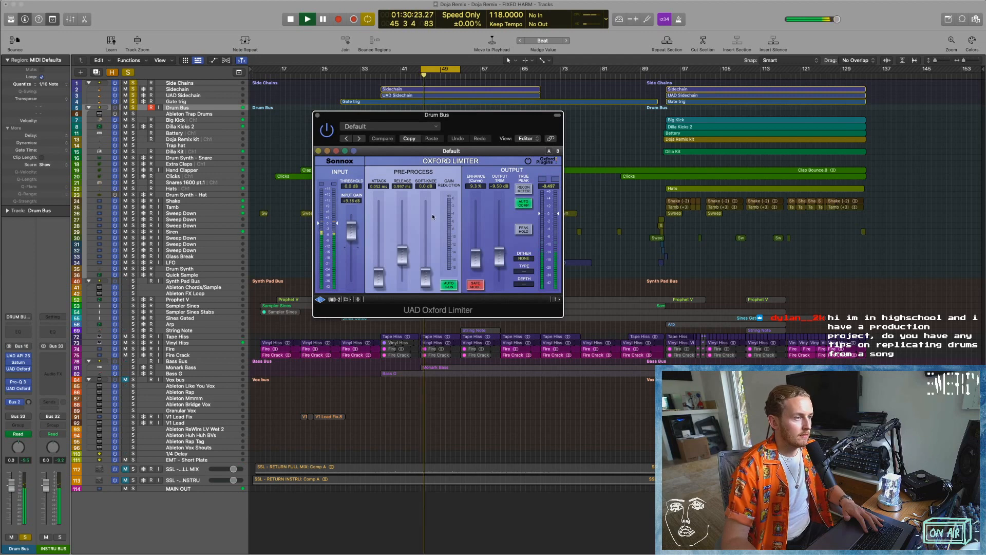
{"action": "key", "text": "space"}
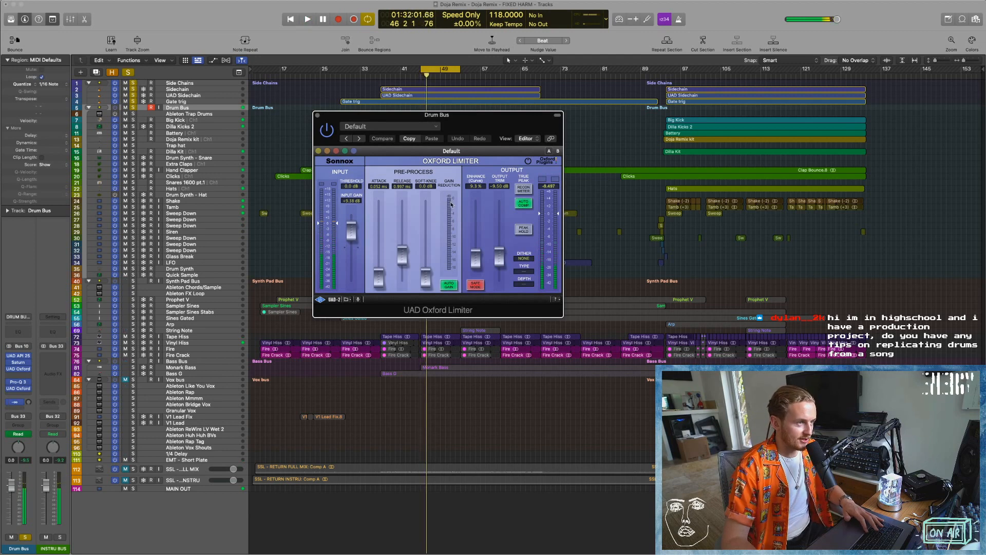
{"action": "key", "text": "space"}
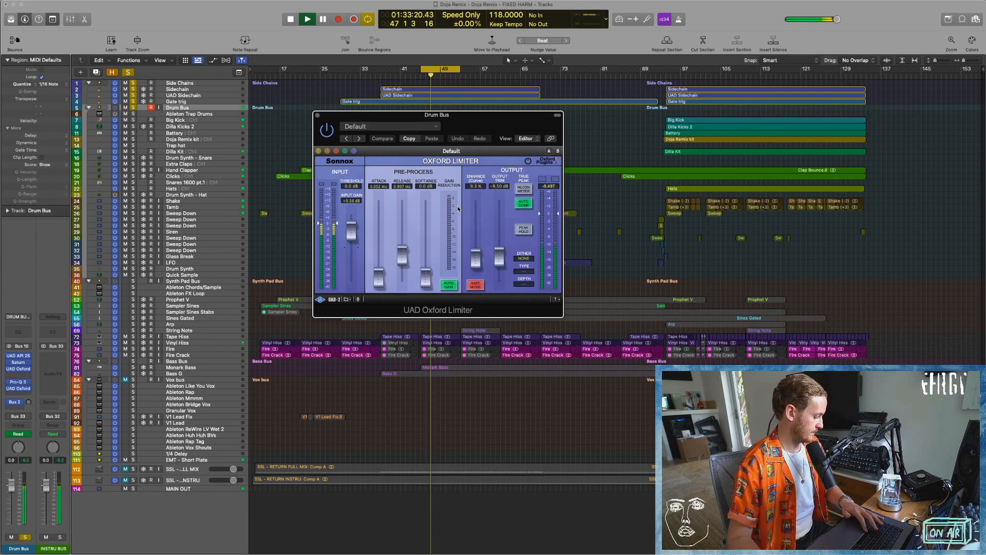
{"action": "key", "text": "space"}
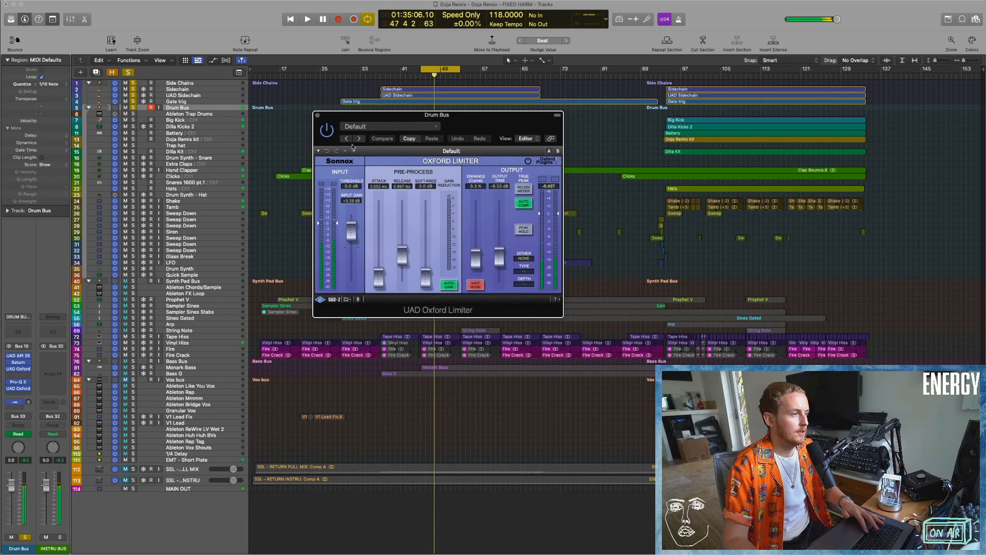
{"action": "left_click", "coordinate": [318, 115]}
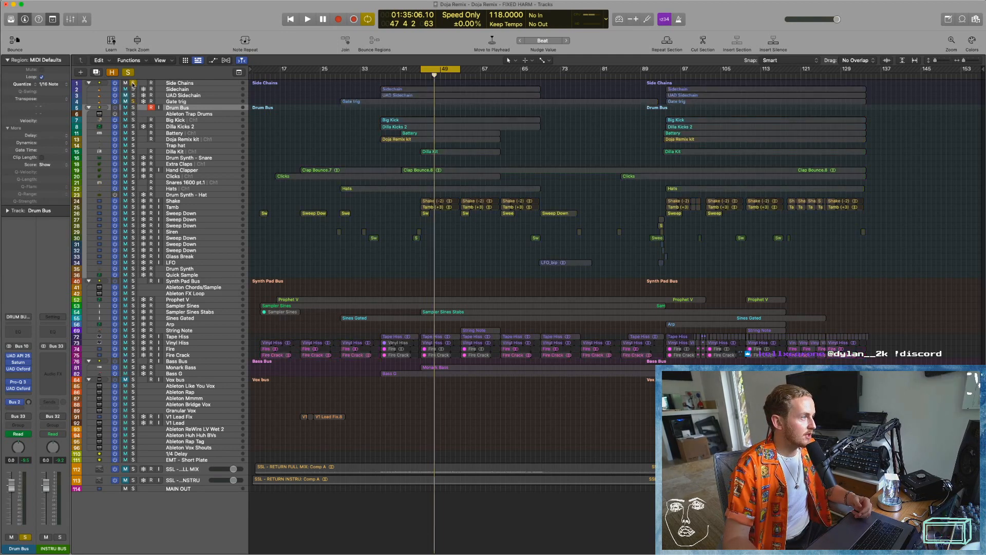
Clear the Side Chains and Drum Bus solos and turn off the cycle range.
{"action": "left_click", "coordinate": [131, 107]}
{"action": "left_click", "coordinate": [439, 71]}
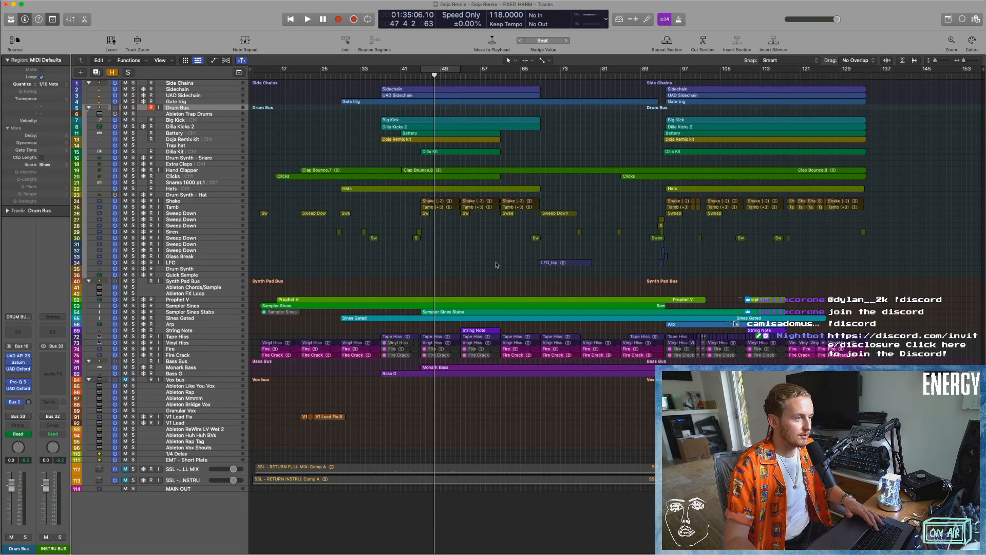
Show the mixer, select the MASTER FX BUS channel strip and display the channel strips at full width.
{"action": "key", "text": "x"}
{"action": "scroll", "coordinate": [509, 331], "scroll_direction": "right", "scroll_amount": 15}
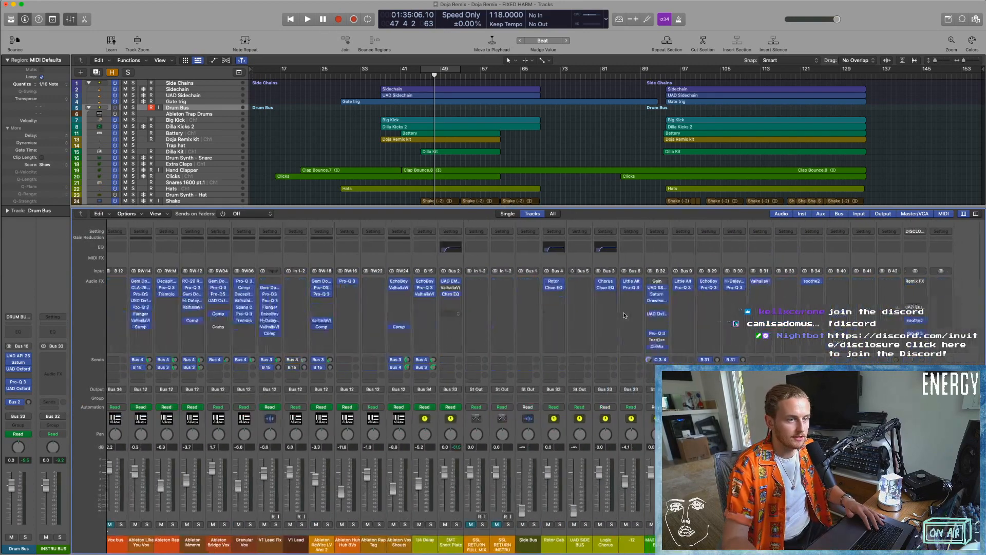
{"action": "scroll", "coordinate": [624, 315], "scroll_direction": "left", "scroll_amount": 1}
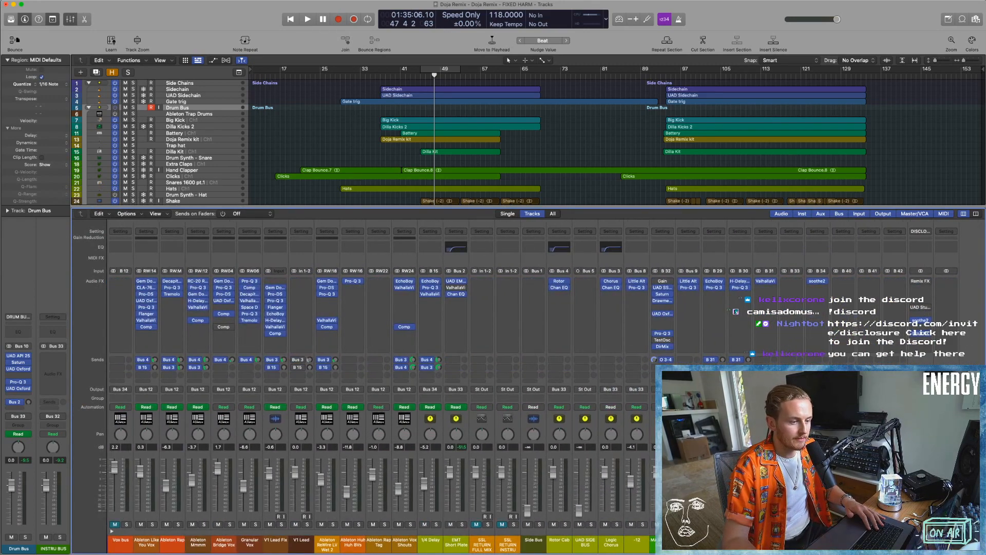
{"action": "left_click", "coordinate": [662, 539]}
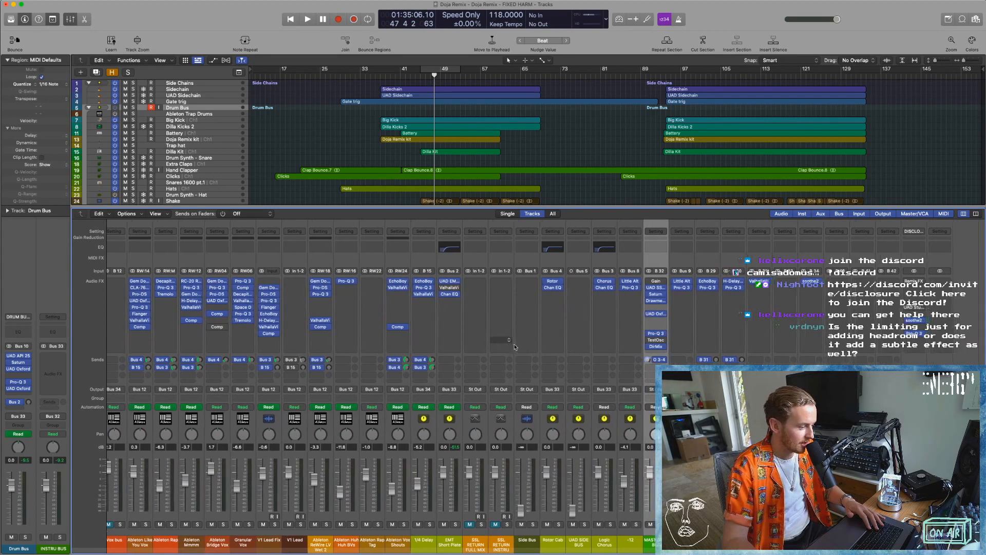
{"action": "left_click", "coordinate": [976, 213]}
{"action": "scroll", "coordinate": [695, 361], "scroll_direction": "right", "scroll_amount": 10}
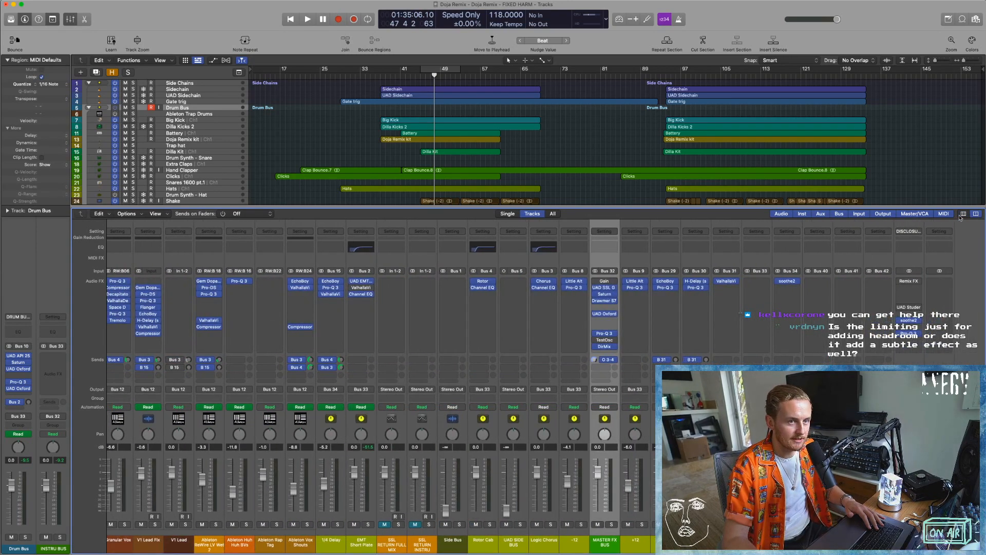
Bypass soothe2 on the strip carrying Remix FX, along with the plug-ins in the MASTER FX BUS chain.
{"action": "left_click", "coordinate": [978, 216]}
{"action": "left_click", "coordinate": [978, 215]}
{"action": "scroll", "coordinate": [698, 289], "scroll_direction": "right", "scroll_amount": 10}
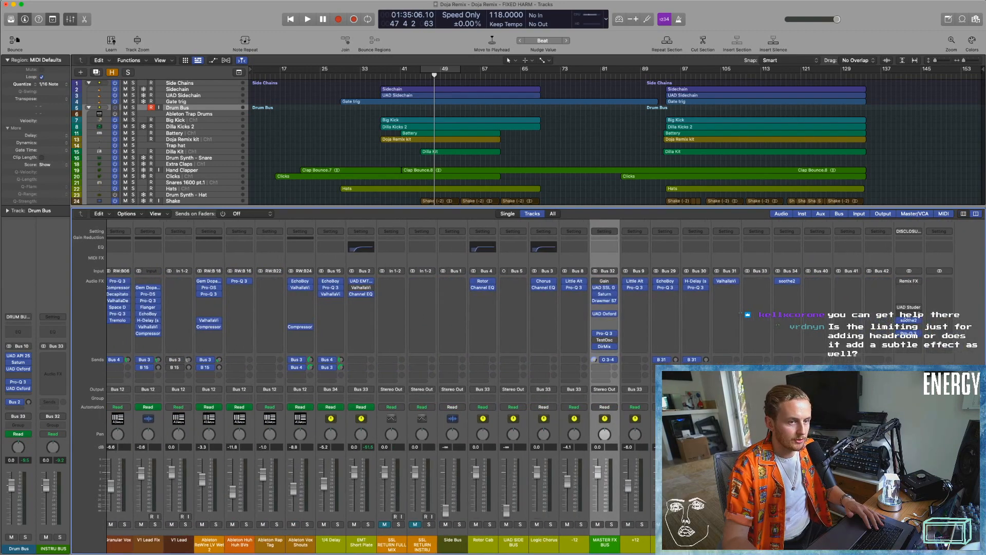
{"action": "left_click_drag", "start_coordinate": [900, 320], "coordinate": [905, 320]}
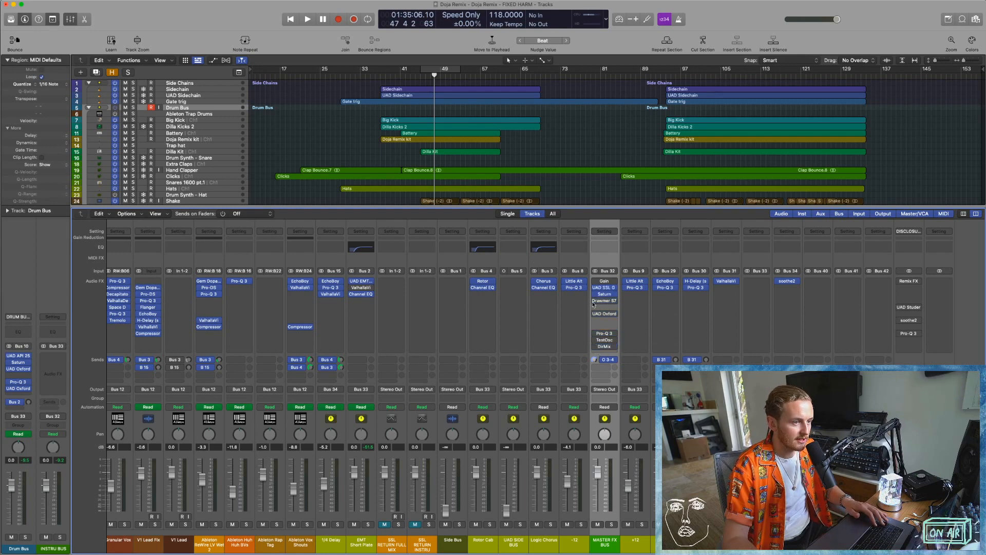
Play the cycled section from around bar 45 to hear the mix with the MASTER FX BUS chain bypassed.
{"action": "left_click", "coordinate": [423, 81]}
{"action": "key", "text": "space"}
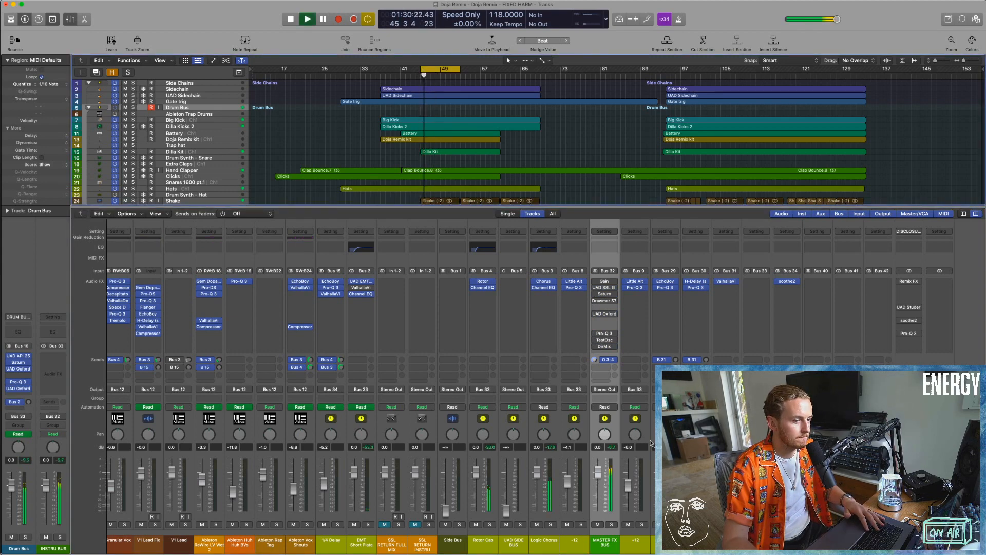
{"action": "key", "text": "space"}
{"action": "left_click", "coordinate": [417, 76]}
{"action": "key", "text": "space"}
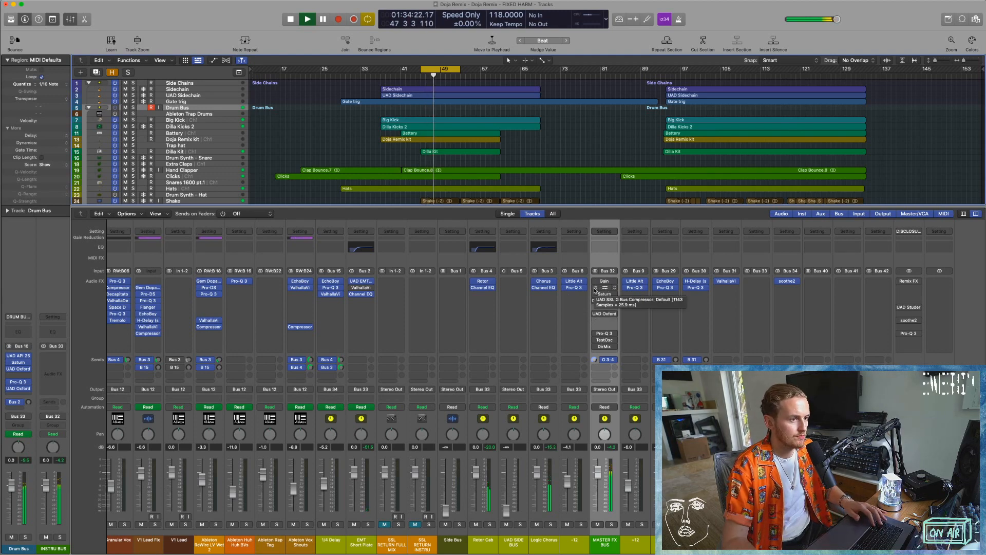
{"action": "left_click", "coordinate": [177, 188]}
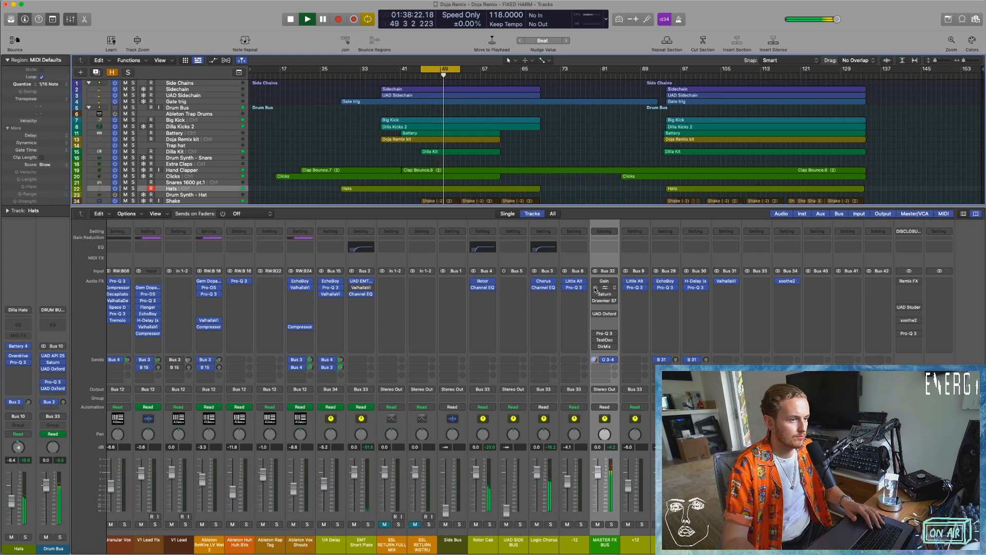
Remove the Test Oscillator from the MASTER FX BUS and re-enable its remaining plug-ins.
{"action": "left_click", "coordinate": [616, 341]}
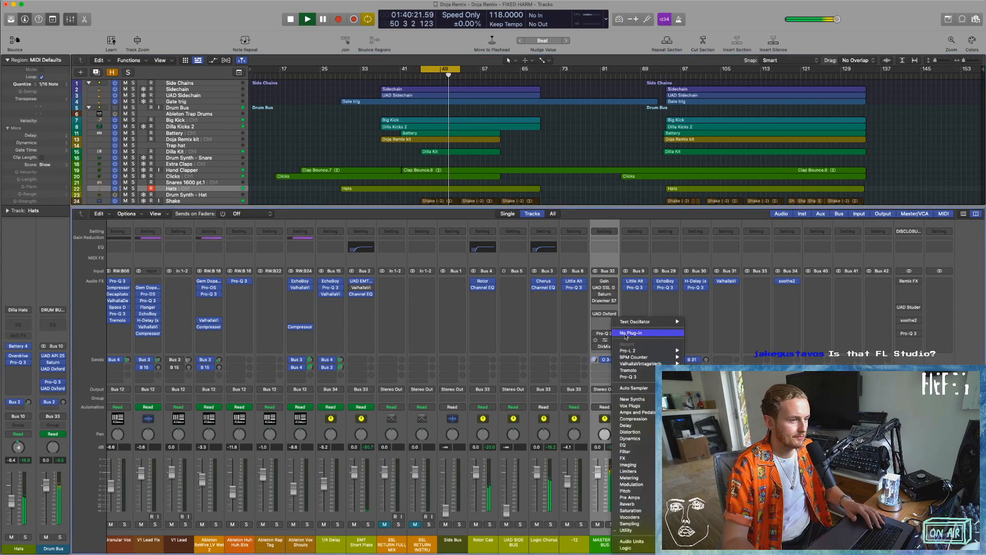
{"action": "left_click", "coordinate": [623, 333]}
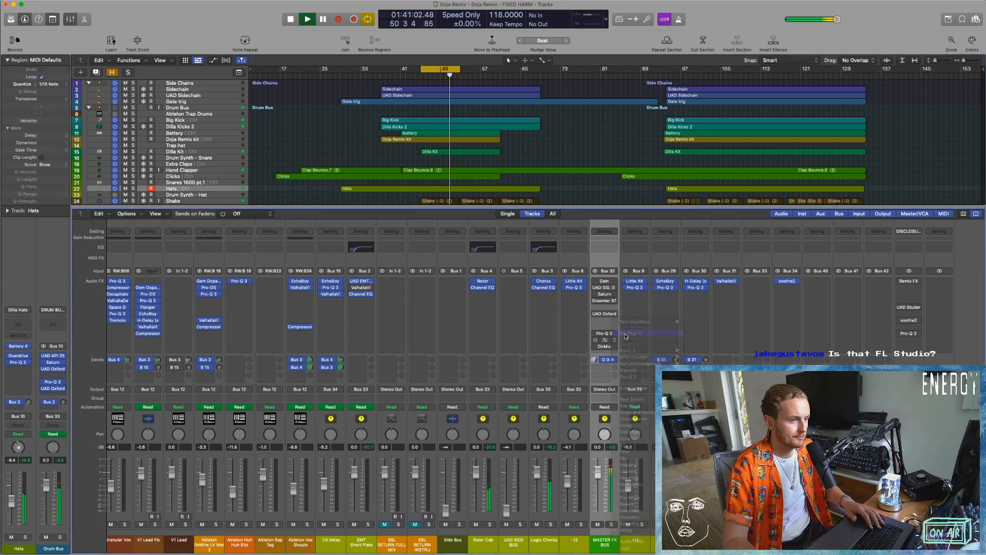
{"action": "left_click", "coordinate": [606, 282]}
{"action": "left_click", "coordinate": [605, 283]}
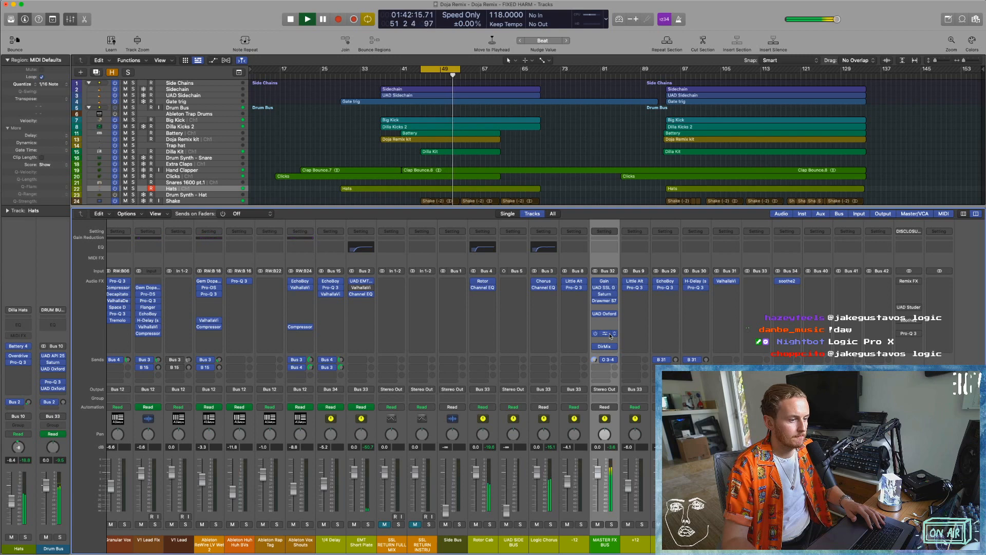
Stop playback and check the Direction Mixer settings on the MASTER FX BUS, then close the plug-in.
{"action": "key", "text": "space"}
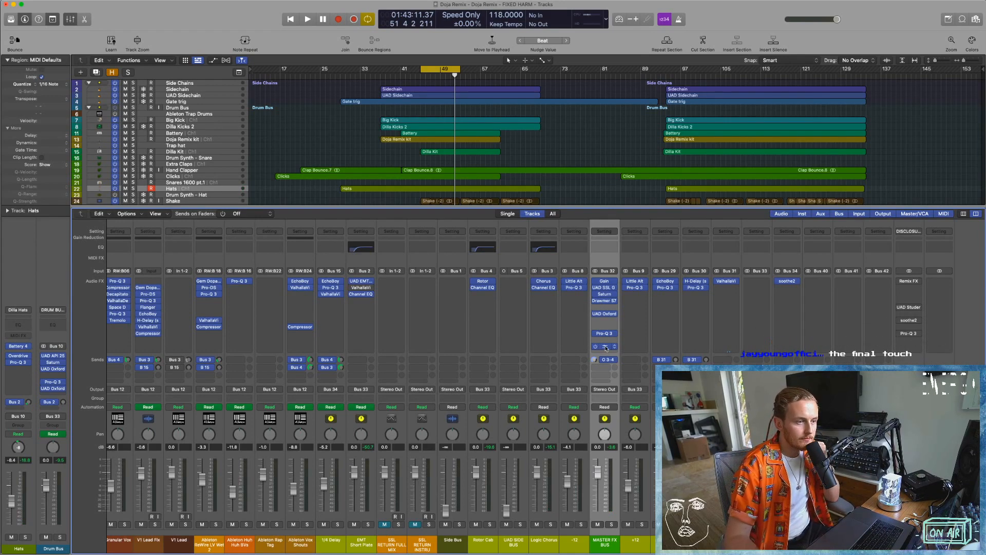
{"action": "left_click", "coordinate": [606, 347]}
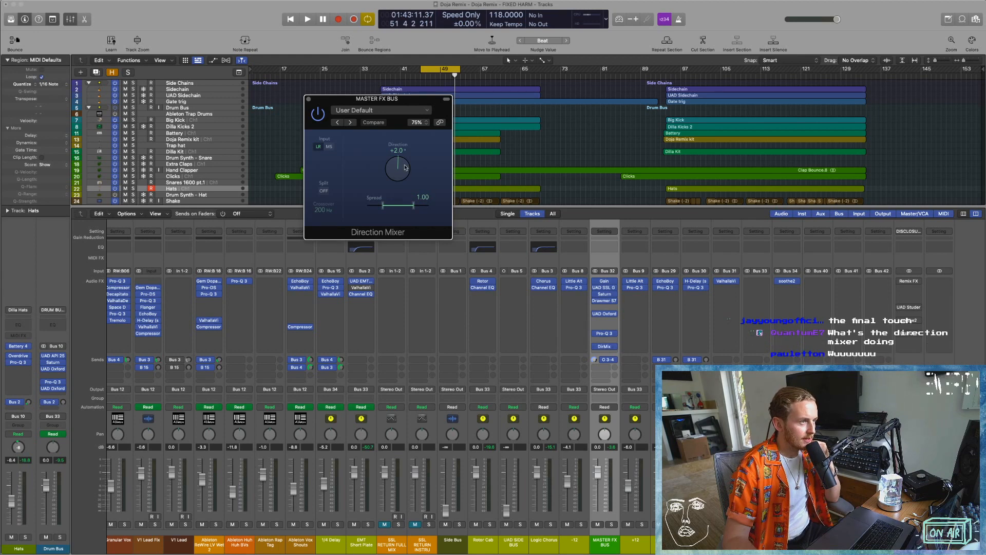
{"action": "left_click", "coordinate": [308, 98]}
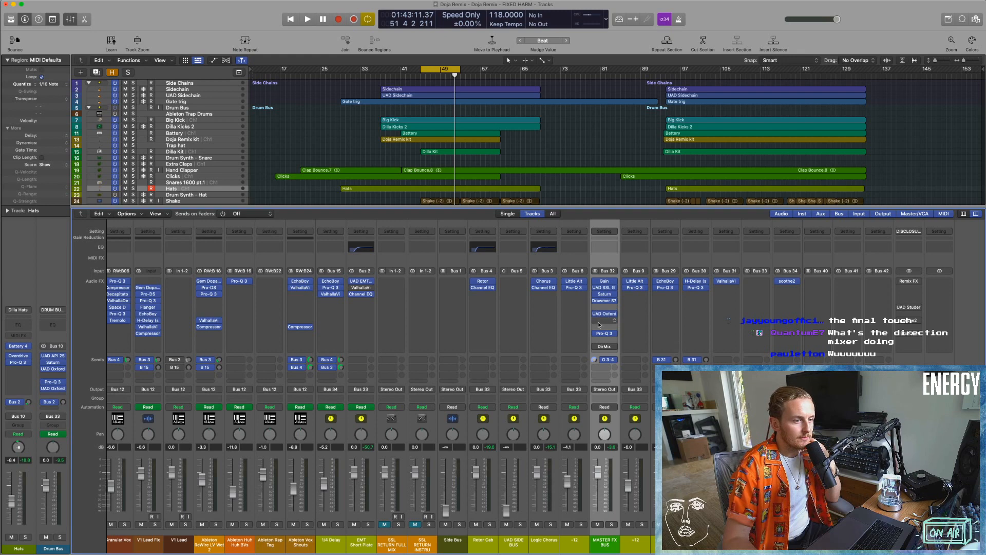
Open the UAD SSL G Bus Compressor on the MASTER FX BUS and play the section with the cycle range shifted slightly earlier.
{"action": "left_click", "coordinate": [605, 288]}
{"action": "left_click_drag", "start_coordinate": [362, 95], "coordinate": [344, 85]}
{"action": "key", "text": "space"}
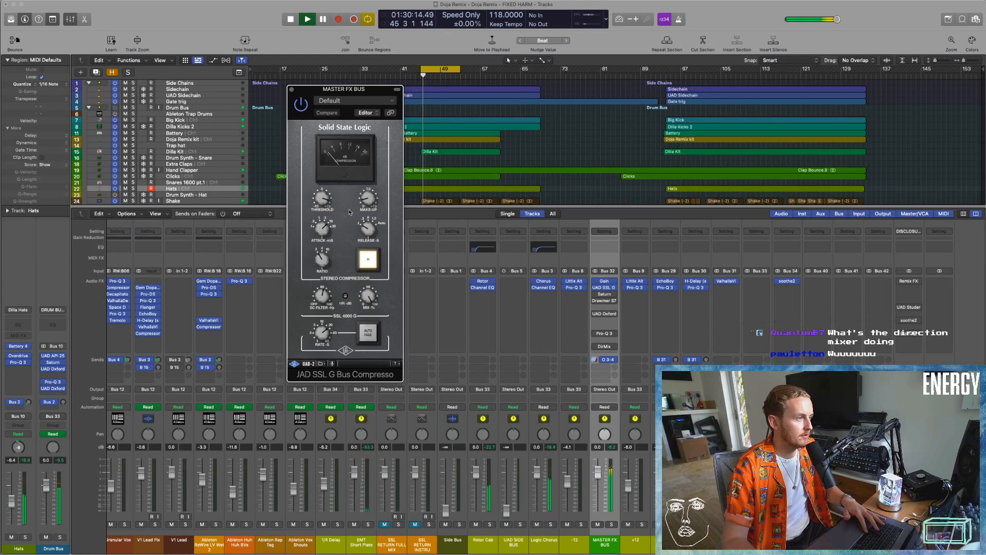
{"action": "key", "text": "space"}
{"action": "left_click_drag", "start_coordinate": [455, 68], "coordinate": [449, 67]}
{"action": "key", "text": "space"}
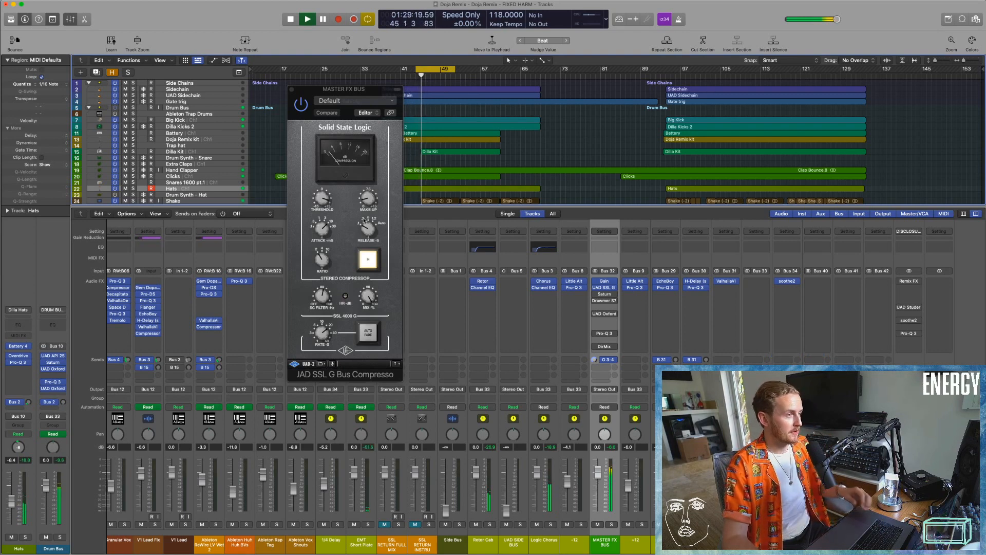
Try a different threshold on the SSL G Bus Compressor, revert to the stored setting, then stop playback and close the plug-in.
{"action": "left_click_drag", "start_coordinate": [323, 199], "coordinate": [325, 245]}
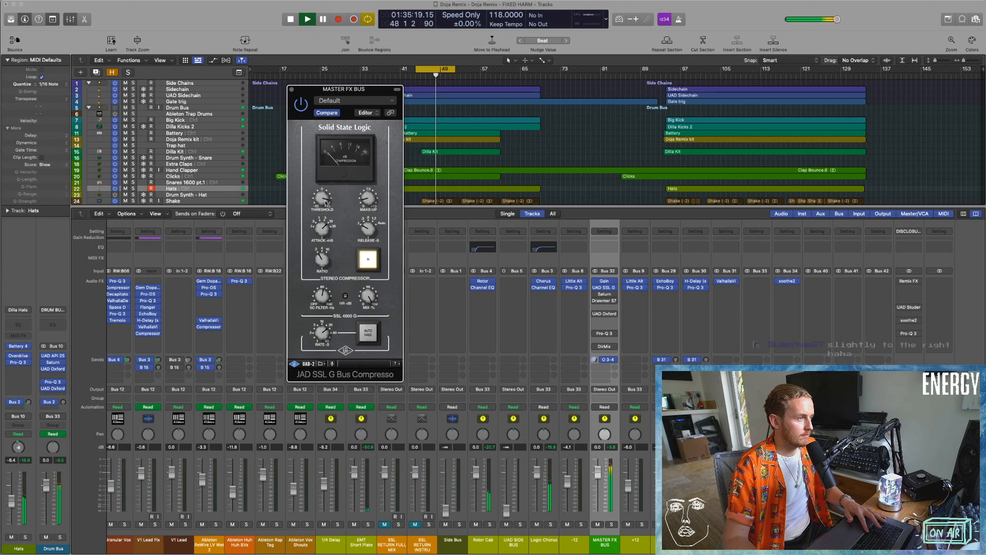
{"action": "left_click", "coordinate": [334, 113]}
{"action": "key", "text": "space"}
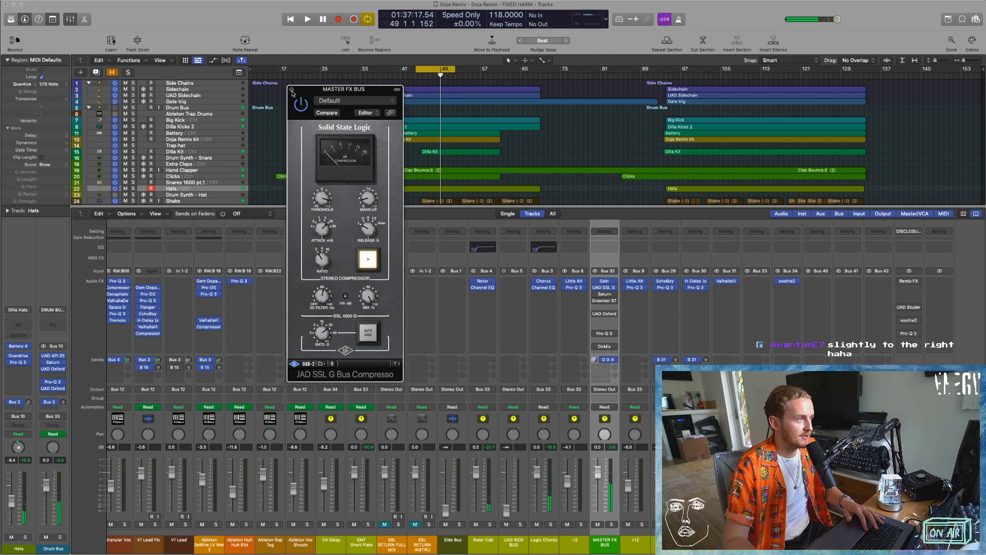
{"action": "left_click", "coordinate": [292, 91]}
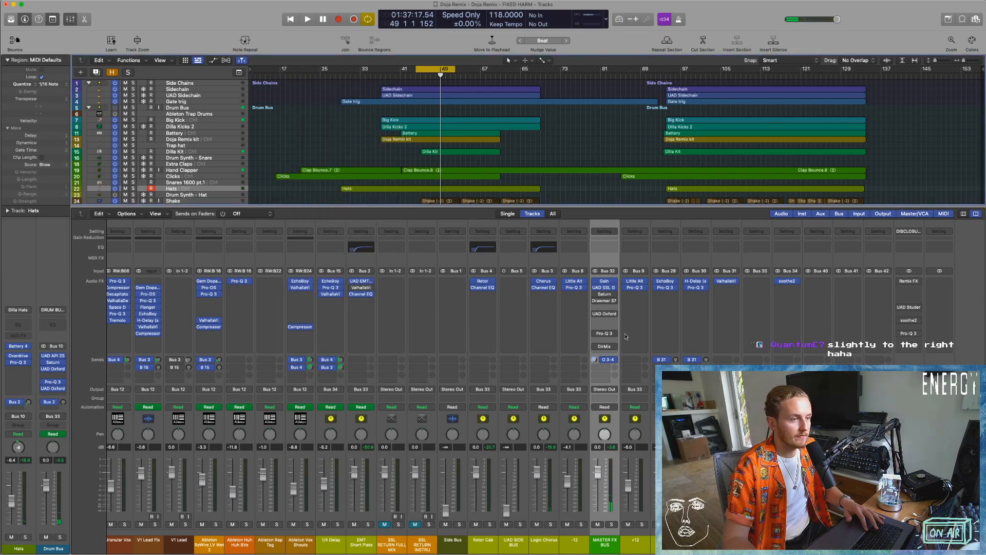
Audition the Drive of Saturn on the MASTER FX BUS during cycled playback, then close the plug-in.
{"action": "mouse_move", "coordinate": [597, 296]}
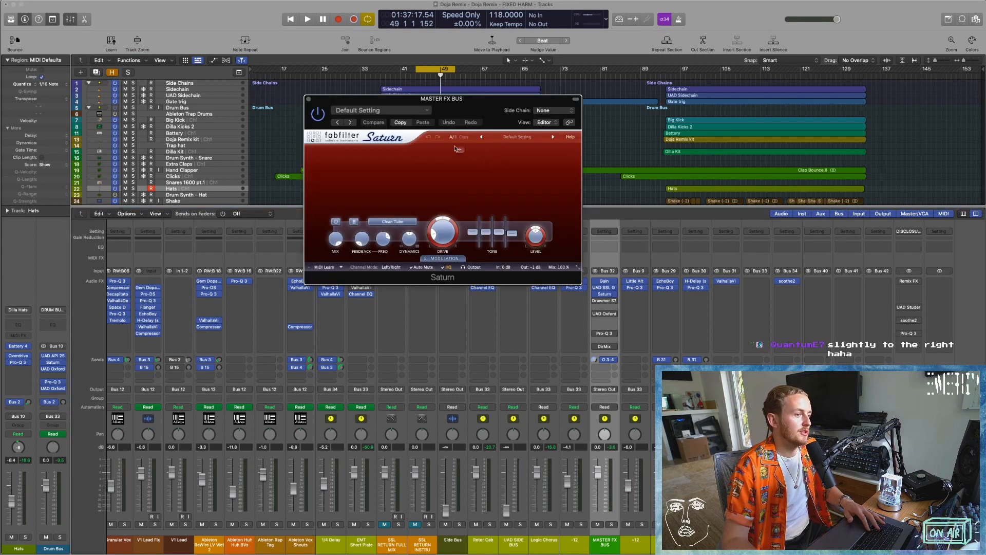
{"action": "key", "text": "space"}
{"action": "left_click_drag", "start_coordinate": [444, 231], "coordinate": [442, 288]}
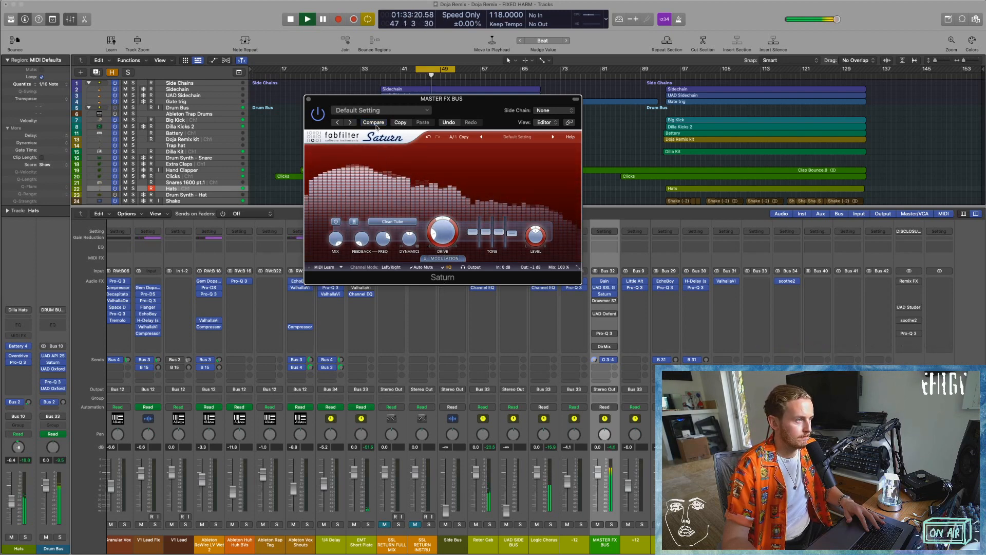
{"action": "left_click", "coordinate": [309, 99]}
Lower the master volume slightly and audition the Drawmer S73 on the MASTER FX BUS, then close the plug-in.
{"action": "left_click_drag", "start_coordinate": [836, 21], "coordinate": [832, 21]}
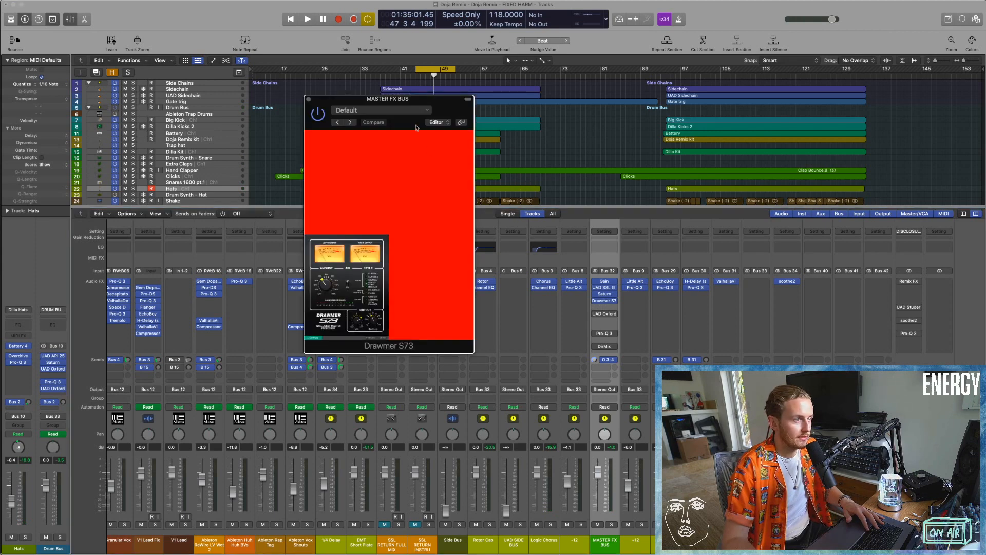
{"action": "mouse_move", "coordinate": [417, 103]}
{"action": "left_mouse_down"}
{"action": "mouse_move", "coordinate": [477, 473]}
{"action": "mouse_move", "coordinate": [483, 255]}
{"action": "mouse_move", "coordinate": [460, 212]}
{"action": "left_mouse_up"}
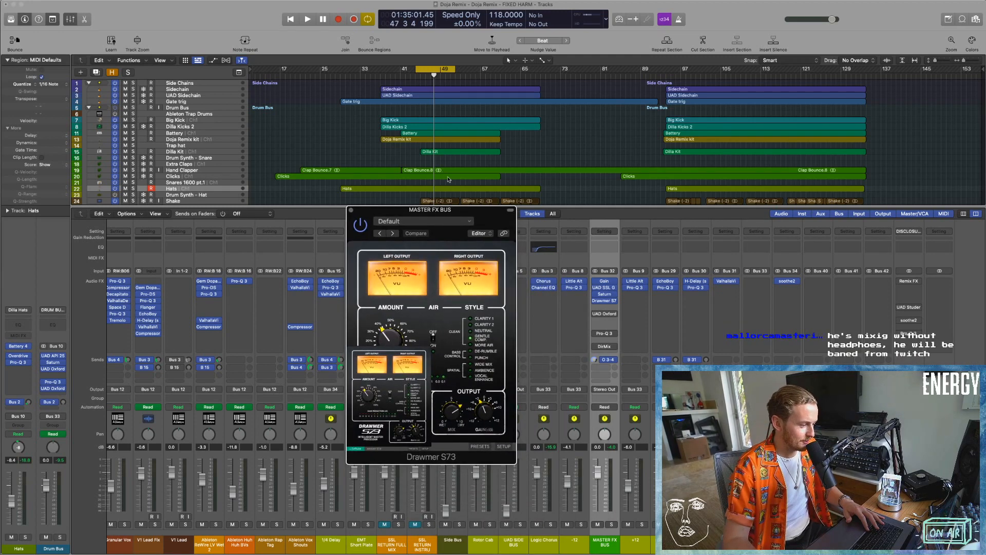
{"action": "left_click_drag", "start_coordinate": [453, 211], "coordinate": [458, 70]}
{"action": "key", "text": "space"}
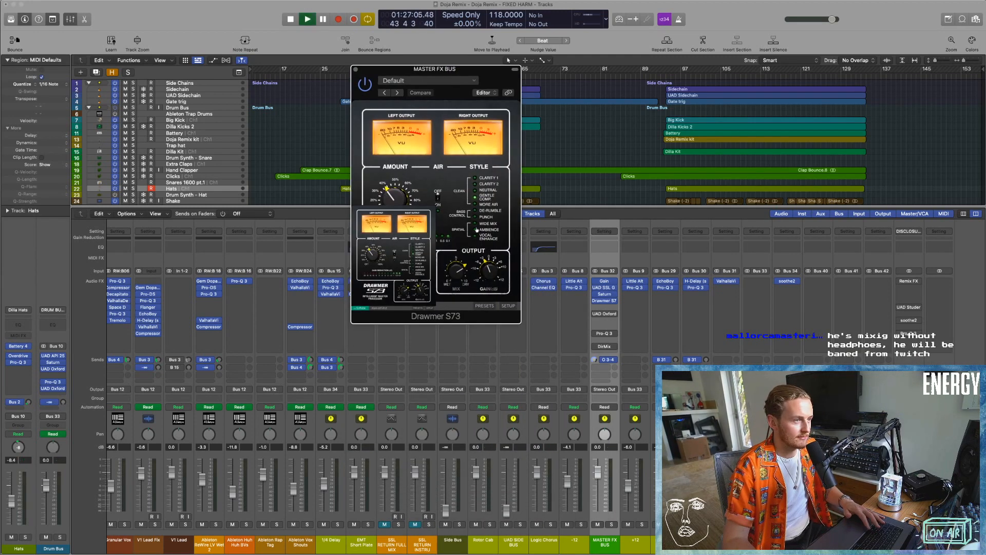
{"action": "key", "text": "space"}
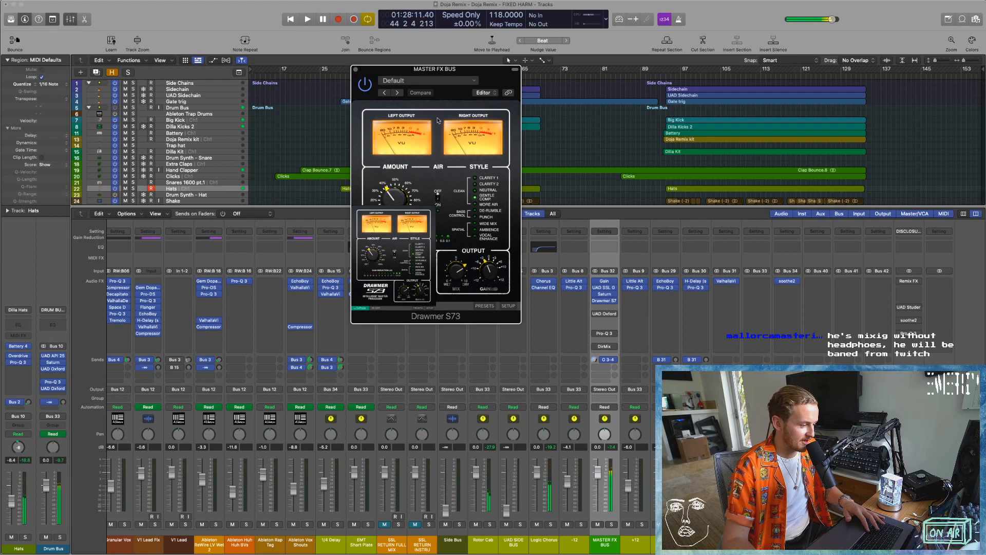
{"action": "left_click", "coordinate": [355, 69]}
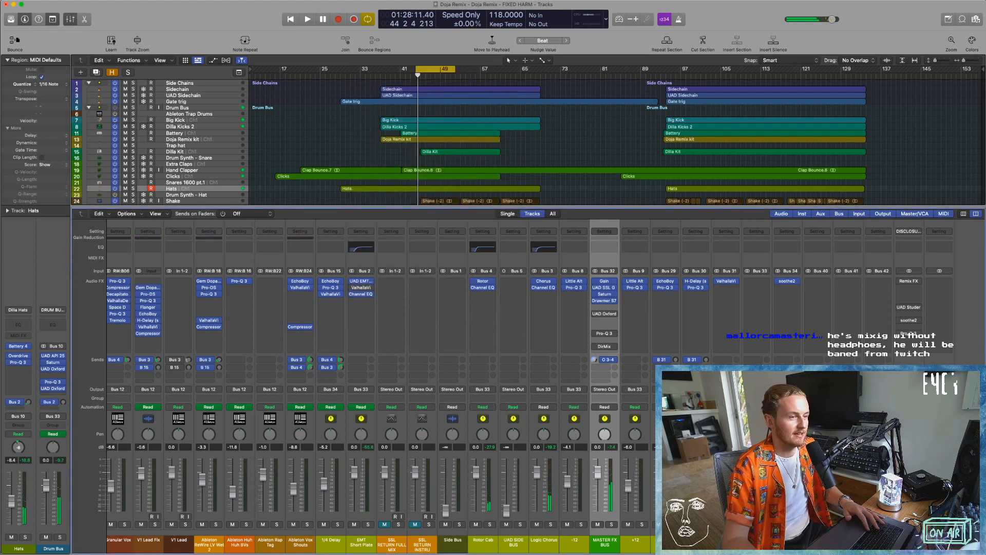
Examine the EQ curve in the MASTER FX BUS's Pro-Q 3, then close the plug-in.
{"action": "left_click", "coordinate": [602, 315]}
{"action": "left_click", "coordinate": [603, 315]}
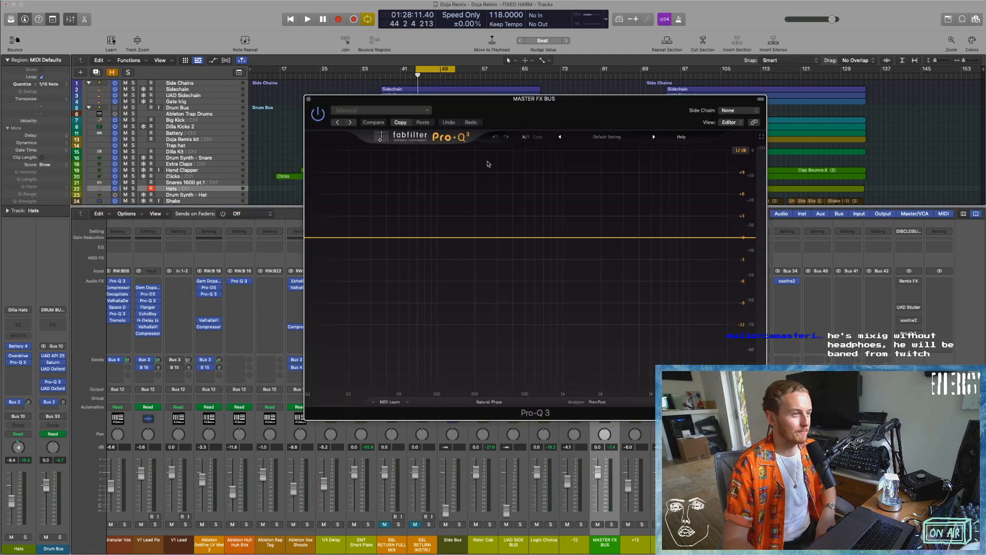
{"action": "left_click_drag", "start_coordinate": [563, 114], "coordinate": [494, 125]}
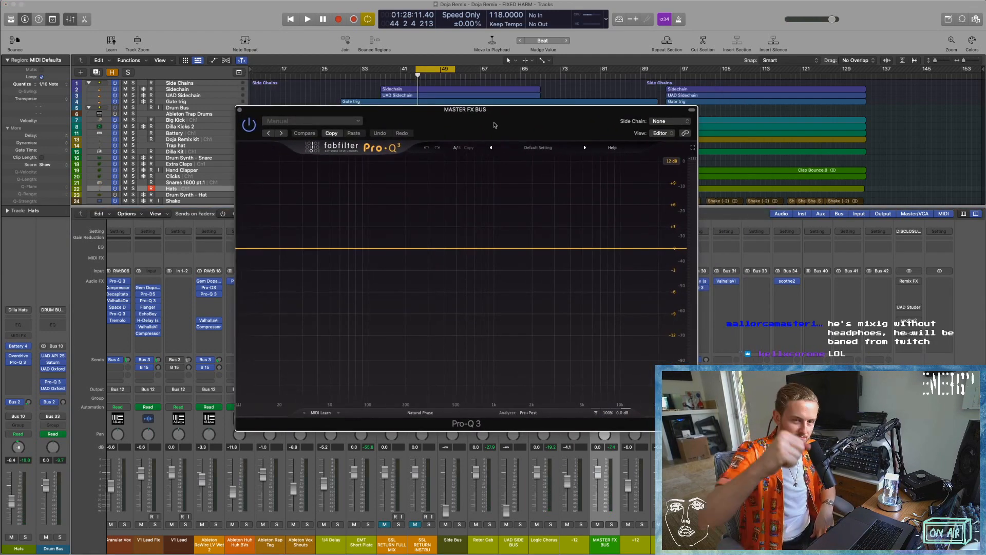
{"action": "left_click_drag", "start_coordinate": [495, 125], "coordinate": [434, 119]}
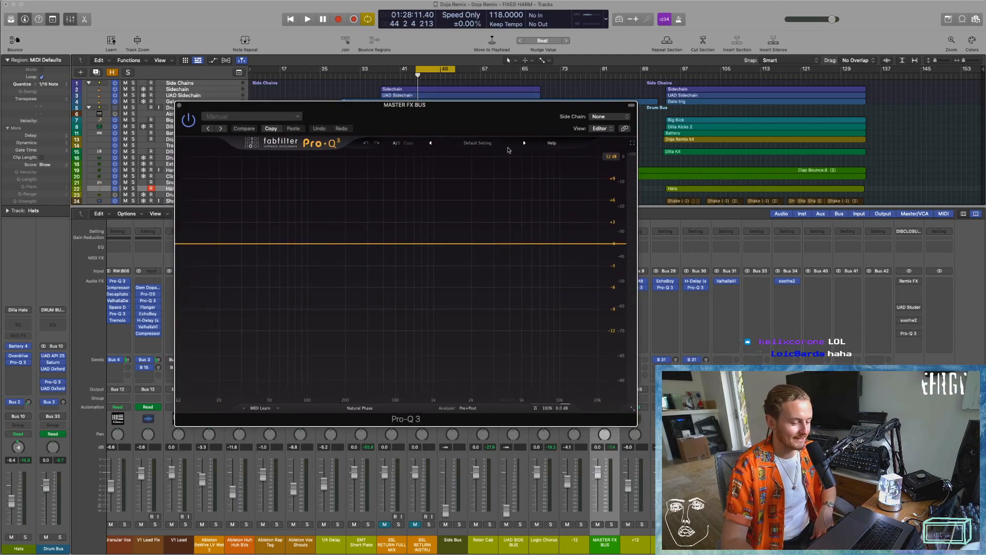
{"action": "left_click", "coordinate": [179, 106]}
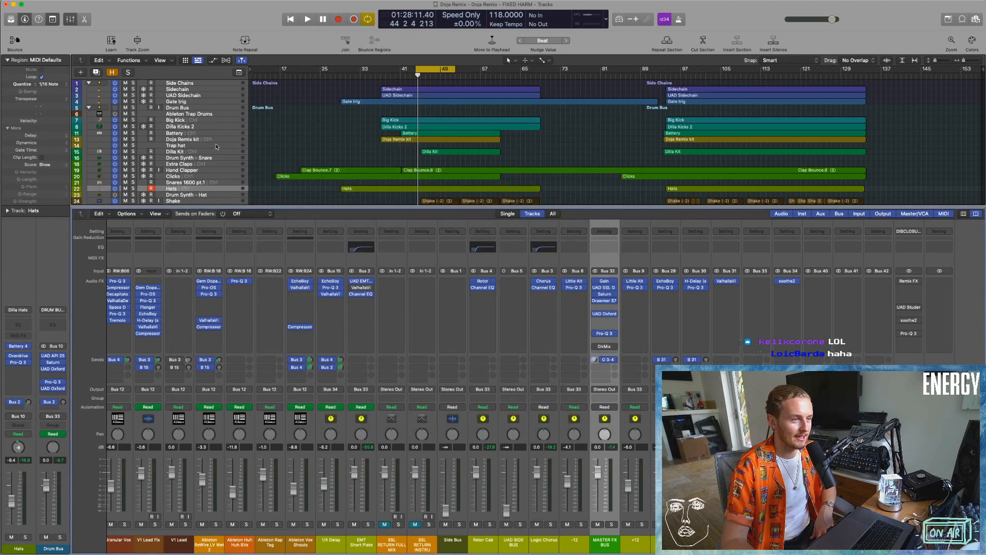
Reopen the Direction Mixer on the MASTER FX BUS to show its direction and spread, dismissing the empty slot's plug-in list.
{"action": "left_click", "coordinate": [605, 347]}
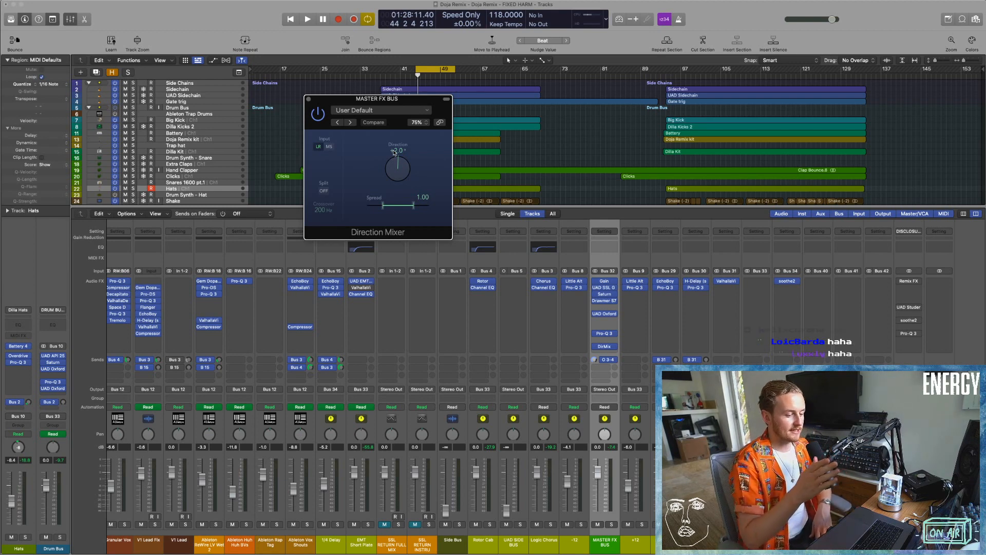
{"action": "scroll", "coordinate": [606, 343], "scroll_direction": "left", "scroll_amount": 1}
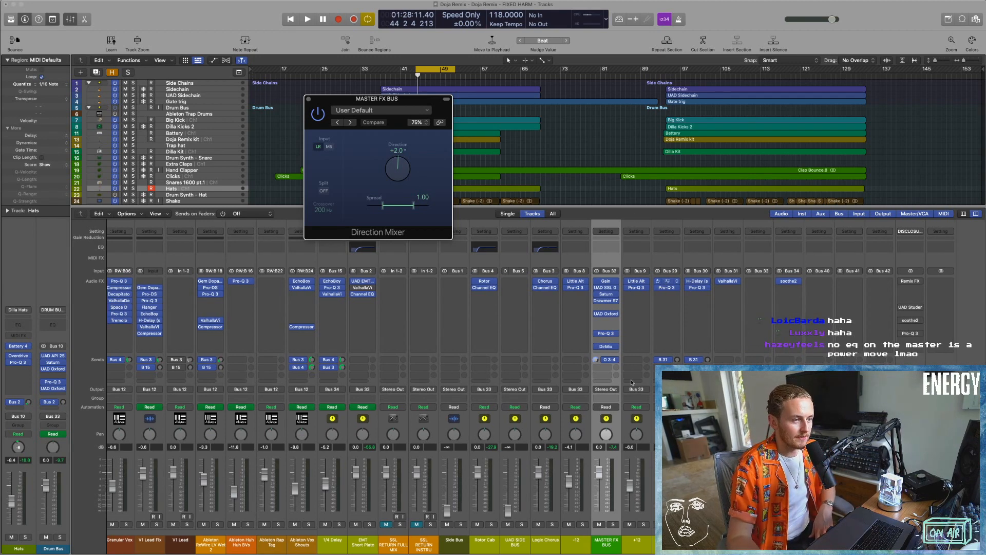
{"action": "left_click", "coordinate": [606, 345]}
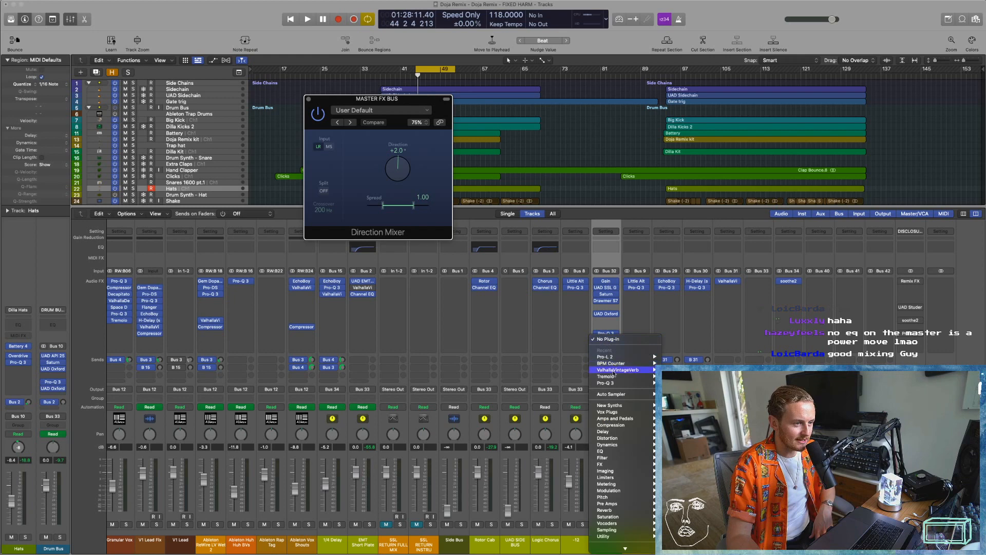
{"action": "left_click", "coordinate": [557, 298]}
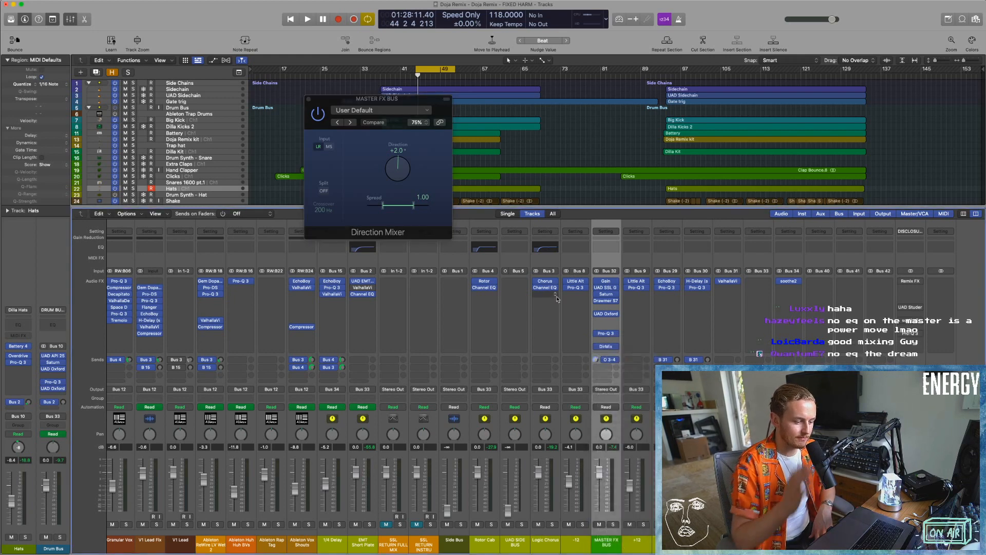
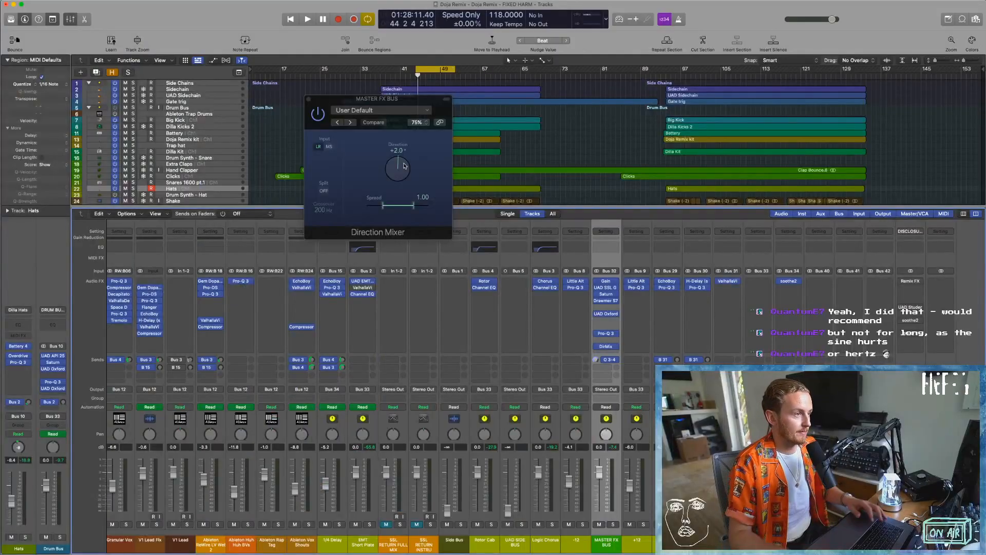
Close the Direction Mixer window of the Master FX bus and hide the mixer so the full arrangement shows.
{"action": "left_click", "coordinate": [309, 100]}
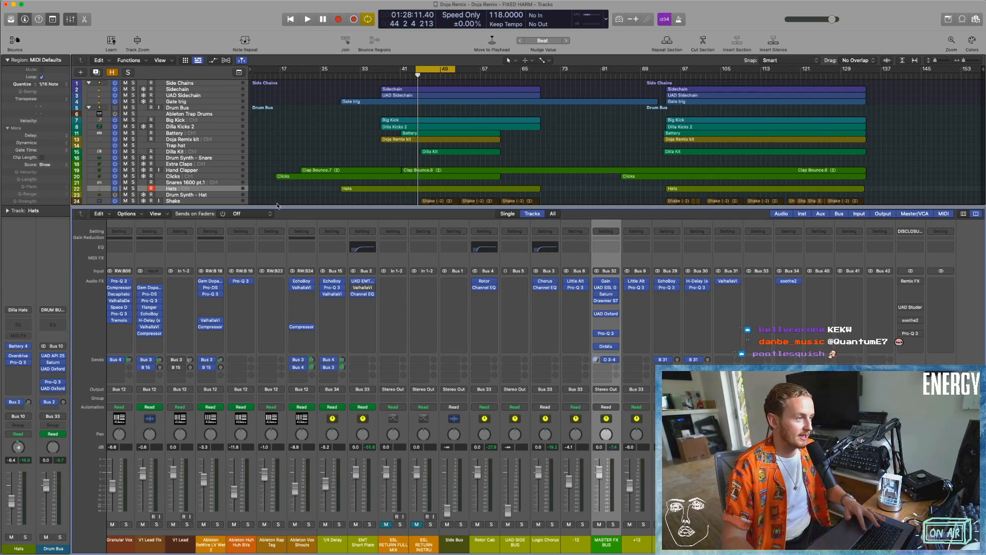
{"action": "key", "text": "x"}
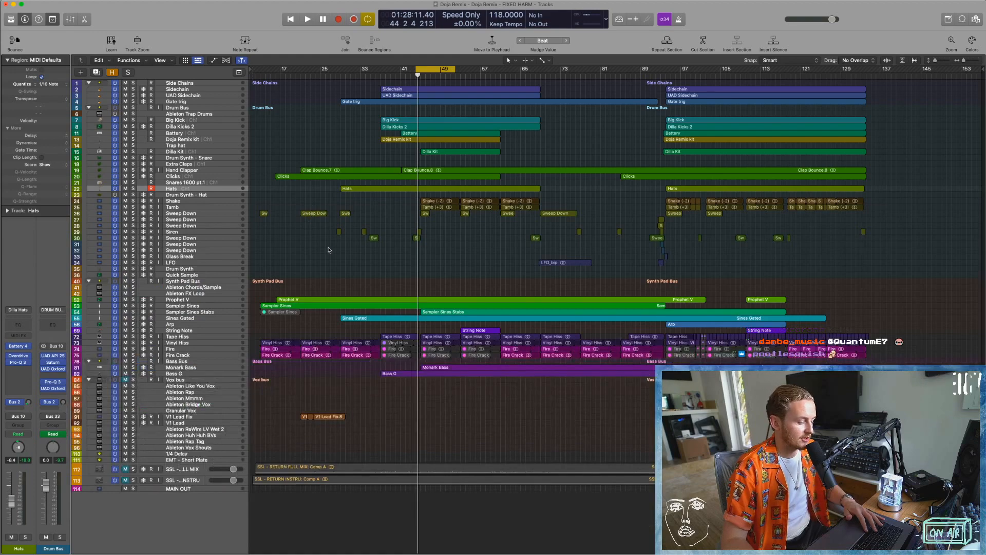
{"action": "key", "text": "x"}
{"action": "scroll", "coordinate": [626, 266], "scroll_direction": "right", "scroll_amount": 15}
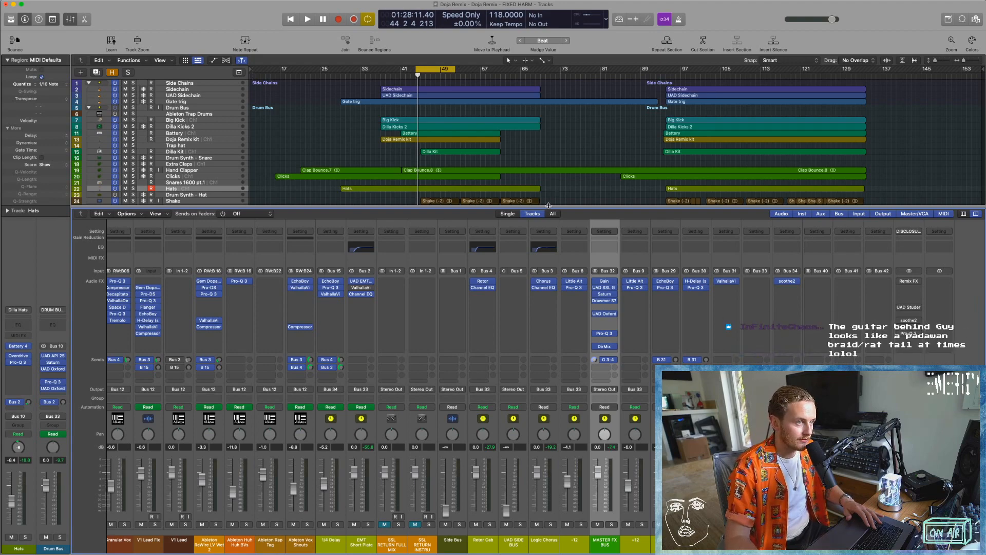
{"action": "key", "text": "x"}
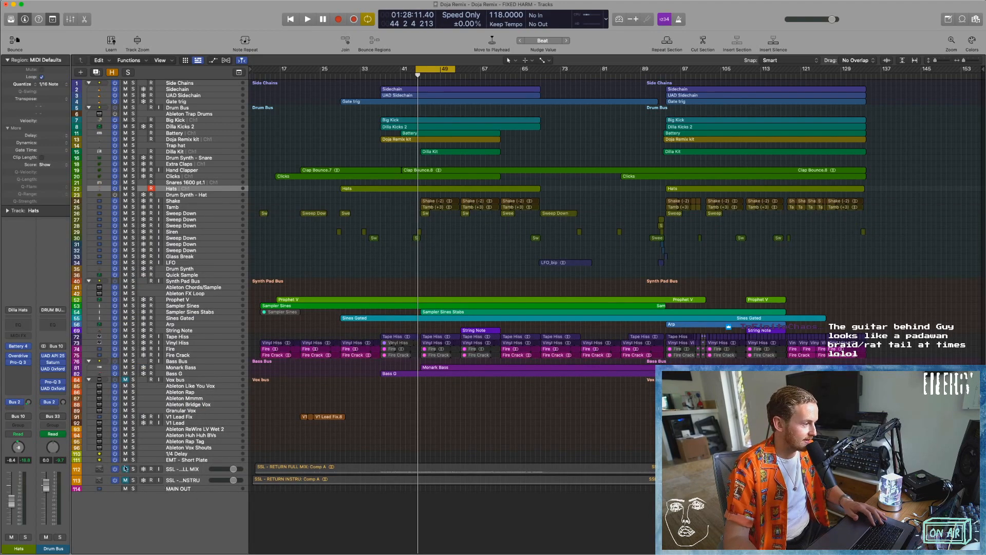
Enlarge the SSL return tracks and compare the live mix with the soloed SSL - RETURN INSTRU track during playback.
{"action": "left_click", "coordinate": [395, 467]}
{"action": "key", "text": "super+Down"}
{"action": "key", "text": "super+Down"}
{"action": "key", "text": "super+Down"}
{"action": "scroll", "coordinate": [442, 425], "scroll_direction": "down", "scroll_amount": 3}
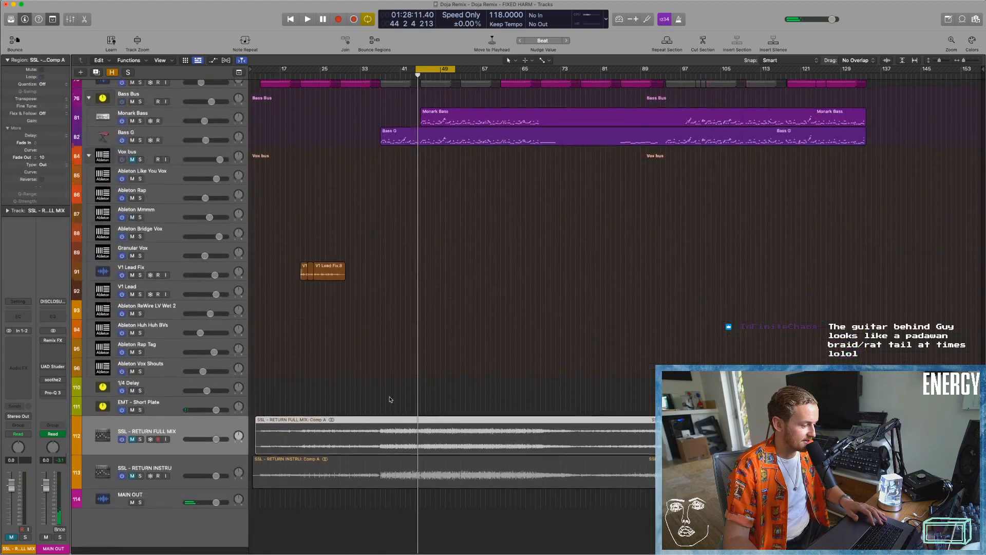
{"action": "key", "text": "super+Down"}
{"action": "key", "text": "super+Down"}
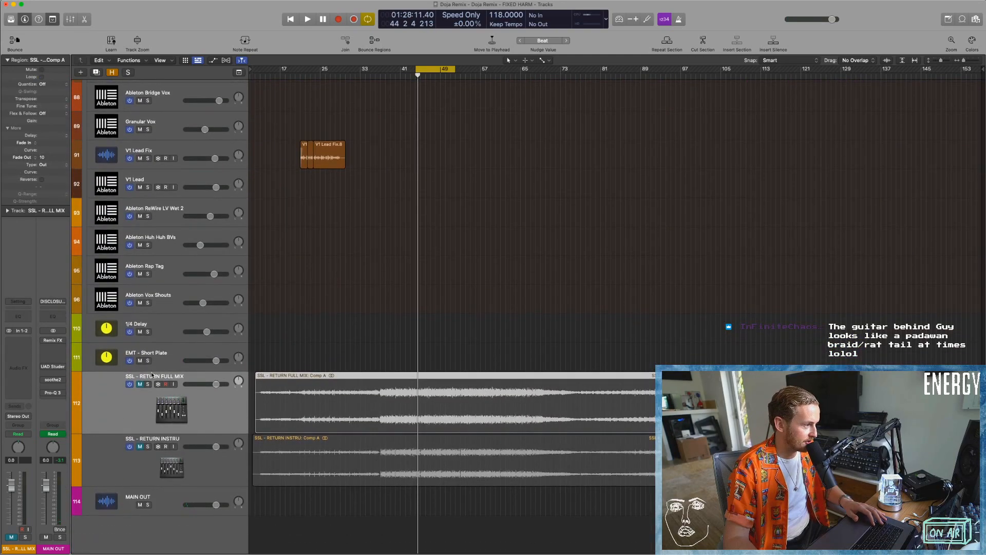
{"action": "left_click", "coordinate": [141, 384]}
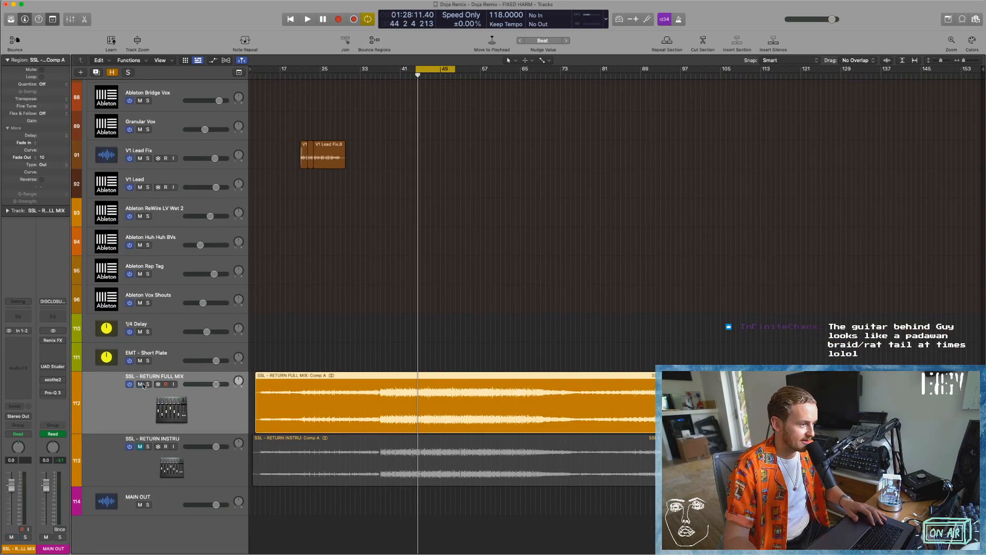
{"action": "left_click", "coordinate": [148, 385]}
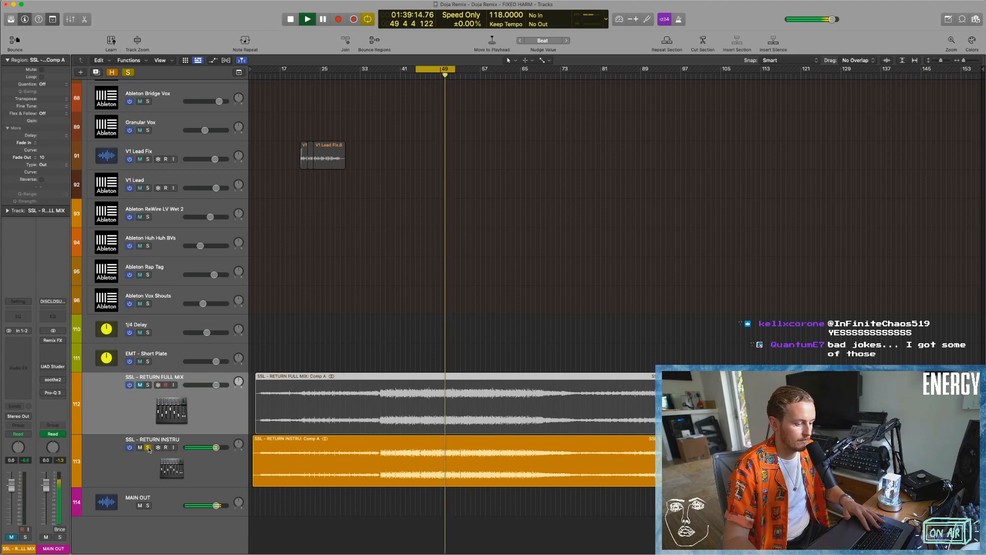
{"action": "left_click", "coordinate": [149, 448]}
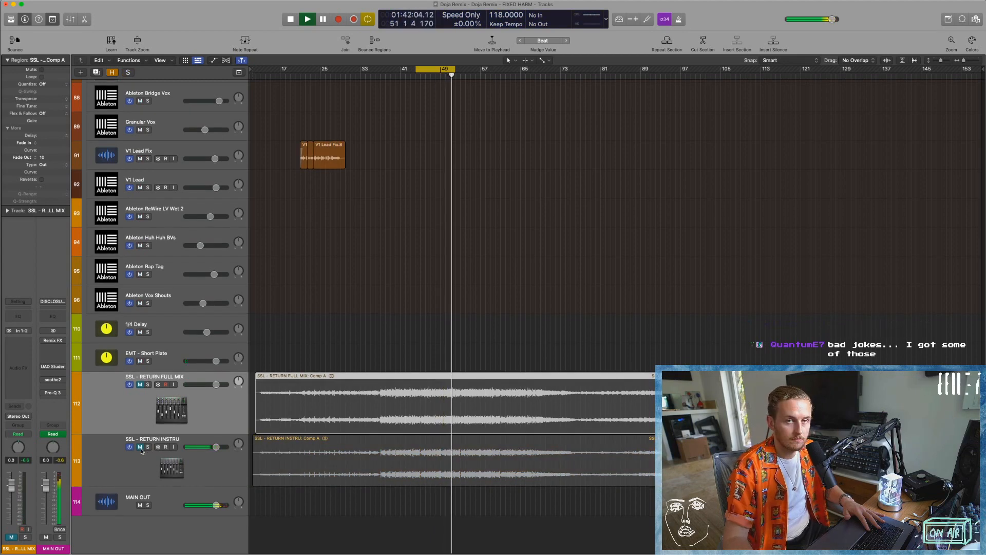
{"action": "left_click", "coordinate": [406, 366]}
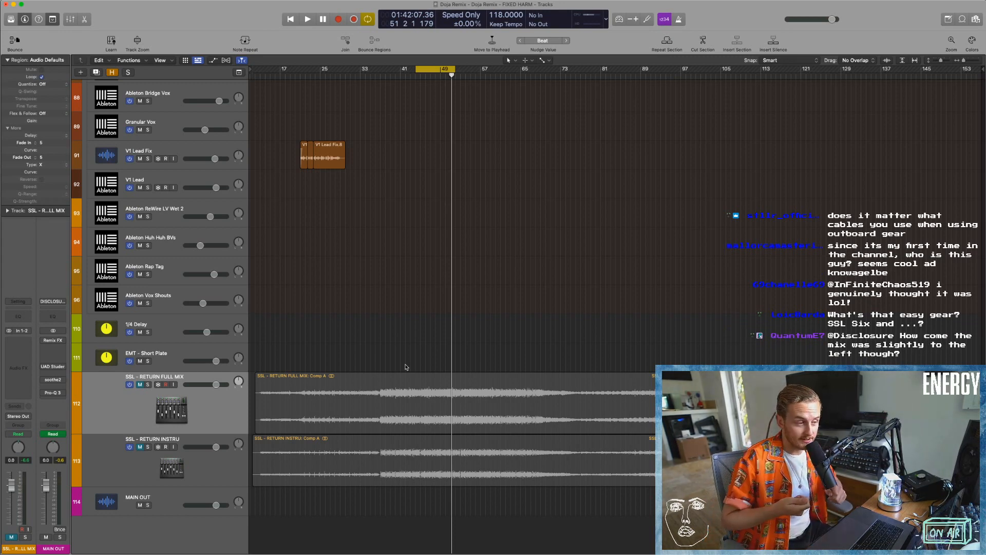
{"action": "scroll", "coordinate": [401, 372], "scroll_direction": "down", "scroll_amount": 1}
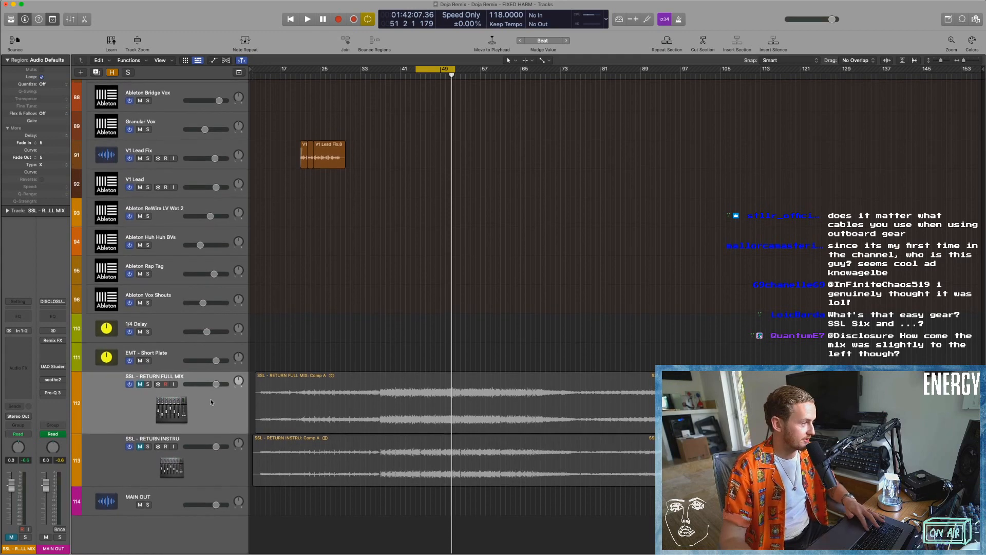
Unmute SSL - RETURN INSTRU and raise its region gain to +2.8 dB.
{"action": "left_click", "coordinate": [140, 447]}
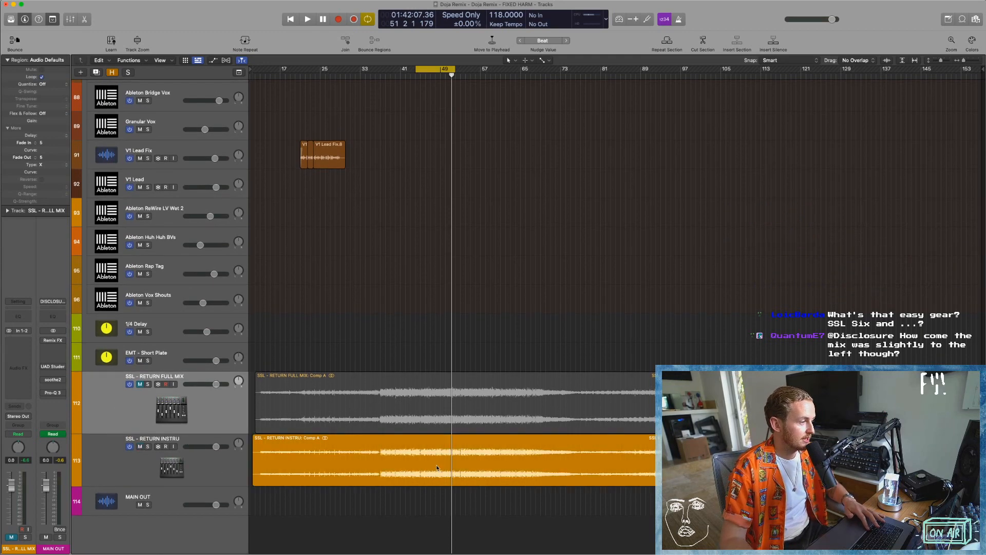
{"action": "key", "text": "super+Down"}
{"action": "left_click", "coordinate": [413, 504]}
{"action": "scroll", "coordinate": [414, 505], "scroll_direction": "down", "scroll_amount": 2}
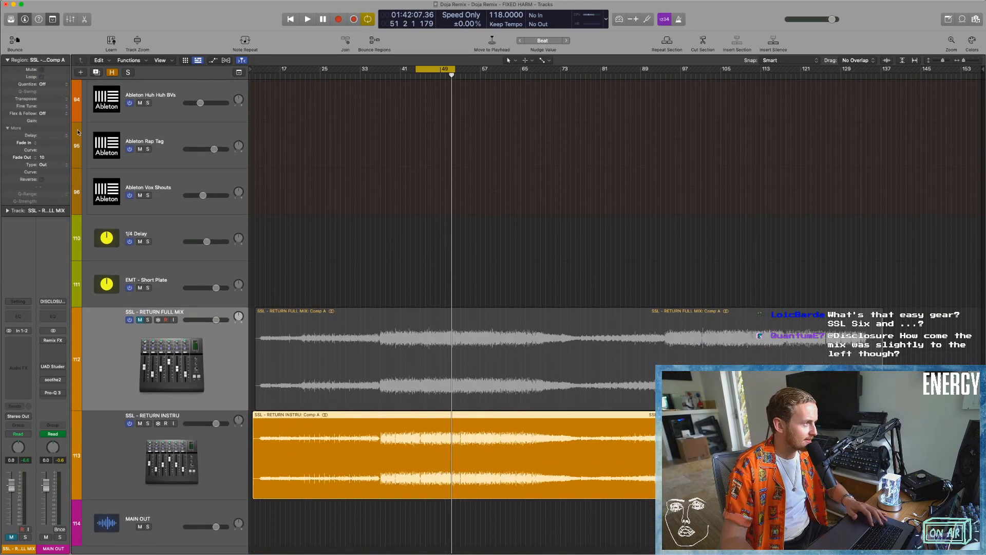
{"action": "left_click_drag", "start_coordinate": [50, 125], "coordinate": [51, 88]}
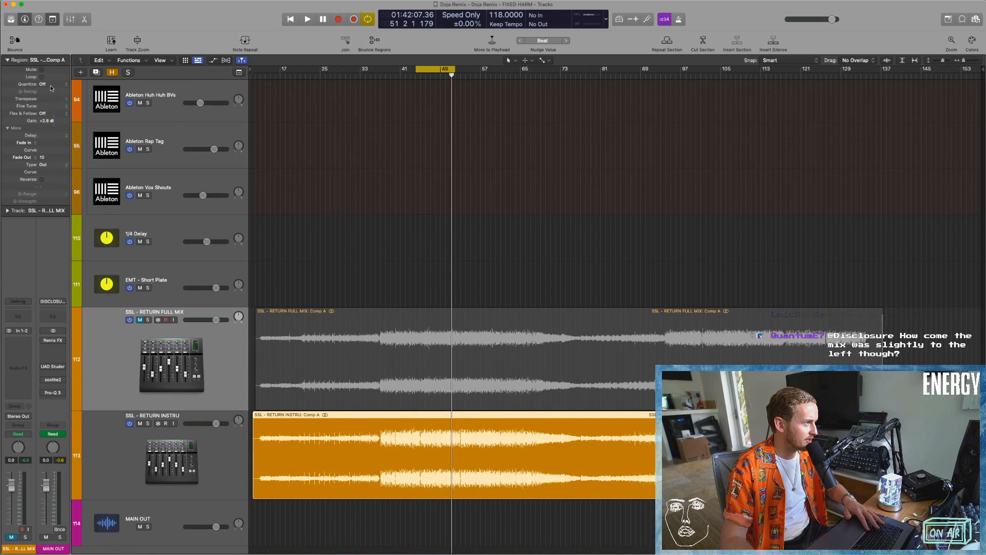
Mute SSL - RETURN INSTRU, play the cycled section and solo the track to check its level against the mix.
{"action": "left_click", "coordinate": [144, 430]}
{"action": "left_click", "coordinate": [139, 423]}
{"action": "key", "text": "space"}
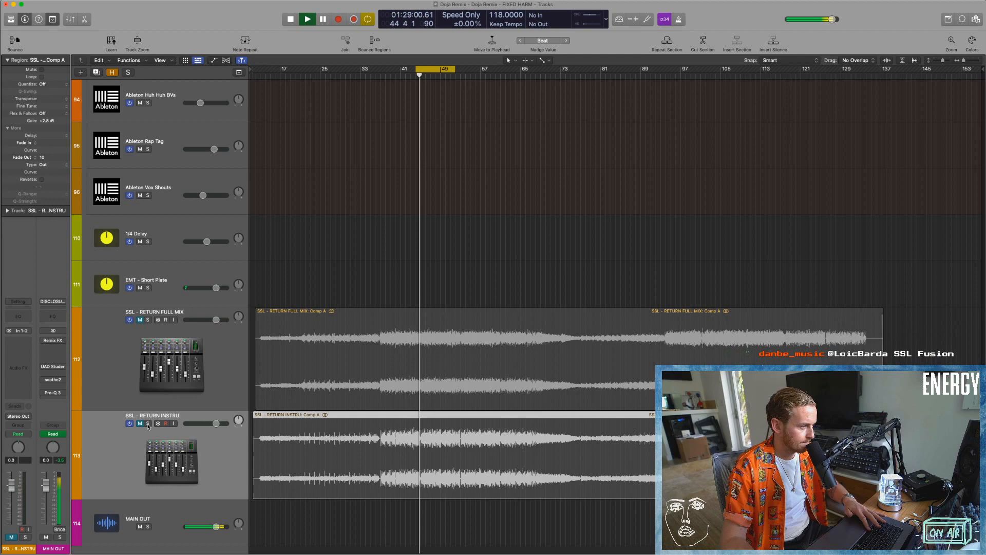
{"action": "left_click", "coordinate": [148, 424]}
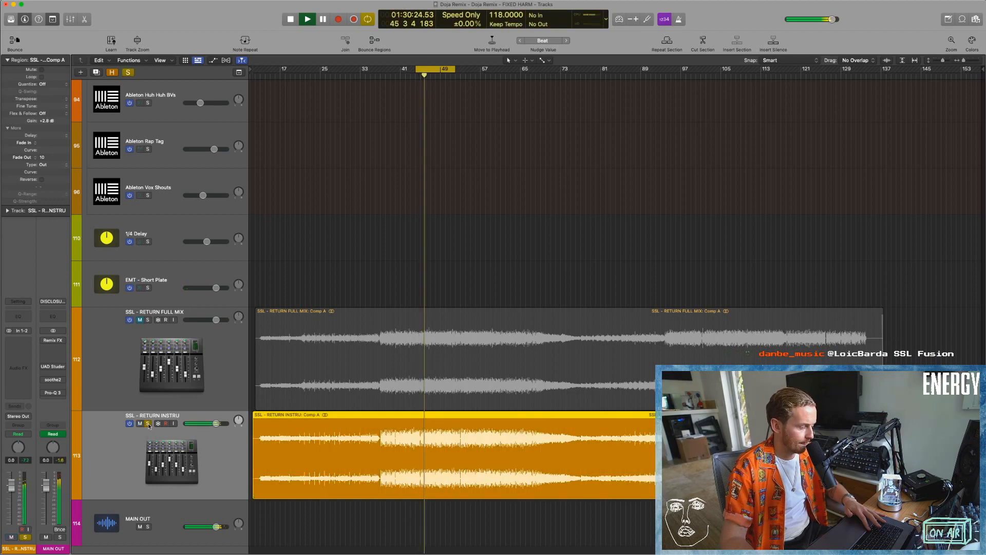
{"action": "key", "text": "space"}
Lower the SSL - RETURN INSTRU region gain to +1.8 dB, leaving the track unsoloed and muted.
{"action": "left_click_drag", "start_coordinate": [52, 124], "coordinate": [52, 138]}
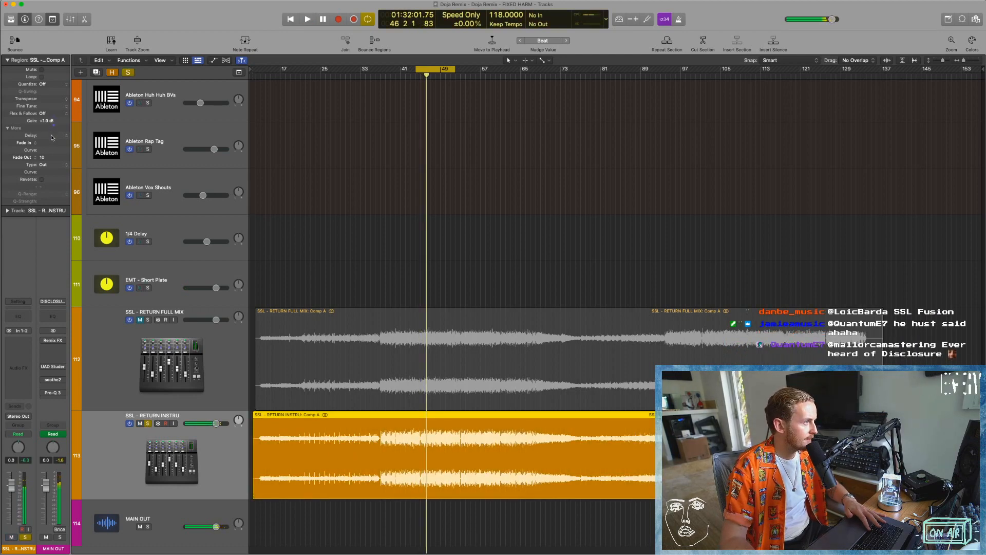
{"action": "left_click", "coordinate": [471, 536]}
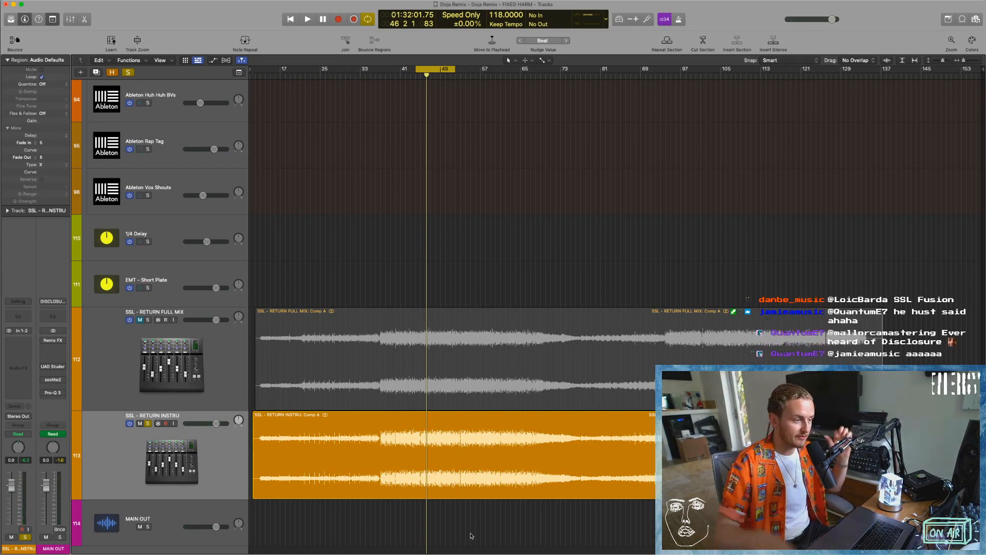
{"action": "scroll", "coordinate": [471, 536], "scroll_direction": "down", "scroll_amount": 2}
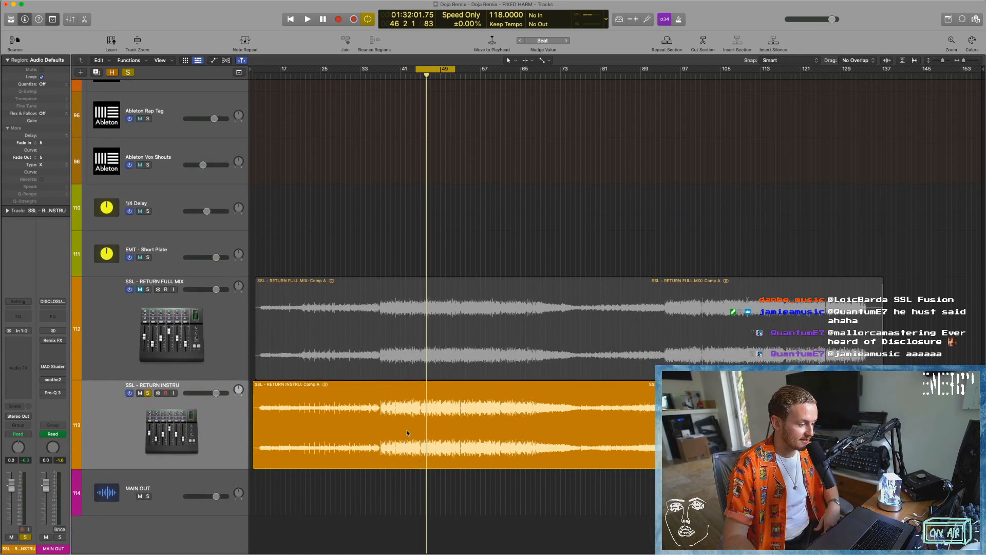
{"action": "left_click", "coordinate": [148, 393]}
{"action": "left_click", "coordinate": [140, 393]}
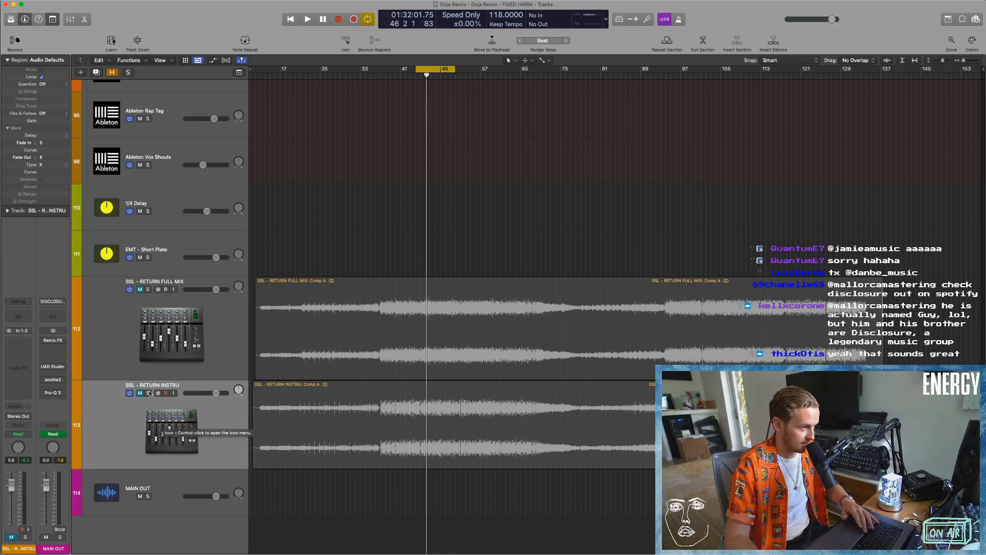
Play the cycled section while repeatedly switching solo on SSL - RETURN INSTRU to compare it with the live mix.
{"action": "left_click", "coordinate": [148, 393]}
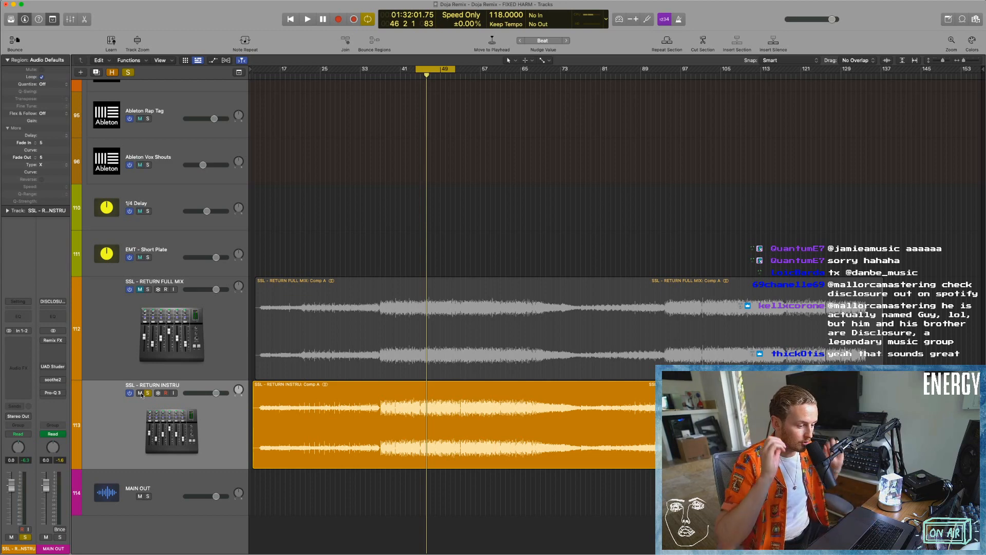
{"action": "left_click", "coordinate": [141, 393]}
{"action": "left_click", "coordinate": [148, 393]}
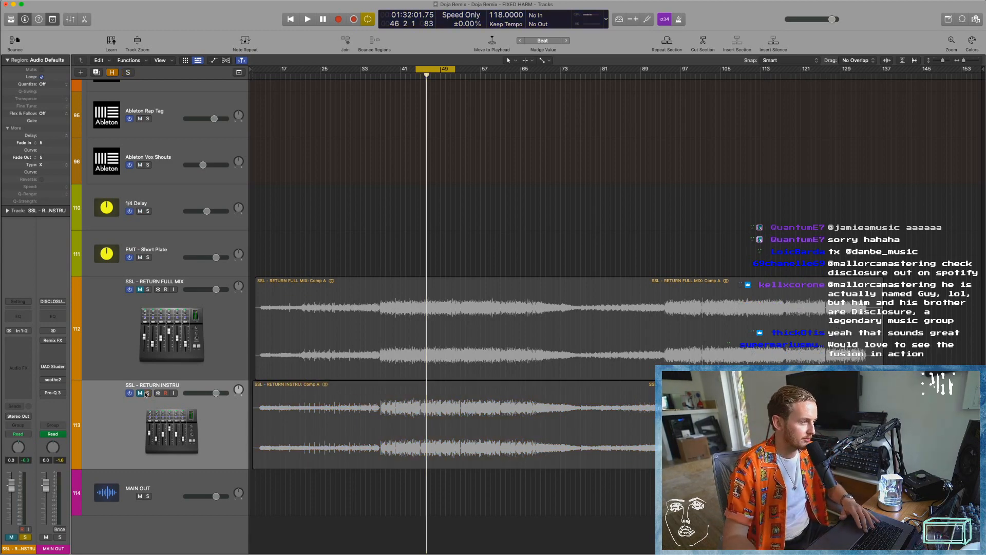
{"action": "key", "text": "space"}
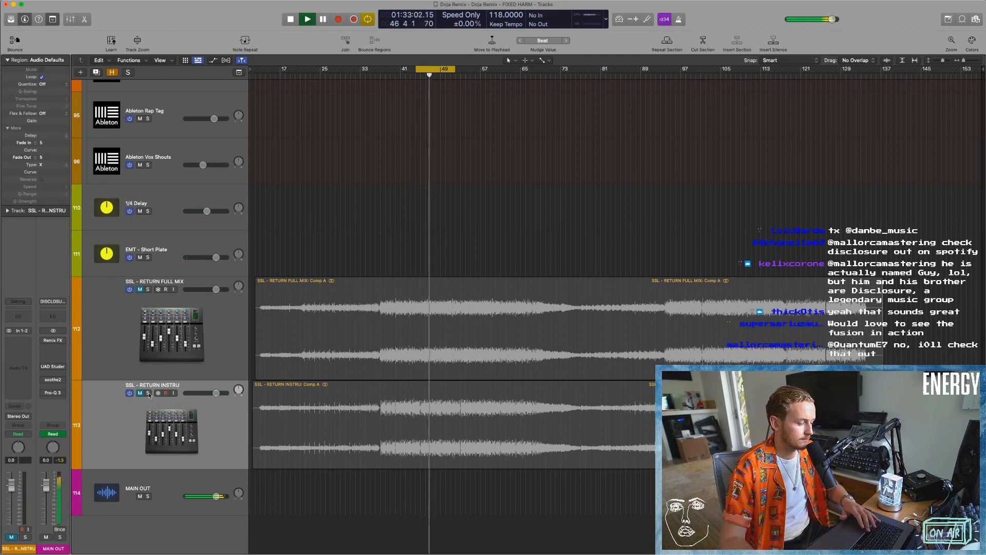
{"action": "left_click", "coordinate": [148, 393]}
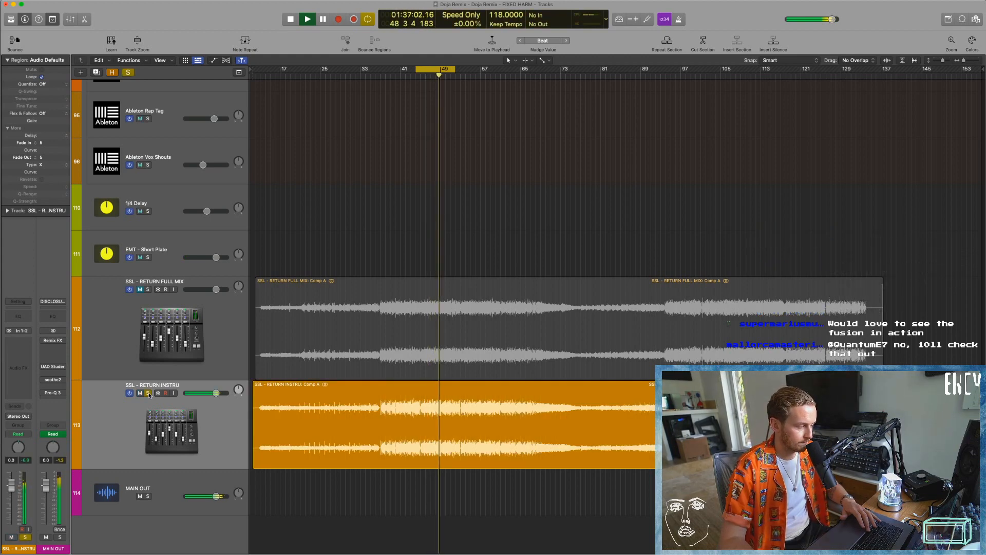
{"action": "left_click", "coordinate": [147, 393]}
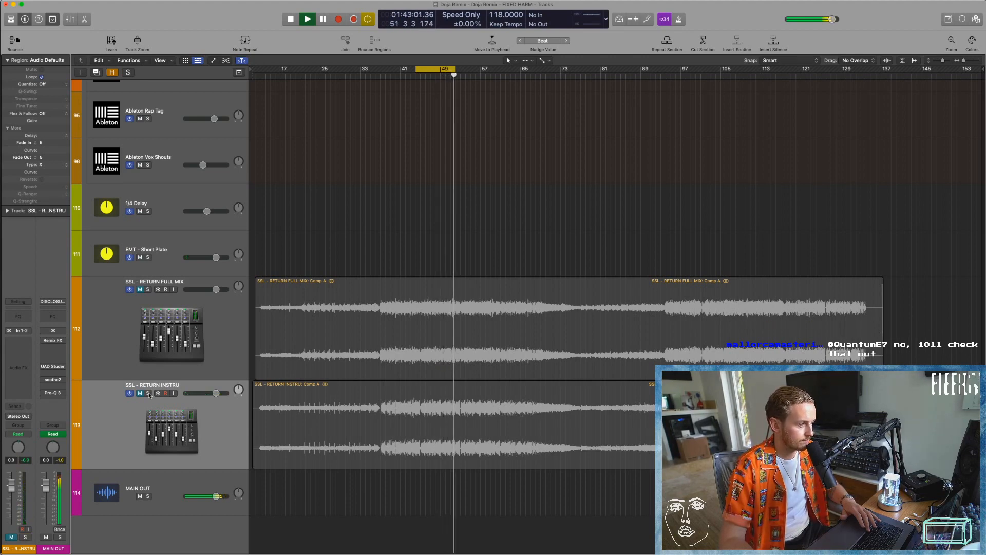
{"action": "left_click", "coordinate": [148, 393]}
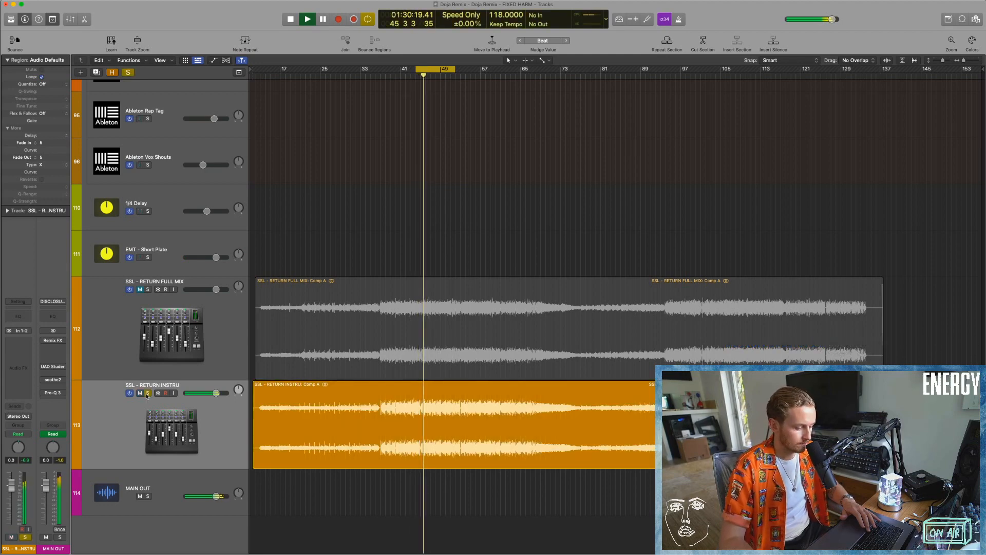
{"action": "key", "text": "space"}
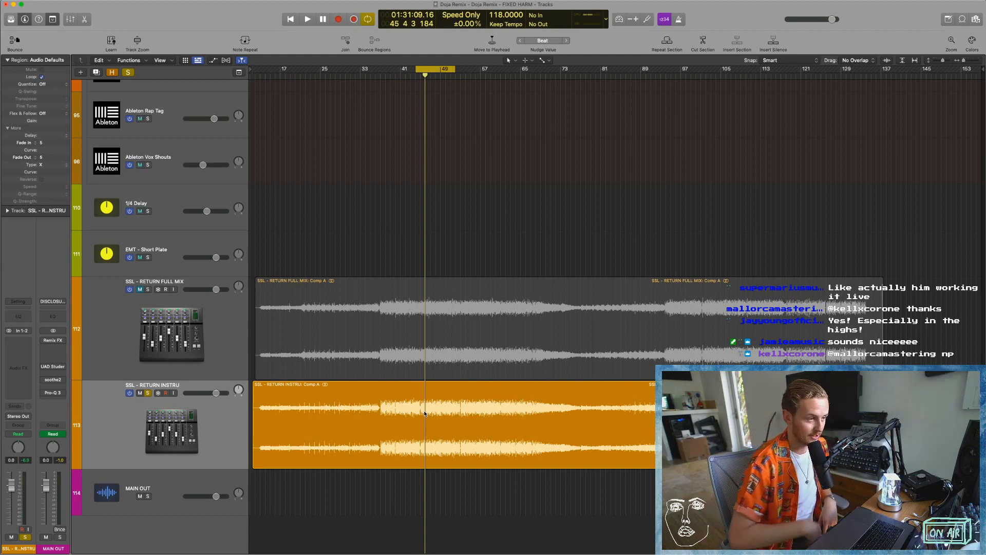
Take SSL - RETURN INSTRU out of solo, keep it muted and shrink the tracks to show the wider arrangement.
{"action": "left_click", "coordinate": [148, 394]}
{"action": "left_click", "coordinate": [141, 394]}
{"action": "left_click", "coordinate": [141, 393]}
{"action": "left_click", "coordinate": [418, 433]}
{"action": "left_click", "coordinate": [453, 302]}
{"action": "left_click", "coordinate": [481, 238]}
{"action": "key", "text": "super+Up"}
{"action": "key", "text": "super+Up"}
{"action": "key", "text": "super+Up"}
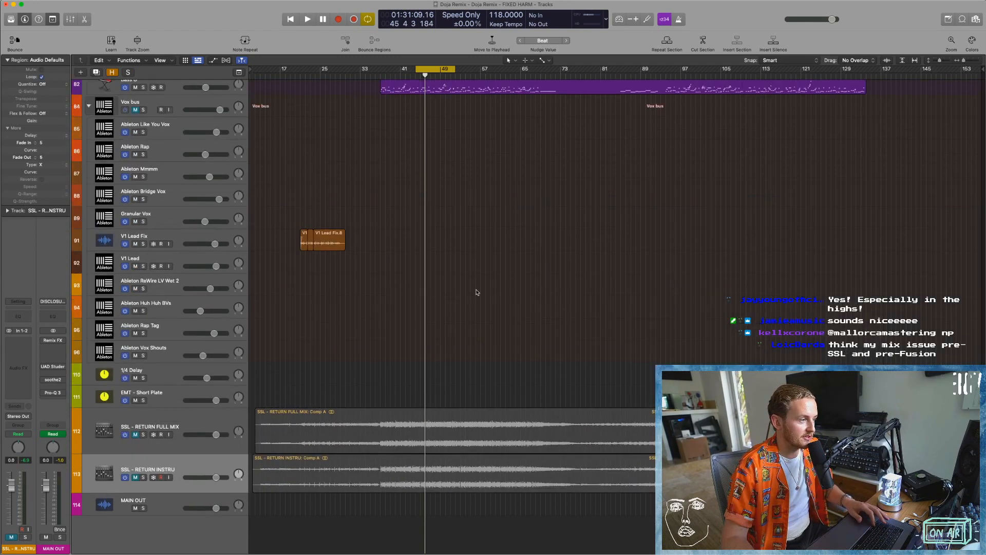
{"action": "key", "text": "super+Up"}
{"action": "key", "text": "super+Up"}
{"action": "key", "text": "super+Up"}
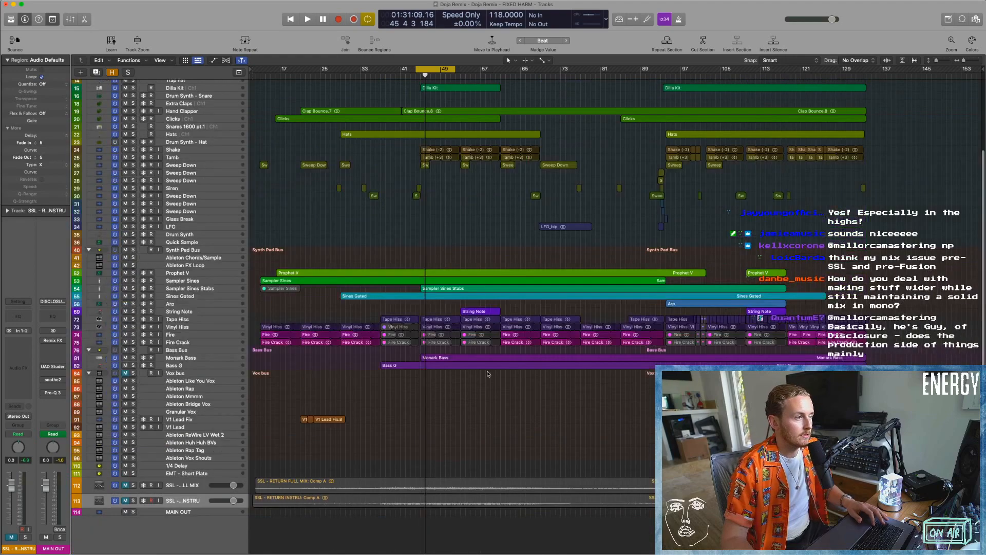
Solo the SSL - RETURN FULL MIX track and enlarge its region in the arrangement.
{"action": "key", "text": "x"}
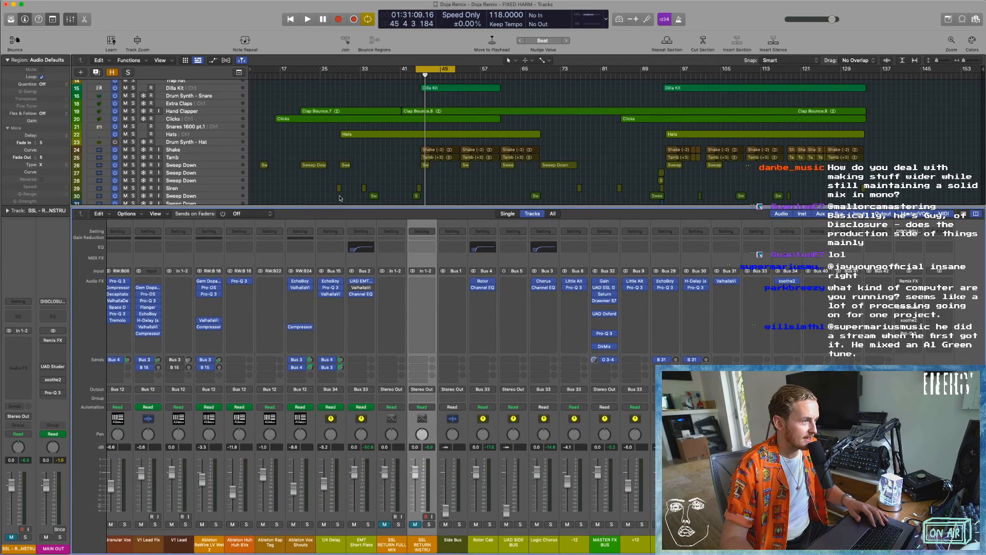
{"action": "key", "text": "x"}
{"action": "left_click", "coordinate": [193, 485]}
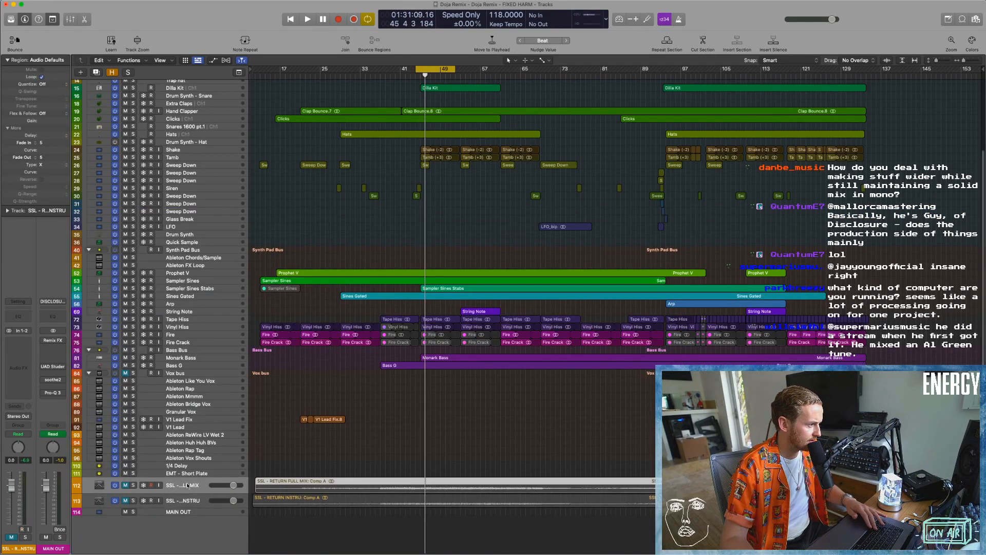
{"action": "left_click", "coordinate": [118, 489]}
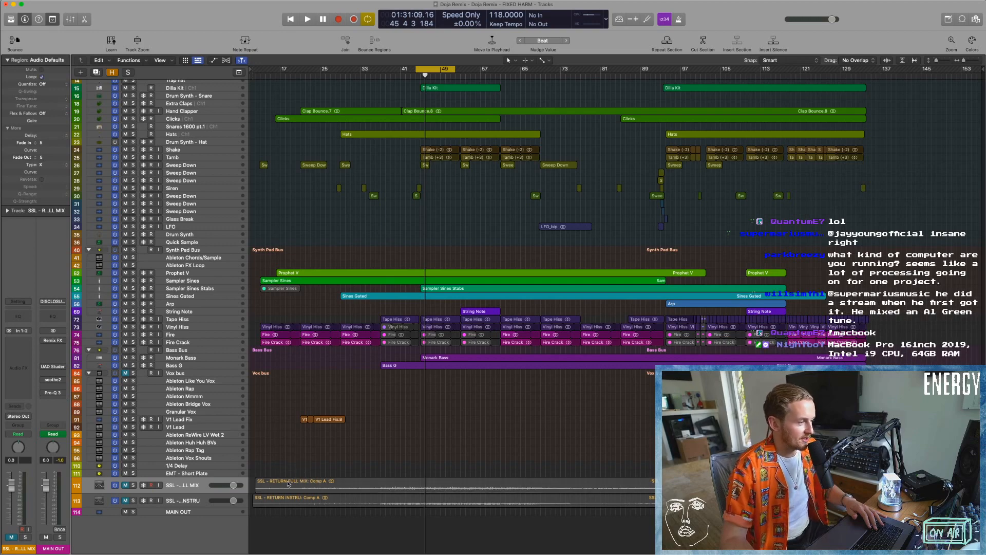
{"action": "left_click", "coordinate": [133, 484]}
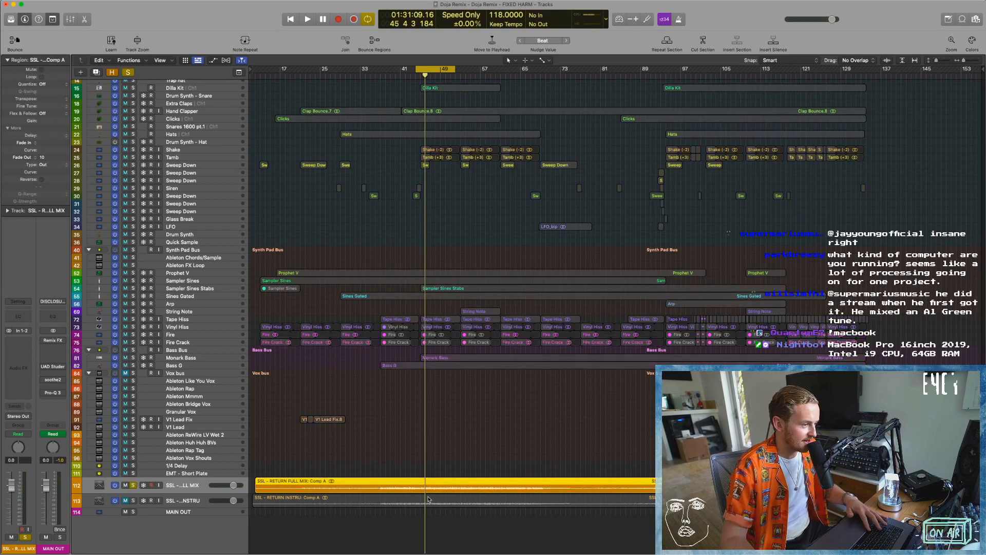
{"action": "key", "text": "z"}
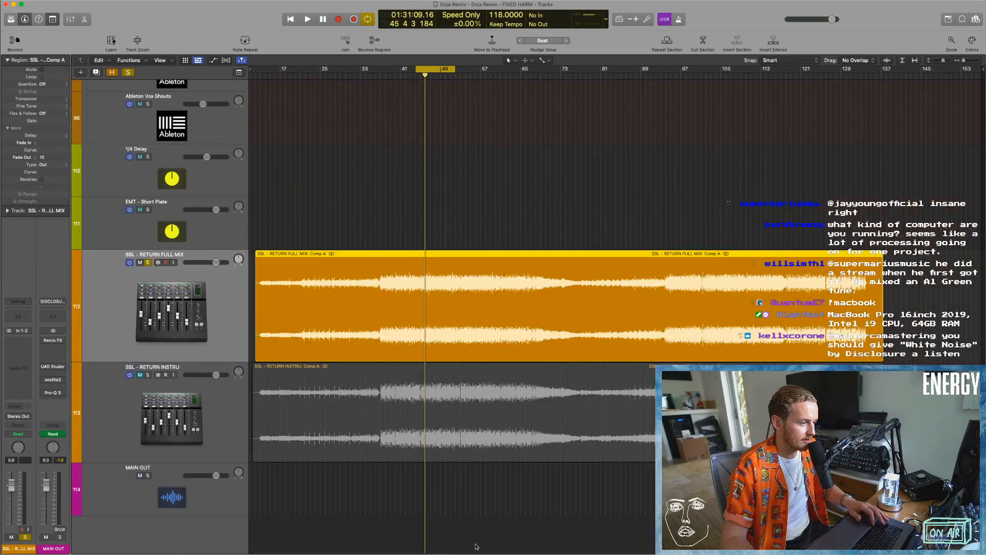
{"action": "left_click", "coordinate": [371, 262]}
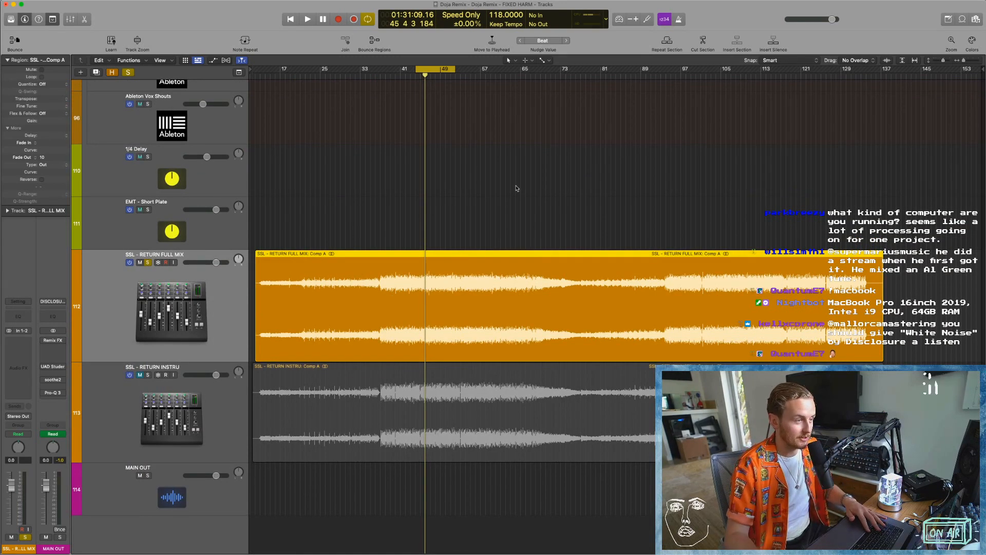
Enable soothe2 on the MAIN OUT channel and play the soloed full mix return through it.
{"action": "left_click", "coordinate": [515, 166]}
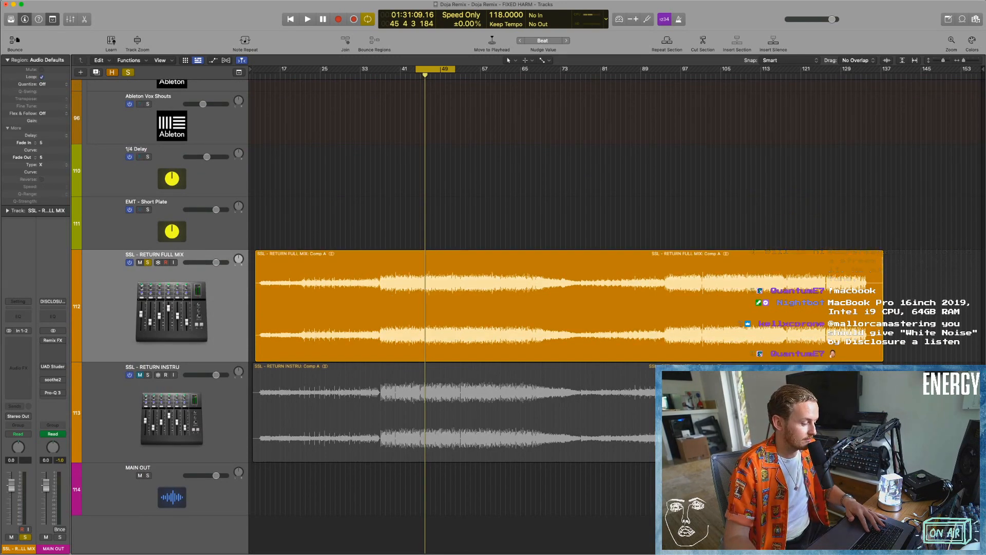
{"action": "key", "text": "super+Tab"}
{"action": "left_click", "coordinate": [155, 282]}
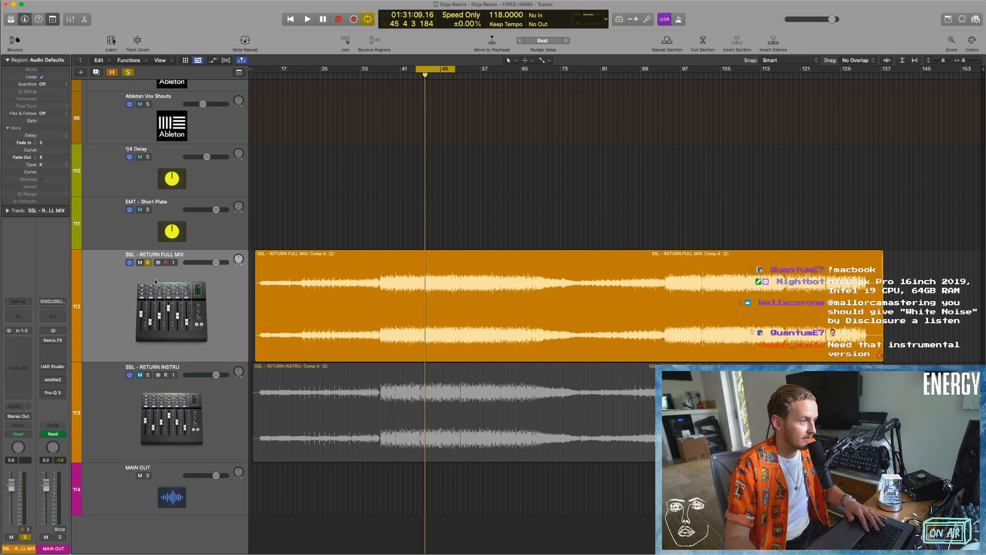
{"action": "left_click", "coordinate": [52, 380]}
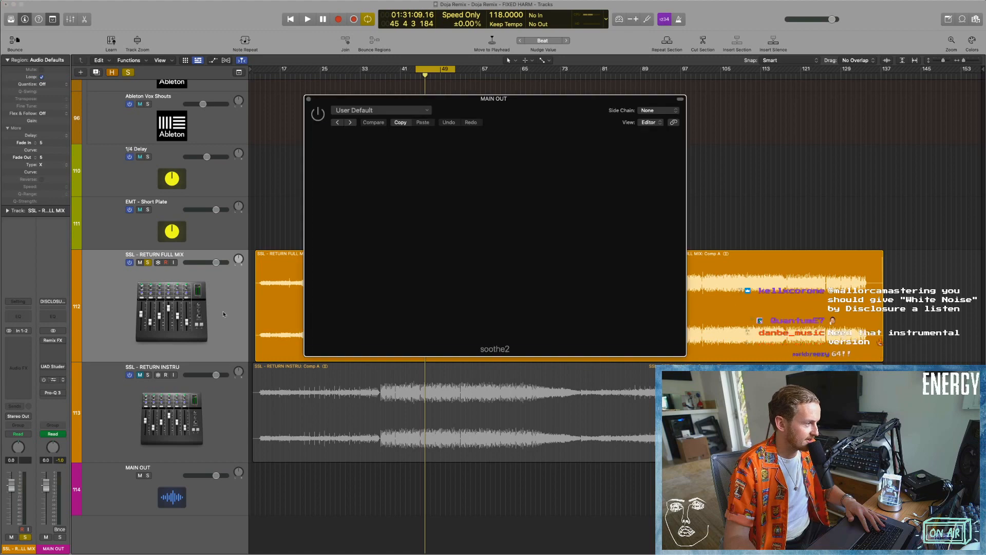
{"action": "left_click_drag", "start_coordinate": [480, 96], "coordinate": [467, 103]}
{"action": "key", "text": "space"}
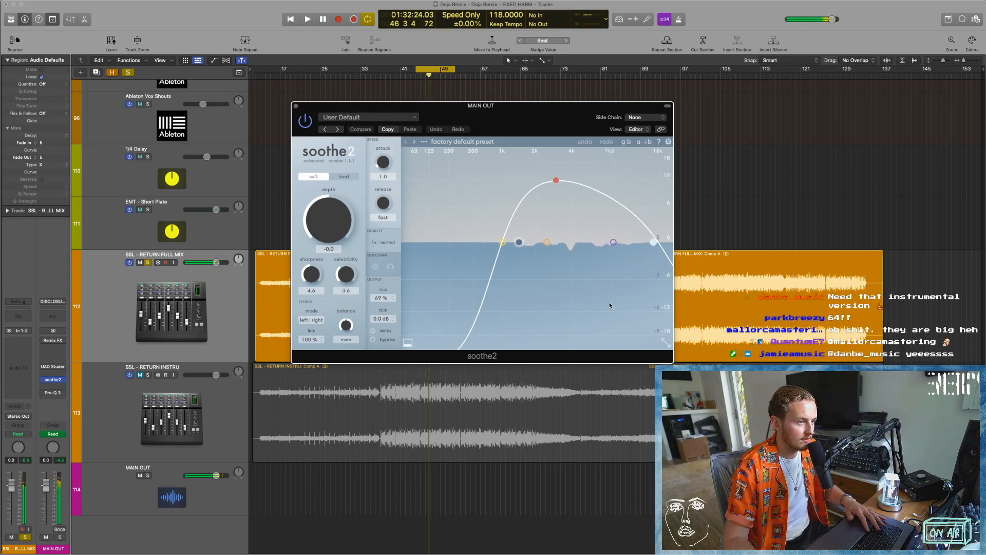
{"action": "key", "text": "space"}
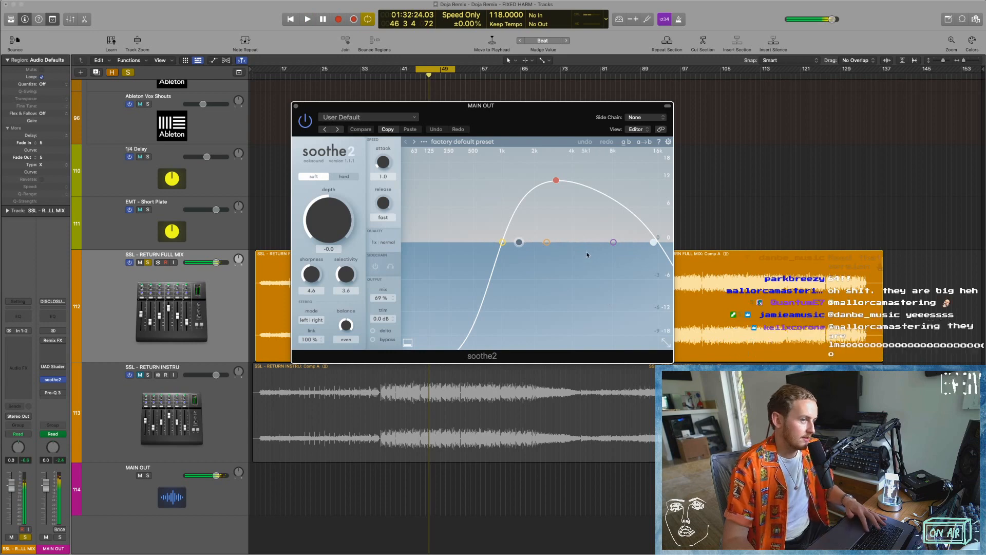
{"action": "left_click", "coordinate": [296, 107]}
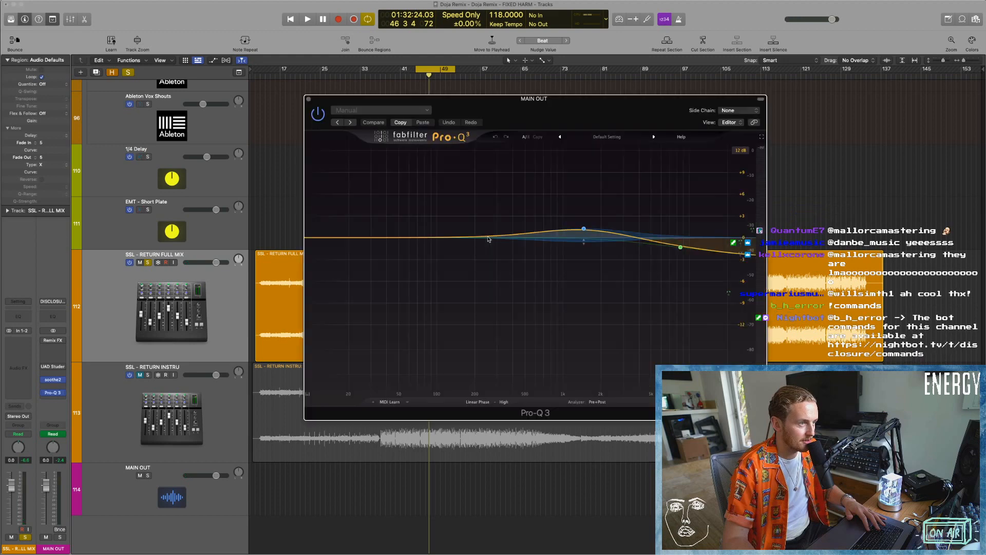
Review the linear-phase resolution options and both EQ bands of Pro-Q 3 on MAIN OUT, keeping the resolution at High.
{"action": "left_click_drag", "start_coordinate": [562, 97], "coordinate": [470, 96]}
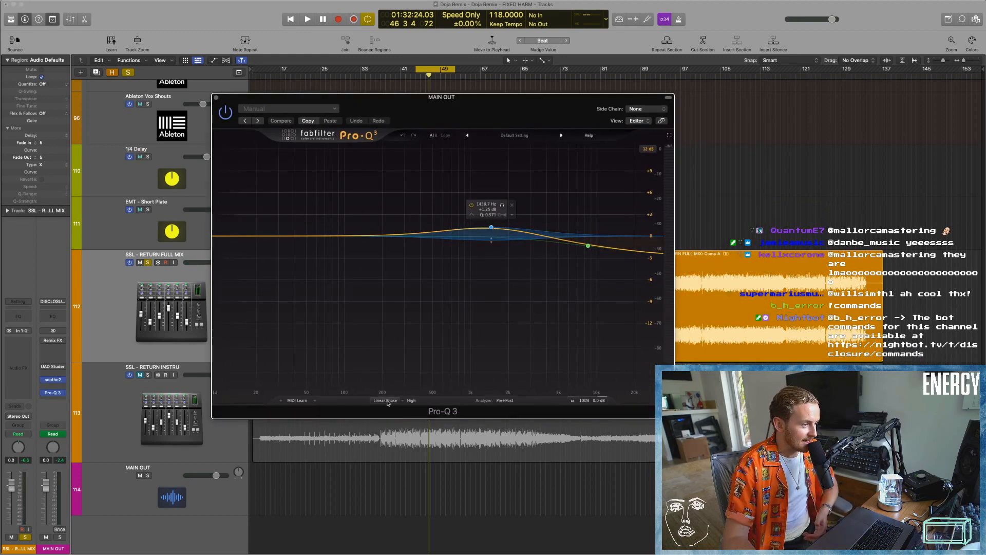
{"action": "left_click", "coordinate": [412, 400]}
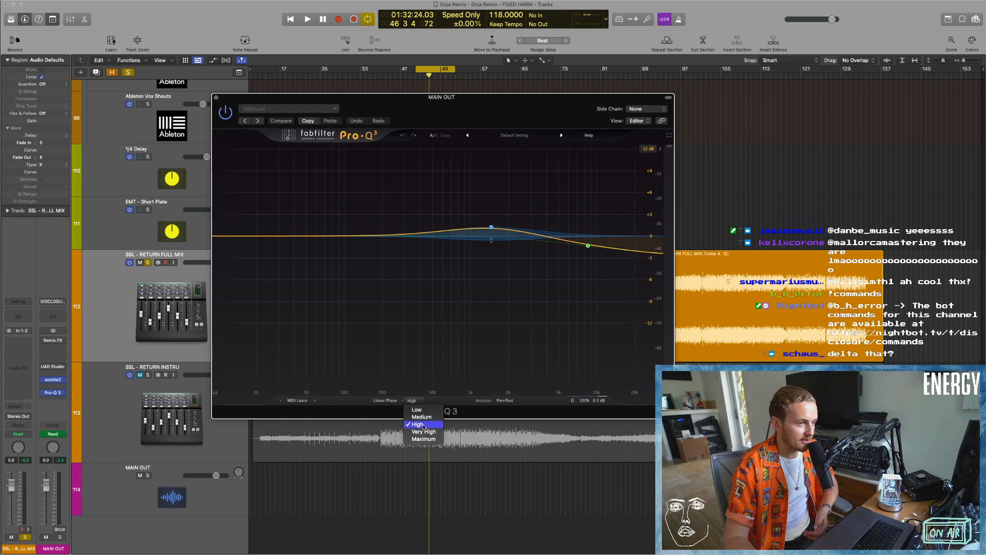
{"action": "left_click", "coordinate": [476, 411]}
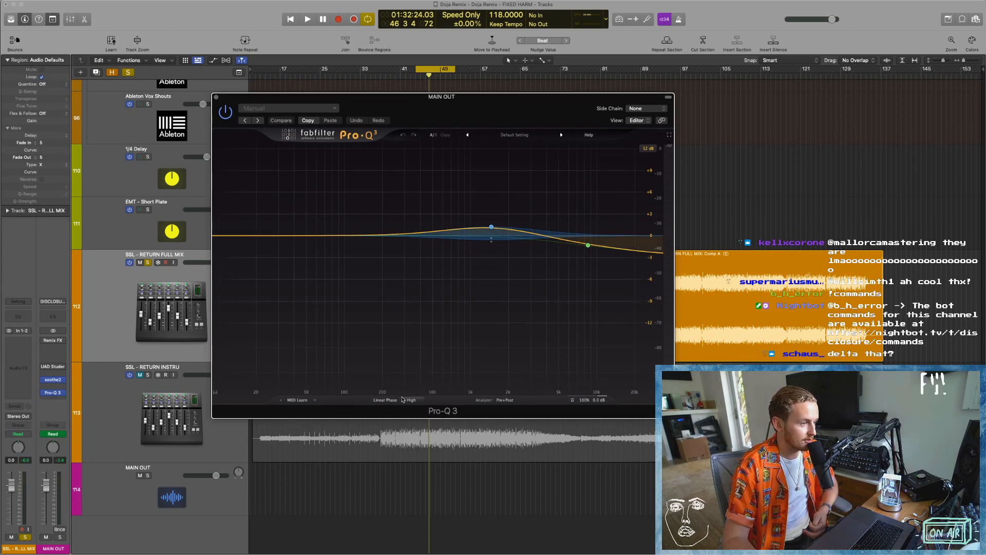
{"action": "mouse_move", "coordinate": [491, 228]}
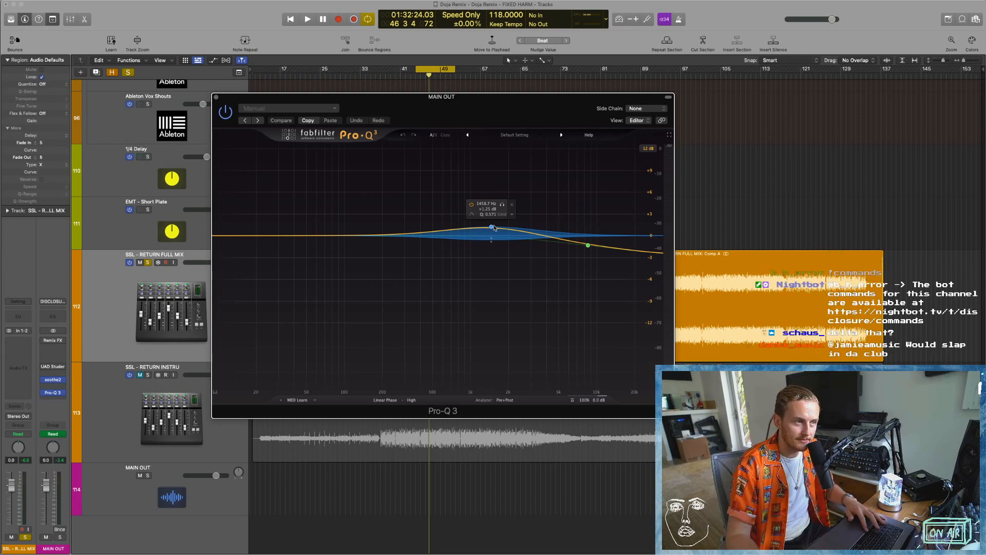
{"action": "mouse_move", "coordinate": [588, 244]}
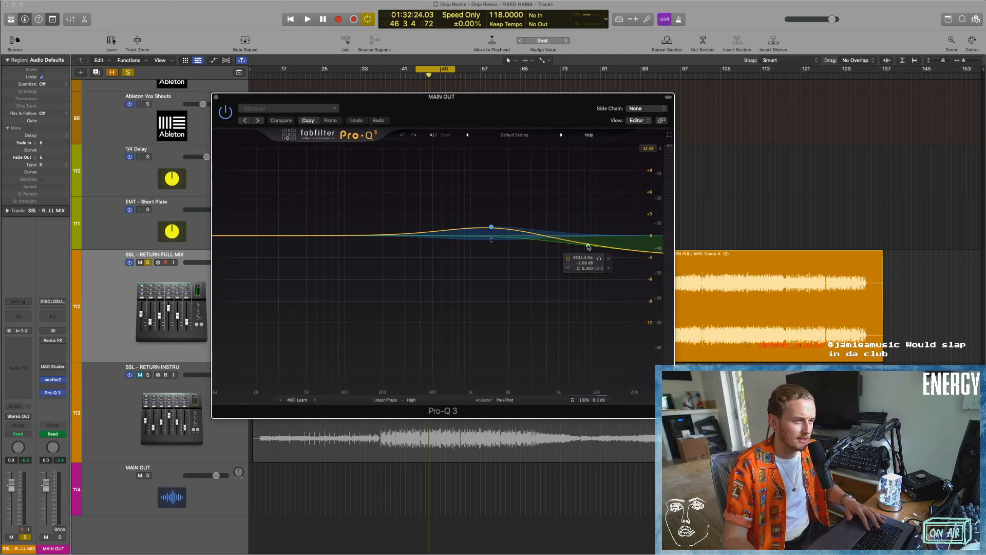
Reshape the Pro-Q 3 high shelf on MAIN OUT to about -2.2 dB near 7.1 kHz, auditioning the cycled section.
{"action": "left_click", "coordinate": [588, 245]}
{"action": "left_click_drag", "start_coordinate": [588, 246], "coordinate": [587, 244]}
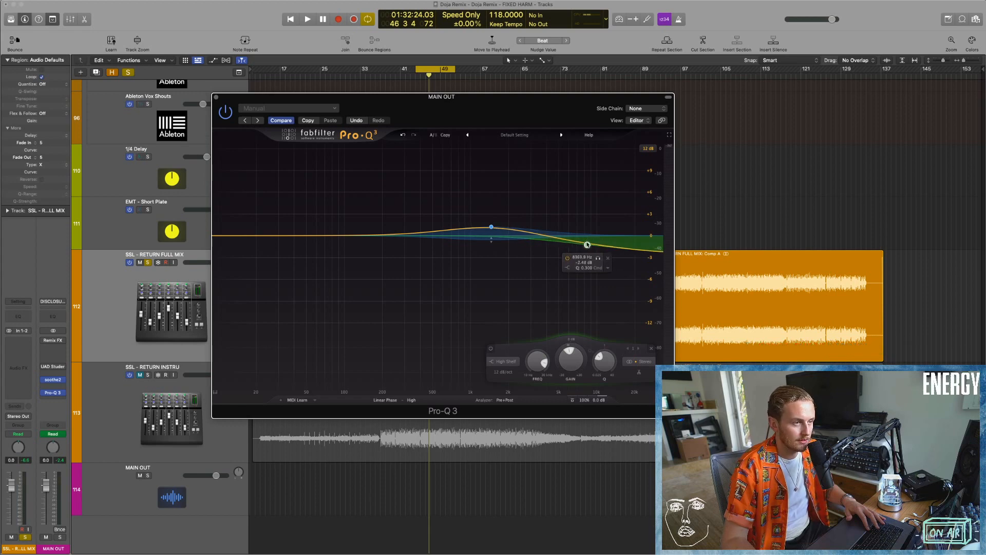
{"action": "key", "text": "space"}
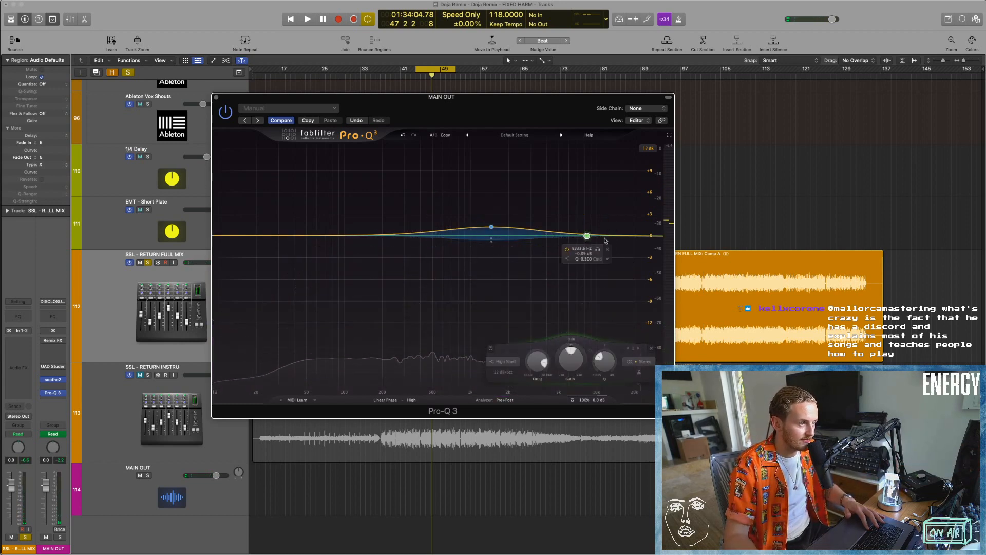
{"action": "left_click_drag", "start_coordinate": [587, 236], "coordinate": [581, 254]}
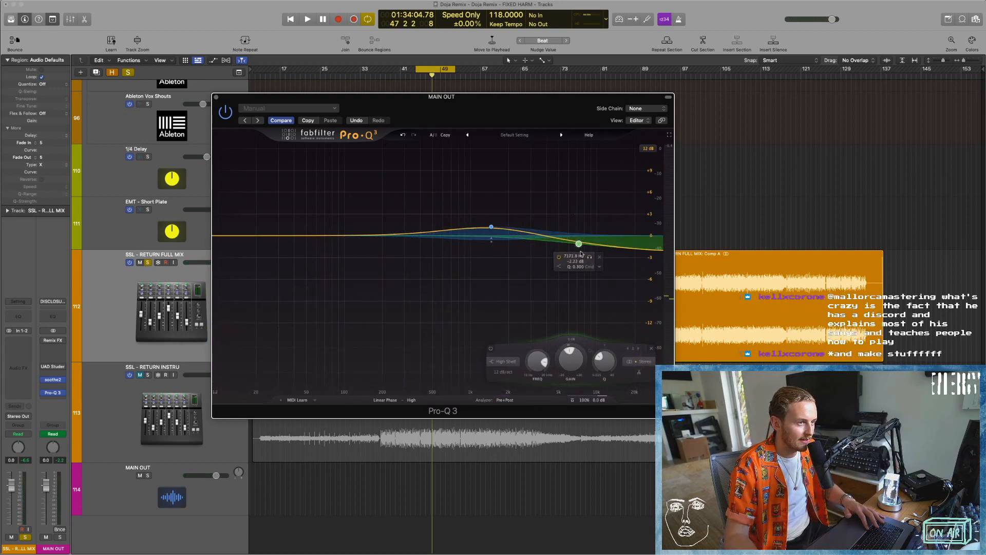
{"action": "key", "text": "space"}
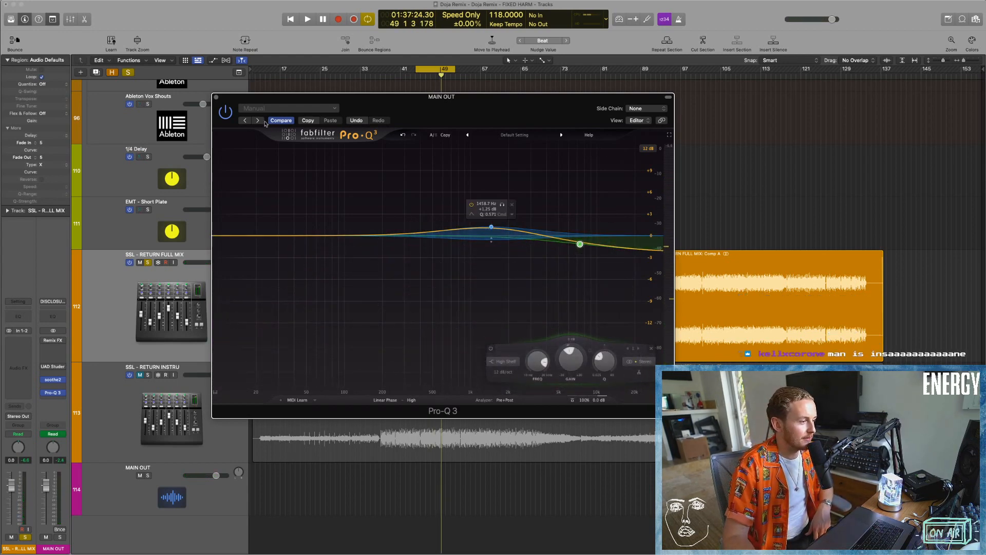
{"action": "left_click", "coordinate": [217, 98]}
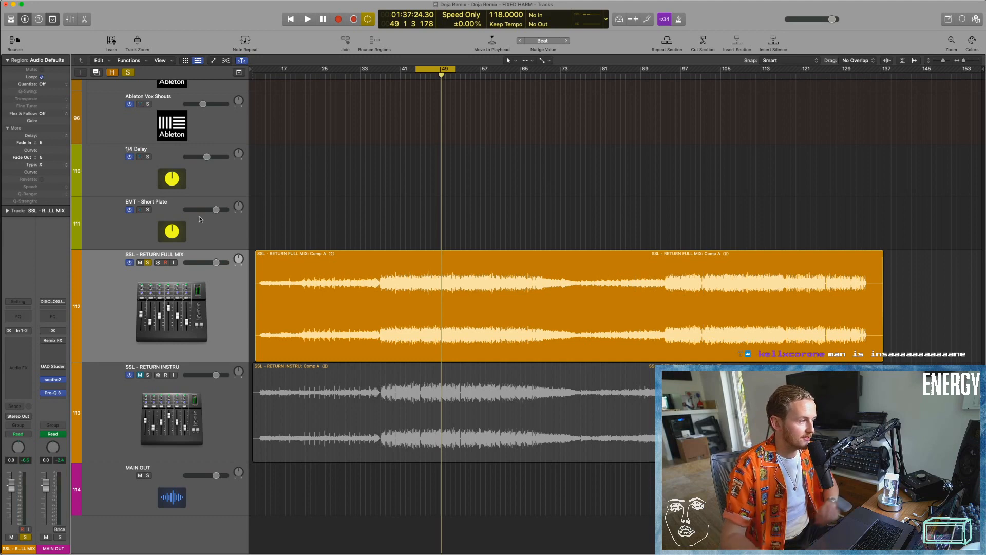
Take SSL - RETURN FULL MIX out of solo and fit all tracks of the arrangement into view.
{"action": "left_click", "coordinate": [148, 263]}
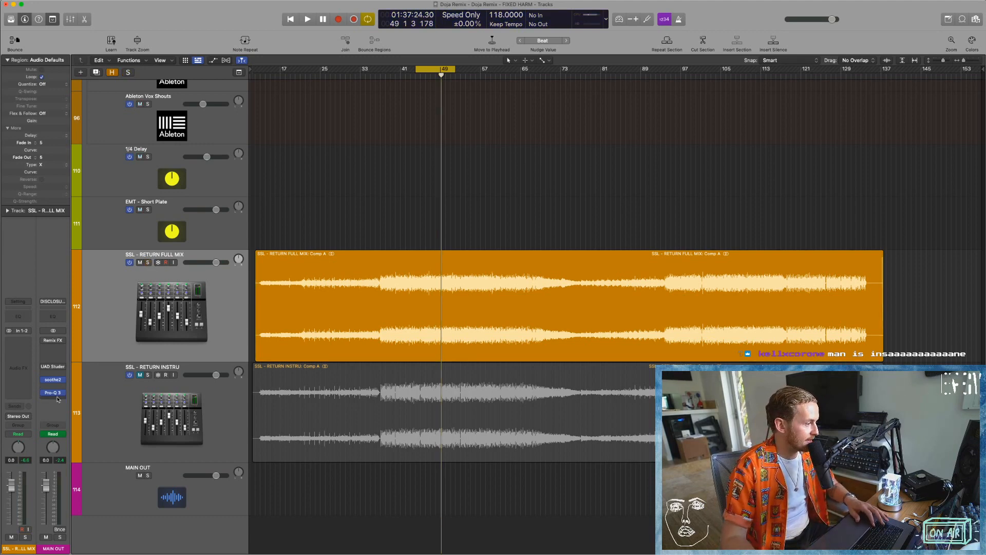
{"action": "left_click", "coordinate": [56, 395]}
{"action": "left_click", "coordinate": [399, 217]}
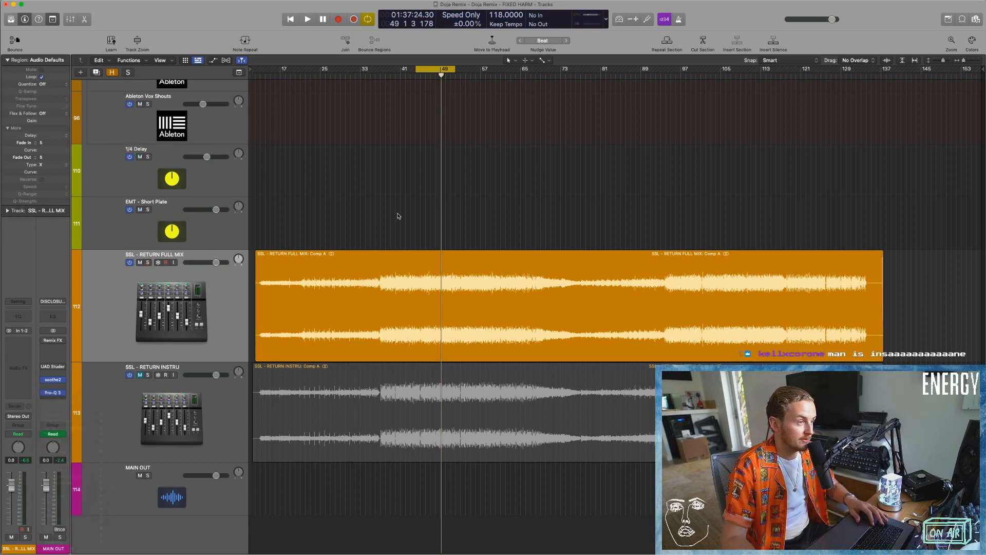
{"action": "key", "text": "z"}
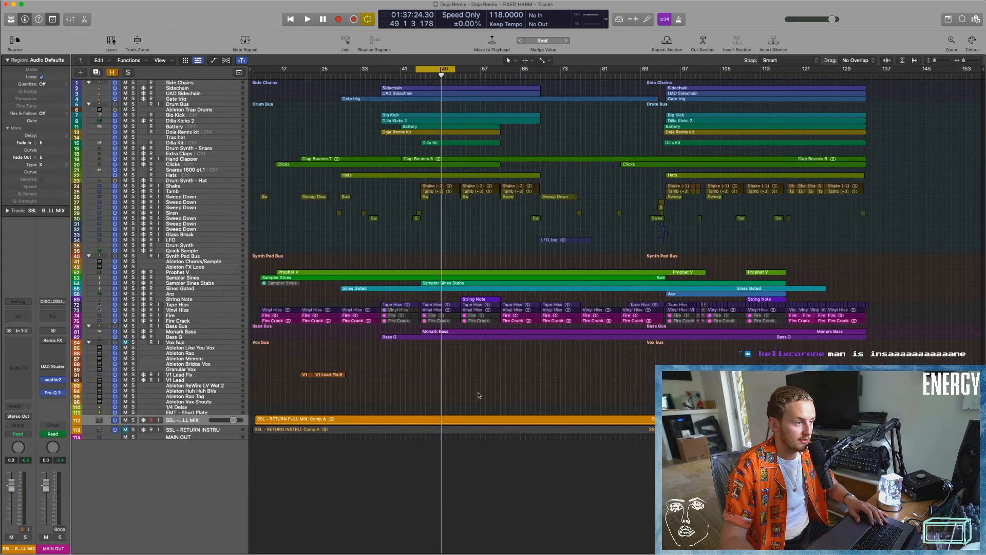
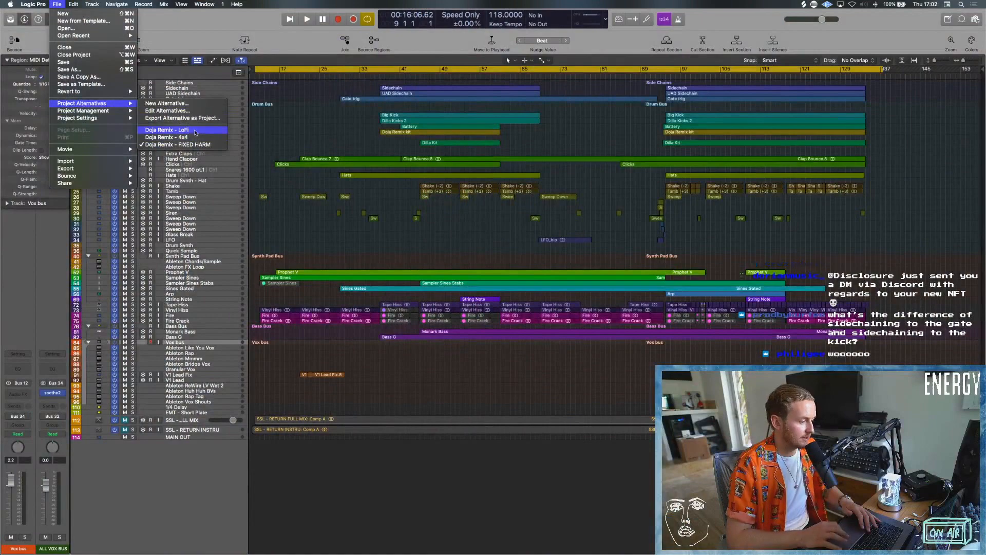
Open the project alternative Doja Remix - LoFi, discarding the unsaved changes to the current version.
{"action": "left_click", "coordinate": [196, 133]}
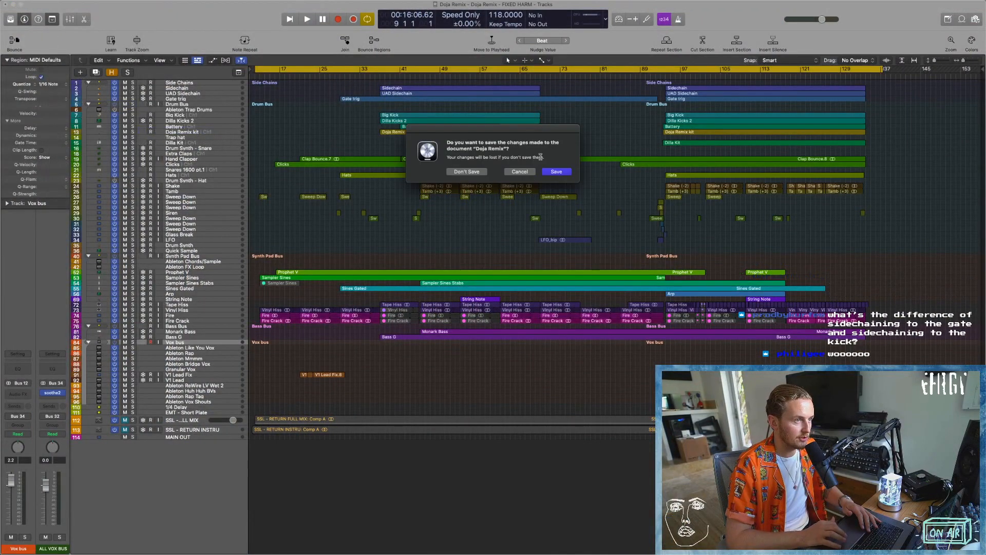
{"action": "left_click", "coordinate": [481, 173]}
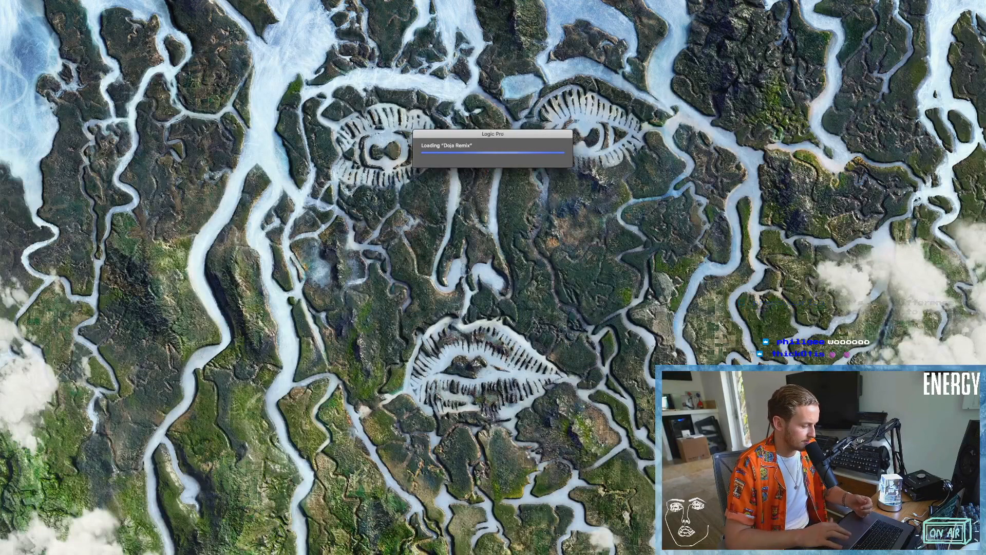
{"action": "key", "text": "super+n"}
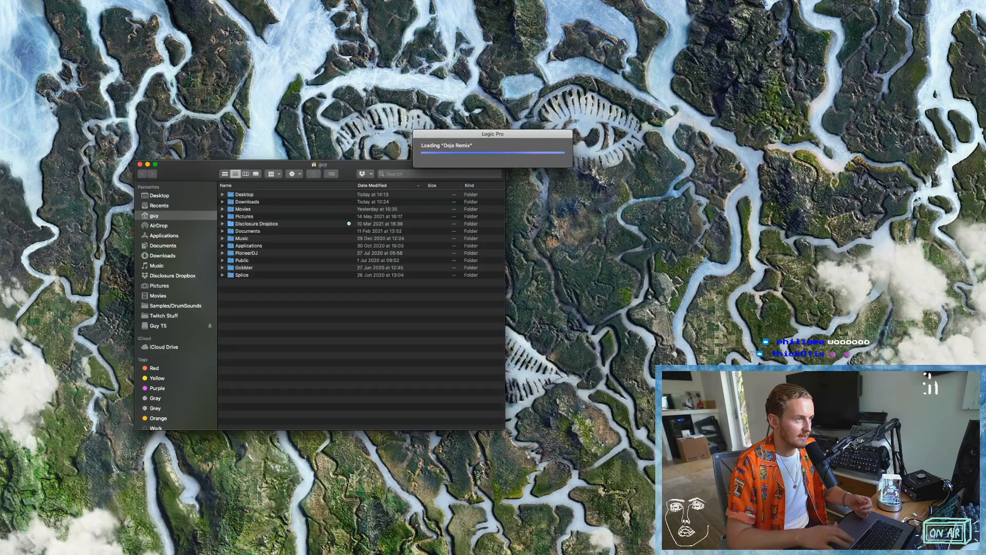
{"action": "key", "text": "super+w"}
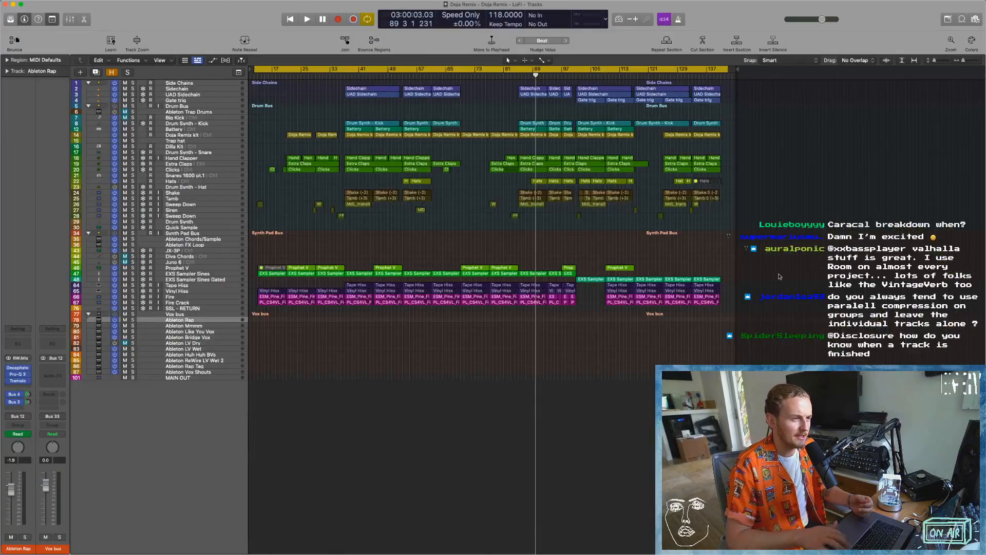
{"action": "key", "text": "Return"}
{"action": "key", "text": "Return"}
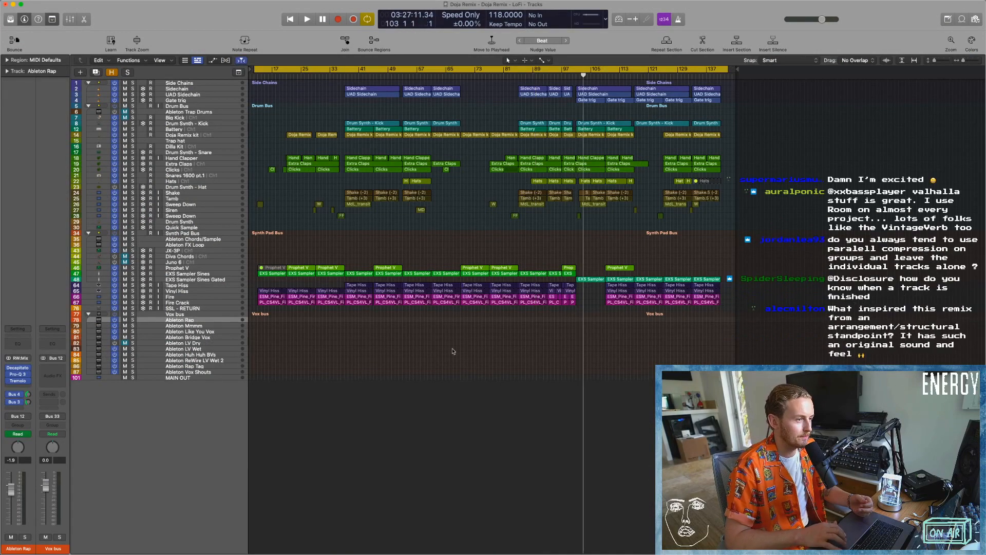
Switch to the Doja Remix set in Ableton Live, maximise its window and show more of its timeline.
{"action": "scroll", "coordinate": [453, 352], "scroll_direction": "up", "scroll_amount": 4}
{"action": "scroll", "coordinate": [453, 352], "scroll_direction": "left", "scroll_amount": 2}
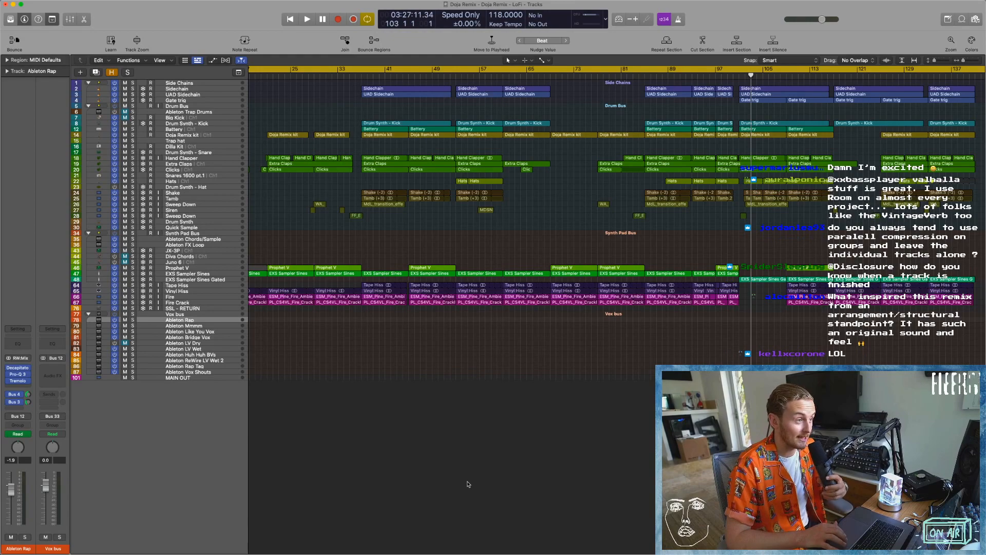
{"action": "key", "text": "ctrl+Up"}
{"action": "left_click_drag", "start_coordinate": [519, 1], "coordinate": [530, 25]}
{"action": "left_click", "coordinate": [456, 26]}
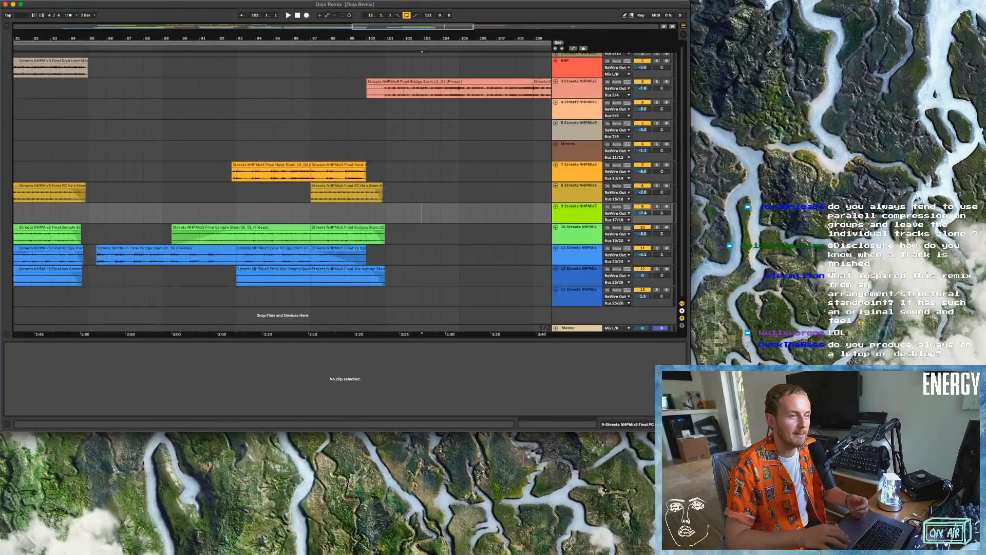
{"action": "double_click", "coordinate": [456, 5]}
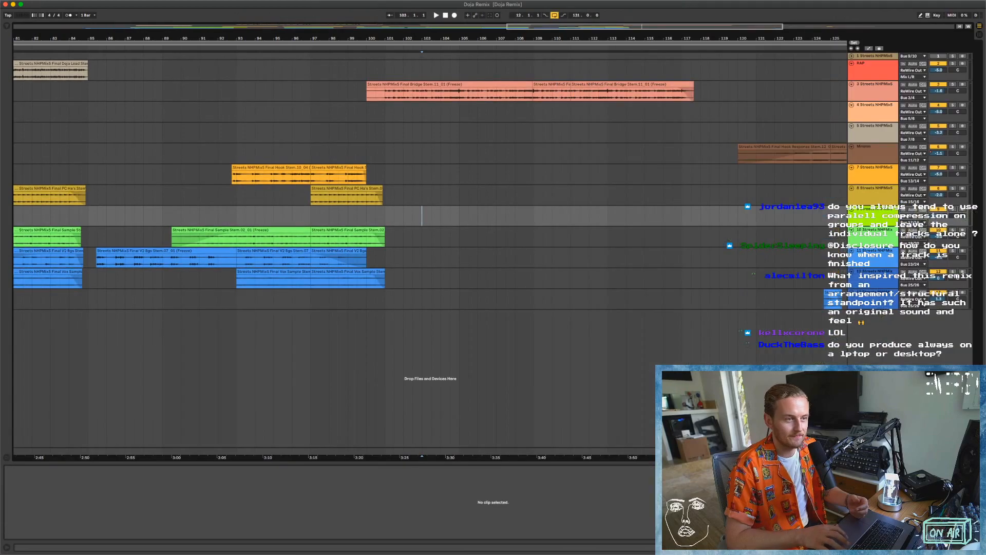
{"action": "left_click_drag", "start_coordinate": [400, 38], "coordinate": [400, 6]}
Return to Logic Pro, select the MAIN OUT track and try playing the LoFi arrangement from bar 12.
{"action": "key", "text": "ctrl+Left"}
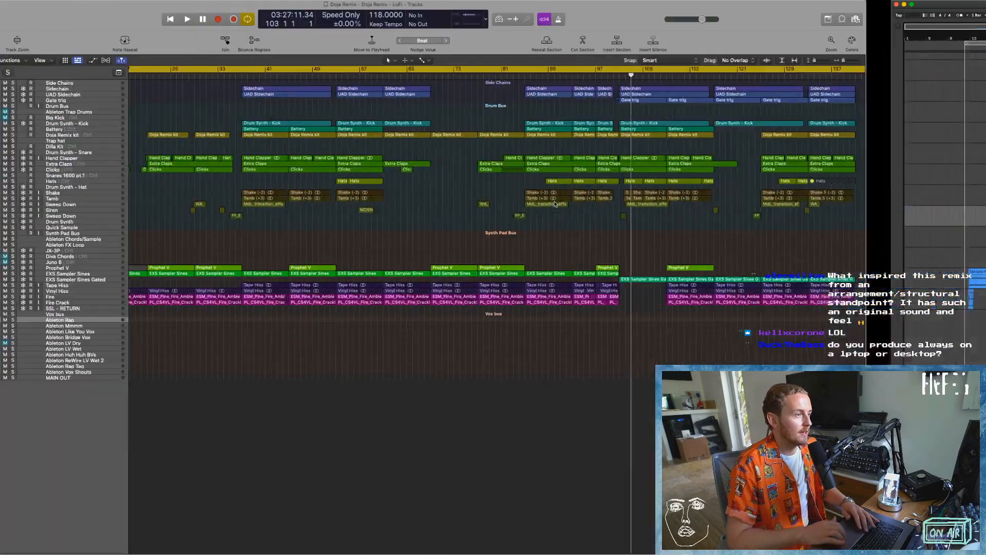
{"action": "key", "text": "super+Left"}
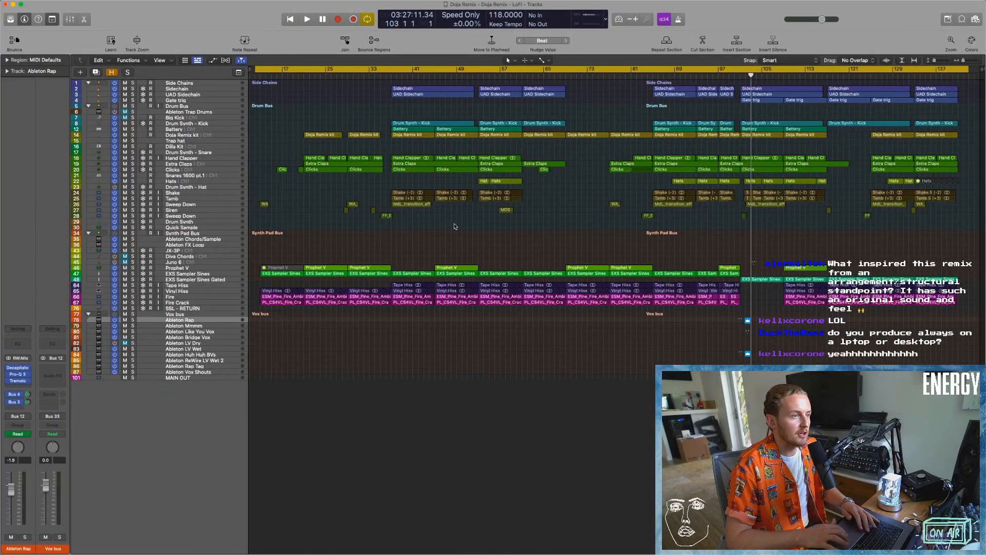
{"action": "key", "text": "space"}
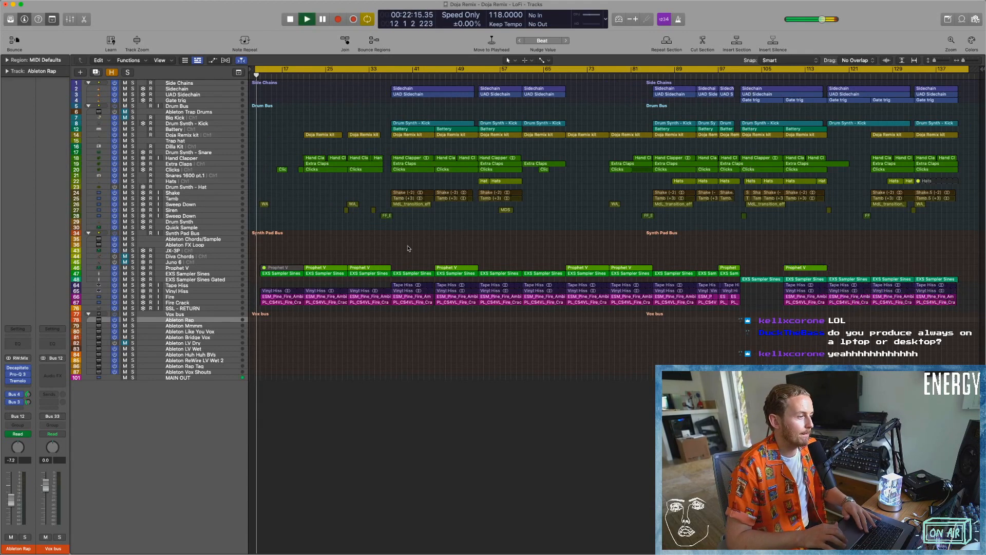
{"action": "left_click", "coordinate": [549, 189]}
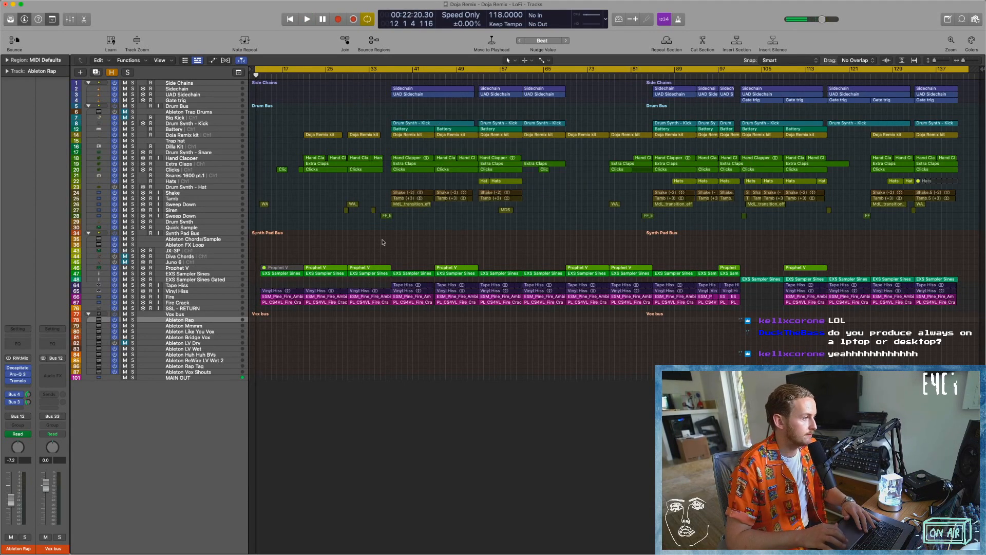
{"action": "left_click", "coordinate": [216, 373]}
{"action": "left_click", "coordinate": [215, 377]}
{"action": "key", "text": "space"}
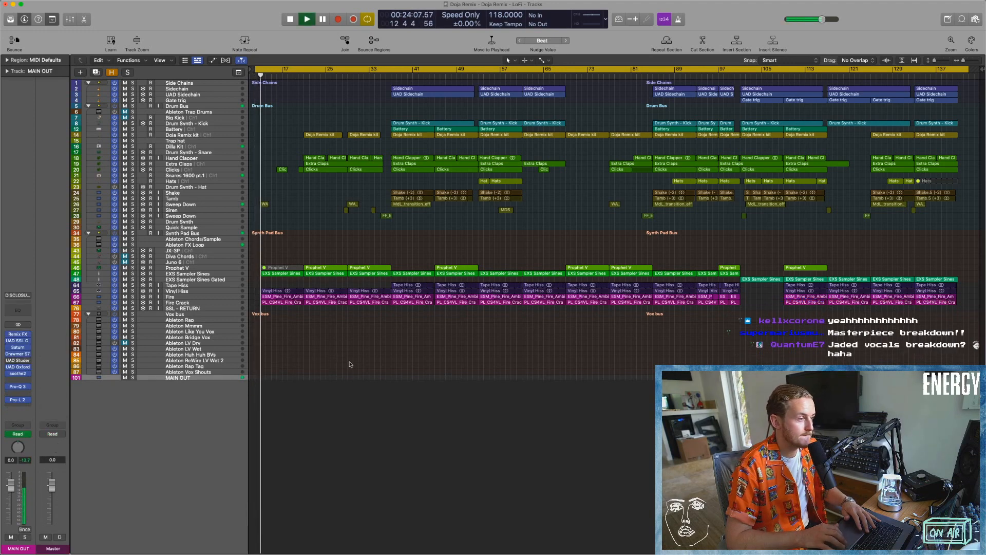
{"action": "key", "text": "Return"}
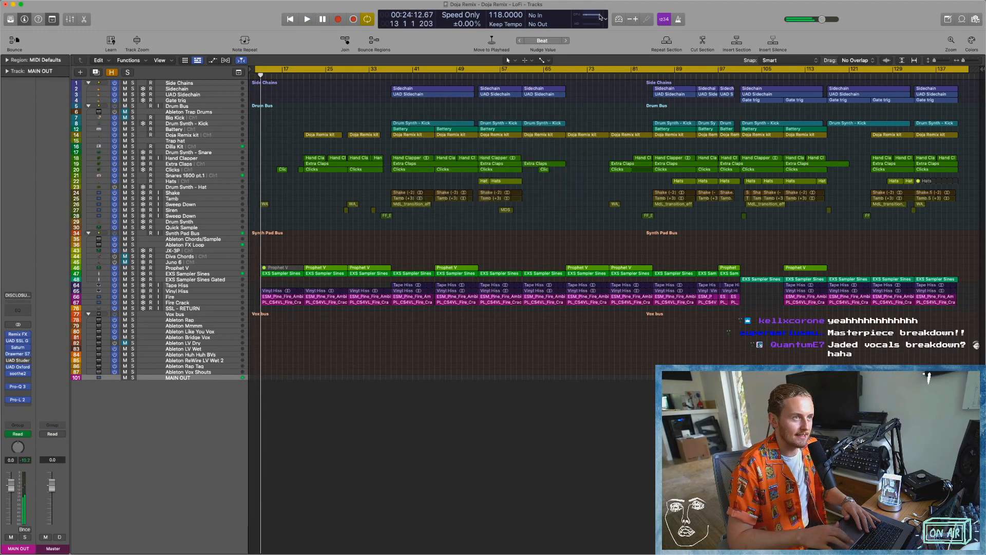
Show the Performance Meter and remove the Pro-L 2 and soothe2 plug-ins from the MAIN OUT channel strip.
{"action": "double_click", "coordinate": [599, 18]}
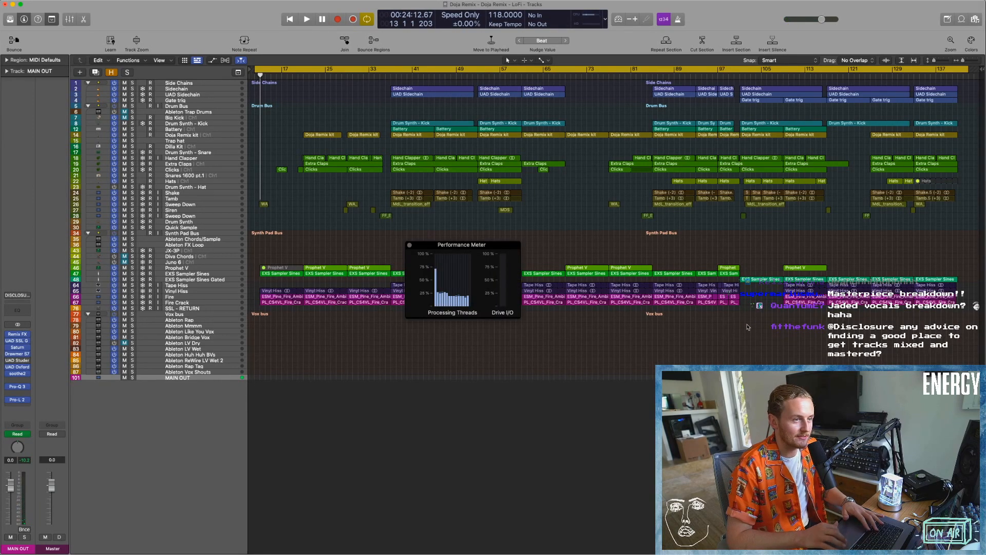
{"action": "key", "text": "x"}
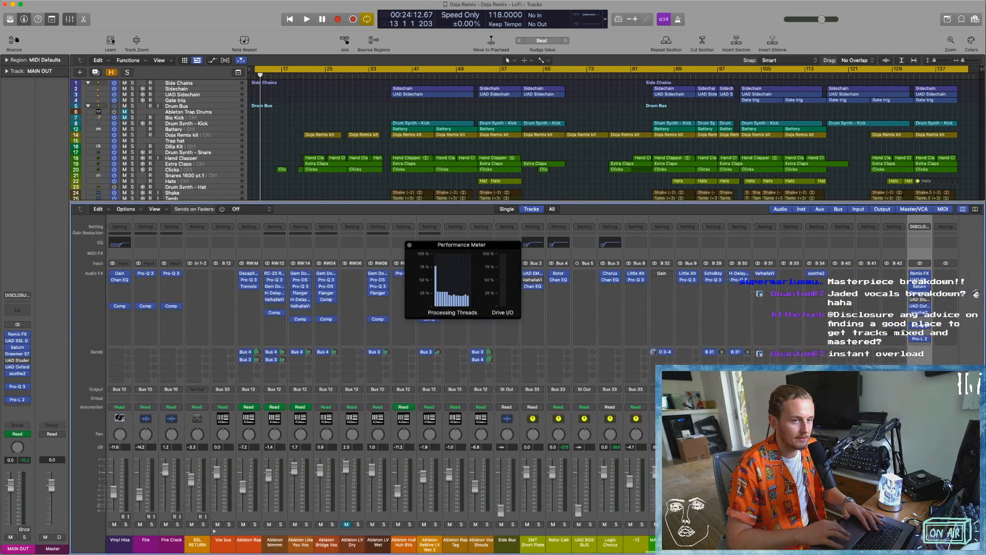
{"action": "left_click", "coordinate": [930, 342]}
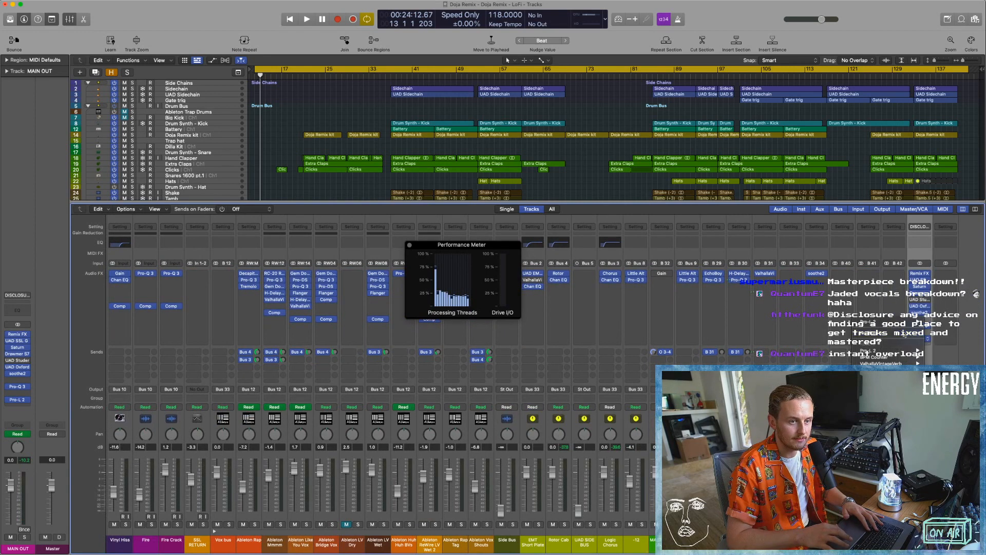
{"action": "left_click", "coordinate": [905, 334]}
{"action": "left_click", "coordinate": [928, 314]}
{"action": "left_click", "coordinate": [928, 315]}
{"action": "left_click", "coordinate": [927, 325]}
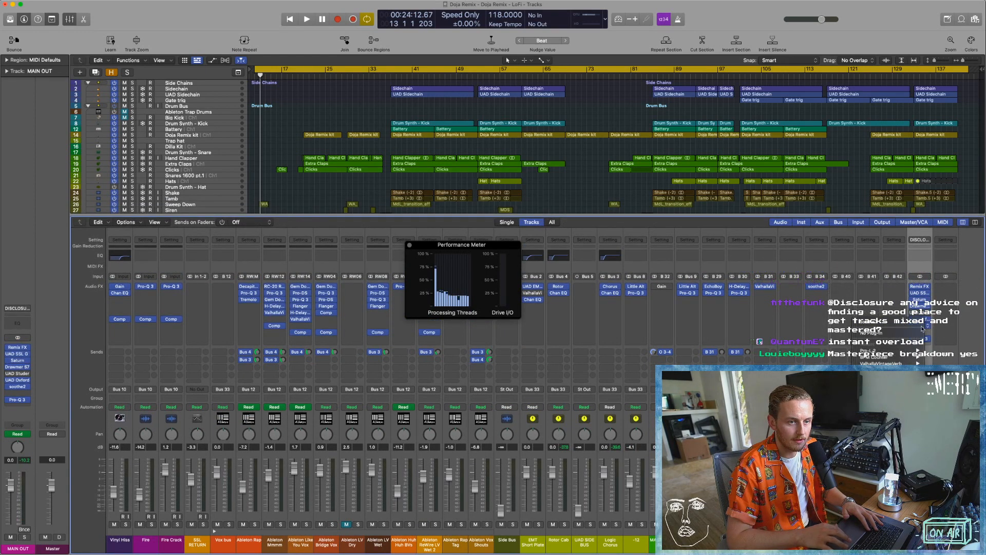
{"action": "left_click", "coordinate": [889, 335]}
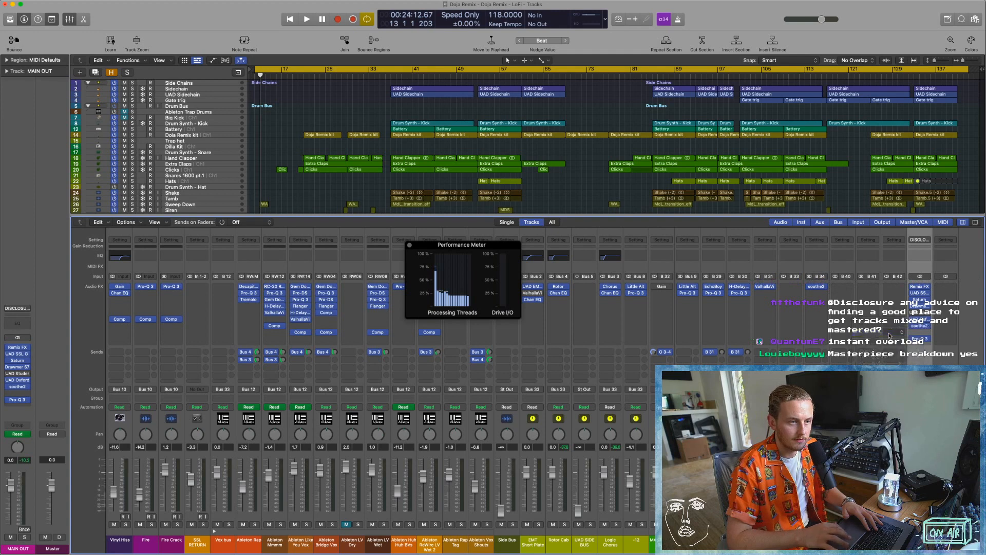
Inspect the soothe2 settings on ALL VOX BUS, closing the plug-in and the mixer when done.
{"action": "left_click", "coordinate": [817, 286]}
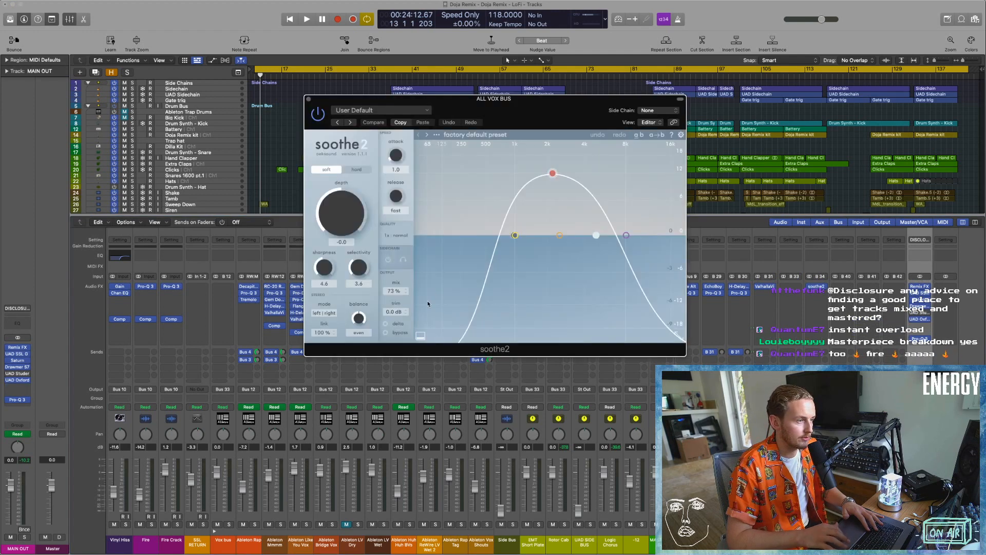
{"action": "left_click", "coordinate": [308, 99]}
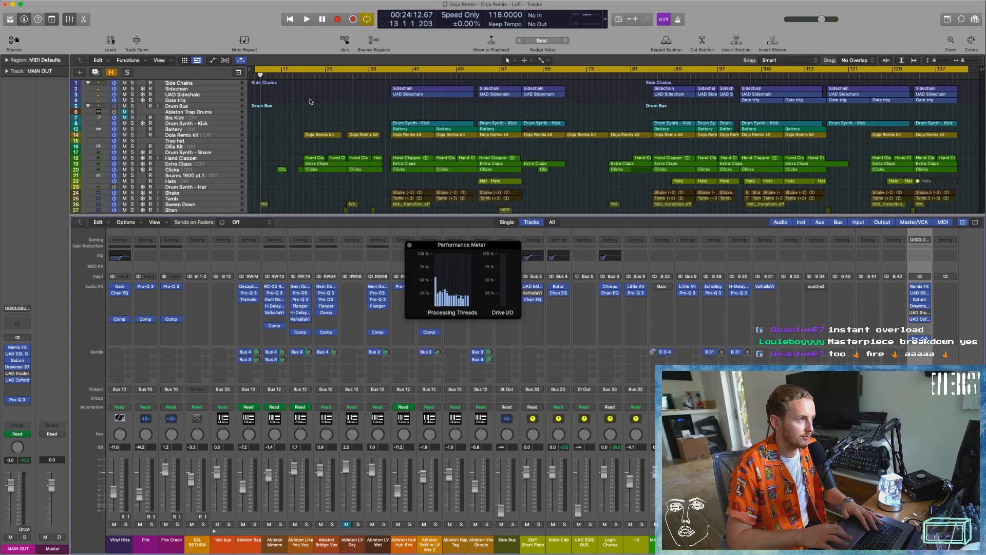
{"action": "key", "text": "x"}
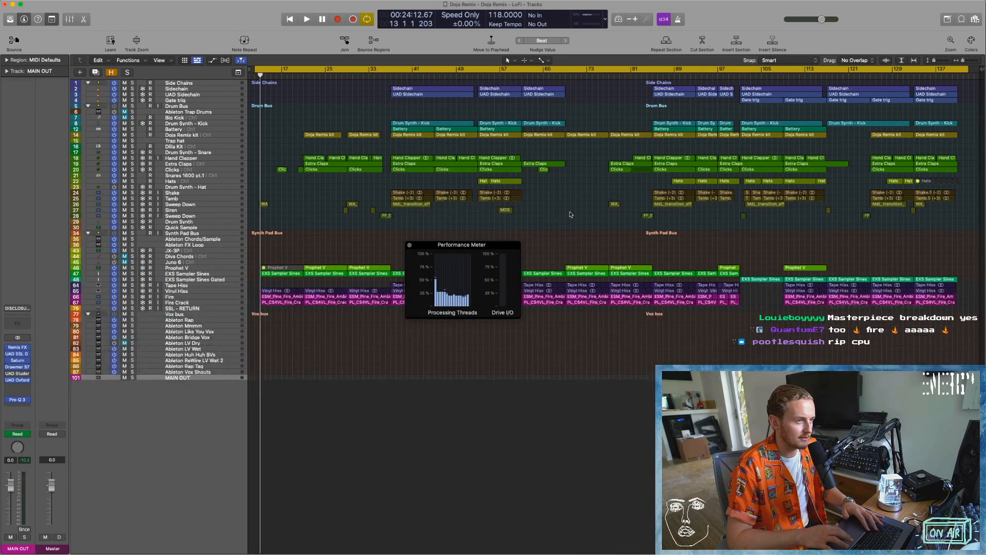
Test playback around bar 12 against the Performance Meter, dismiss the overload alert and close the meter.
{"action": "key", "text": "space"}
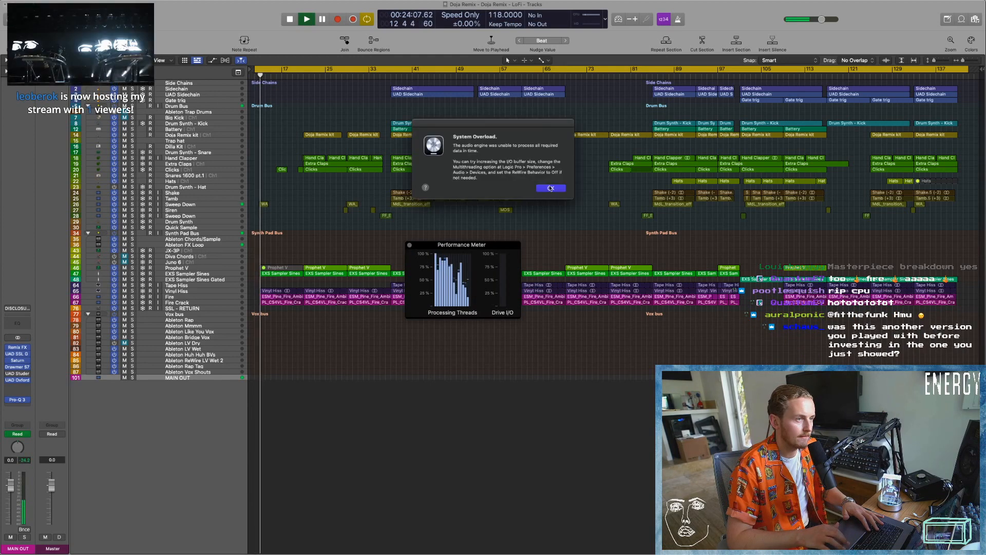
{"action": "key", "text": "Return"}
{"action": "left_click", "coordinate": [410, 246]}
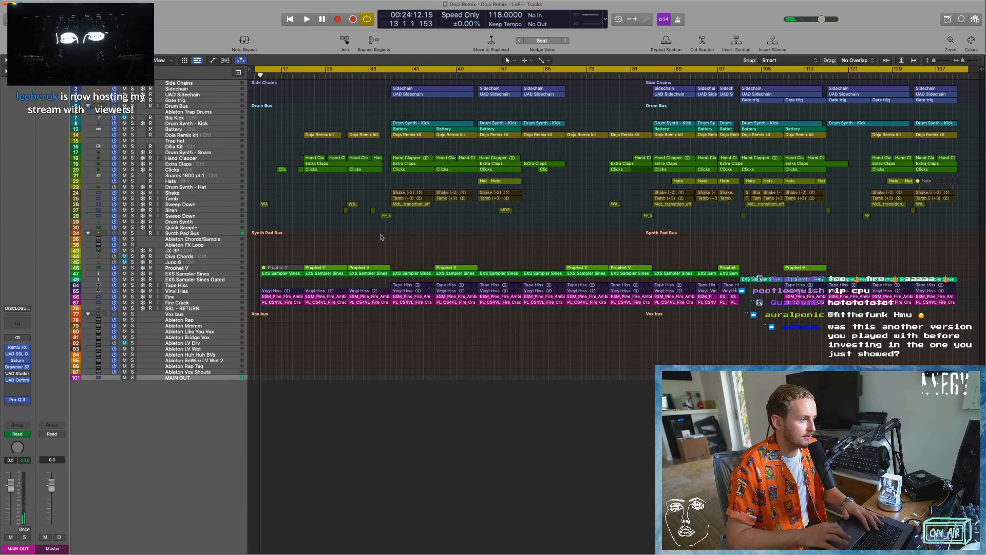
Look through the mixer's channel strips and their plug-ins for processing that loads the CPU.
{"action": "key", "text": "super+Down"}
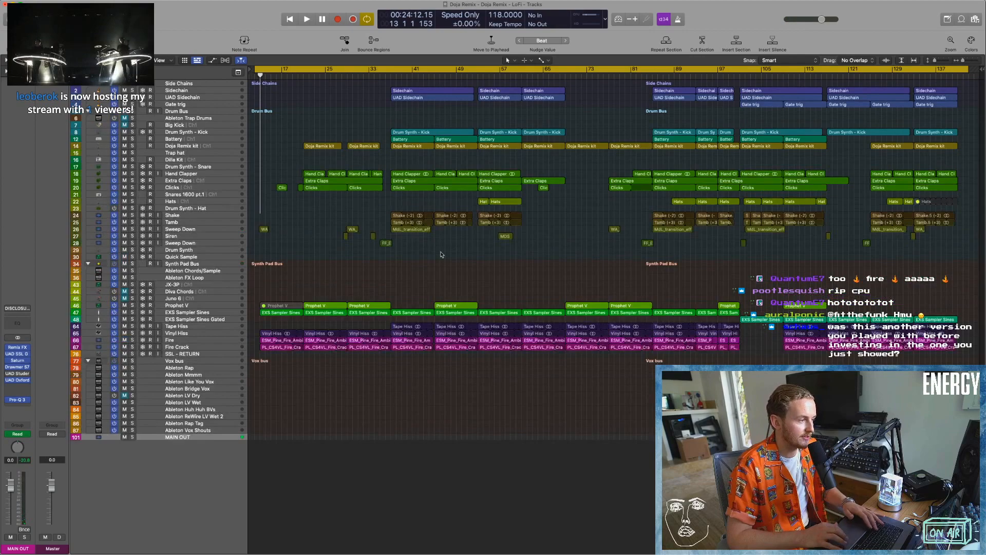
{"action": "key", "text": "x"}
{"action": "key", "text": "x"}
{"action": "key", "text": "ctrl+Right"}
{"action": "key", "text": "ctrl+Left"}
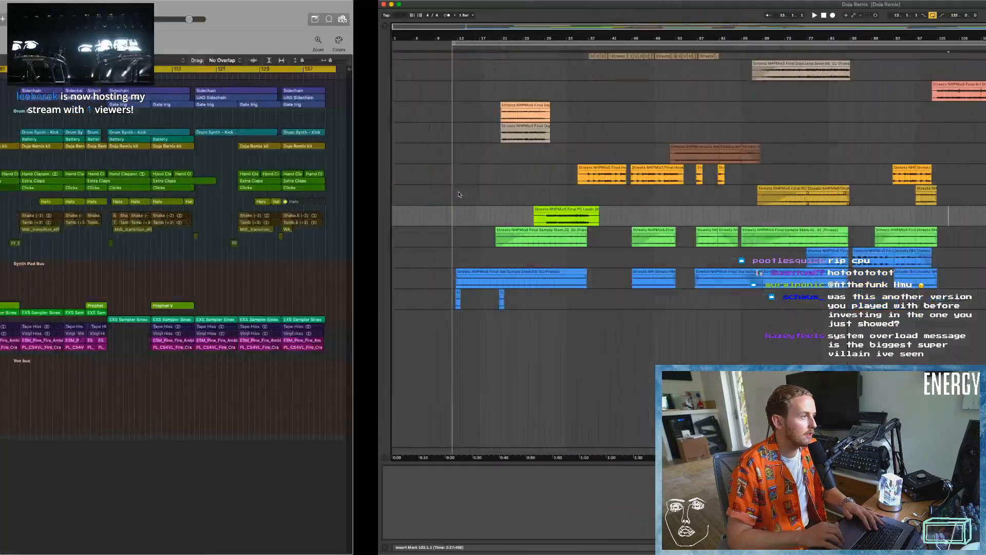
{"action": "key", "text": "x"}
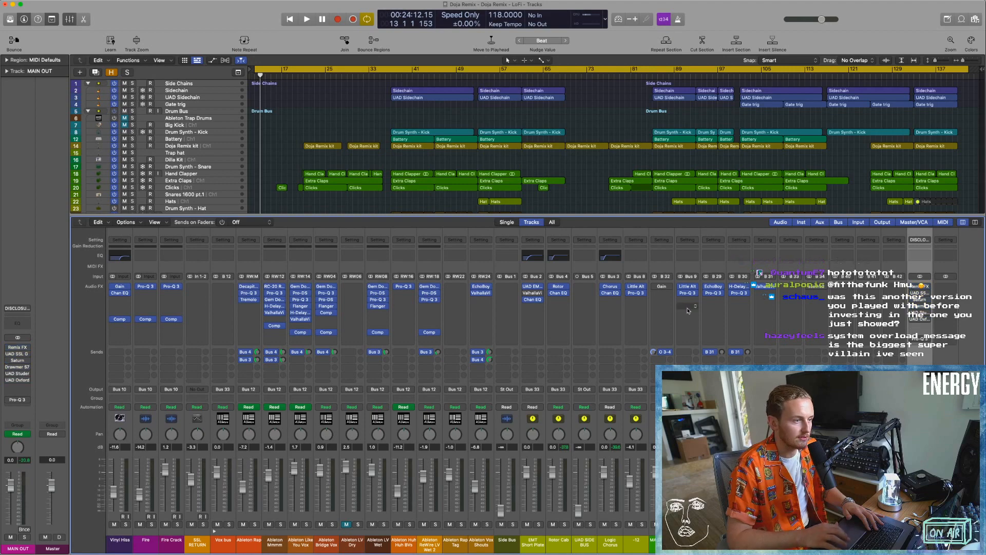
{"action": "scroll", "coordinate": [437, 346], "scroll_direction": "right", "scroll_amount": 3}
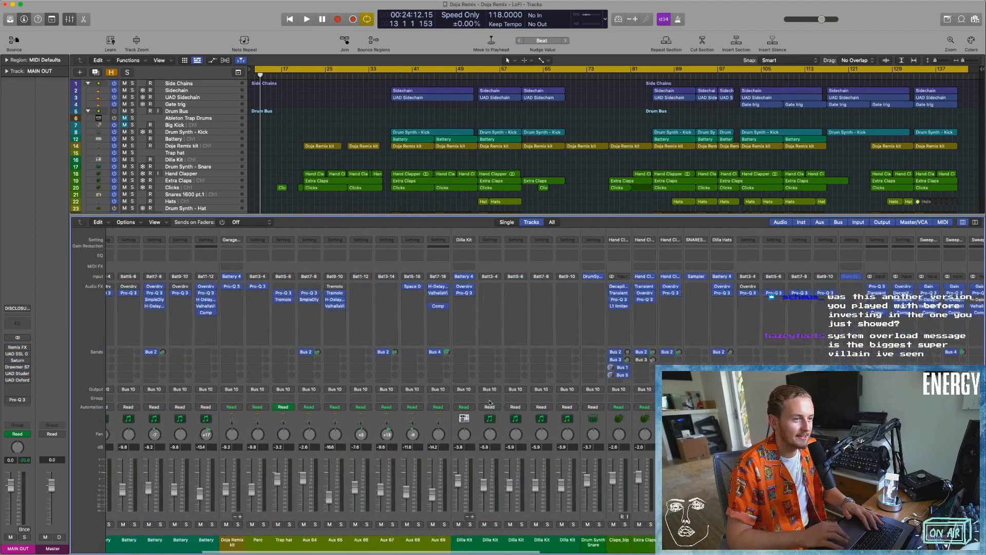
{"action": "scroll", "coordinate": [489, 403], "scroll_direction": "left", "scroll_amount": 3}
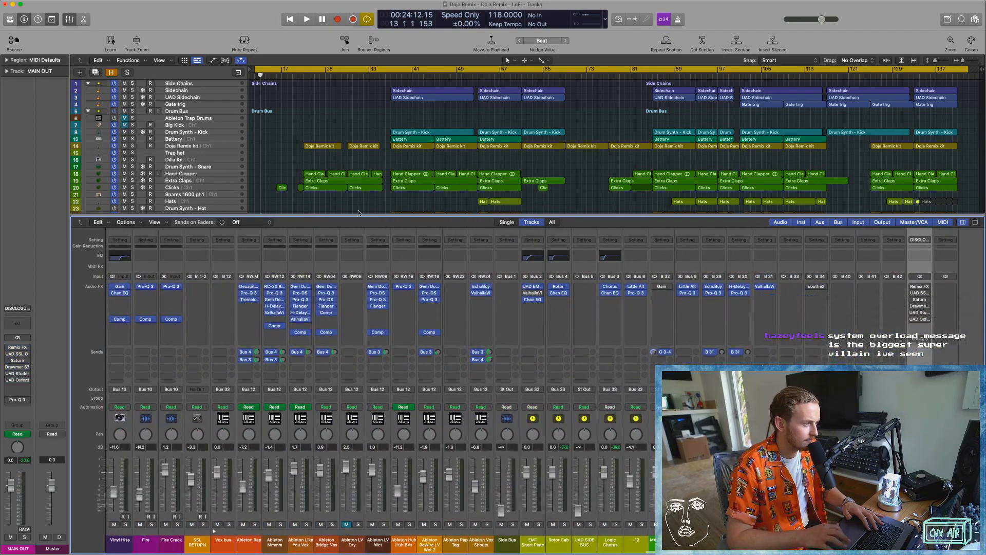
{"action": "key", "text": "x"}
Play the LoFi arrangement from bar 13, move playback on to bar 21 and turn cycle mode off.
{"action": "key", "text": "space"}
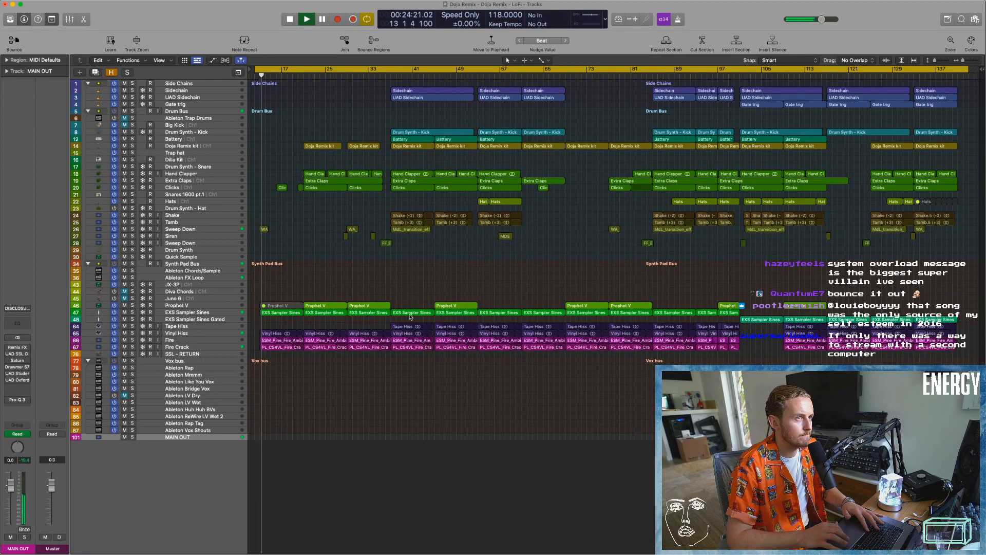
{"action": "scroll", "coordinate": [397, 368], "scroll_direction": "up", "scroll_amount": 1}
{"action": "scroll", "coordinate": [397, 368], "scroll_direction": "down", "scroll_amount": 1}
{"action": "left_click", "coordinate": [311, 78]}
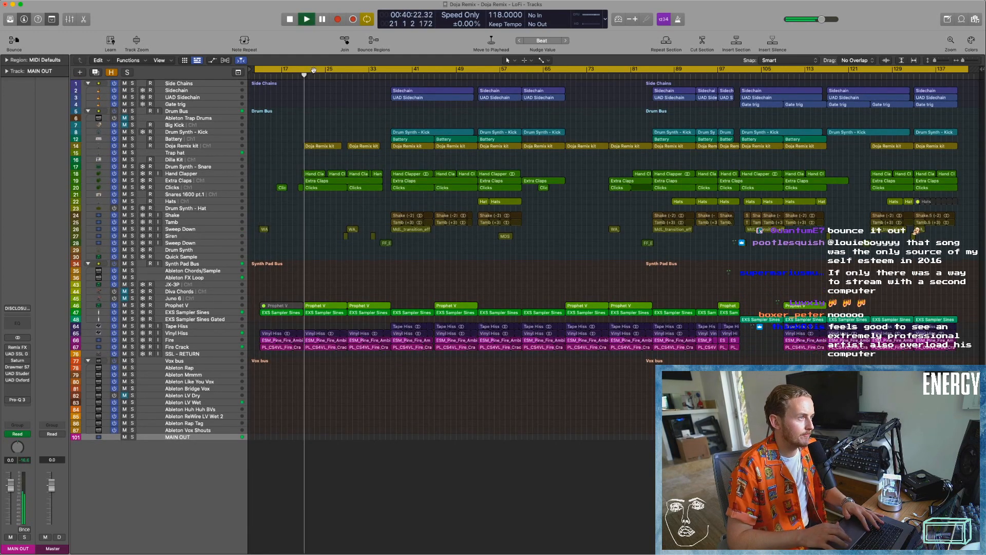
{"action": "left_click", "coordinate": [313, 70]}
{"action": "key", "text": "Return"}
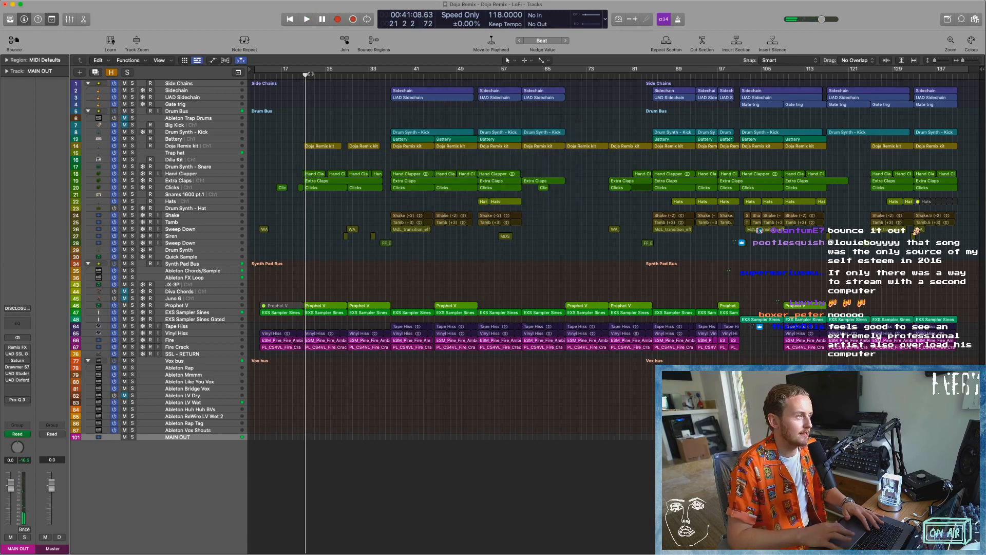
Retry playback from bar 21, and check the Ableton Live set before returning to Logic Pro.
{"action": "left_click", "coordinate": [303, 76]}
{"action": "key", "text": "space"}
{"action": "key", "text": "Return"}
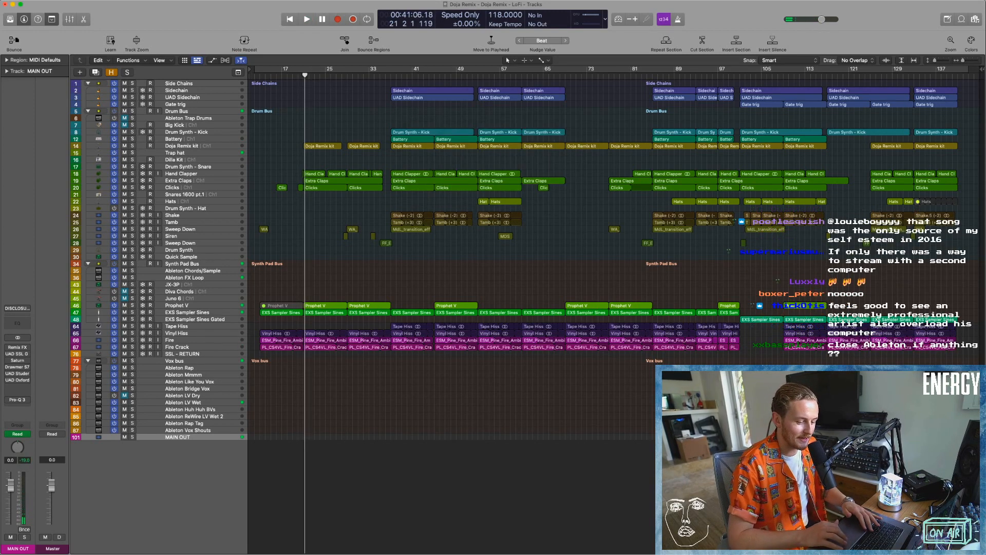
{"action": "key", "text": "super+Tab"}
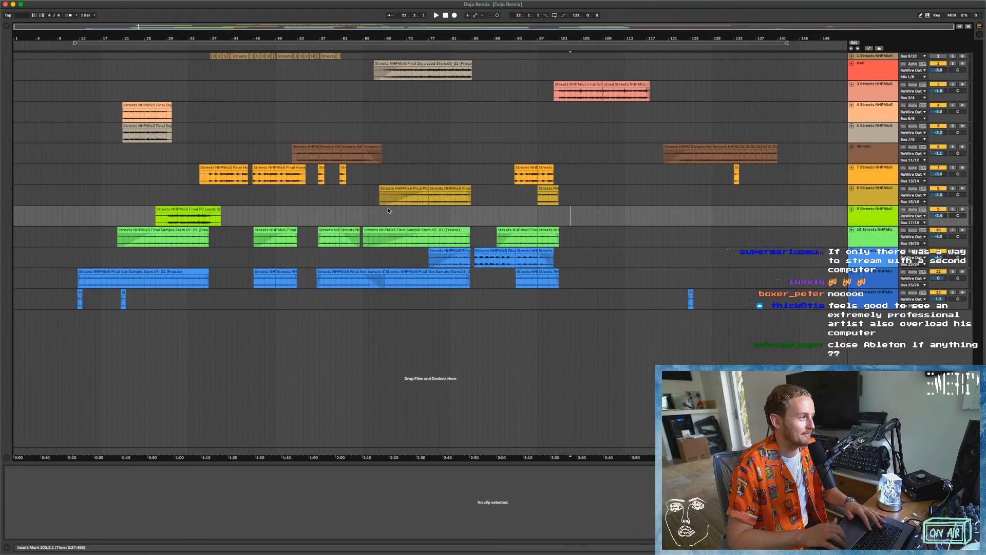
{"action": "key", "text": "super+Tab"}
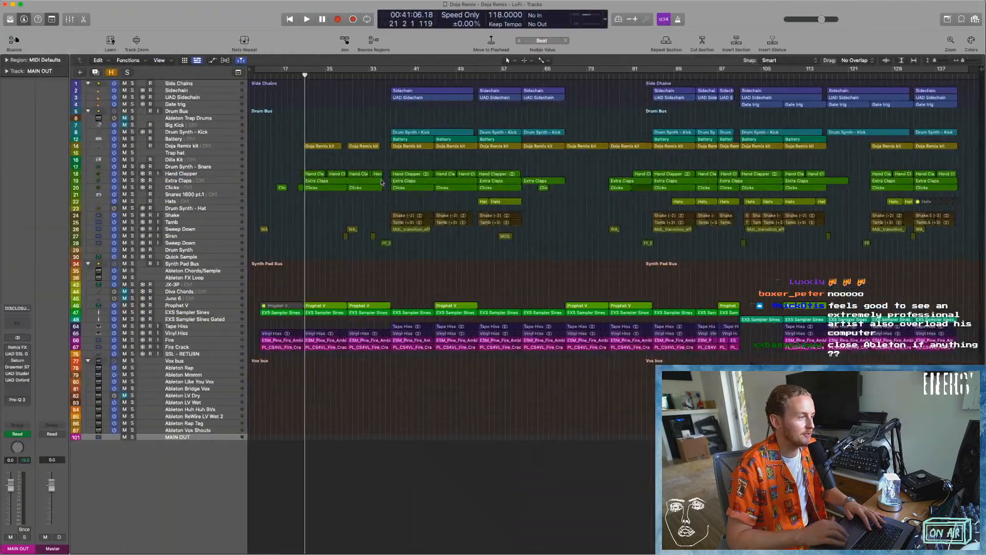
Play the LoFi arrangement from bar 35, toggle the mute on the Ableton Like You Vox track and stop playback.
{"action": "left_click", "coordinate": [380, 76]}
{"action": "key", "text": "space"}
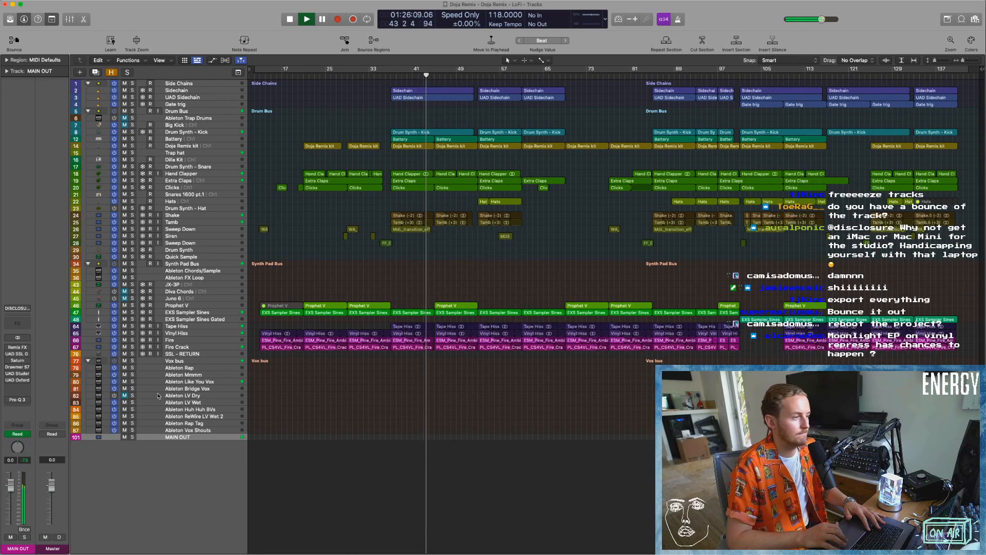
{"action": "left_click", "coordinate": [124, 382]}
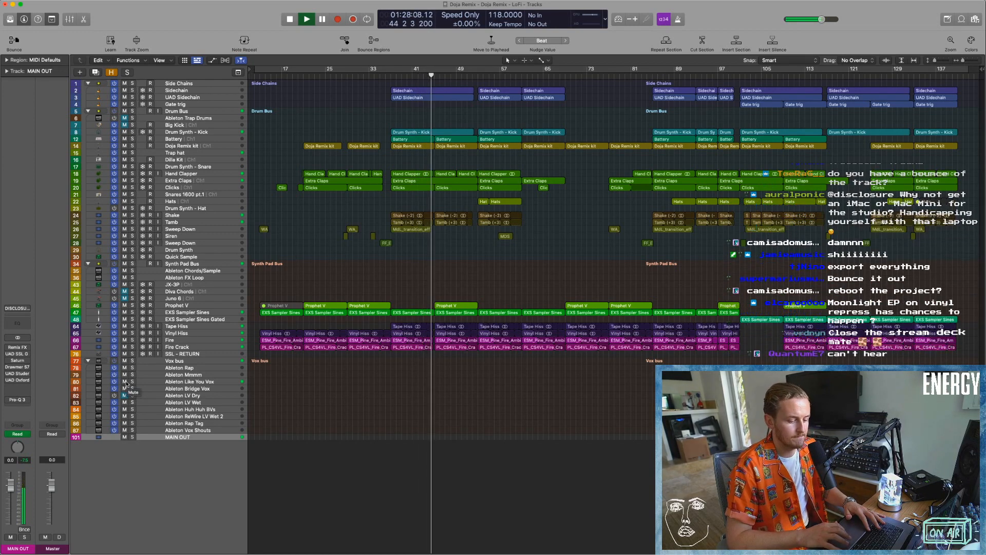
{"action": "key", "text": "space"}
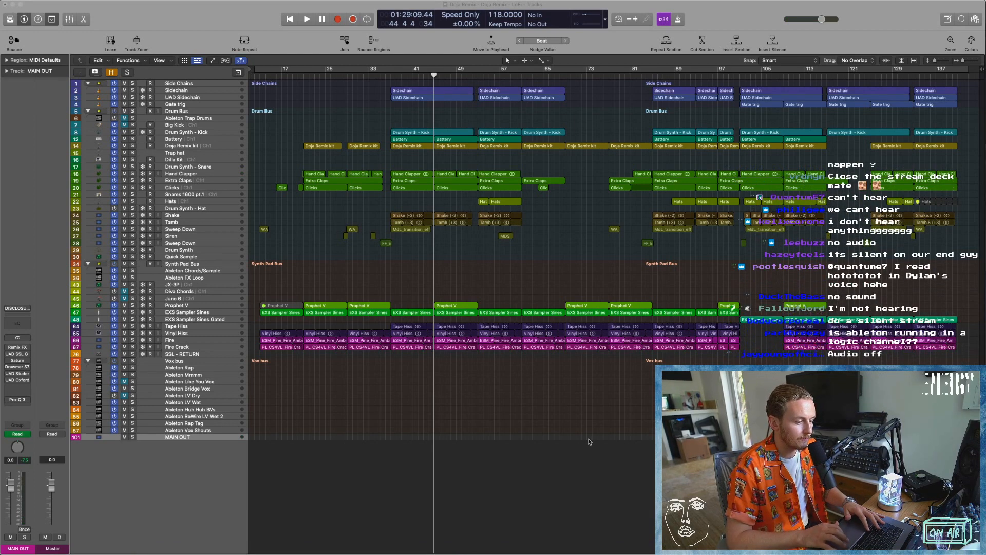
Retry playback from bar 33 and again from bar 35, dismissing each overload alert.
{"action": "left_click", "coordinate": [368, 77]}
{"action": "key", "text": "space"}
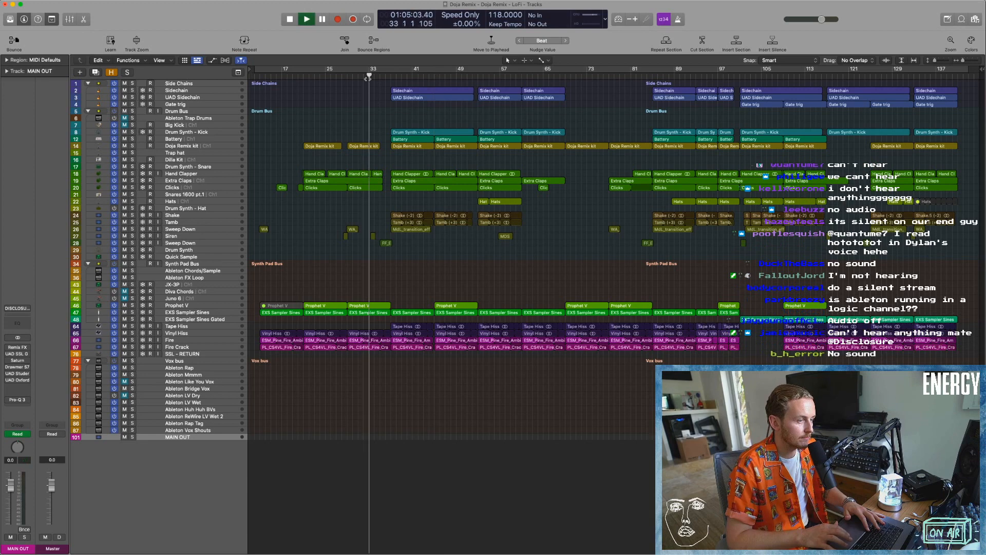
{"action": "key", "text": "Return"}
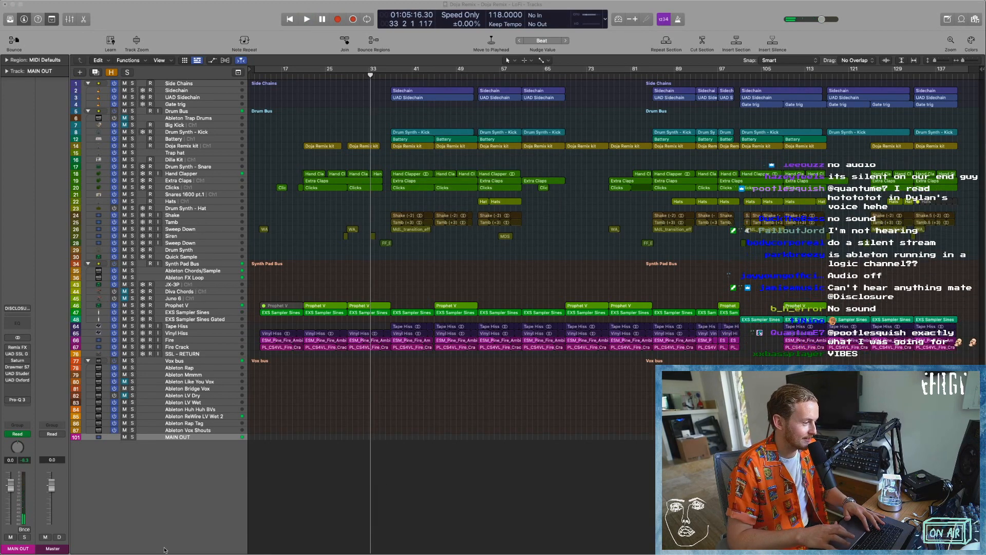
{"action": "key", "text": "space"}
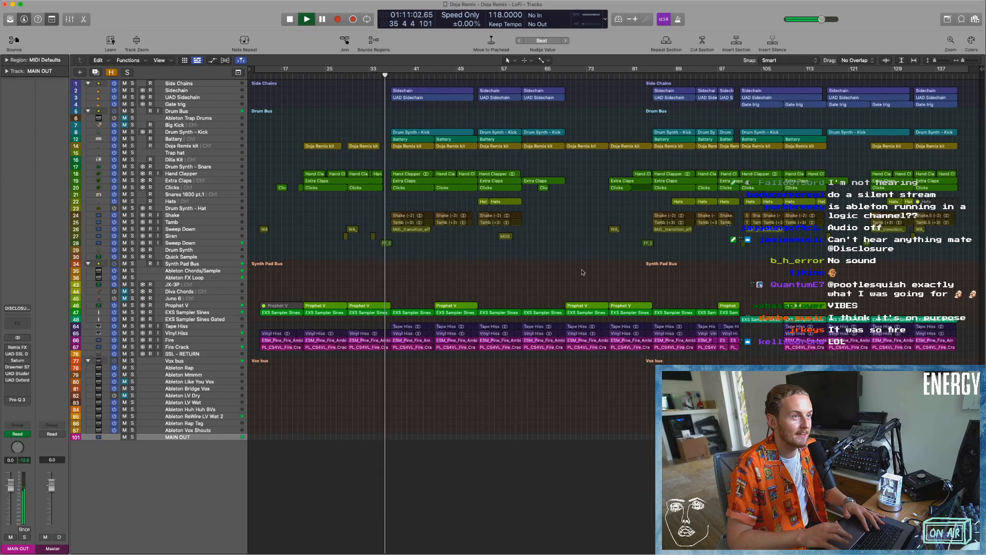
{"action": "key", "text": "Return"}
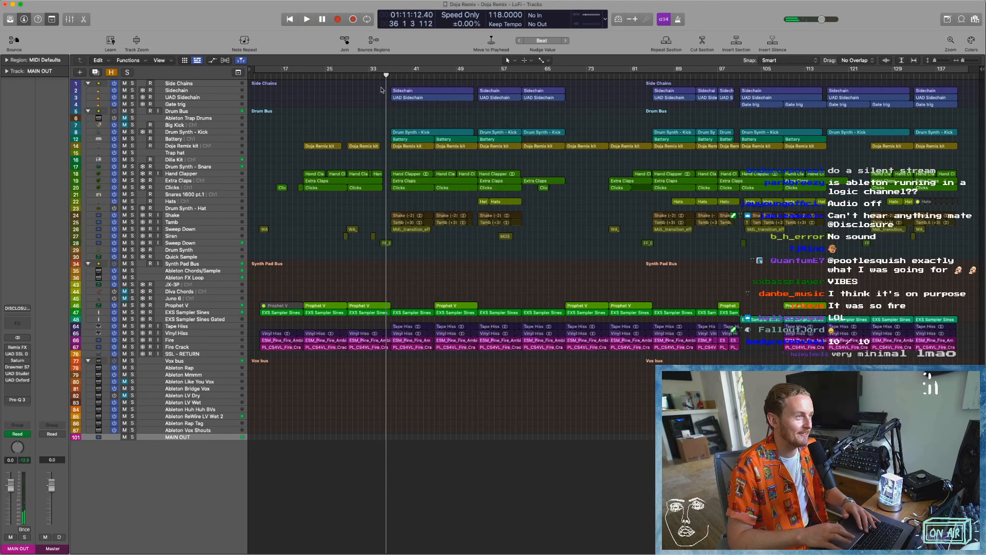
{"action": "key", "text": "space"}
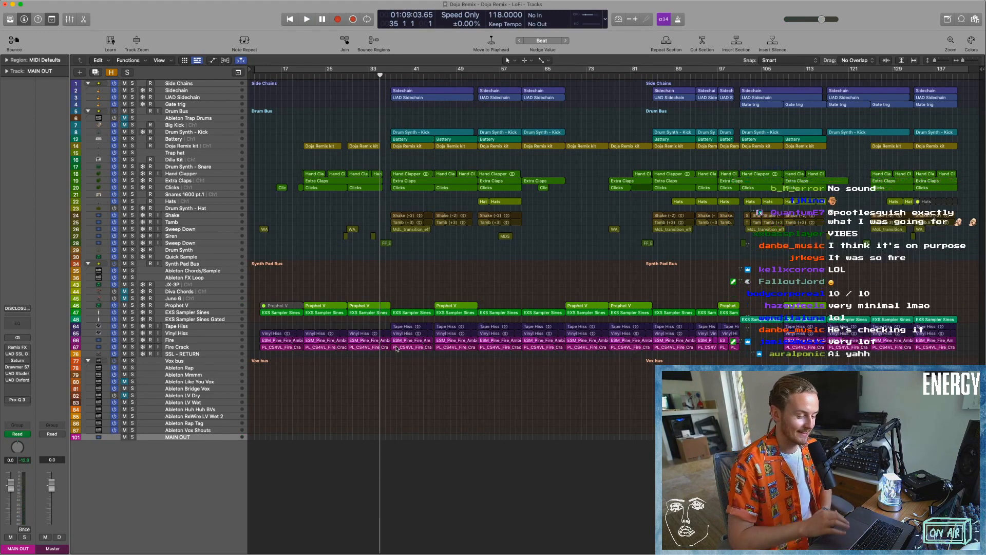
{"action": "key", "text": "space"}
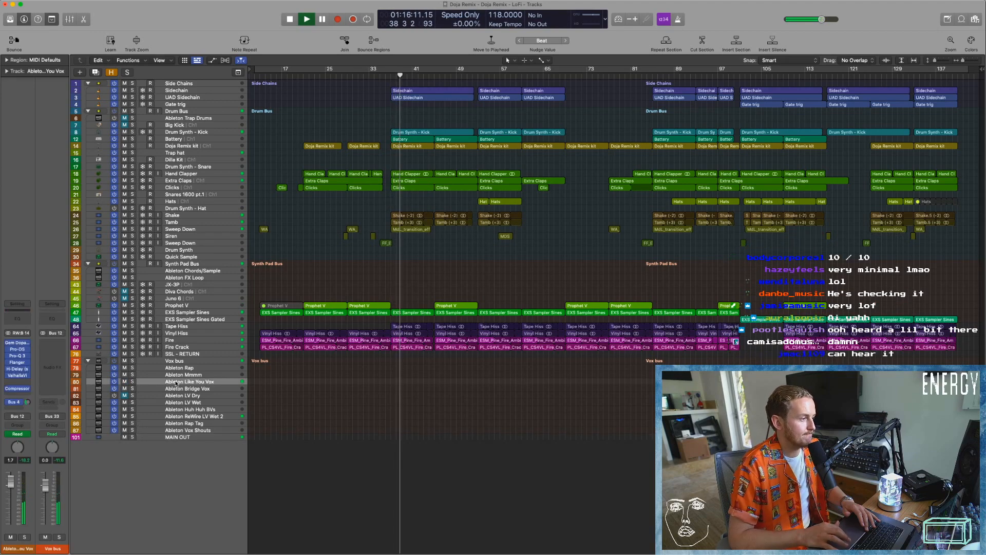
{"action": "key", "text": "Return"}
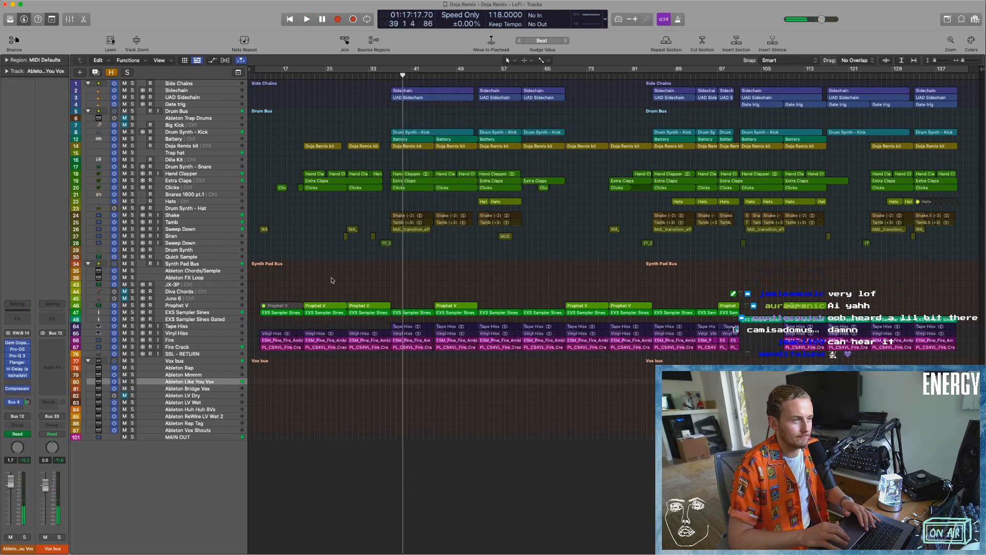
Switch briefly to Ableton Live, return to Logic Pro and retry playback of the arrangement from bar 35.
{"action": "key", "text": "super+Tab"}
{"action": "left_click", "coordinate": [416, 151]}
{"action": "key", "text": "super+q"}
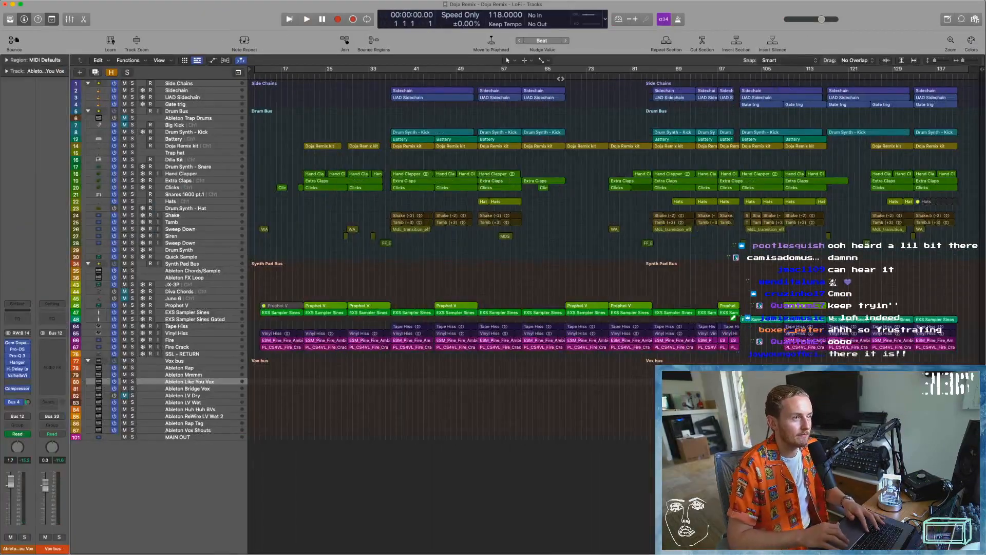
{"action": "left_click", "coordinate": [385, 76]}
{"action": "left_click", "coordinate": [380, 76]}
{"action": "key", "text": "space"}
{"action": "key", "text": "Return"}
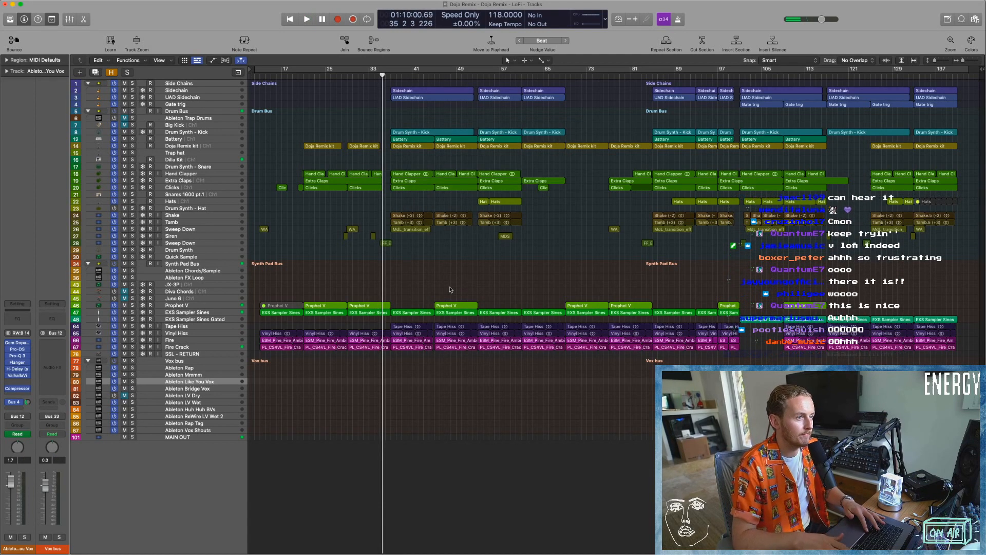
Review the audio device preferences for buffer size, processing threads and multithreading, and close them without changes.
{"action": "left_click", "coordinate": [34, 4]}
{"action": "mouse_move", "coordinate": [46, 25]}
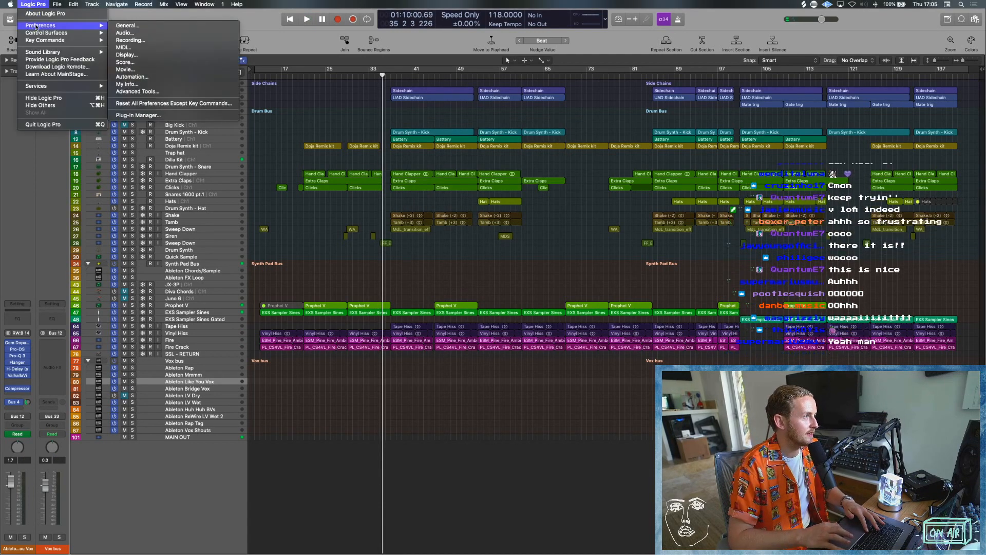
{"action": "left_click", "coordinate": [147, 34]}
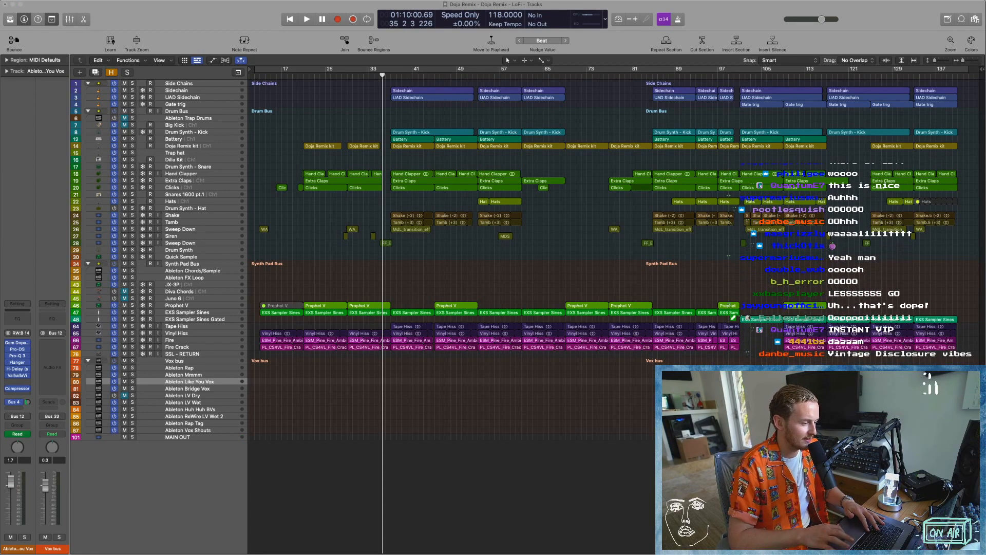
{"action": "key", "text": "super+comma"}
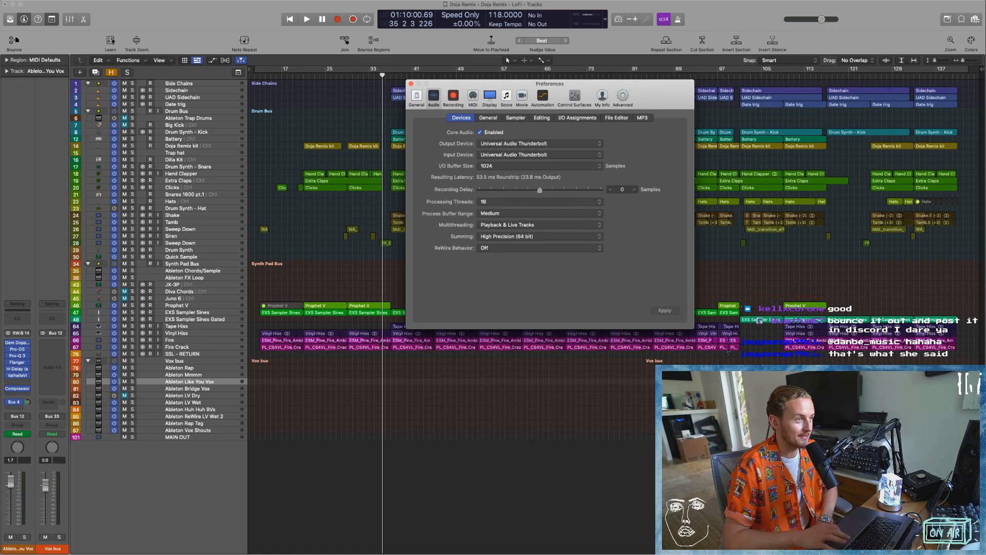
{"action": "left_click", "coordinate": [412, 85]}
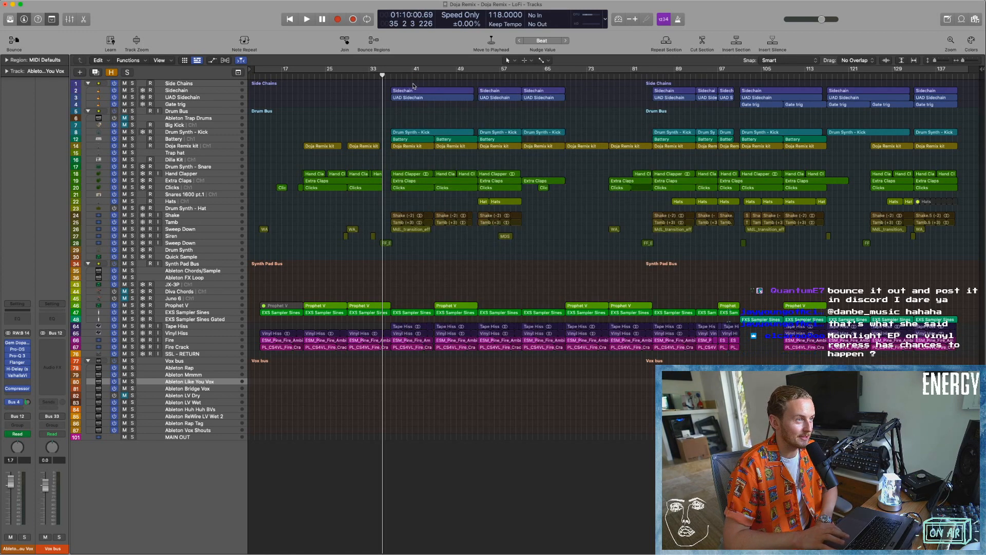
Play the arrangement from bar 35 while watching the Performance Meter, and raise the master volume.
{"action": "left_click_drag", "start_coordinate": [382, 75], "coordinate": [380, 75]}
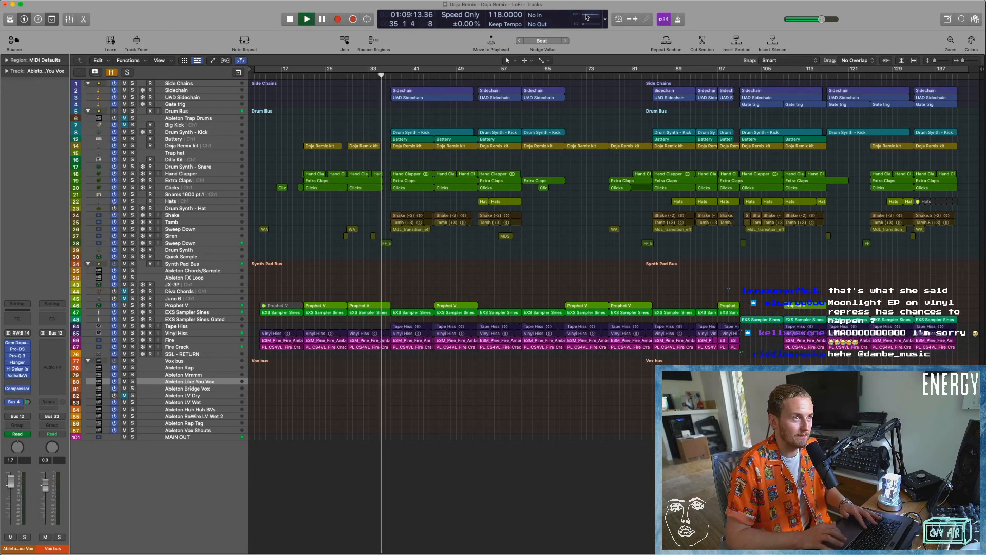
{"action": "double_click", "coordinate": [568, 24]}
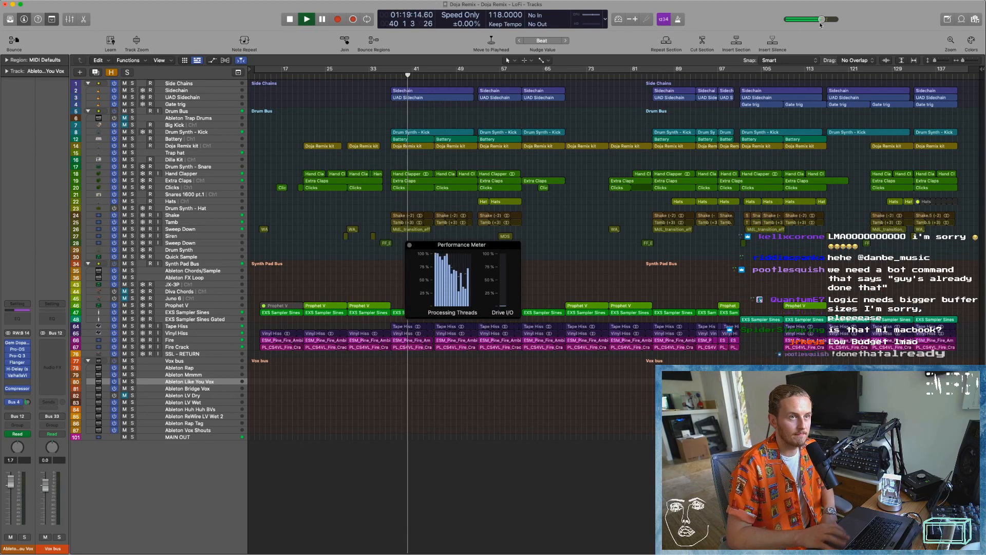
{"action": "left_click_drag", "start_coordinate": [822, 19], "coordinate": [855, 27]}
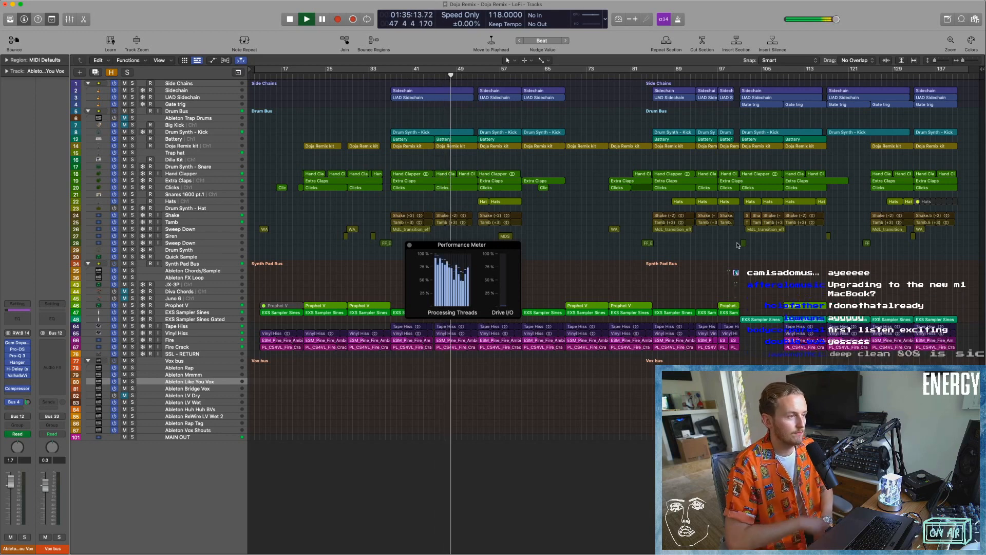
{"action": "left_click", "coordinate": [409, 245]}
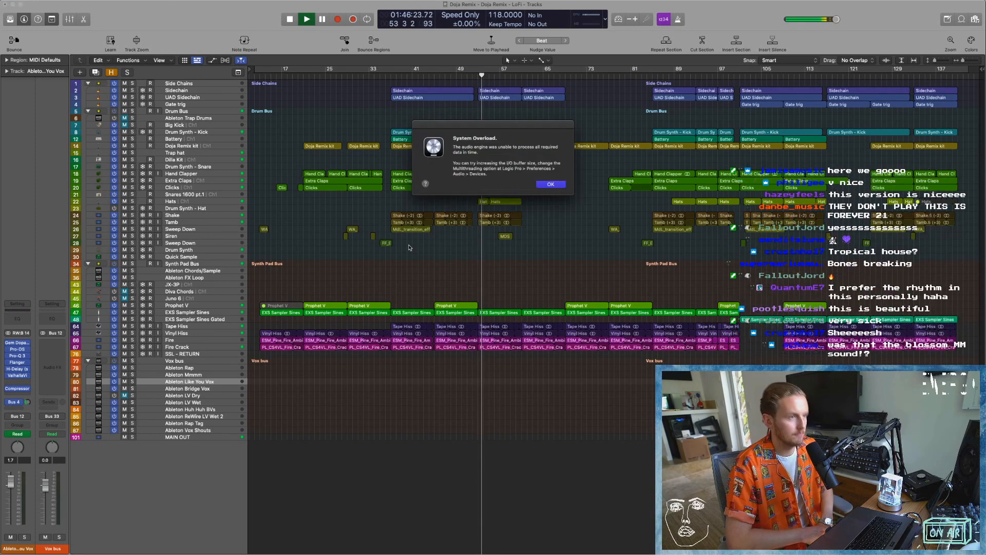
{"action": "key", "text": "Return"}
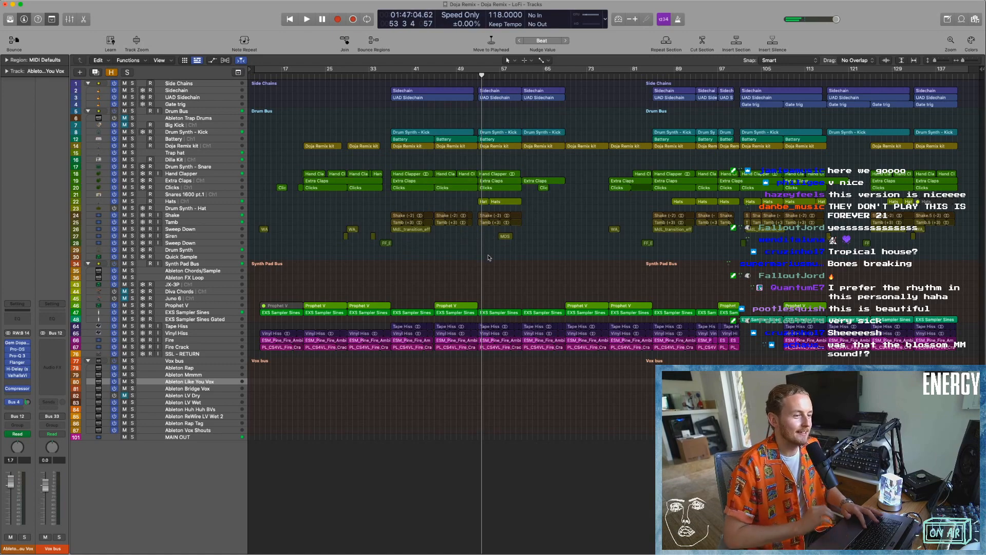
{"action": "key", "text": "super+Right"}
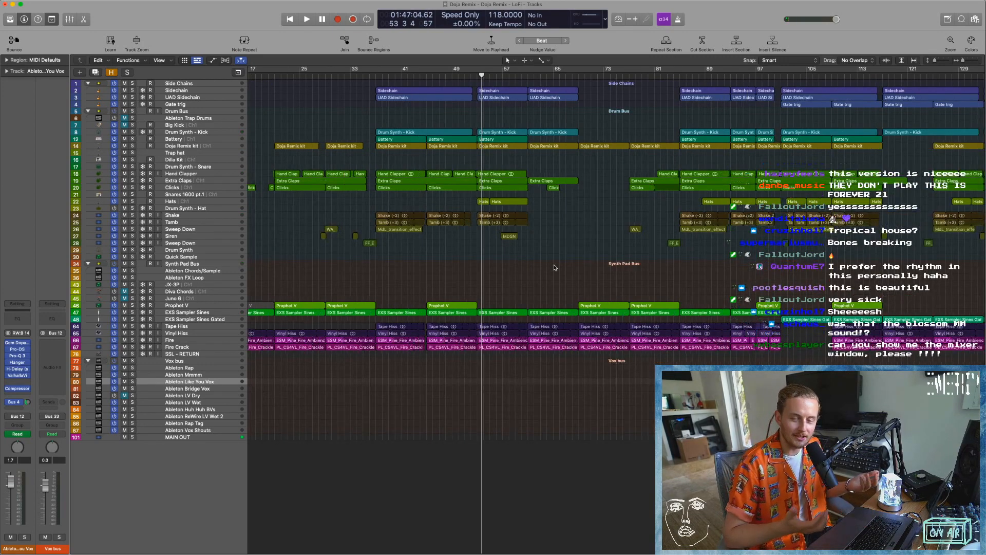